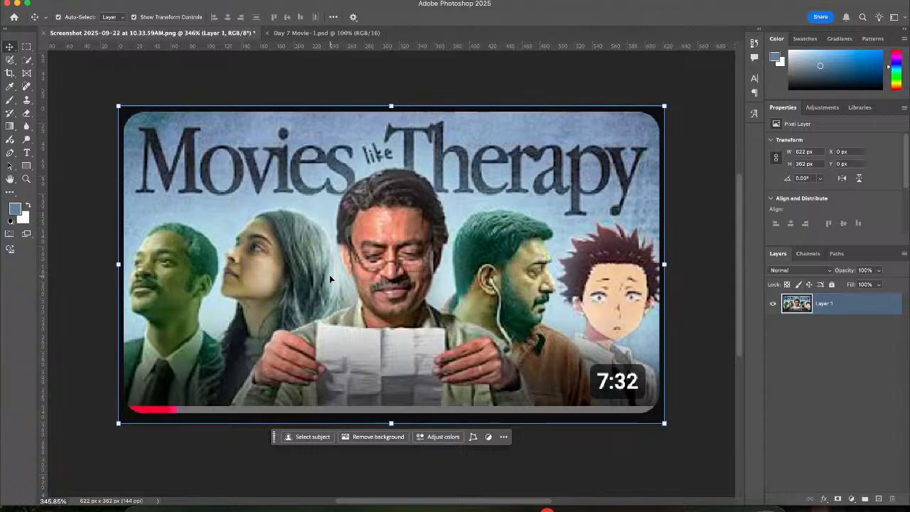
Review the "Movies like Therapy" reference thumbnail and switch to the blank Day 7 Movie-1.psd canvas
scroll(161, 294, up, 3)
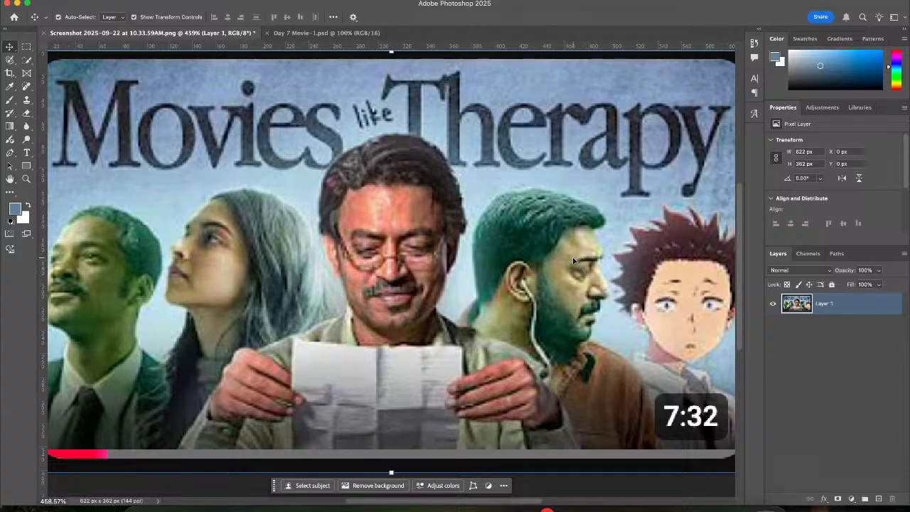
scroll(573, 260, down, 2)
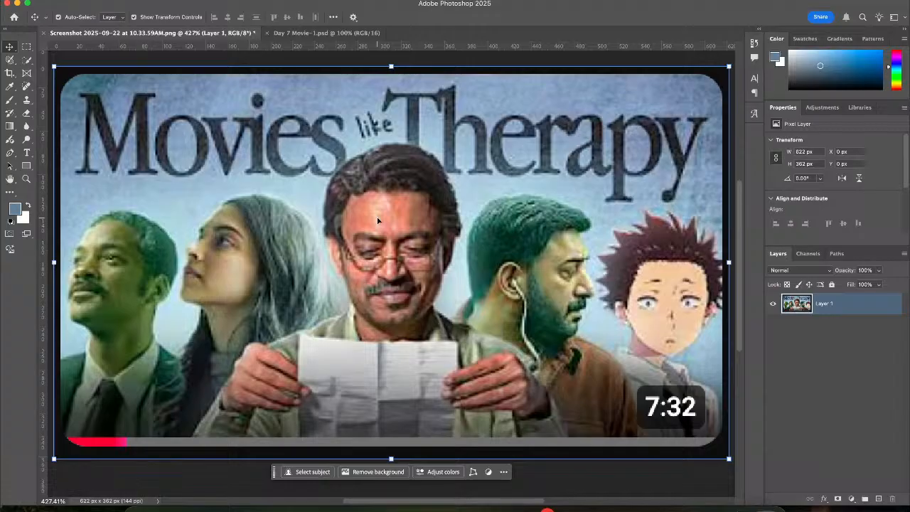
click(331, 34)
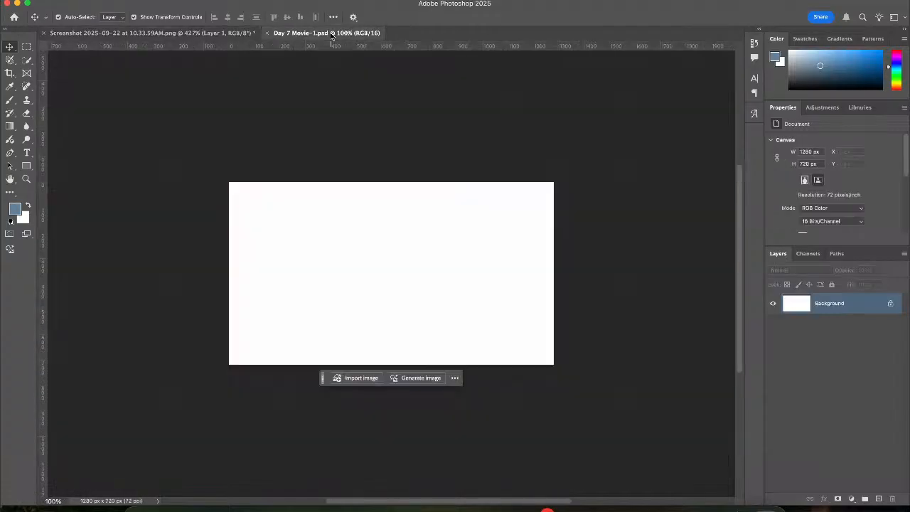
key(super)
key(super+equal)
key(super)
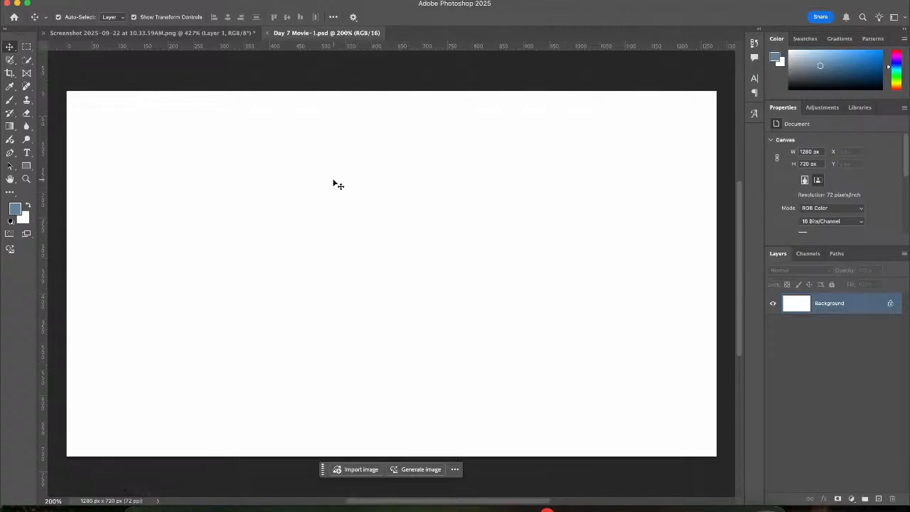
Place the blue gradient image from the day 7 folder into the document and scale it to 125% to span the canvas width
click(150, 505)
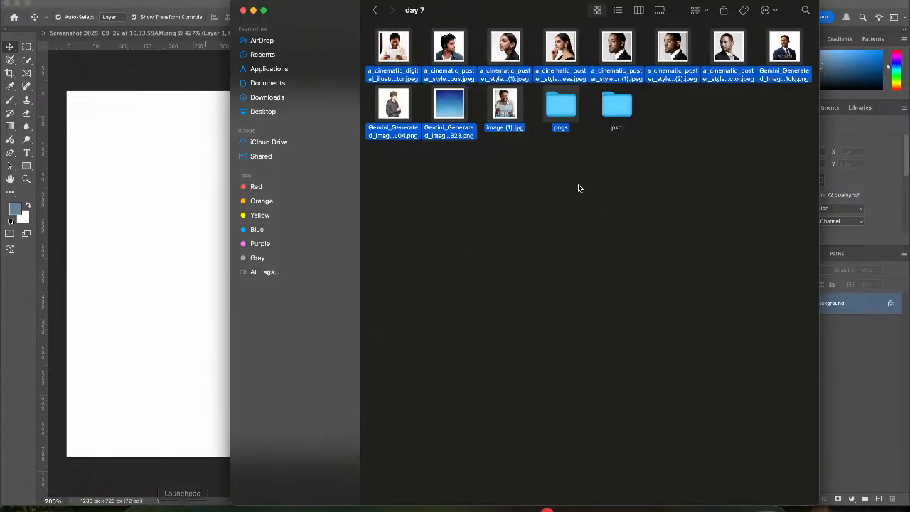
click(597, 209)
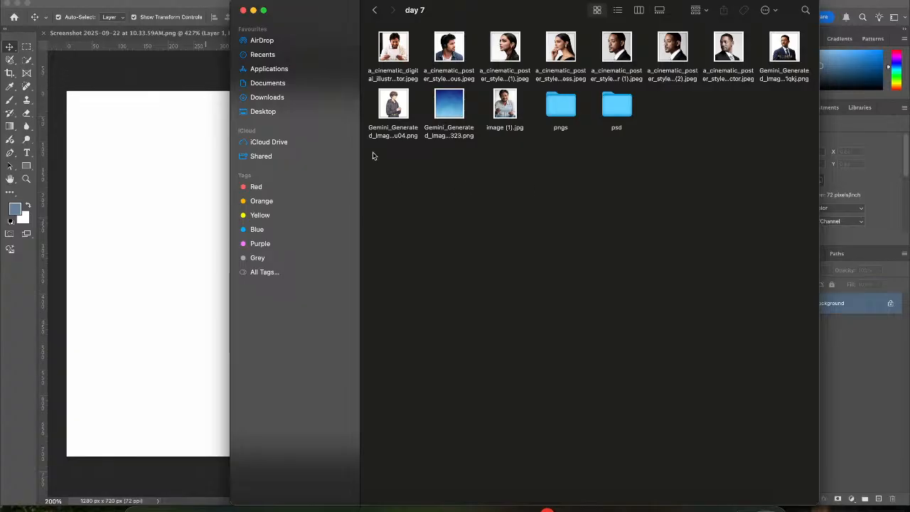
drag(459, 115, 150, 288)
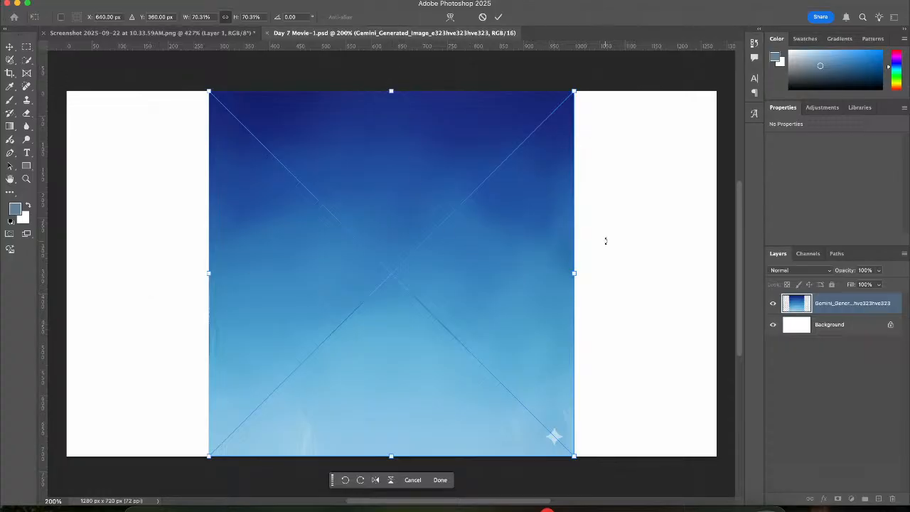
drag(575, 276, 716, 279)
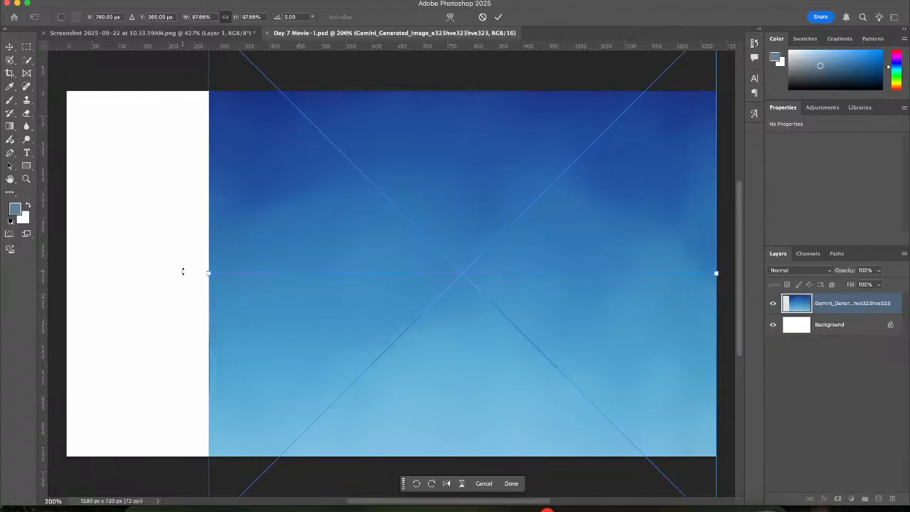
drag(211, 271, 66, 274)
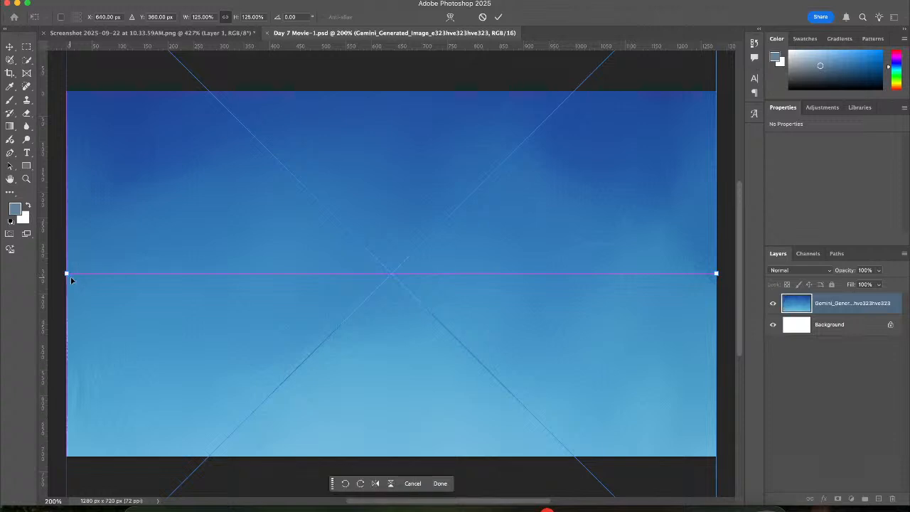
Shift the gradient image up to a Y position of 200 px and commit the placement
key(shift+Up)
key(shift+Up)
key(shift+Up)
key(shift+Up)
key(shift+Up)
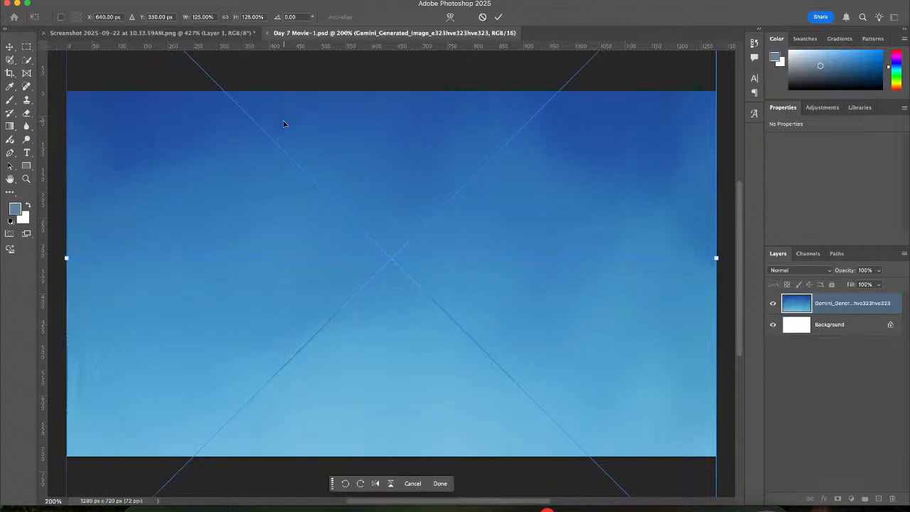
key(shift+Up)
key(shift+Up)
key(shift+Up)
key(shift+Up)
key(shift+Up)
key(shift+Up)
key(shift+Up)
key(shift+Up)
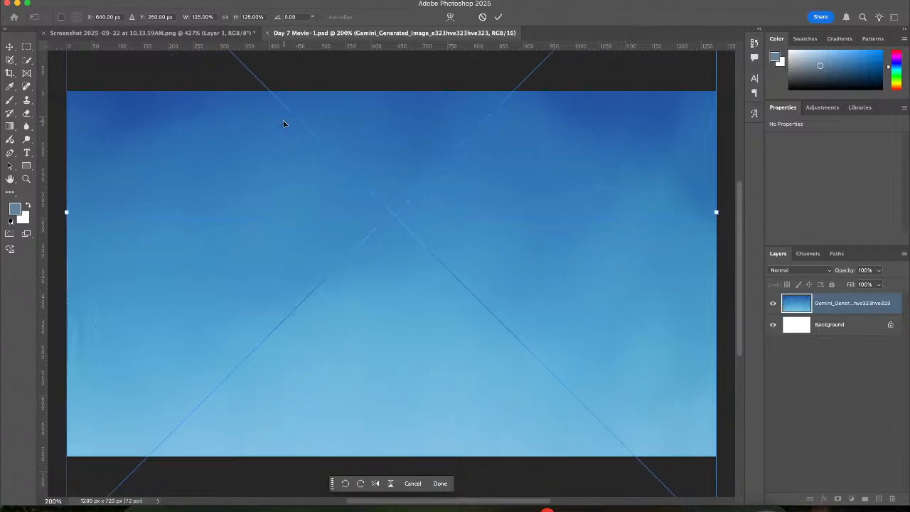
key(shift+Up)
key(shift+Up)
key(shift+Up)
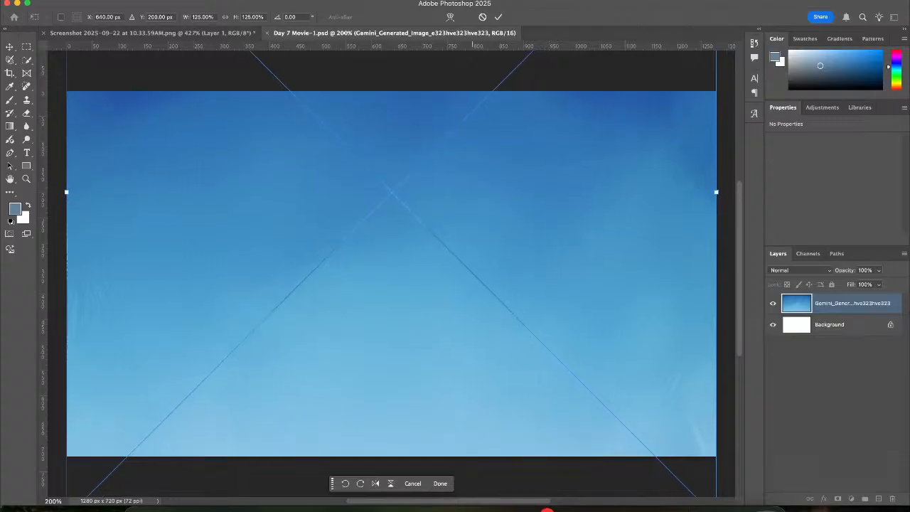
click(499, 16)
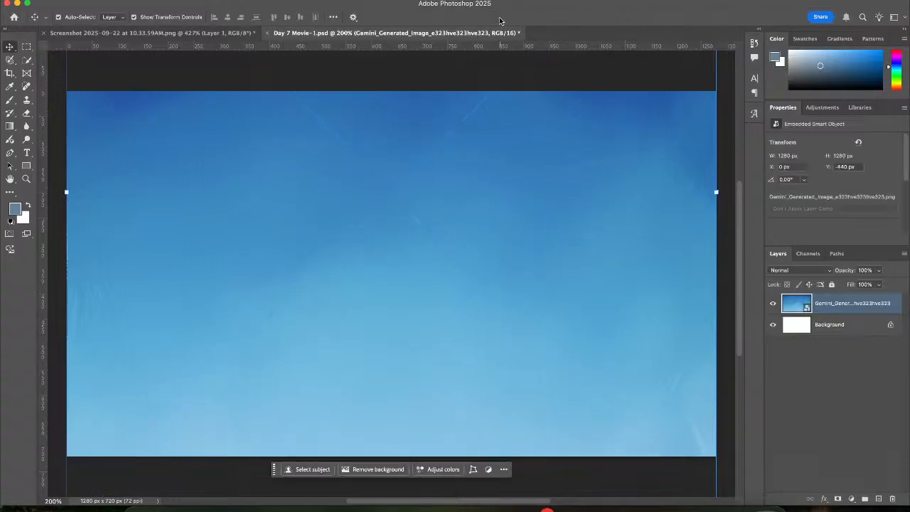
click(523, 70)
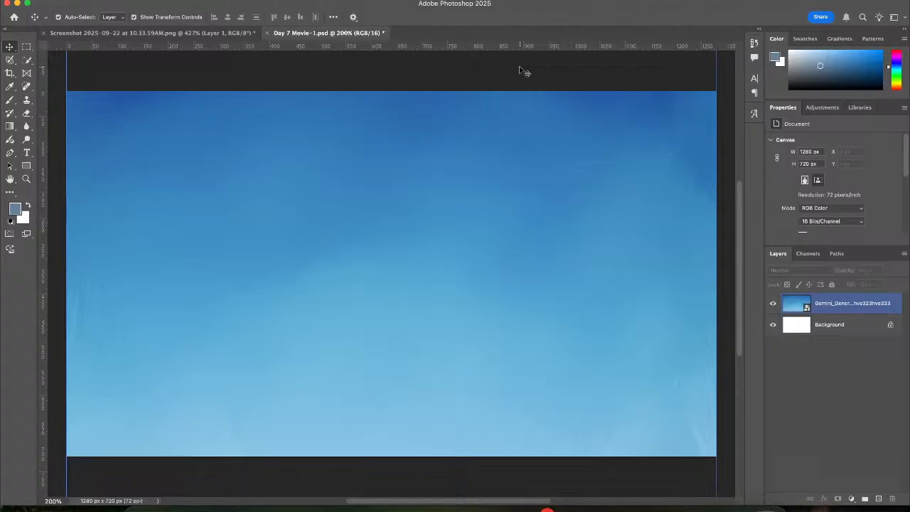
Delete the white Background layer beneath the gradient image
click(845, 326)
key(Delete)
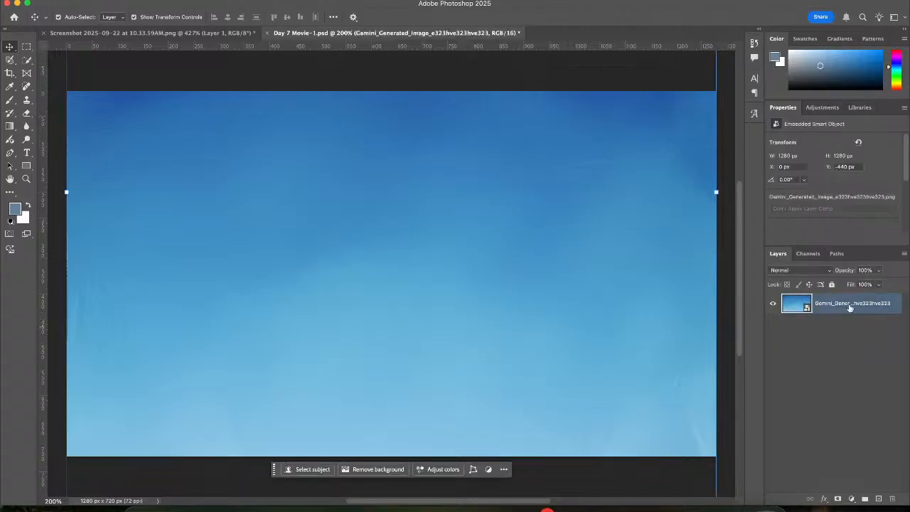
scroll(374, 232, down, 1)
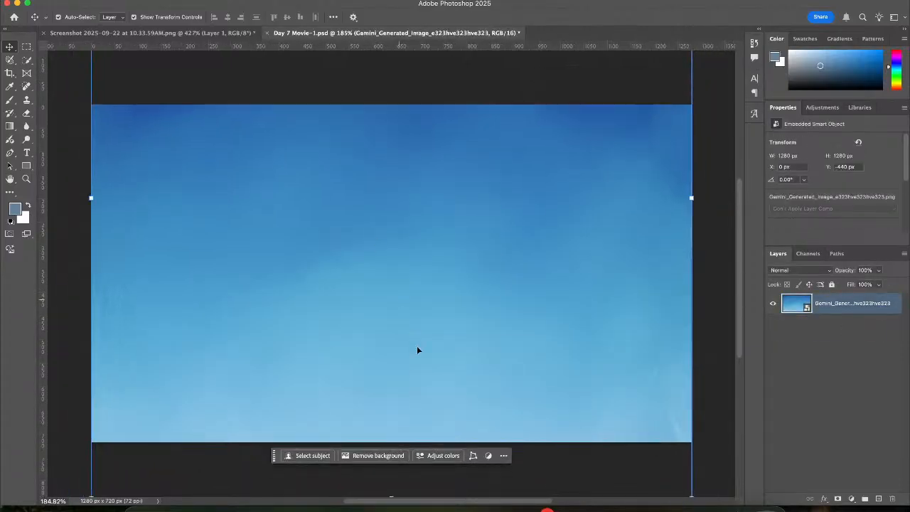
Open image (1).jpg, the man reading a paper, from the day 7 folder as its own document
click(230, 92)
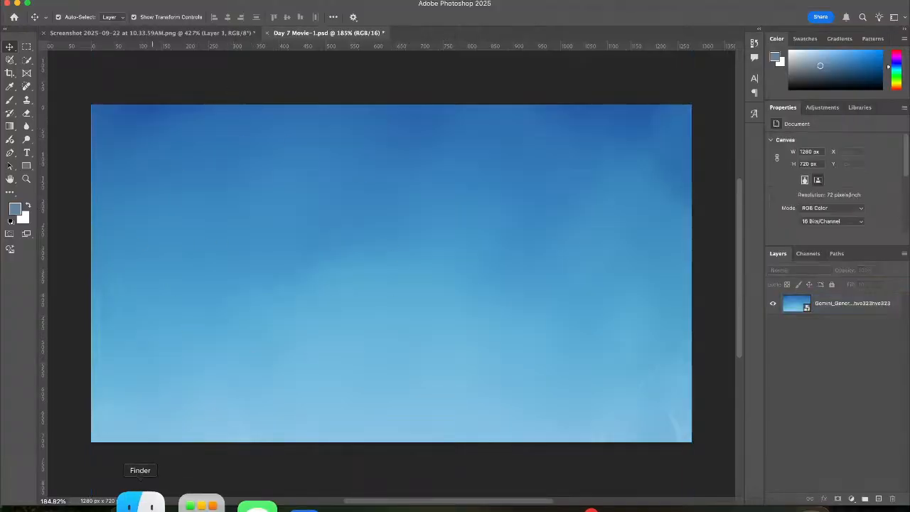
click(140, 503)
click(585, 200)
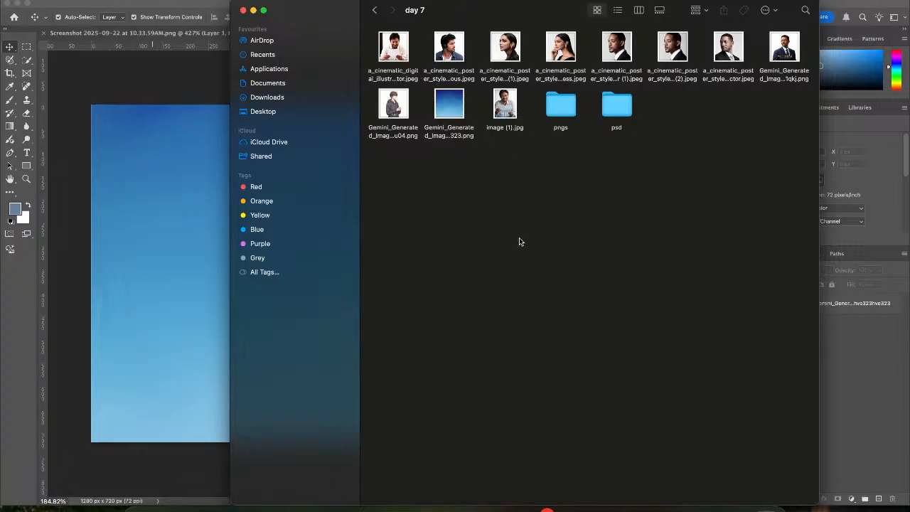
key(super+plus)
key(super+plus)
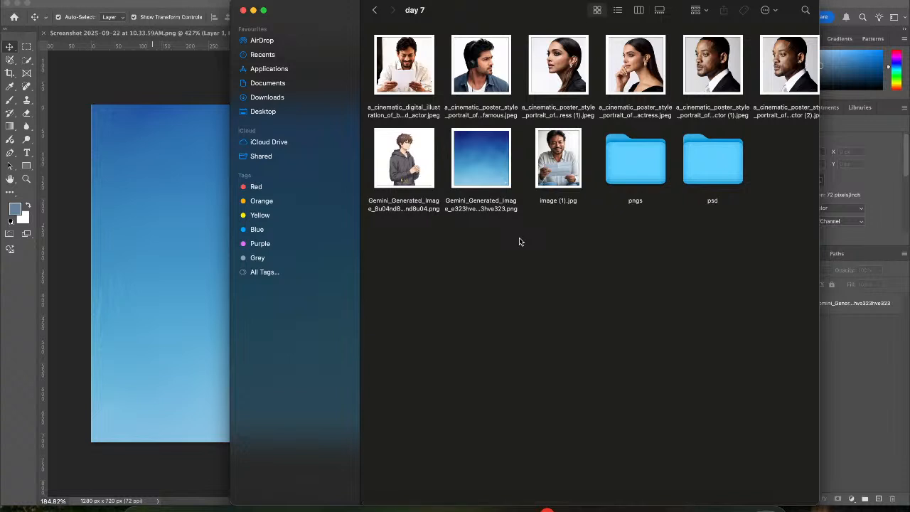
click(569, 168)
drag(569, 167, 439, 30)
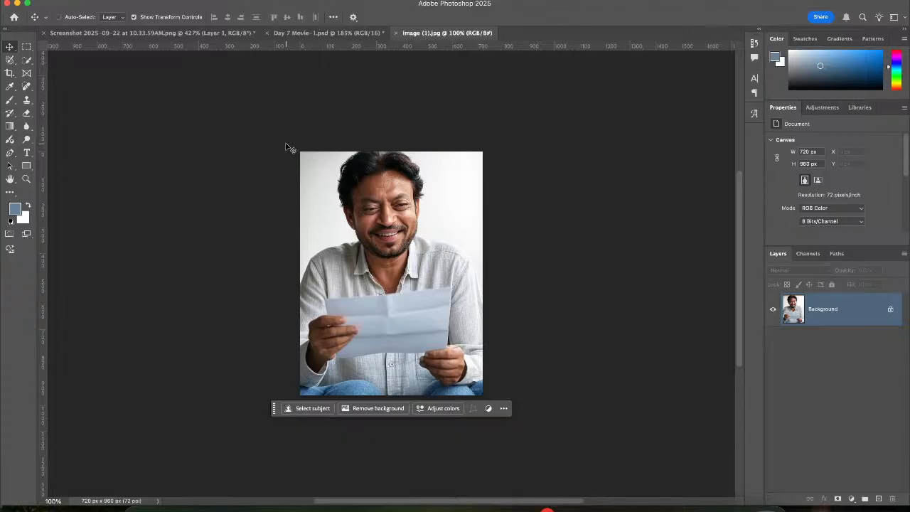
Unlock the photo's Background layer and remove the backdrop behind the man with a layer mask
key(super+equal)
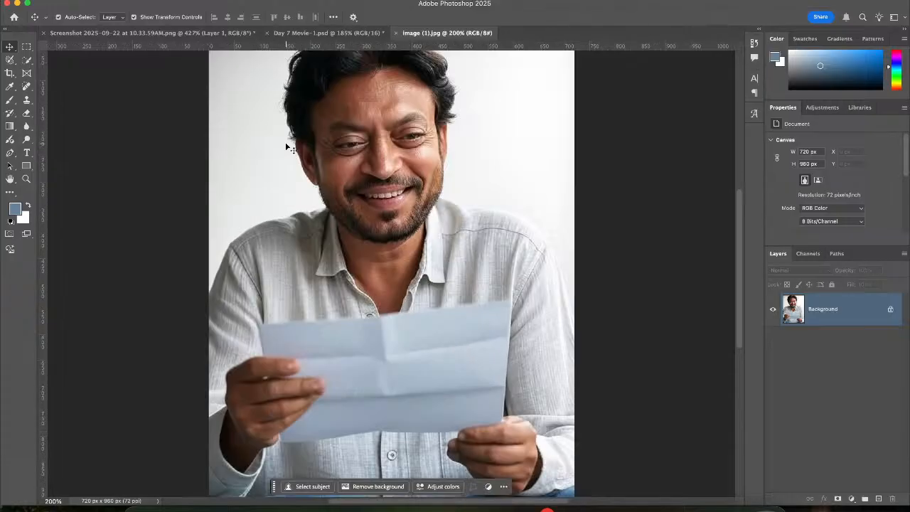
click(891, 309)
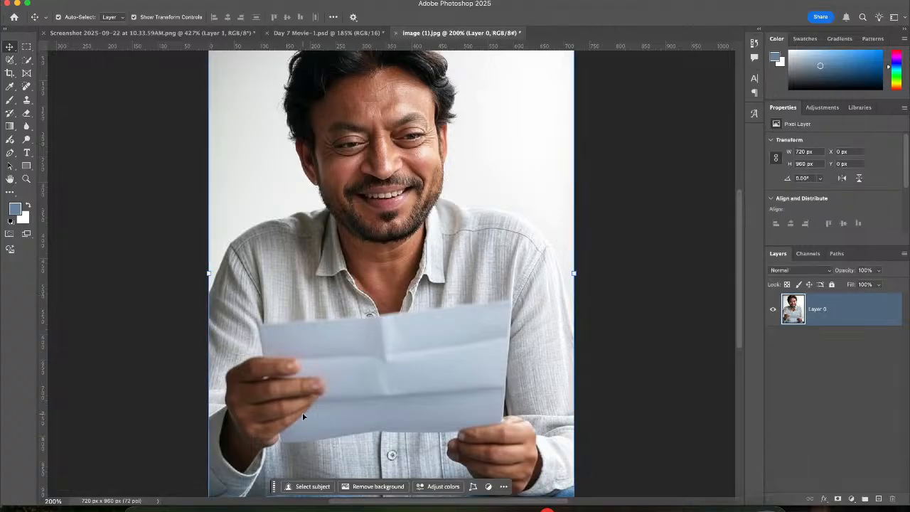
click(369, 486)
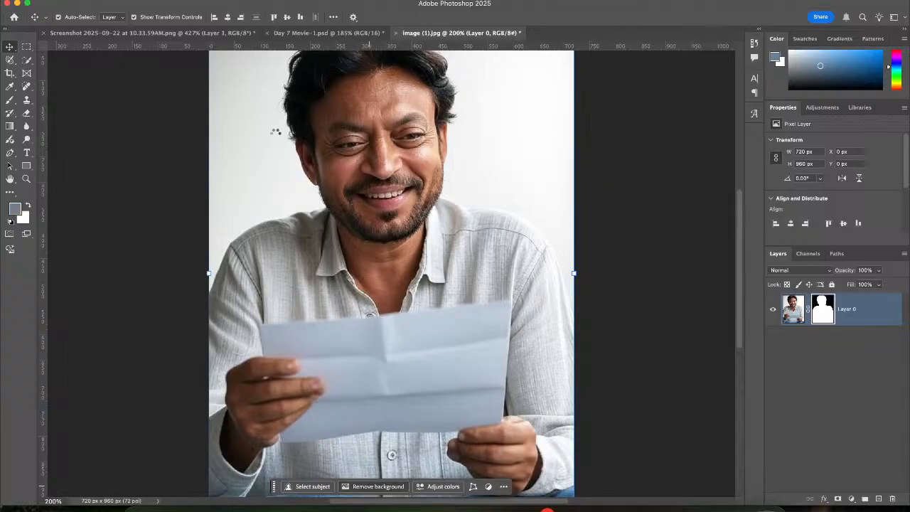
scroll(459, 192, up, 4)
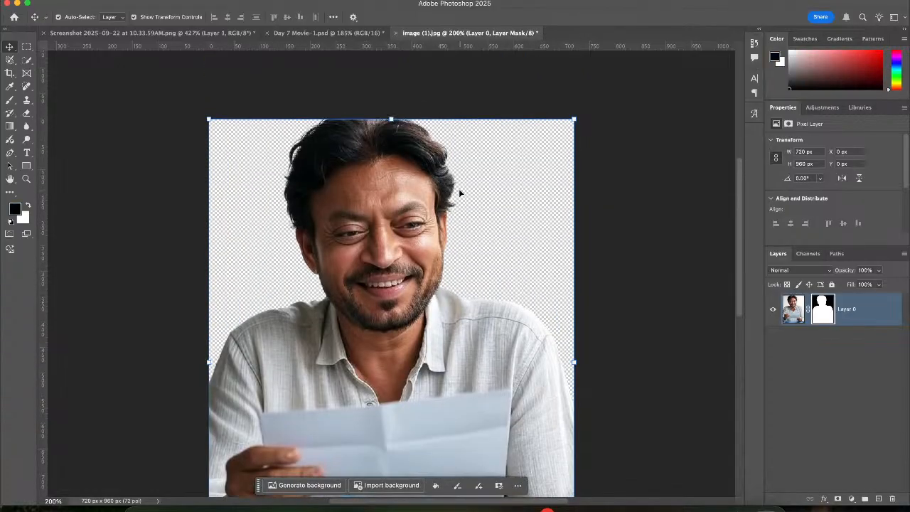
scroll(459, 193, down, 3)
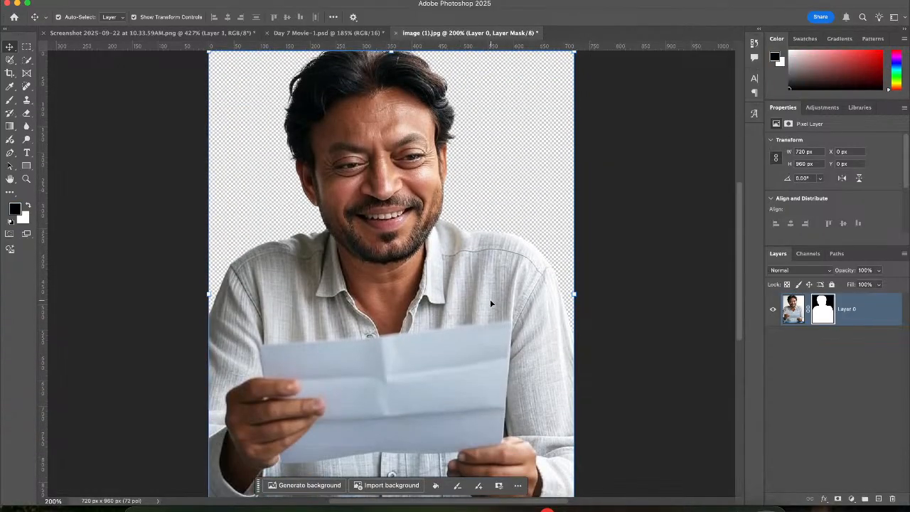
Examine the man's cutout up close, including the hands, the paper and the photo's lower corner
click(625, 280)
click(349, 206)
scroll(354, 211, down, 2)
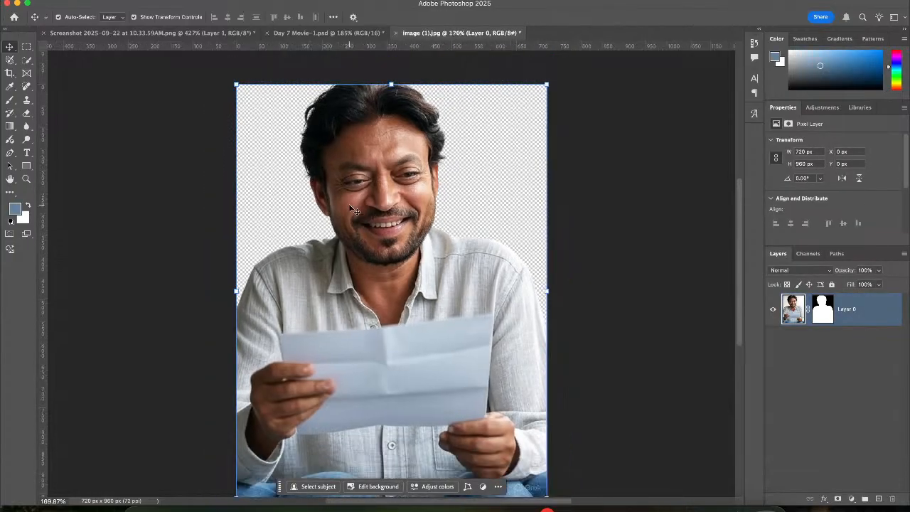
scroll(552, 413, down, 1)
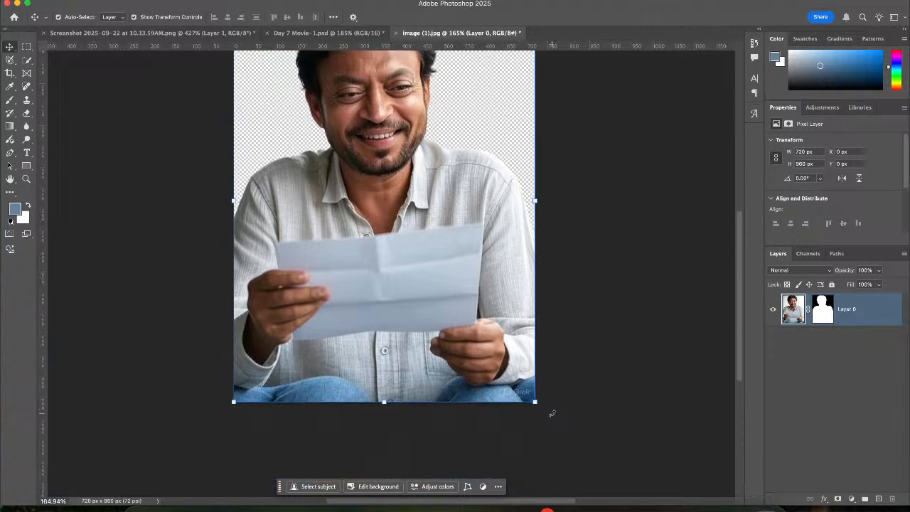
scroll(548, 386, up, 5)
scroll(552, 393, down, 5)
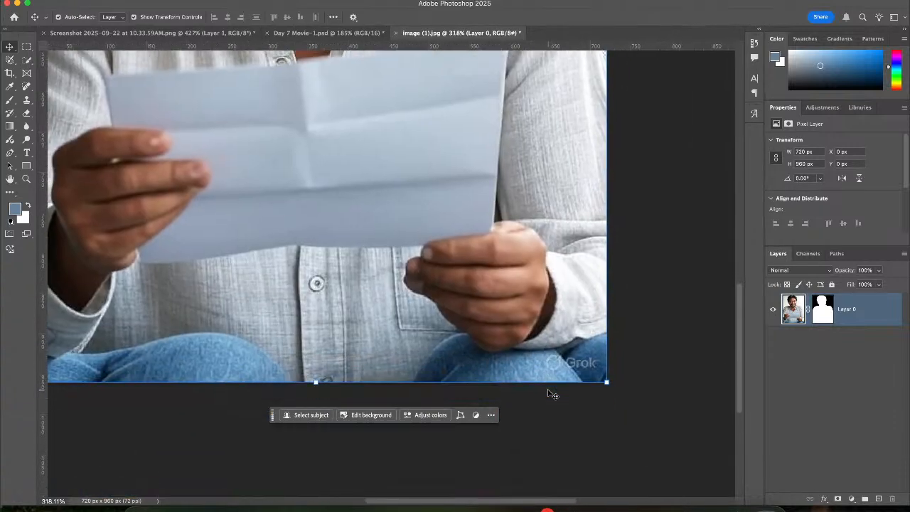
scroll(543, 313, down, 2)
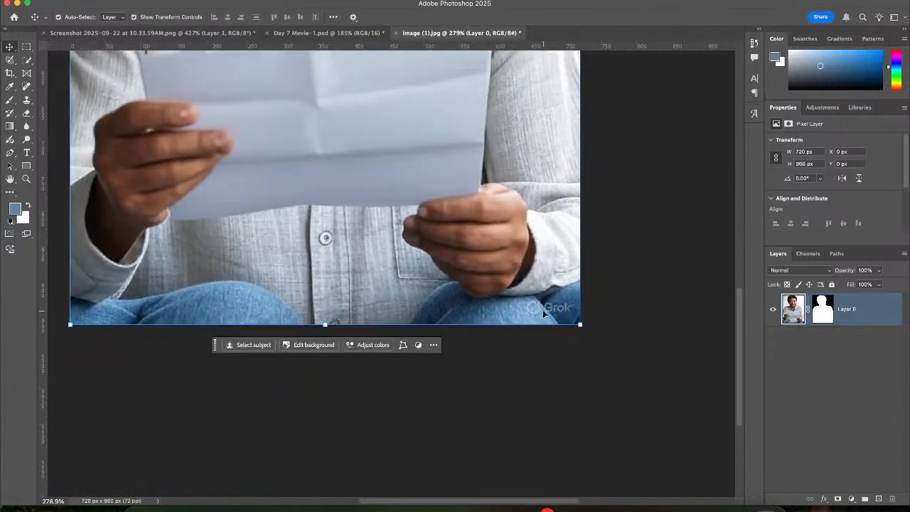
scroll(544, 314, up, 5)
scroll(543, 313, up, 1)
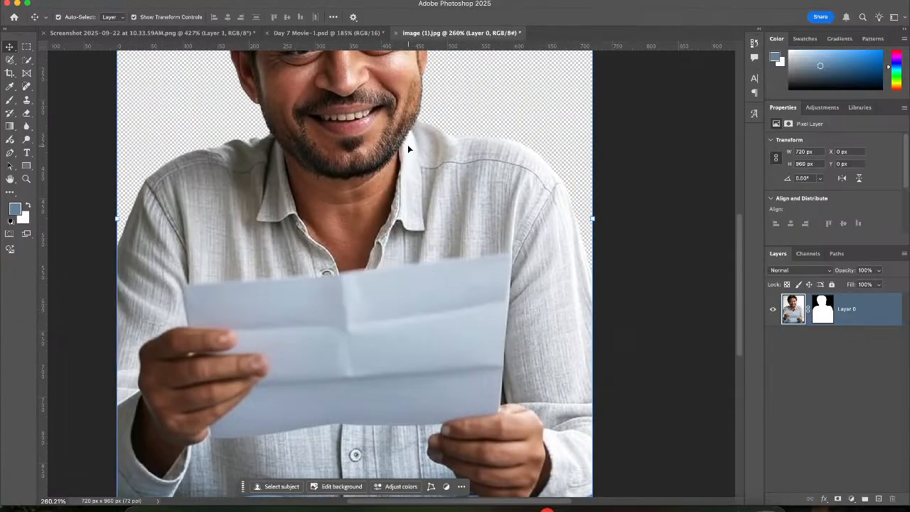
key(ctrl+minus)
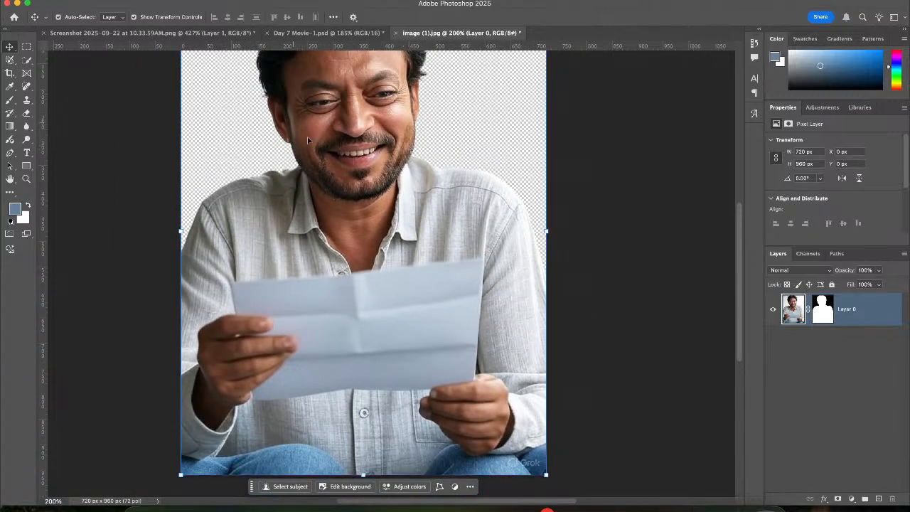
Try to copy the man's cutout layer into the reference screenshot document, and undo the transfer
drag(308, 140, 167, 22)
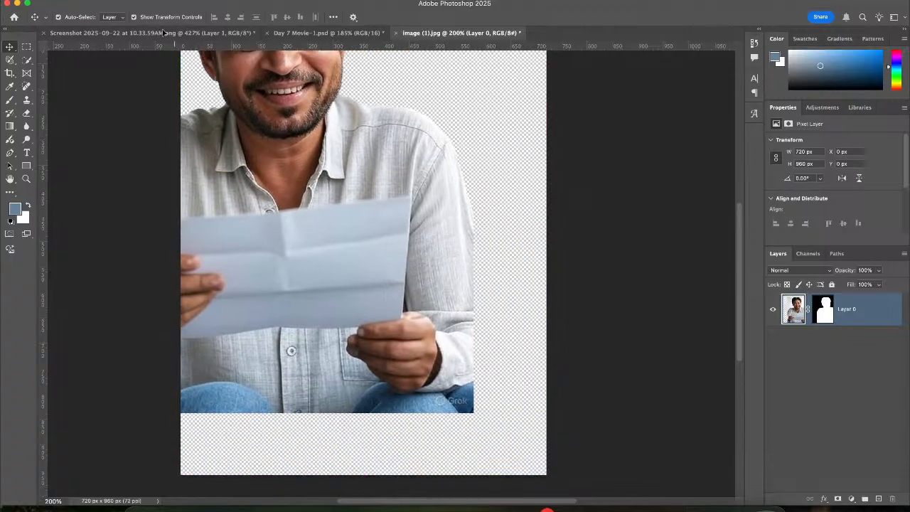
click(163, 33)
key(ctrl+v)
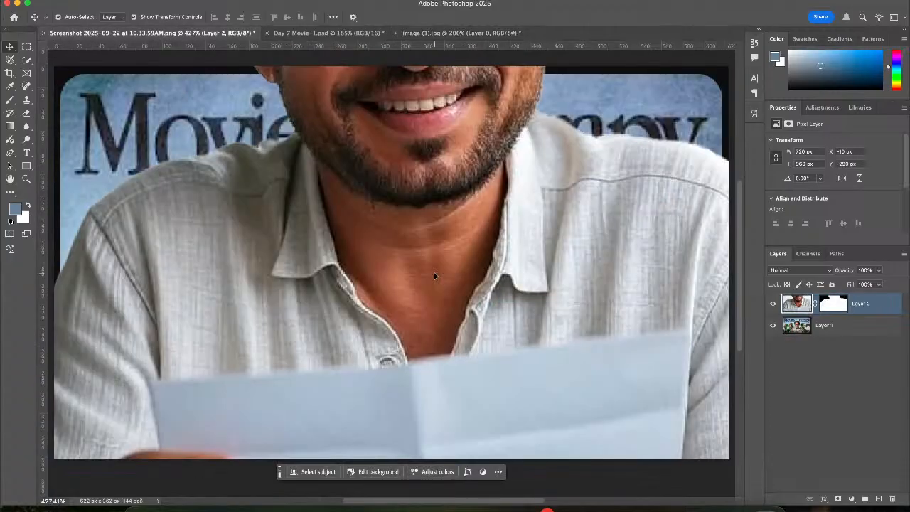
key(ctrl+z)
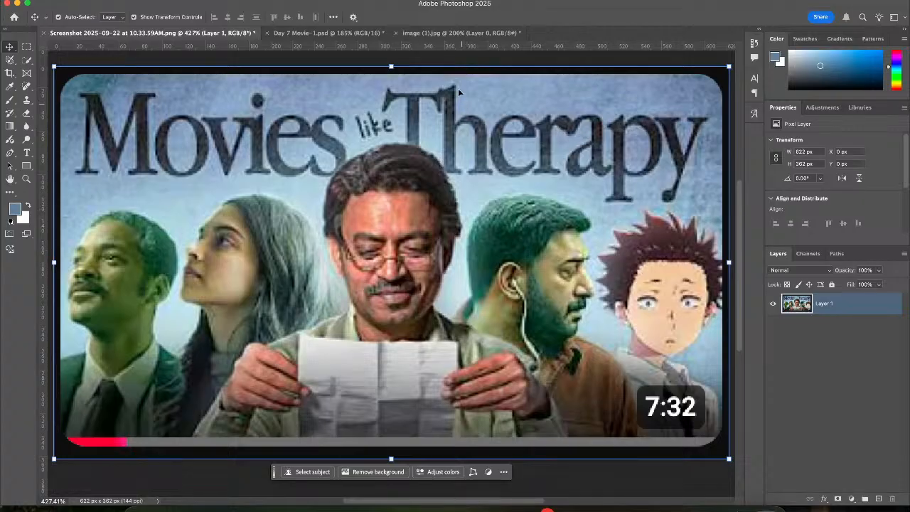
click(446, 32)
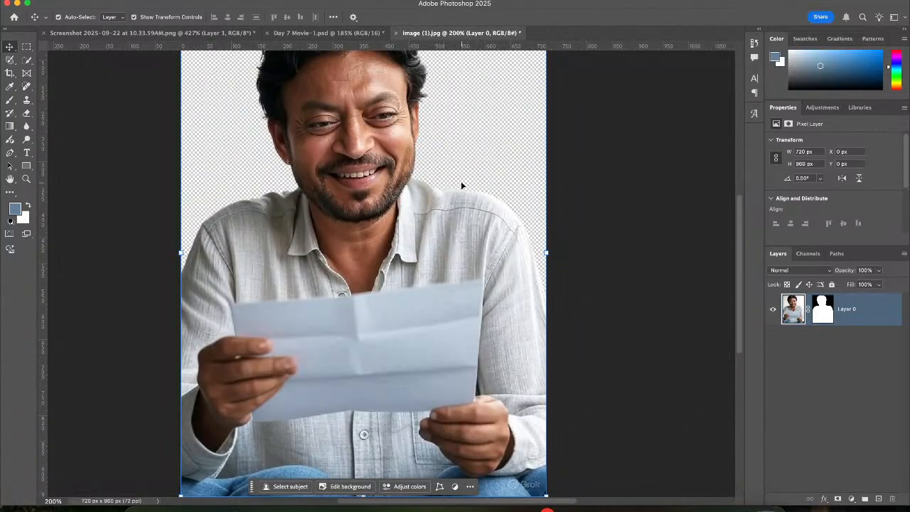
Copy the man's cutout layer with its mask into the Day 7 Movie-1.psd document, accepting the bit-depth difference
drag(413, 205, 324, 25)
click(327, 33)
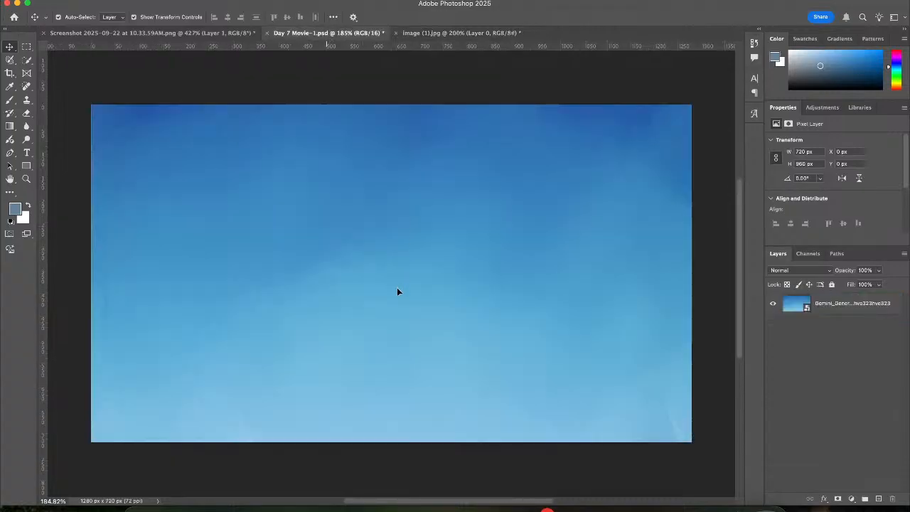
drag(397, 292, 392, 294)
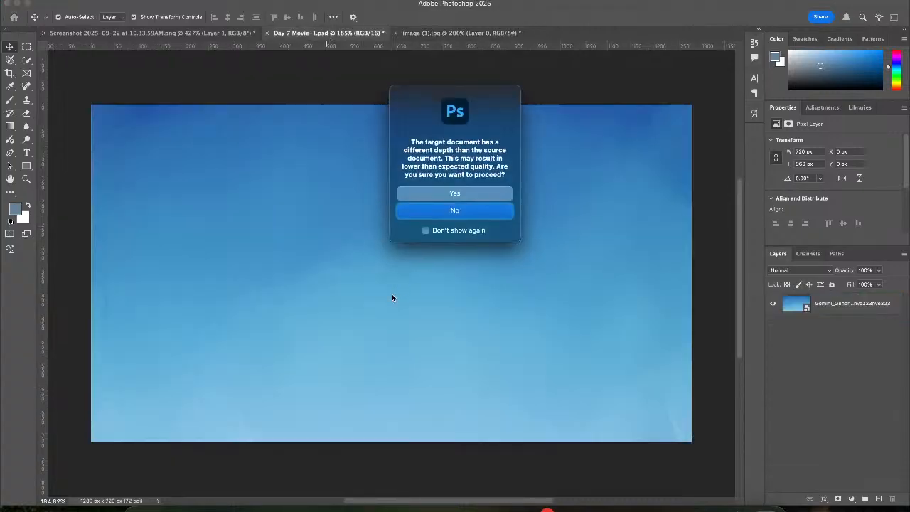
click(459, 192)
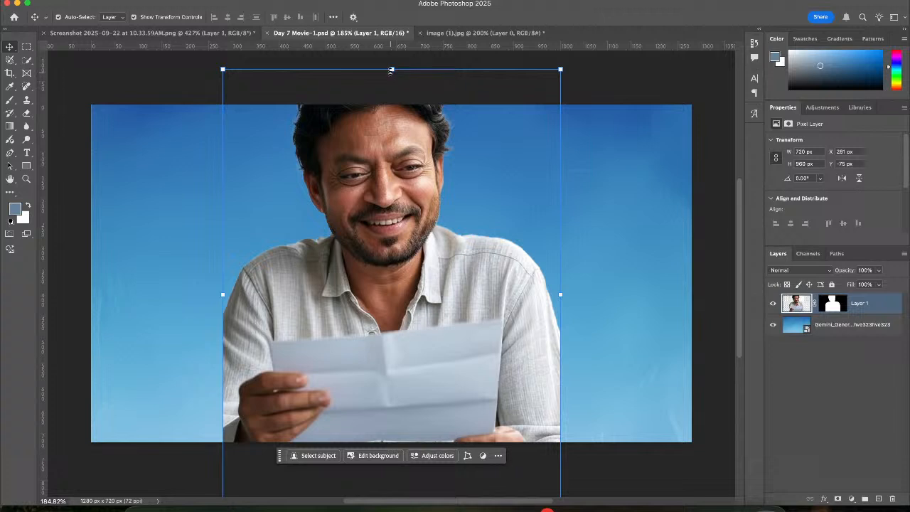
Scale the man's cutout to about 636 x 849 px and place it mid-canvas with its lower part beyond the bottom edge
drag(392, 69, 392, 218)
drag(394, 258, 412, 179)
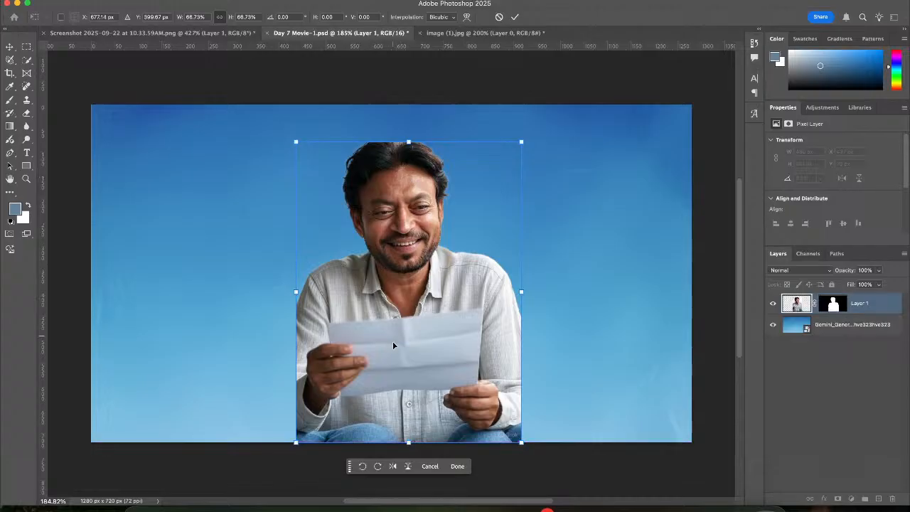
scroll(408, 372, down, 1)
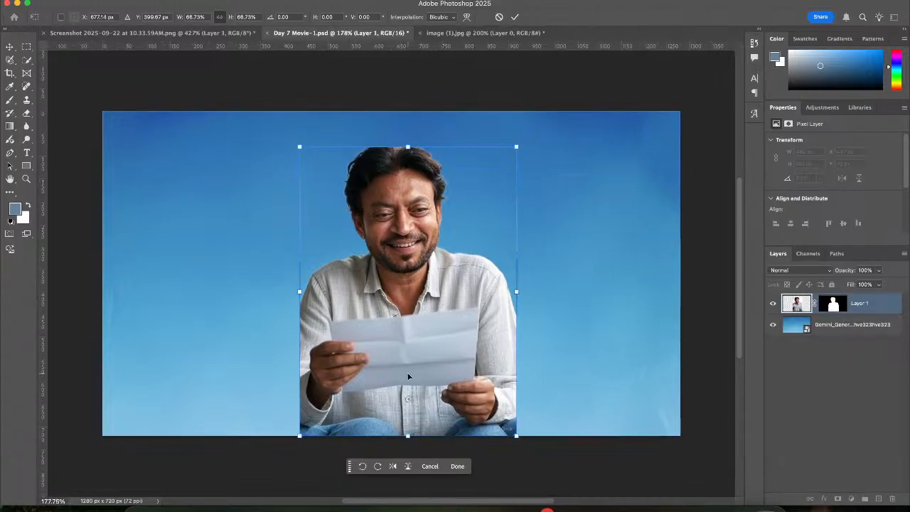
drag(408, 435, 408, 497)
scroll(440, 297, down, 1)
scroll(440, 297, down, 3)
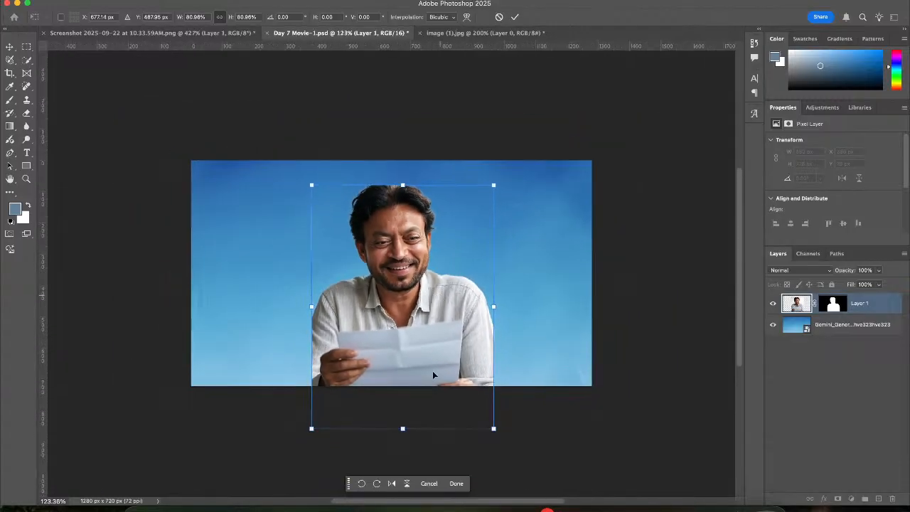
mouse_move(403, 429)
mouse_down()
mouse_move(401, 470)
mouse_move(404, 430)
mouse_up()
drag(419, 318, 424, 331)
click(516, 17)
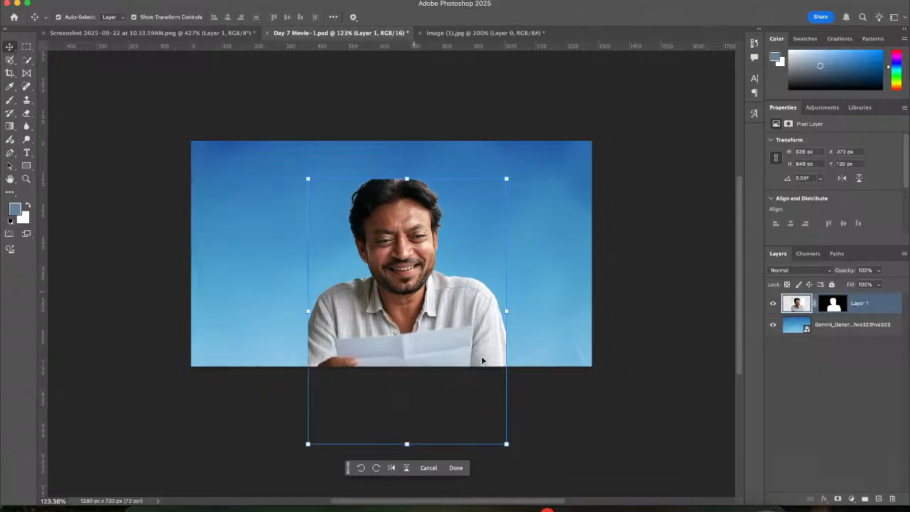
click(601, 394)
click(431, 408)
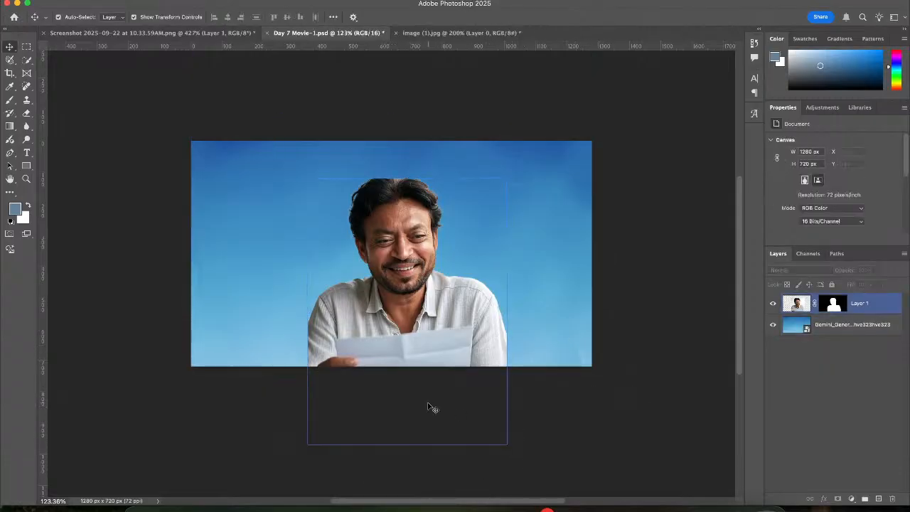
Compare with the reference screenshot, scale the man's cutout to about 609 x 813 px, and place it slightly lower
click(216, 33)
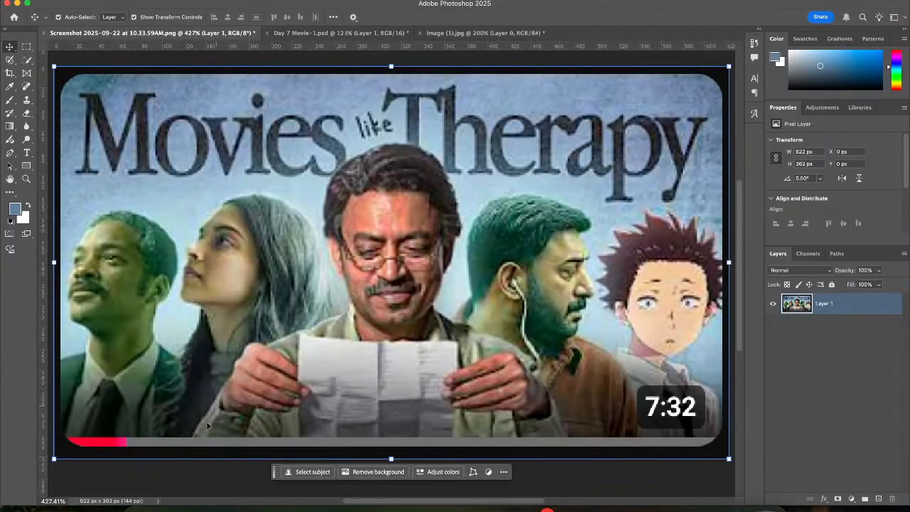
click(349, 35)
click(401, 197)
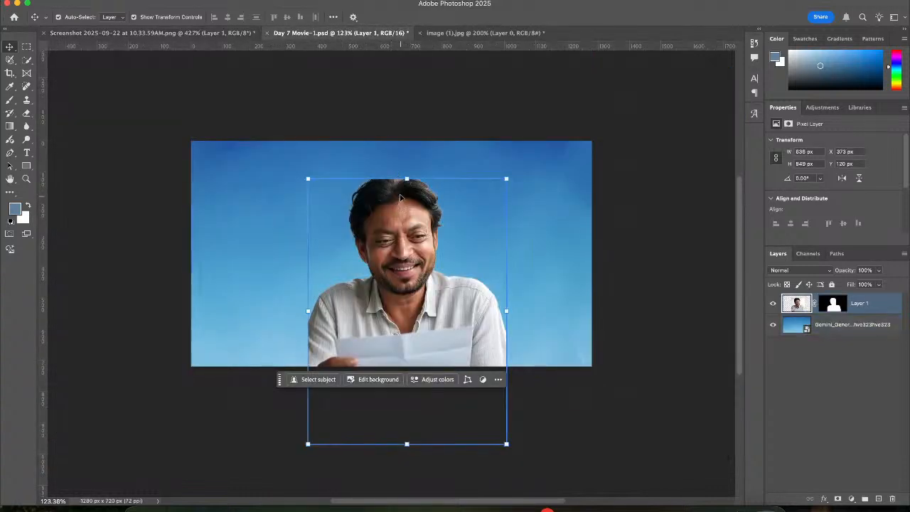
mouse_move(408, 180)
mouse_down()
mouse_move(410, 201)
mouse_move(409, 192)
mouse_up()
mouse_move(409, 300)
mouse_down()
mouse_move(407, 276)
mouse_move(408, 284)
mouse_up()
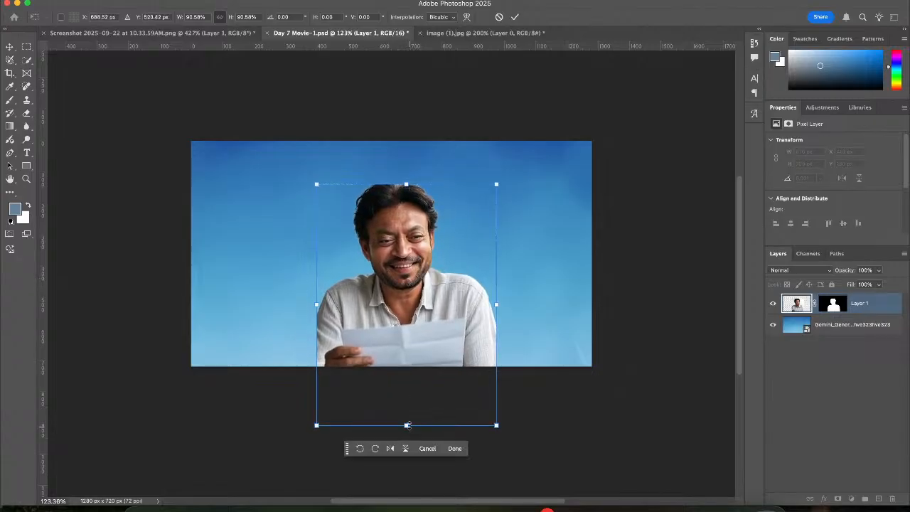
drag(408, 427, 409, 438)
key(shift+Down)
key(shift+Down)
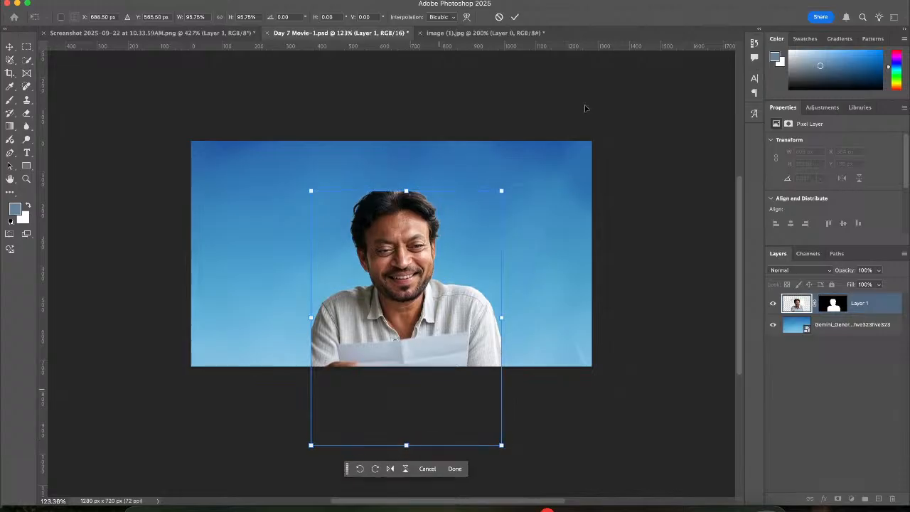
click(515, 16)
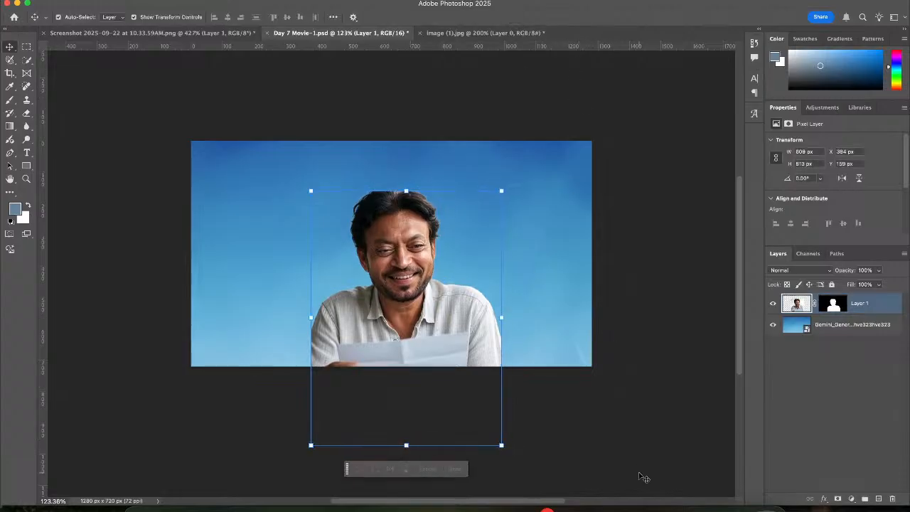
Check the reference screenshot's background and add a Gradient Fill layer above the man's cutout with the Radial style
scroll(330, 373, up, 3)
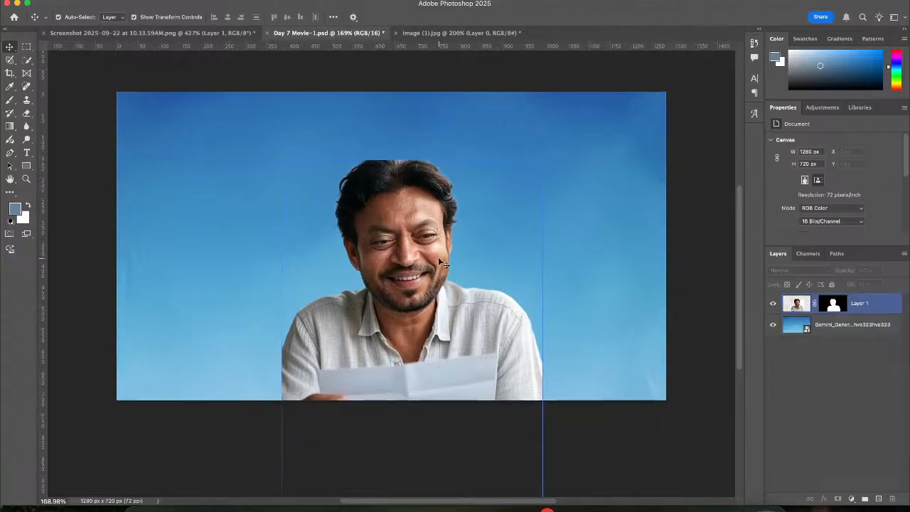
scroll(438, 256, down, 1)
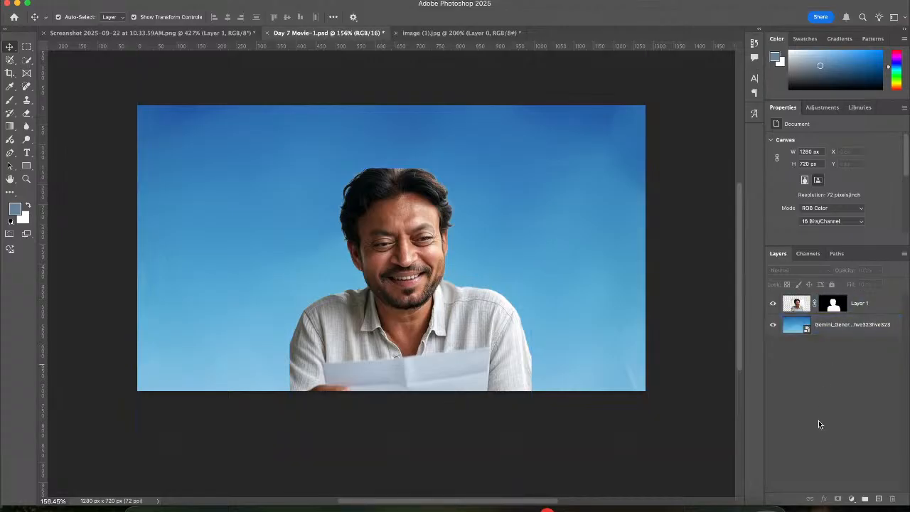
click(269, 251)
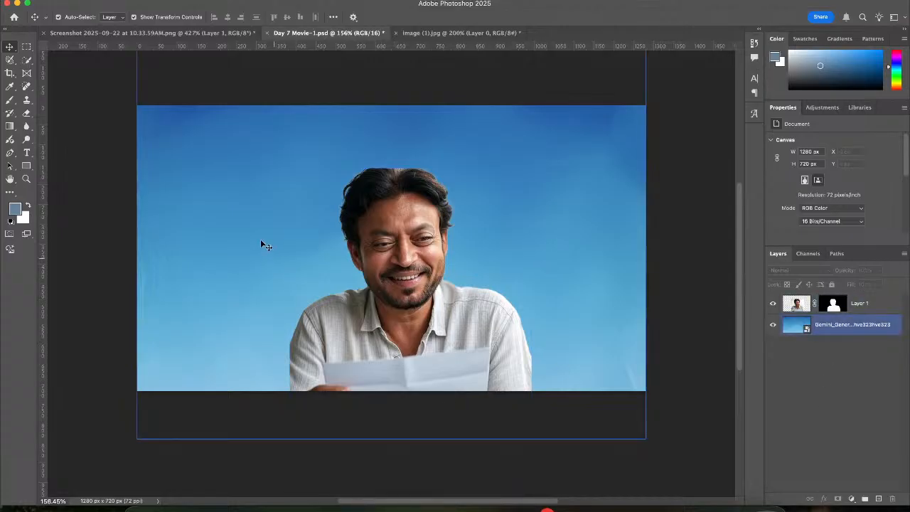
click(180, 33)
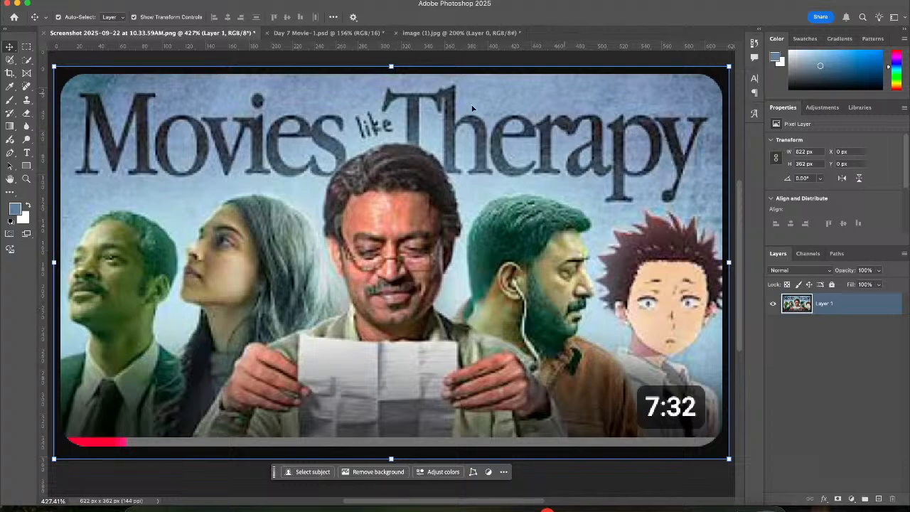
click(308, 33)
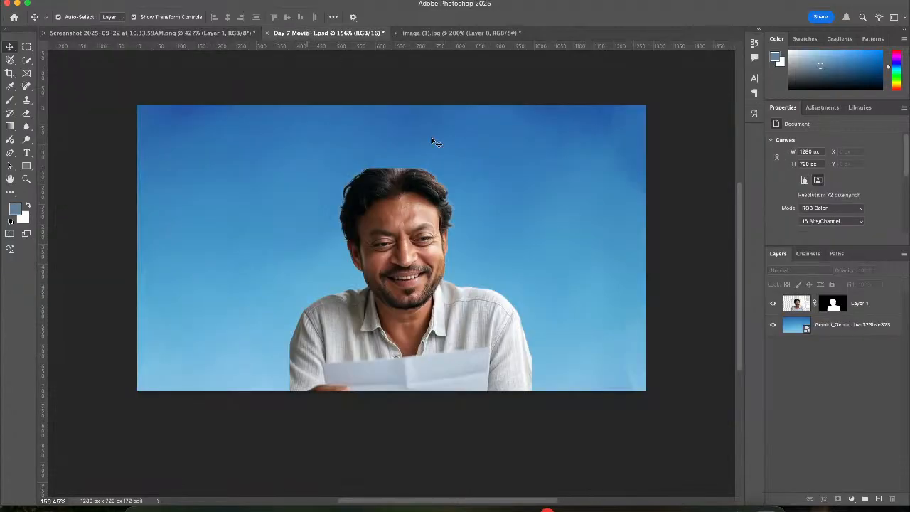
click(431, 139)
click(854, 423)
click(853, 504)
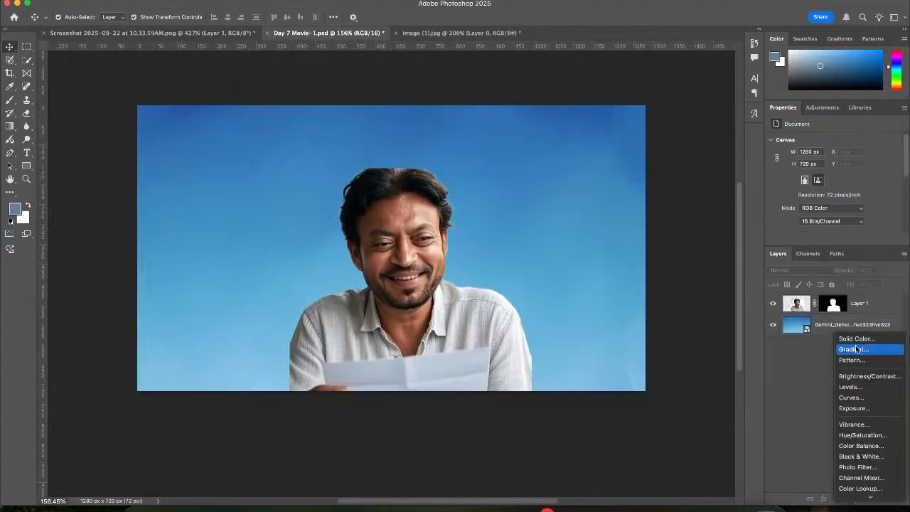
key(Escape)
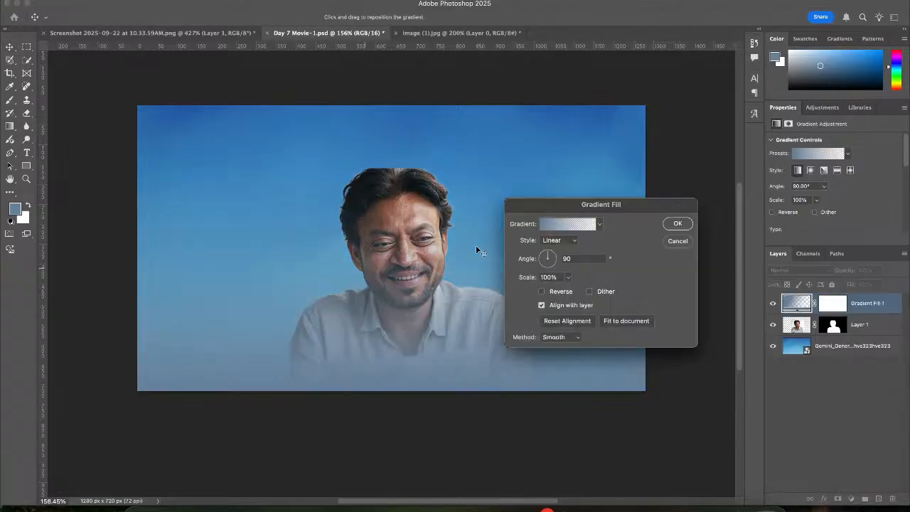
click(552, 240)
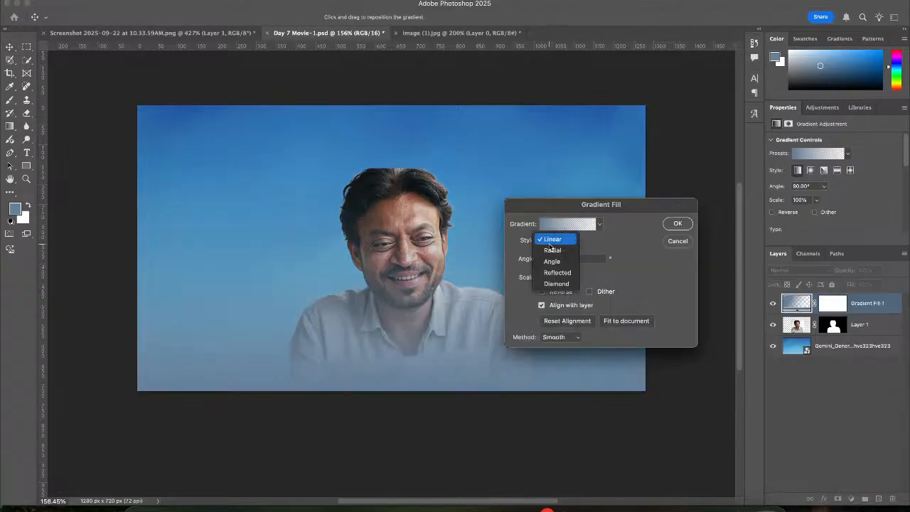
click(552, 251)
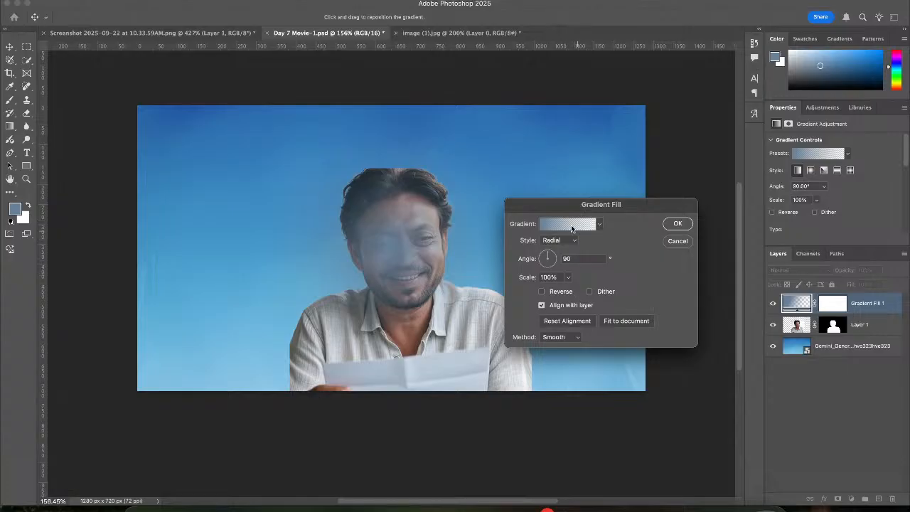
Set the color of the gradient's starting stop to the off-white f1f1f1
click(571, 225)
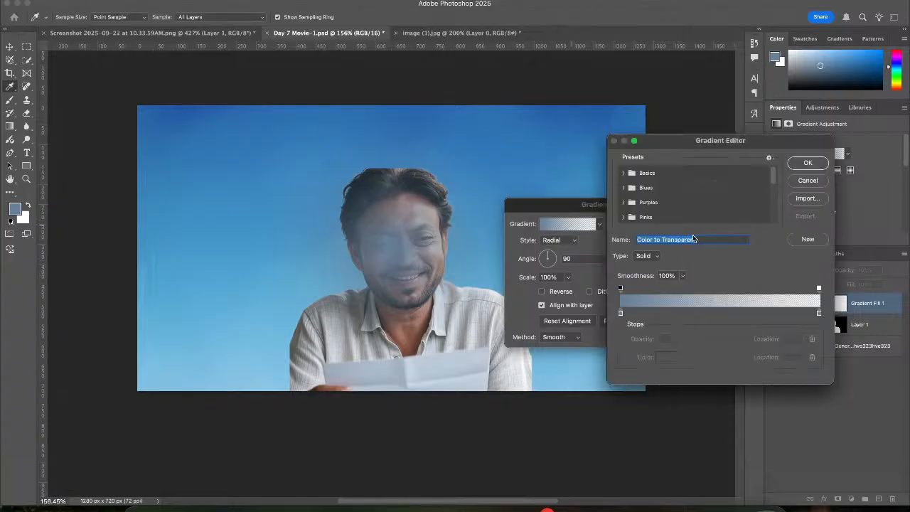
click(621, 313)
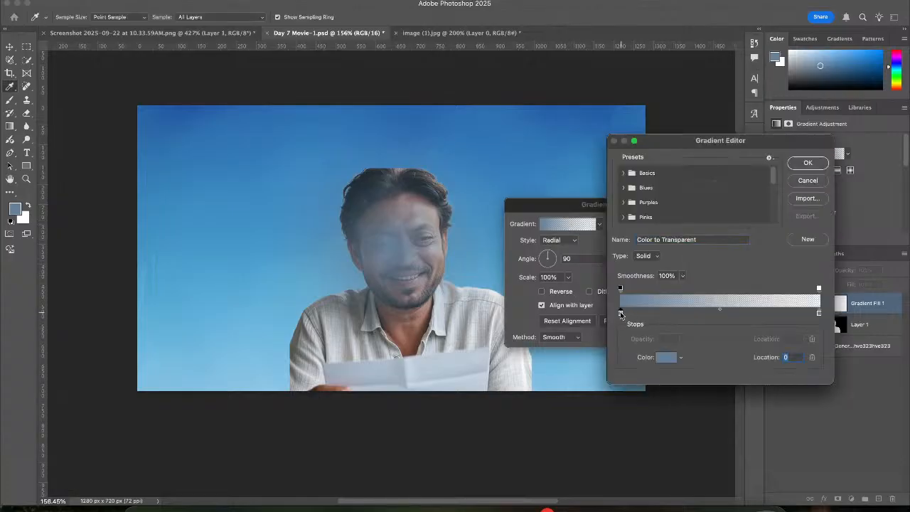
click(669, 357)
drag(577, 249, 594, 259)
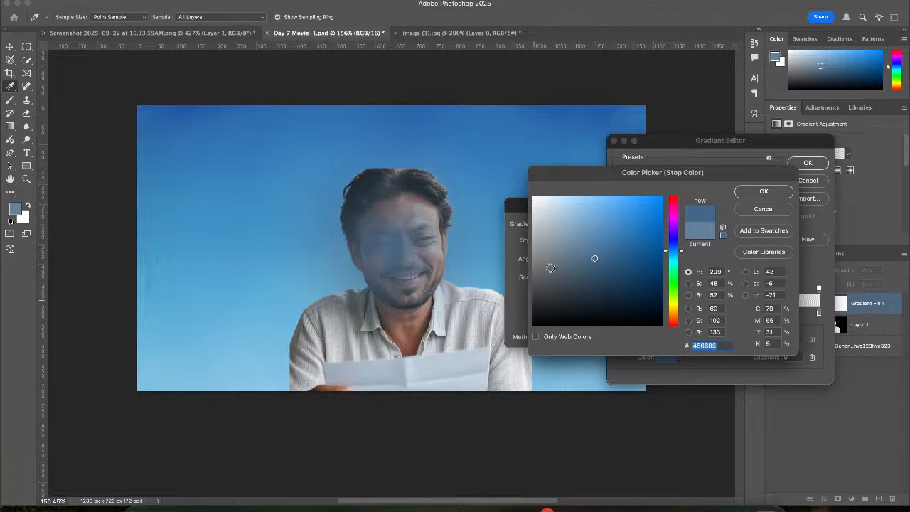
drag(555, 234, 512, 156)
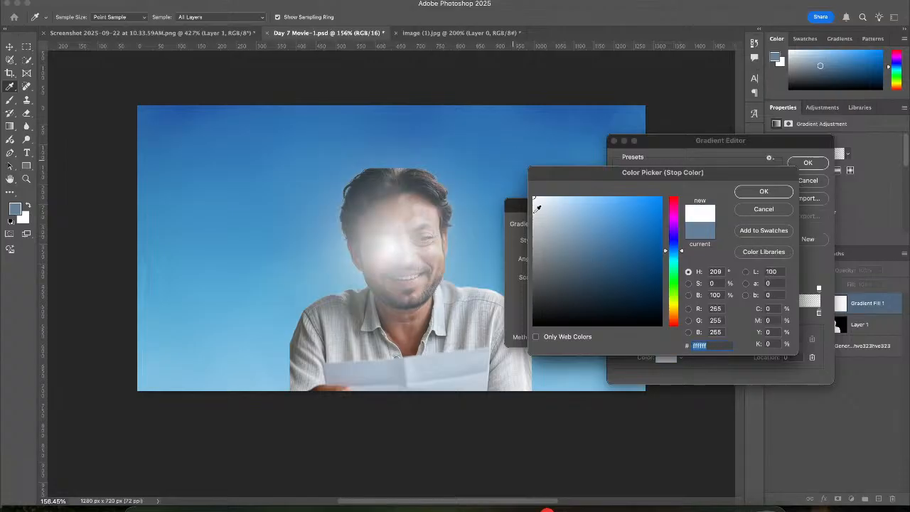
mouse_move(535, 220)
mouse_down()
mouse_move(499, 225)
mouse_move(520, 212)
mouse_move(516, 204)
mouse_up()
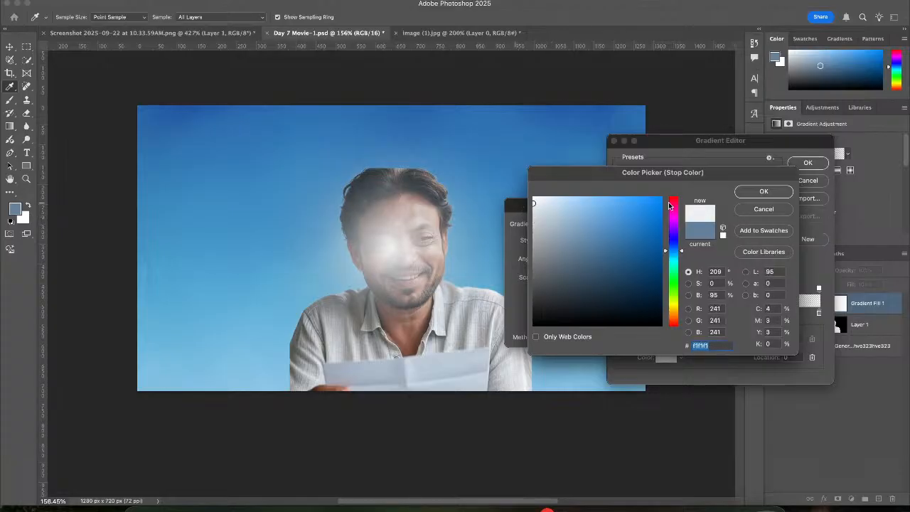
click(759, 192)
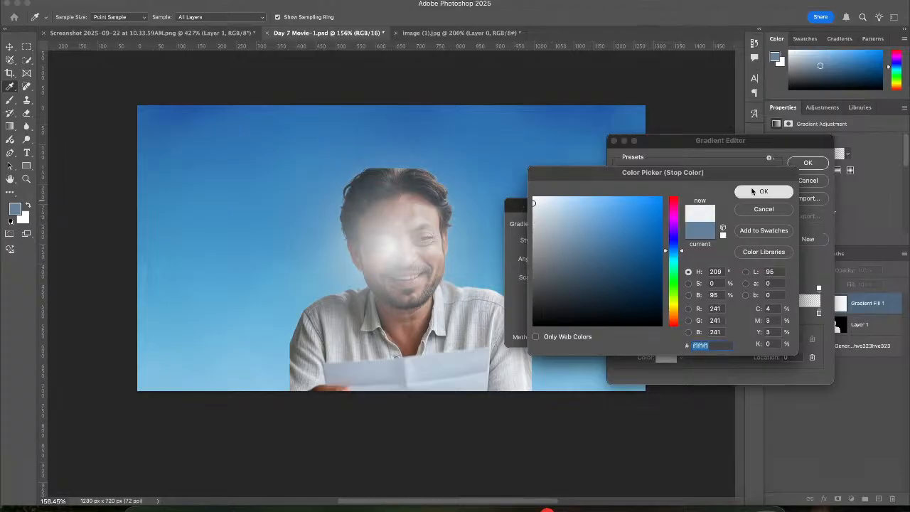
Set the opacity of the gradient's end stop to 100%
click(818, 312)
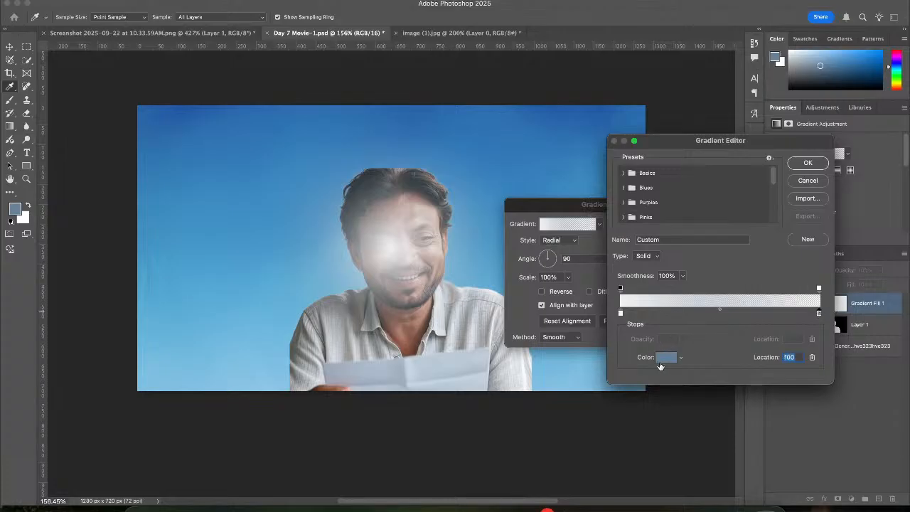
click(818, 289)
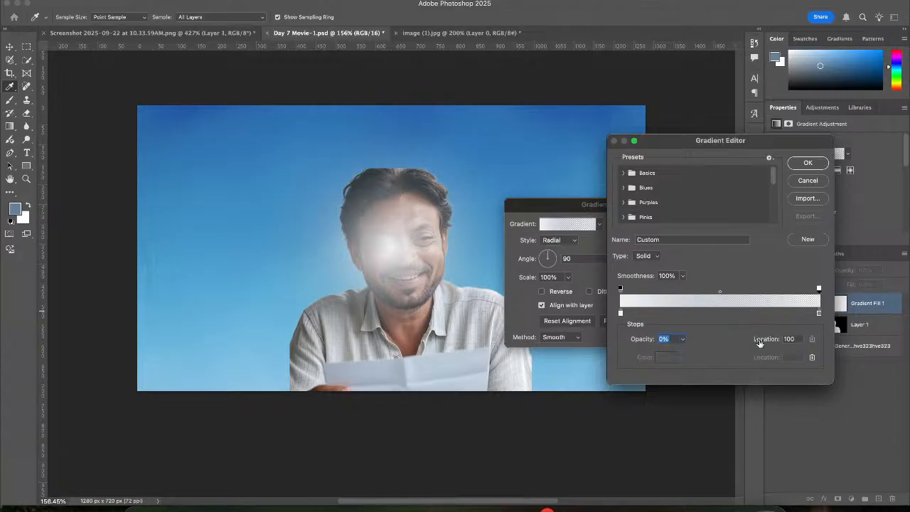
click(669, 340)
click(681, 339)
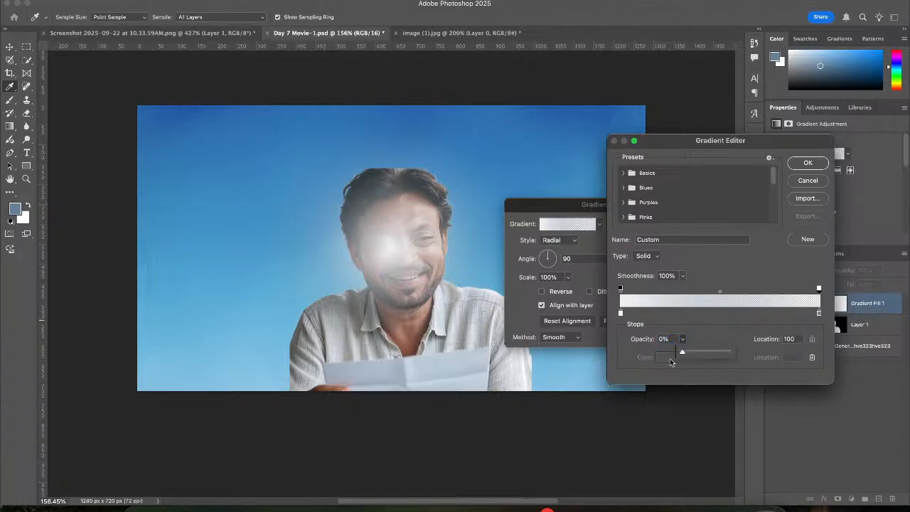
drag(685, 353, 736, 352)
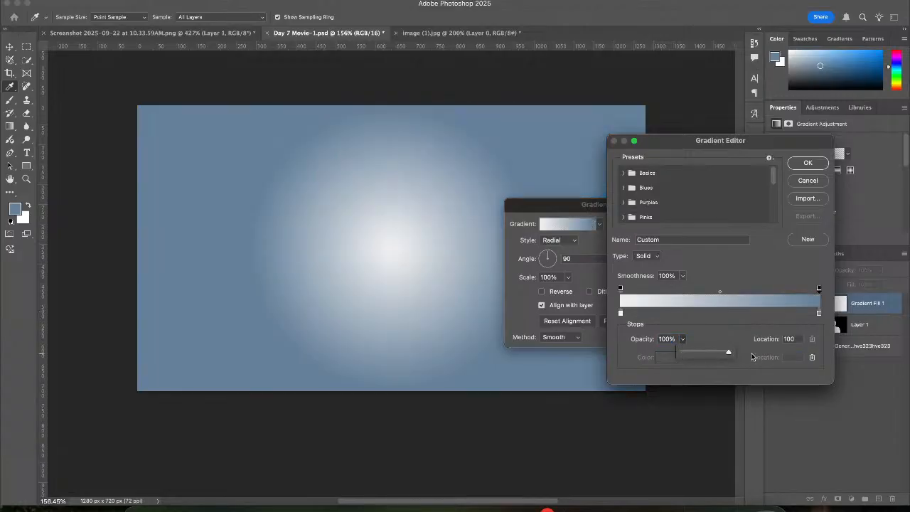
click(777, 276)
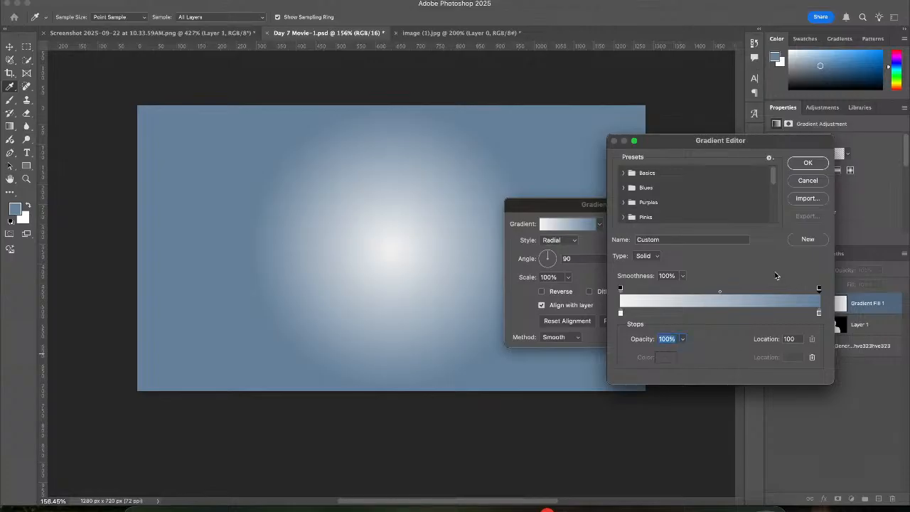
Set the color of the gradient's end stop to the lighter blue 7599bb and accept the edited gradient
click(819, 314)
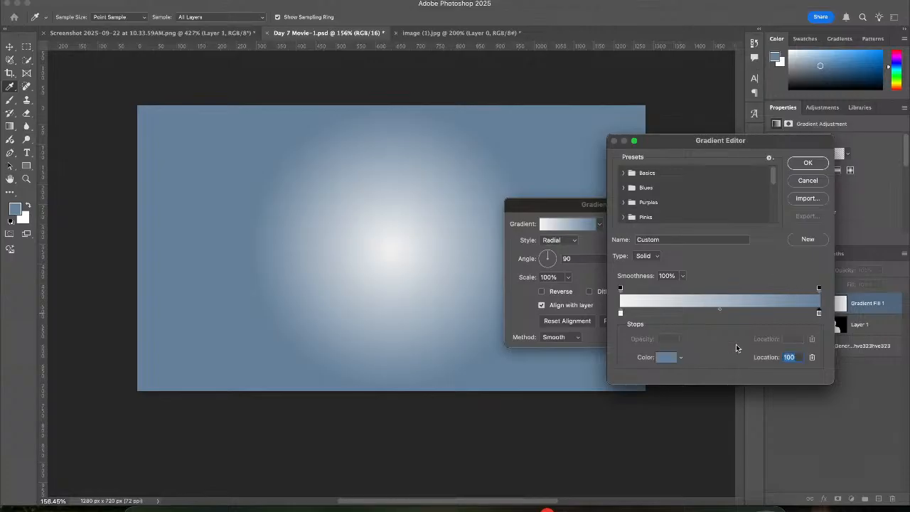
click(667, 357)
click(602, 259)
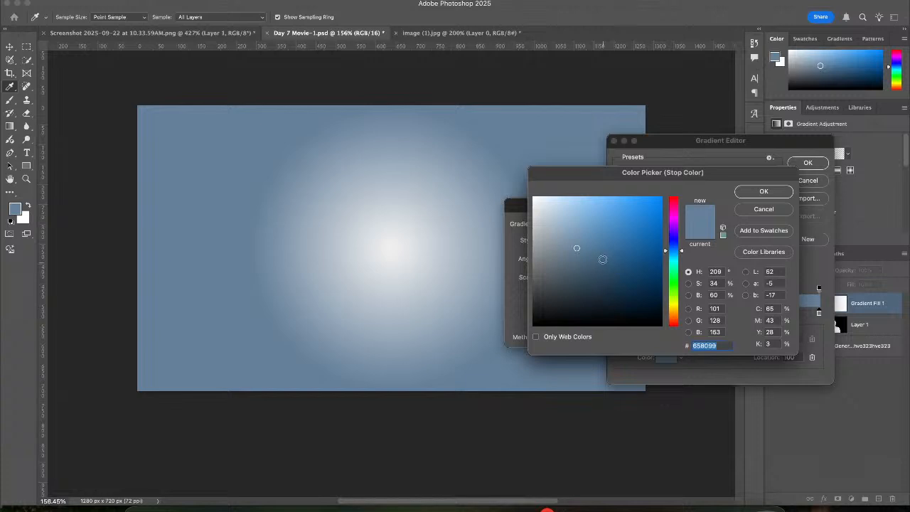
click(583, 245)
drag(583, 244, 576, 245)
click(572, 236)
click(581, 230)
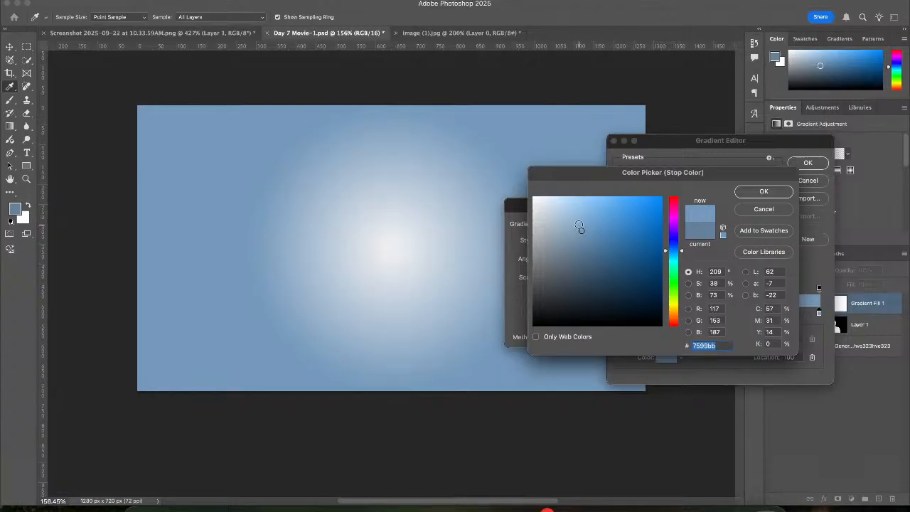
click(764, 193)
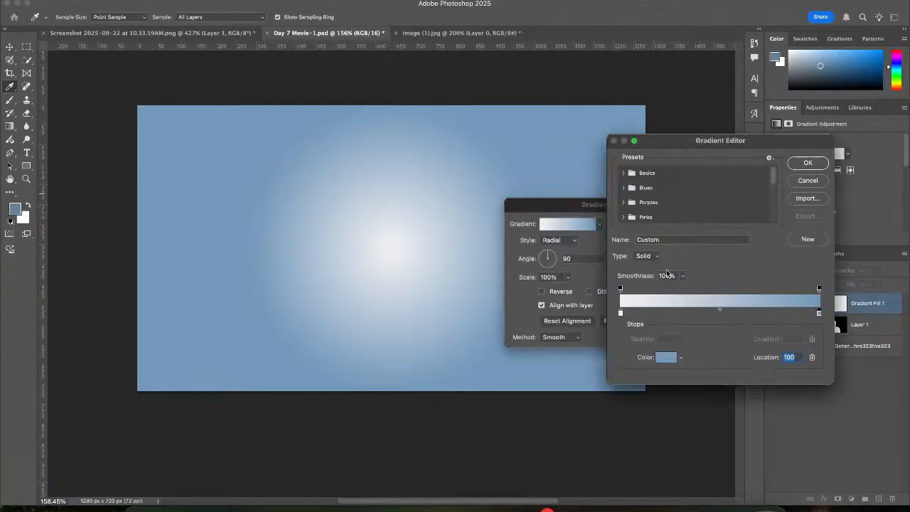
click(817, 164)
Try the Classic, Linear and Stripes gradient methods, choose Perceptual, and confirm the gradient fill
click(570, 338)
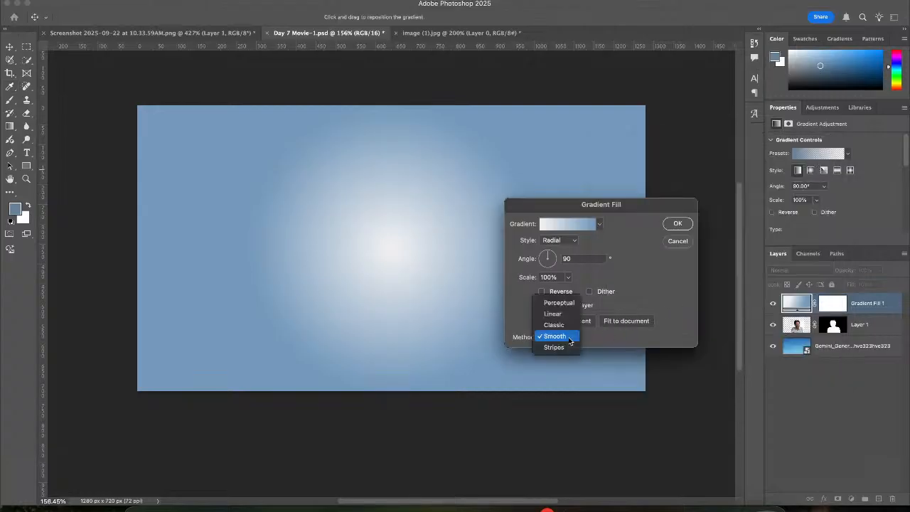
click(562, 325)
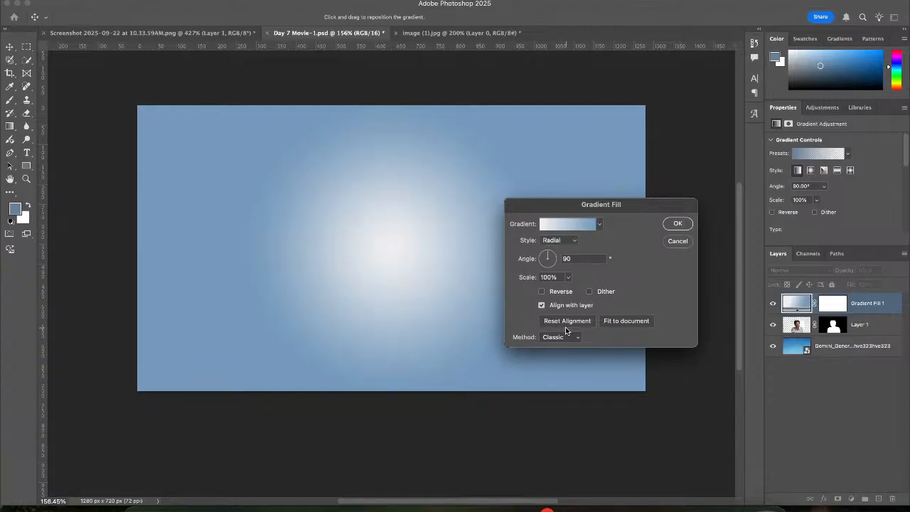
click(563, 339)
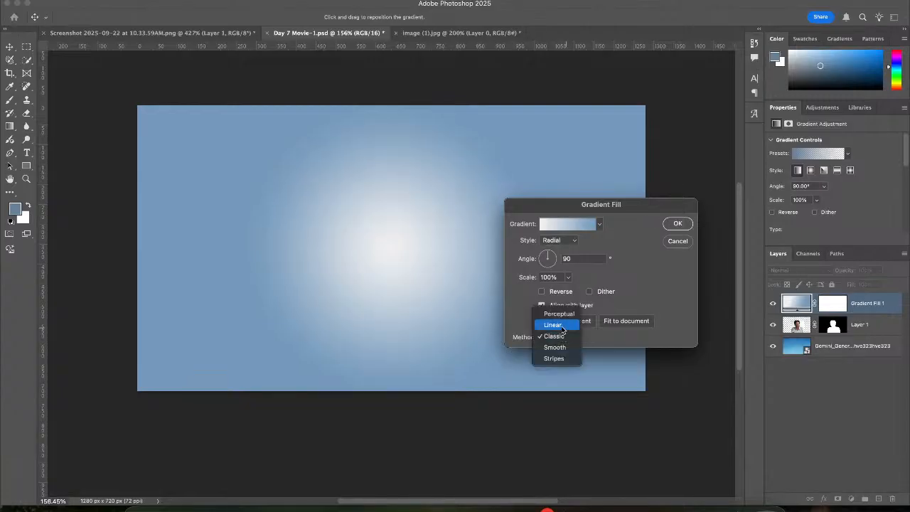
click(563, 327)
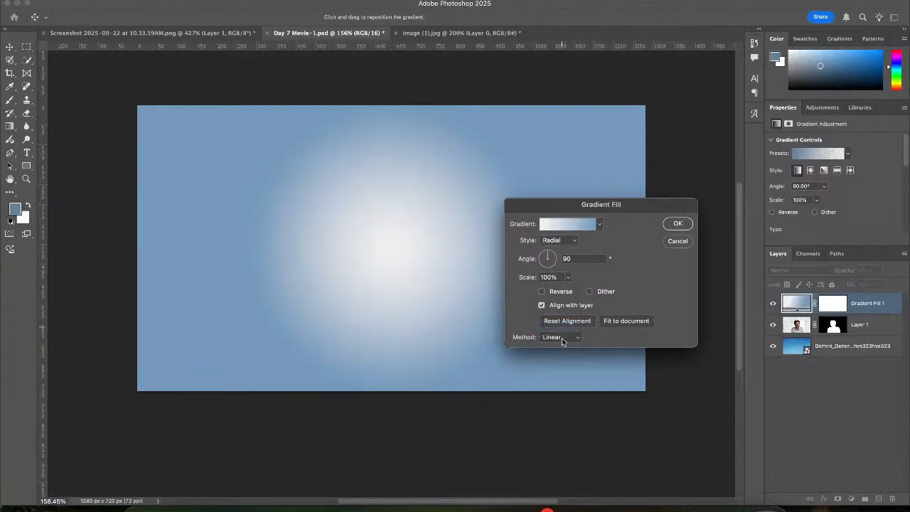
click(562, 339)
click(562, 368)
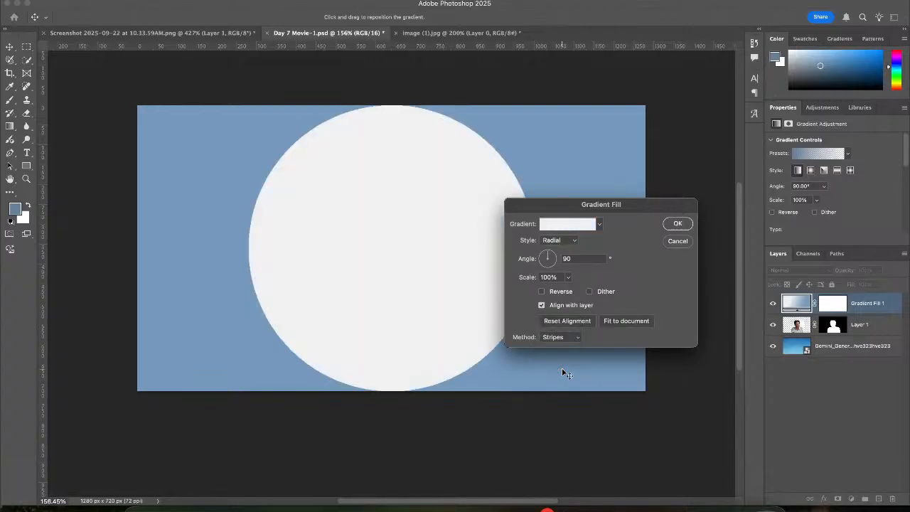
click(574, 337)
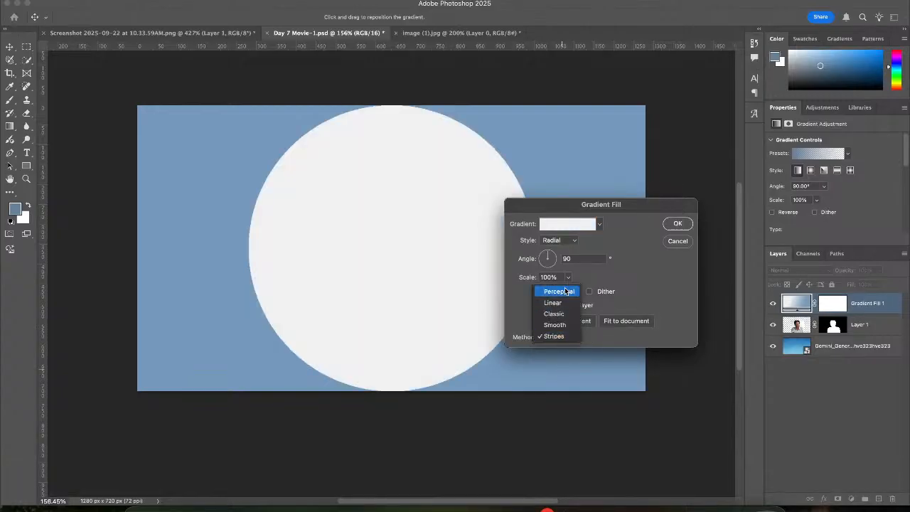
click(564, 288)
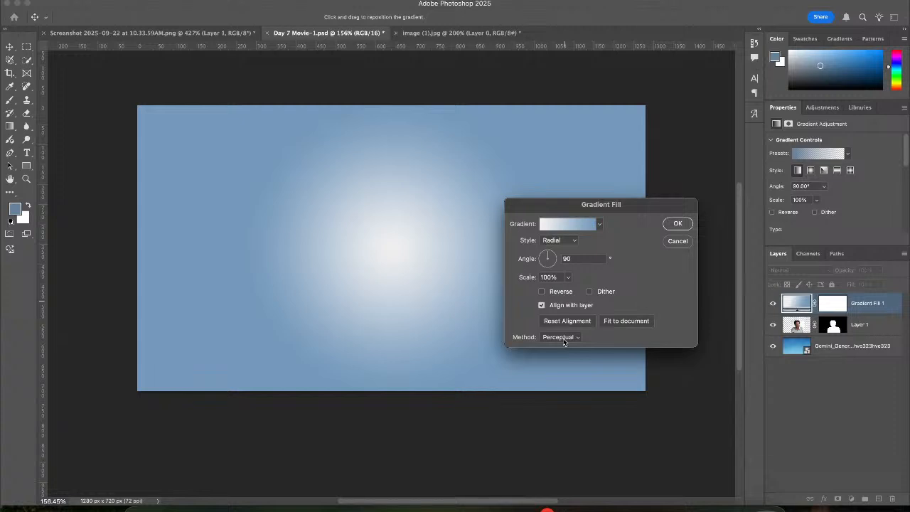
click(678, 224)
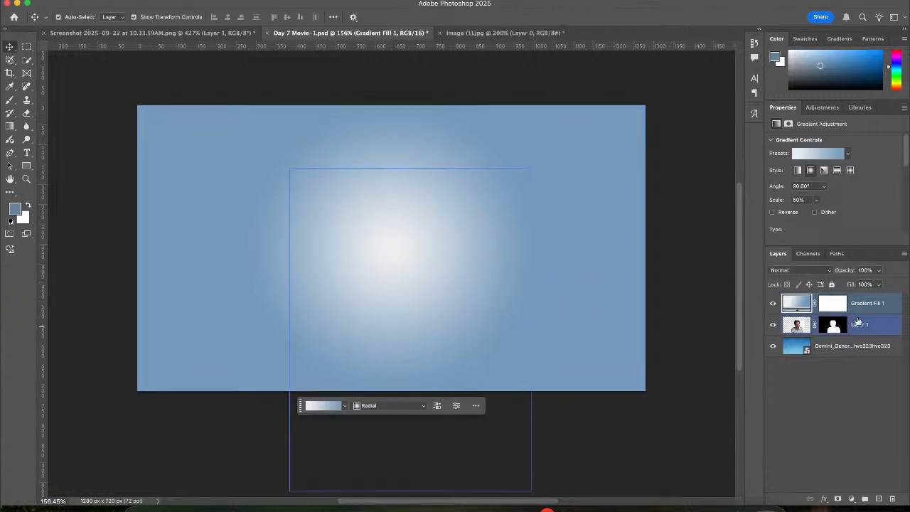
Convert the gradient layer to a smart object and scale it to about 161.55%, with its bright center lower in the canvas
right_click(881, 303)
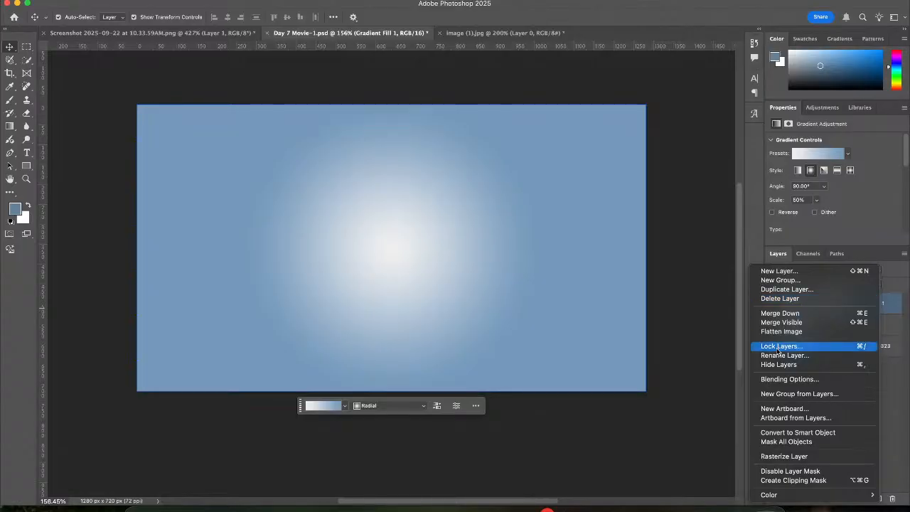
click(787, 433)
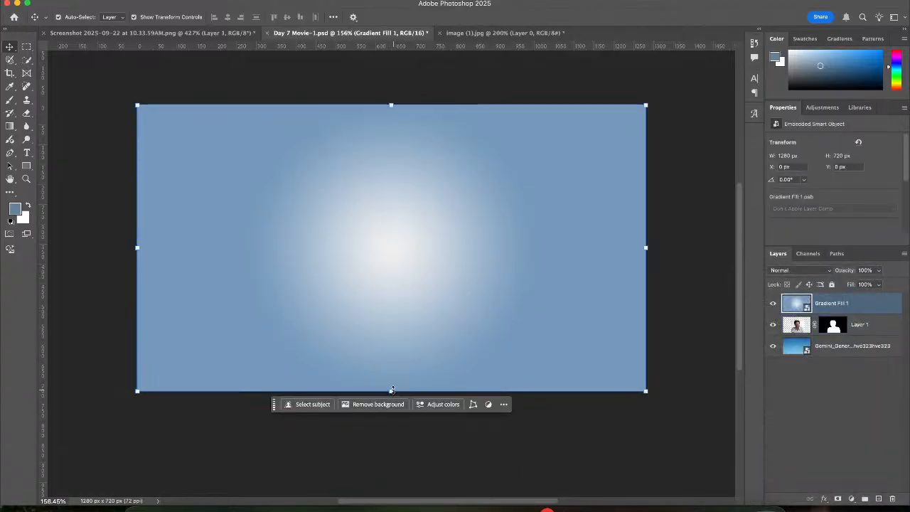
drag(394, 390, 389, 476)
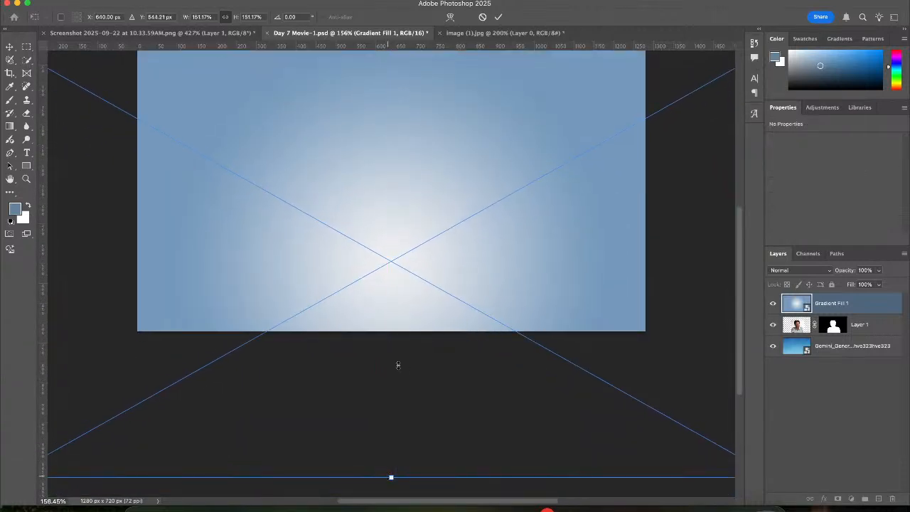
scroll(398, 364, up, 3)
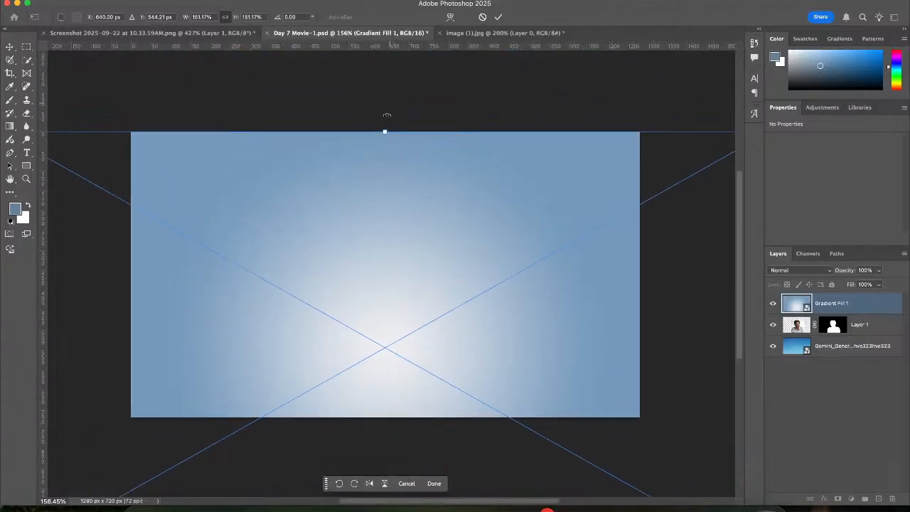
drag(385, 132, 393, 104)
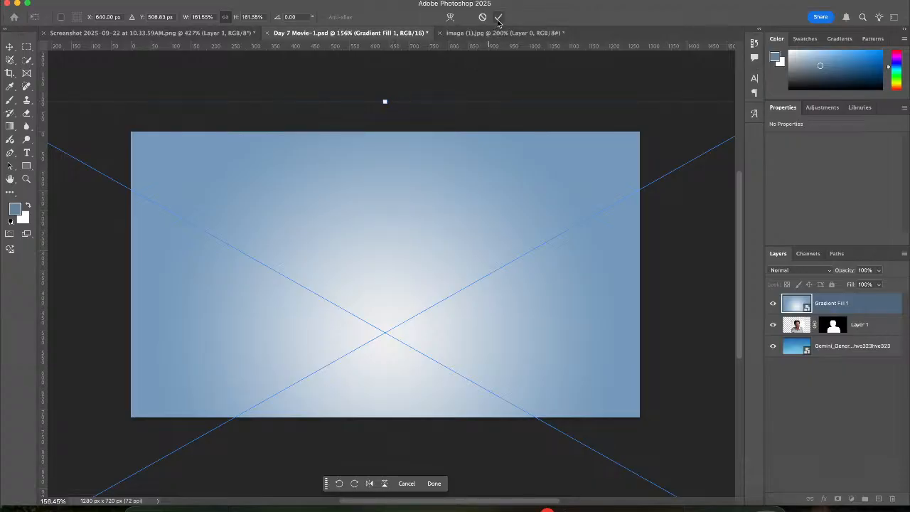
click(499, 18)
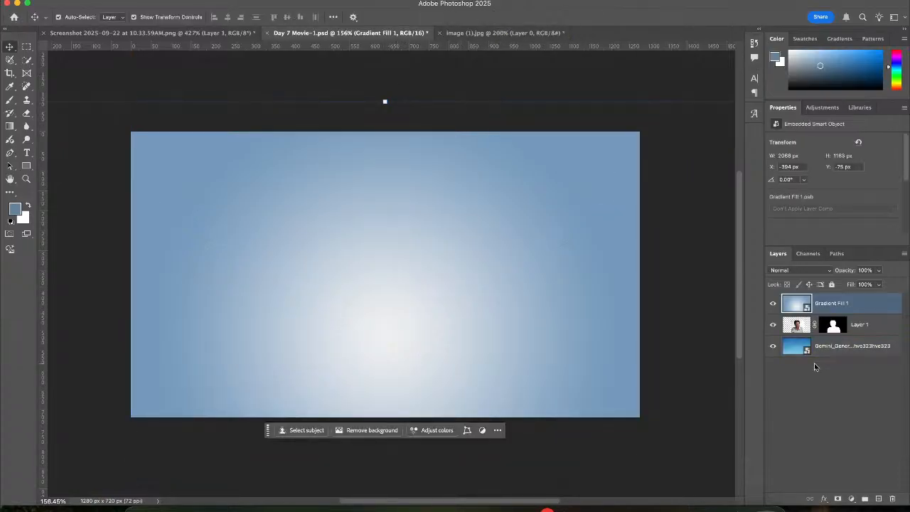
Move the gradient layer beneath the man's cutout layer in the stacking order
click(309, 91)
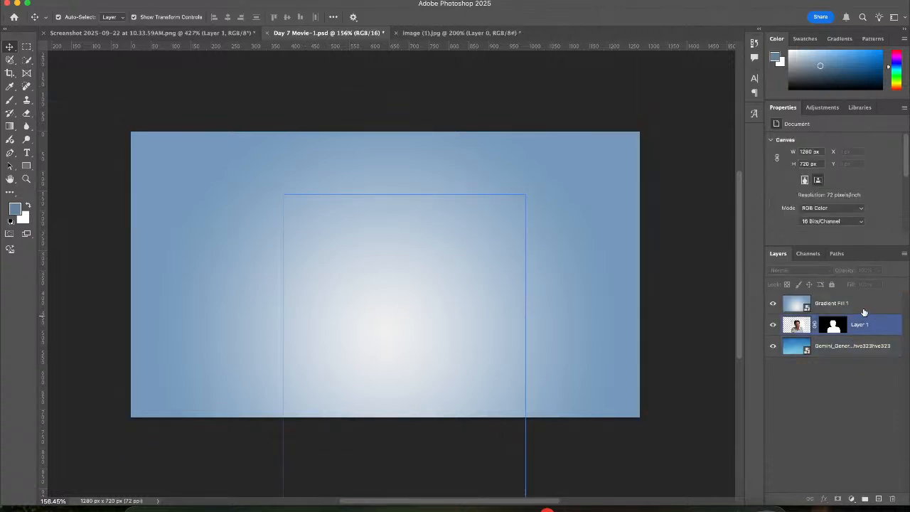
click(863, 308)
drag(863, 309, 872, 343)
Lock the original blue background image and the gradient layer, and hide the original background image
click(862, 348)
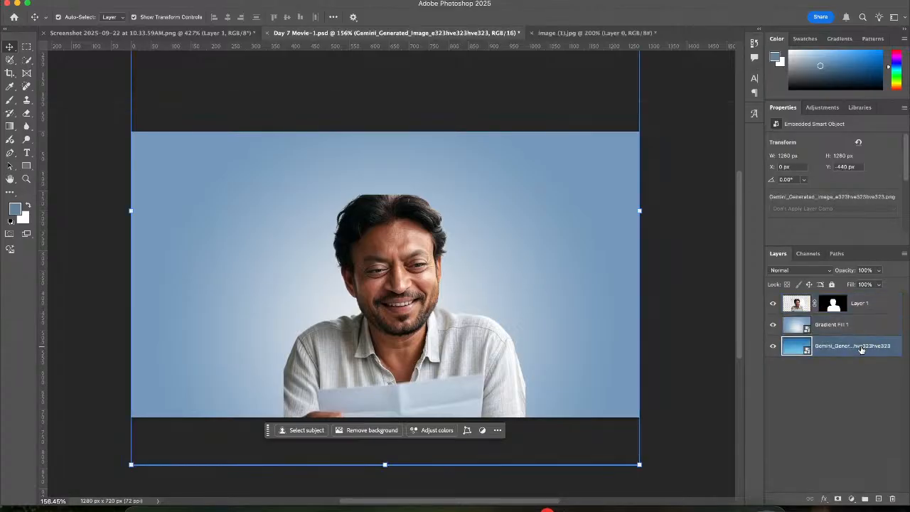
click(832, 284)
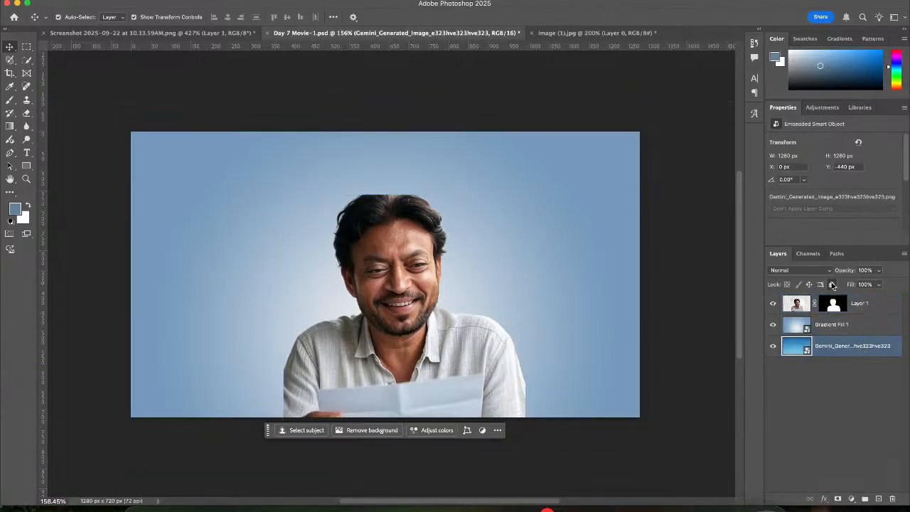
click(876, 327)
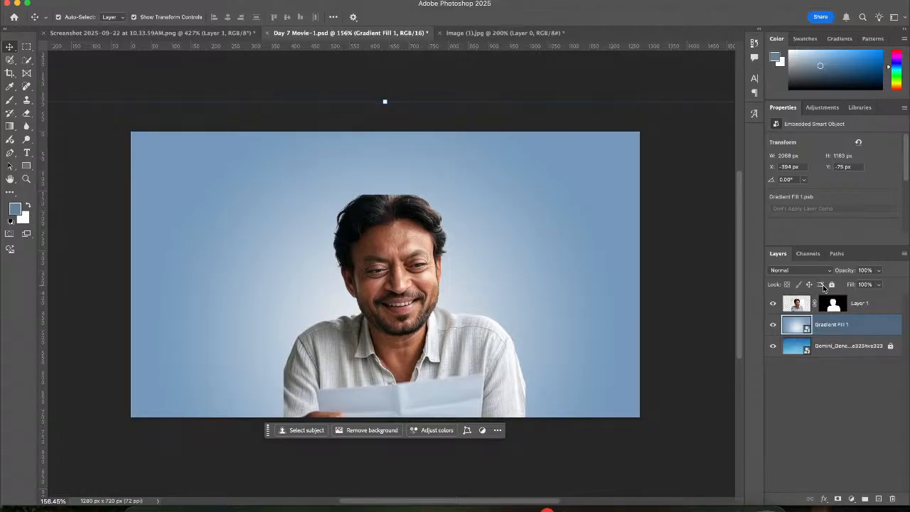
click(832, 285)
click(773, 346)
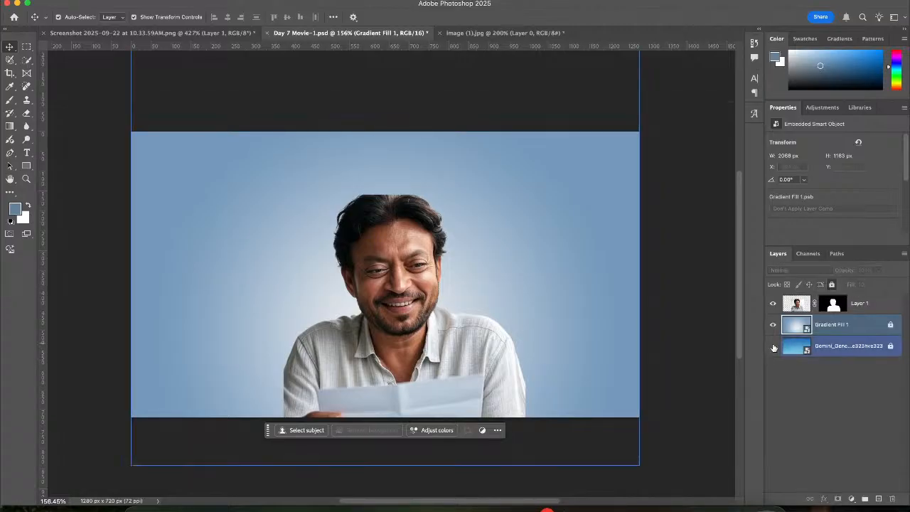
click(808, 383)
Select the gradient layer and unlock it for filtering
click(822, 323)
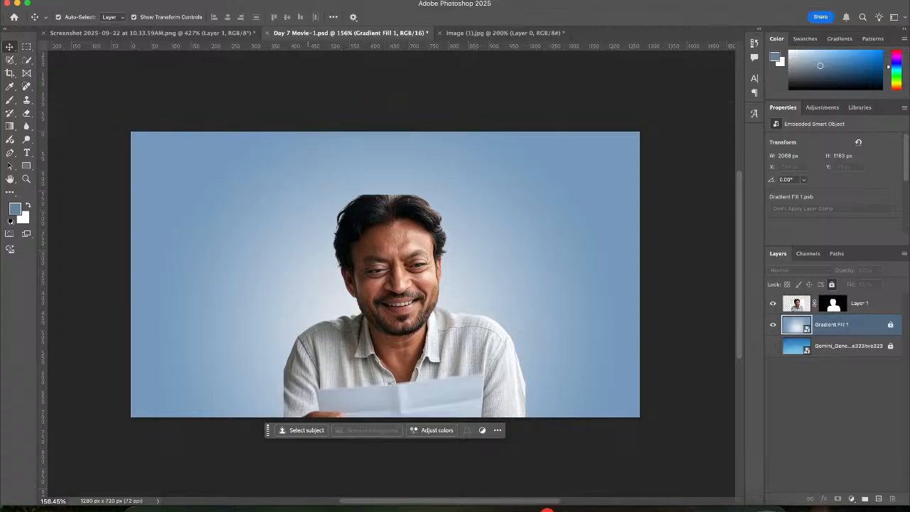
click(274, 1)
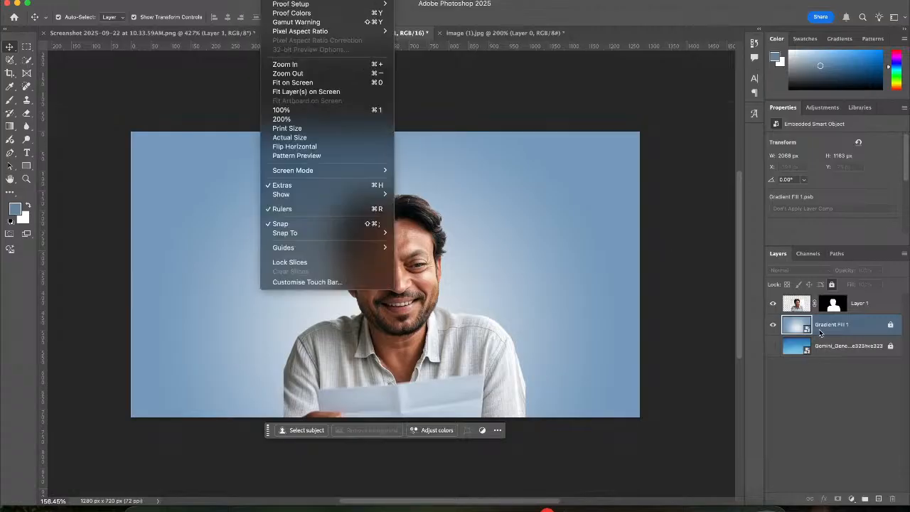
click(894, 329)
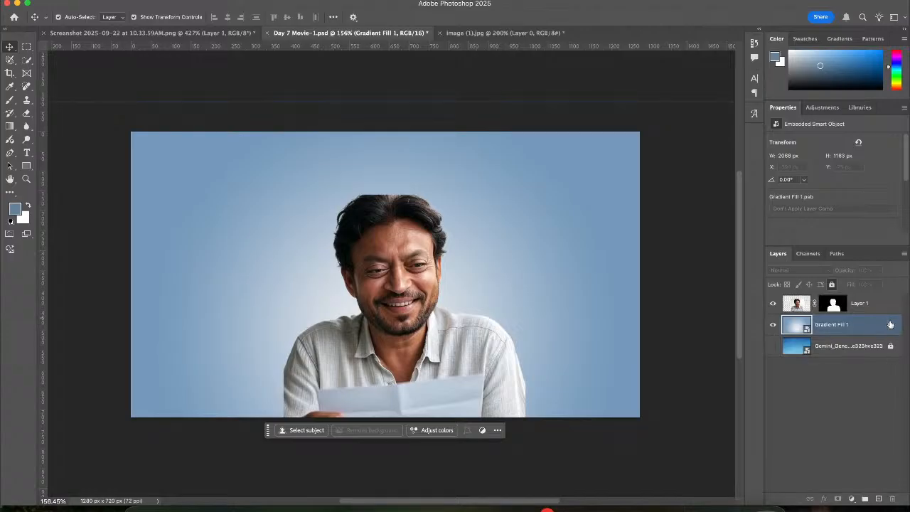
click(890, 325)
Apply the Add Noise filter to the gradient layer with an amount of 7% and Uniform distribution
click(259, 0)
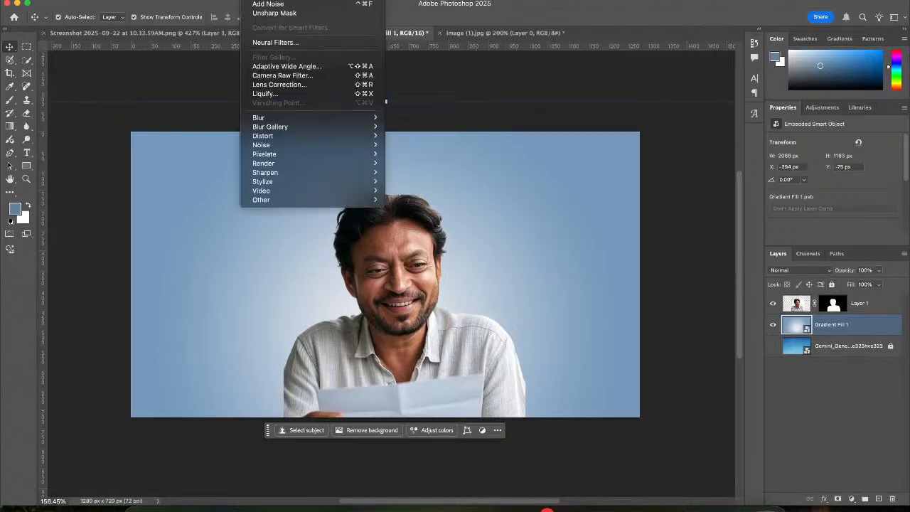
mouse_move(333, 145)
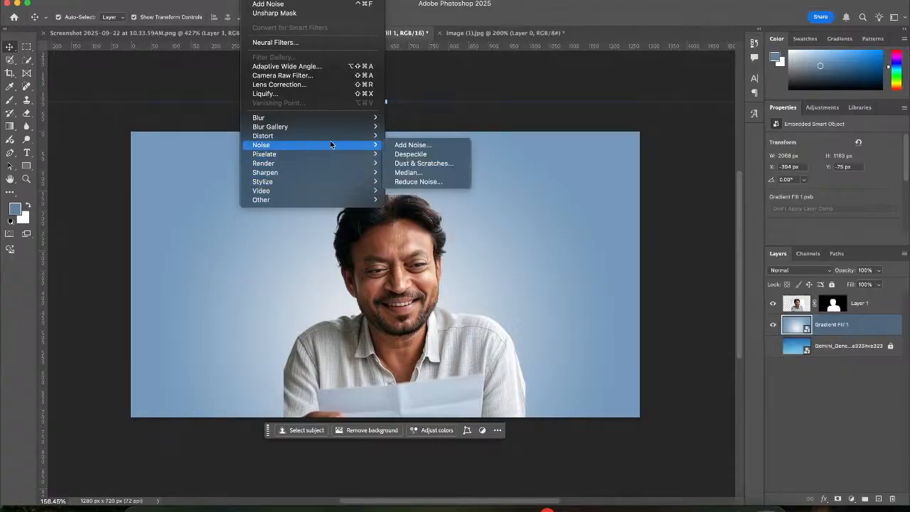
click(436, 145)
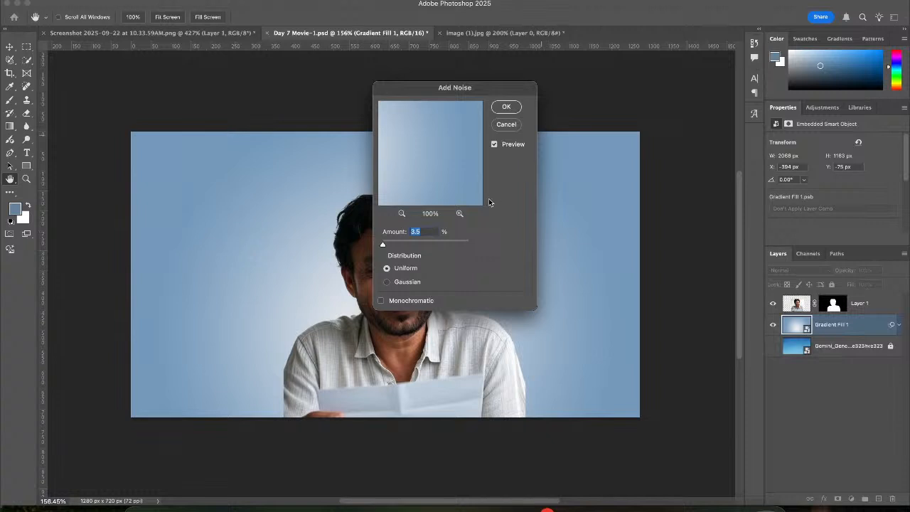
text(4)
key(Up)
key(super+plus)
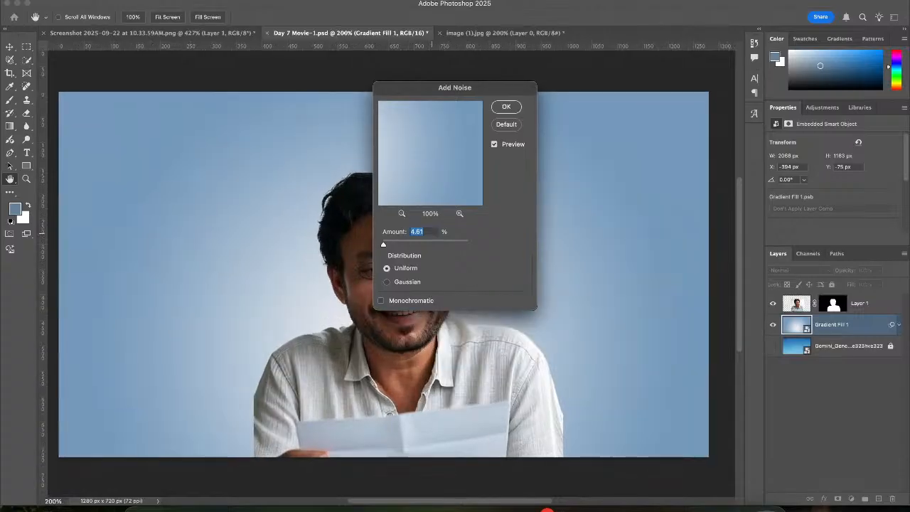
key(super+plus)
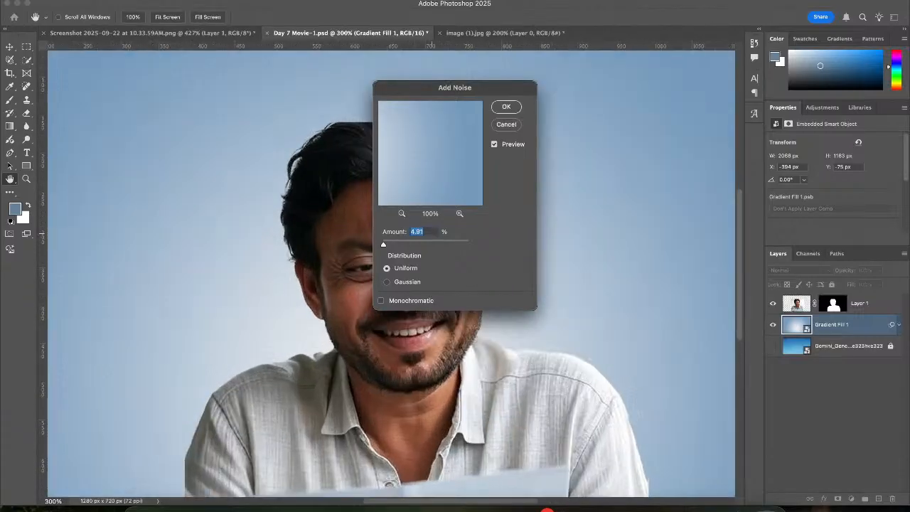
key(Up)
key(Up)
key(BackSpace)
text(7)
key(Tab)
click(388, 282)
click(387, 268)
click(519, 108)
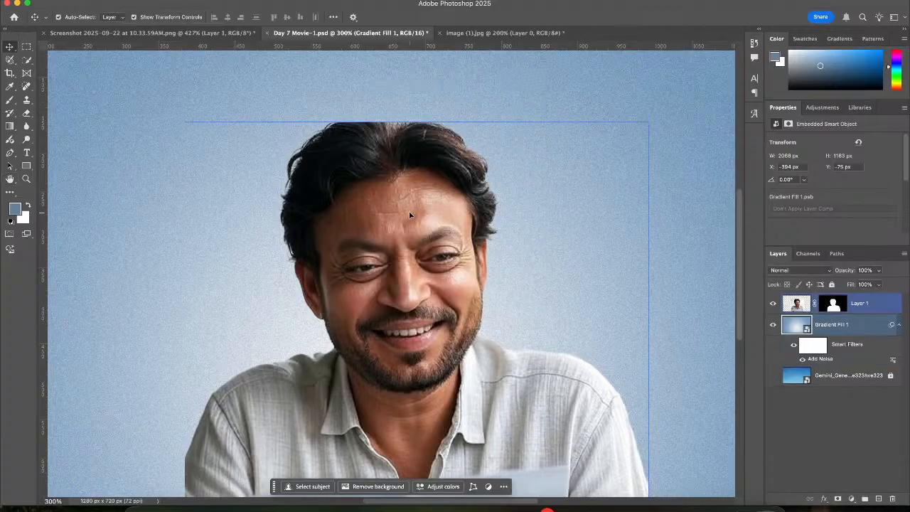
Inspect the grain around the man's head and compare it with the background texture in the reference screenshot
scroll(245, 206, up, 3)
scroll(246, 206, left, 3)
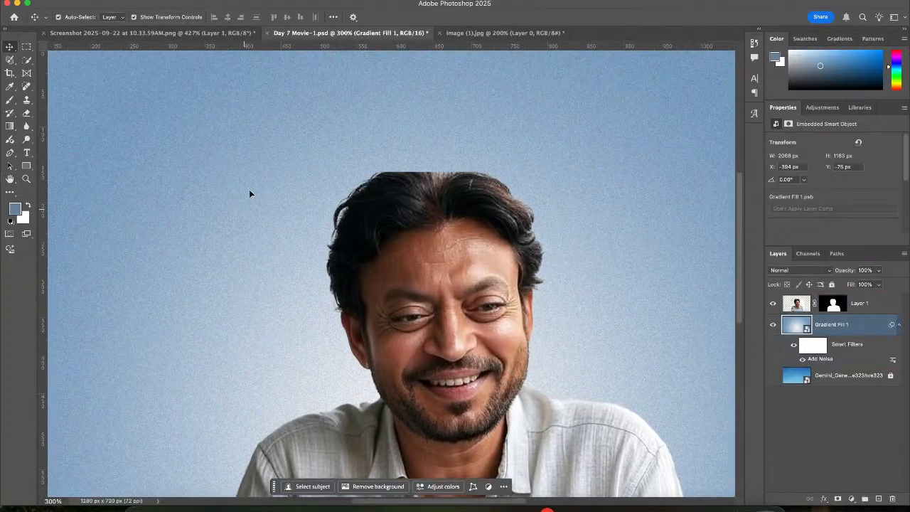
click(142, 34)
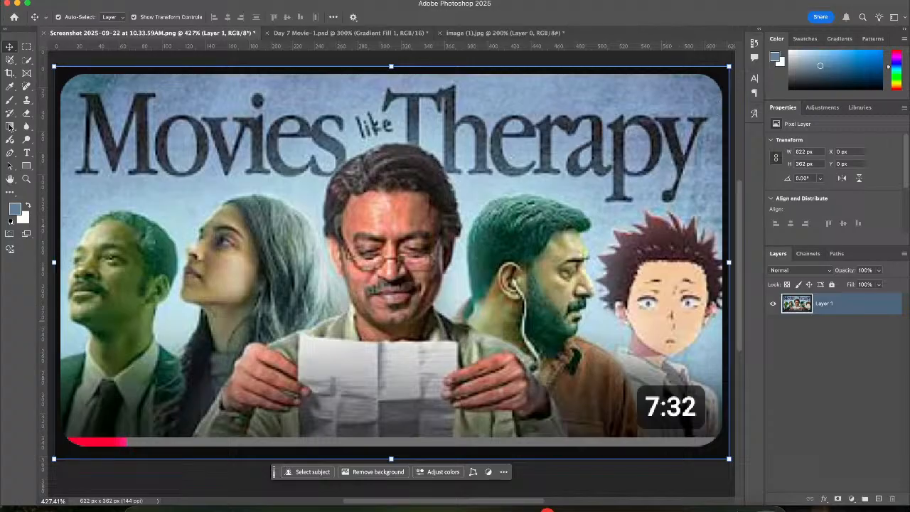
click(311, 33)
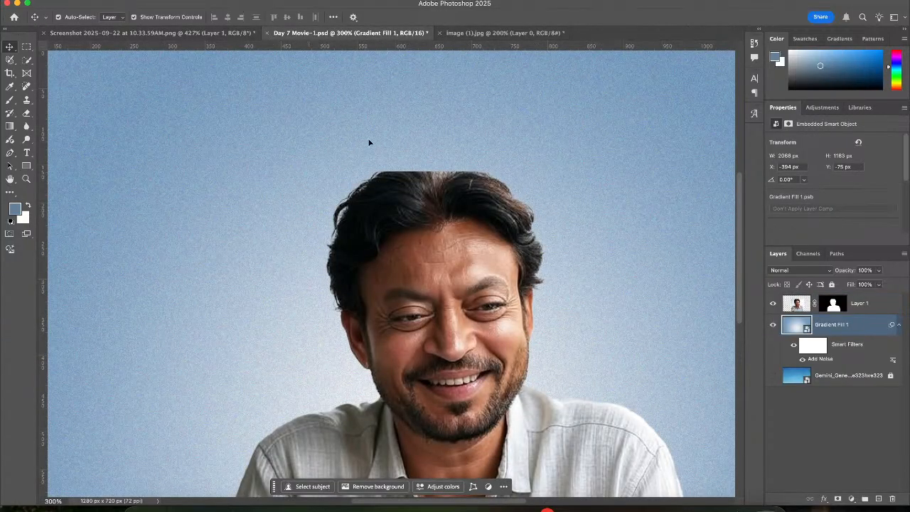
scroll(369, 142, down, 3)
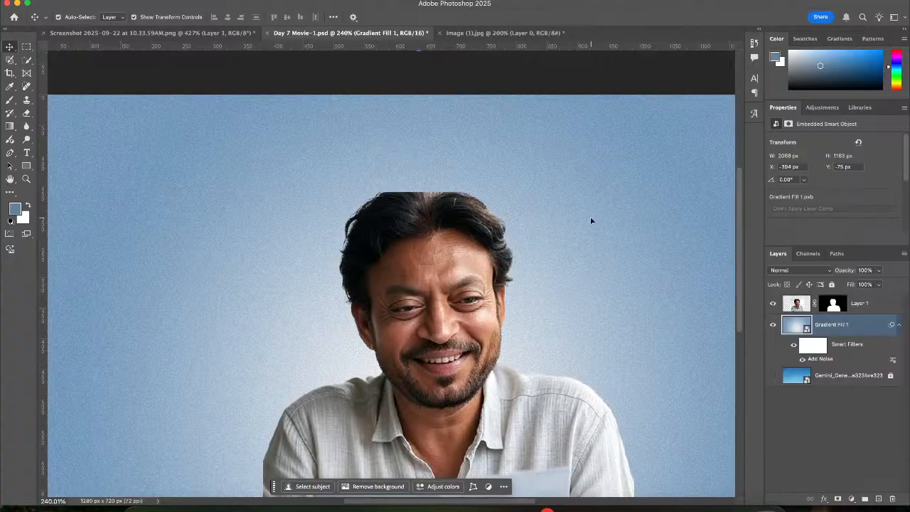
scroll(591, 220, down, 1)
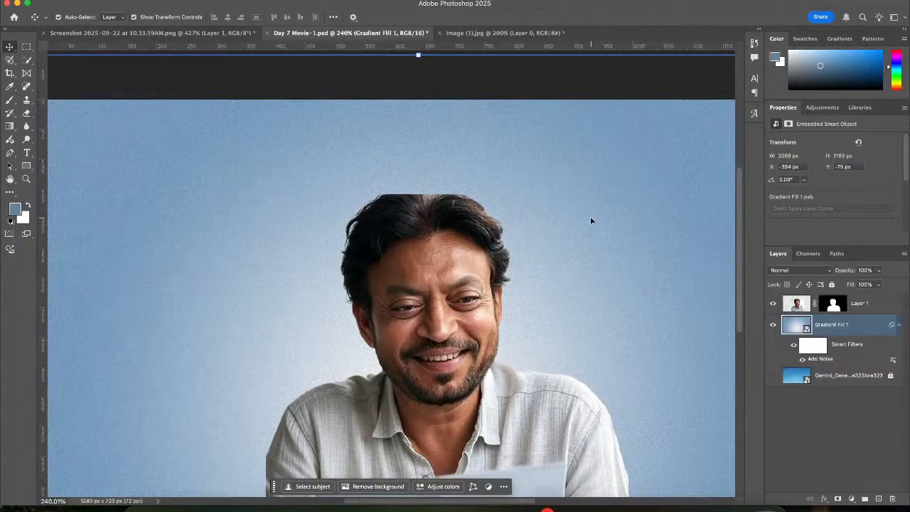
click(850, 500)
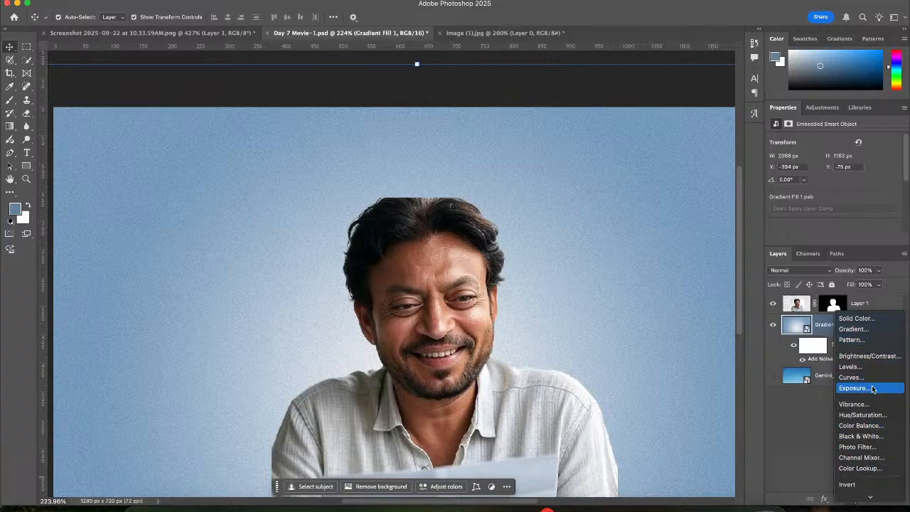
click(810, 450)
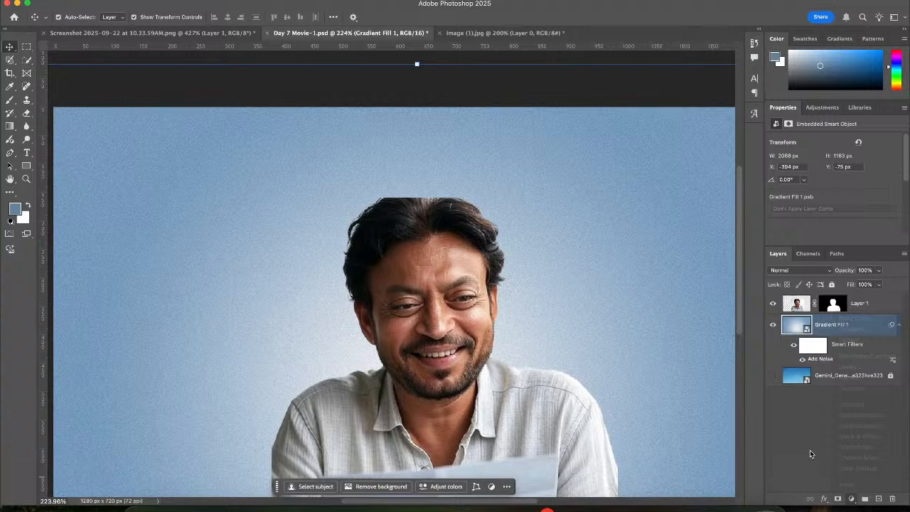
right_click(837, 327)
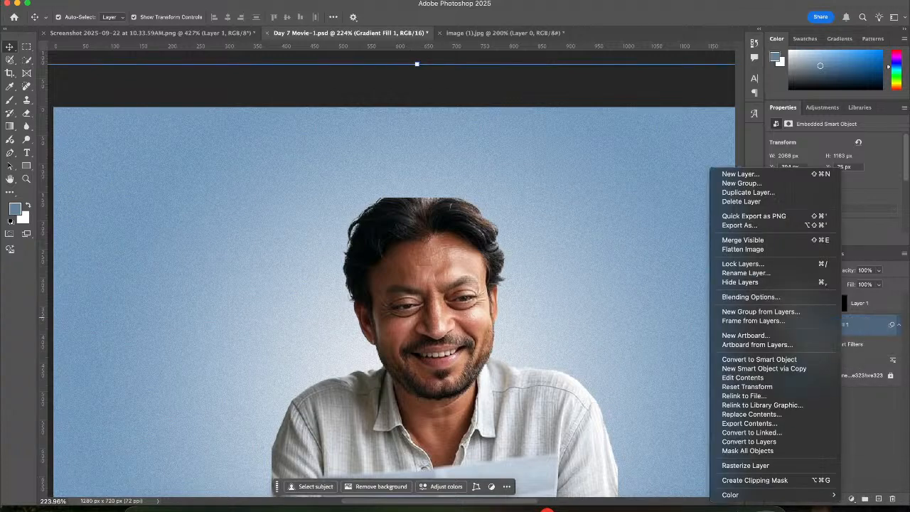
click(253, 1)
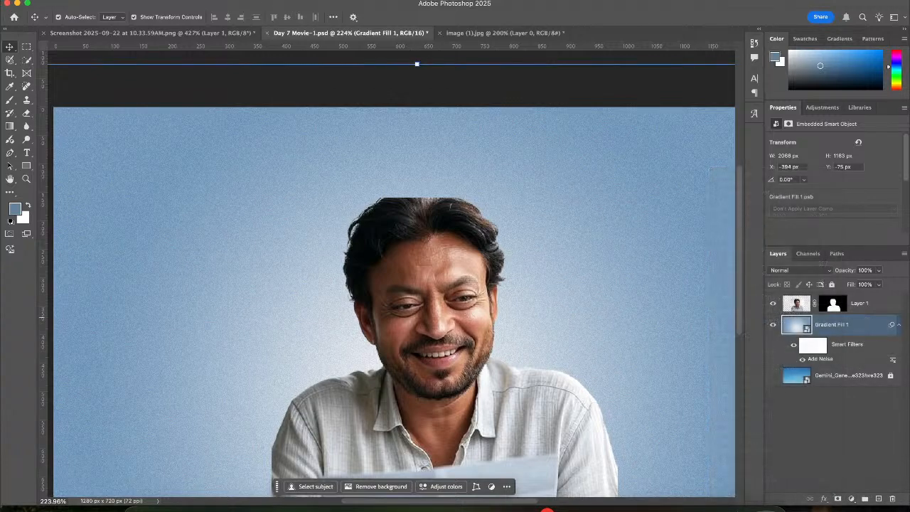
Apply the Camera Raw Filter to the gradient layer with an Optics vignette of -100
click(254, 1)
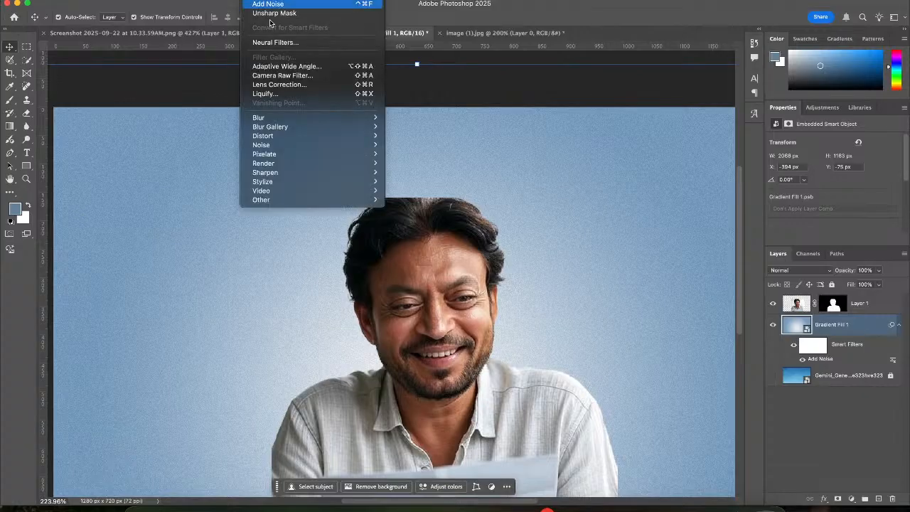
click(303, 75)
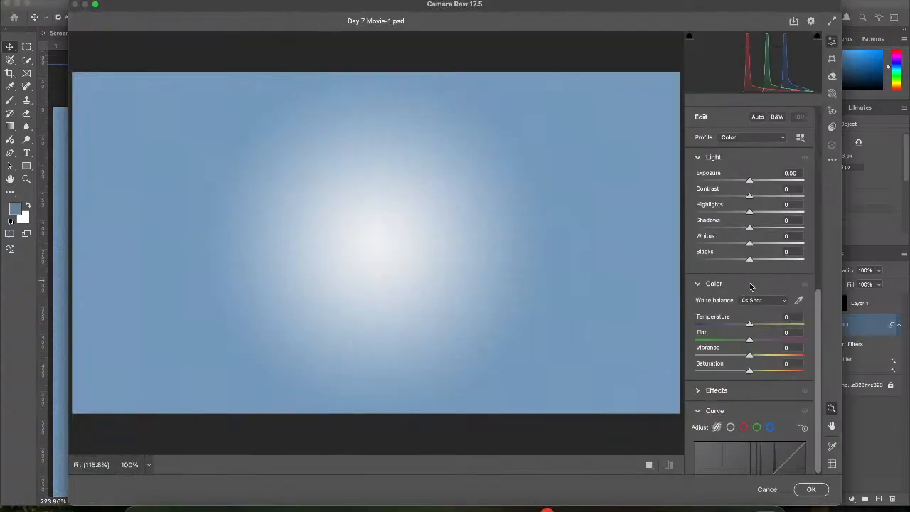
scroll(751, 286, down, 10)
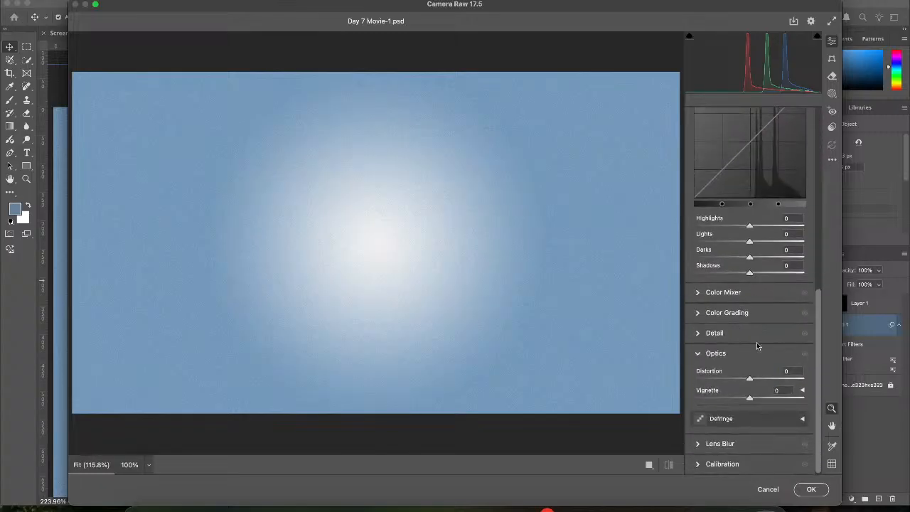
drag(750, 398, 660, 405)
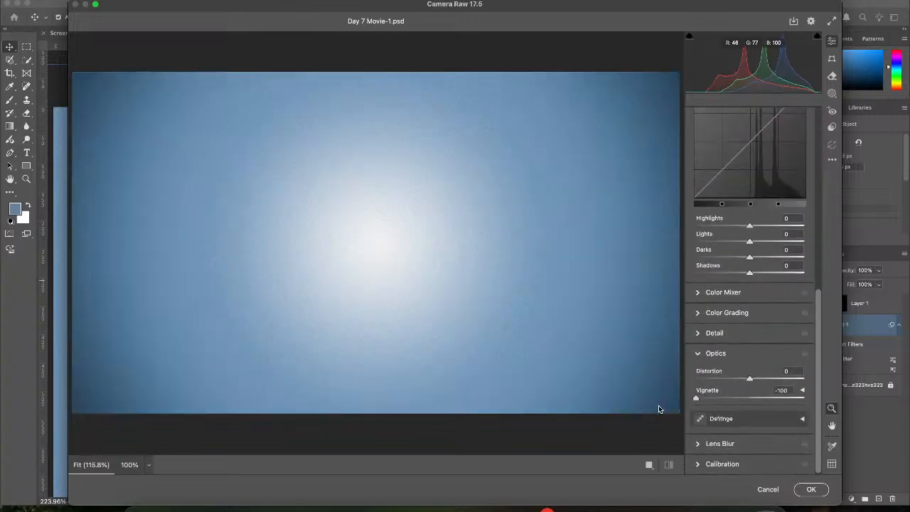
click(812, 490)
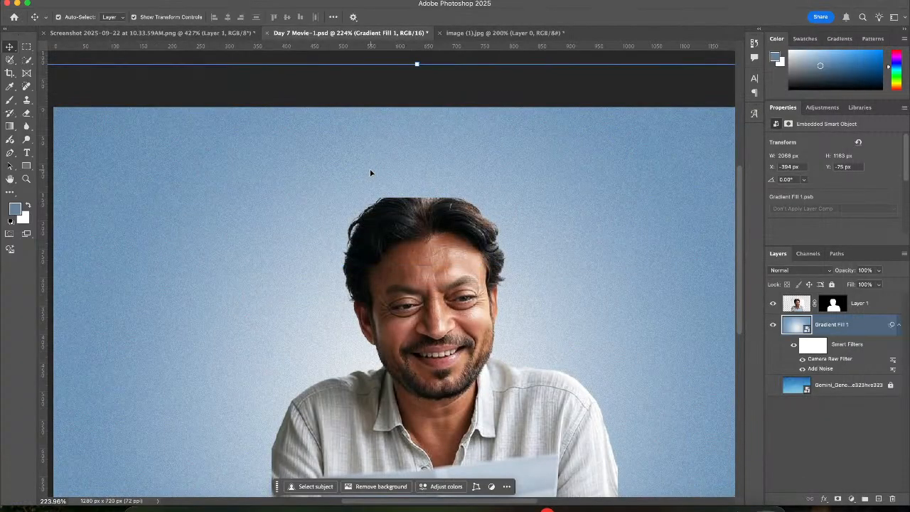
key(super+minus)
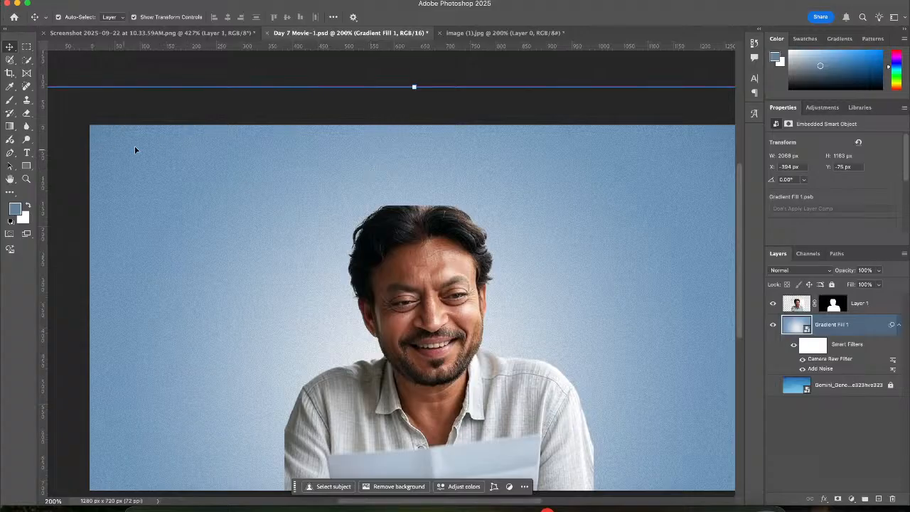
key(super+minus)
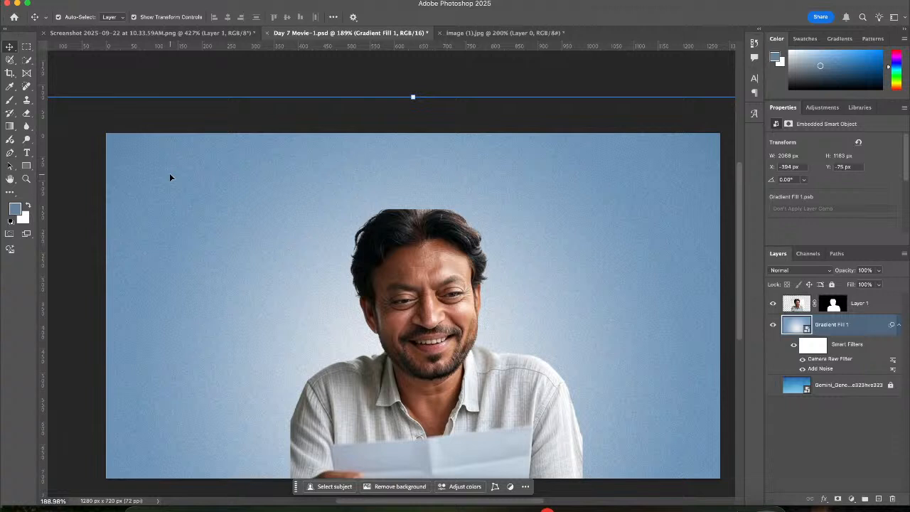
Mask the gradient layer to a rectangular selection of the whole canvas and convert the masked layer to a smart object
click(55, 71)
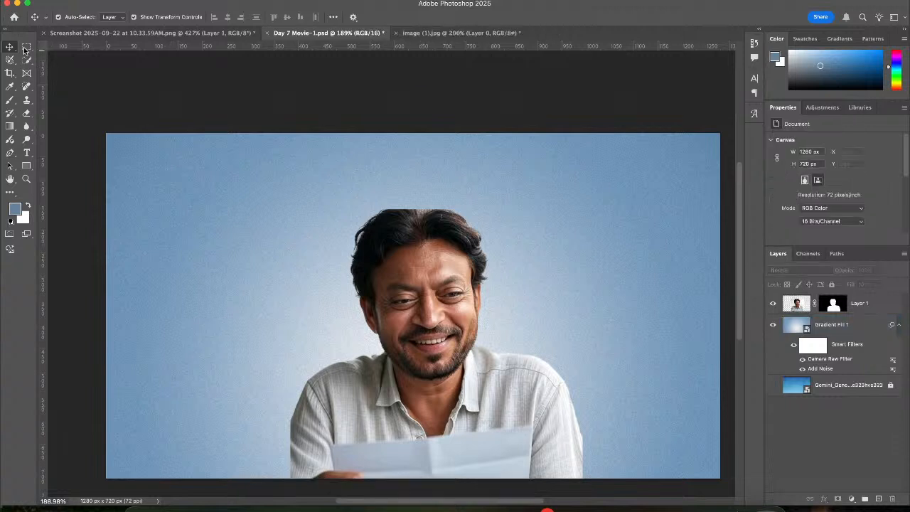
click(26, 47)
click(838, 331)
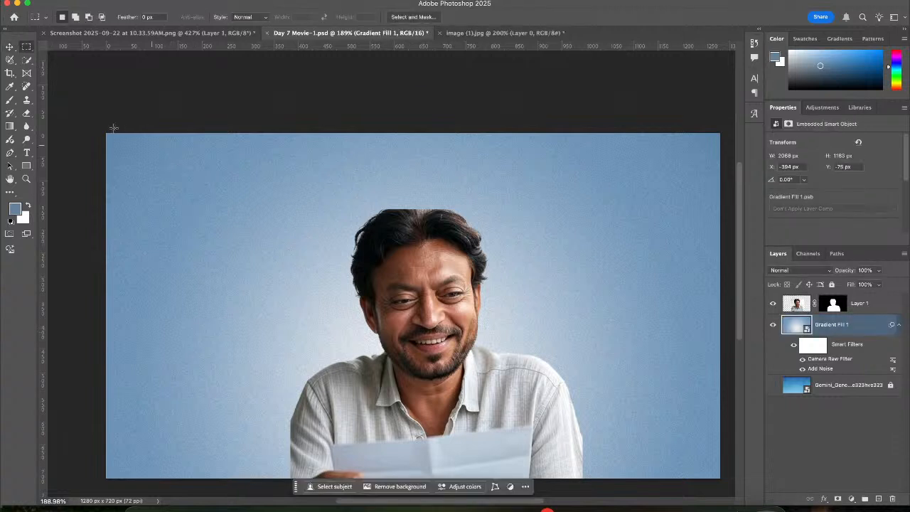
drag(102, 128, 725, 484)
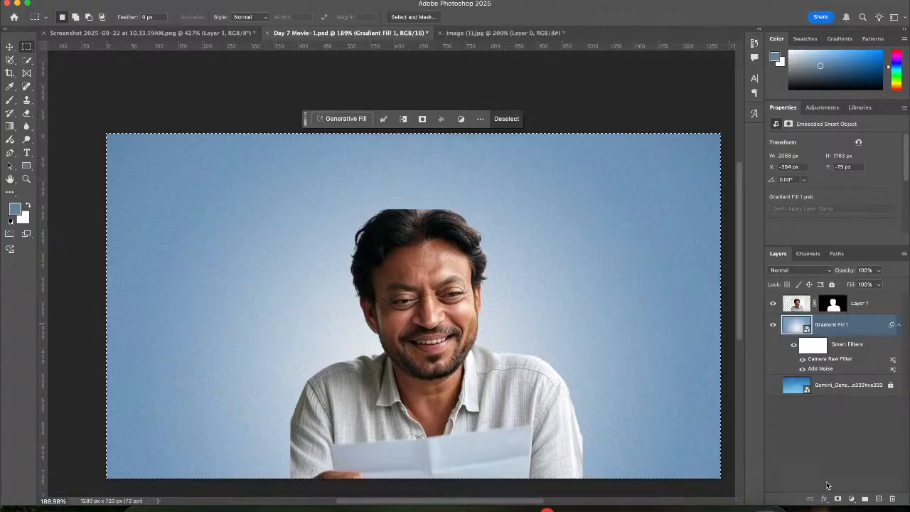
click(837, 498)
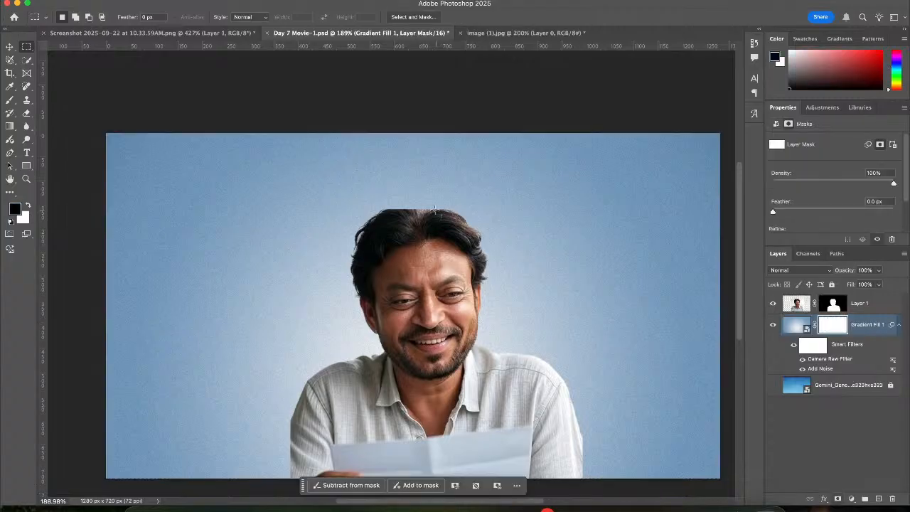
right_click(867, 323)
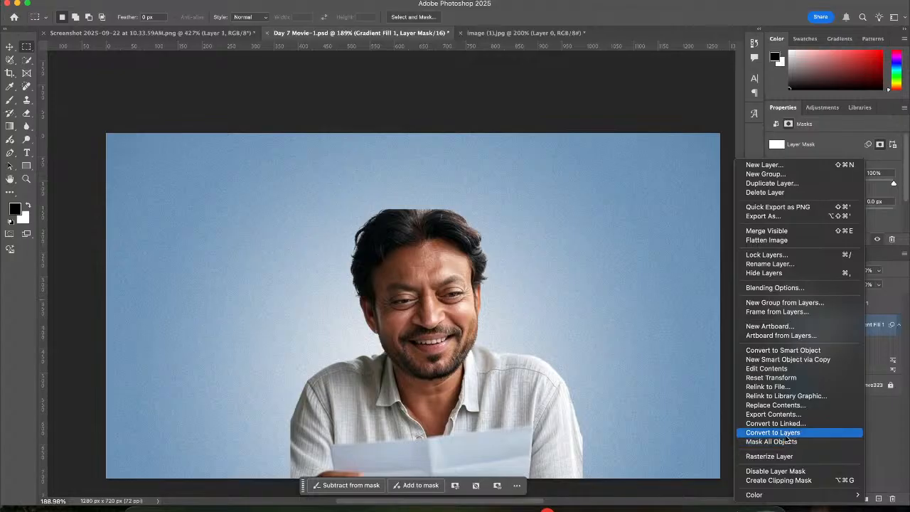
click(792, 351)
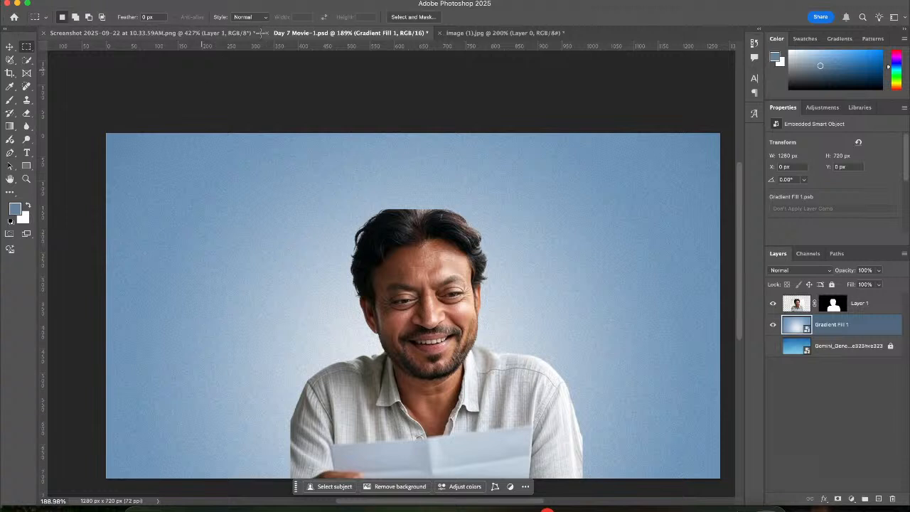
Reapply the Camera Raw Filter to the canvas-sized gradient smart object with an Optics vignette of about -75
click(256, 1)
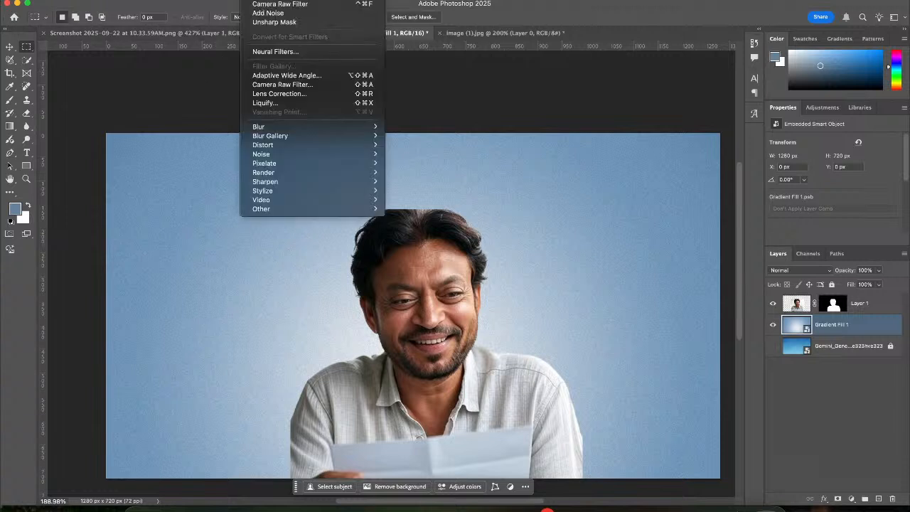
click(263, 1)
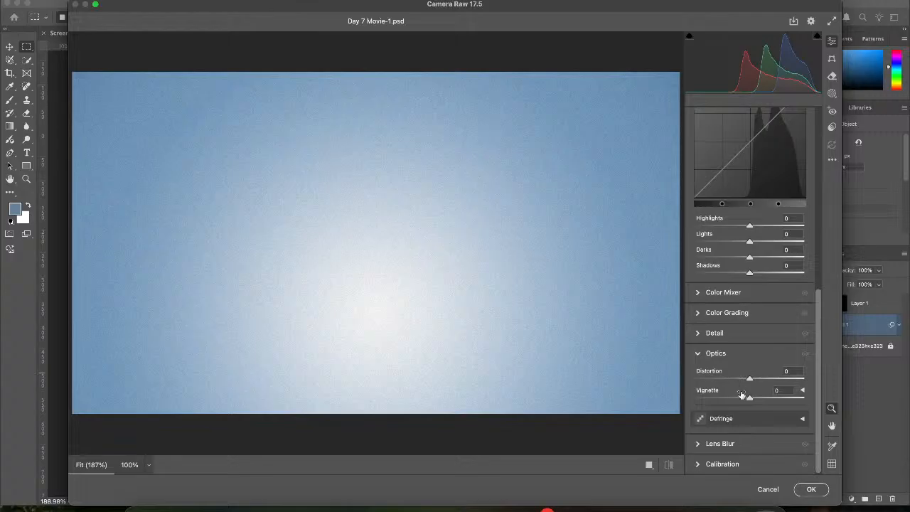
mouse_move(751, 398)
mouse_down()
mouse_move(672, 403)
mouse_move(718, 400)
mouse_move(709, 400)
mouse_up()
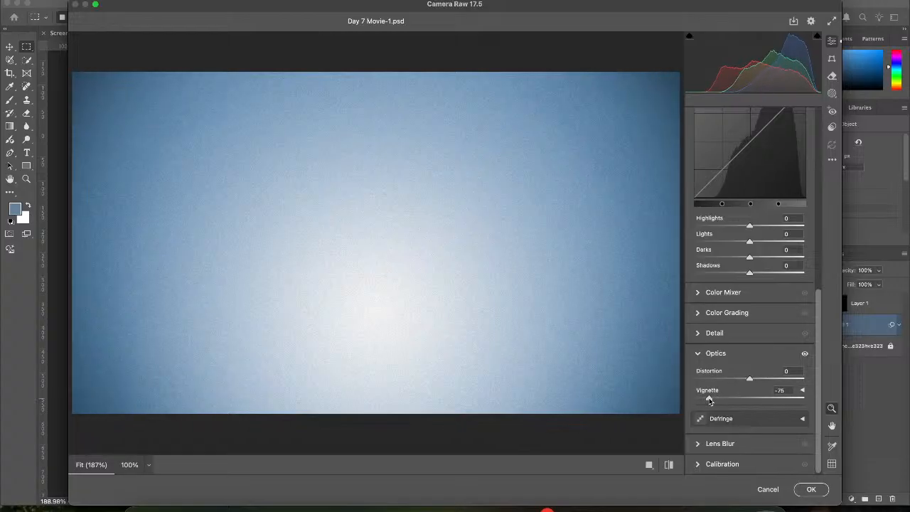
click(811, 489)
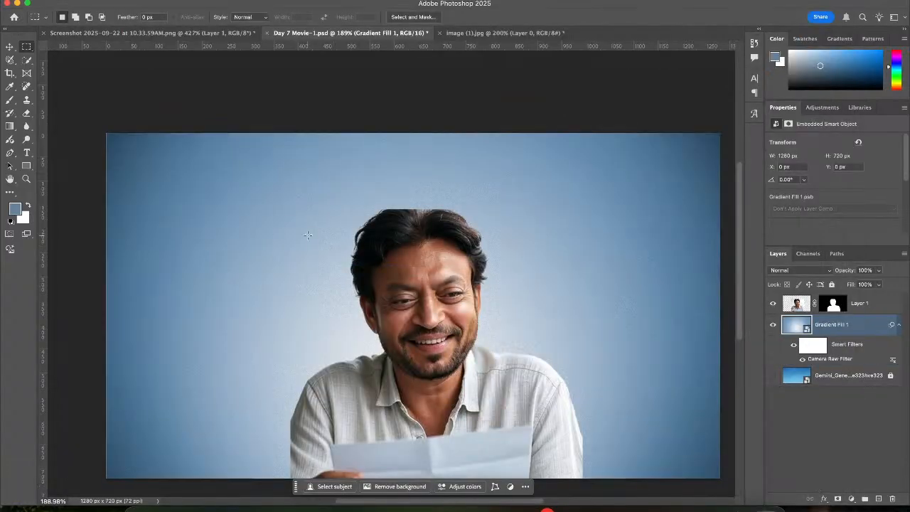
key(super+1)
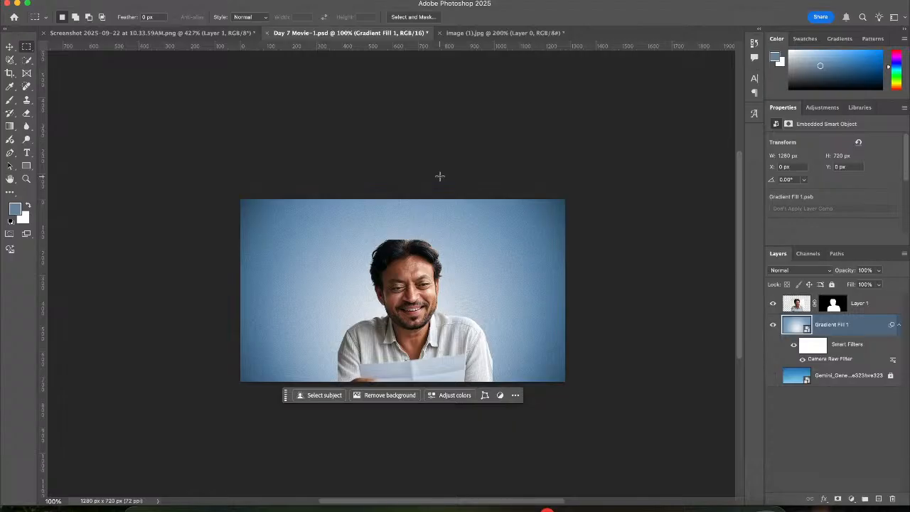
key(super+equal)
key(v)
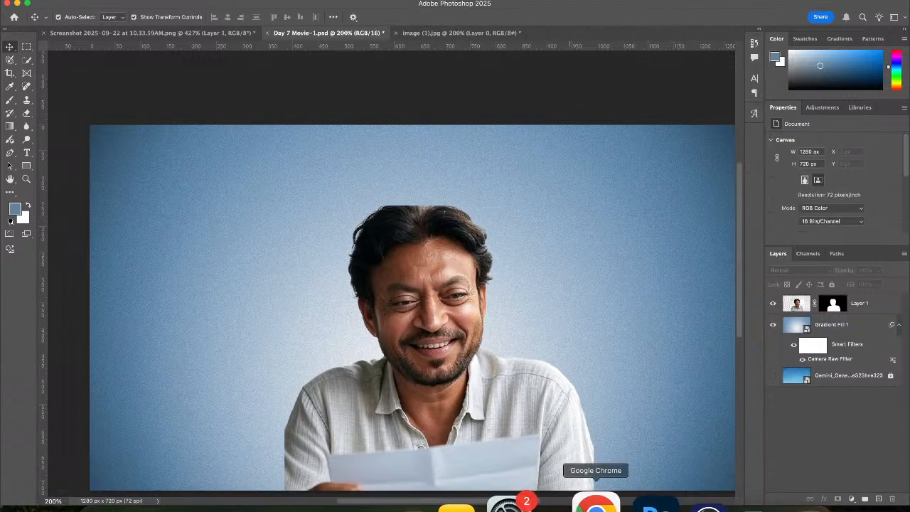
Switch to Google Chrome and look through the video thumbnails on the reference YouTube channel
click(596, 501)
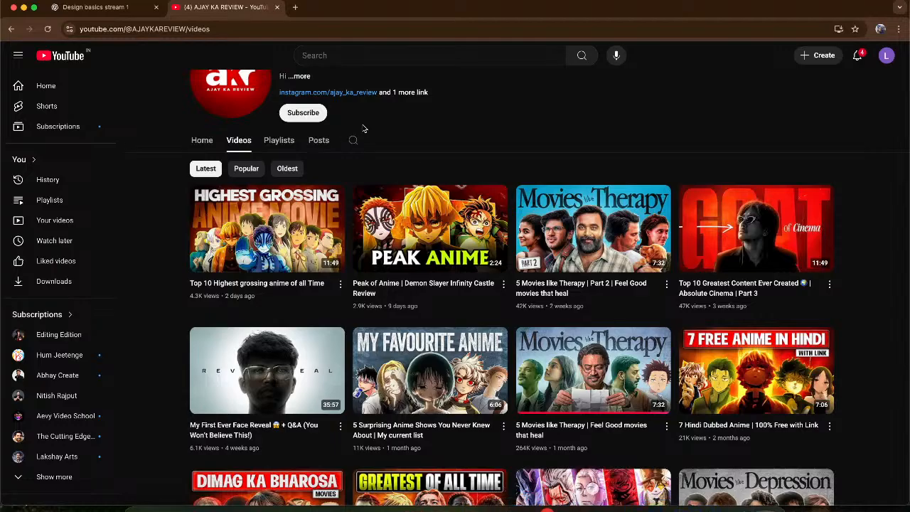
scroll(363, 128, up, 1)
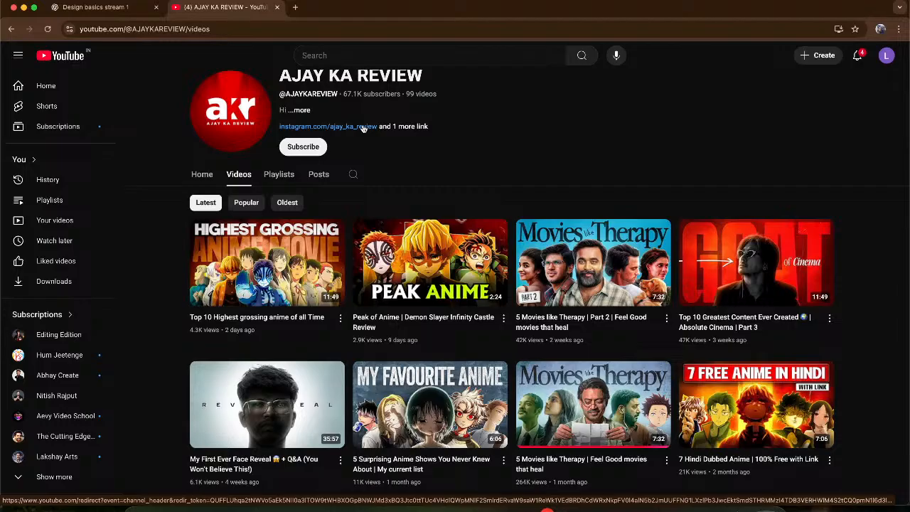
scroll(362, 128, up, 1)
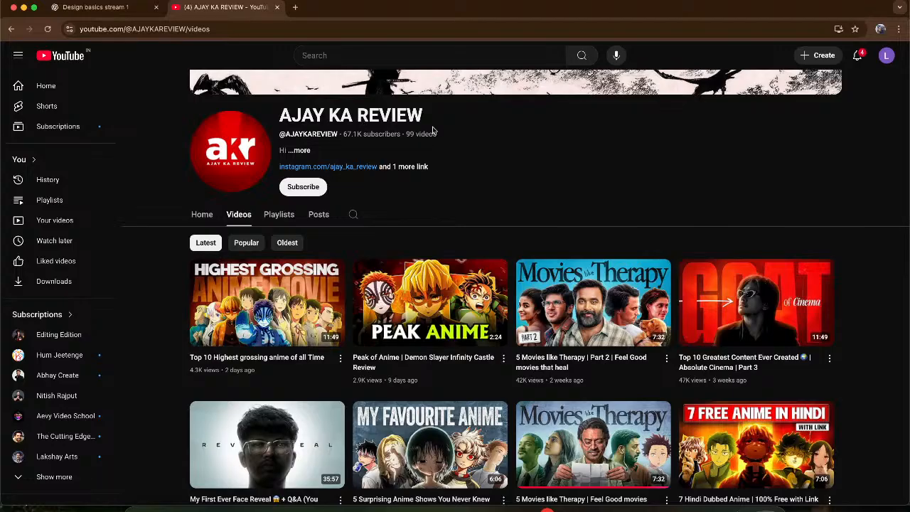
scroll(432, 130, down, 2)
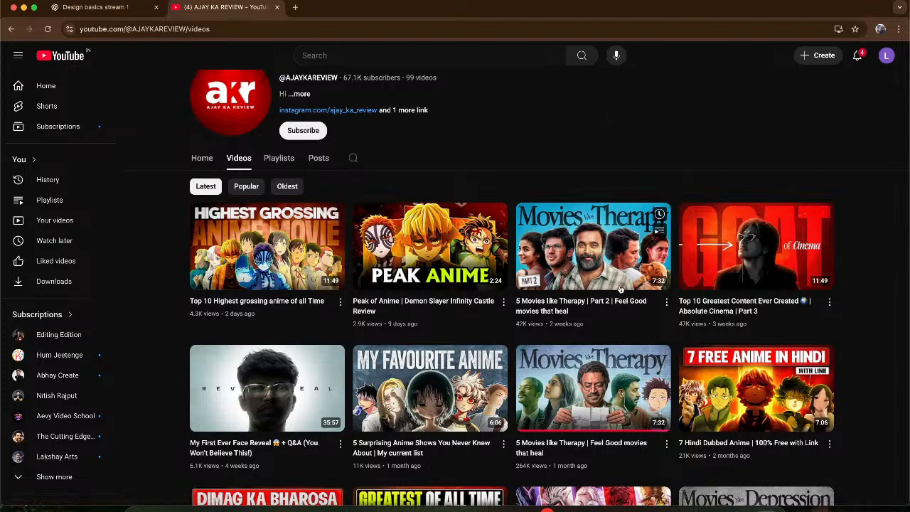
mouse_move(608, 270)
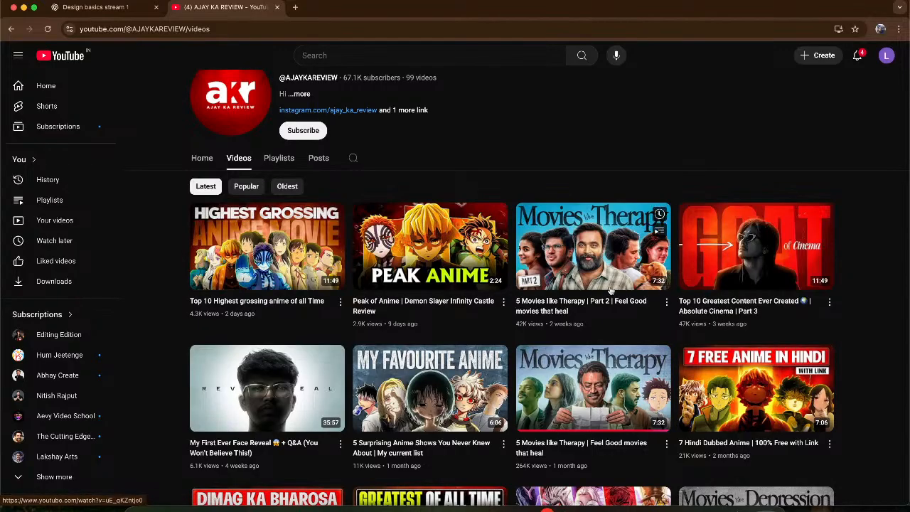
scroll(610, 291, down, 1)
scroll(578, 313, down, 2)
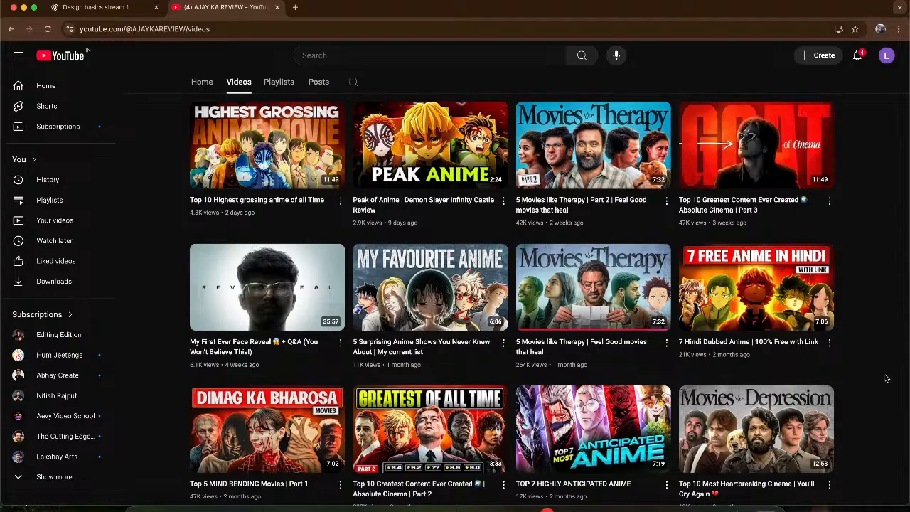
Examine the "7 Free Anime in Hindi" and "Movies like Depression" thumbnails up close and compare their backgrounds and character arrangement
scroll(908, 284, up, 5)
scroll(805, 346, up, 5)
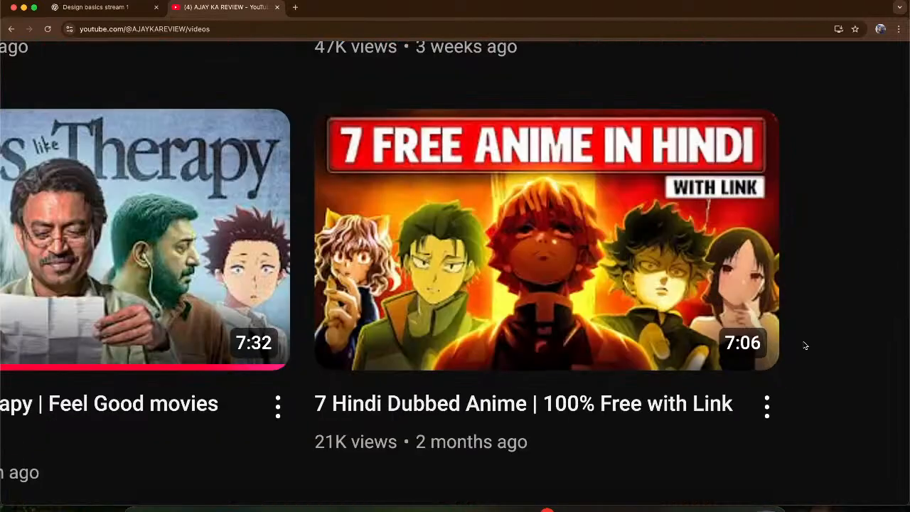
scroll(805, 346, down, 3)
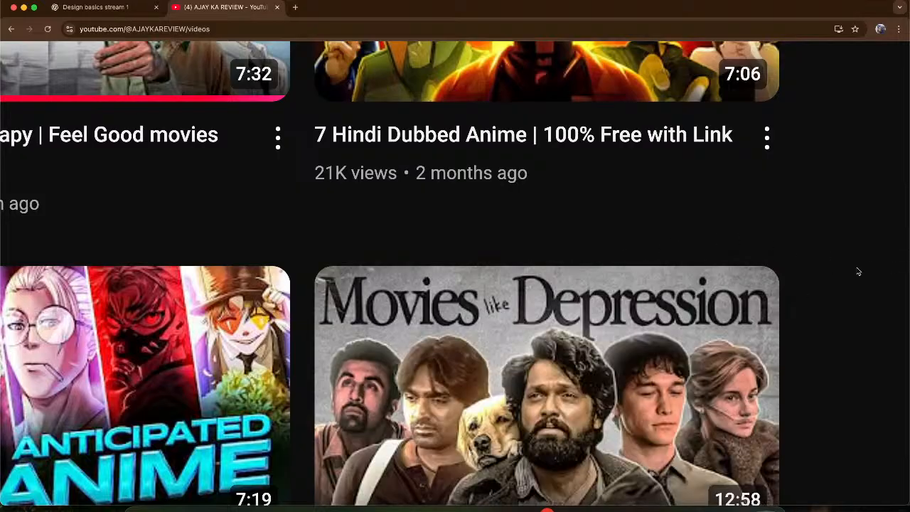
scroll(858, 272, down, 2)
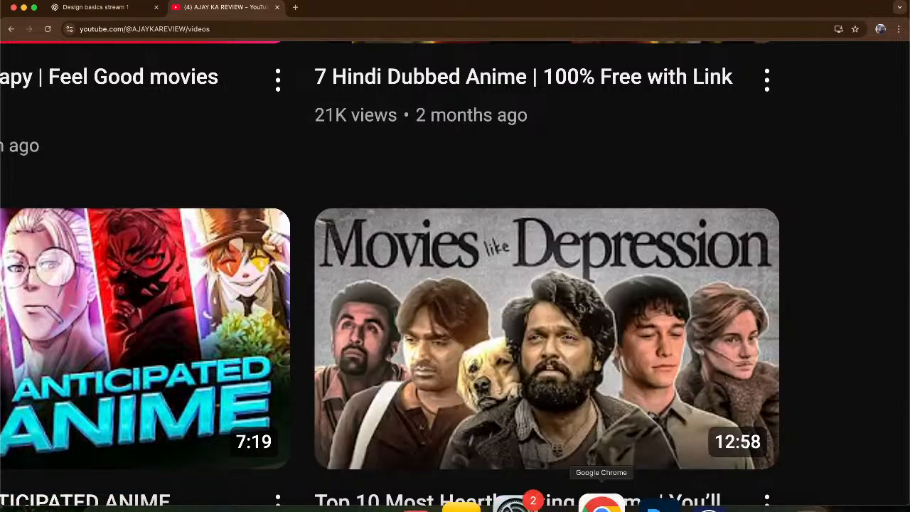
scroll(812, 311, up, 1)
scroll(813, 312, up, 4)
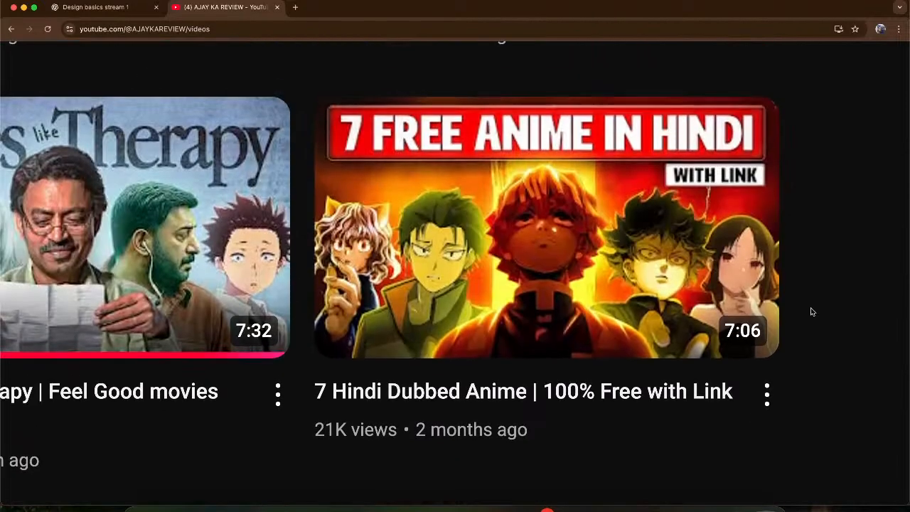
Examine both "Movies like Therapy" thumbnails and the "Highest Grossing Anime Movie" thumbnail, comparing their titles, backgrounds and character arrangement
scroll(436, 430, left, 3)
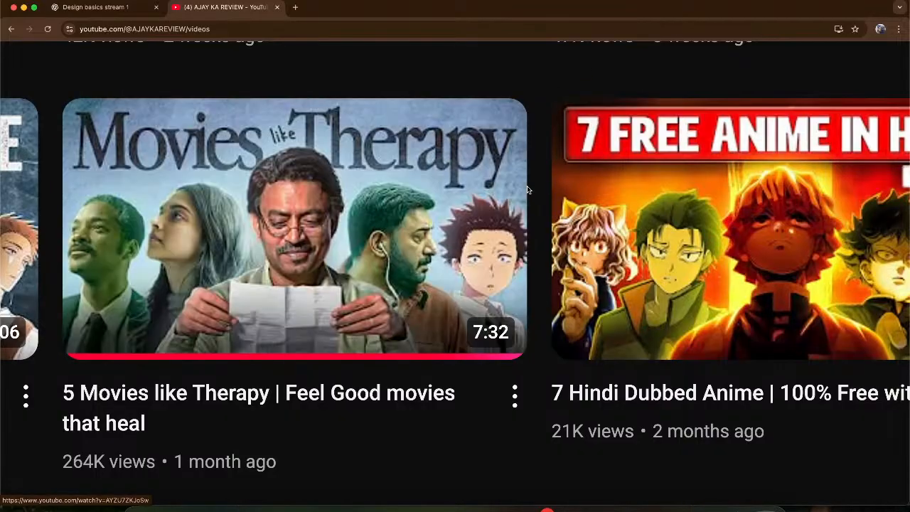
scroll(603, 93, up, 5)
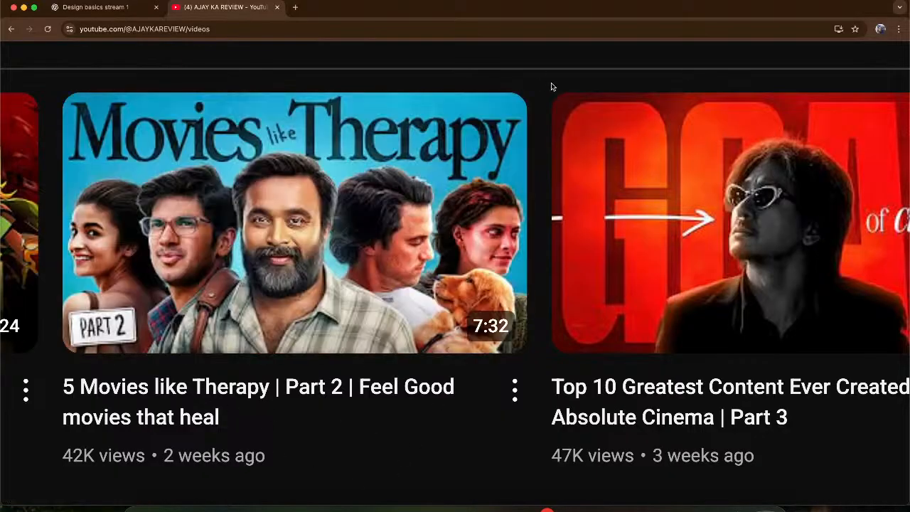
scroll(551, 86, left, 10)
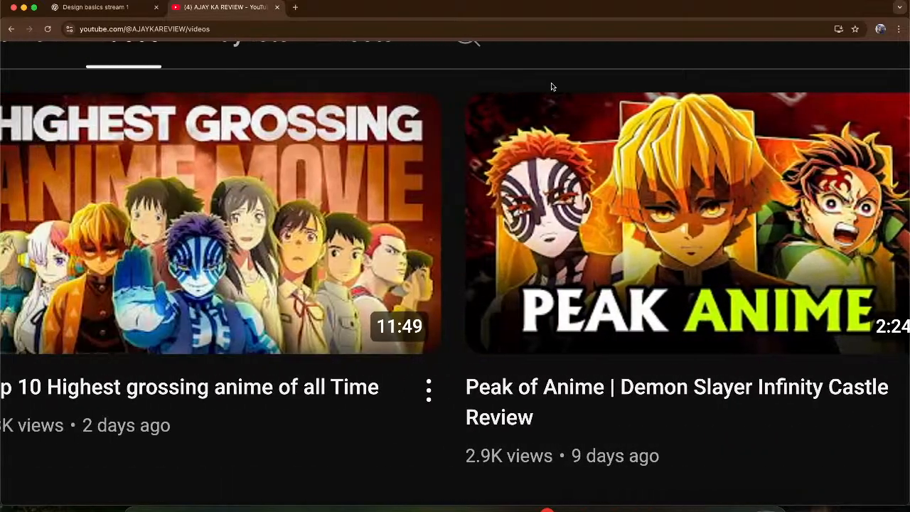
scroll(551, 82, left, 5)
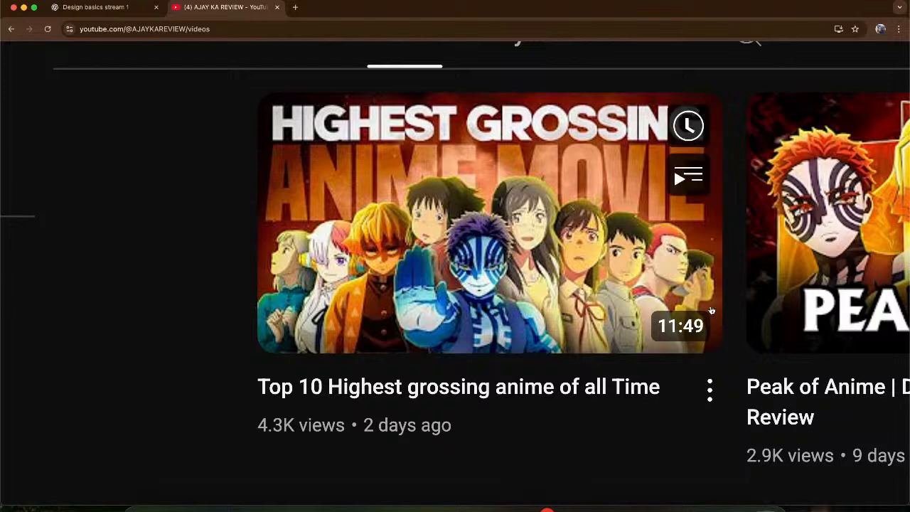
mouse_move(375, 300)
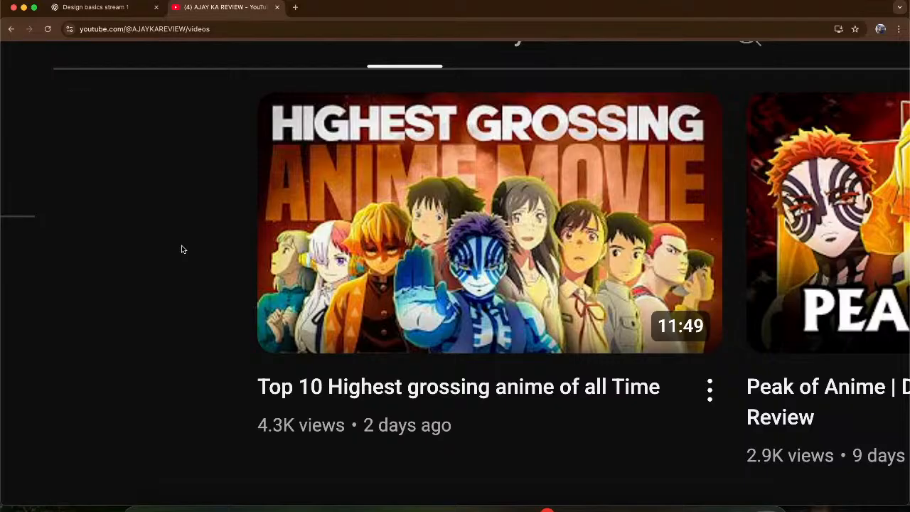
key(ctrl+minus)
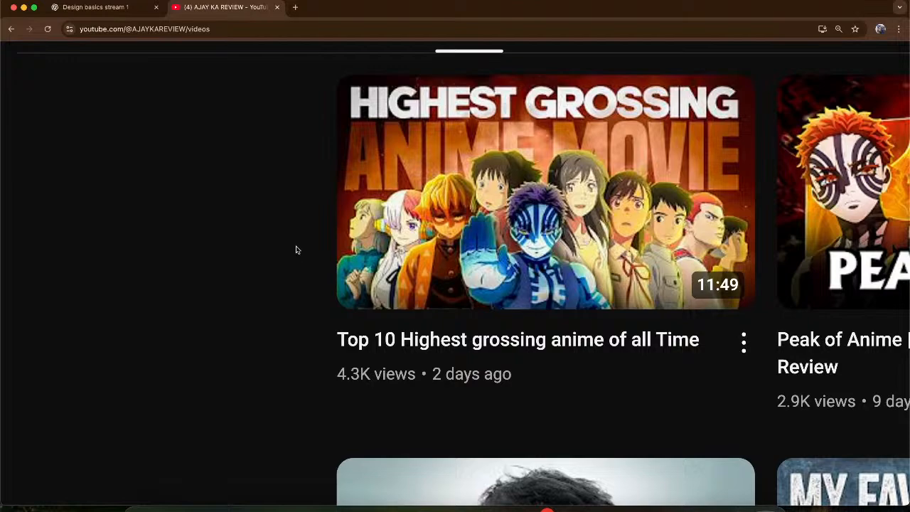
scroll(297, 250, down, 5)
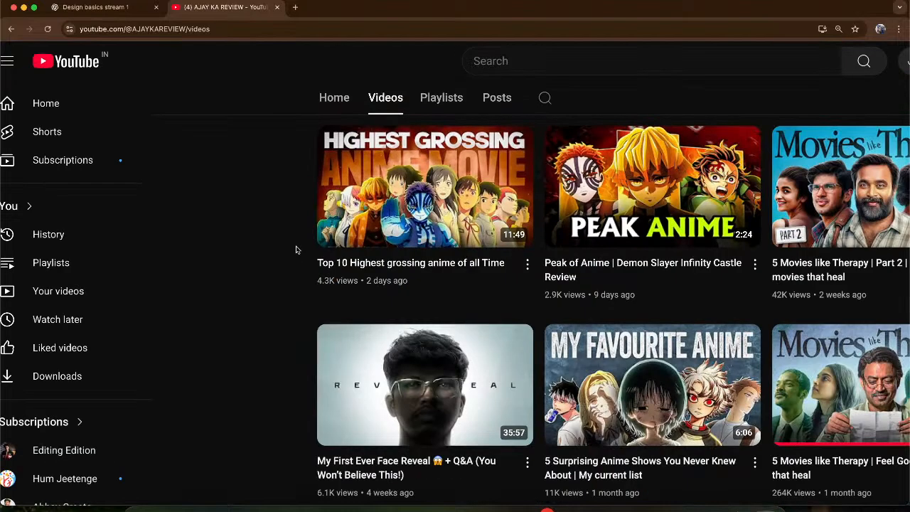
scroll(296, 250, down, 5)
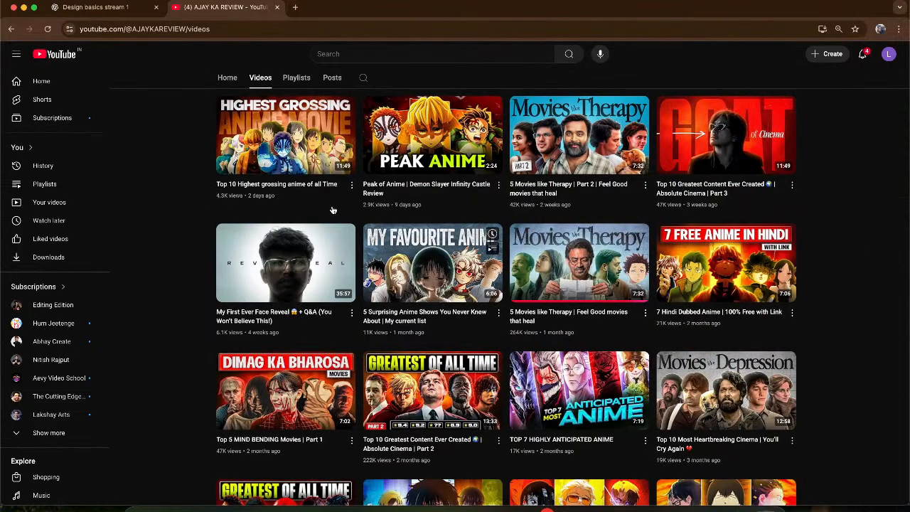
Close the reference YouTube channel, switch back to Photoshop and deselect the gradient layer
click(277, 8)
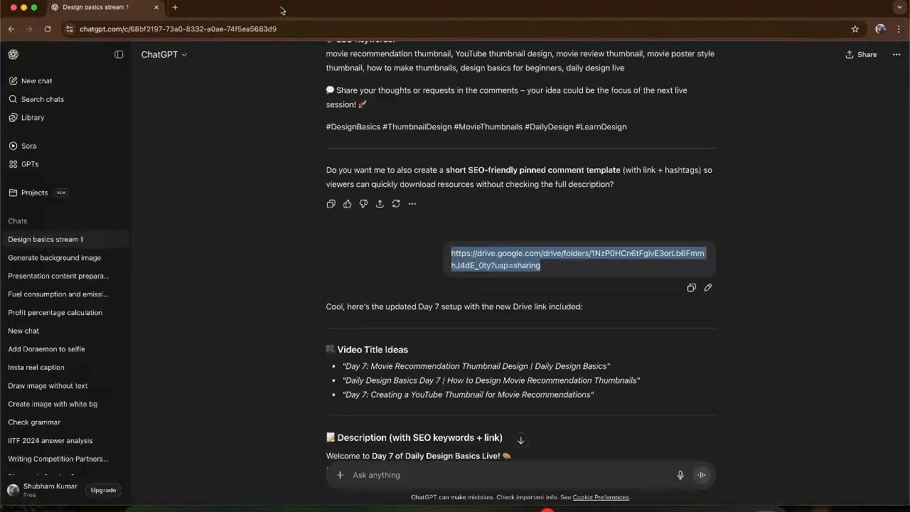
click(627, 499)
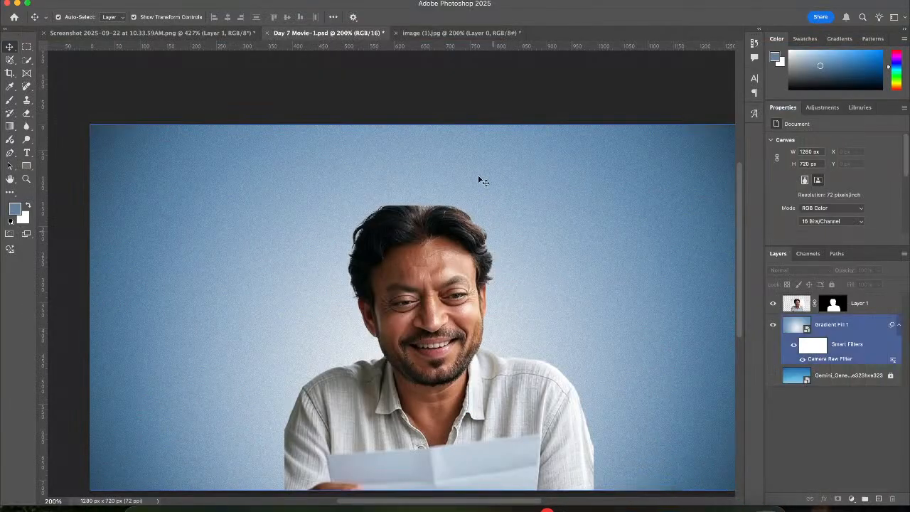
click(482, 120)
click(385, 142)
Add the title text "Anime Review" over the gradient and enlarge it to about 139 pt across the portrait's forehead
key(t)
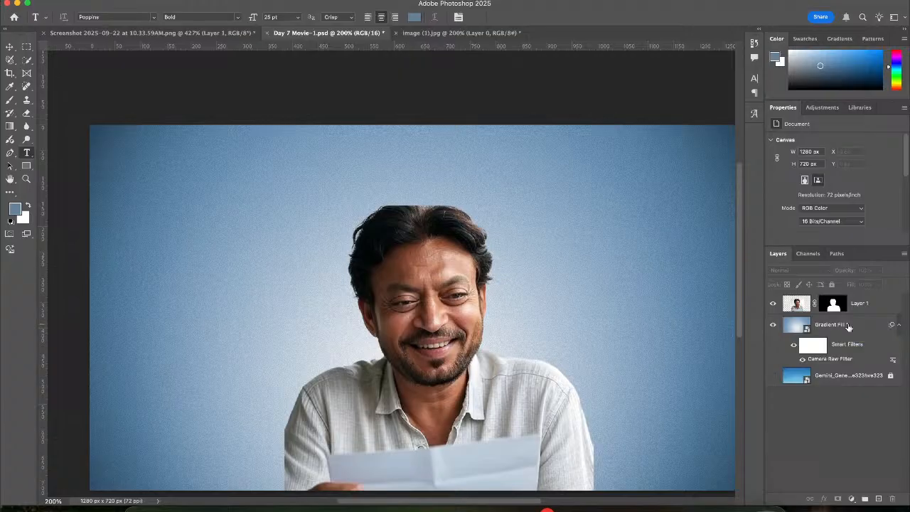
click(190, 254)
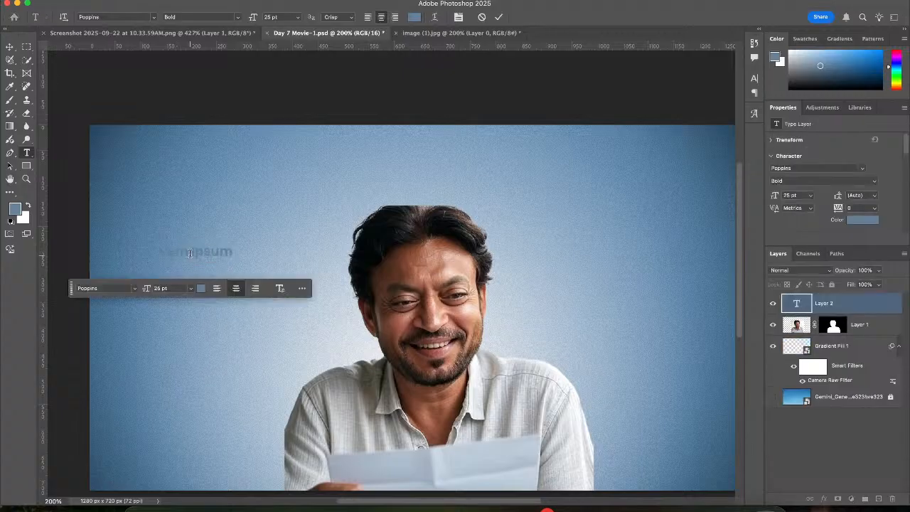
text(Anime Review)
click(10, 46)
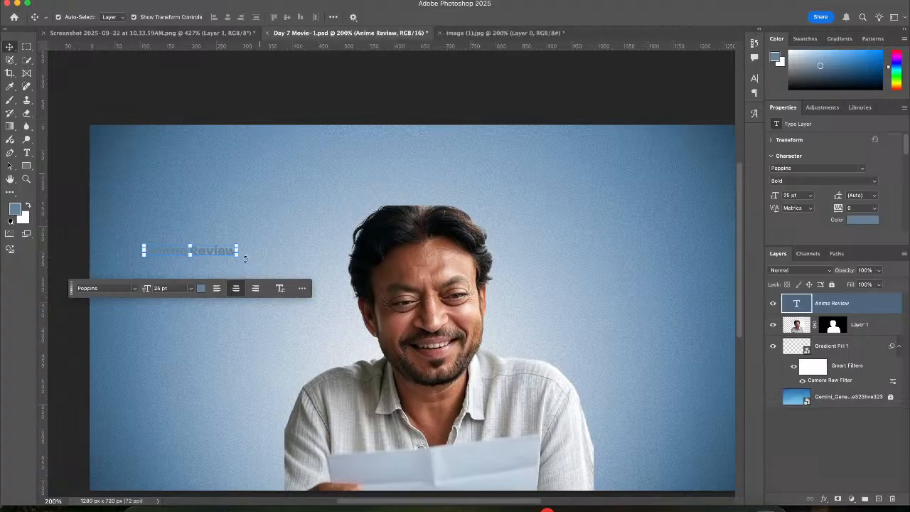
drag(237, 250, 659, 284)
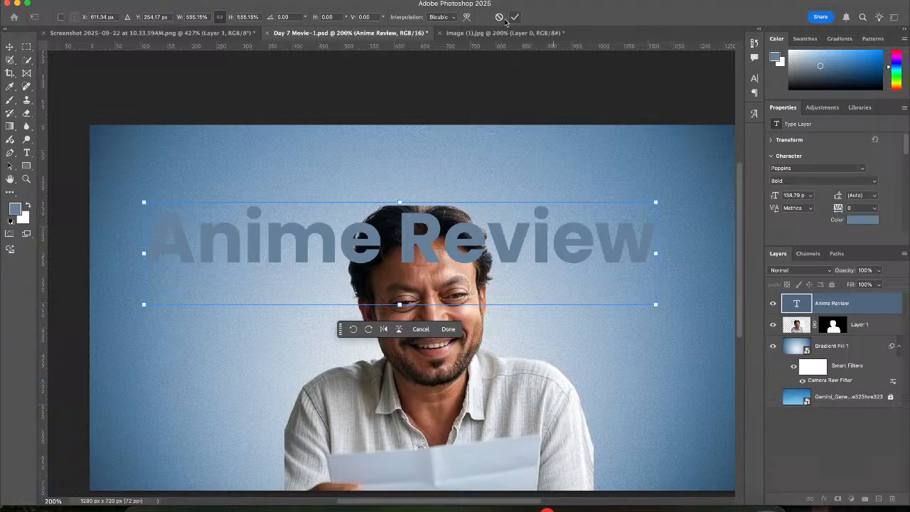
key(Return)
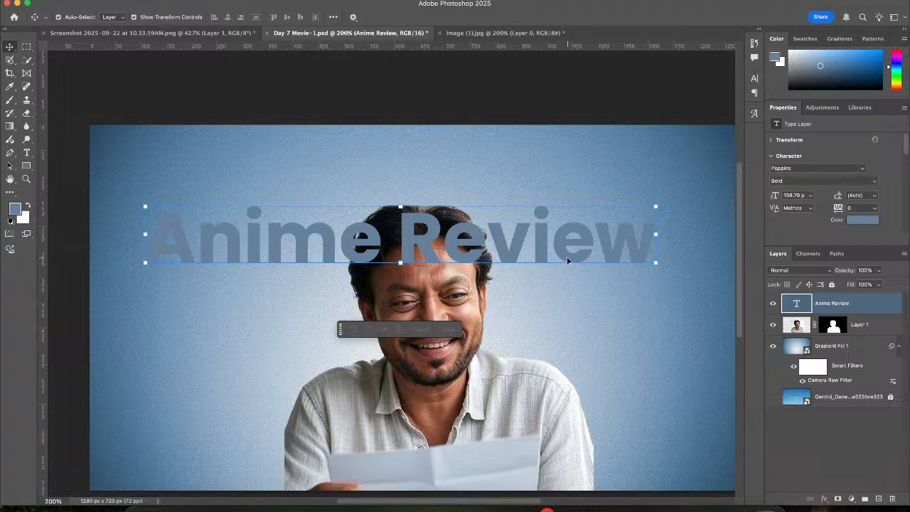
Set the "Anime Review" title in the Anton font with All Caps
double_click(572, 245)
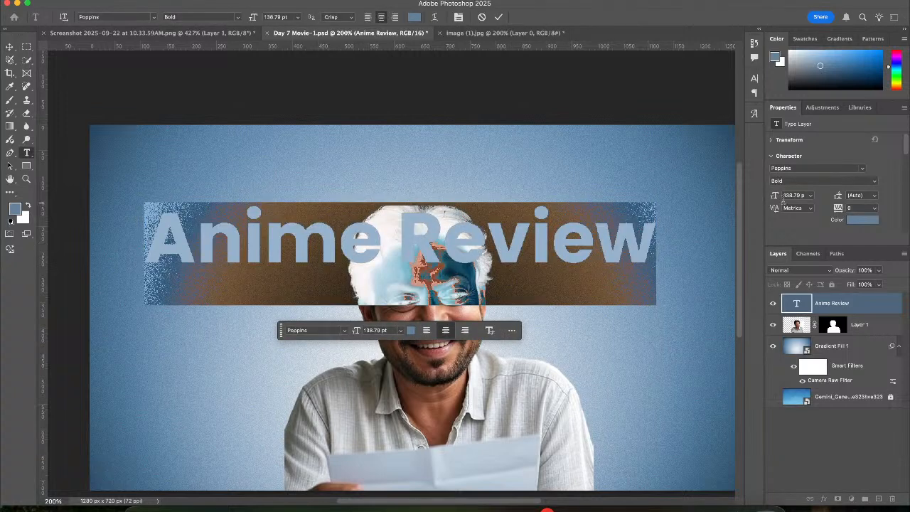
click(808, 170)
text(ant)
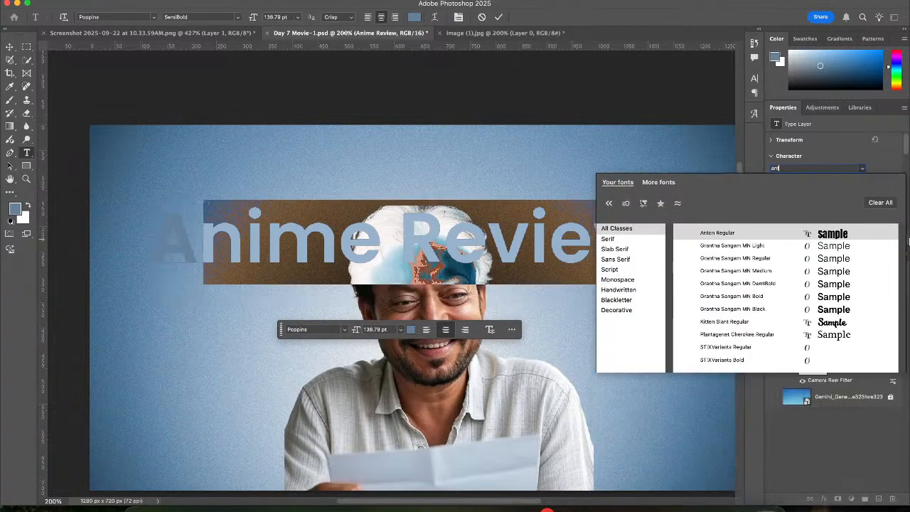
click(849, 237)
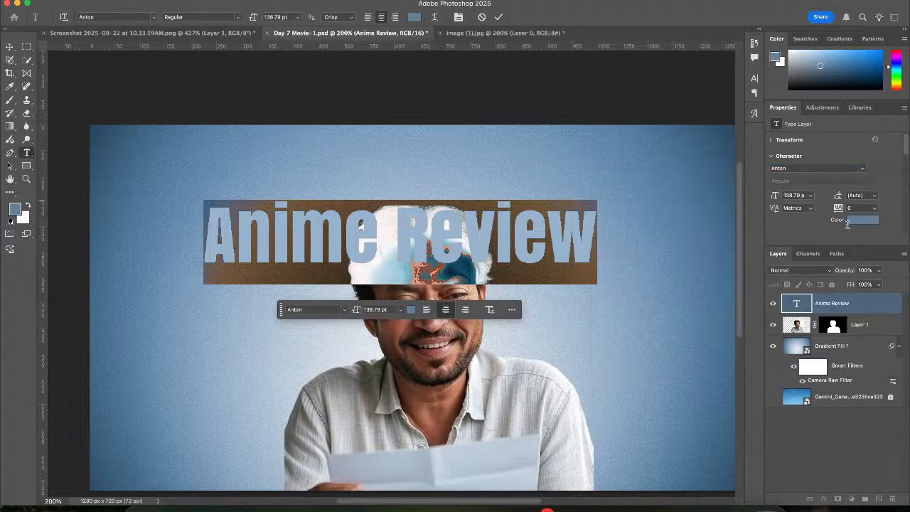
scroll(887, 185, down, 10)
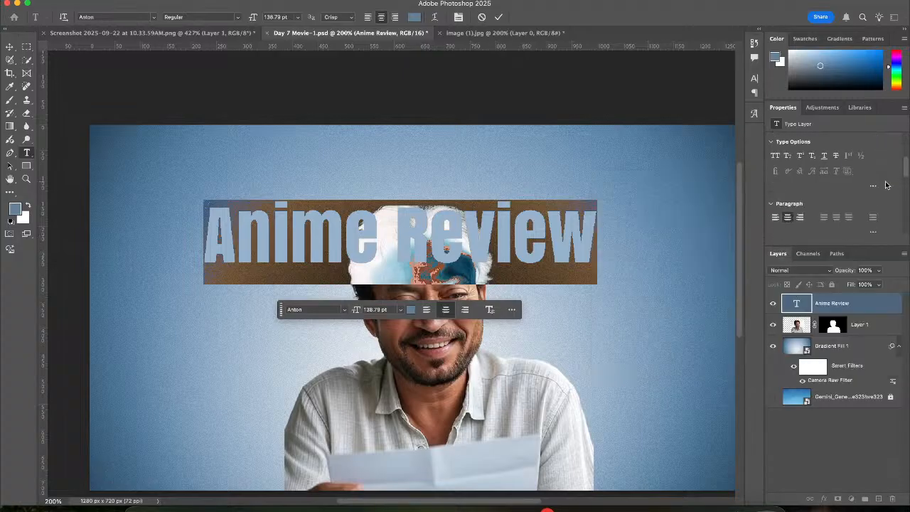
scroll(873, 180, up, 10)
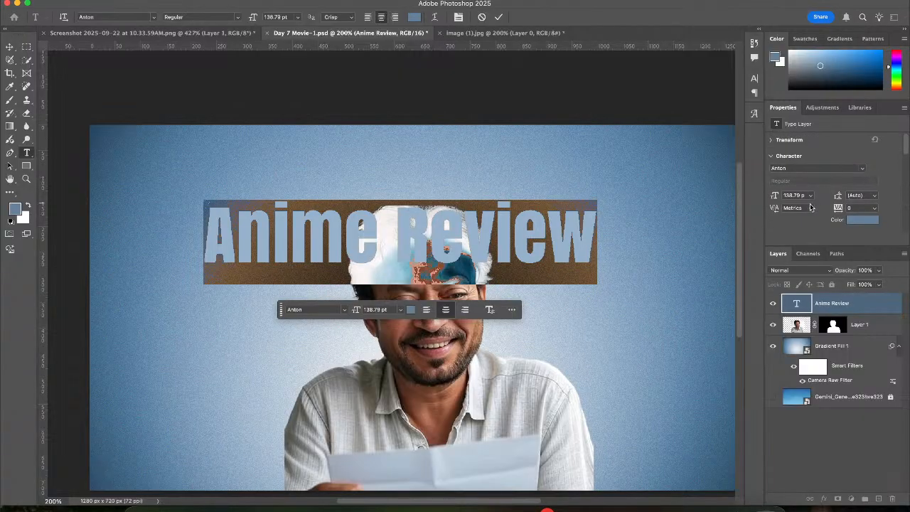
scroll(815, 226, down, 2)
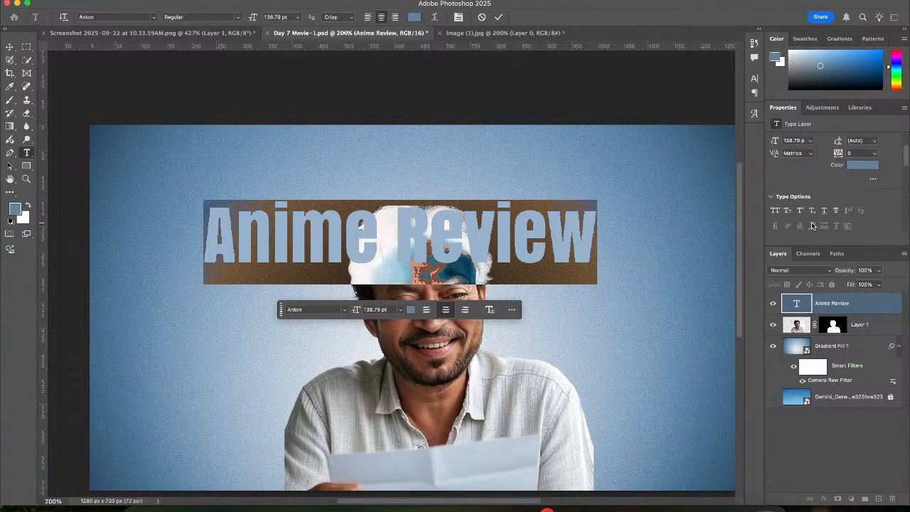
click(776, 204)
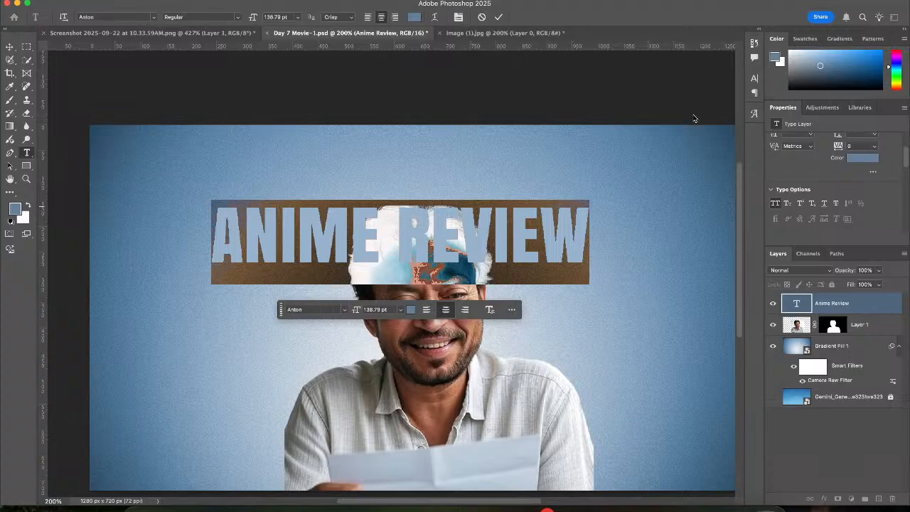
click(499, 17)
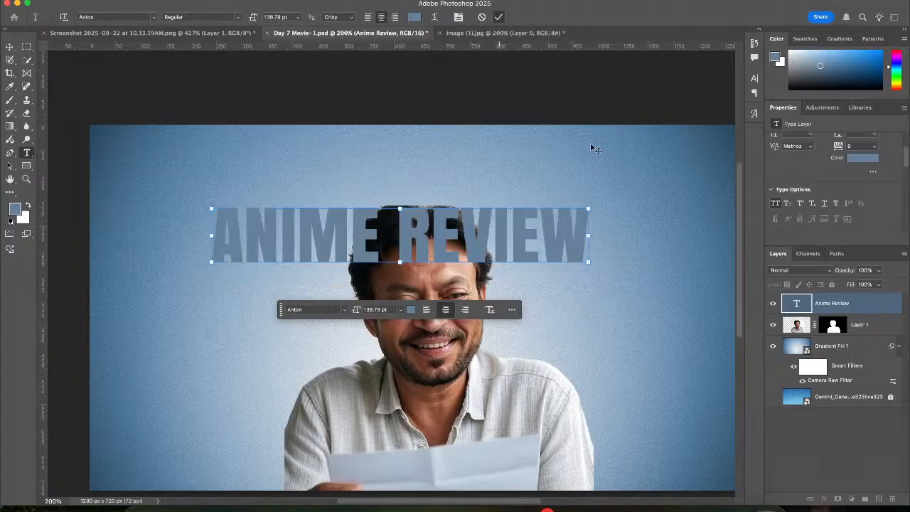
Scale the title up to about 222 pt so it spans nearly the full canvas width
key(v)
drag(590, 235, 724, 243)
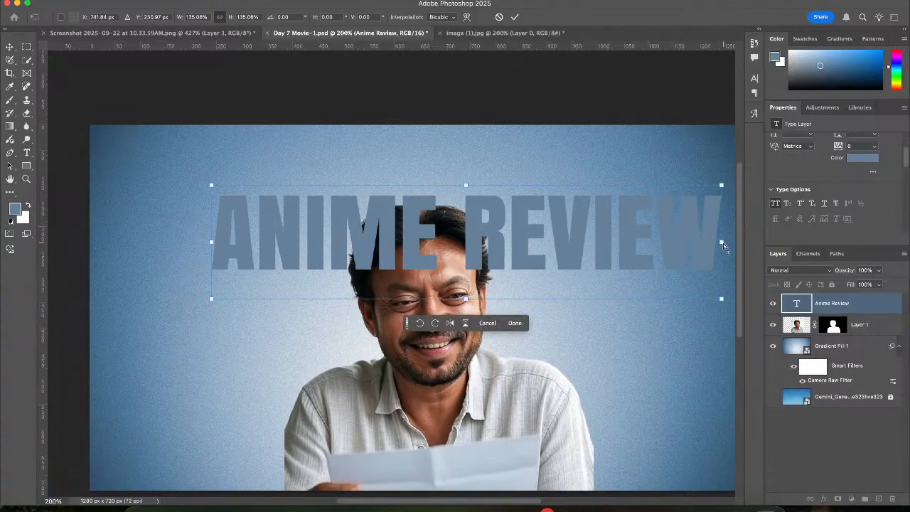
key(super+minus)
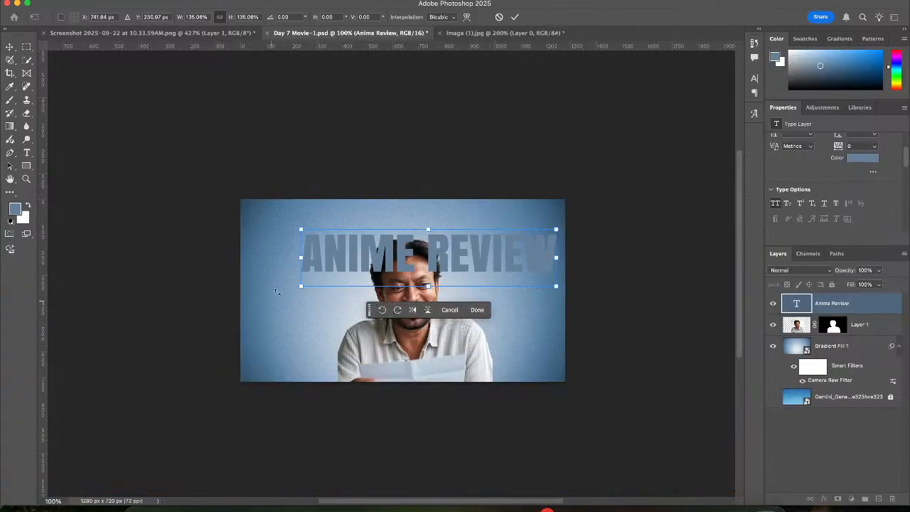
drag(302, 257, 254, 258)
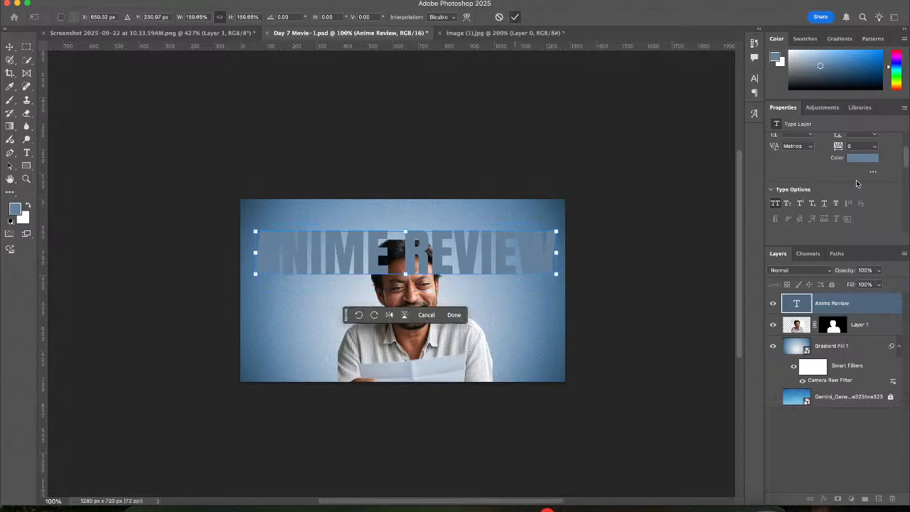
key(Return)
Place the title layer beneath the portrait layer and color the text white (ffffff)
drag(880, 300, 880, 334)
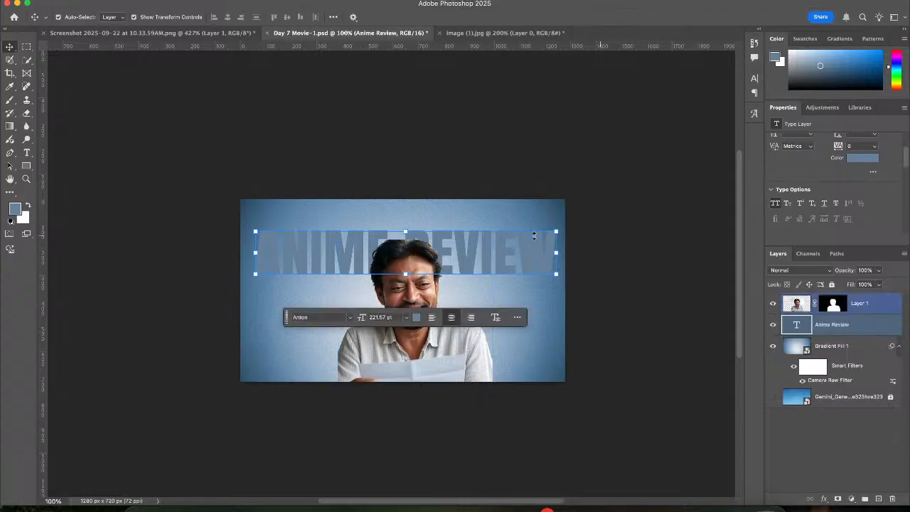
click(866, 158)
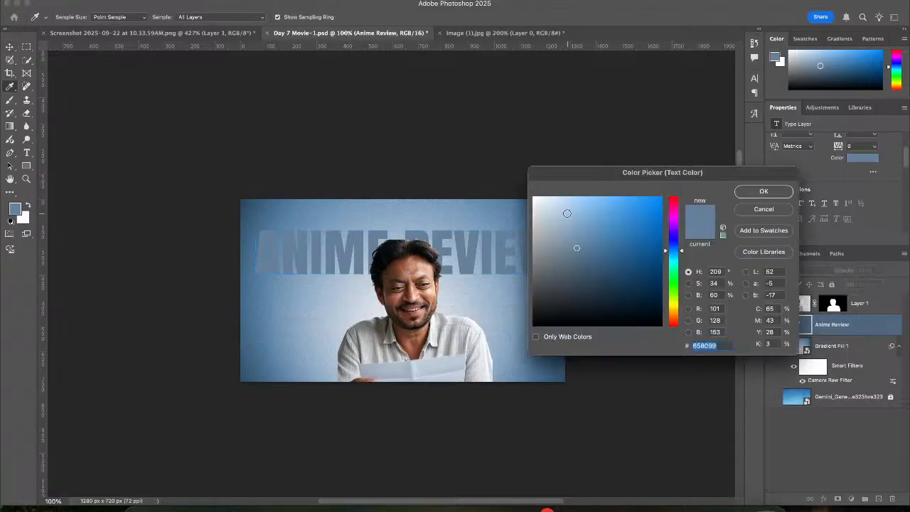
drag(568, 211, 512, 183)
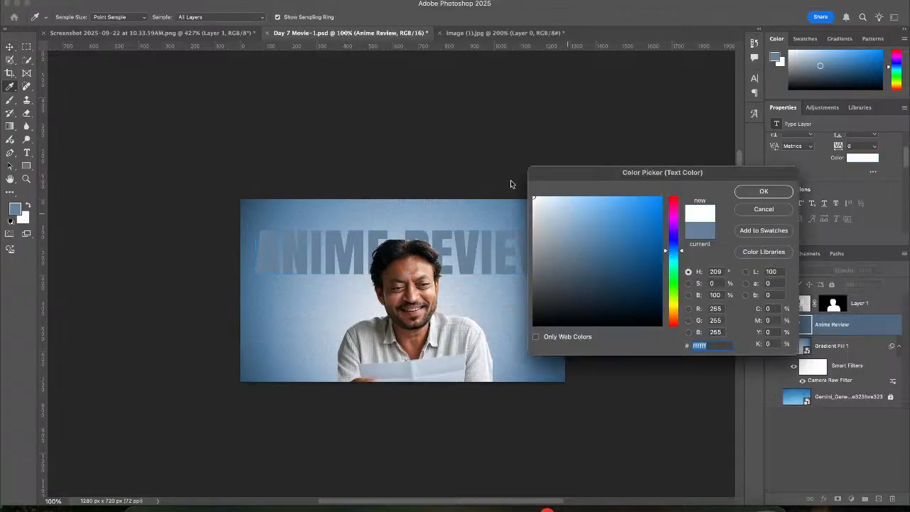
click(763, 192)
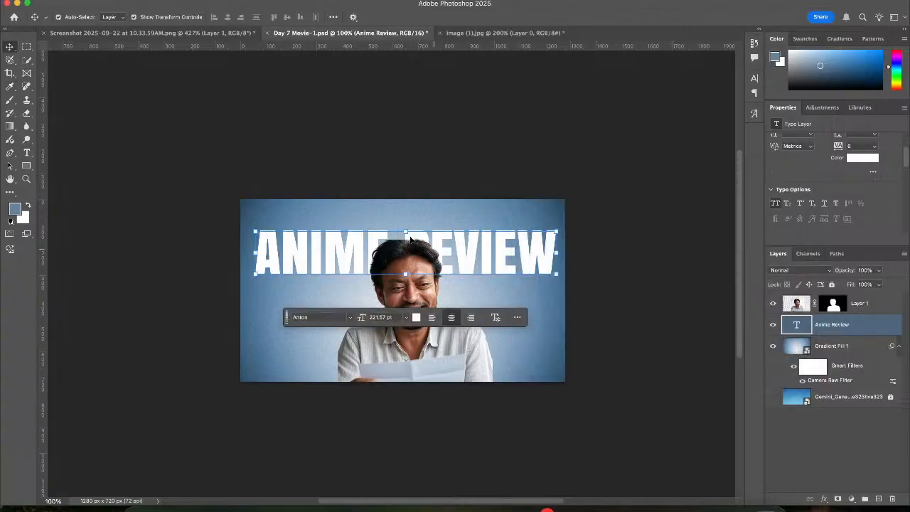
Stretch the title upward to about 110% of its height and center it horizontally on the canvas
key(ctrl+t)
drag(409, 231, 406, 215)
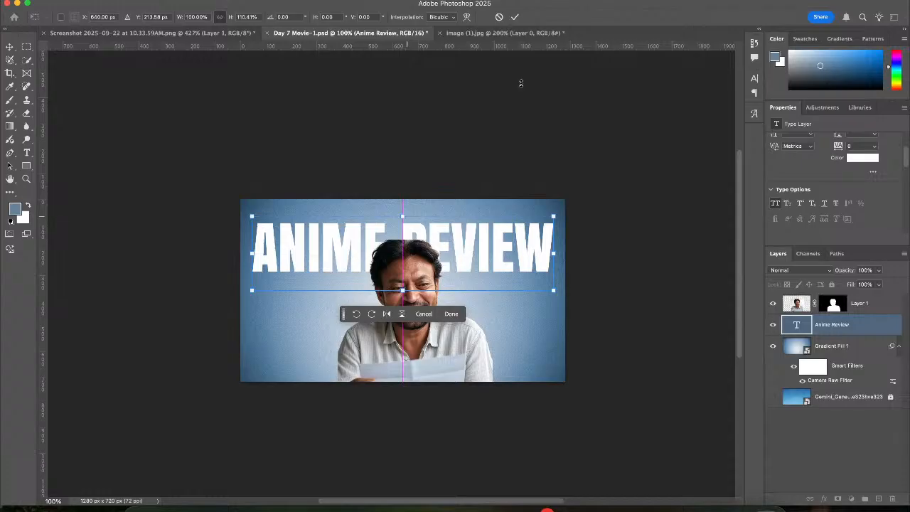
click(520, 17)
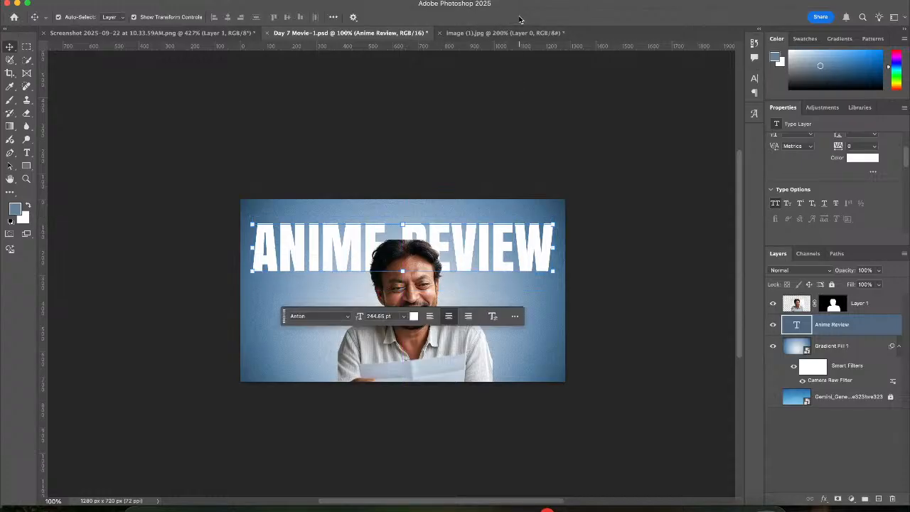
Try out different blend modes on the "Anime Review" title layer and set it to Overlay
key(shift+plus)
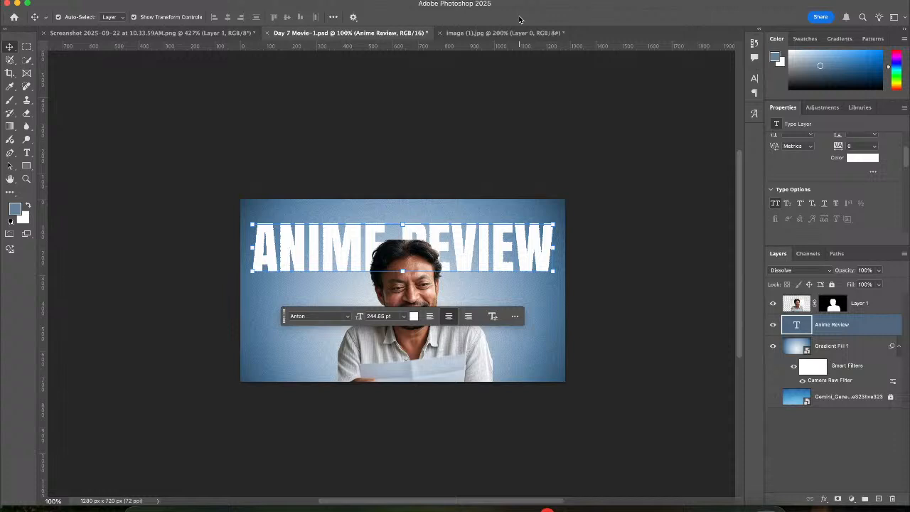
key(shift+plus)
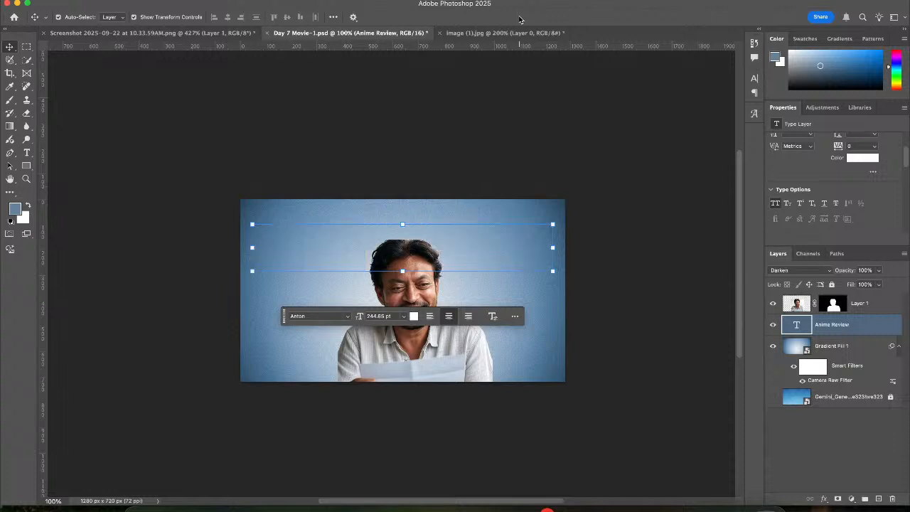
key(shift+plus)
key(shift+plus)
key(shift+plus)
key(shift+plus)
key(shift+plus)
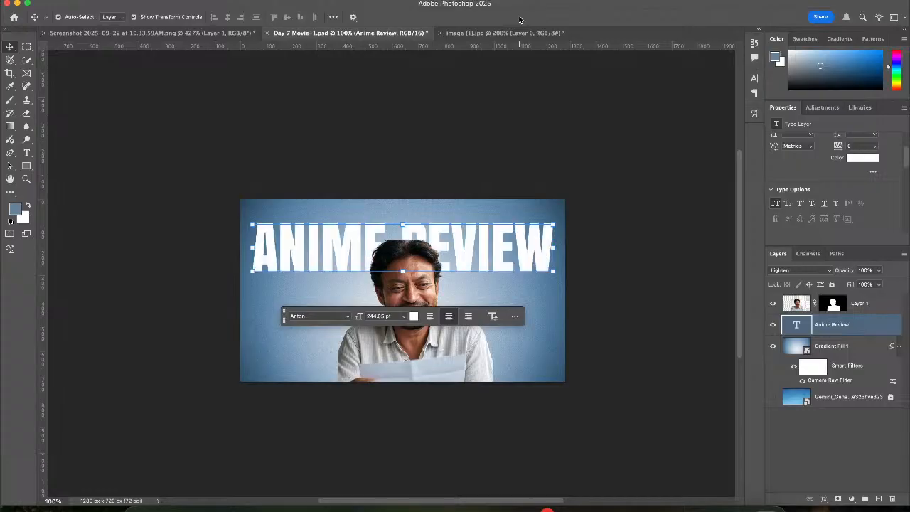
key(shift+plus)
key(shift+plus)
key(shift+plus)
key(shift+plus)
key(shift+plus)
key(shift+plus)
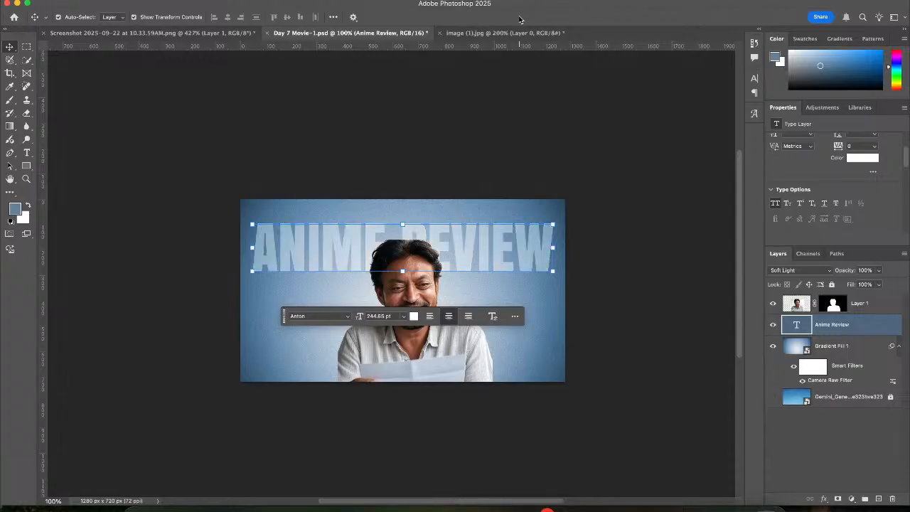
key(shift+plus)
key(shift+minus)
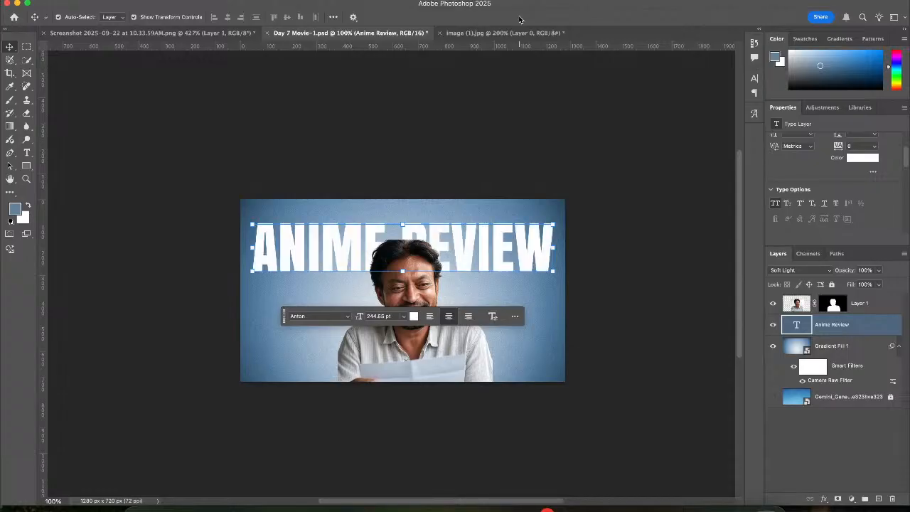
key(shift+plus)
key(shift+plus)
key(shift+plus)
key(shift+plus)
key(shift+plus)
key(shift+plus)
key(shift+plus)
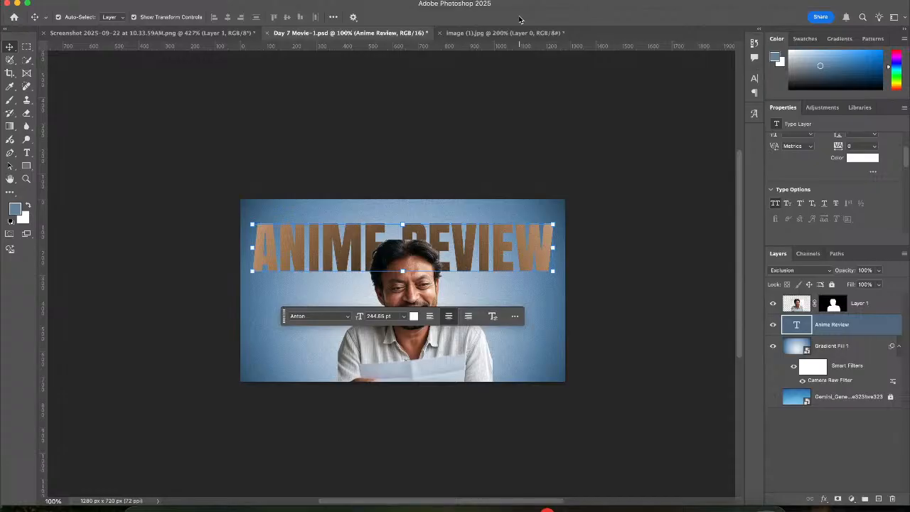
key(shift+plus)
key(shift+plus)
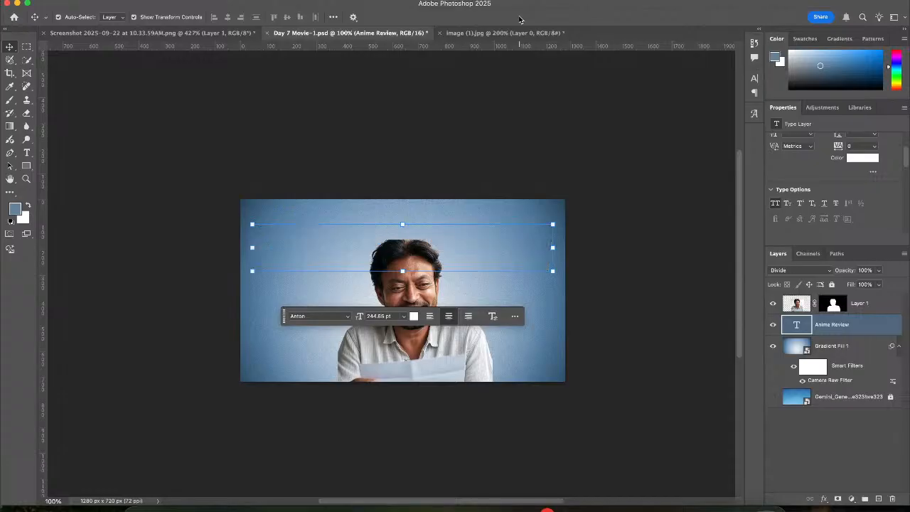
key(shift+minus)
key(shift+minus)
key(shift+minus)
key(shift+minus)
key(shift+minus)
key(shift+minus)
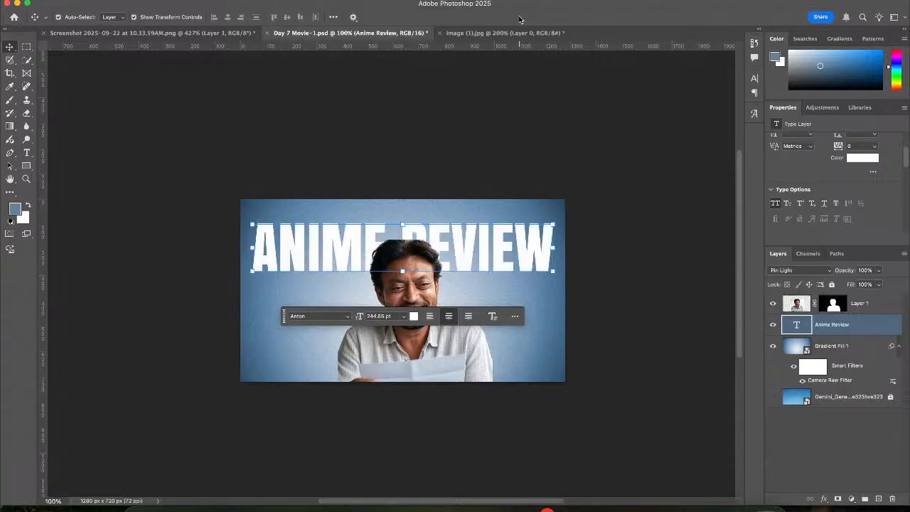
key(shift+minus)
key(shift+minus)
key(shift+minus)
key(shift+minus)
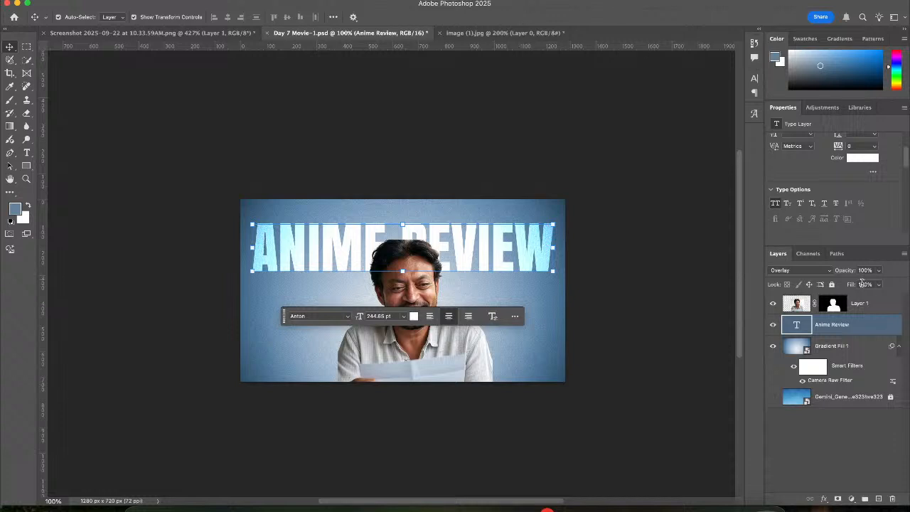
Lower the title layer's fill to 70% and deselect all layers
click(863, 283)
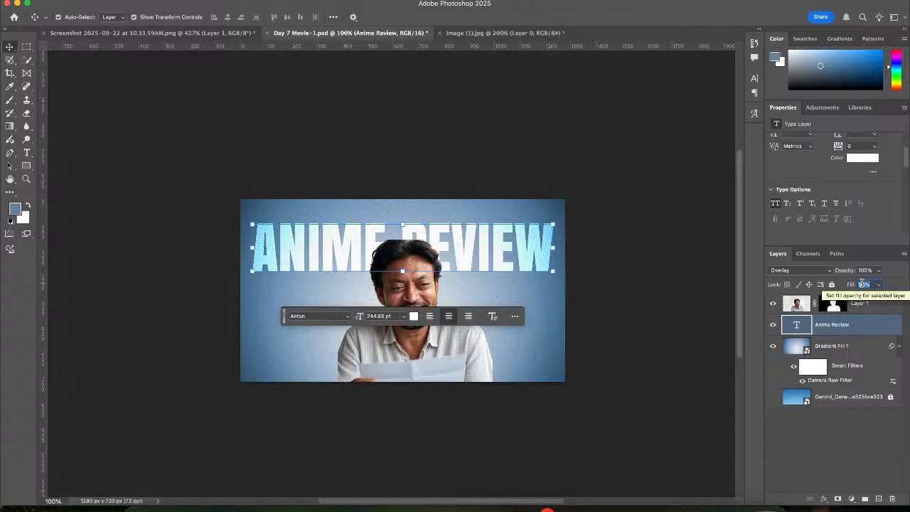
key(shift+Down)
key(shift+Down)
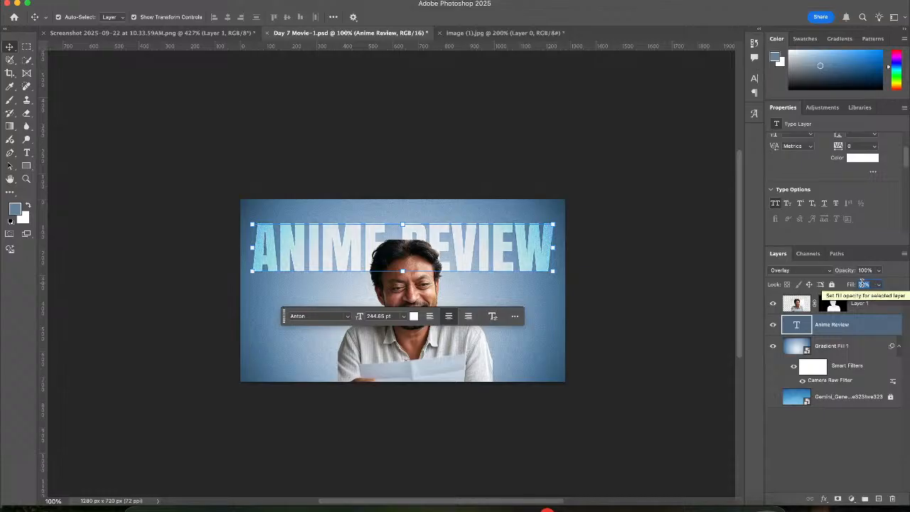
click(545, 178)
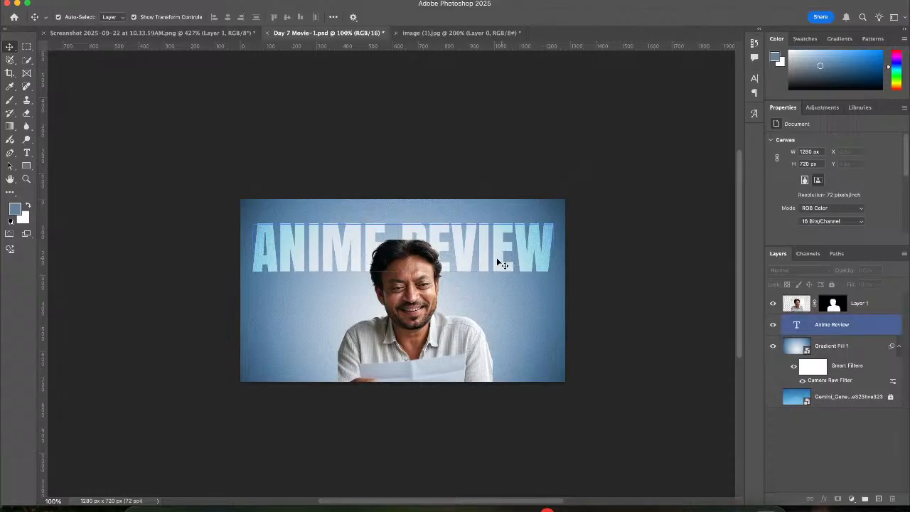
click(525, 317)
click(677, 402)
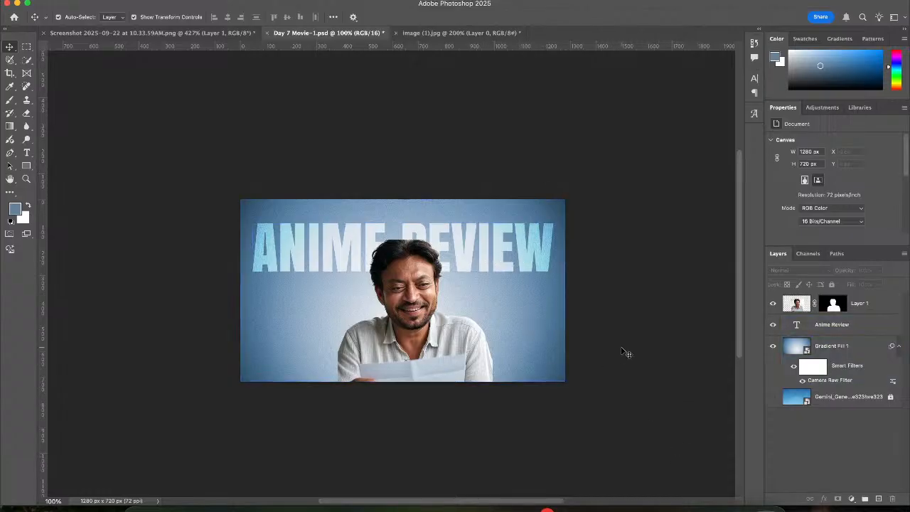
Hide the "Anime Review" title layer and deselect it
click(513, 250)
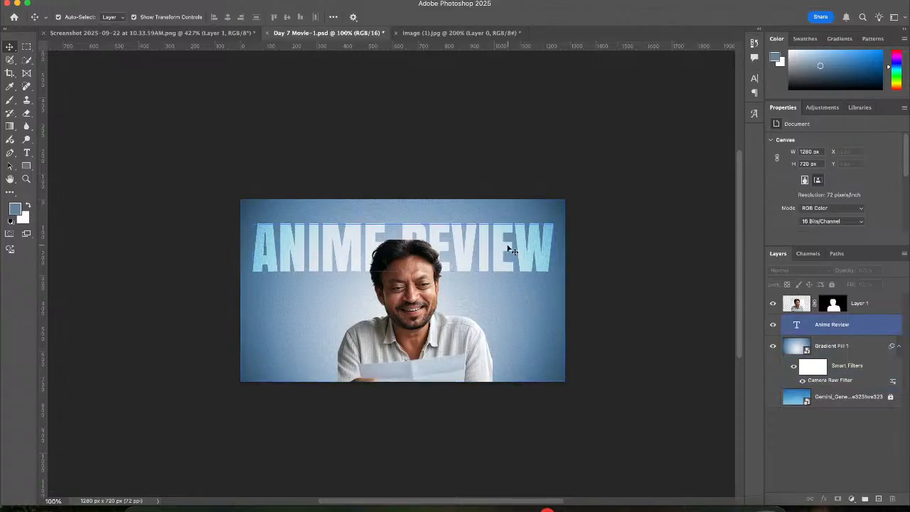
click(508, 246)
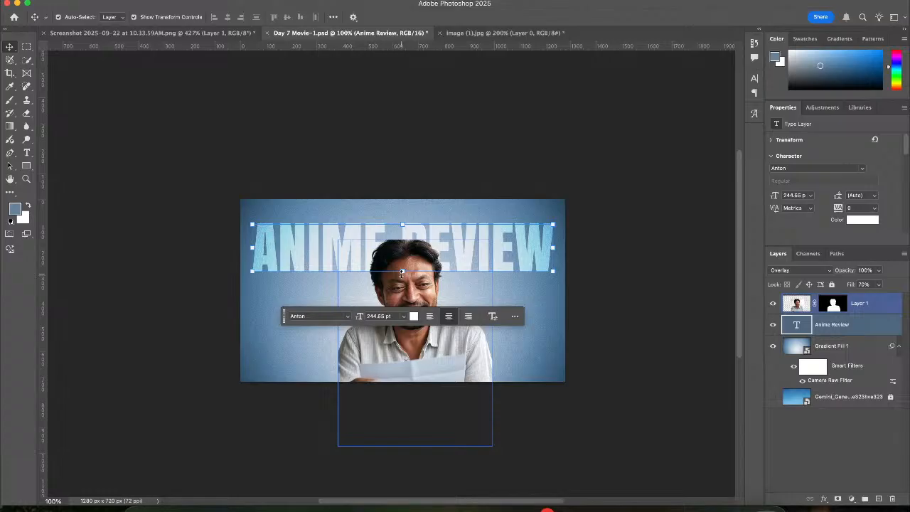
click(529, 244)
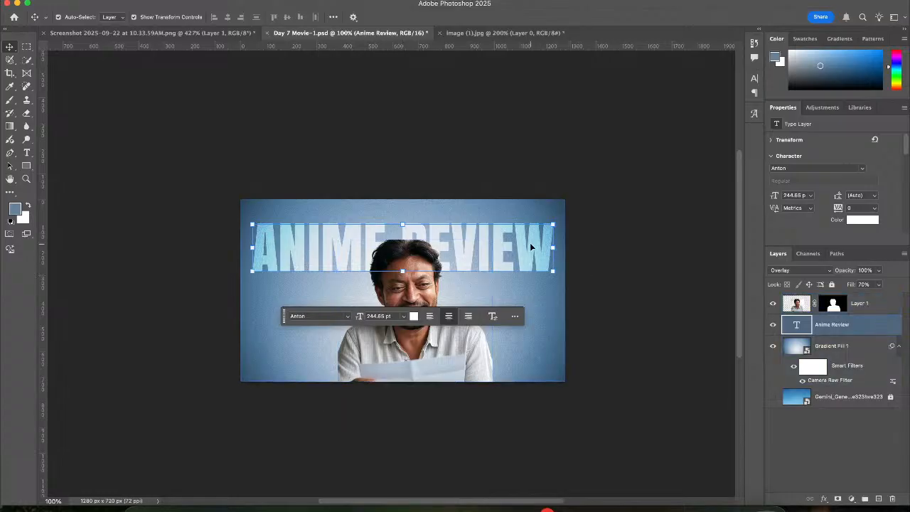
click(774, 324)
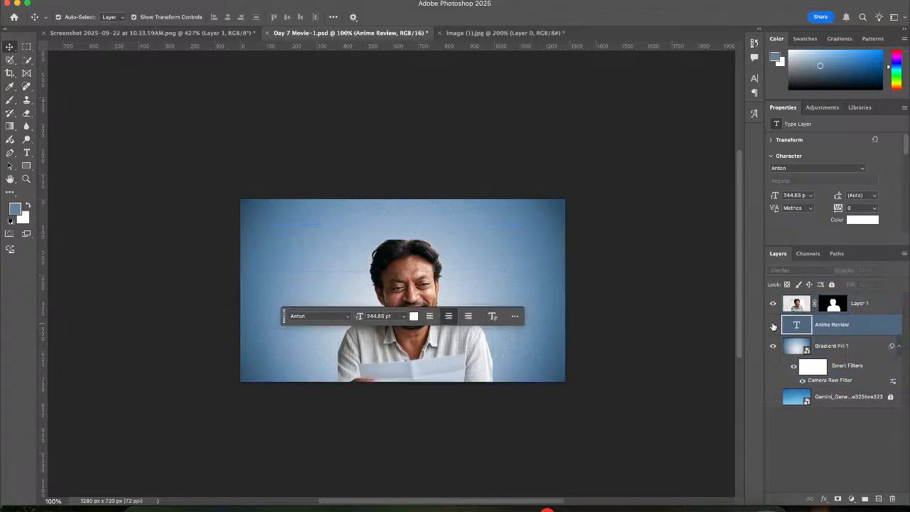
click(231, 85)
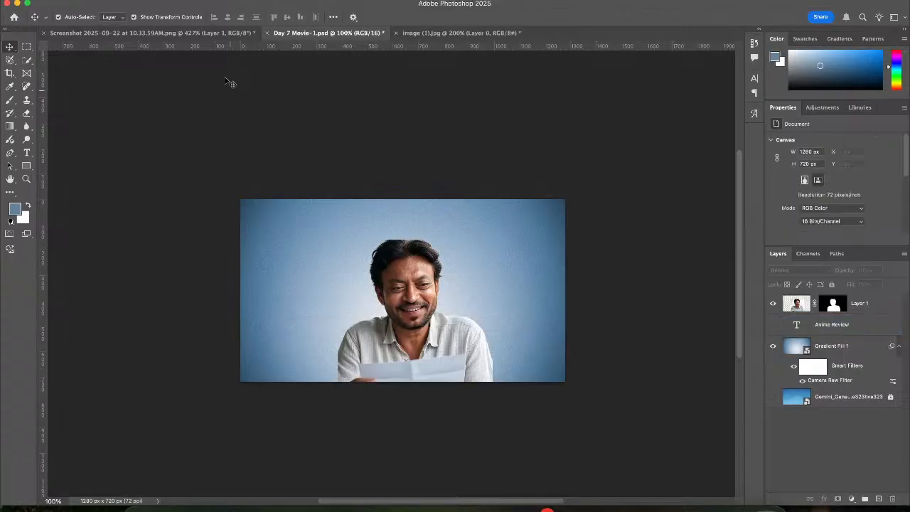
Check the reference thumbnail, then switch to Chrome and open ChatGPT's "Thumbnail design in Photoshop" chat under the other browser profile
click(154, 32)
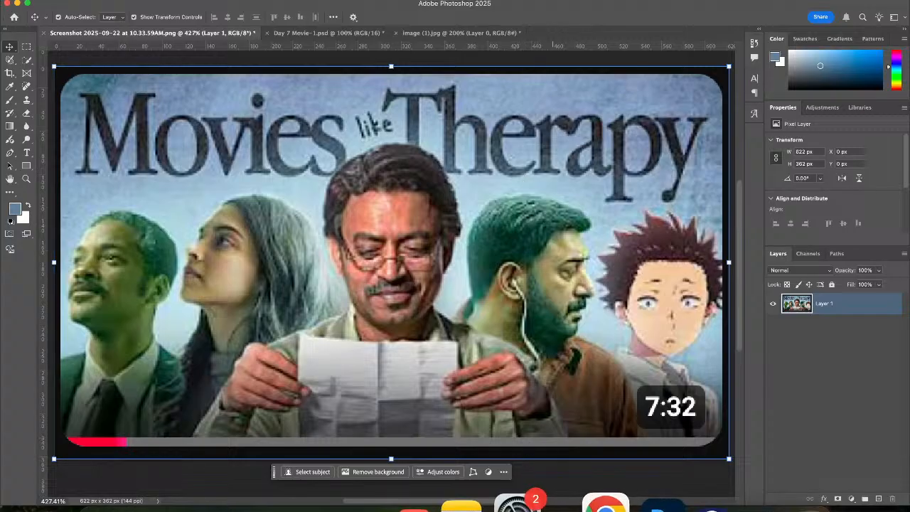
click(594, 507)
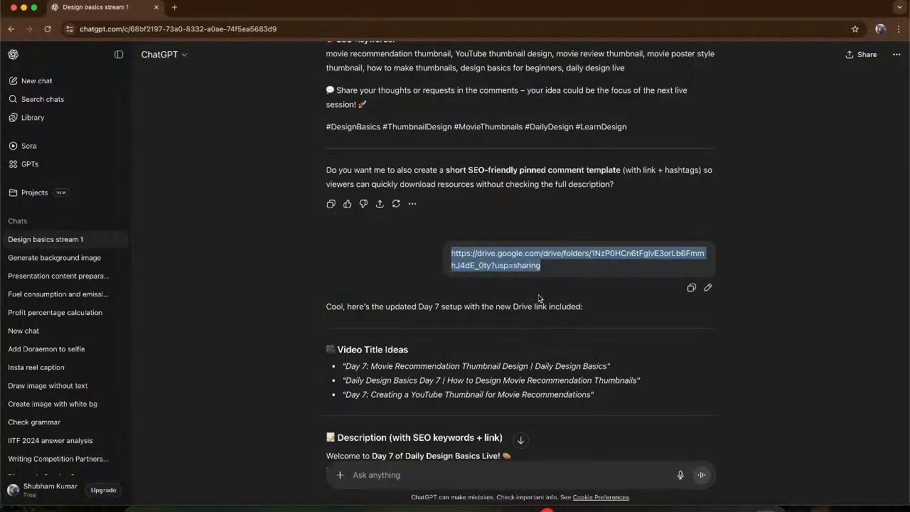
scroll(539, 298, down, 5)
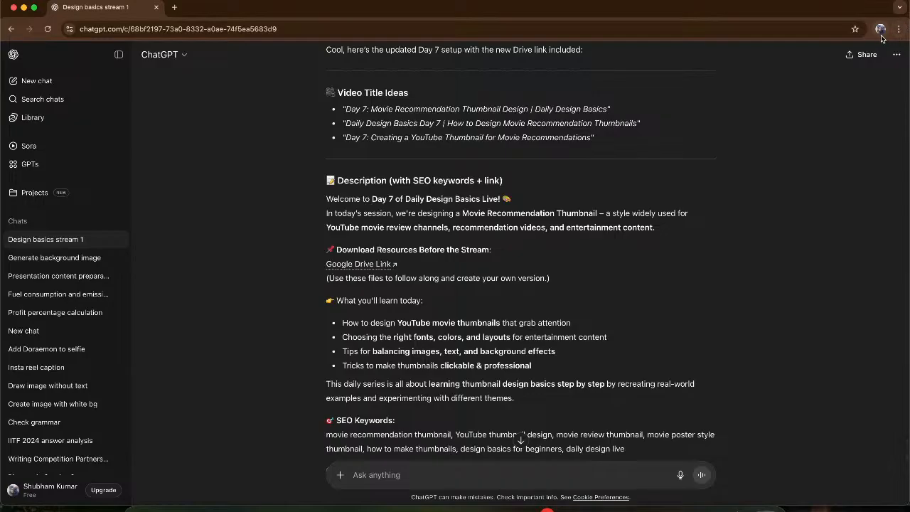
click(881, 29)
click(786, 305)
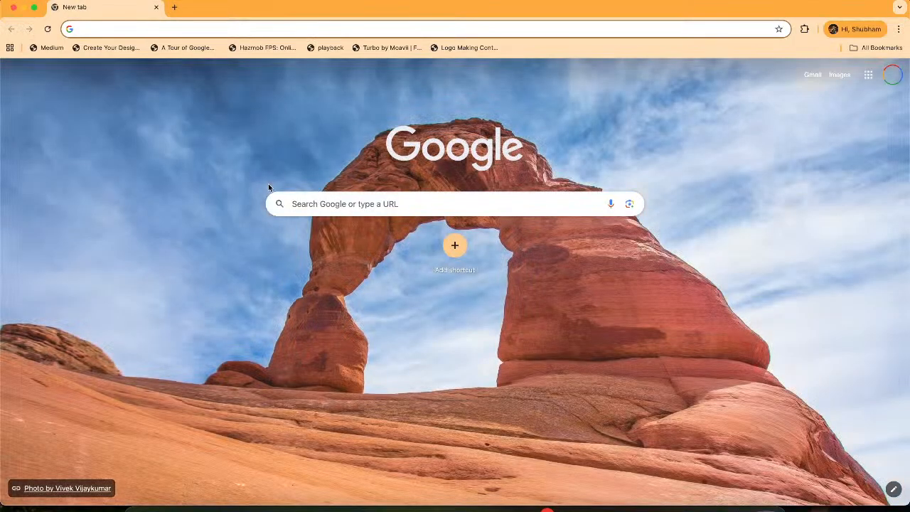
text(ch)
key(Return)
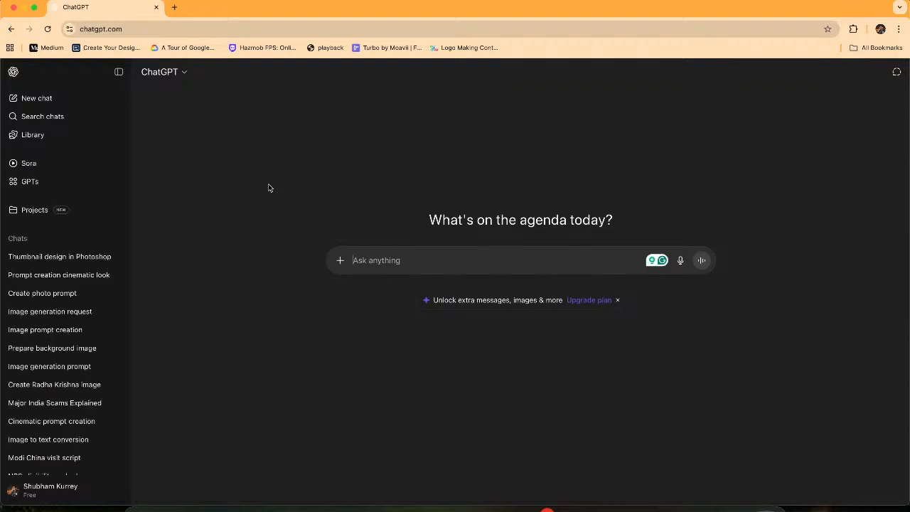
click(64, 259)
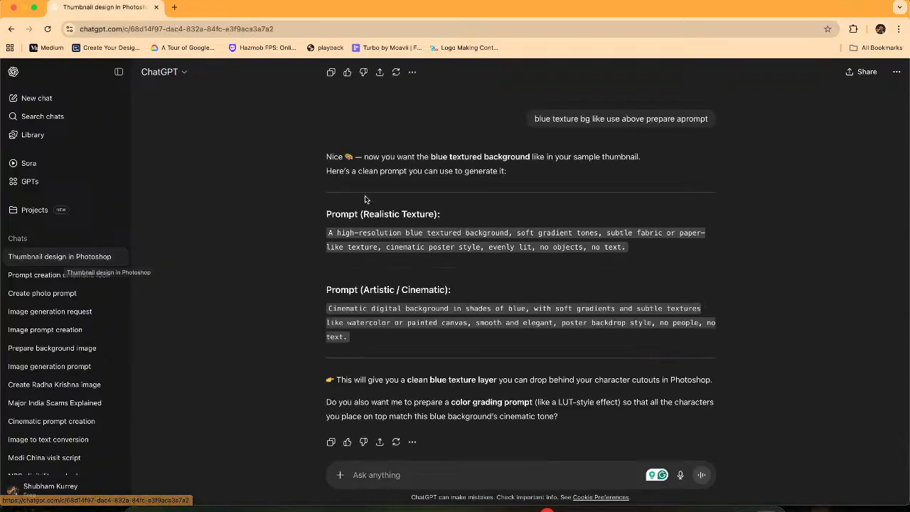
Read the chat's thumbnail guide from the canvas setup through the title section, examining the recommended title fonts
scroll(367, 203, up, 6)
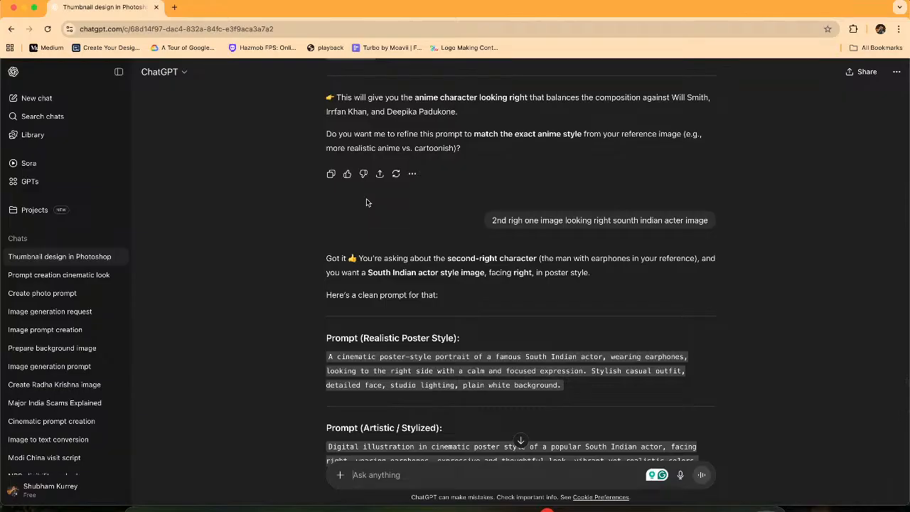
scroll(446, 240, up, 20)
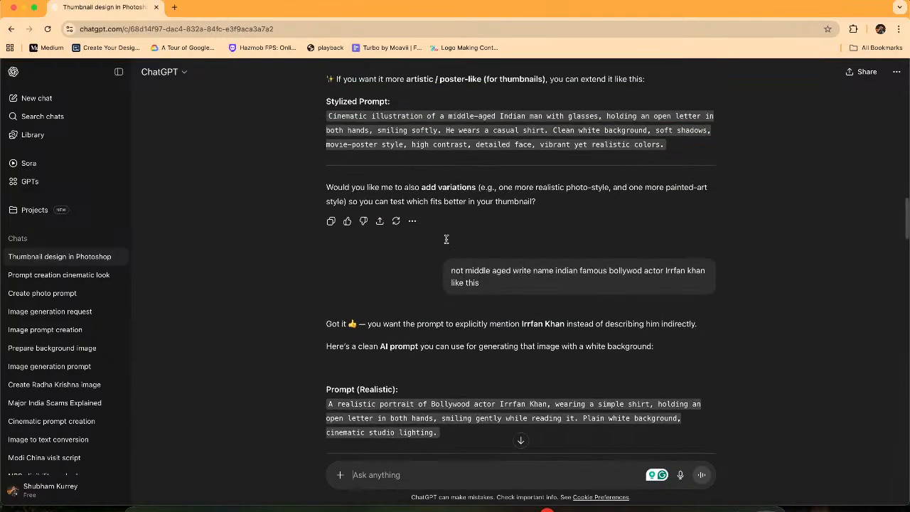
scroll(446, 241, up, 10)
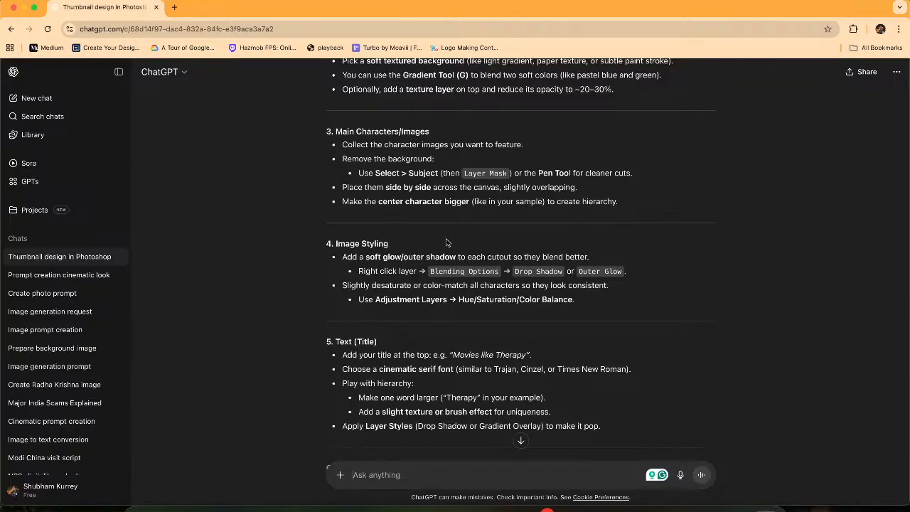
scroll(448, 243, up, 2)
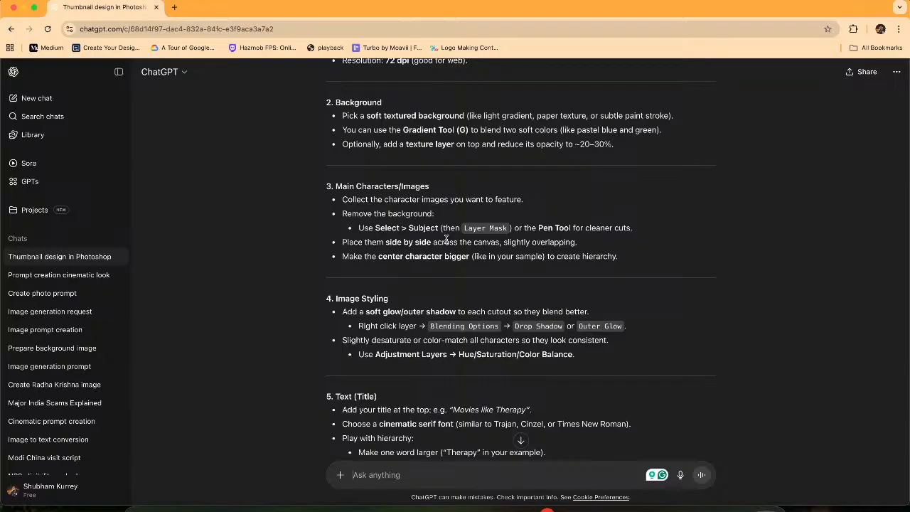
scroll(467, 274, up, 2)
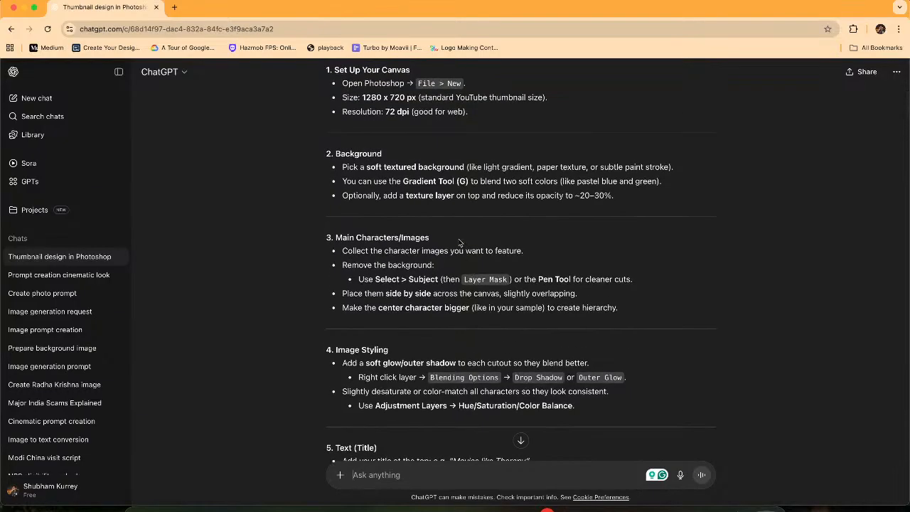
scroll(460, 244, up, 1)
scroll(427, 256, down, 7)
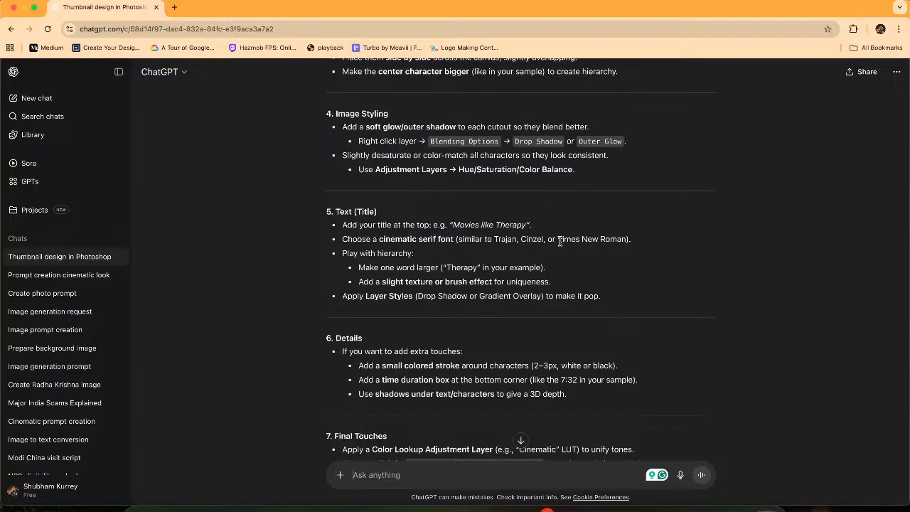
drag(562, 239, 623, 241)
click(630, 276)
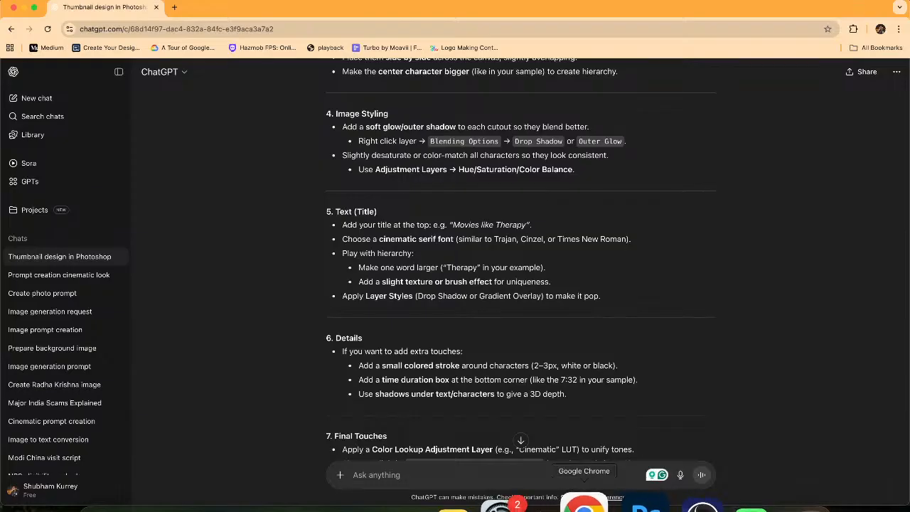
Switch back to Photoshop and add the text "Movies" beside the portrait's head in Day 7 Movie-1.psd
click(644, 505)
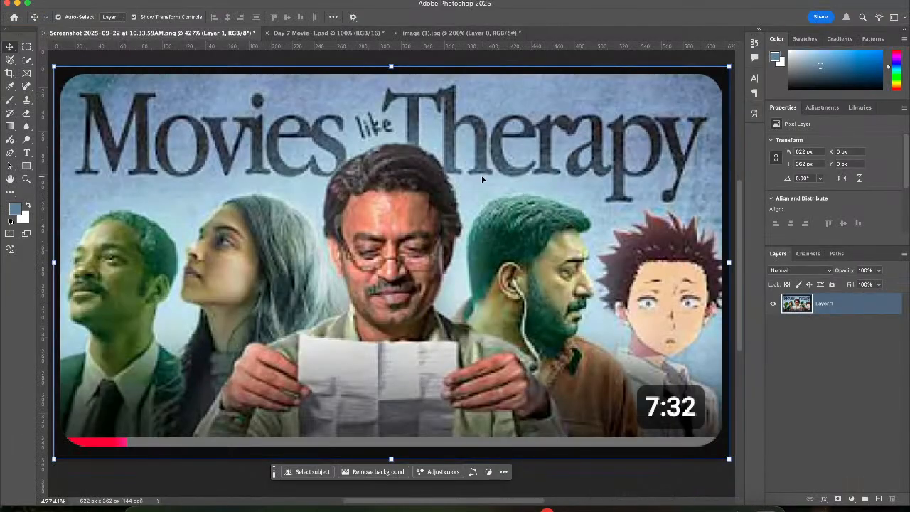
click(288, 33)
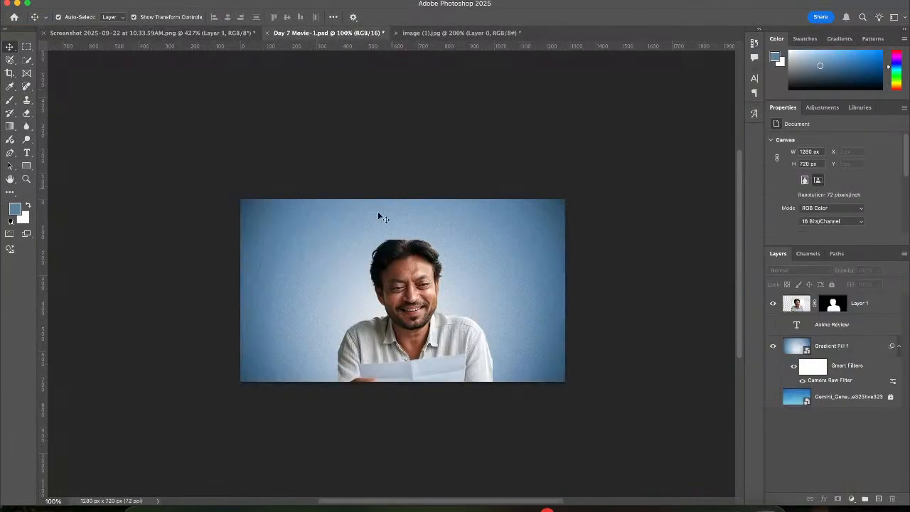
key(t)
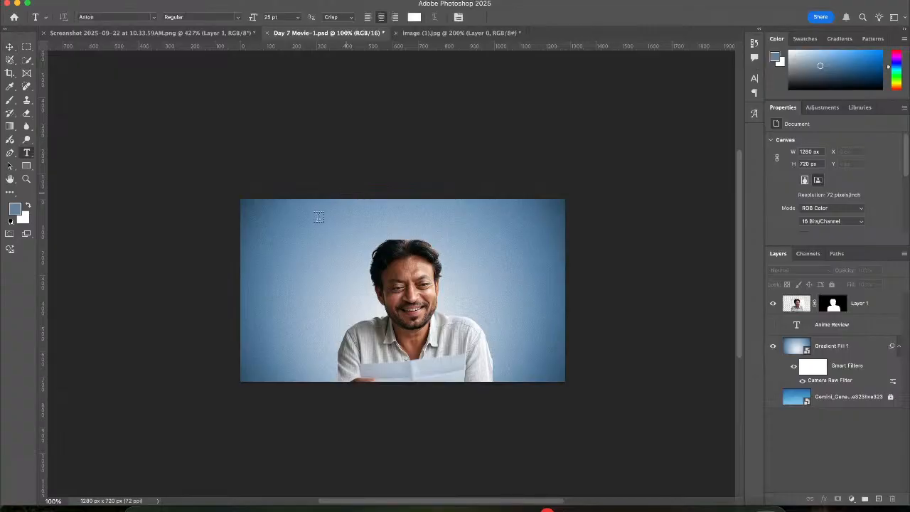
click(288, 264)
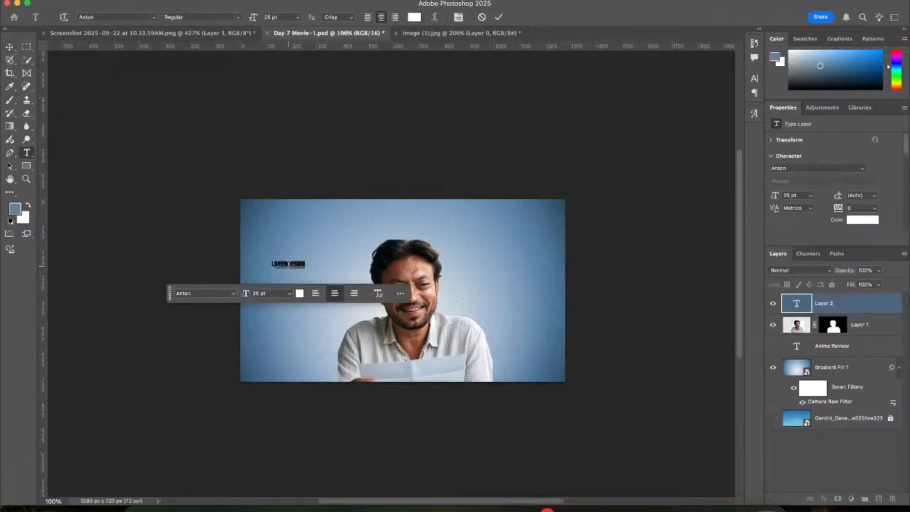
text(Movies)
Set the font of the "Movies" text to Times New Roman Bold
double_click(288, 264)
click(796, 168)
text(imes New Roman)
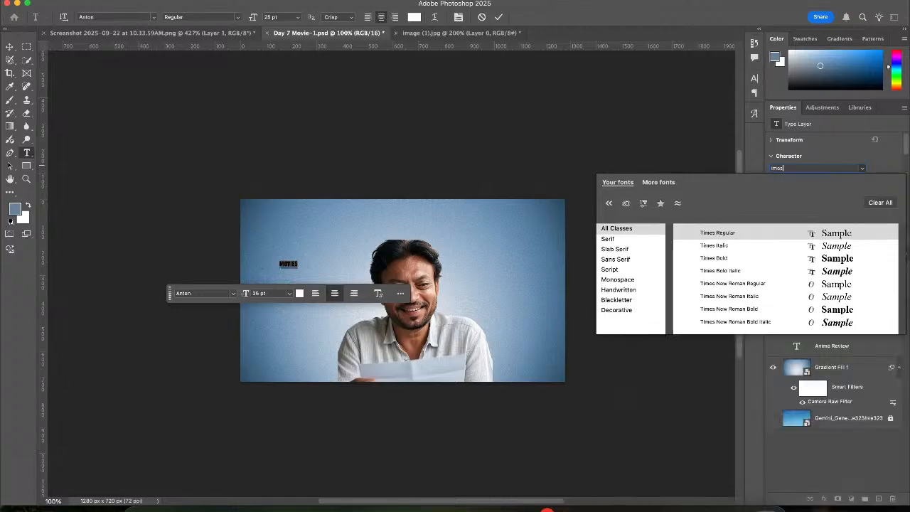
click(766, 308)
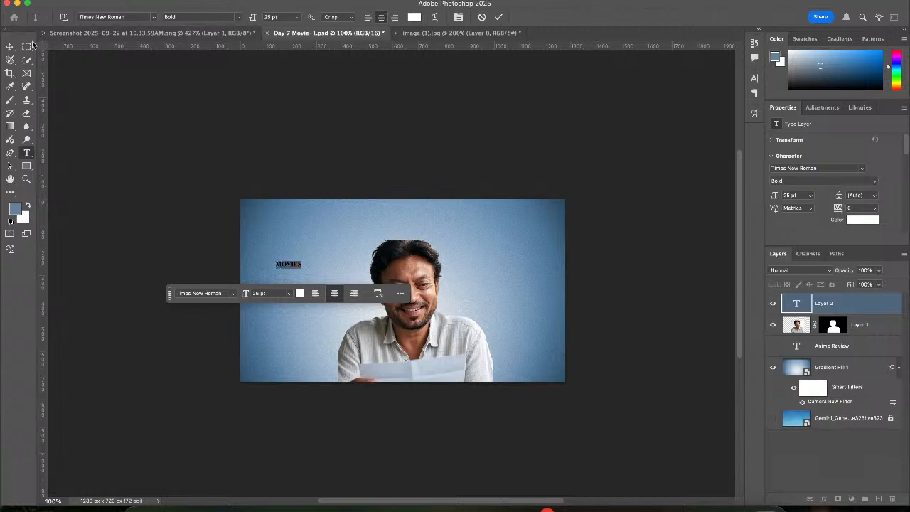
Enlarge the "Movies" text to about 136 pt and place it in the canvas's upper-left area, checking the ChatGPT guide before applying
click(10, 46)
shift+click(308, 264)
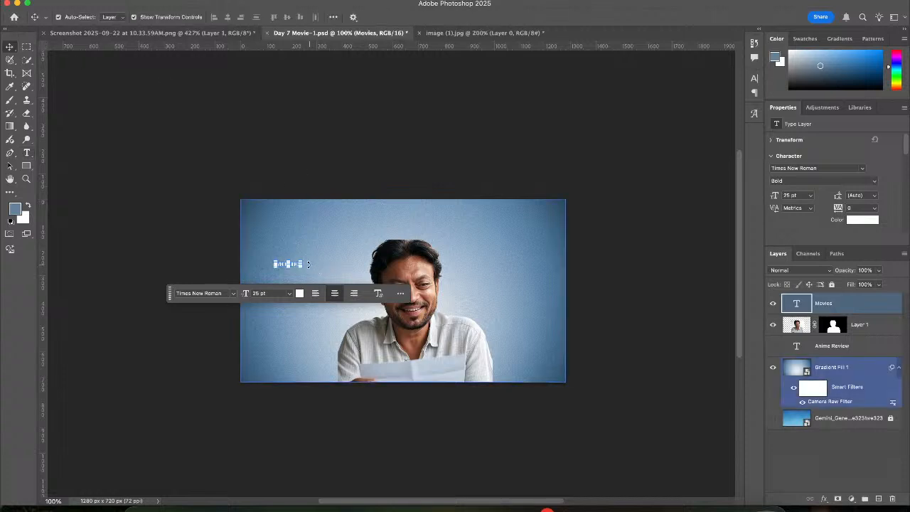
shift+click(305, 264)
drag(303, 263, 418, 264)
drag(355, 262, 333, 232)
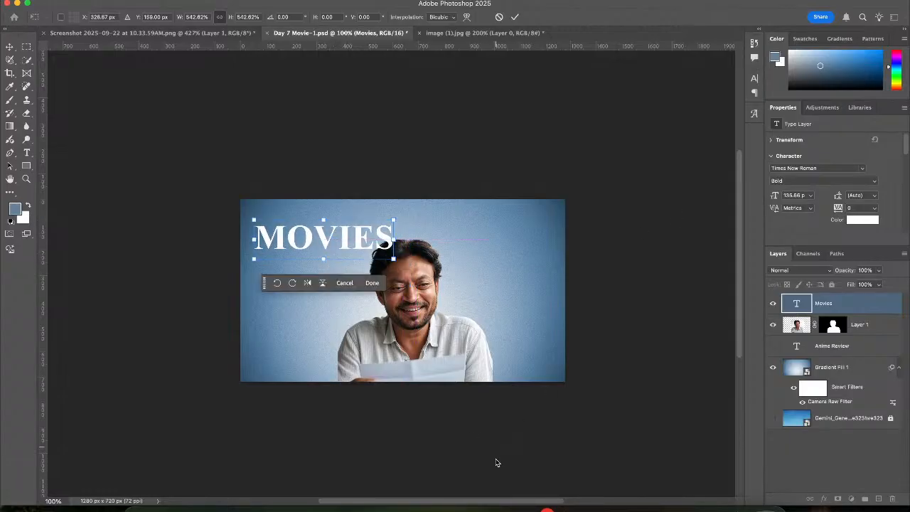
click(596, 502)
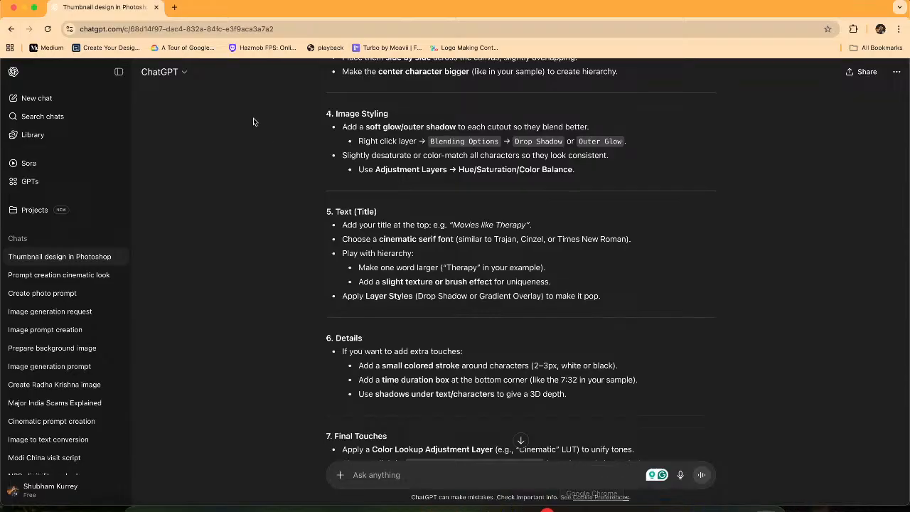
click(626, 502)
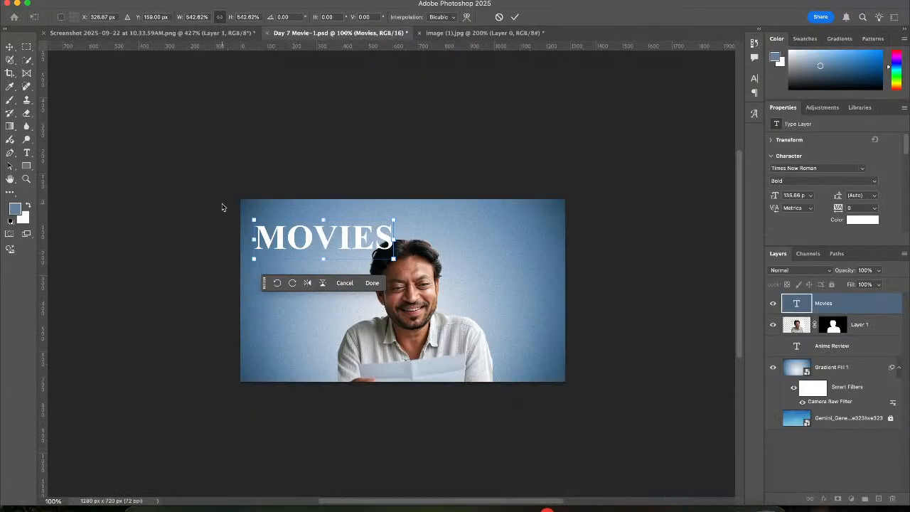
click(514, 17)
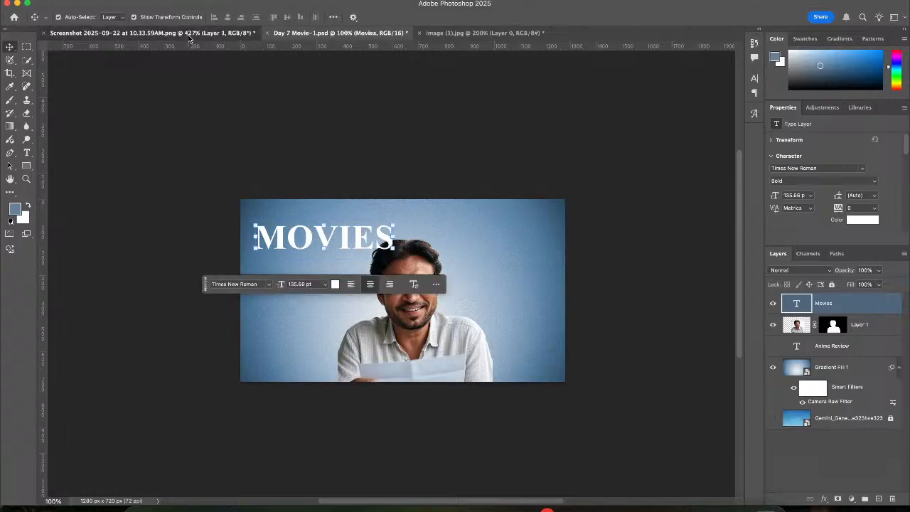
Check the reference thumbnail's lettering and tighten the "Movies" title's tracking to -80
click(189, 40)
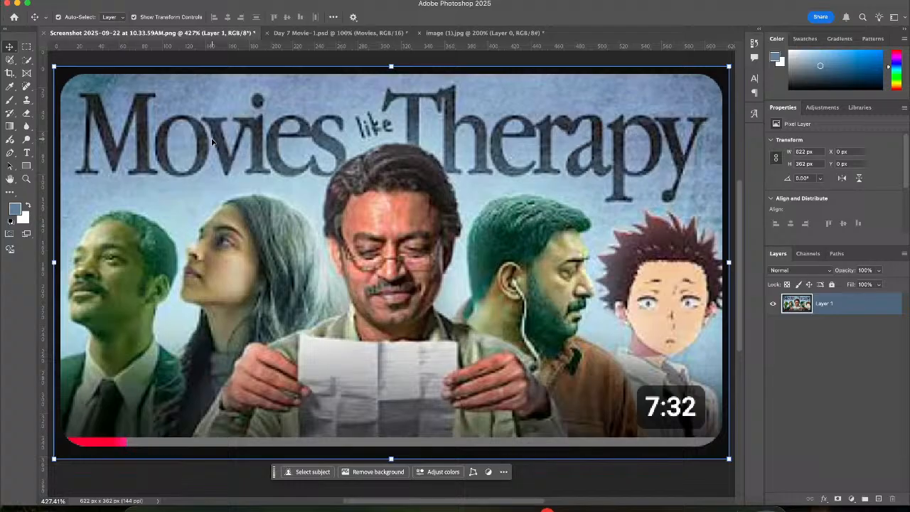
click(362, 33)
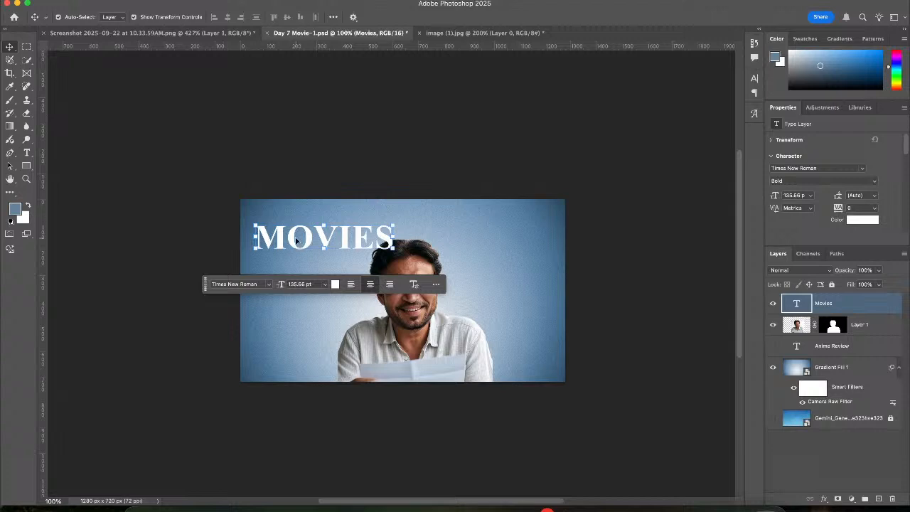
scroll(297, 238, up, 5)
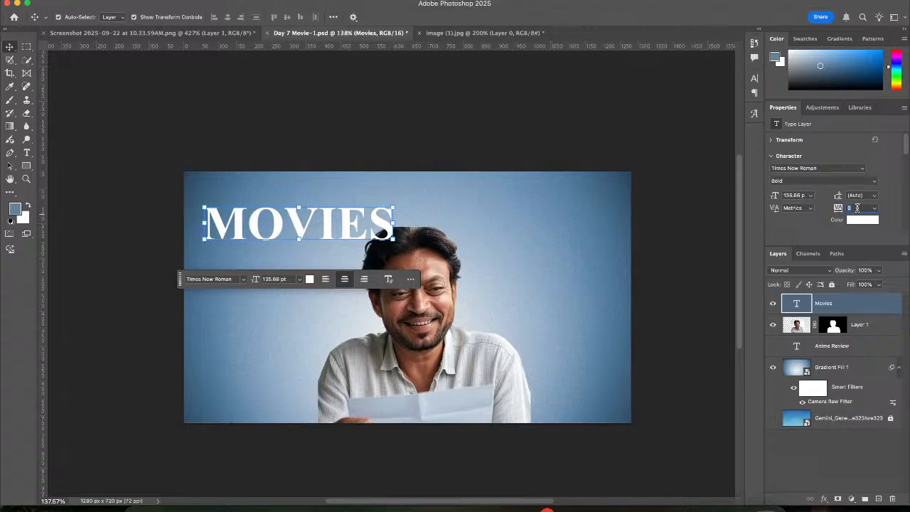
key(shift+Down)
key(shift+Down)
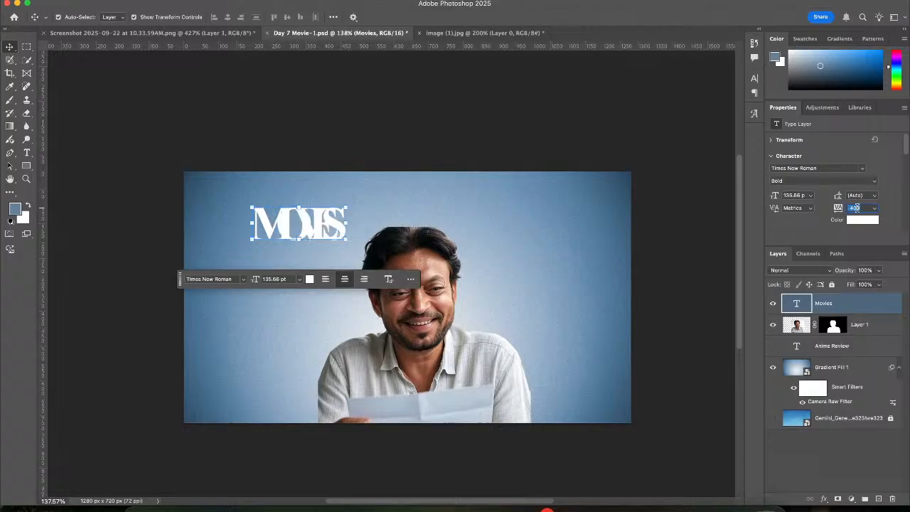
key(shift+Up)
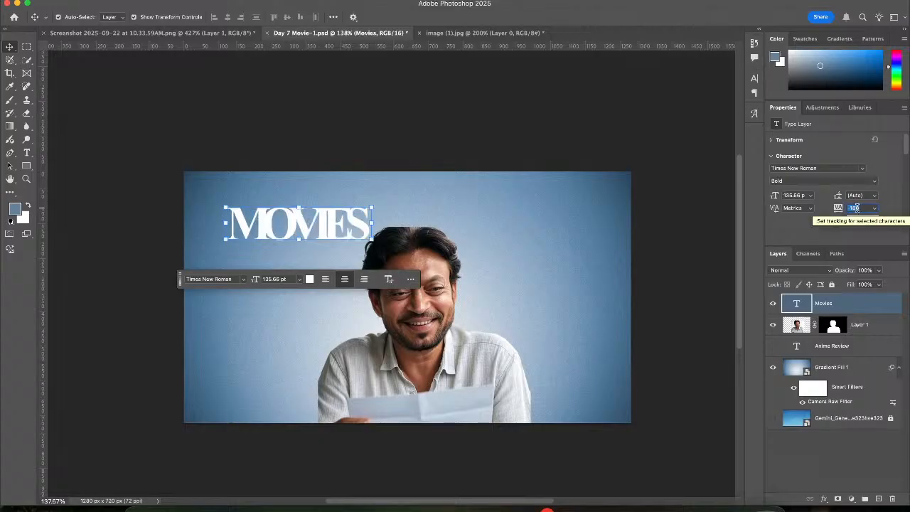
key(shift+Up)
key(shift+Up)
key(shift+Up)
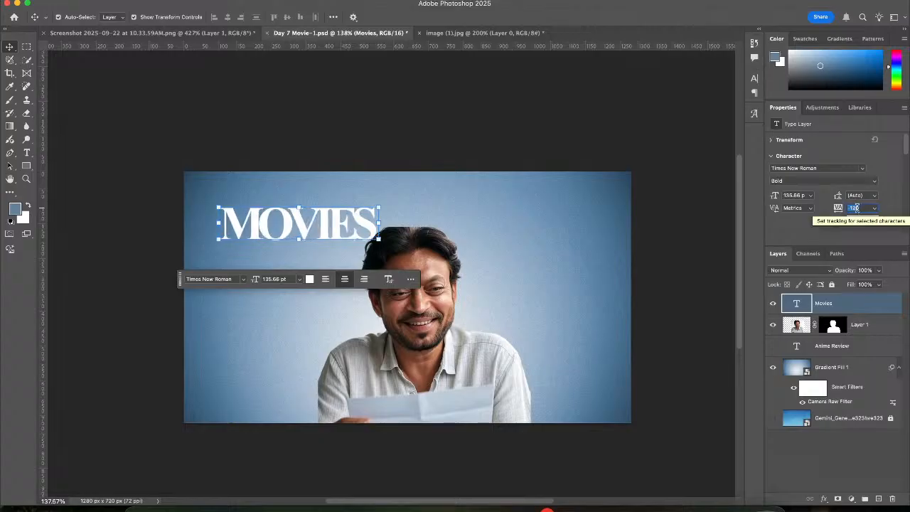
key(shift+Up)
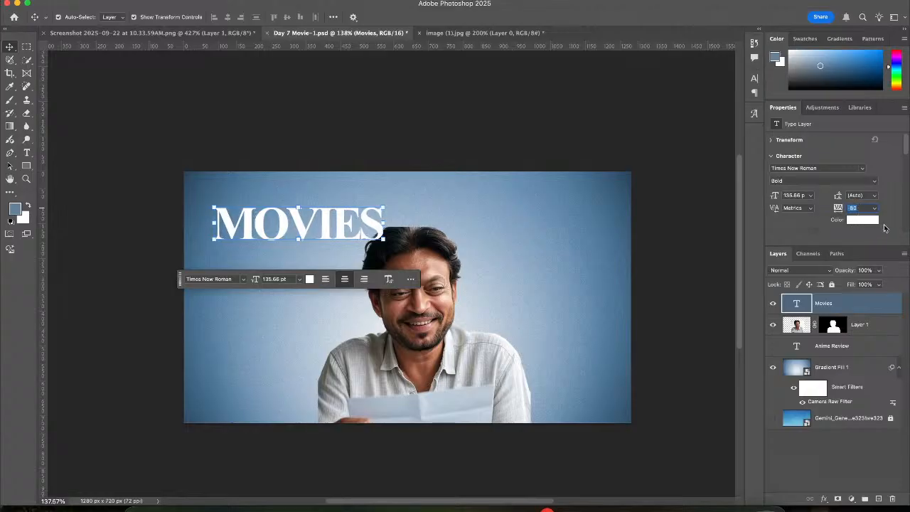
Turn off All Caps for the "Movies" title and loosen its tracking to -40
scroll(884, 227, down, 3)
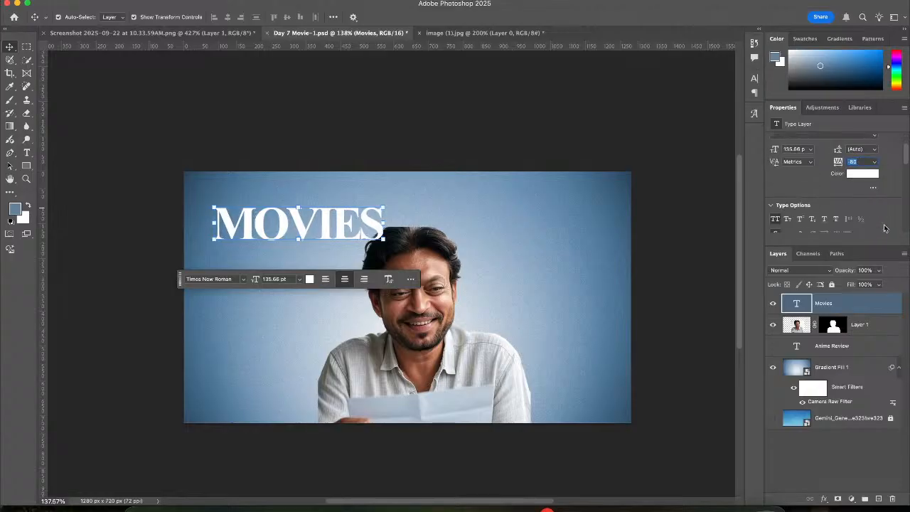
click(778, 209)
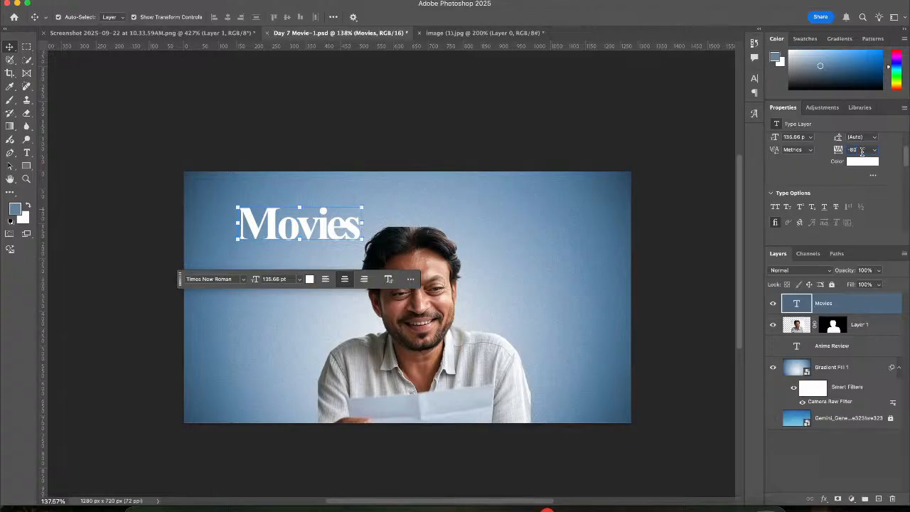
key(Up)
key(Up)
key(Up)
key(Up)
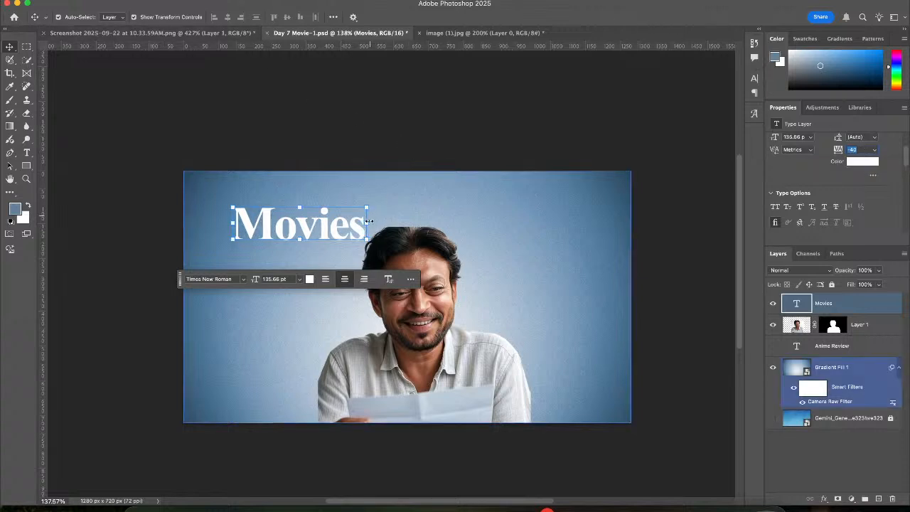
Scale the "Movies" title up to about 180 pt and reposition it so it ends beside the portrait's hair
drag(368, 222, 395, 223)
drag(320, 238, 305, 248)
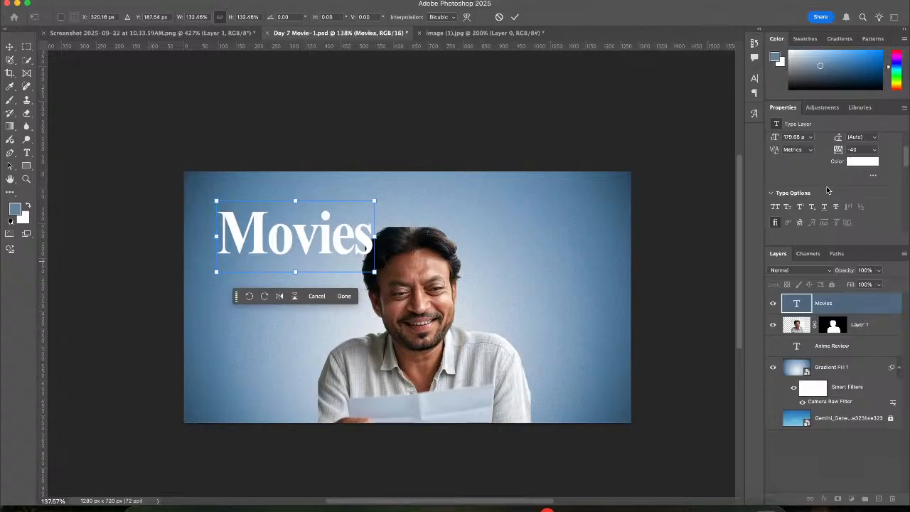
scroll(827, 191, up, 3)
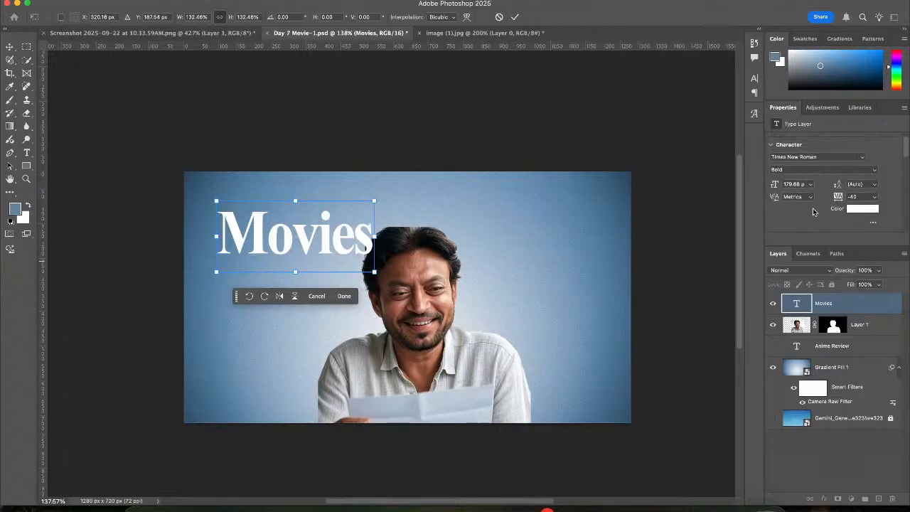
click(515, 17)
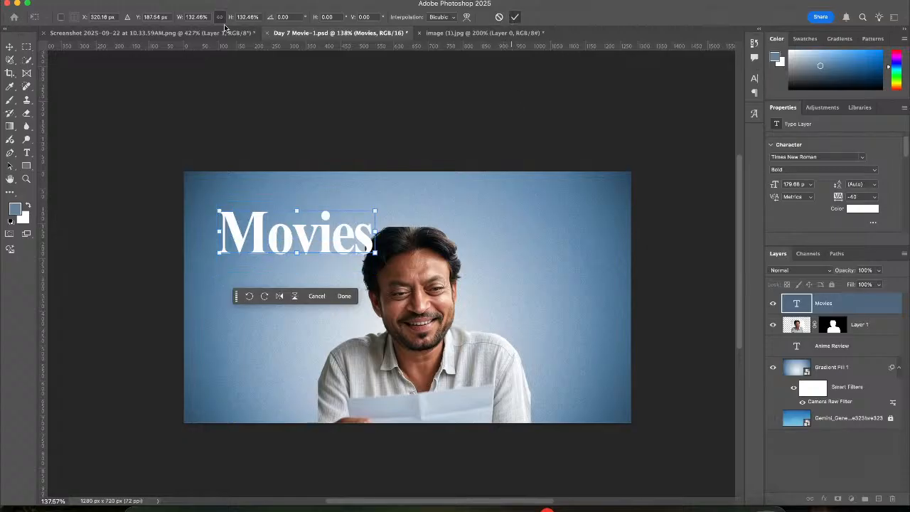
After checking the reference, enlarge "Movies" to about 205 pt near the canvas's upper-left corner and move its layer beneath the portrait layer
click(193, 34)
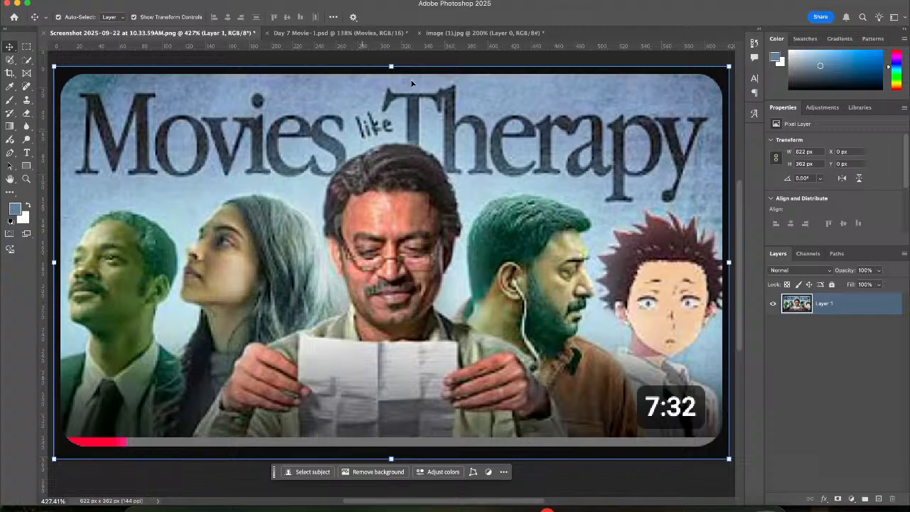
click(333, 33)
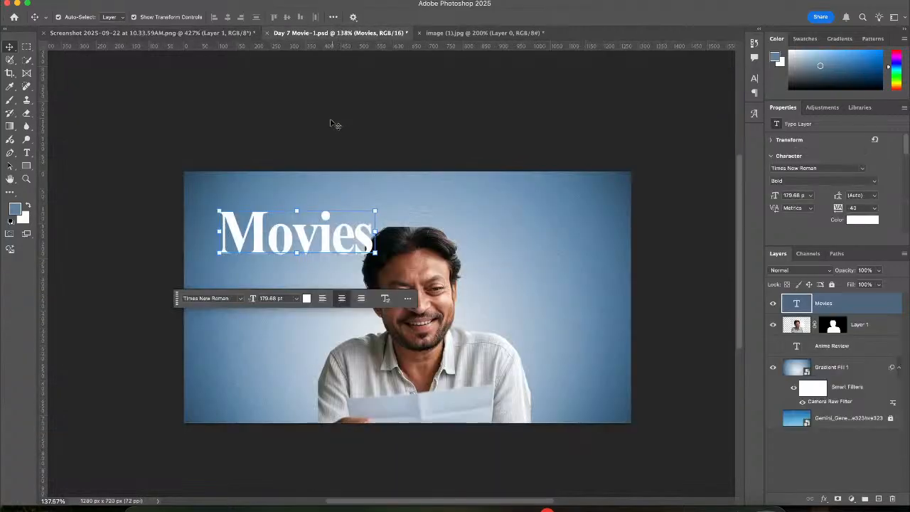
drag(376, 230, 345, 227)
key(Return)
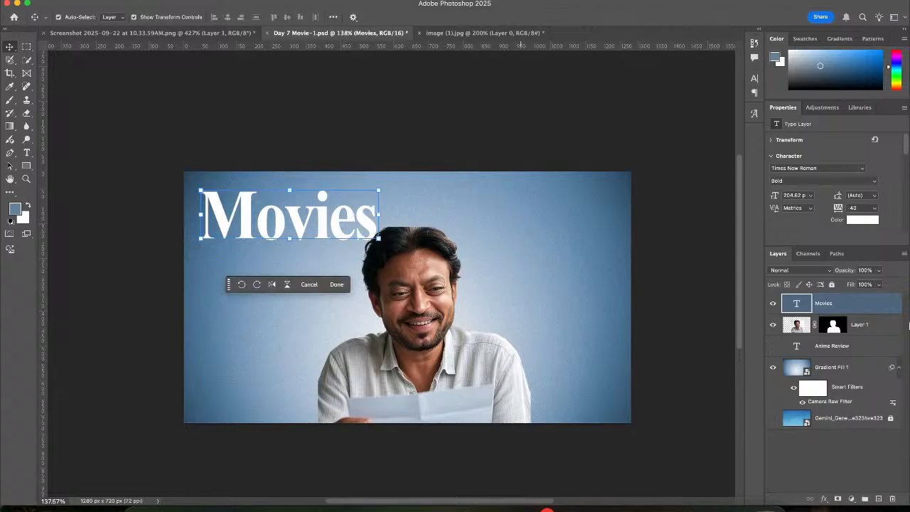
drag(863, 303, 868, 326)
shift+click(600, 227)
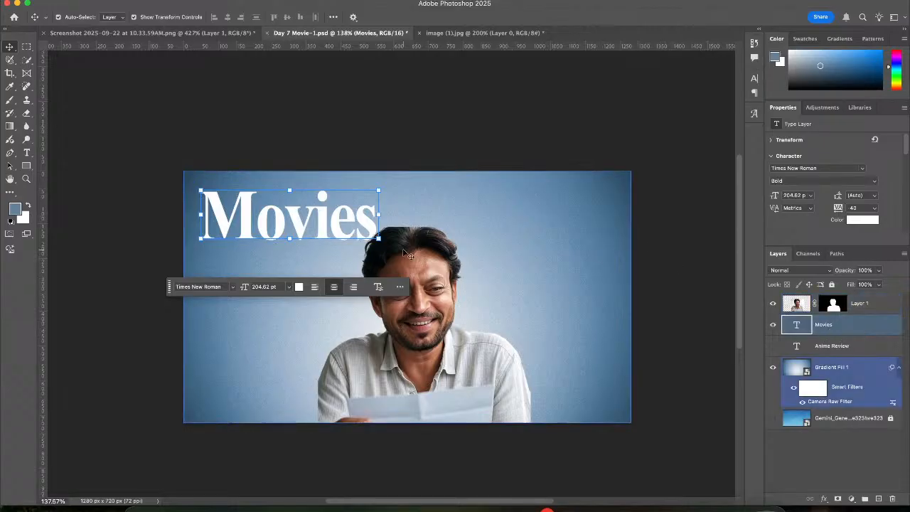
Duplicate the "Movies" title to the right of the portrait's head and replace the copy's text with "Threapy"
drag(334, 217, 572, 211)
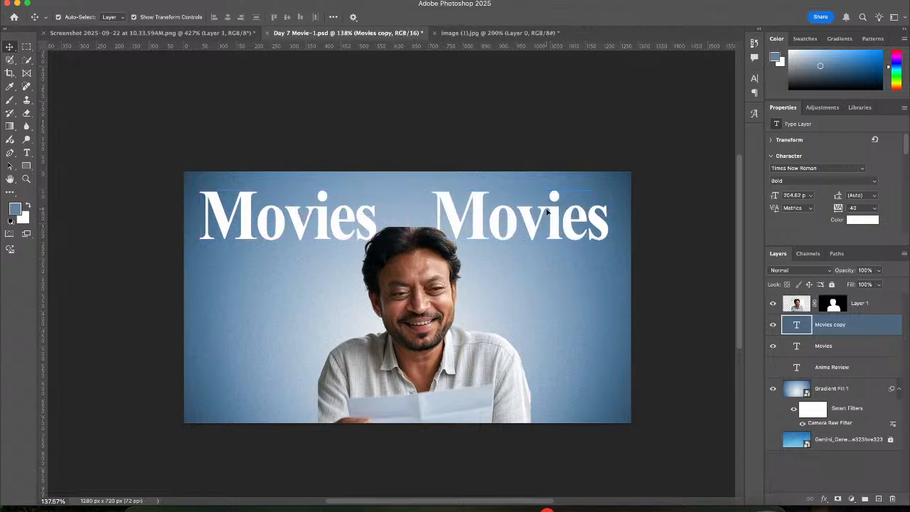
double_click(547, 211)
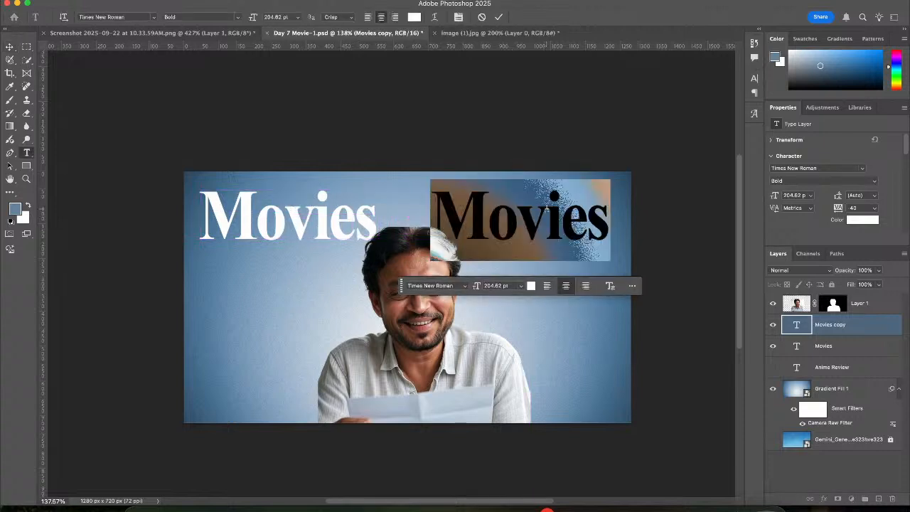
text(Threap)
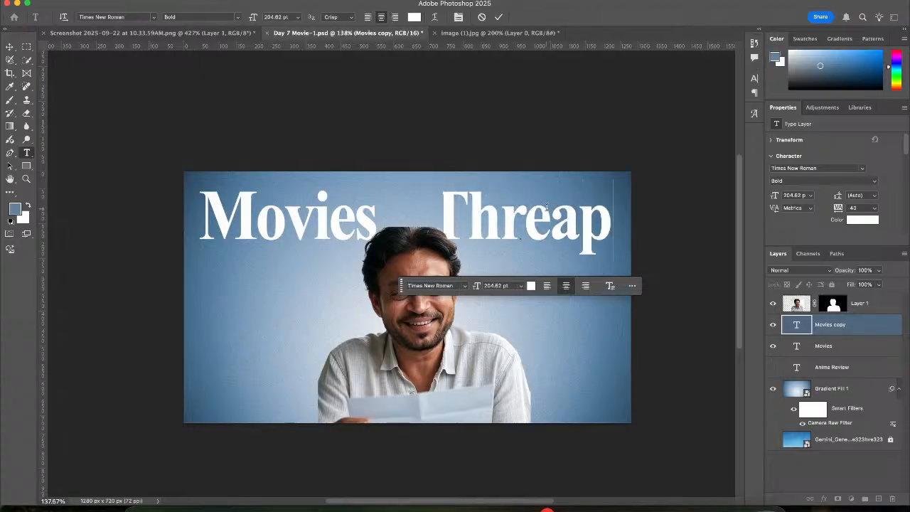
text(y)
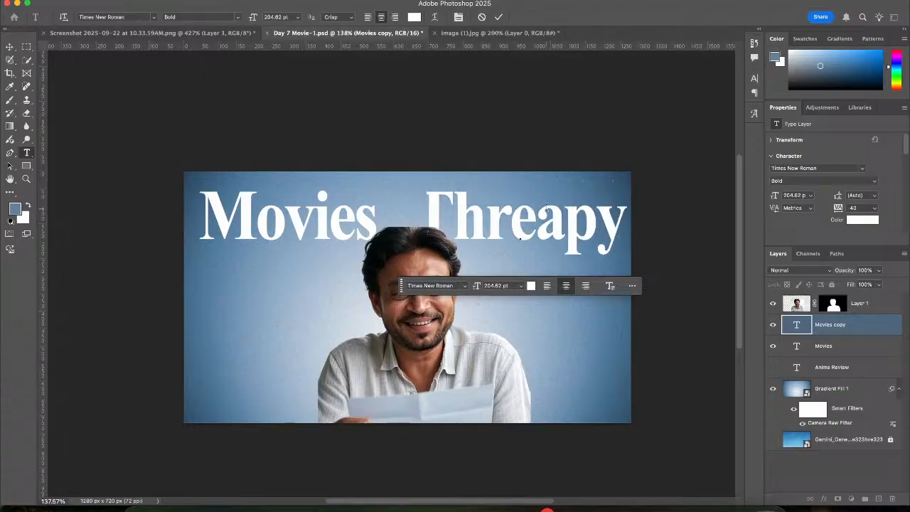
click(498, 17)
key(v)
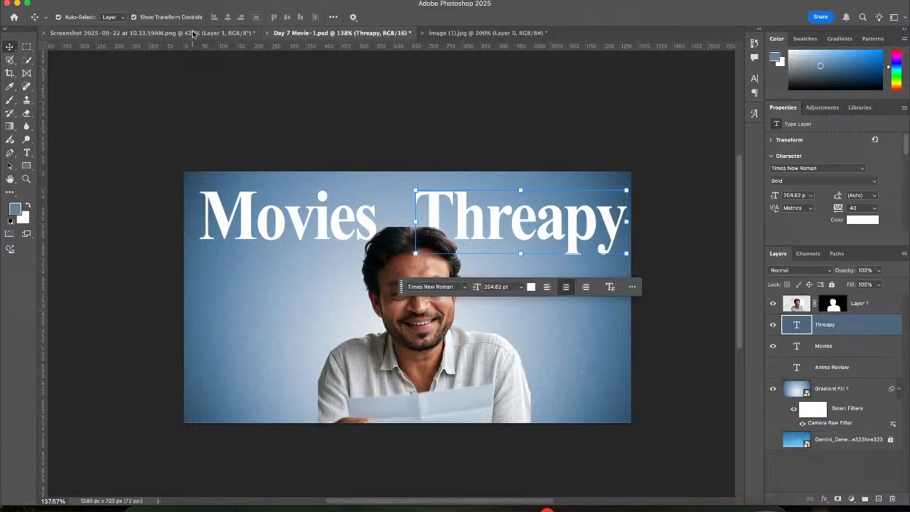
Check the spelling against the reference thumbnail and correct the "Threapy" title to "Therapy"
click(193, 34)
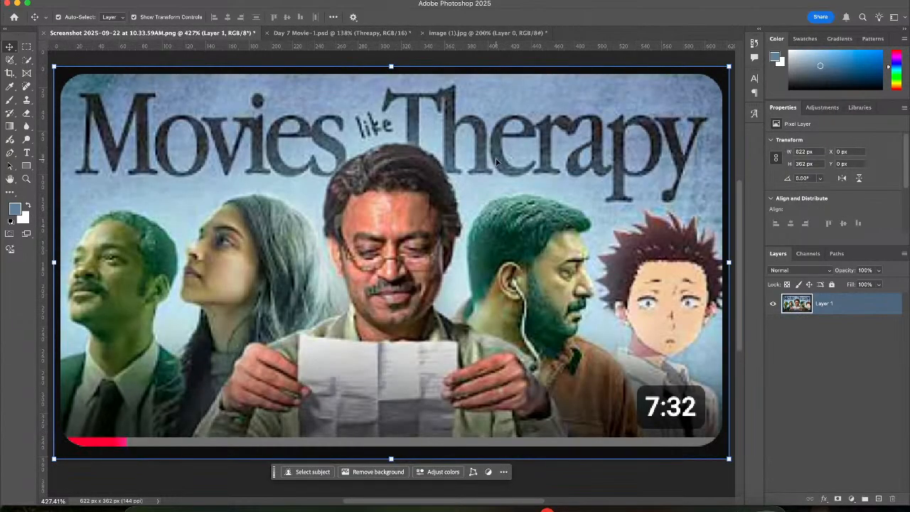
click(489, 34)
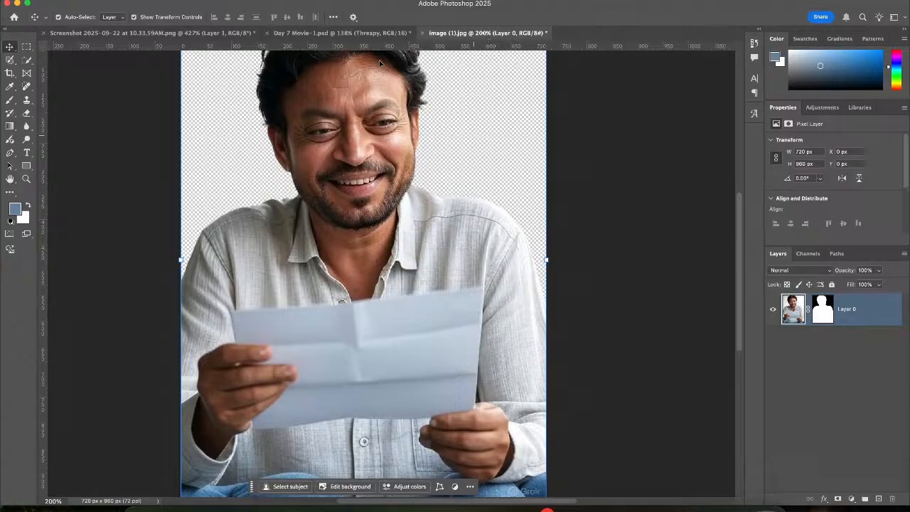
click(354, 33)
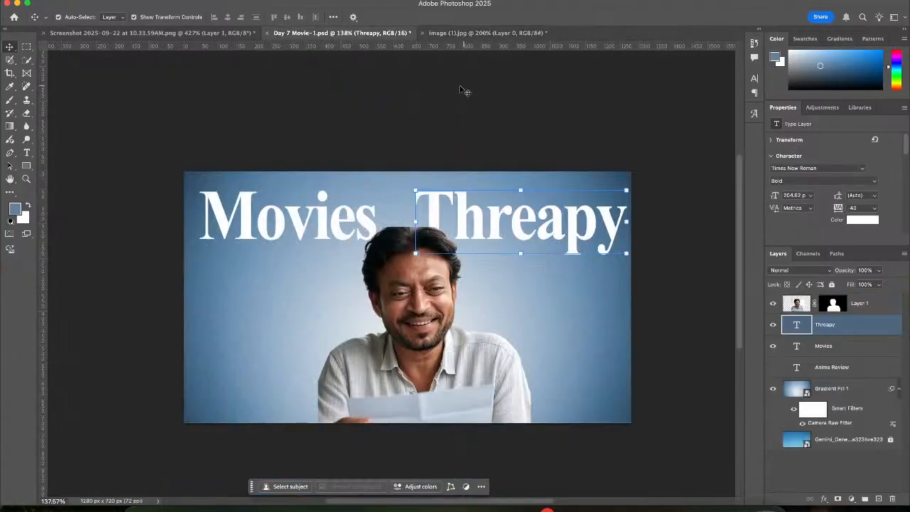
double_click(529, 211)
click(535, 217)
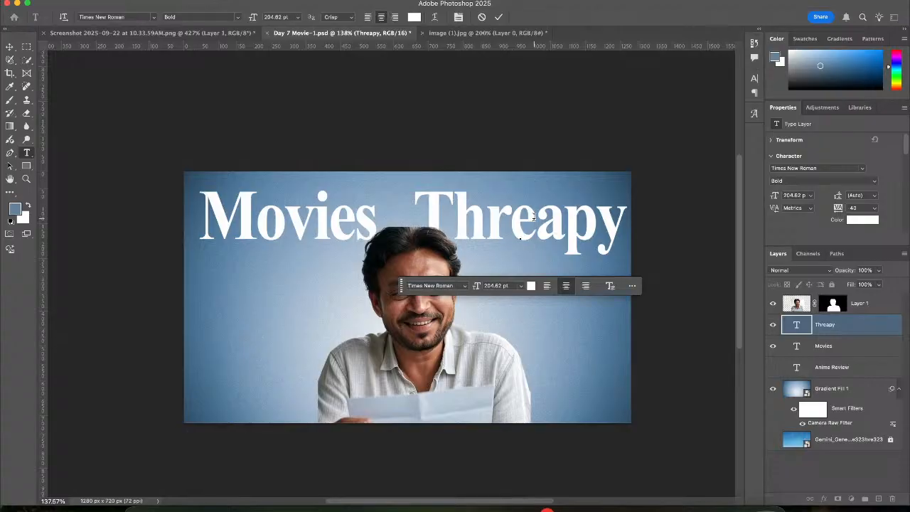
key(BackSpace)
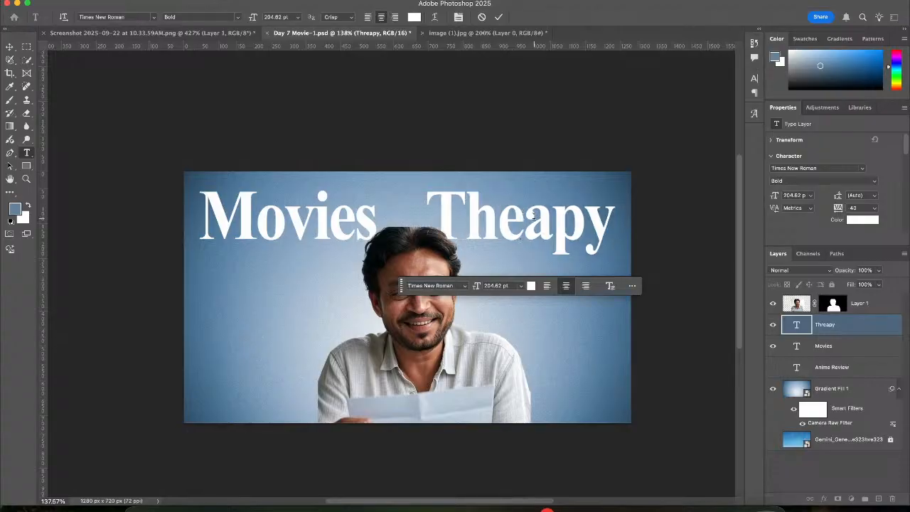
text(r)
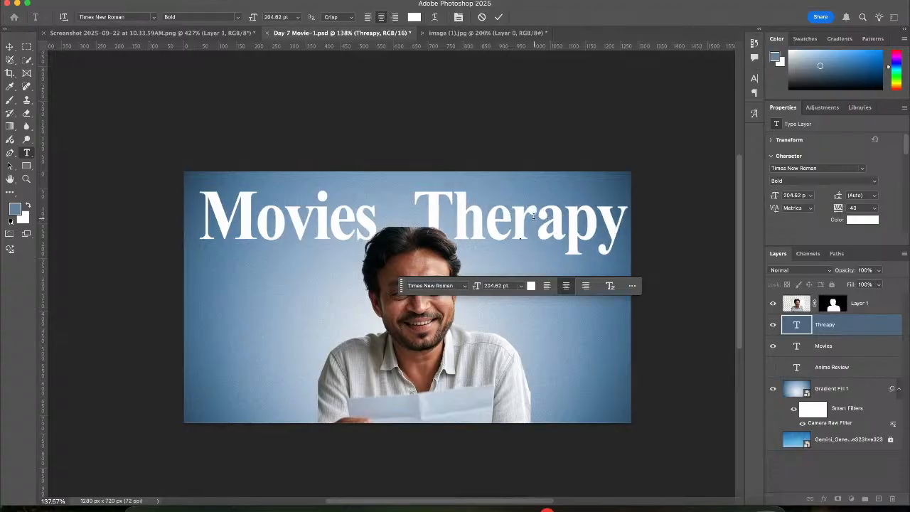
click(498, 18)
key(v)
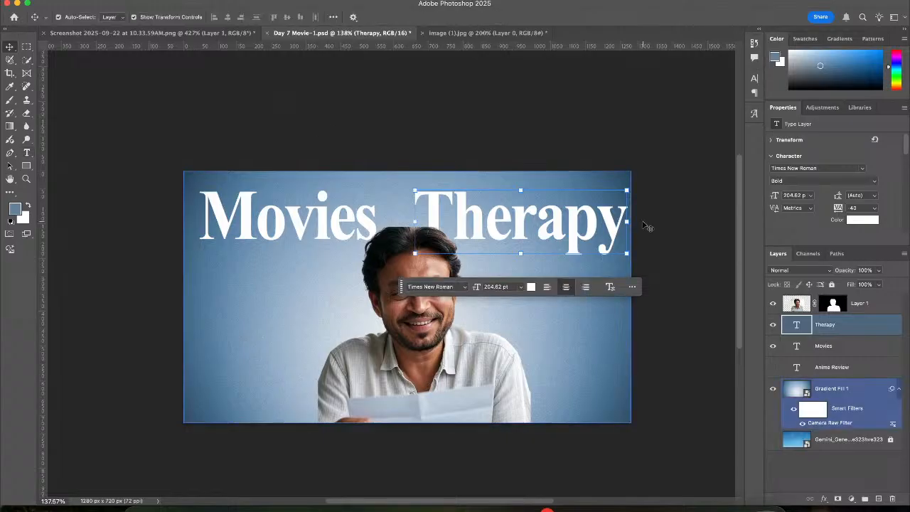
Change the "Therapy" title's text color to dark gray 232323
click(530, 286)
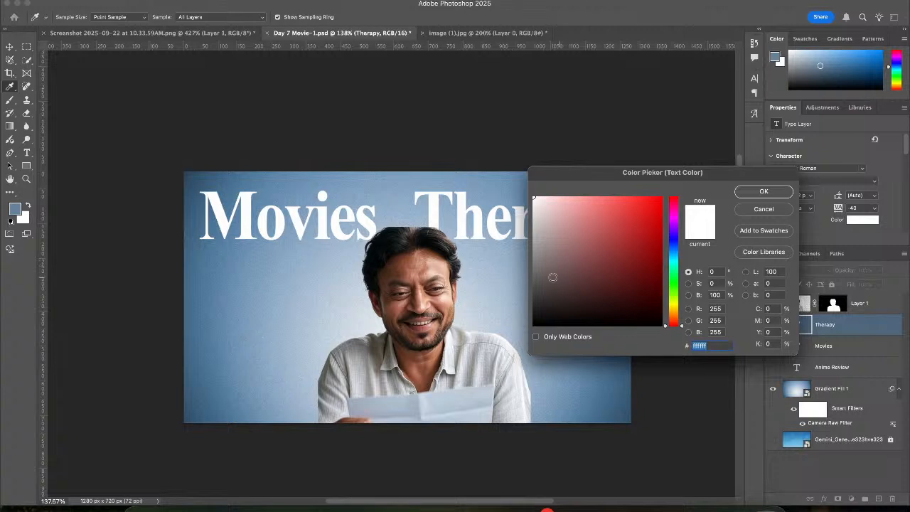
drag(553, 276, 507, 310)
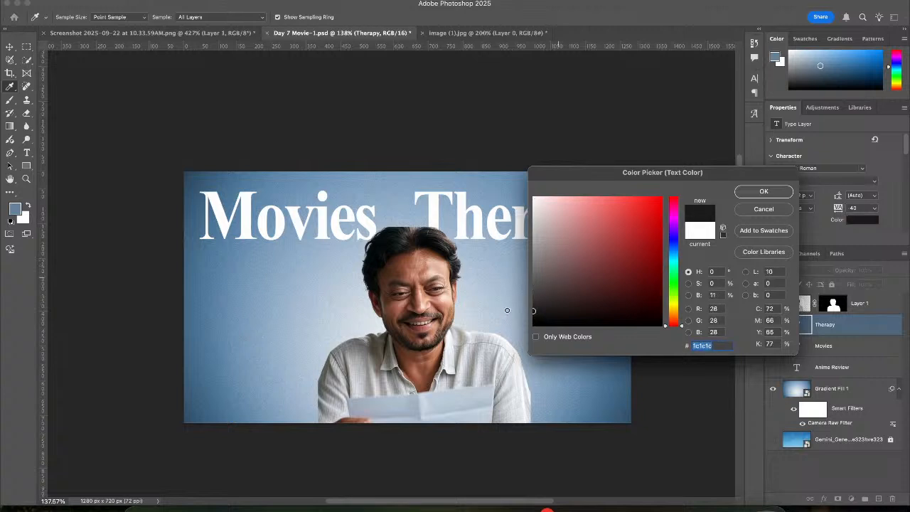
click(547, 314)
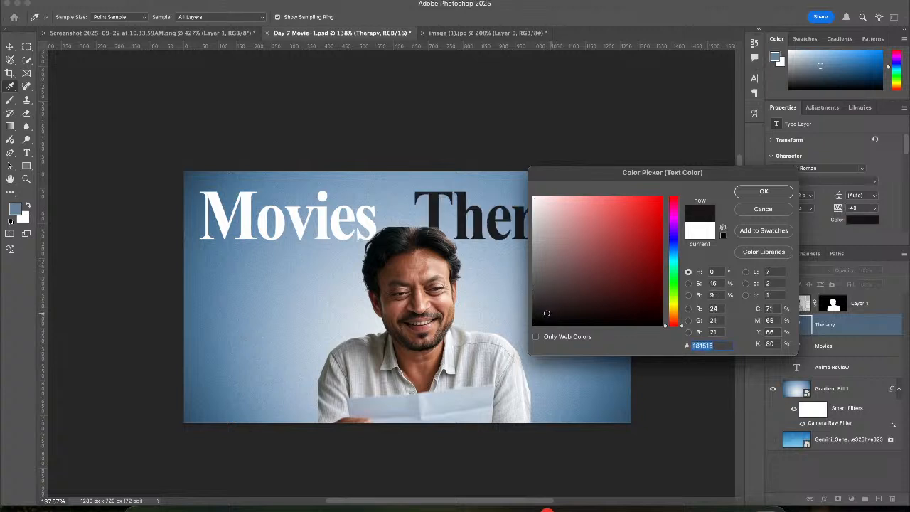
mouse_move(546, 314)
mouse_down()
mouse_move(527, 316)
mouse_move(530, 309)
mouse_up()
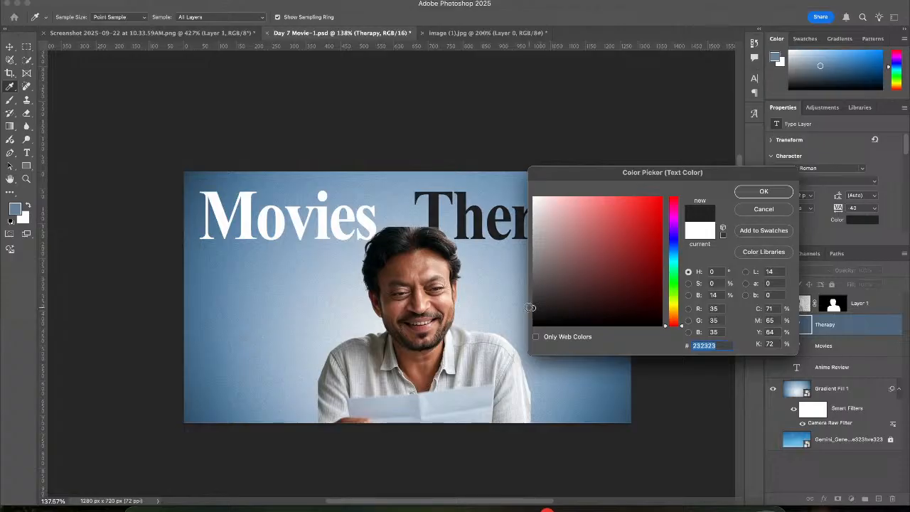
click(773, 193)
Set the "Movies" title's text color to the matching dark gray 232323
shift+click(341, 223)
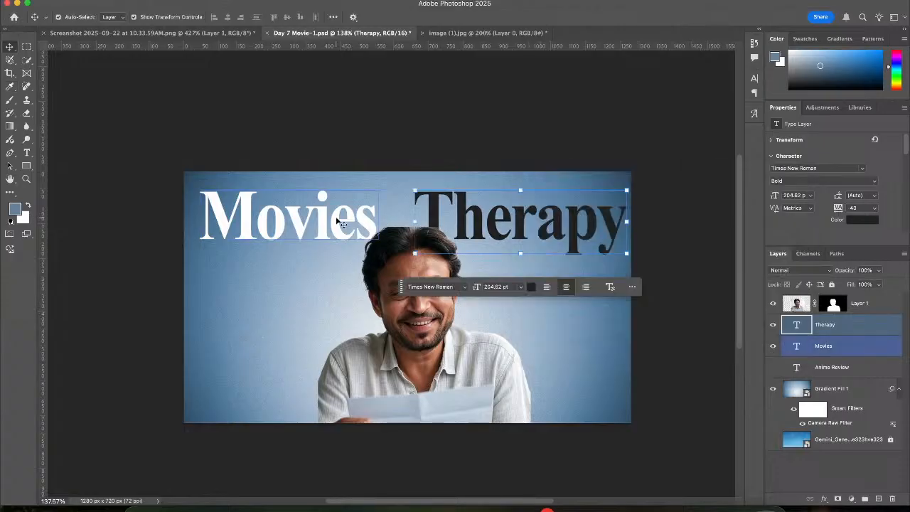
click(341, 223)
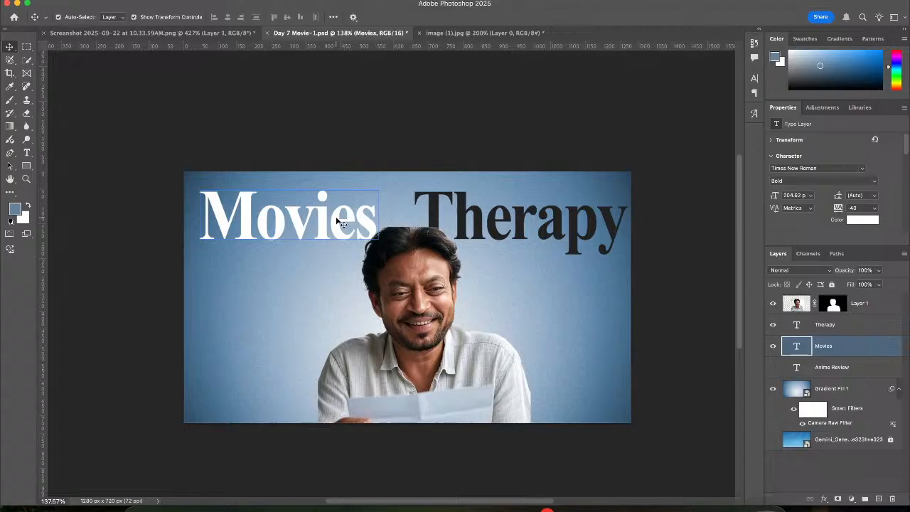
click(862, 221)
text(232323)
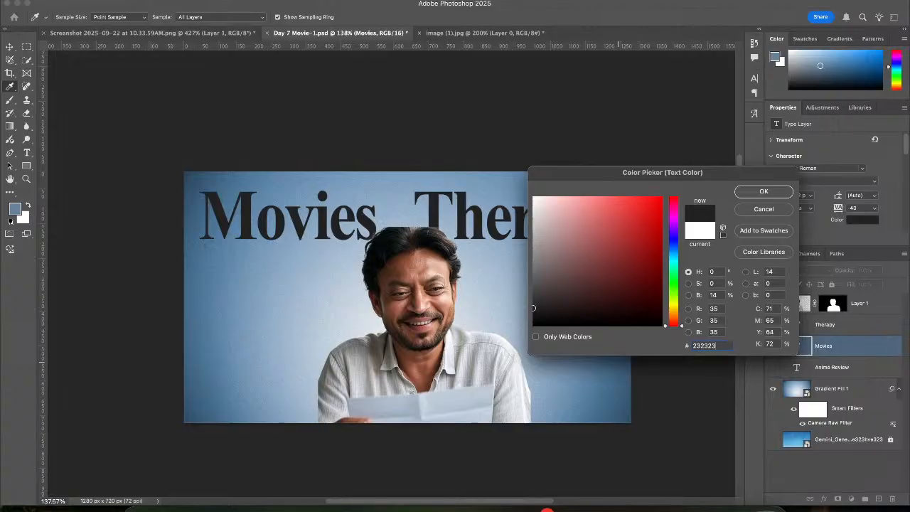
key(Return)
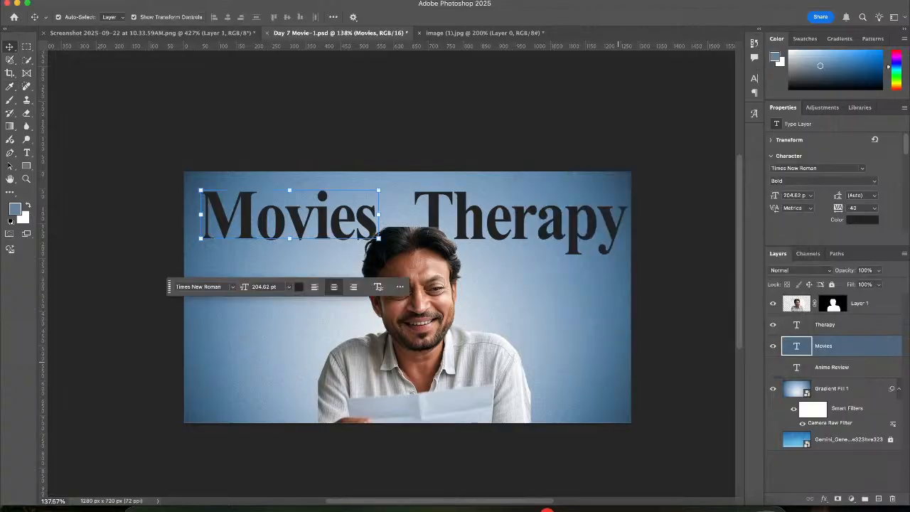
Move "Movies" slightly right and "Therapy" slightly left to narrow the gap above the portrait's head, and deselect the titles
click(389, 139)
click(338, 214)
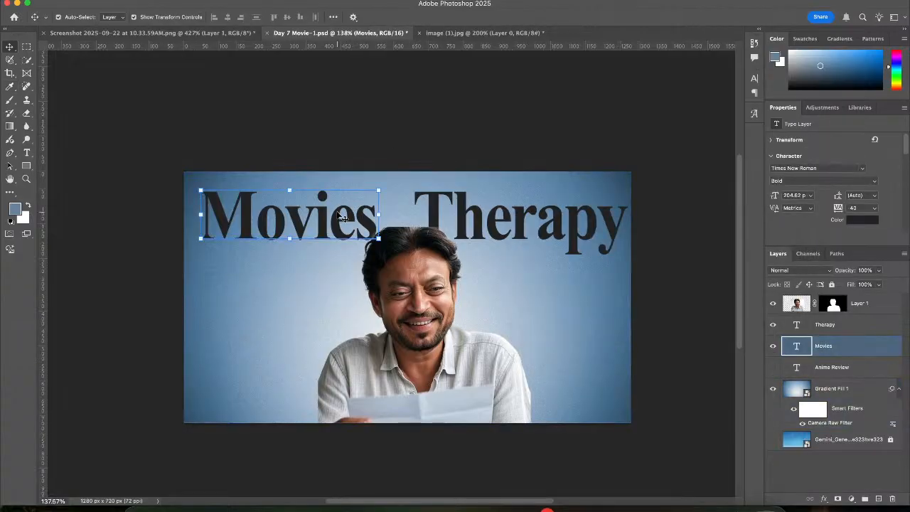
drag(338, 214, 343, 214)
click(566, 218)
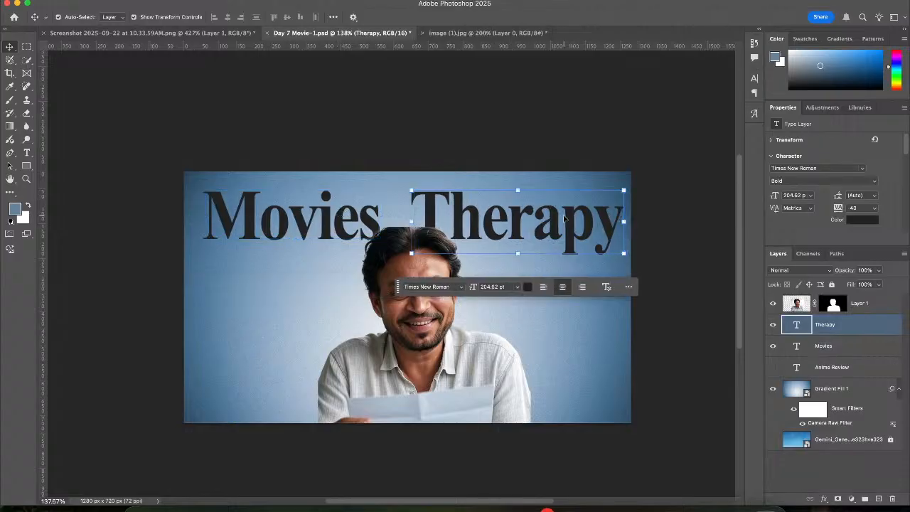
key(shift+Left)
key(shift+Left)
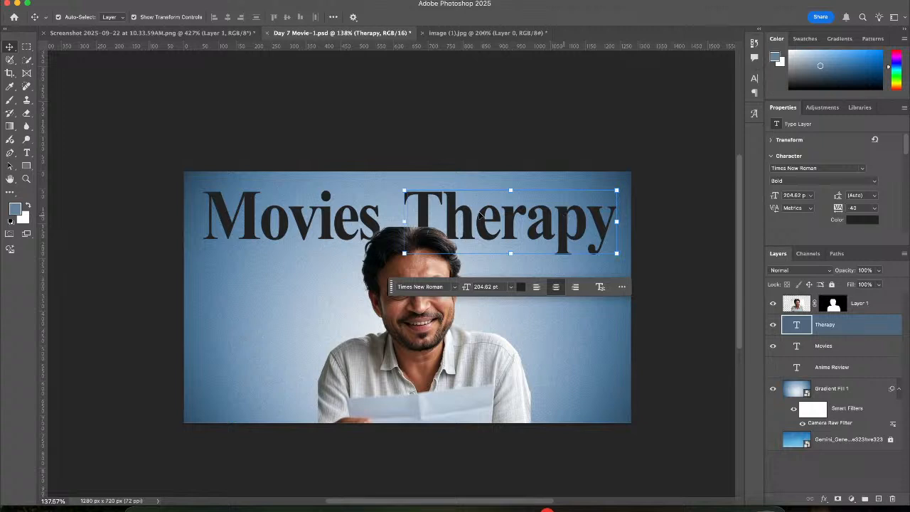
click(393, 161)
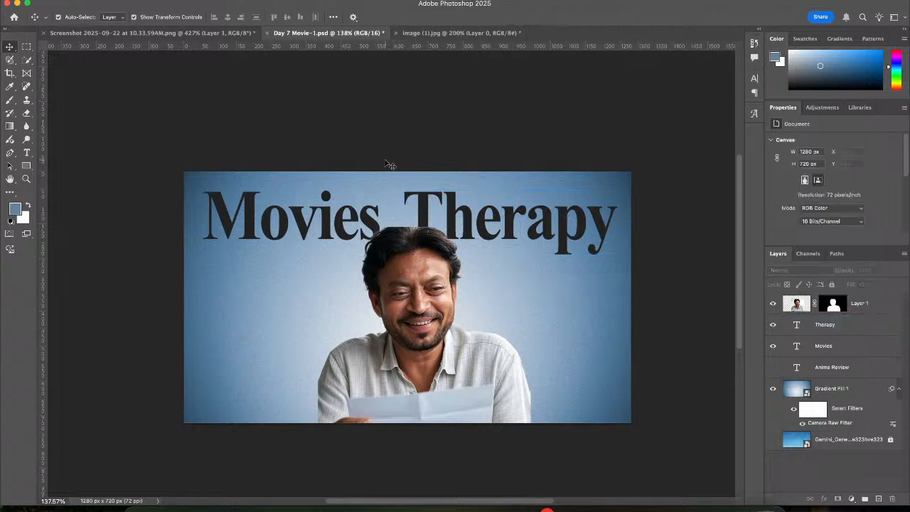
Add a separate 25 pt text layer reading "Like" on the empty background to the left of the portrait
key(t)
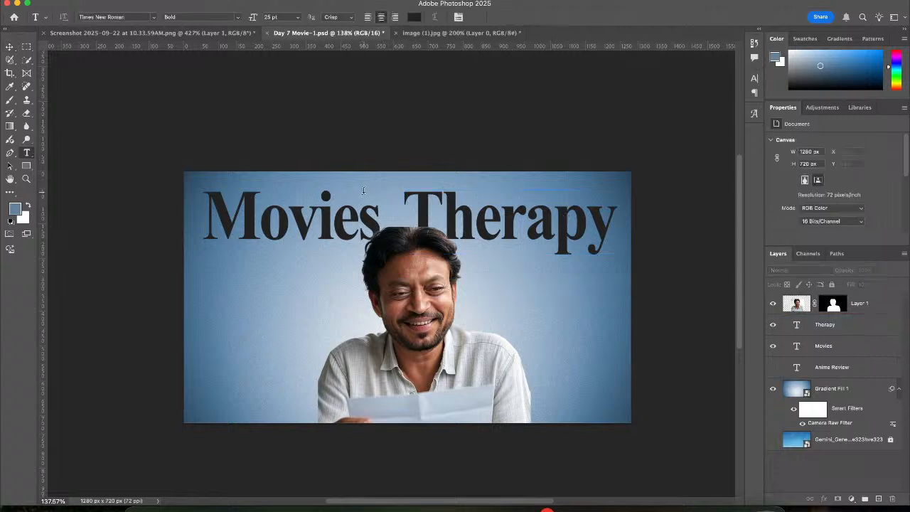
click(364, 190)
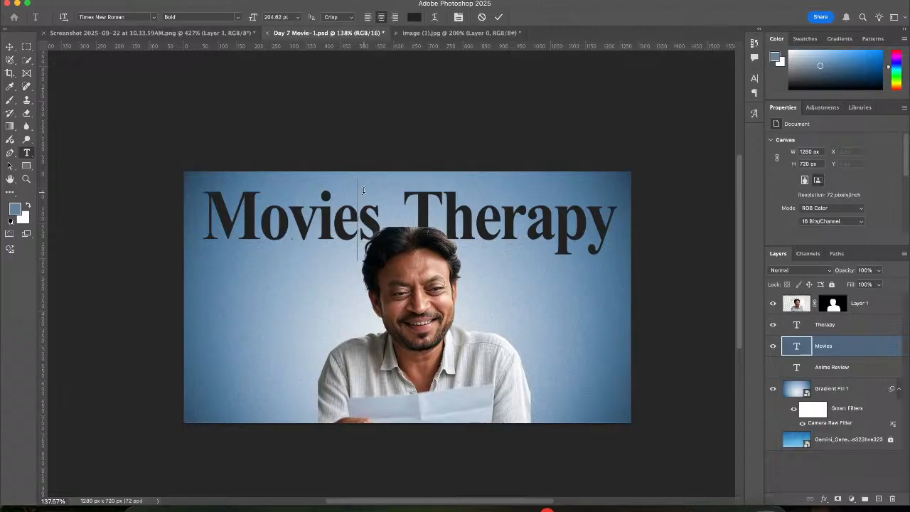
click(500, 17)
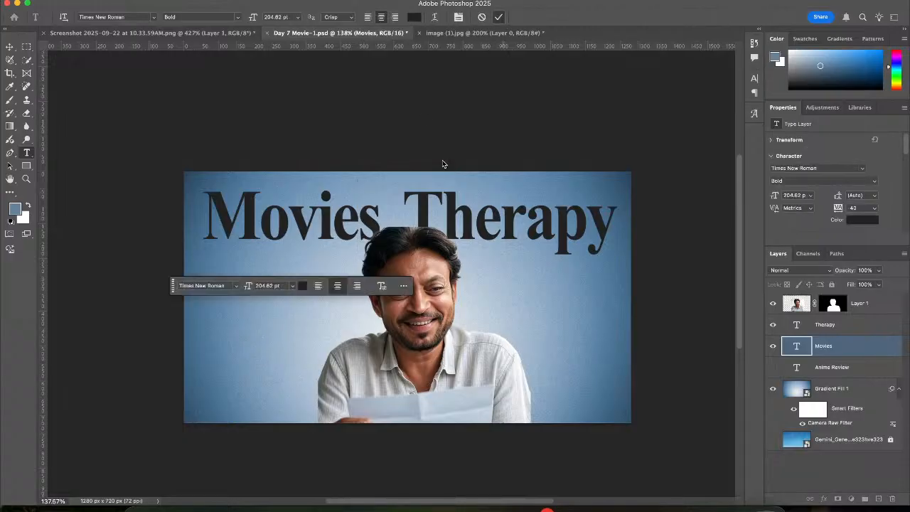
click(279, 326)
text(Lik)
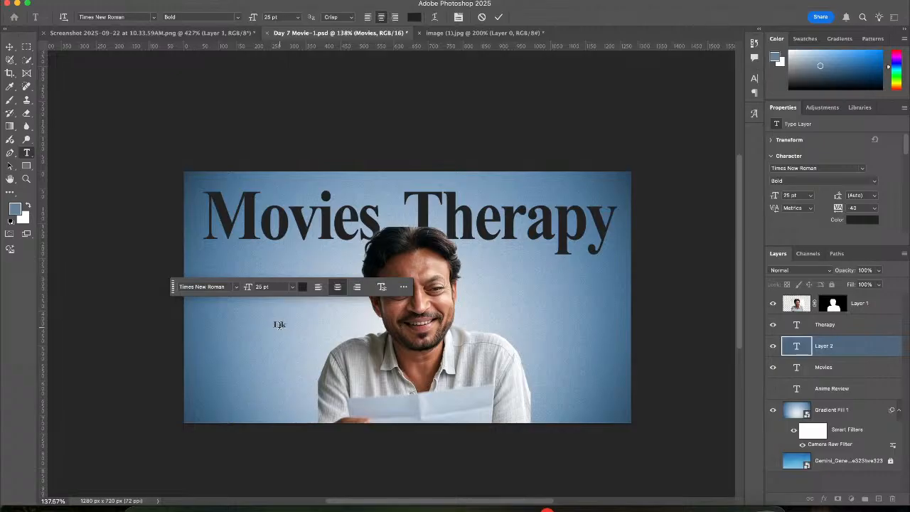
text(e)
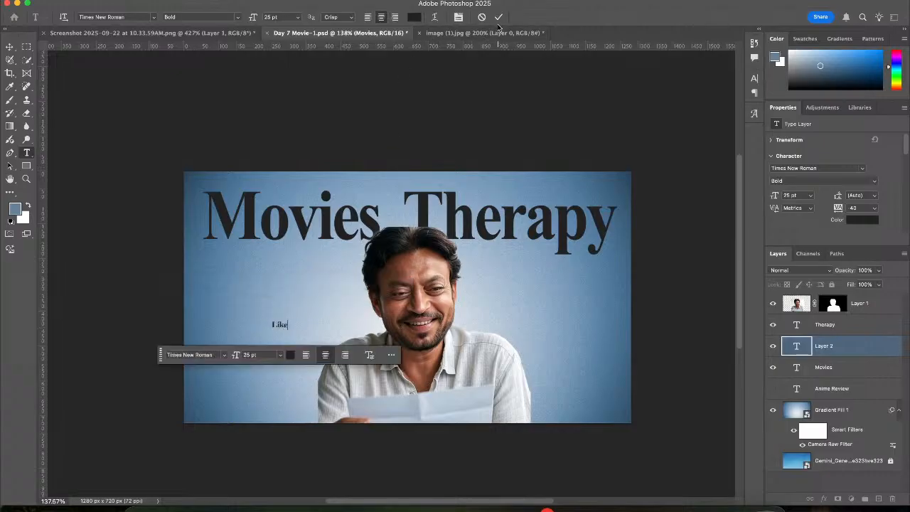
click(499, 21)
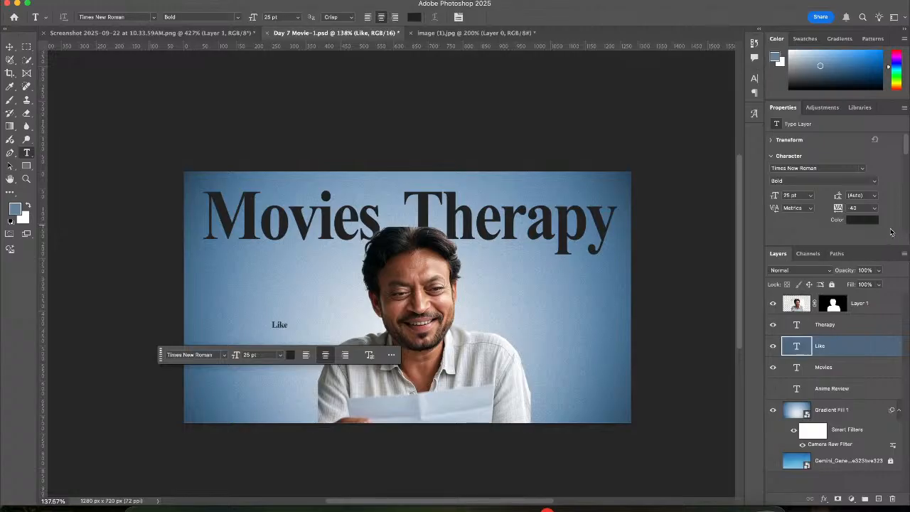
Select the word "Like" and change its font to Comic Sans MS Regular
click(833, 167)
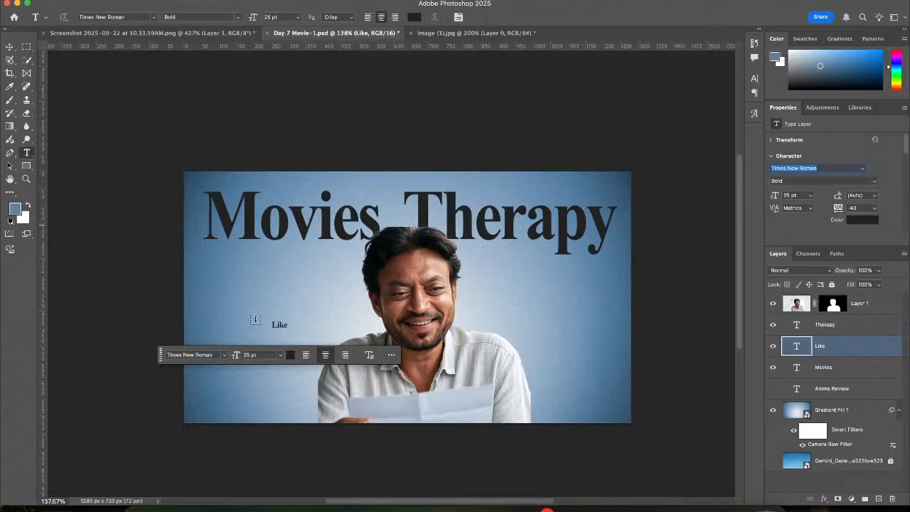
scroll(256, 320, up, 1)
scroll(255, 319, up, 6)
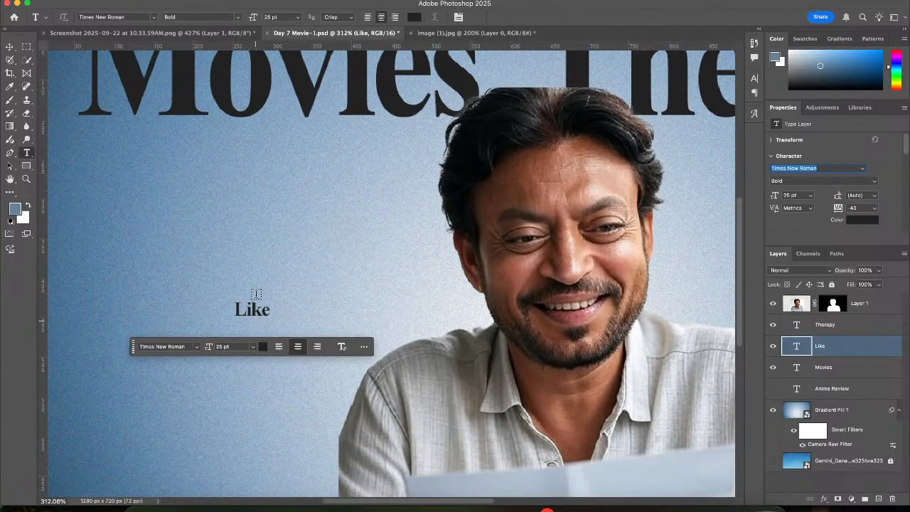
double_click(251, 306)
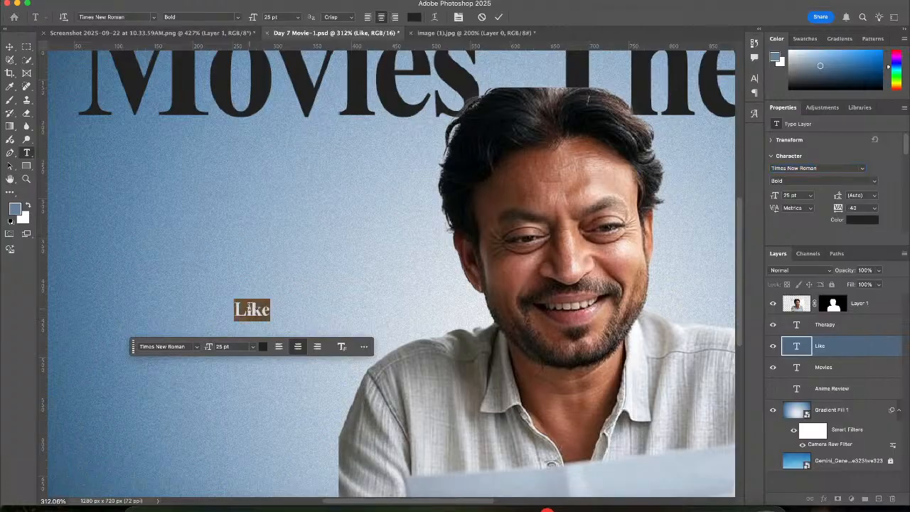
click(818, 167)
text(omi)
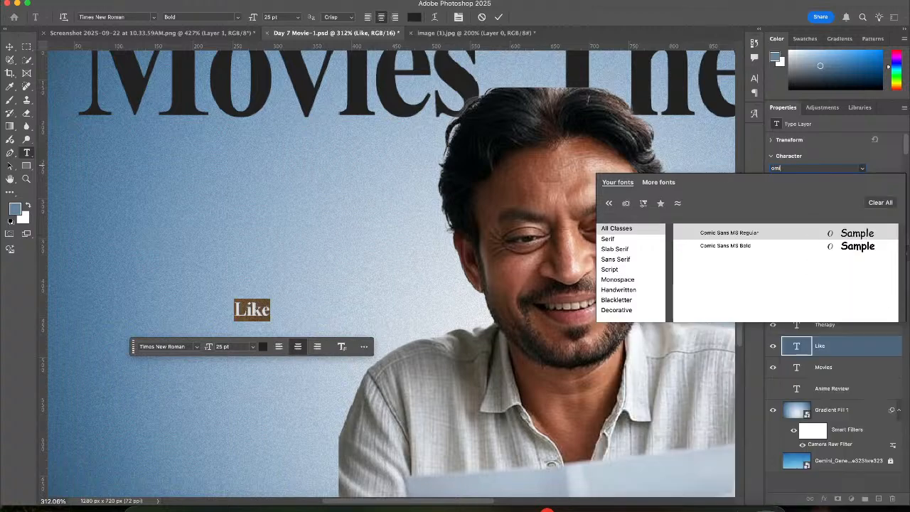
click(850, 232)
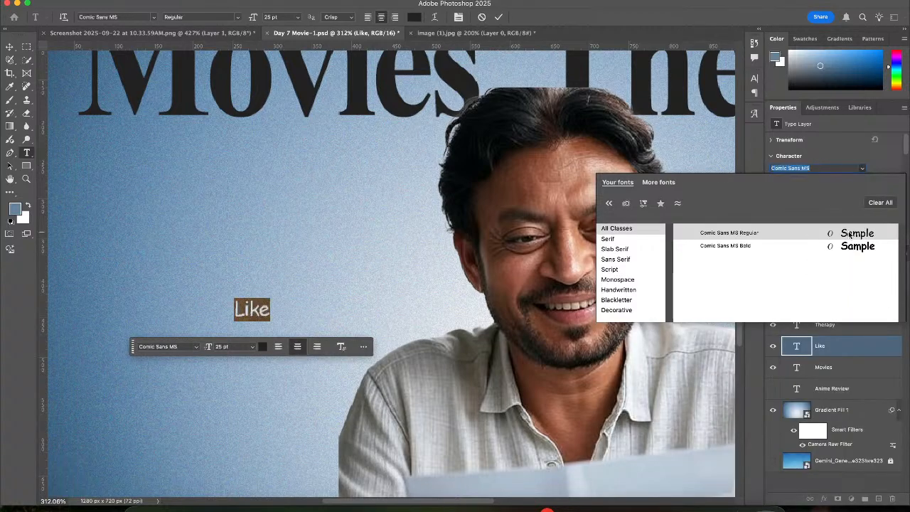
Try Small Caps on the "Like" text and turn it back off
scroll(872, 235, down, 8)
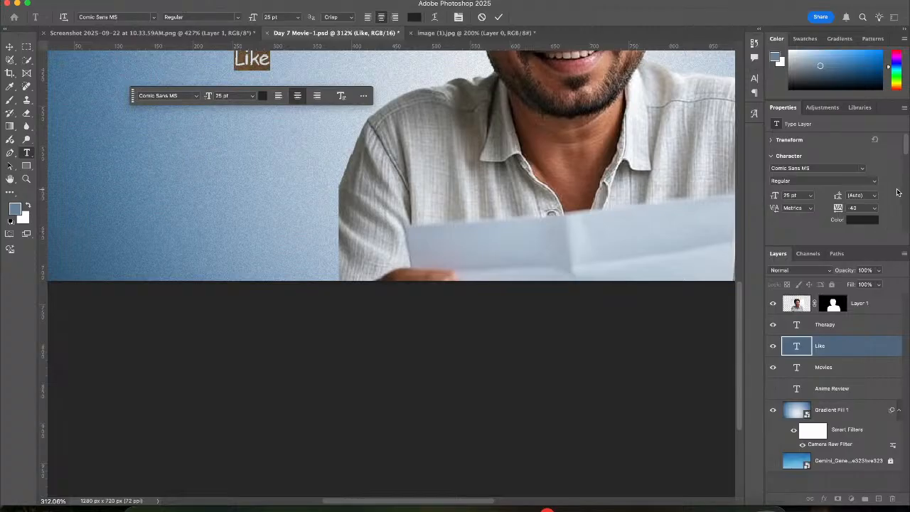
scroll(898, 192, down, 2)
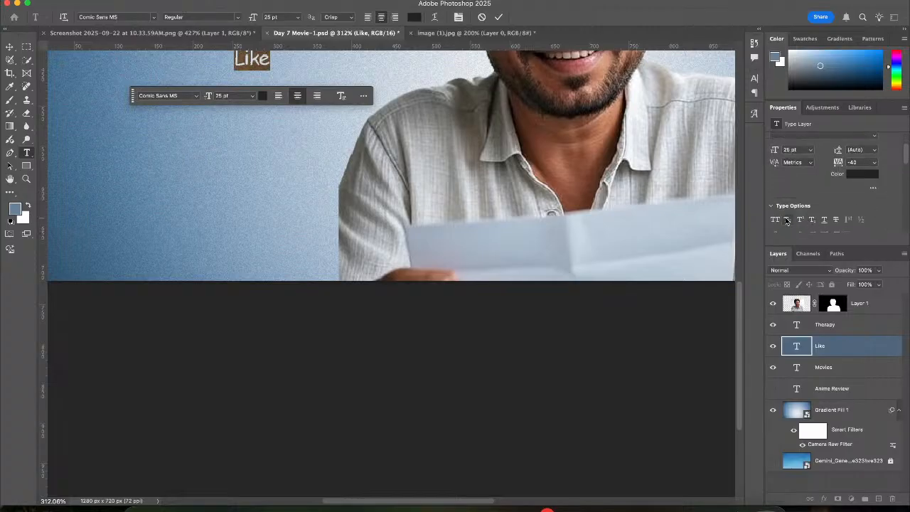
scroll(795, 213, down, 1)
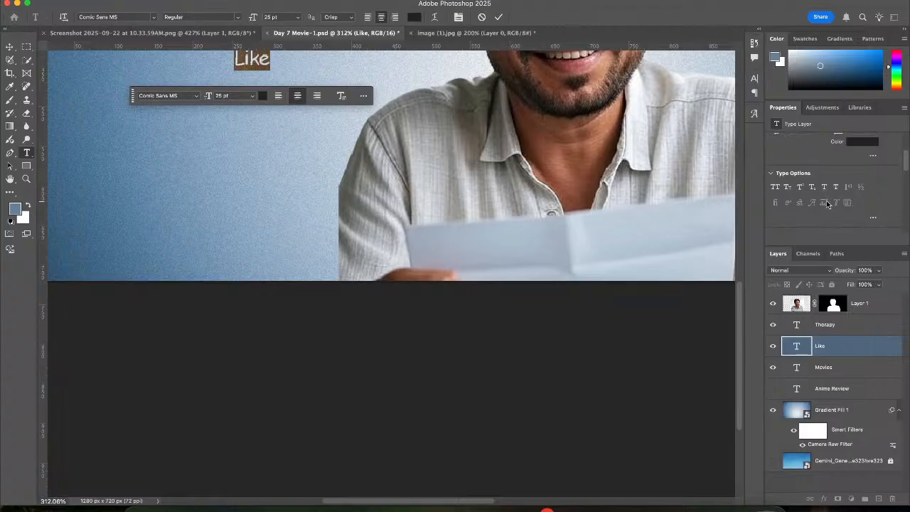
click(791, 190)
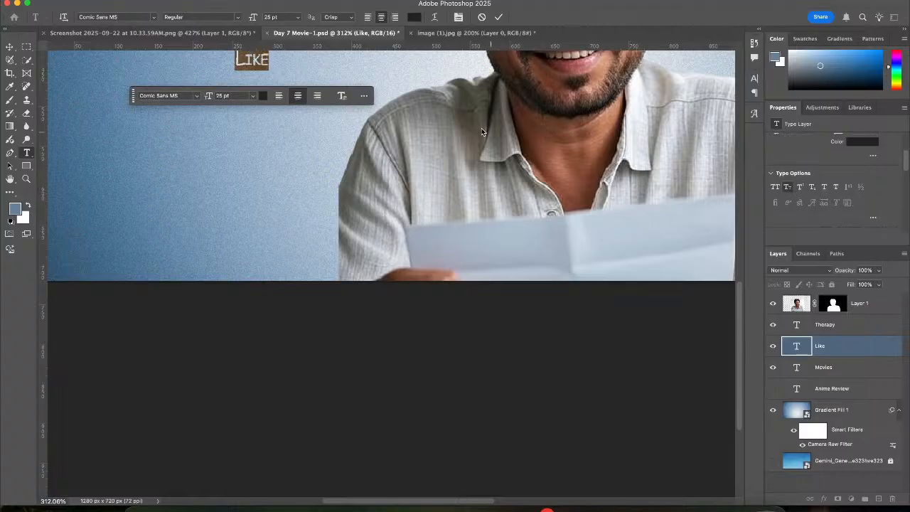
click(790, 190)
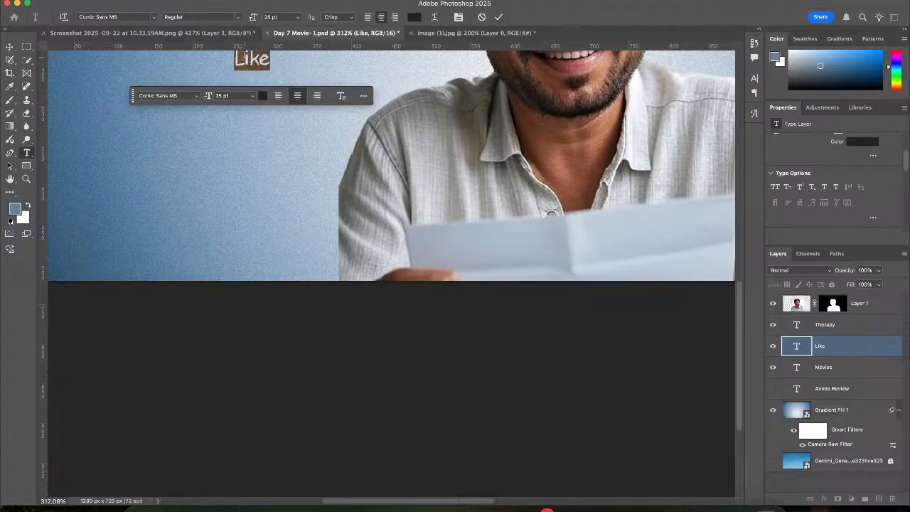
Retype the selected word as lowercase "like" and set its font style to Comic Sans MS Bold
text(like)
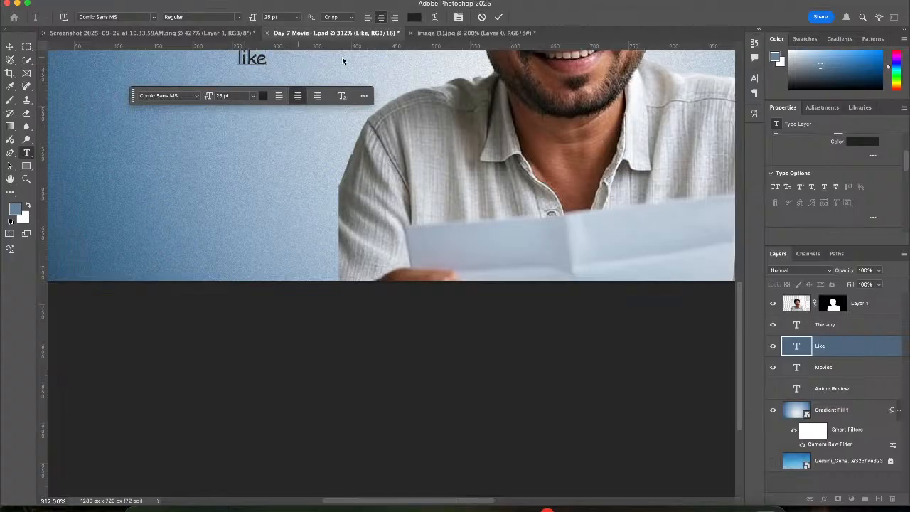
click(498, 17)
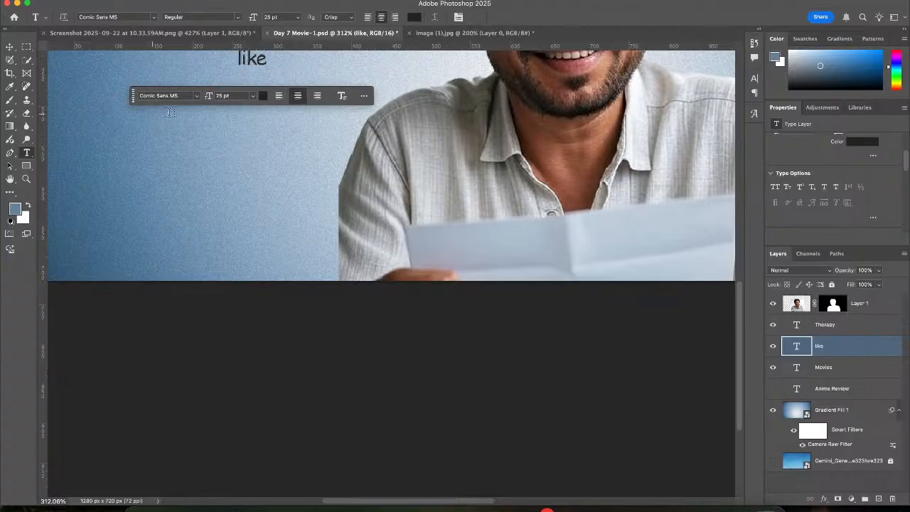
click(198, 97)
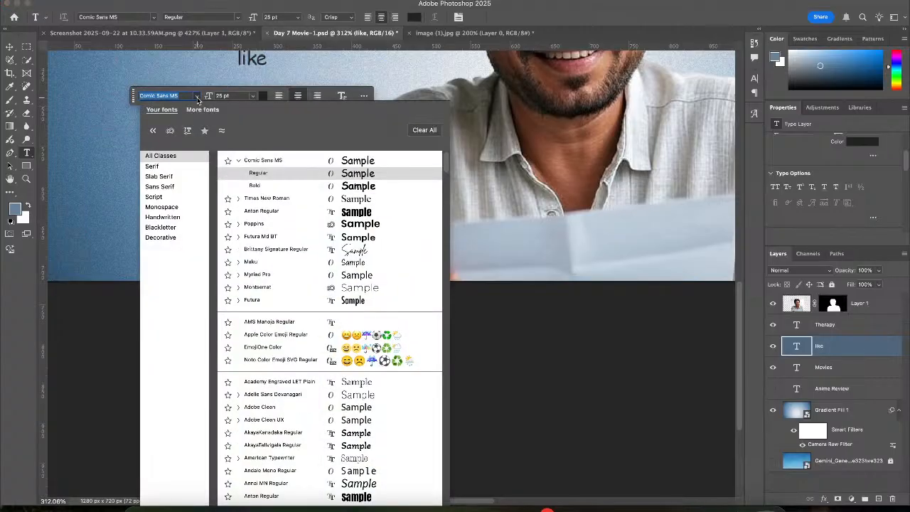
click(356, 185)
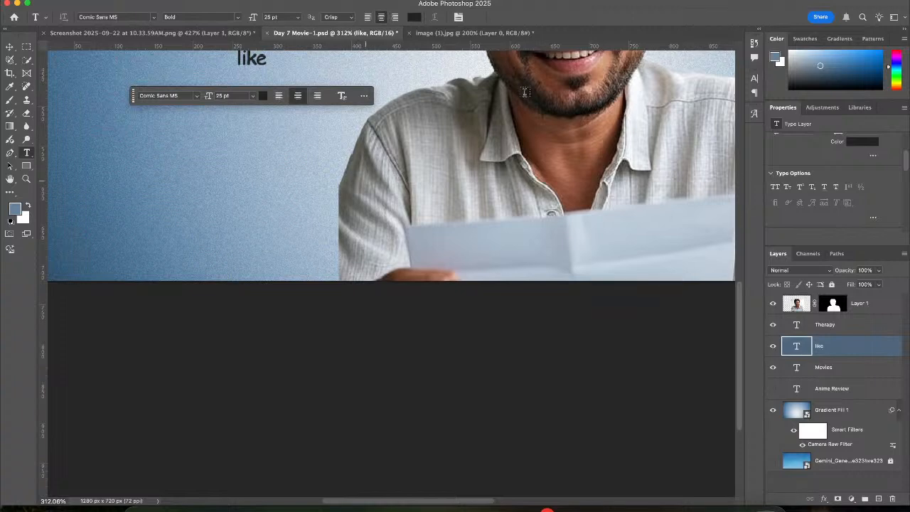
Move the "like" text up into the gap between "Movies" and "Therapy" above the portrait's head
click(10, 46)
scroll(254, 122, up, 5)
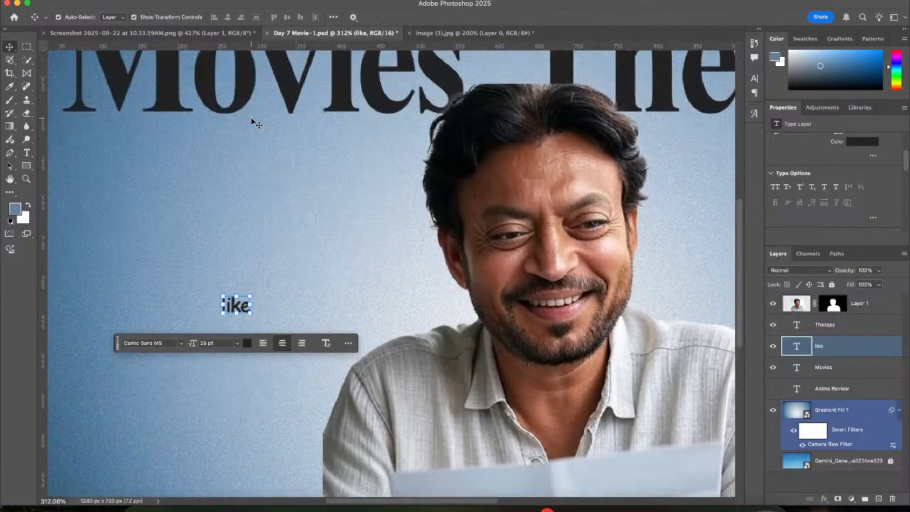
drag(237, 296, 495, 59)
scroll(494, 67, up, 5)
scroll(494, 67, right, 4)
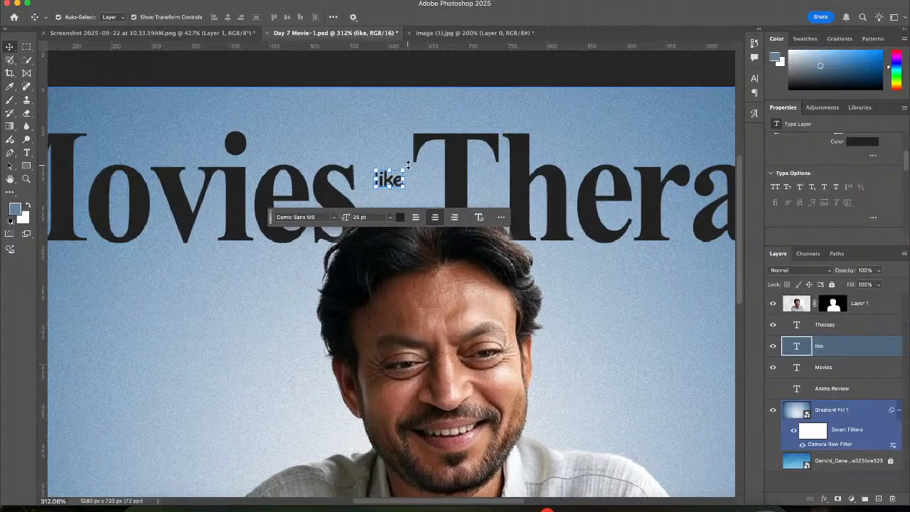
Enlarge "like" to about 176% and tilt it counter-clockwise by about 10 degrees
drag(410, 165, 428, 178)
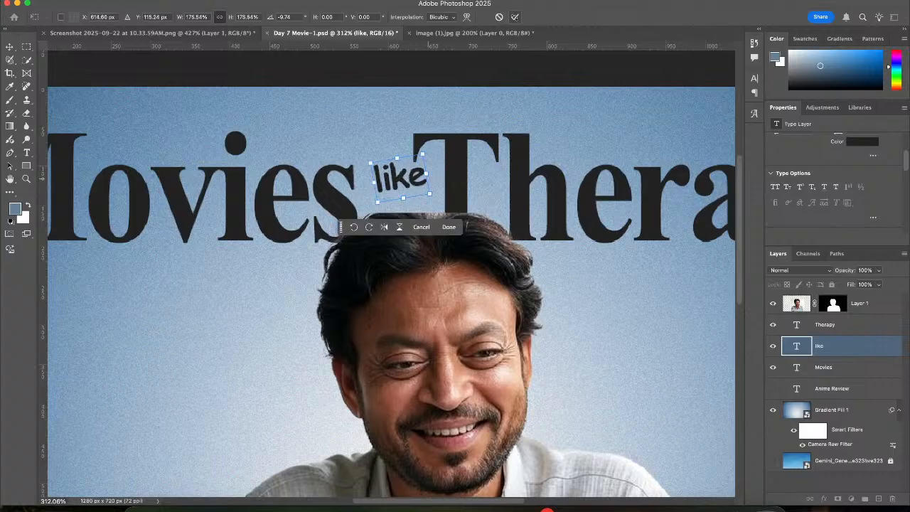
click(515, 16)
click(365, 141)
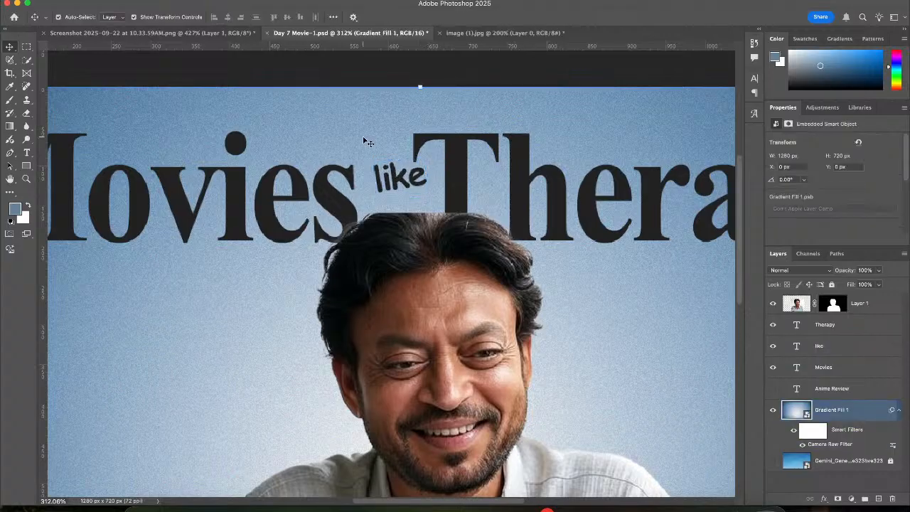
Compare the layout with the reference thumbnail screenshot, and set the "Movies" title's font size to 203 pt
key(super+minus)
key(super+minus)
key(super+minus)
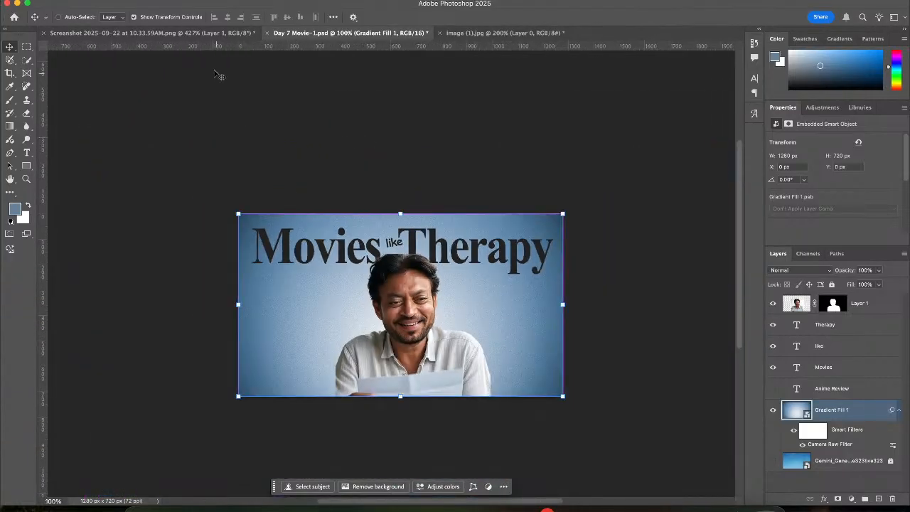
click(177, 32)
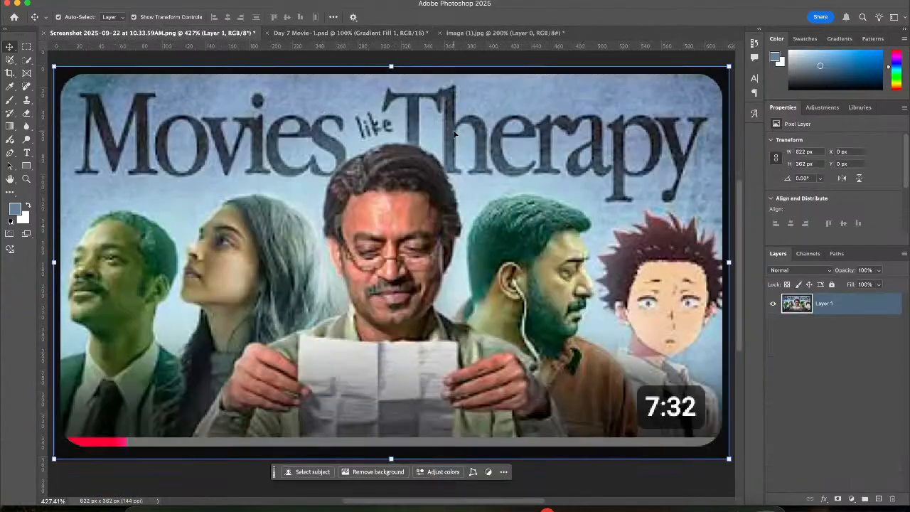
click(315, 34)
click(330, 260)
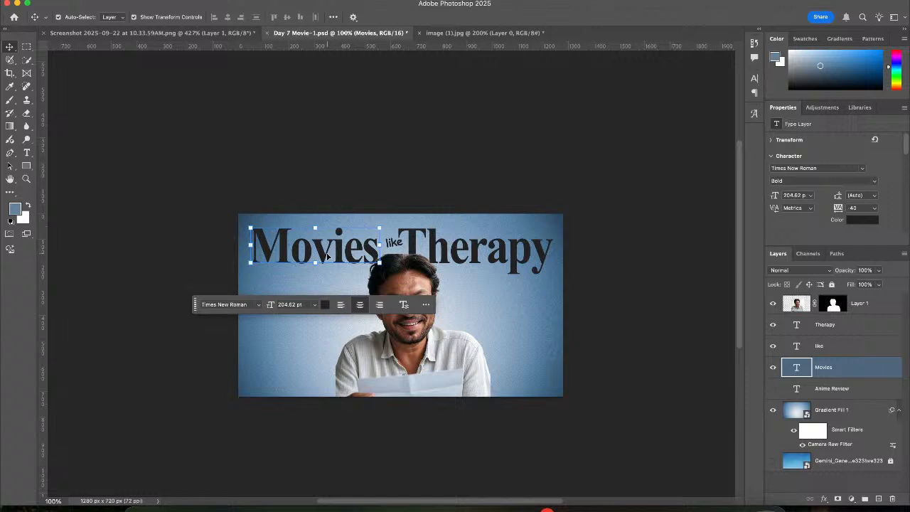
click(297, 306)
text(203)
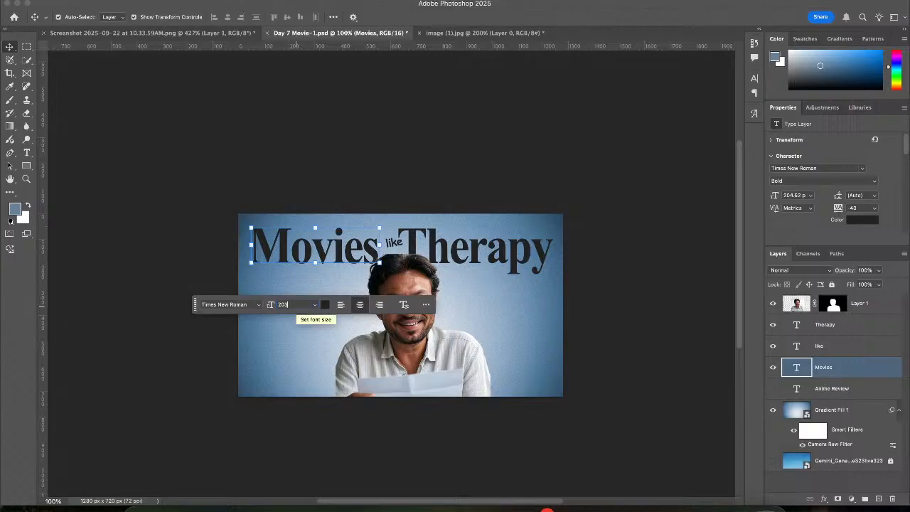
key(Return)
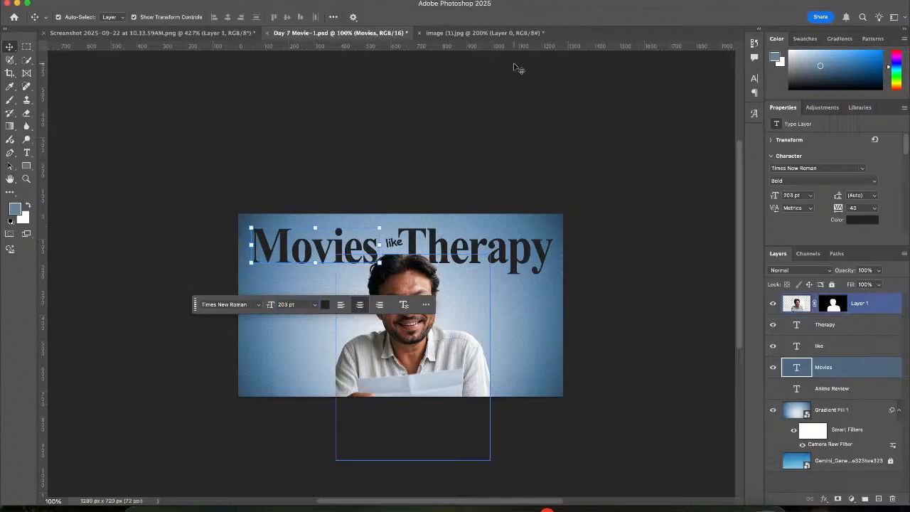
Set the "Therapy" title's font size to 203 pt and deselect it
click(512, 257)
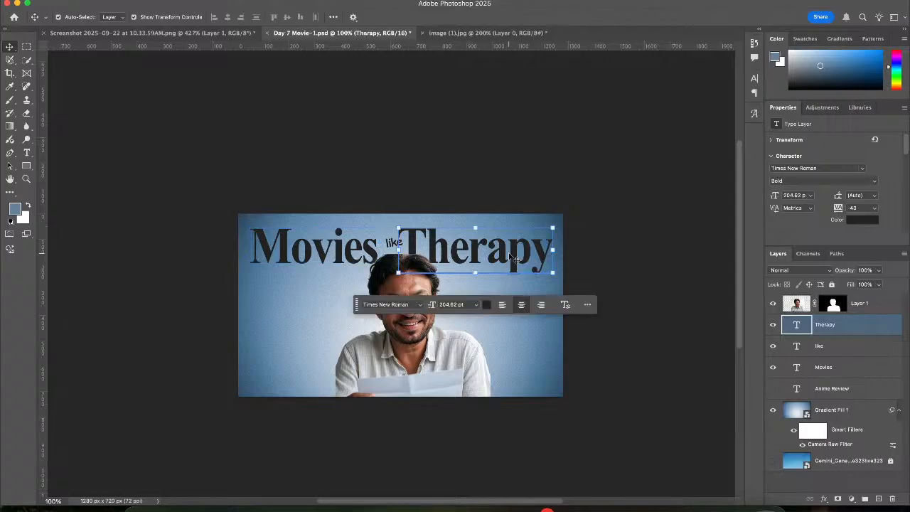
click(451, 303)
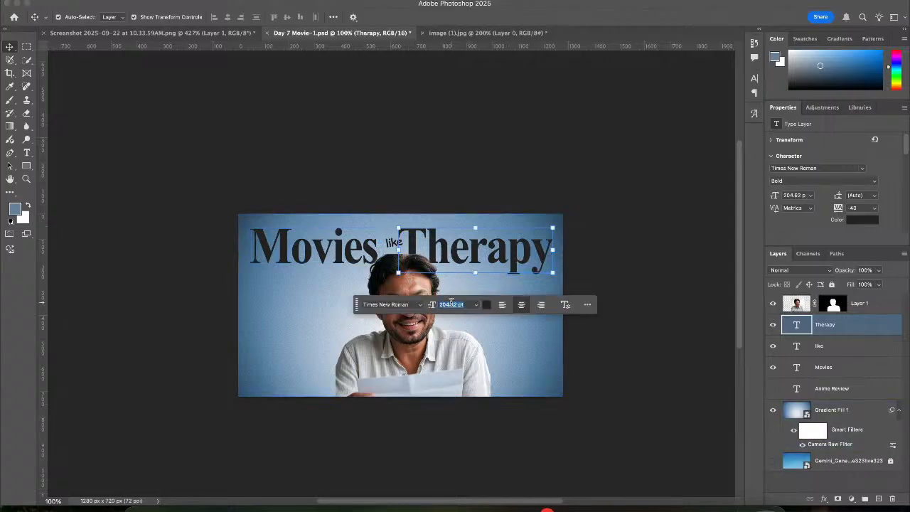
text(203)
key(Return)
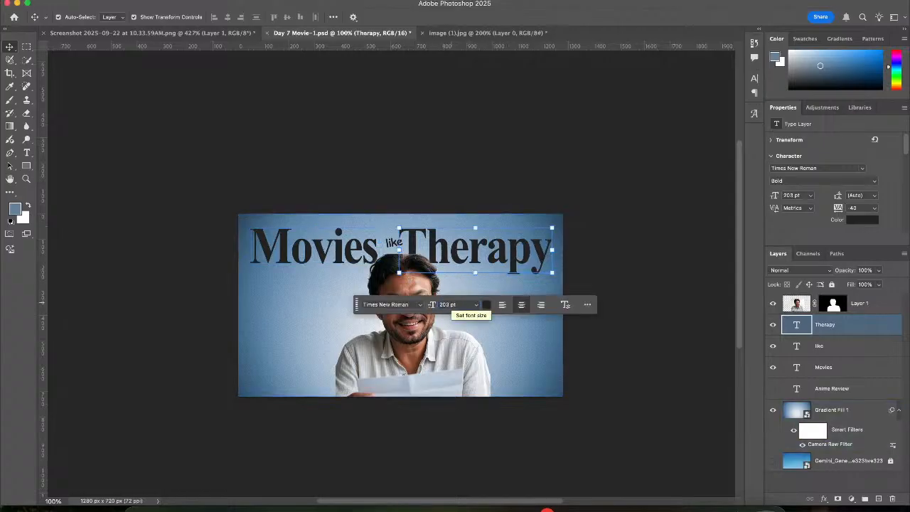
click(118, 154)
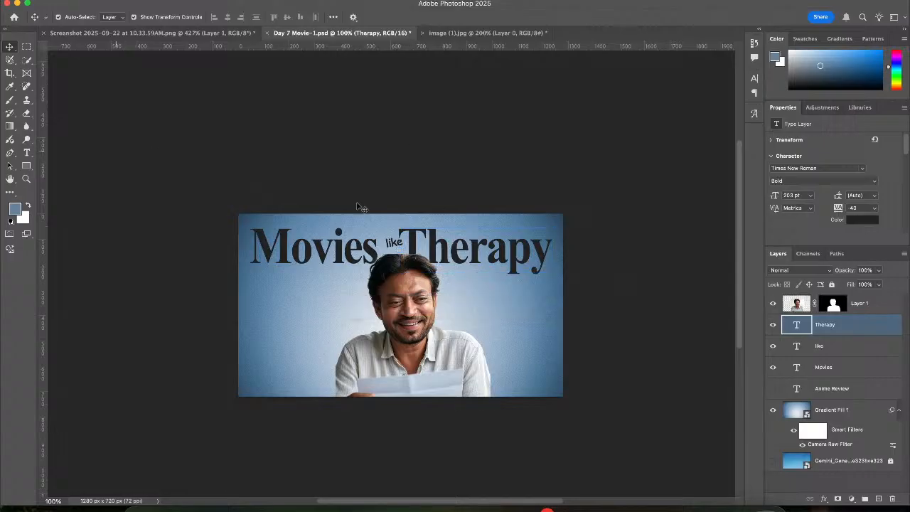
Shift "Therapy" slightly right and "Movies" slightly left to widen the gap around "like"
click(498, 258)
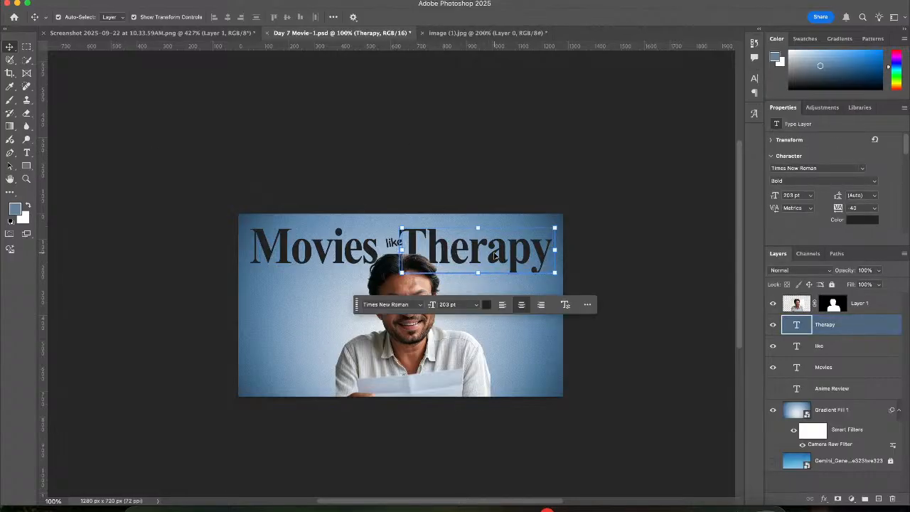
click(348, 253)
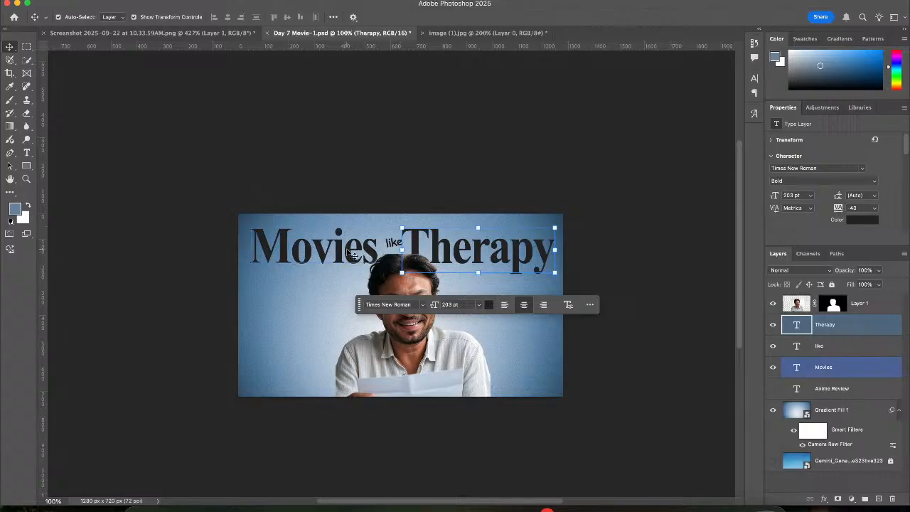
click(384, 204)
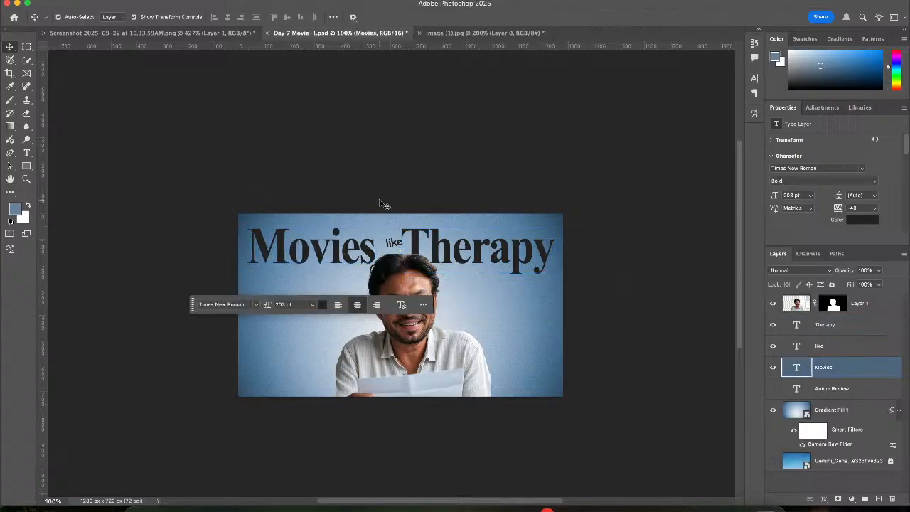
Nudge the "like" text left to center it between "Movies" and "Therapy"
scroll(400, 240, up, 1)
scroll(406, 241, up, 3)
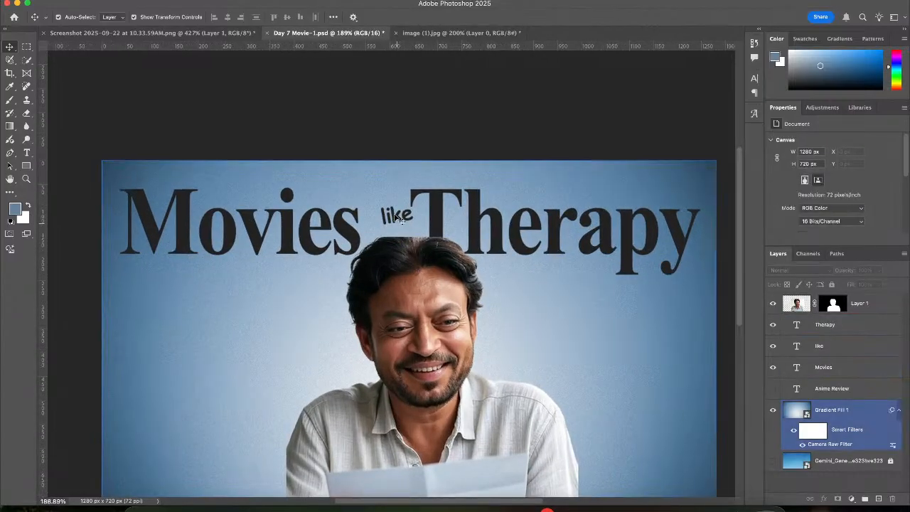
click(398, 216)
key(Left)
key(Left)
key(Left)
key(Left)
key(Left)
key(Left)
key(Left)
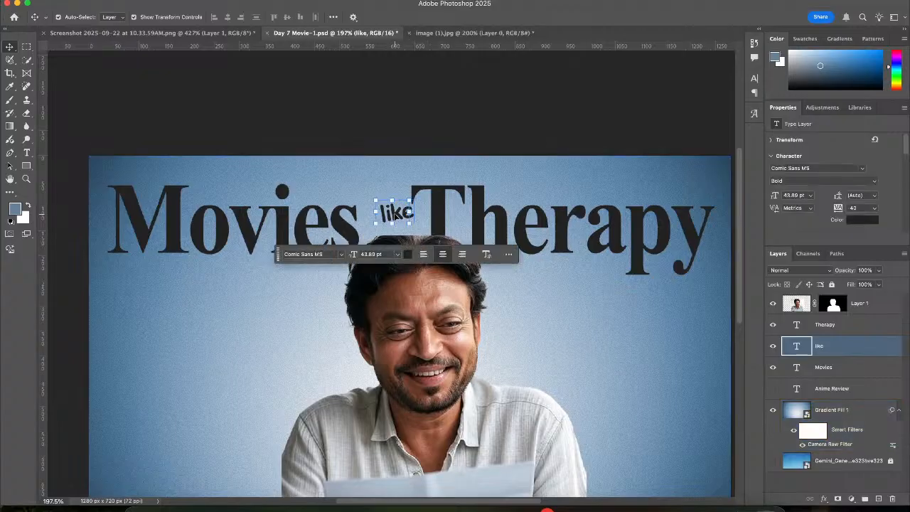
Tilt "like" about 10 degrees further counter-clockwise, enlarge it to about 117%, and raise it slightly in the gap
scroll(396, 213, up, 2)
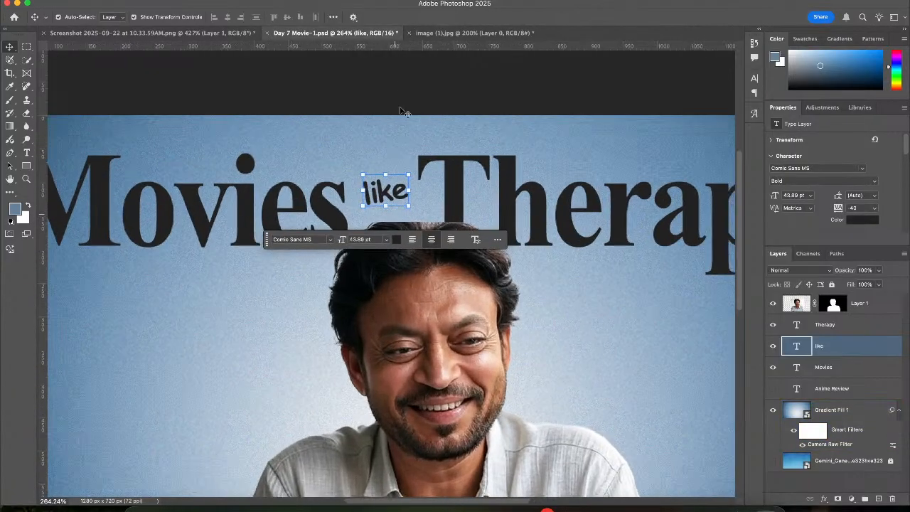
drag(413, 165, 409, 152)
key(super+z)
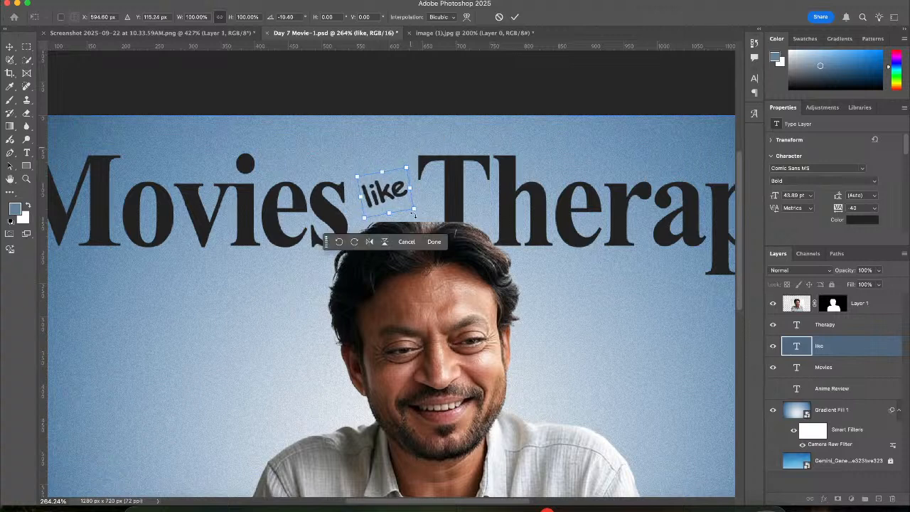
drag(413, 187, 394, 174)
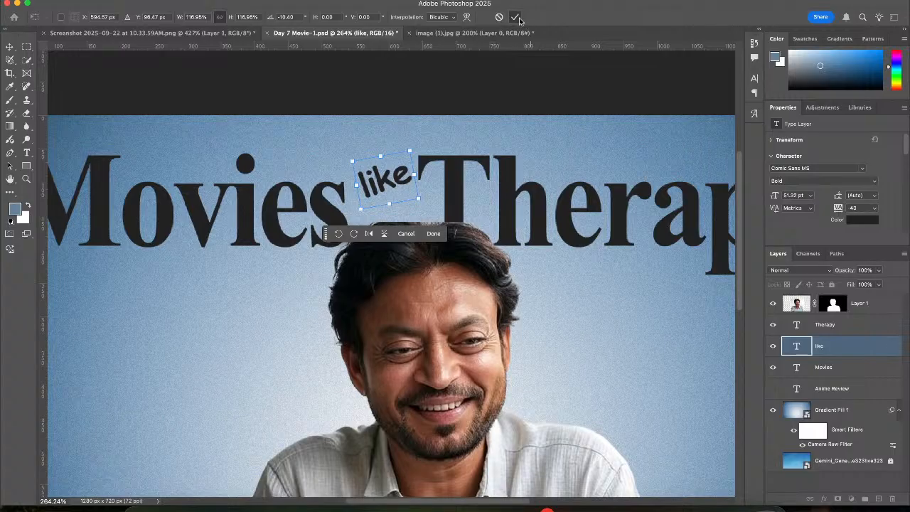
click(514, 16)
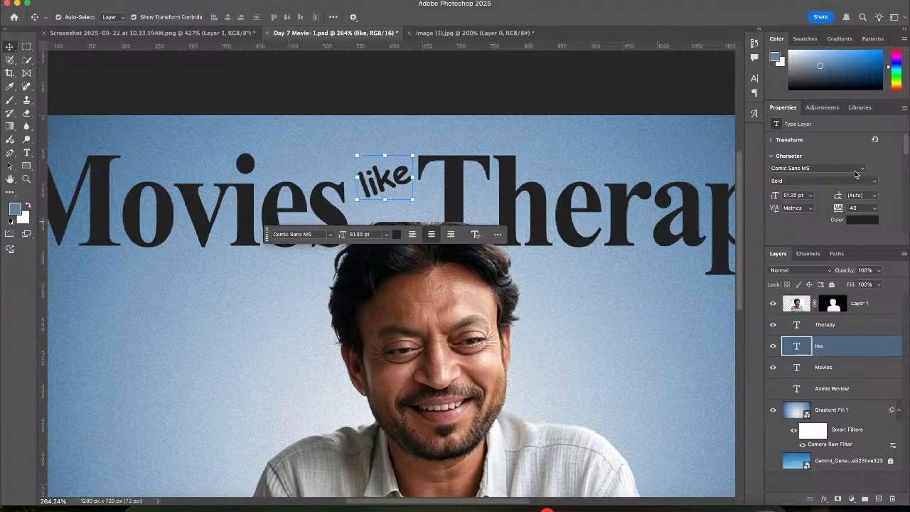
Change the text color of "like" to white (ffffff)
click(871, 221)
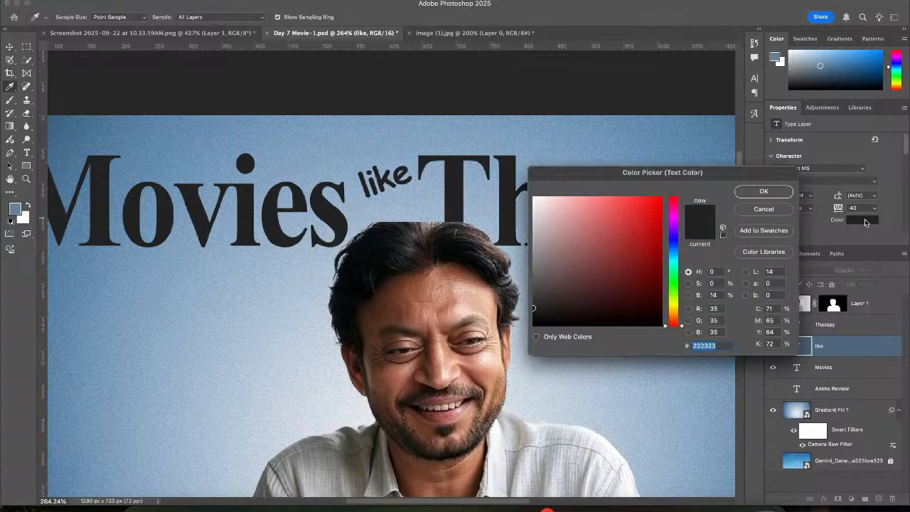
drag(593, 236, 488, 127)
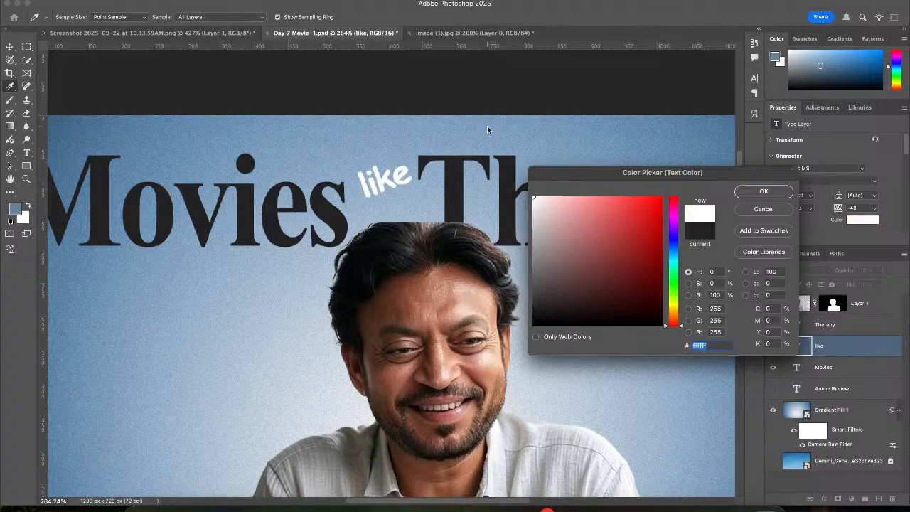
click(760, 192)
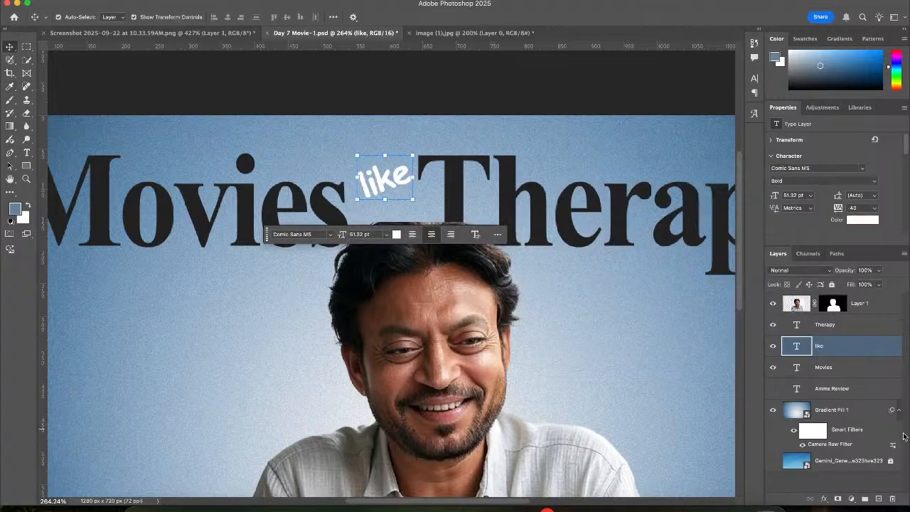
Add an Outer Glow effect to the "like" text layer with the glow color set to white (ffffff)
double_click(869, 351)
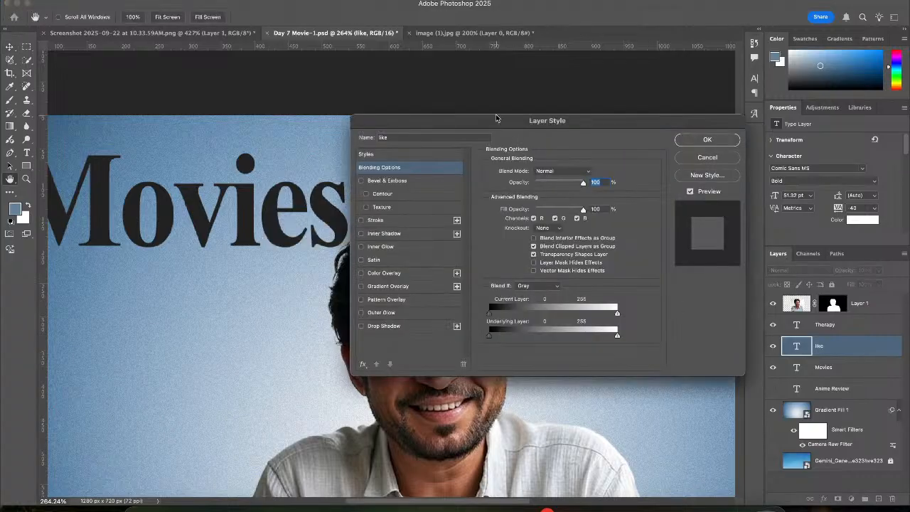
drag(496, 119, 573, 193)
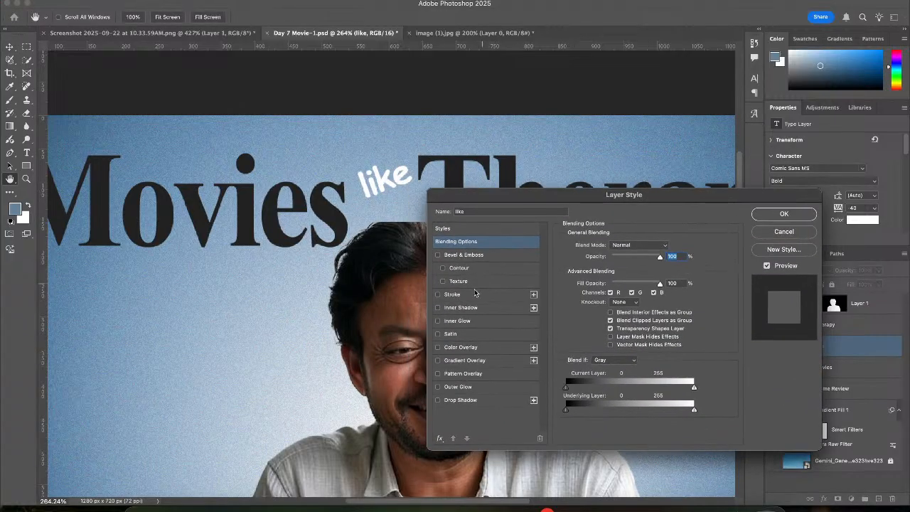
click(466, 389)
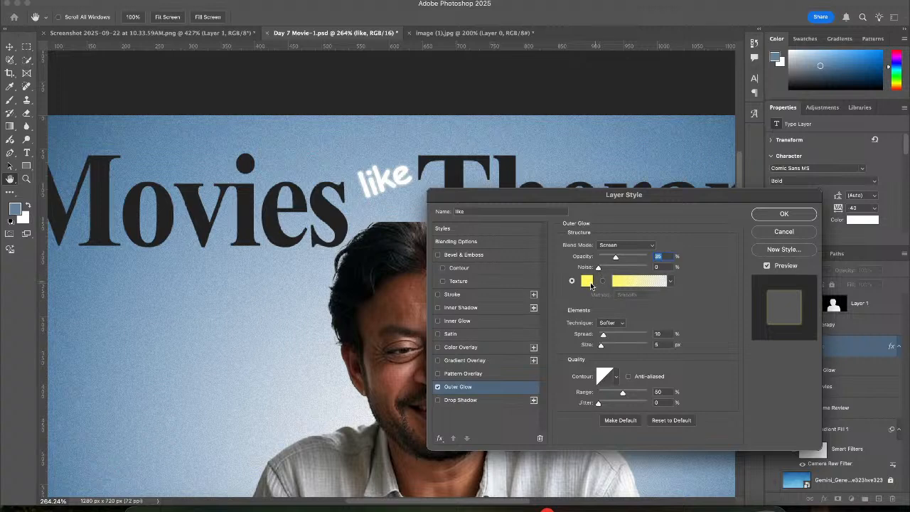
click(589, 284)
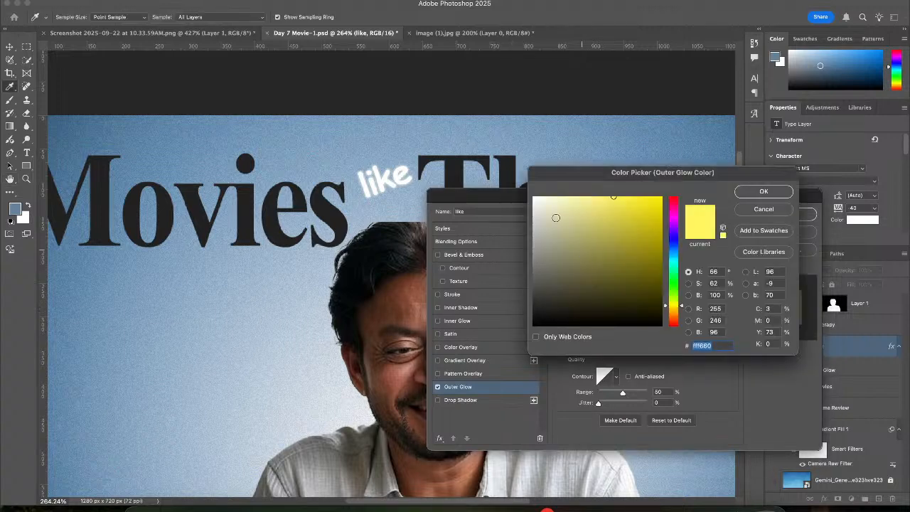
drag(556, 218, 522, 167)
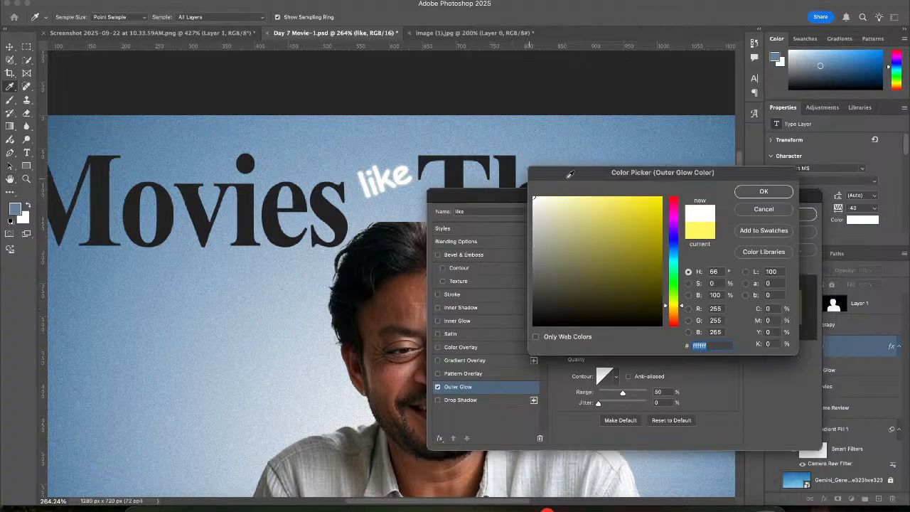
click(791, 192)
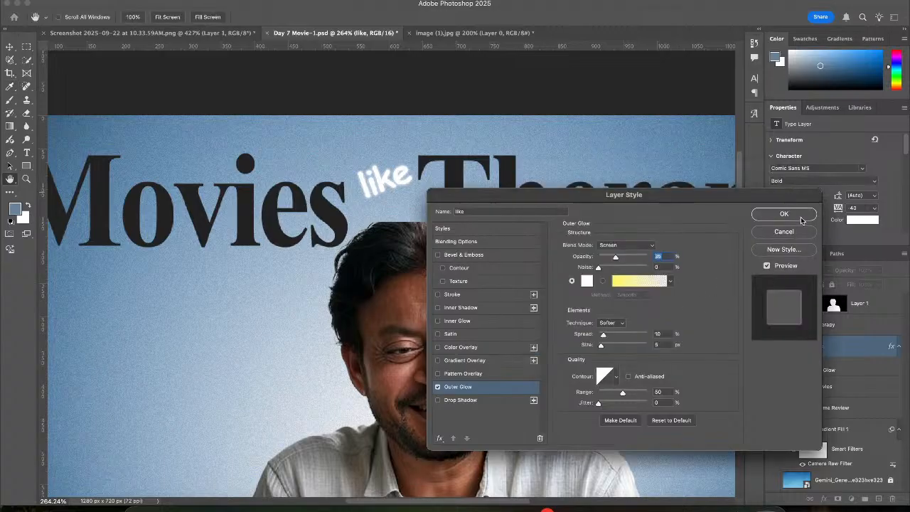
click(789, 216)
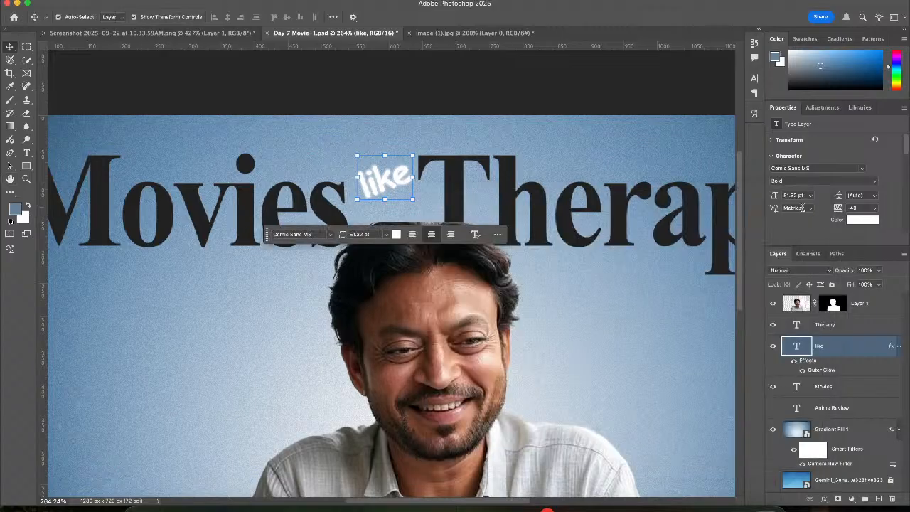
Try the Regular font style on the "like" text and return it to Bold
click(877, 182)
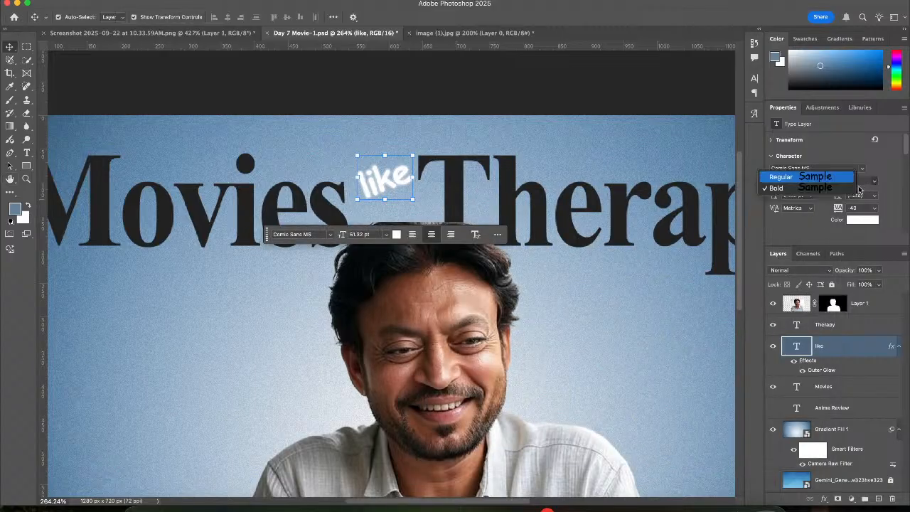
click(829, 182)
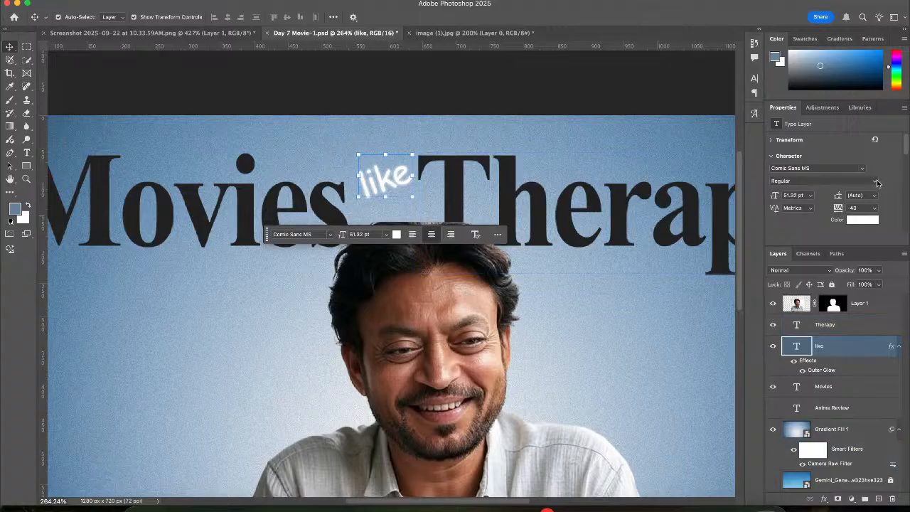
click(876, 182)
click(822, 192)
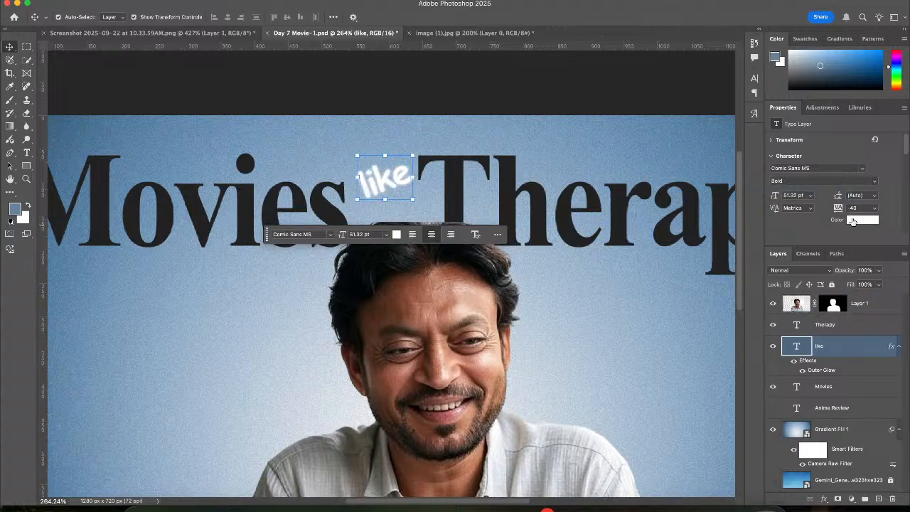
Try dark gray (232323) and pale pink (ffd1d1) as the text color of "like" and return it to white (ffffff)
click(854, 221)
text(232323)
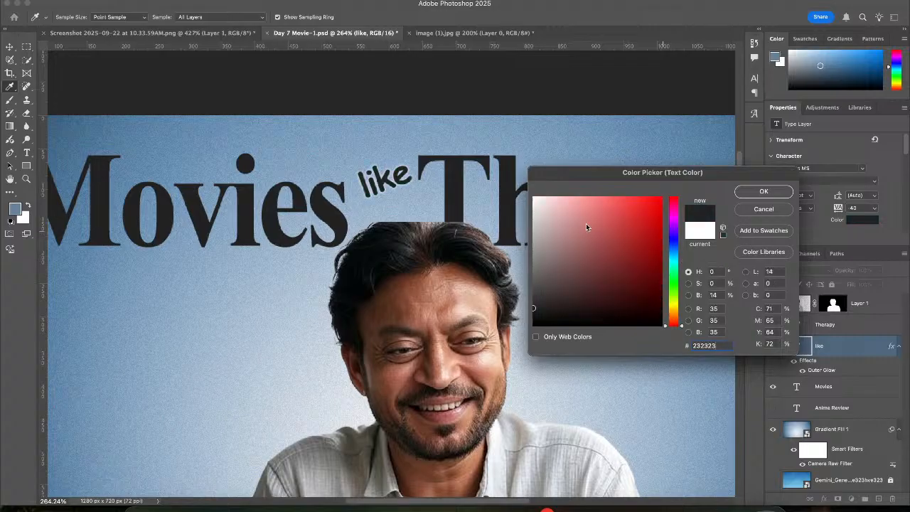
drag(586, 226, 556, 165)
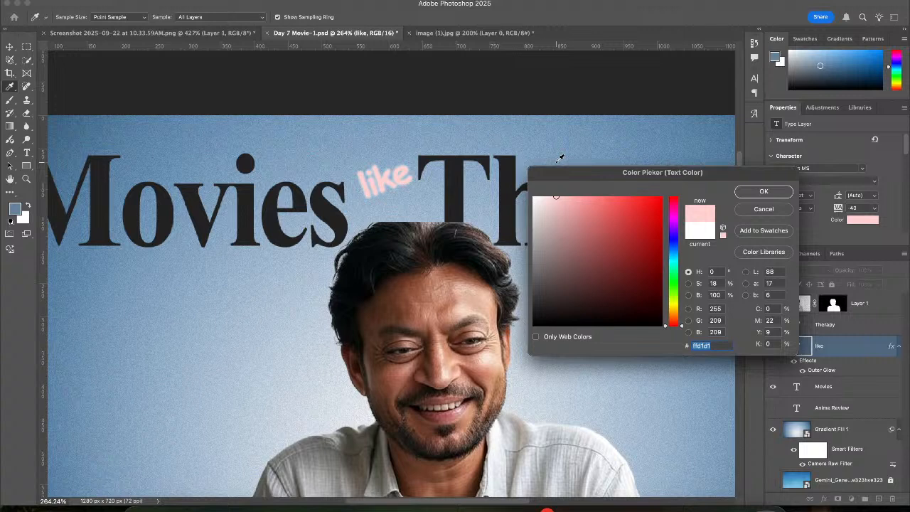
drag(577, 233, 534, 197)
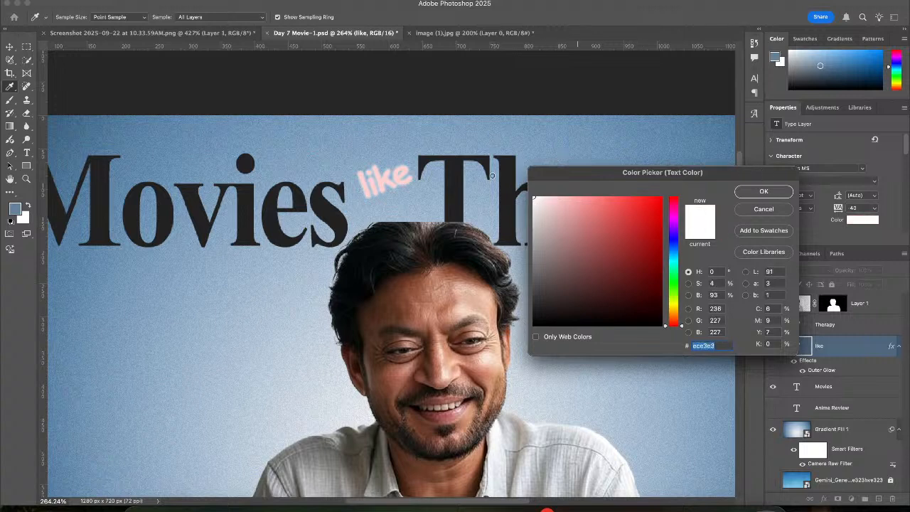
click(782, 192)
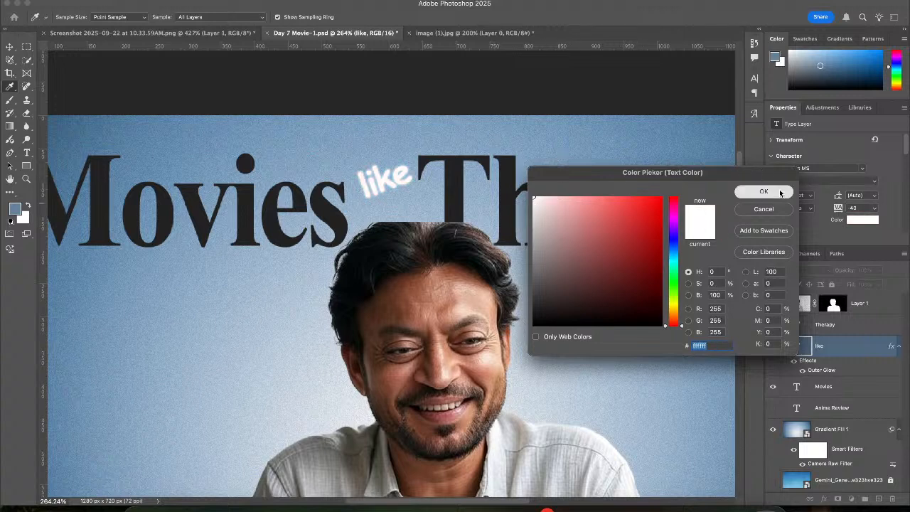
Check the whole thumbnail at 100% and select the "like" text layer for further adjustment
click(469, 92)
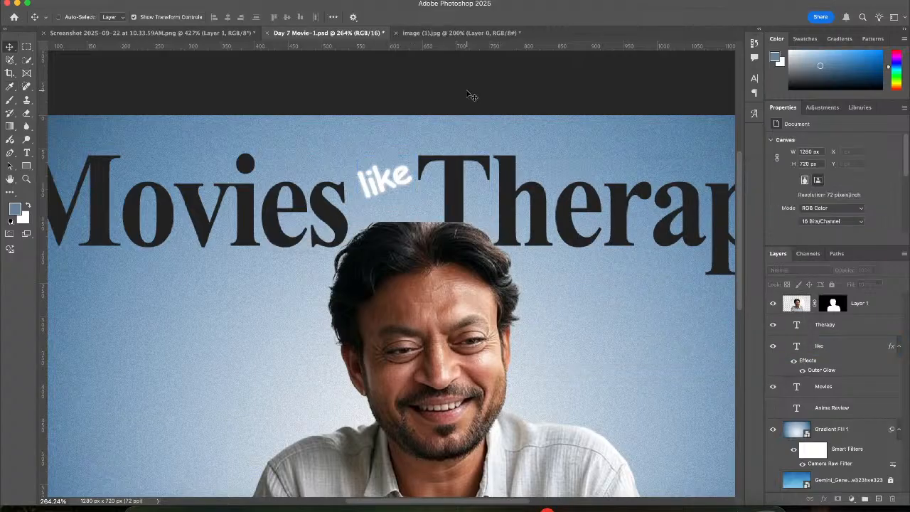
key(super+1)
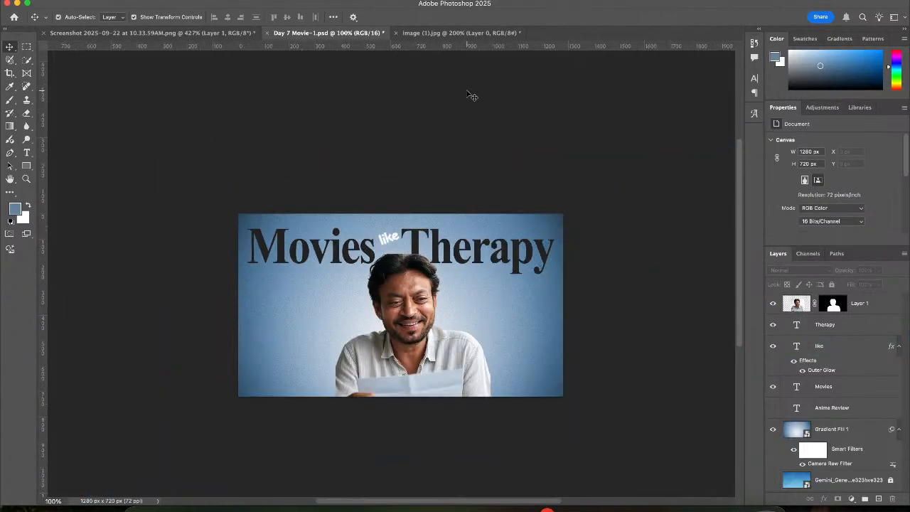
click(393, 243)
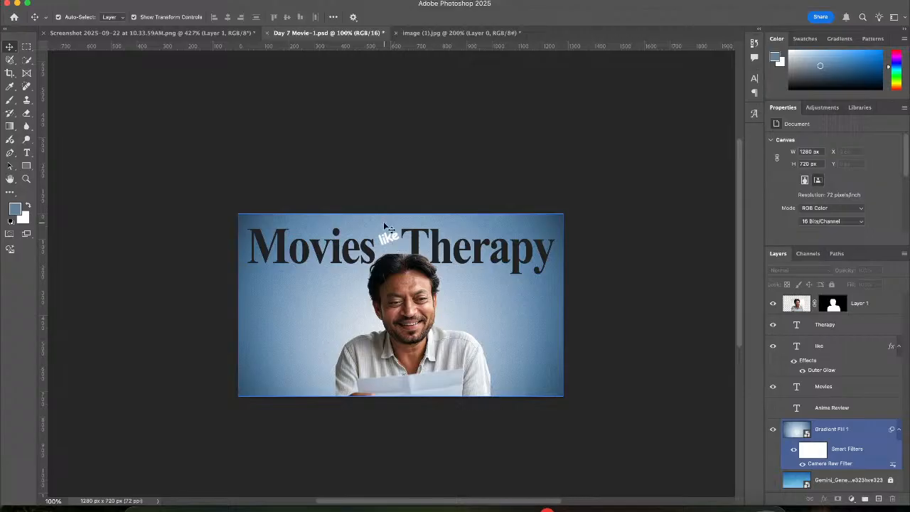
click(391, 242)
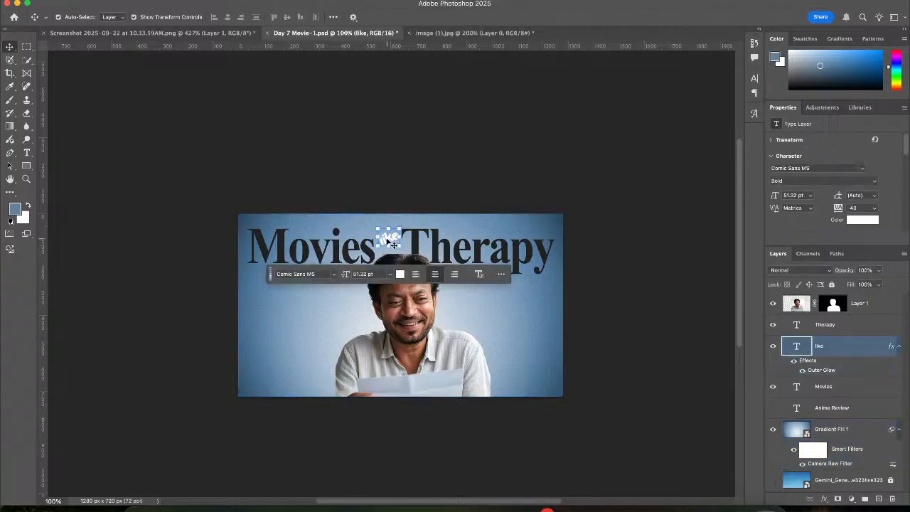
Hide the outer glow effect on the "like" text layer and set its text color to #232323
click(803, 371)
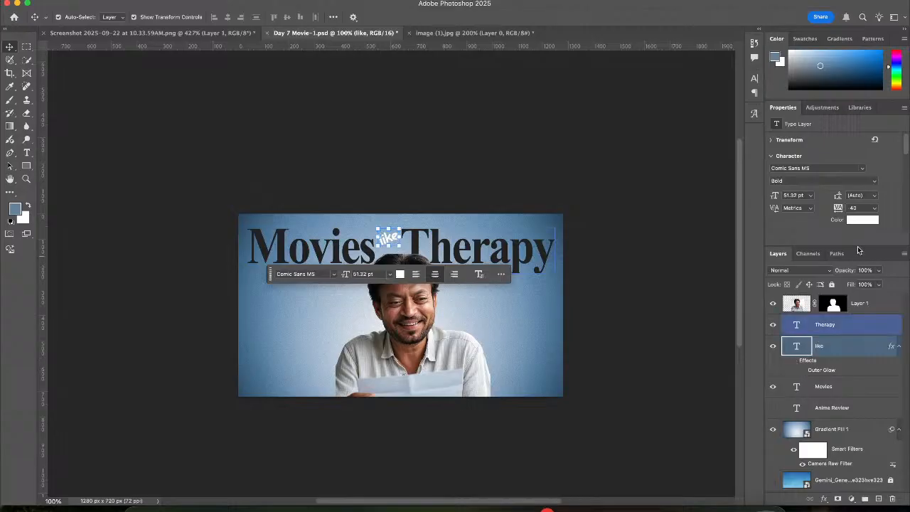
click(857, 221)
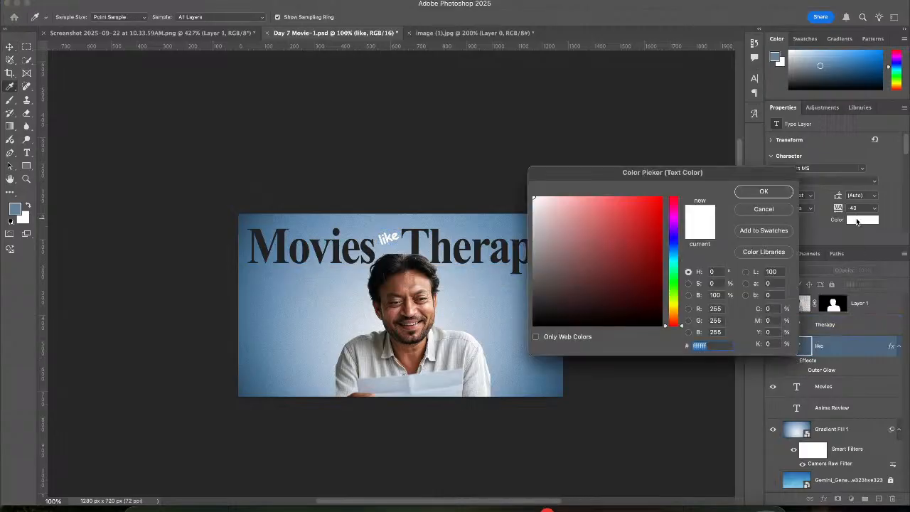
text(232323)
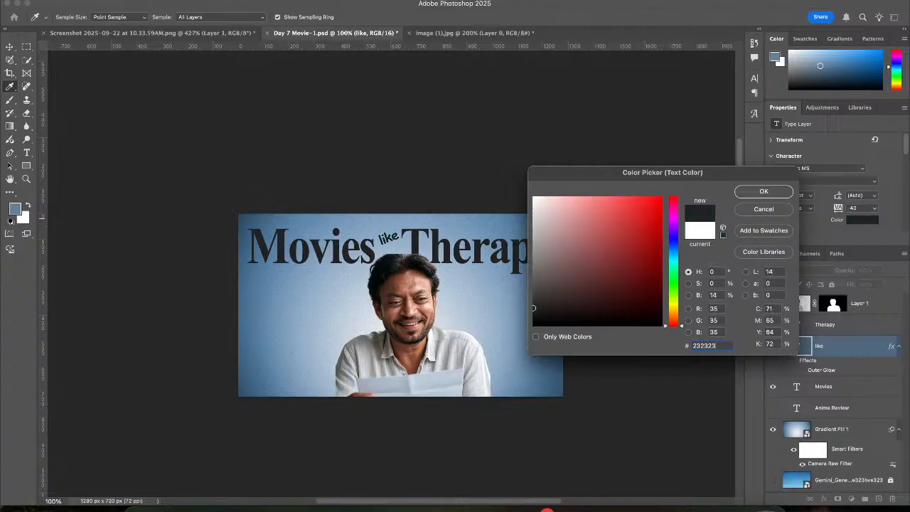
key(Return)
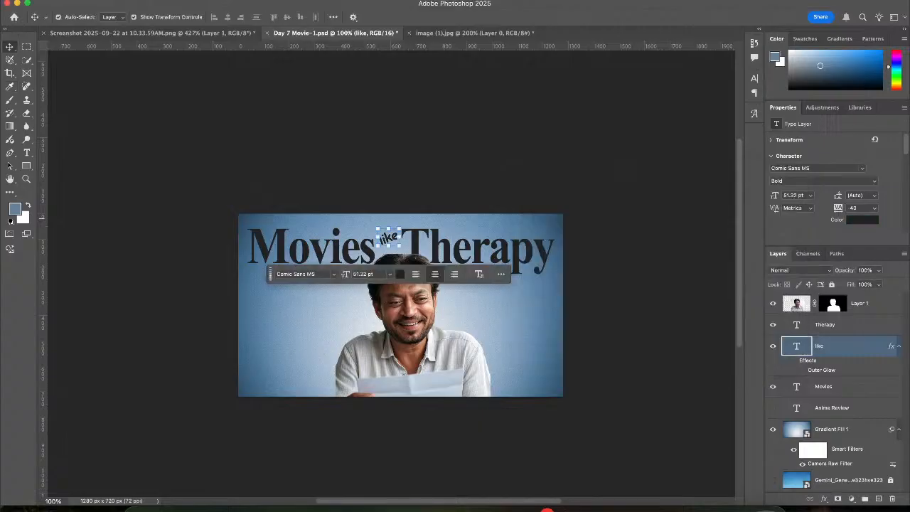
click(608, 160)
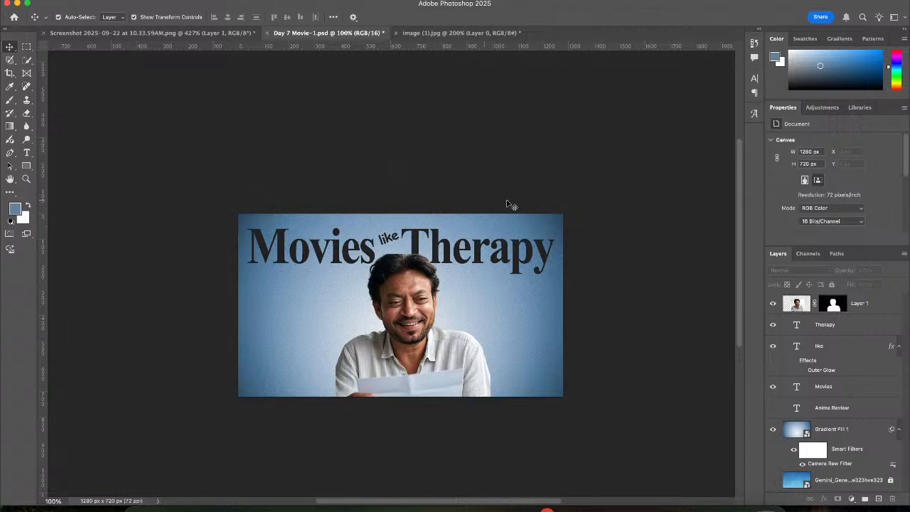
Group the text layers from Therapy down to Anime Review and name the group "text"
click(847, 328)
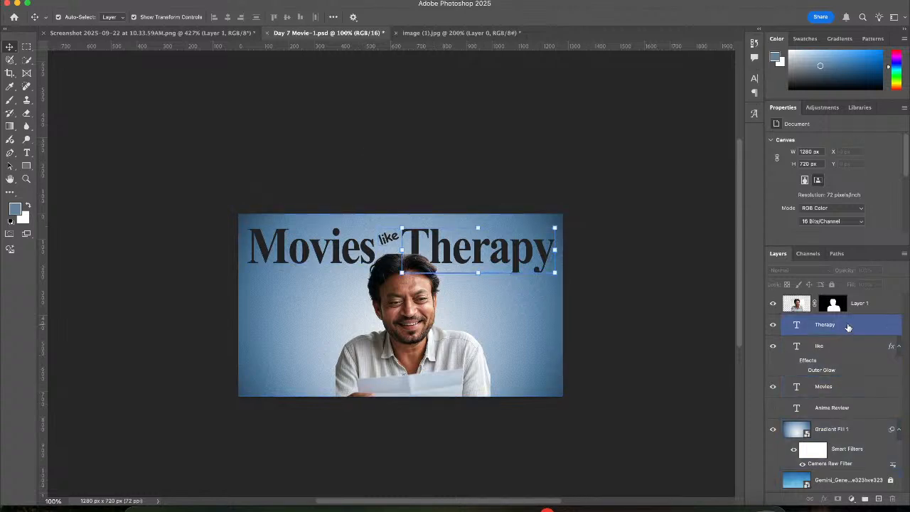
shift+click(862, 403)
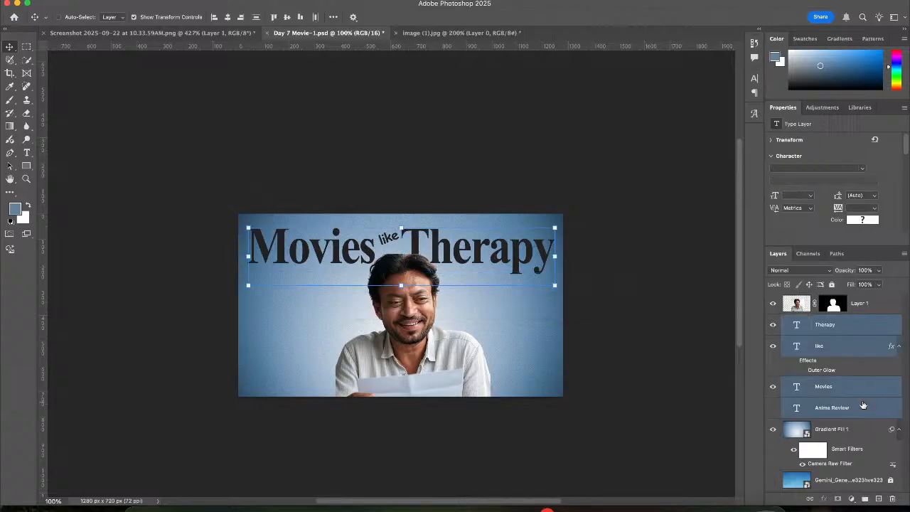
key(super+g)
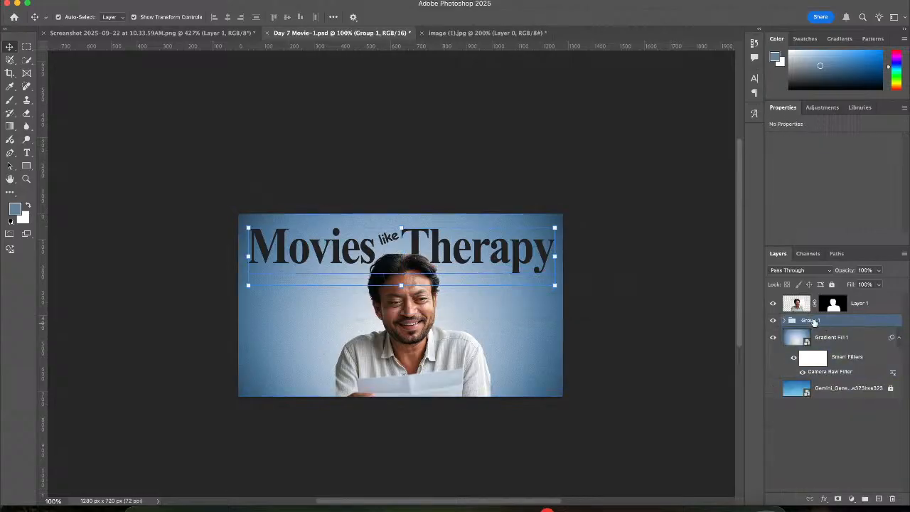
text(text)
key(Return)
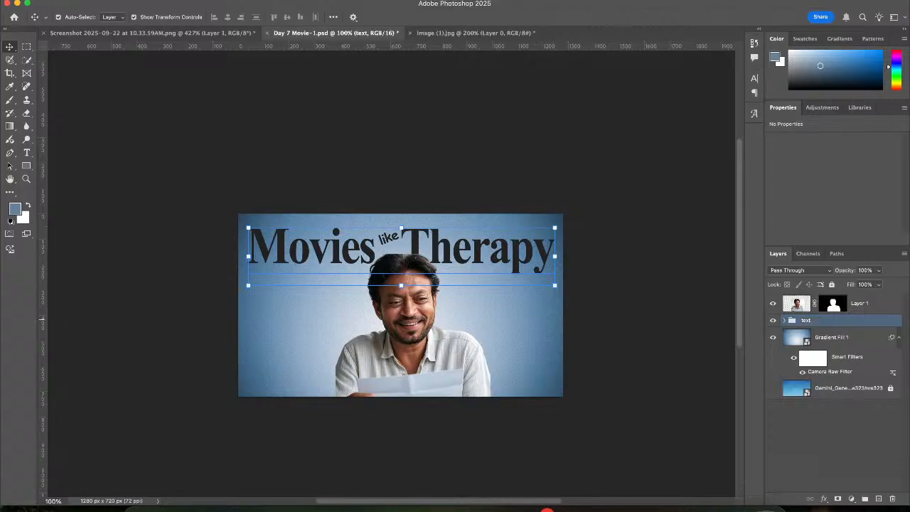
click(496, 98)
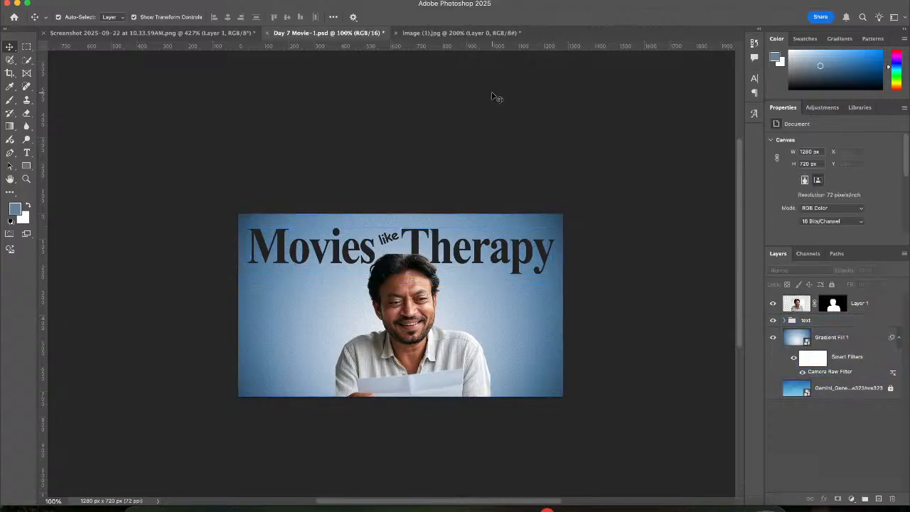
Check the reference thumbnail, then open a_cinematic_poster_style_portrait_of_bollywood_actress (1).jpeg from the day 7 folder in Finder as a separate Photoshop document
click(153, 33)
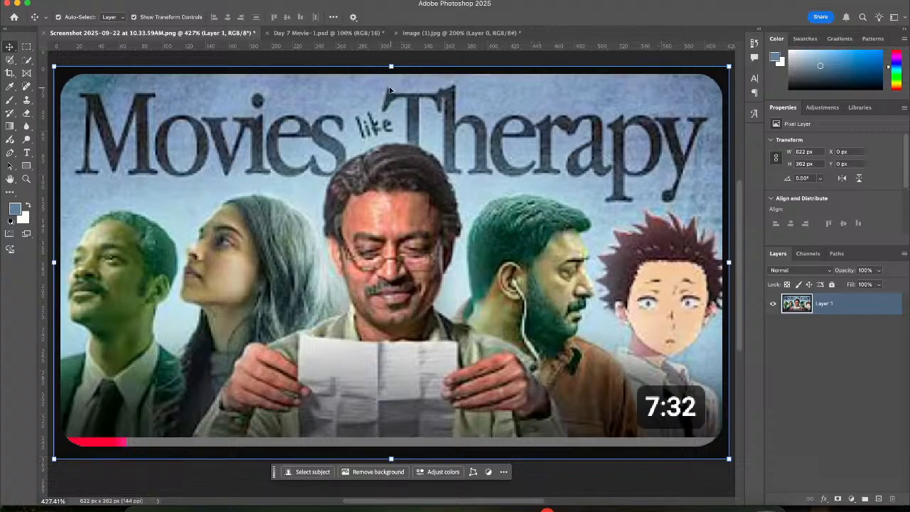
click(327, 32)
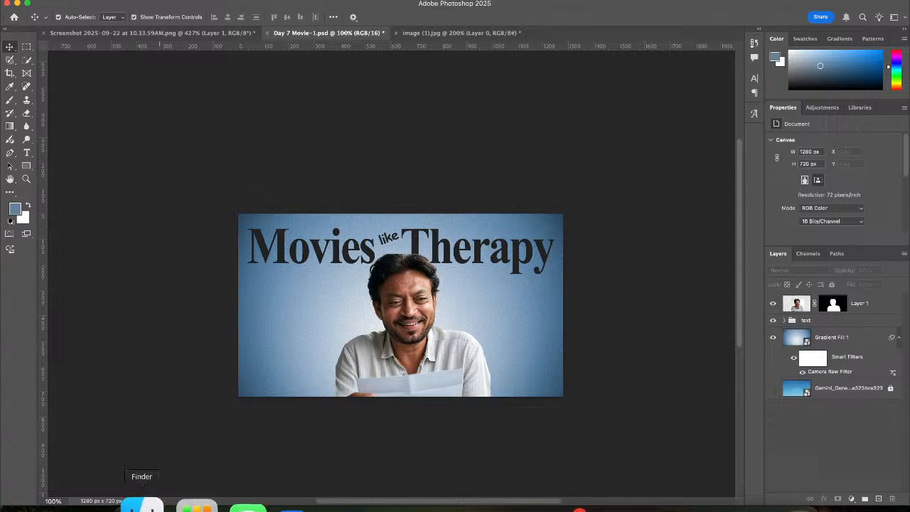
click(143, 506)
click(468, 341)
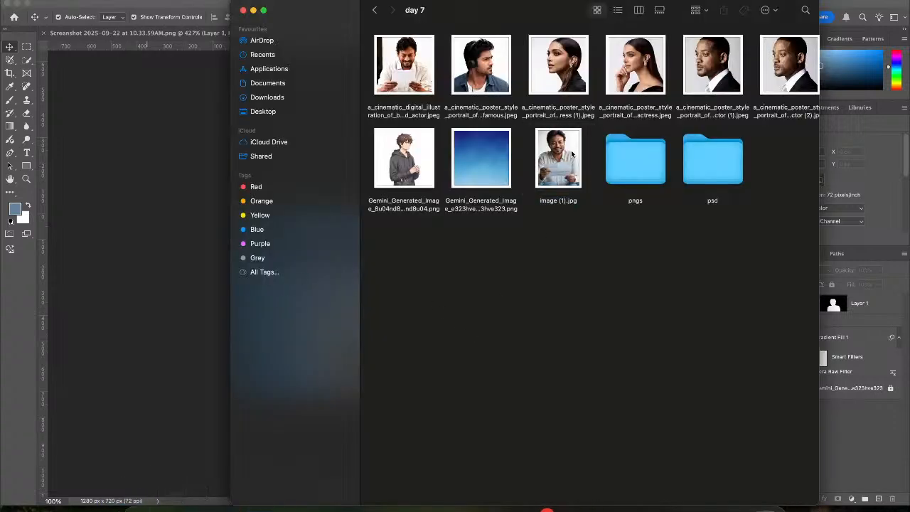
click(568, 64)
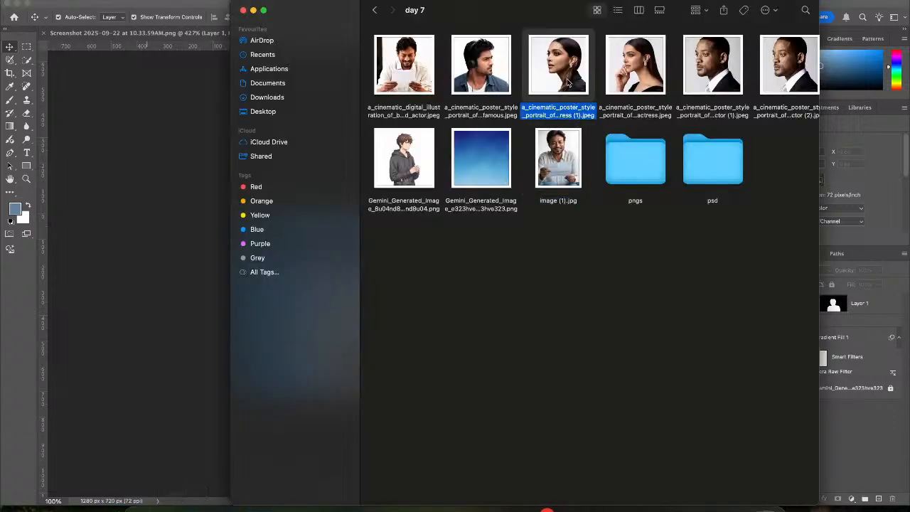
drag(568, 83, 572, 32)
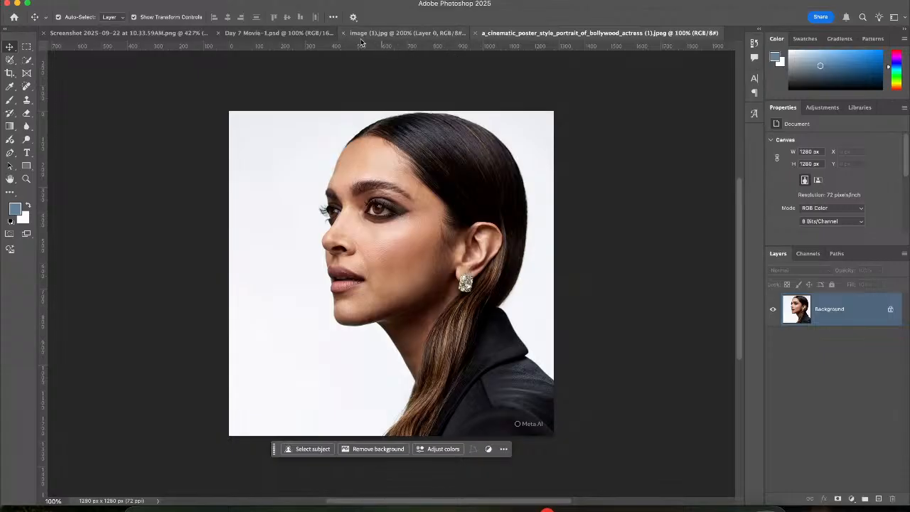
Close the image (1).jpg document without saving its changes
click(349, 37)
click(382, 33)
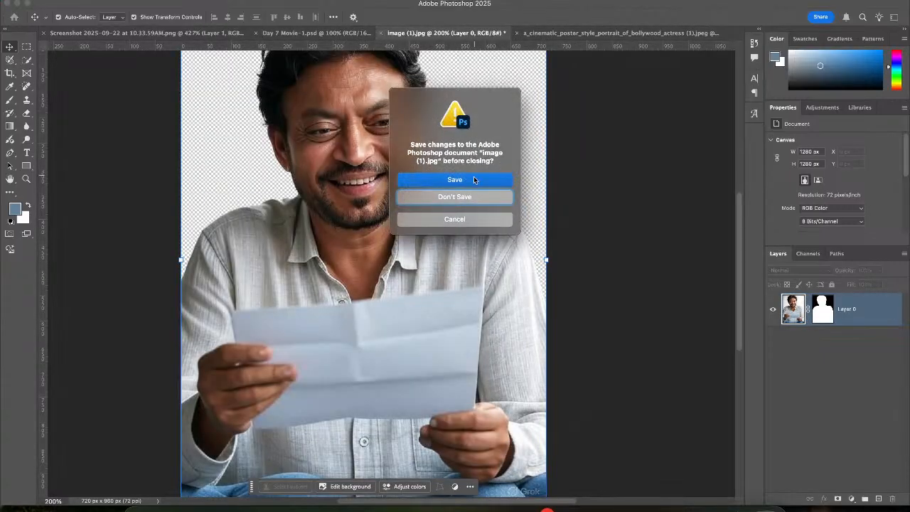
click(467, 201)
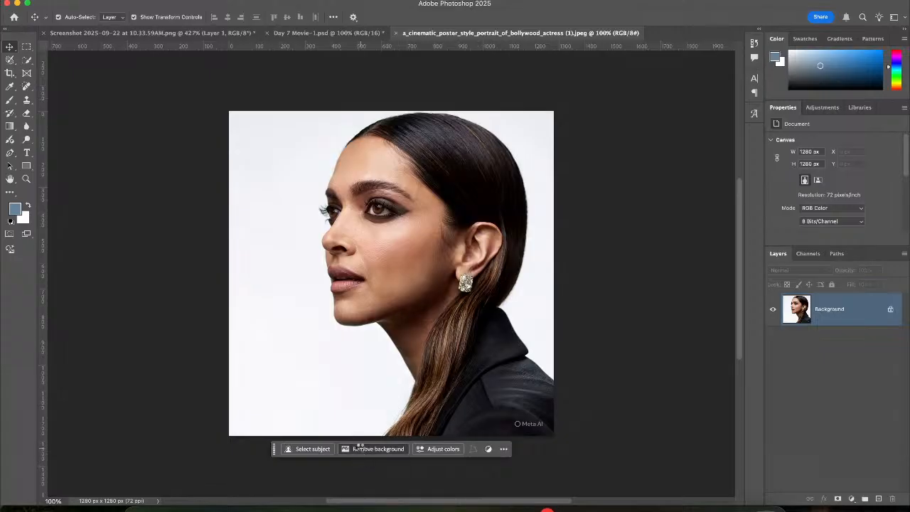
Remove the actress portrait's background and copy the cutout into Day 7 Movie-1.psd, accepting the different bit depth
click(363, 448)
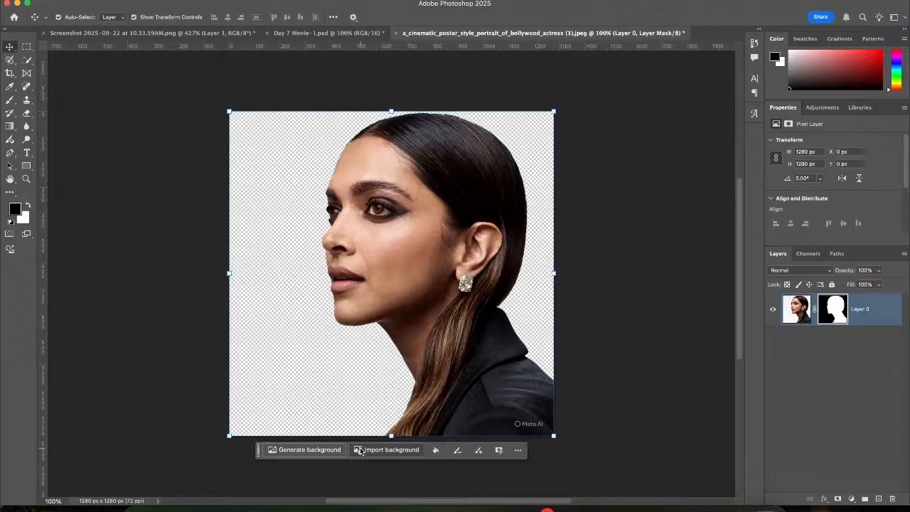
click(636, 390)
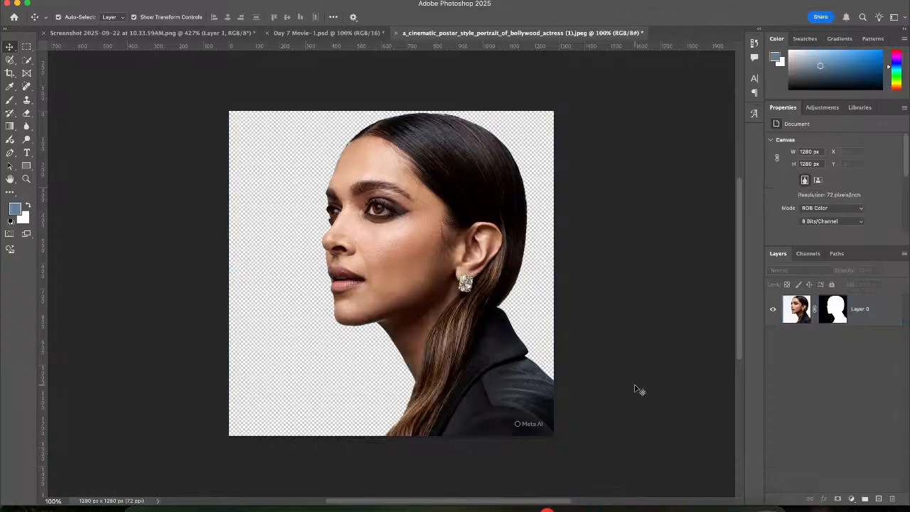
drag(472, 222, 291, 34)
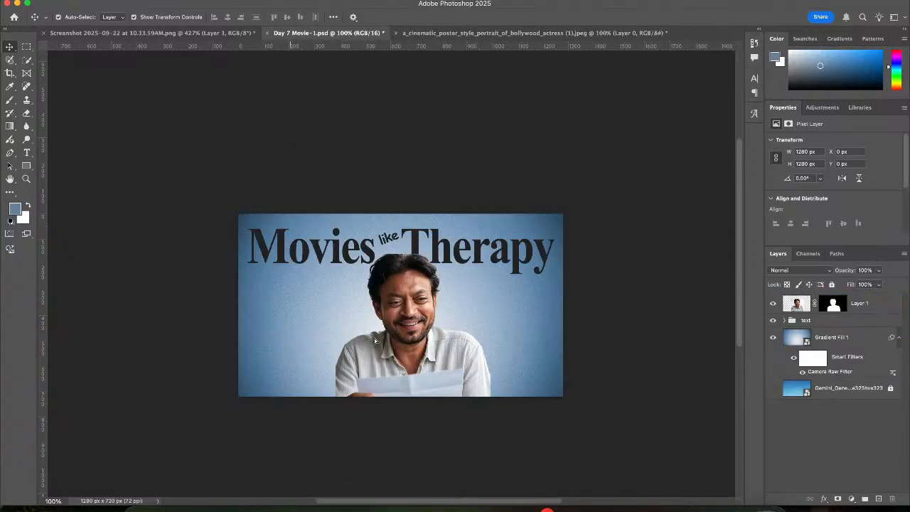
drag(375, 341, 374, 335)
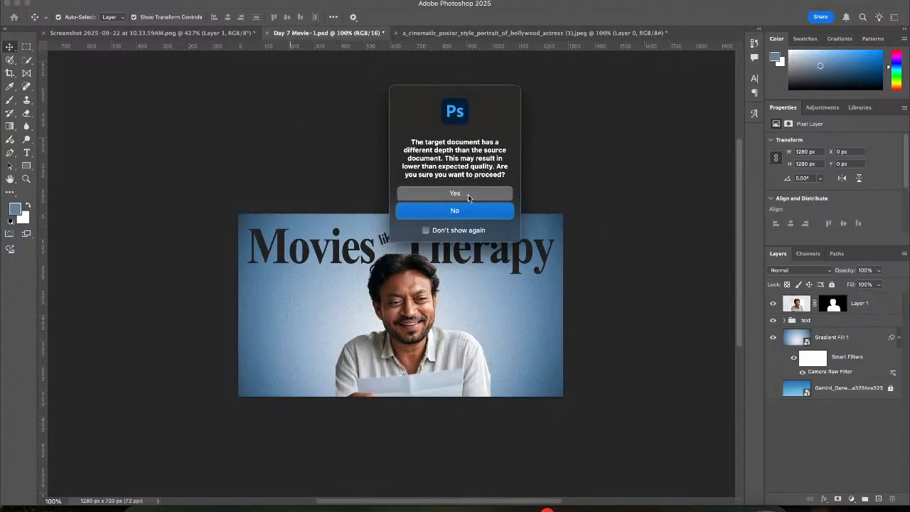
click(468, 194)
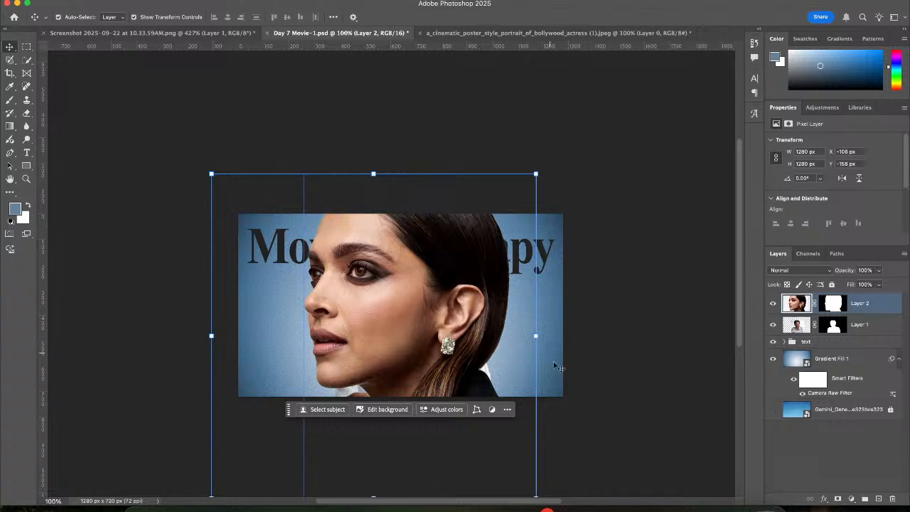
Scale the actress cutout to about 36%, place it at the smiling man's left shoulder, and move its layer beneath his
drag(538, 336, 367, 336)
drag(310, 333, 324, 326)
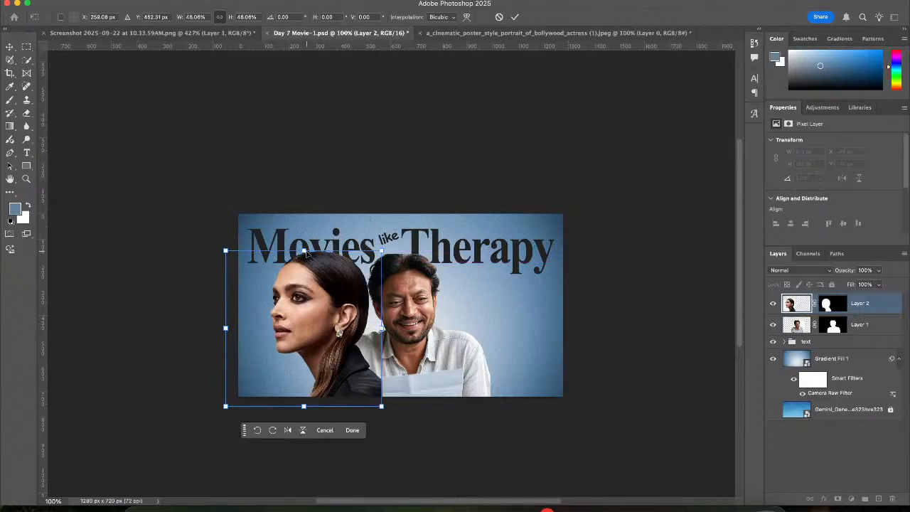
drag(307, 253, 315, 290)
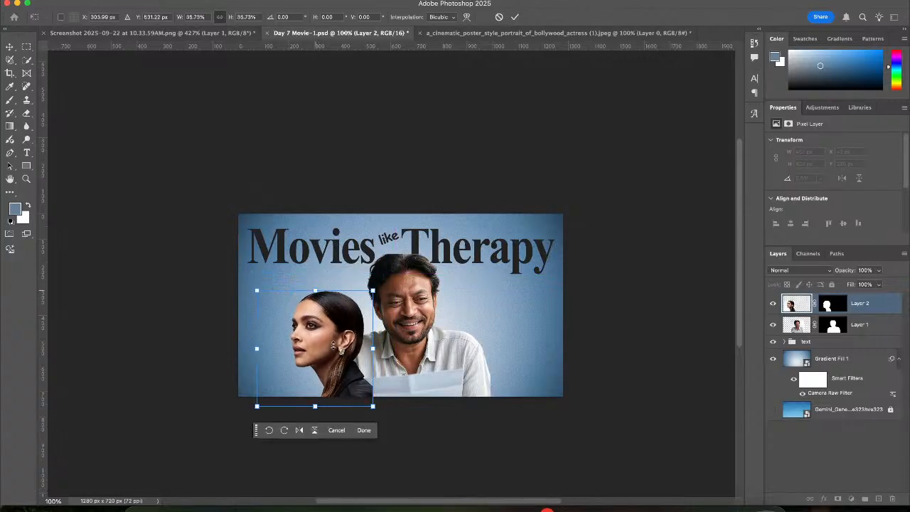
drag(332, 344, 335, 344)
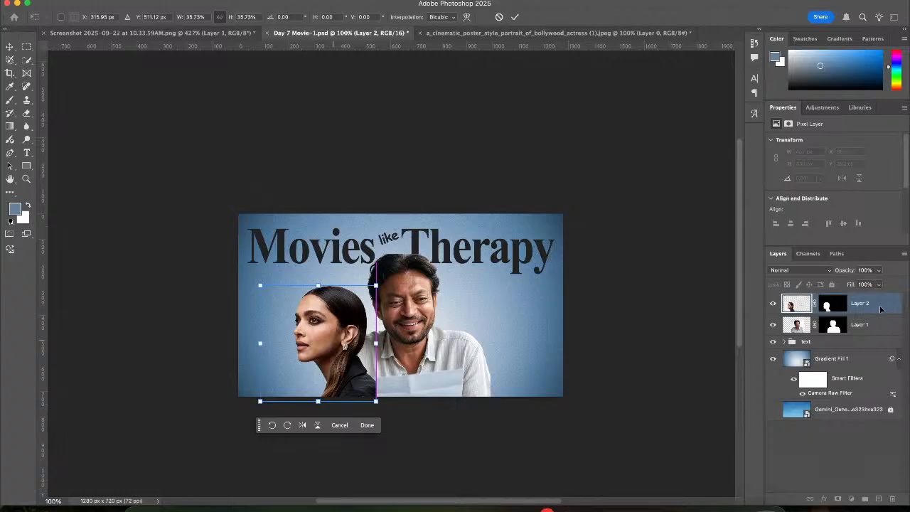
drag(881, 309, 882, 332)
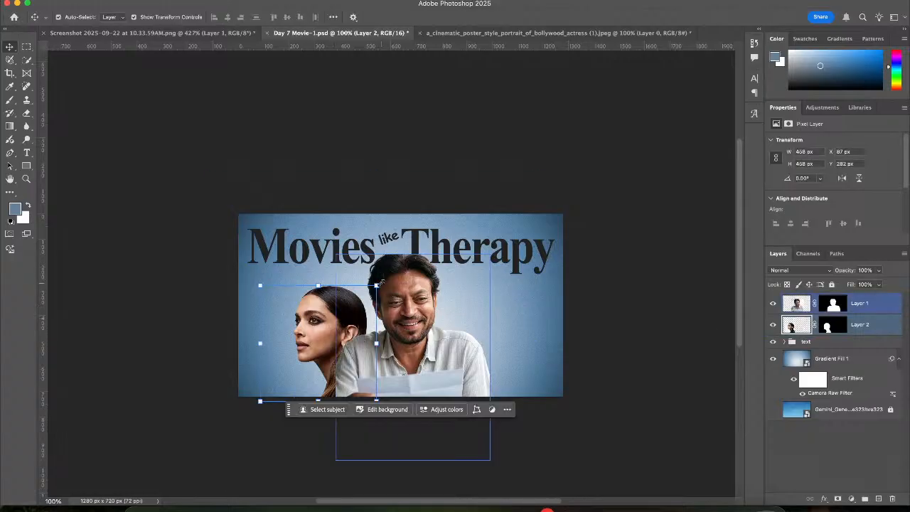
Rotate the actress cutout about 5° clockwise, scale it to about 97%, and shift it 30 px to the left
drag(380, 283, 389, 282)
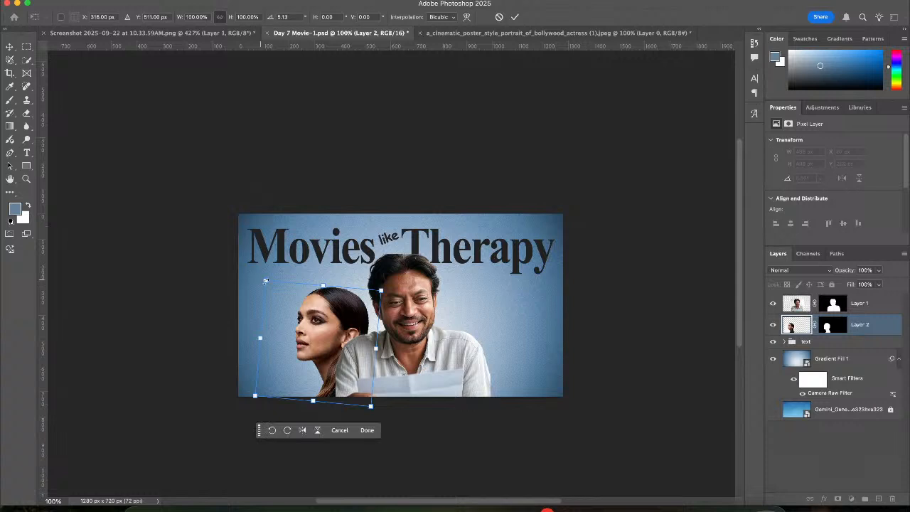
drag(267, 283, 270, 285)
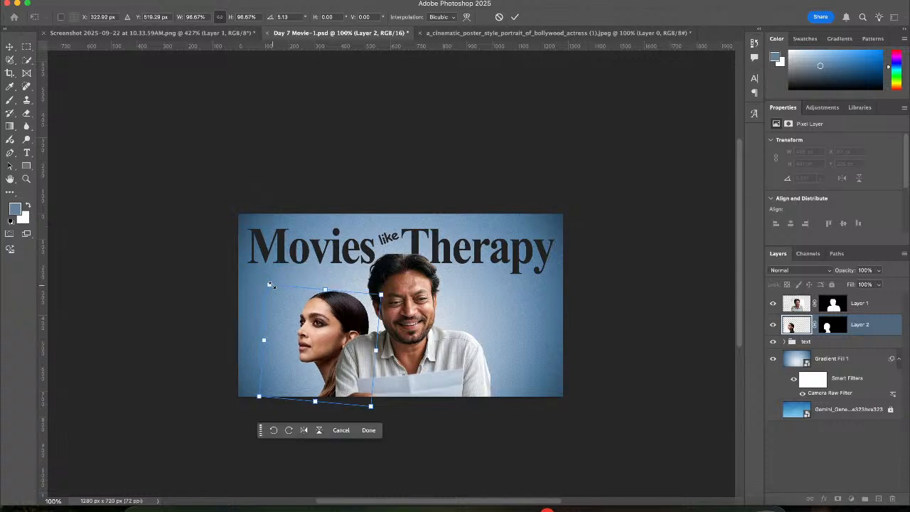
key(shift+Left)
key(shift+Left)
key(shift+Left)
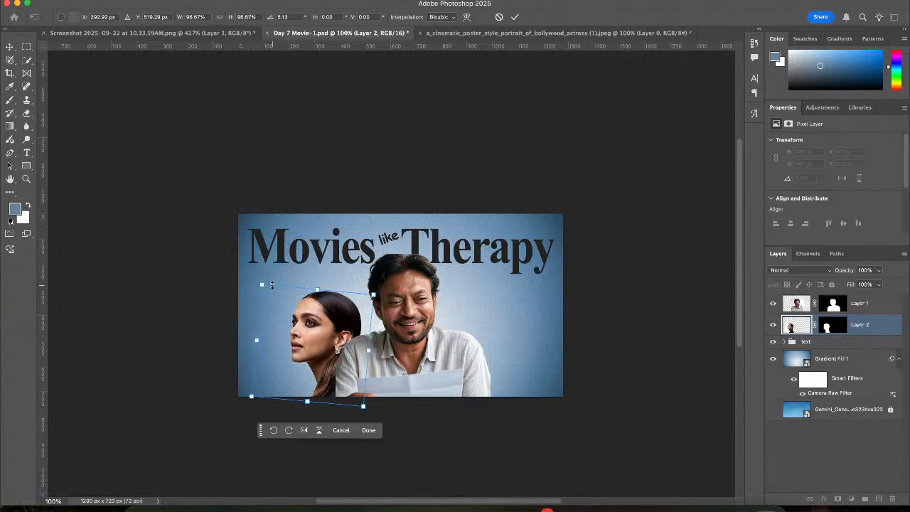
click(515, 17)
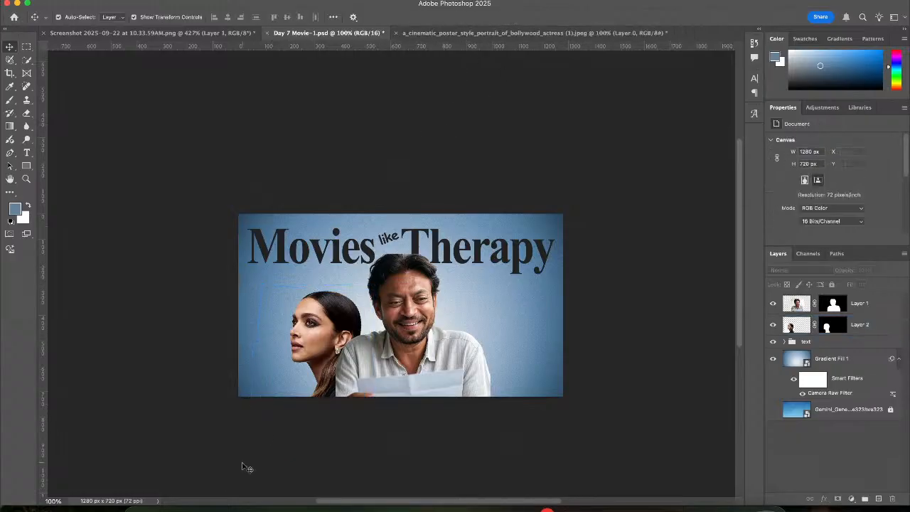
Open a_cinematic_poster_style_portrait_of_hollywood_actor (1).jpeg from the day 7 folder in Finder and close the actress portrait document without saving
click(153, 503)
click(566, 265)
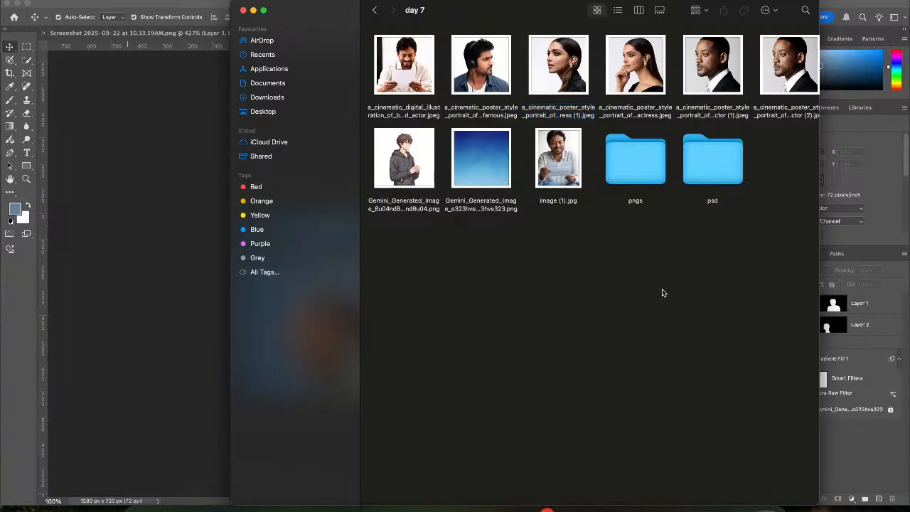
click(713, 86)
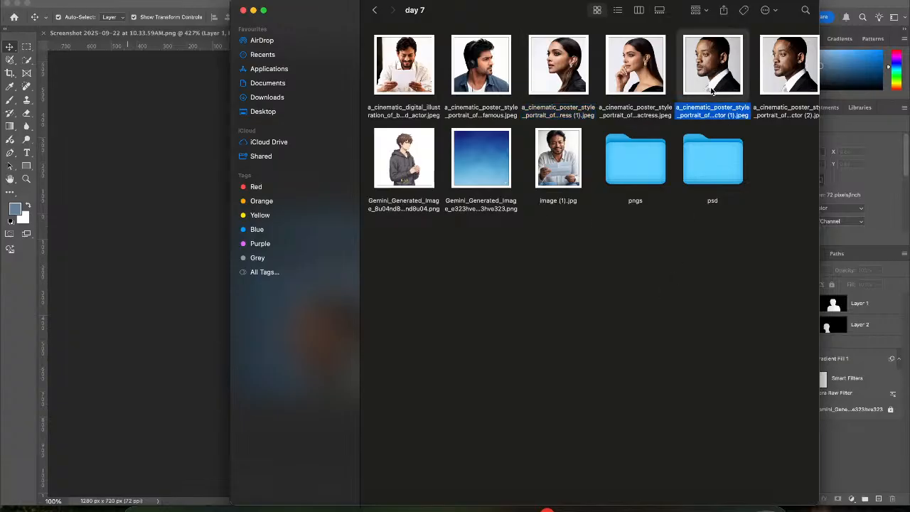
drag(701, 79, 695, 33)
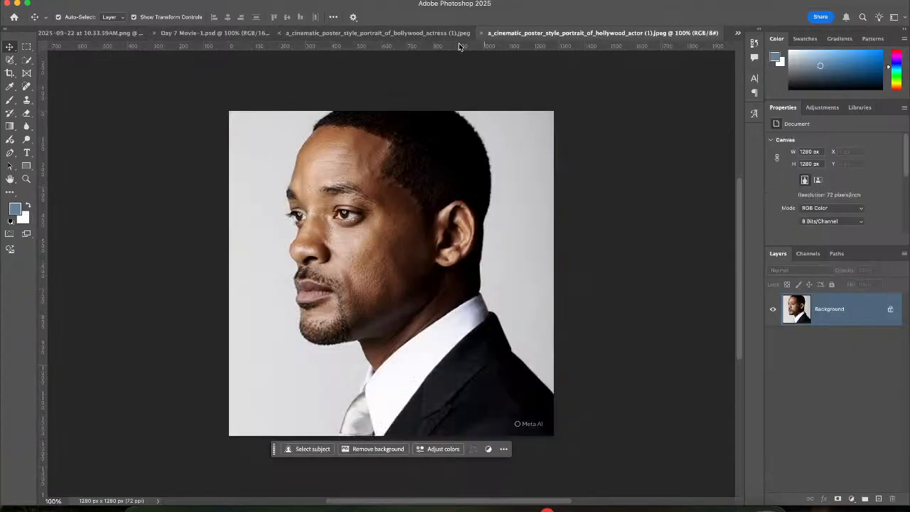
click(280, 34)
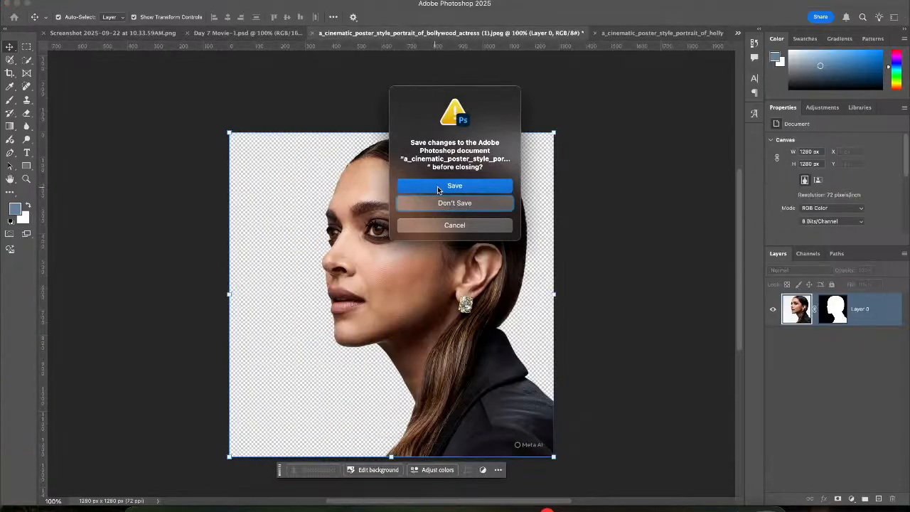
click(442, 207)
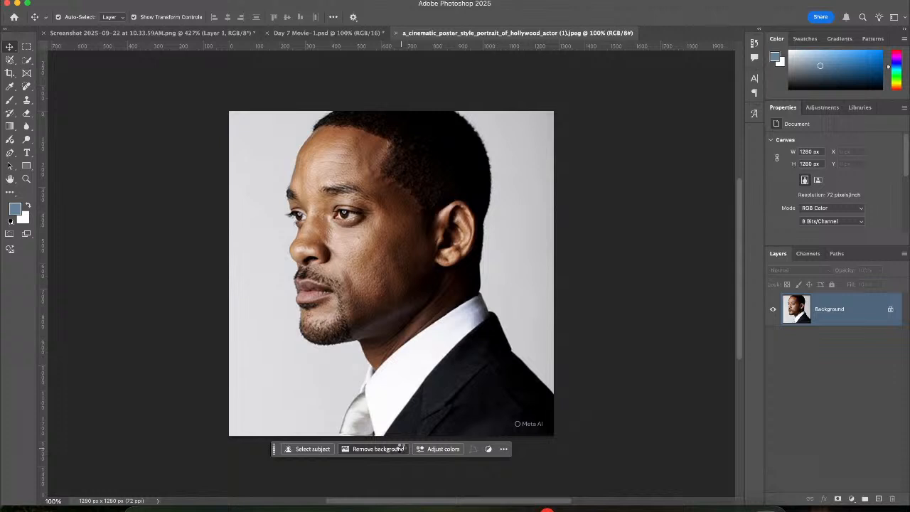
Remove the suited actor portrait's background and copy the cutout into Day 7 Movie-1.psd, accepting the different bit depth
click(400, 449)
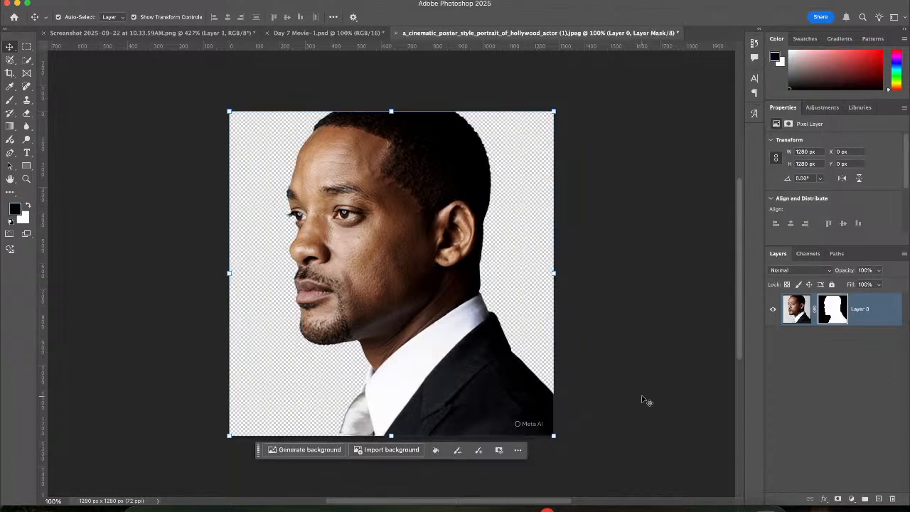
drag(408, 157, 320, 34)
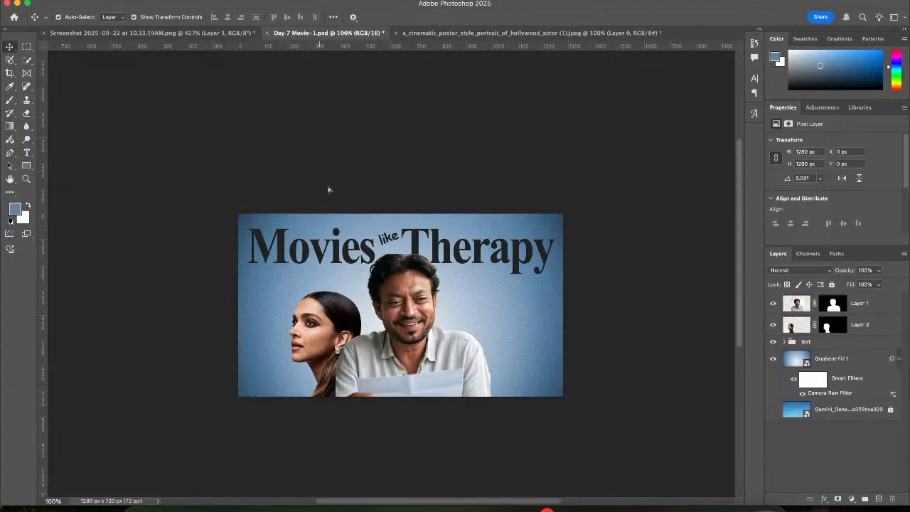
drag(269, 347, 268, 344)
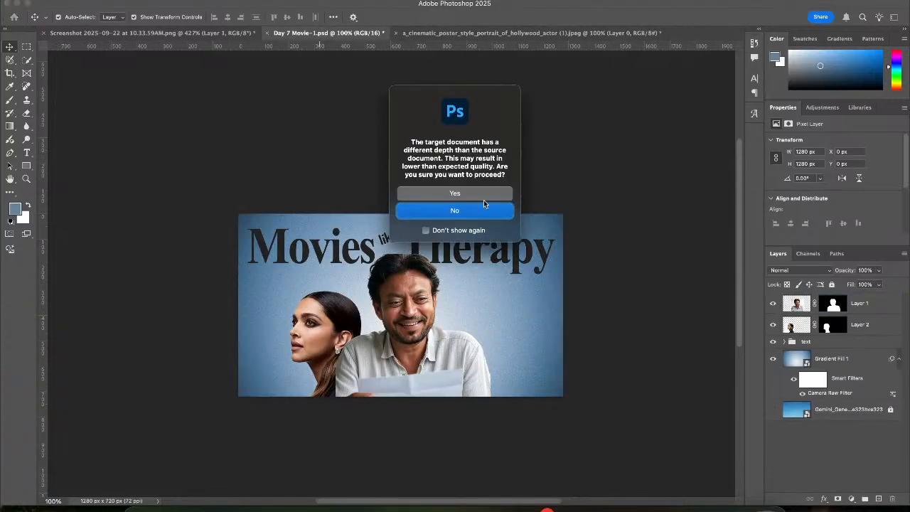
click(482, 191)
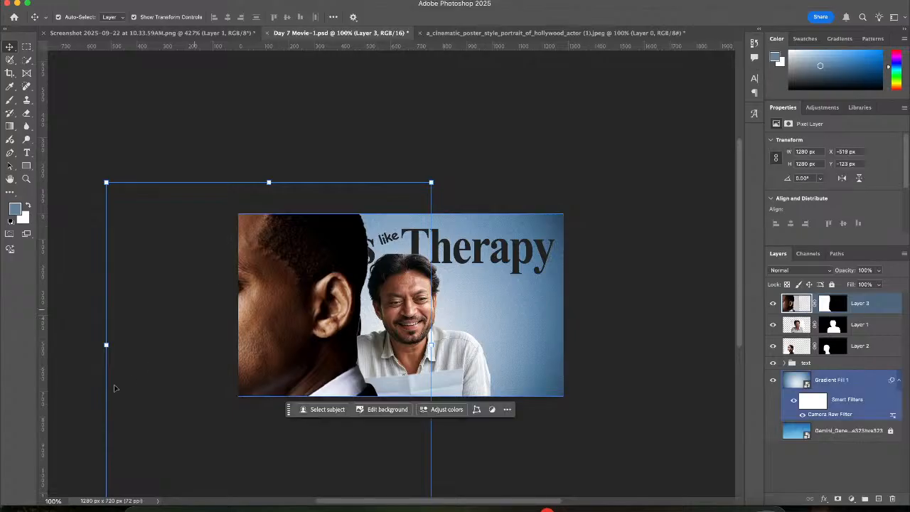
Scale the suited actor cutout to about 31%, place it in the canvas's lower-left corner, and move its layer beneath the actress's
drag(106, 344, 283, 344)
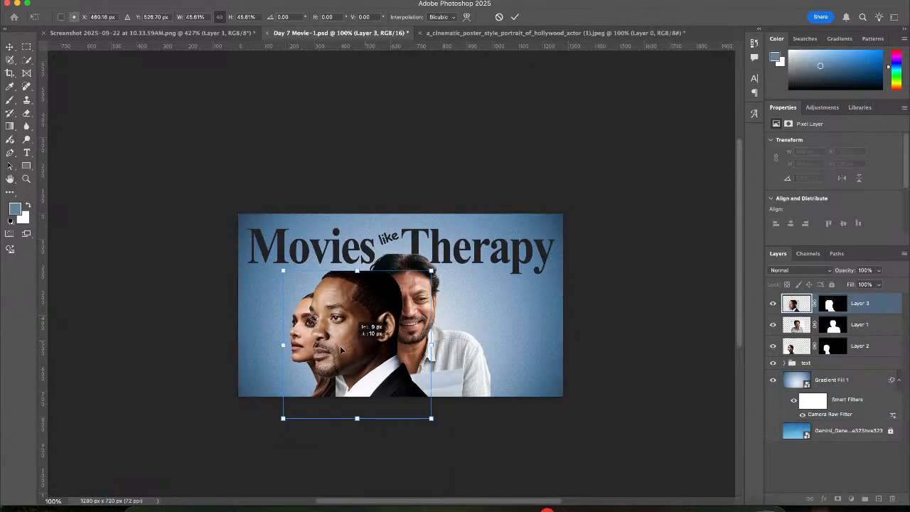
drag(384, 332, 322, 357)
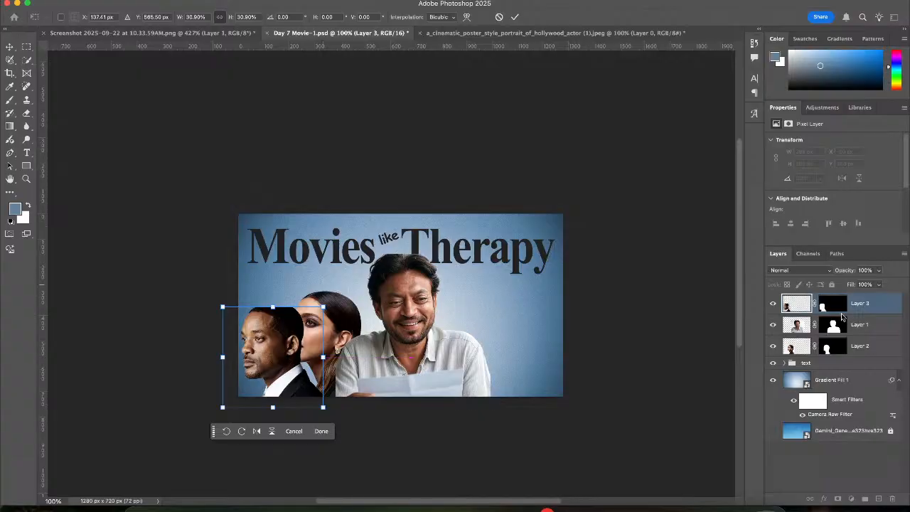
drag(877, 304, 862, 353)
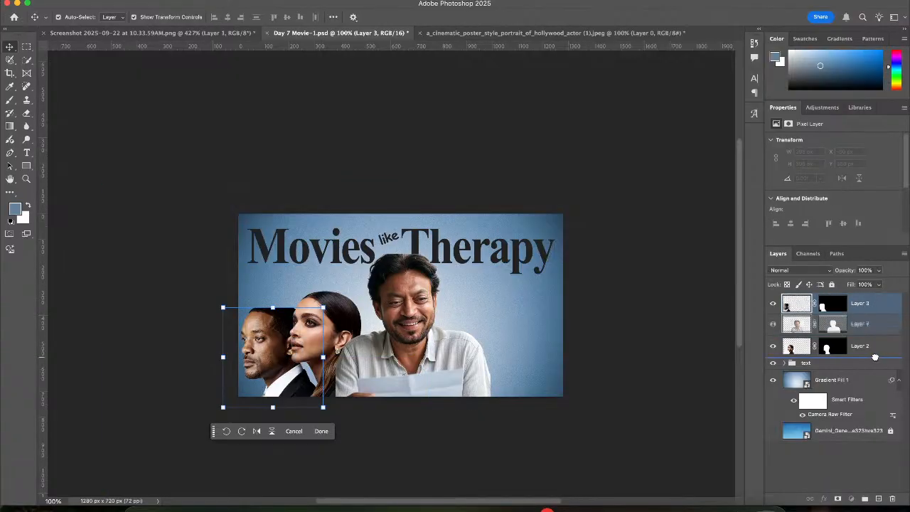
click(569, 159)
click(333, 306)
click(269, 336)
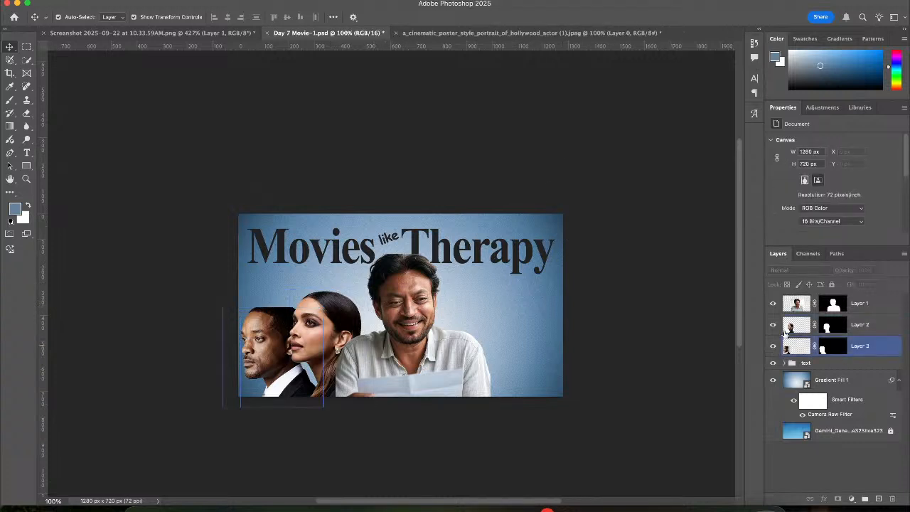
Scale the actress cutout up to about 109% and shift it 20 px to the right
click(323, 324)
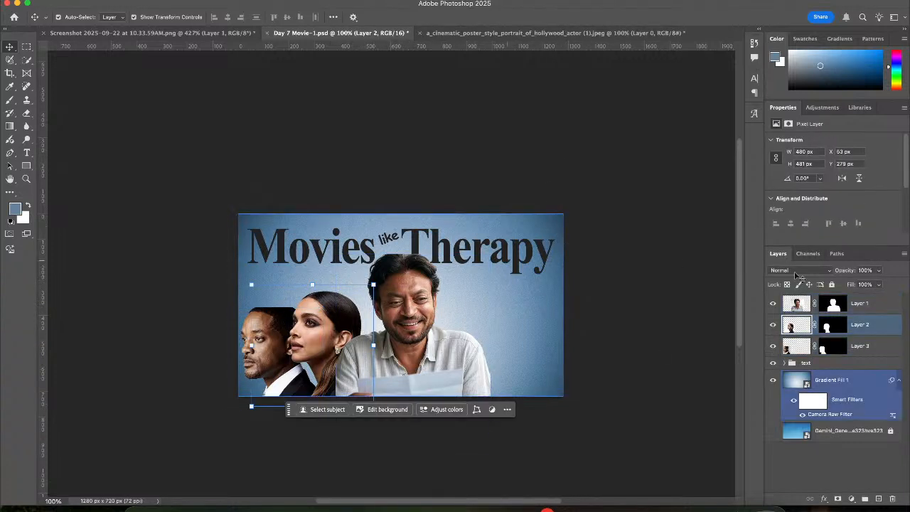
key(ctrl+t)
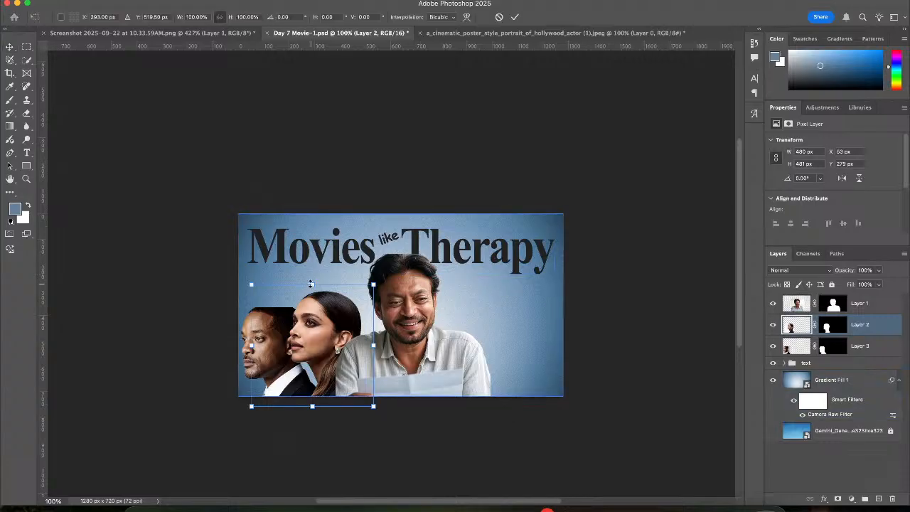
drag(312, 284, 317, 272)
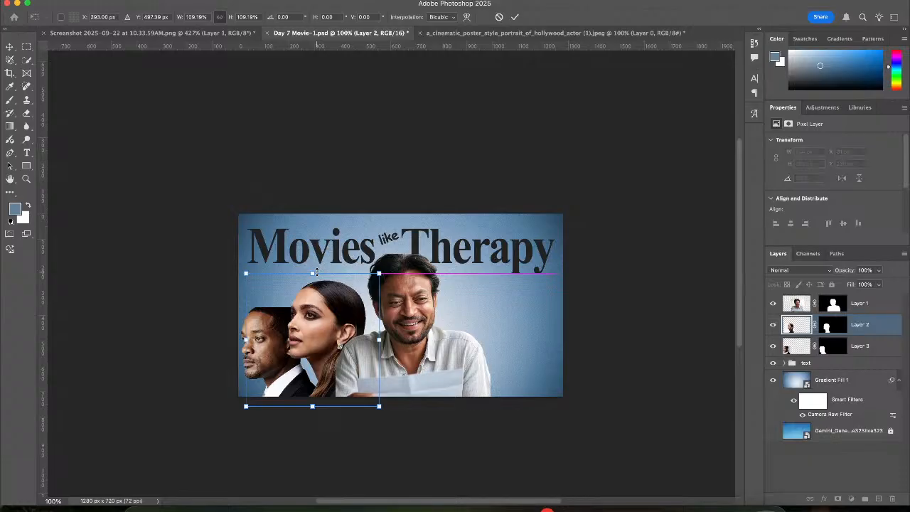
key(shift+Right)
key(shift+Right)
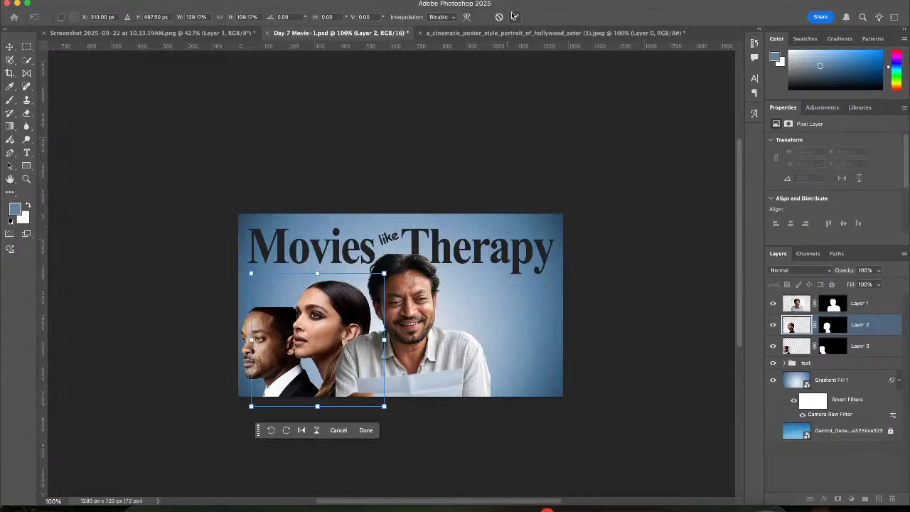
key(Return)
Rotate the suited actor cutout about 3.8° clockwise and shift it 10 px to the right
click(248, 353)
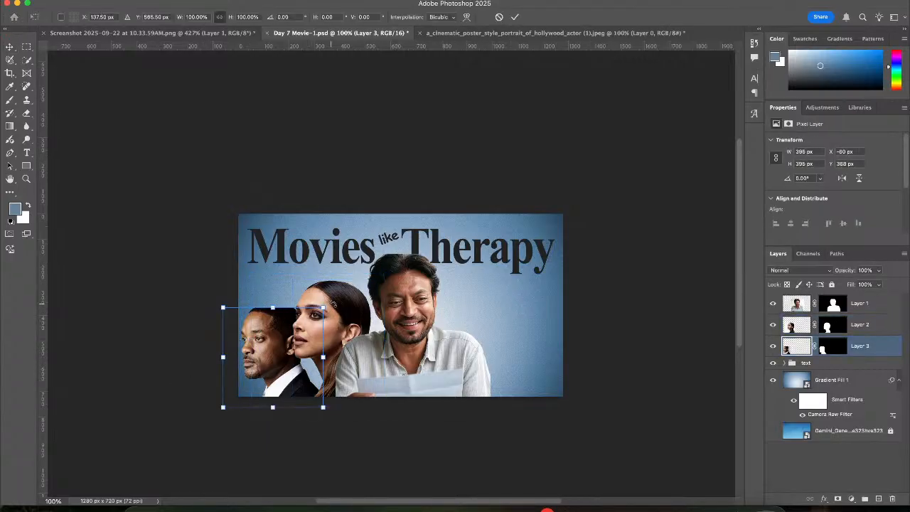
drag(330, 303, 336, 305)
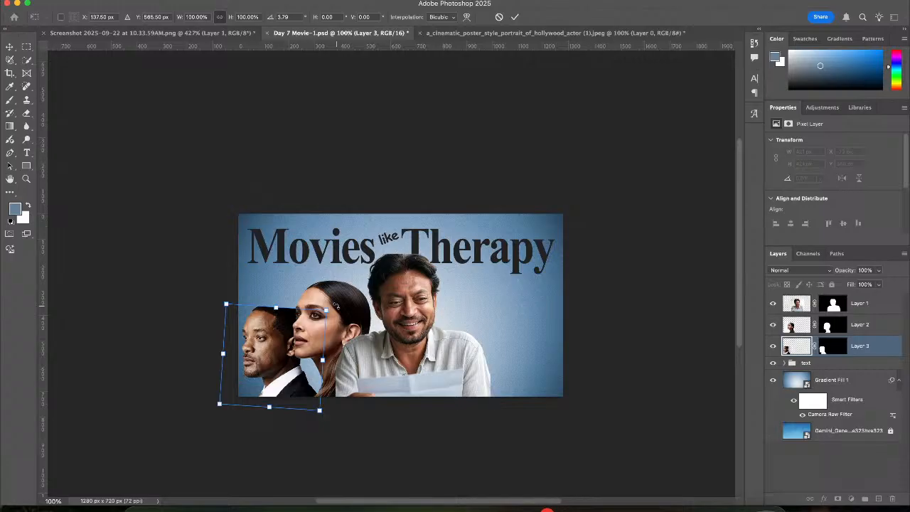
key(shift+Right)
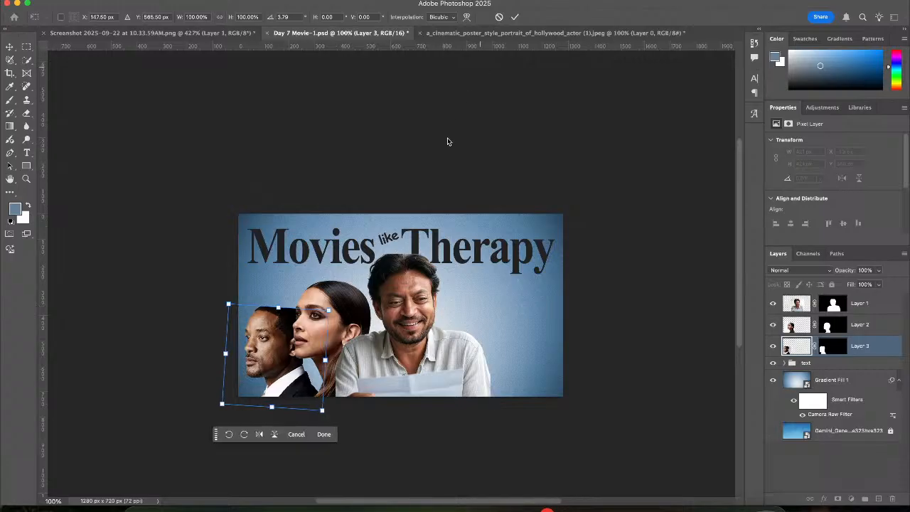
key(Return)
click(471, 138)
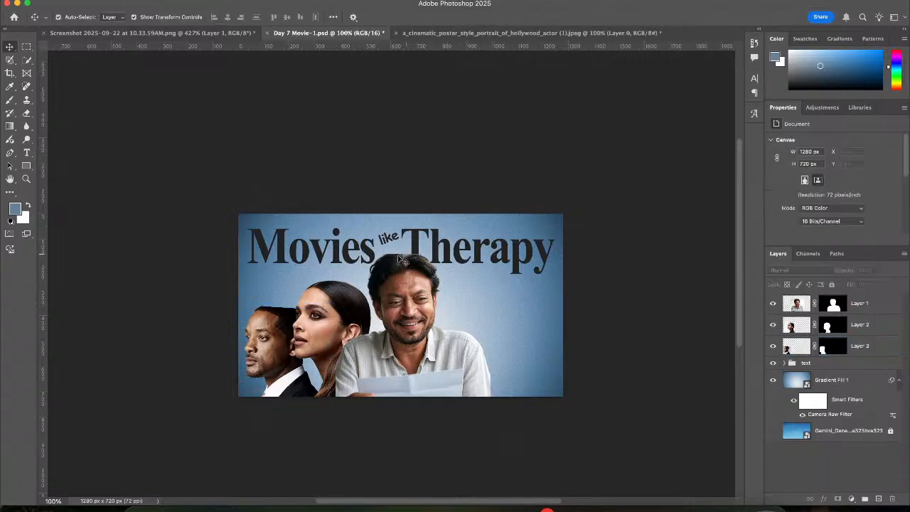
click(407, 258)
click(395, 264)
click(302, 328)
click(277, 315)
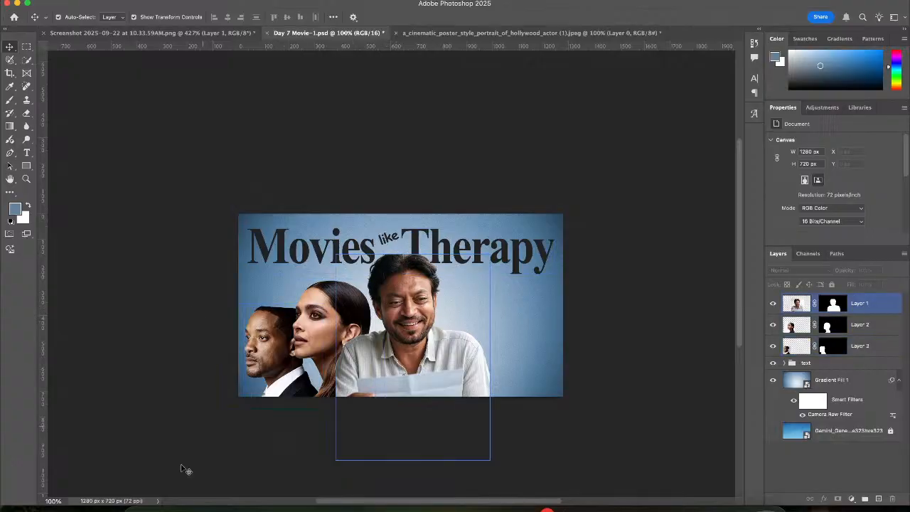
Open a_cinematic_poster_style_portrait_of_a_famous.jpeg from Finder's day 7 folder in Photoshop
click(146, 500)
click(559, 251)
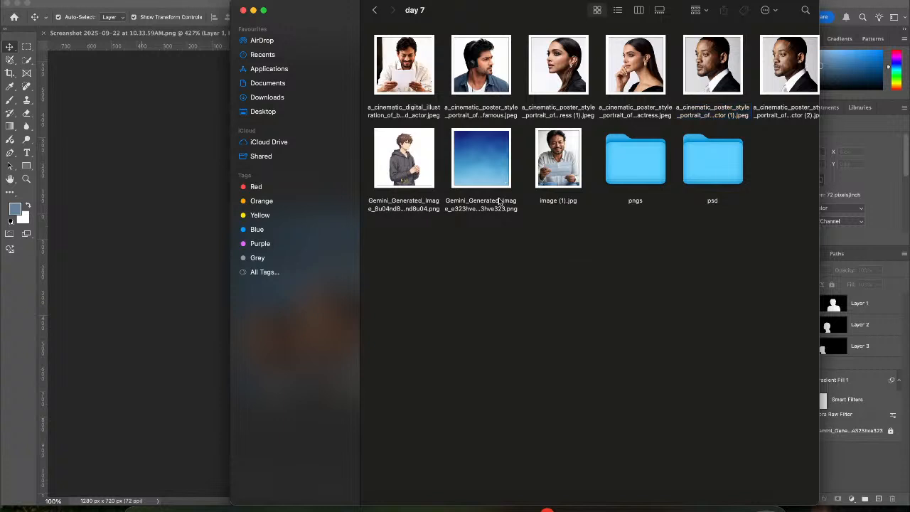
click(482, 79)
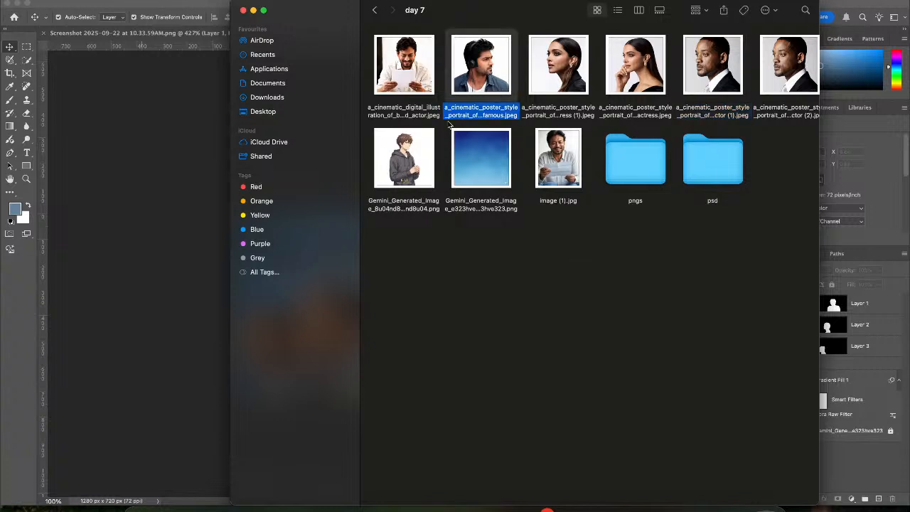
drag(449, 125, 696, 33)
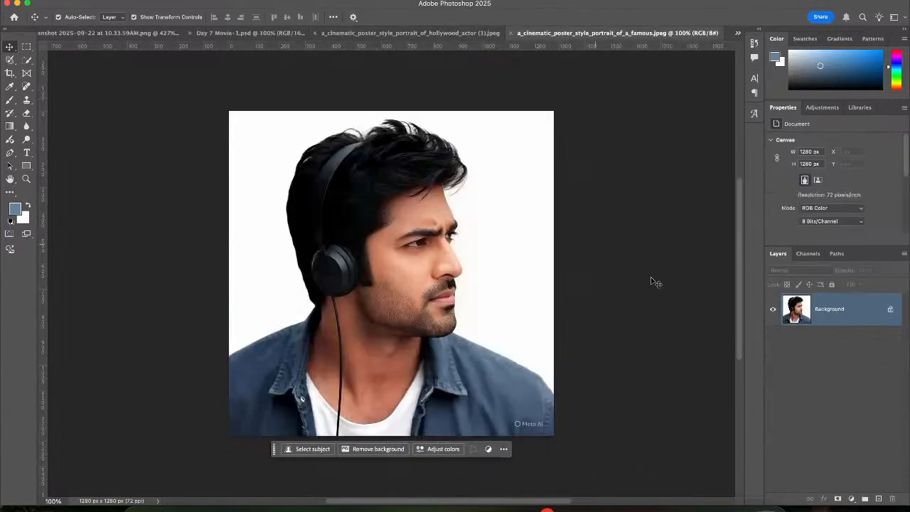
Unlock the headphone man's portrait, remove its background, and copy the cutout into Day 7 Movie-1.psd, accepting the different bit depth
click(891, 309)
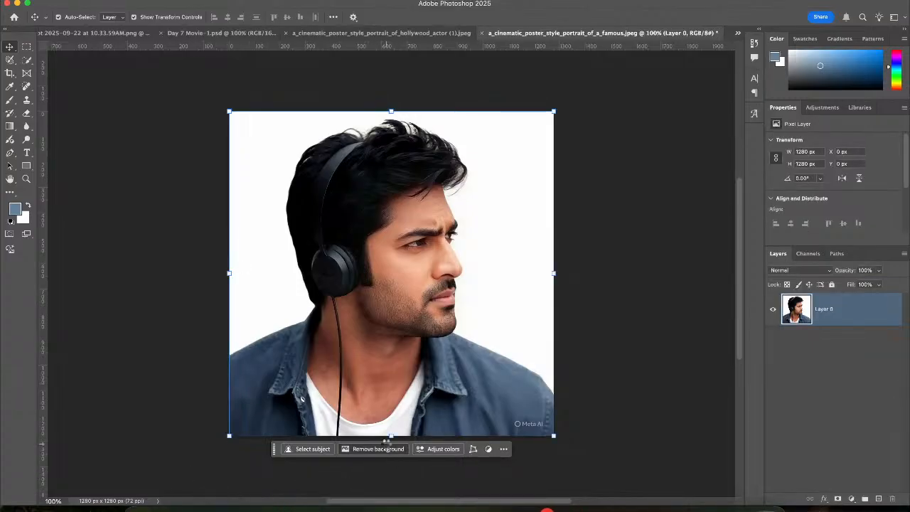
click(384, 448)
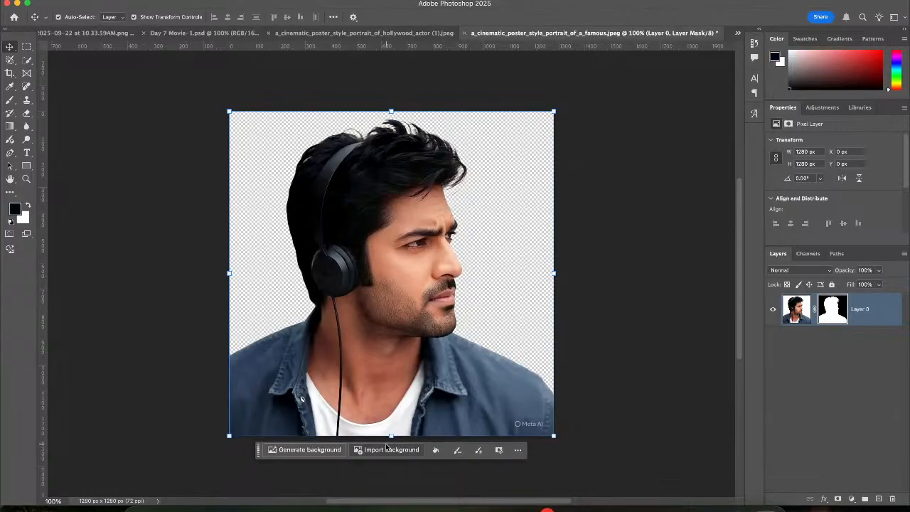
click(593, 169)
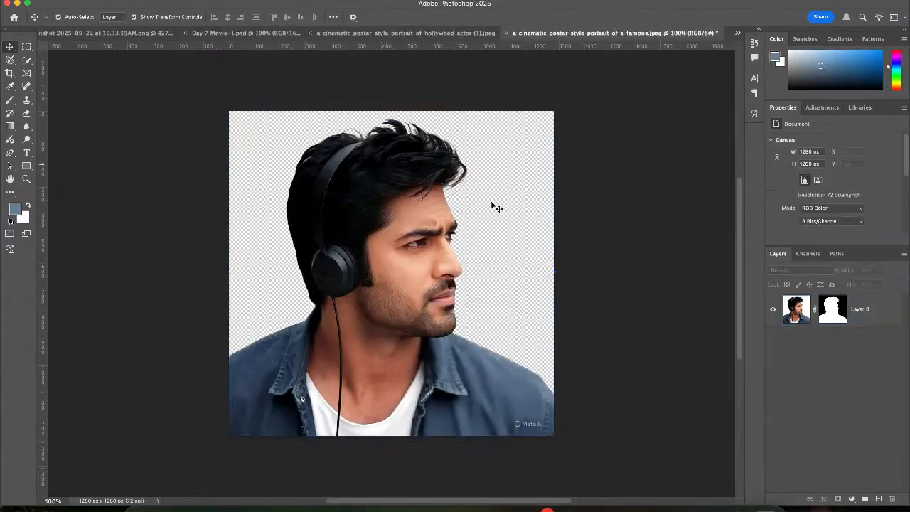
drag(411, 230, 201, 37)
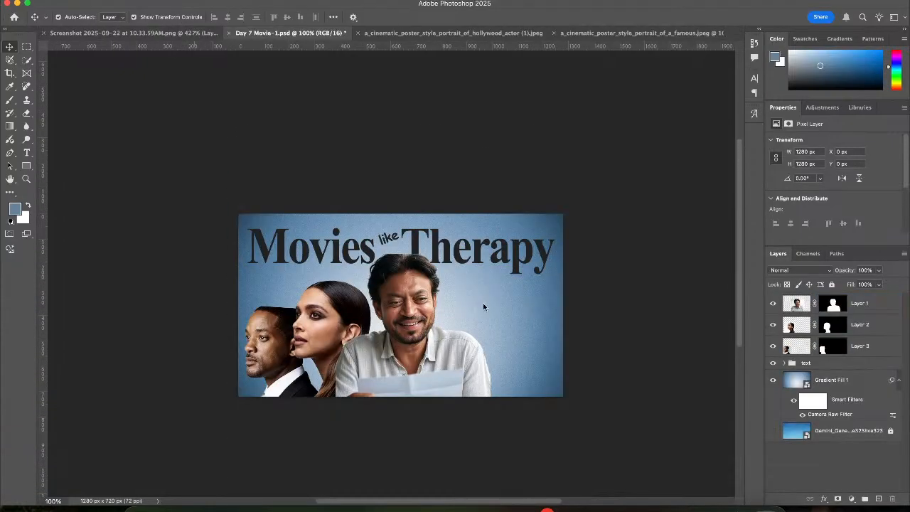
drag(483, 307, 484, 306)
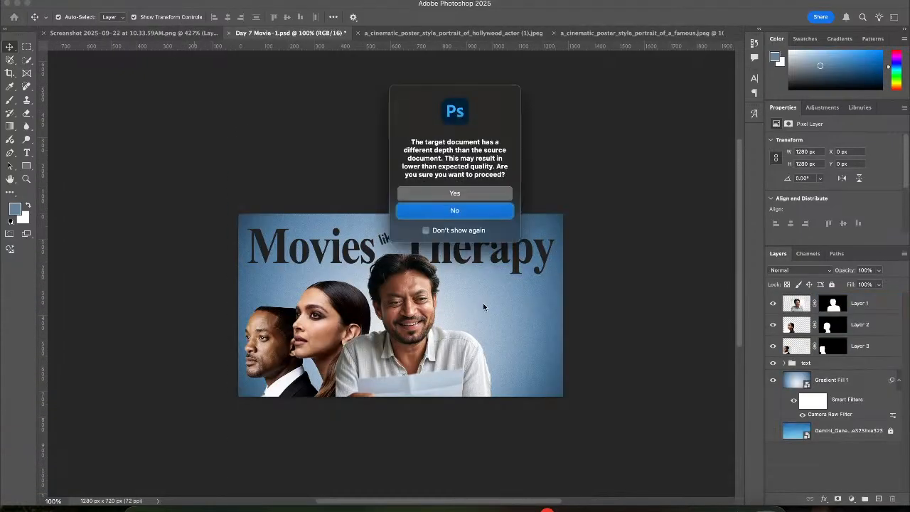
click(455, 192)
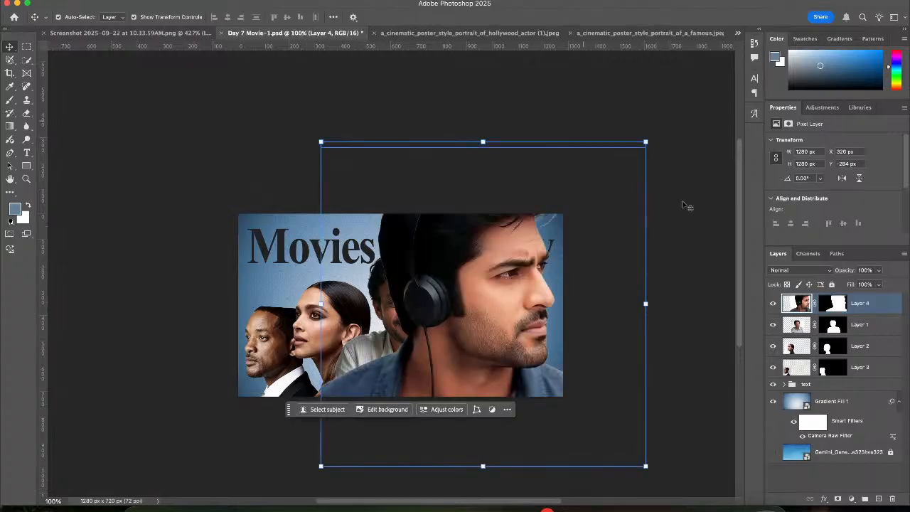
Scale the headphone man cutout to about 47% and place it to the right of the smiling man at the canvas's lower edge
drag(648, 307, 486, 300)
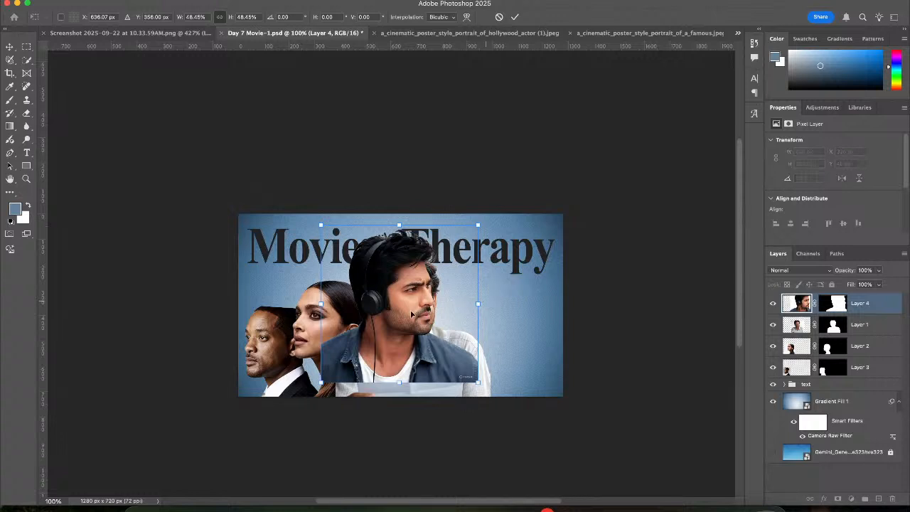
drag(413, 314, 499, 349)
drag(562, 340, 535, 340)
drag(473, 327, 489, 326)
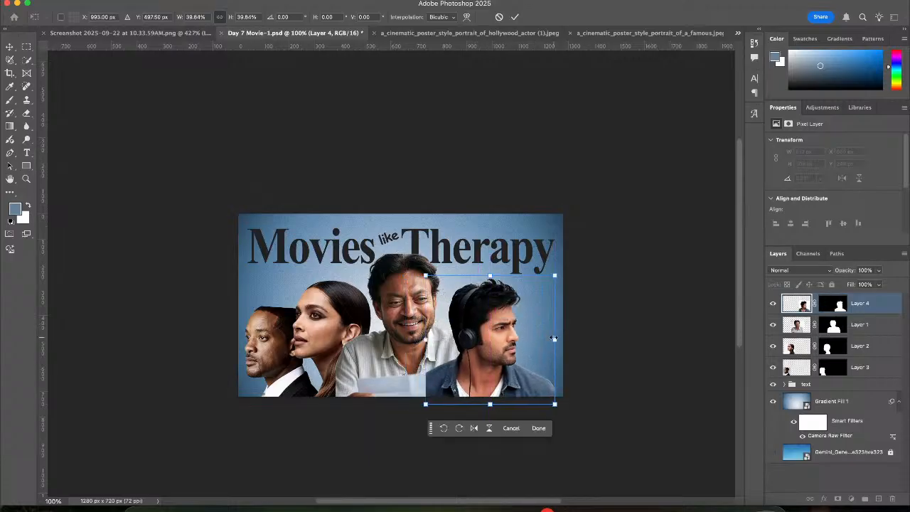
mouse_move(554, 339)
mouse_down()
mouse_move(579, 339)
mouse_move(549, 340)
mouse_up()
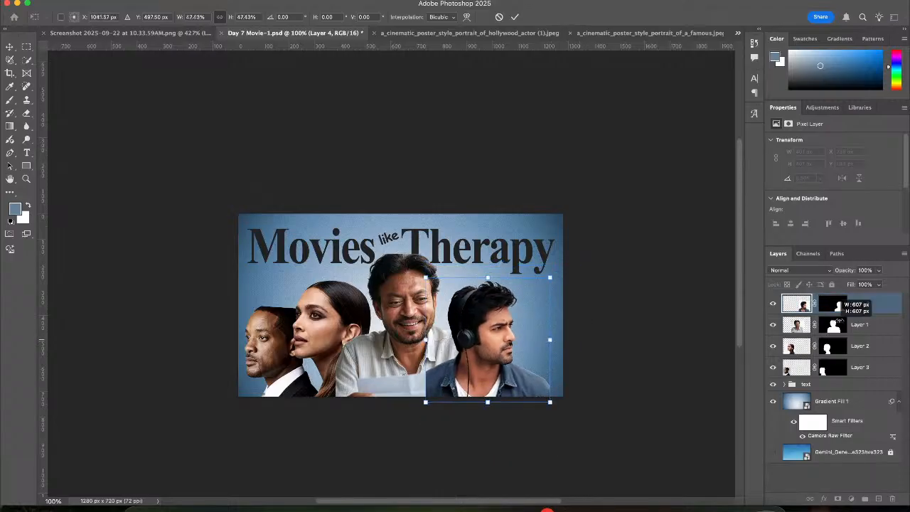
key(super+z)
Move the headphone man's layer beneath the smiling man's and scale the cutout down to about 84%
drag(882, 307, 880, 333)
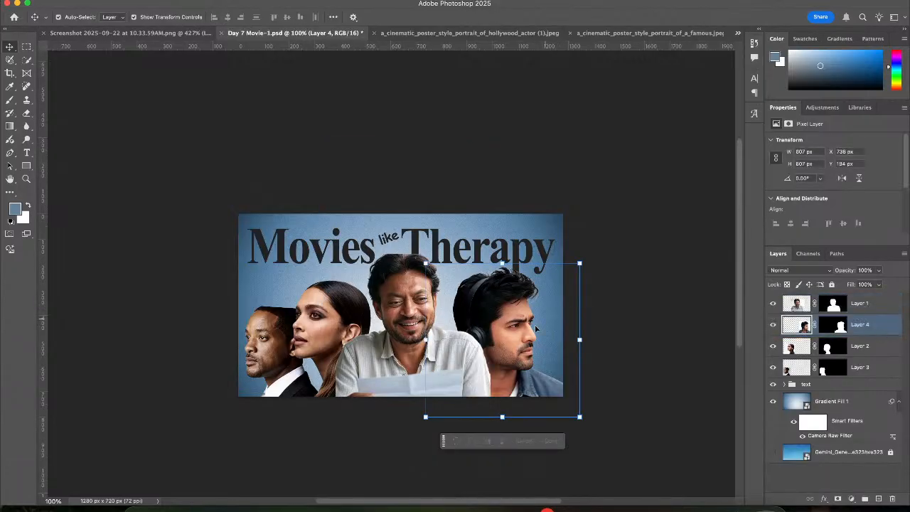
drag(580, 340, 554, 342)
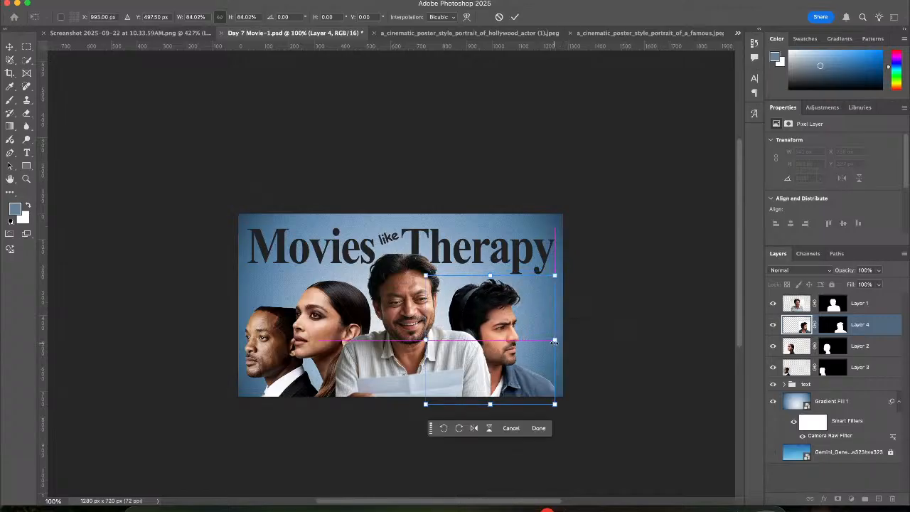
click(515, 22)
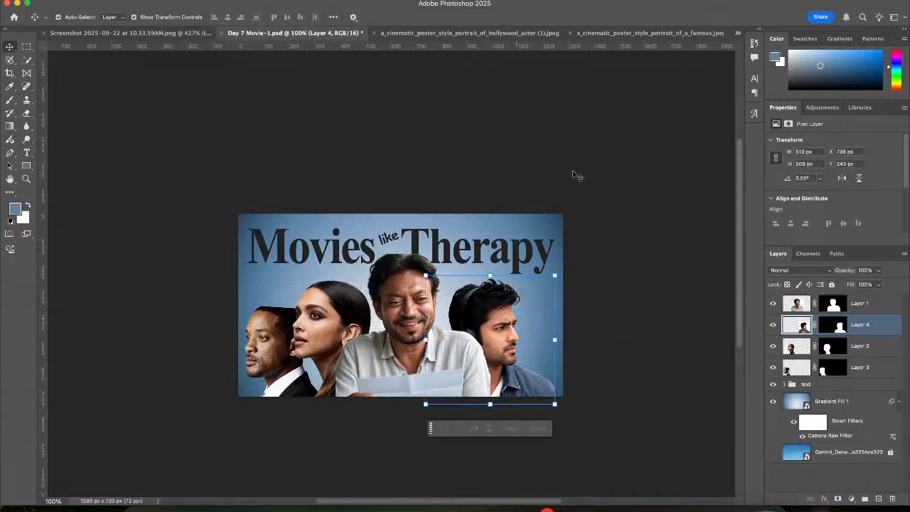
click(532, 269)
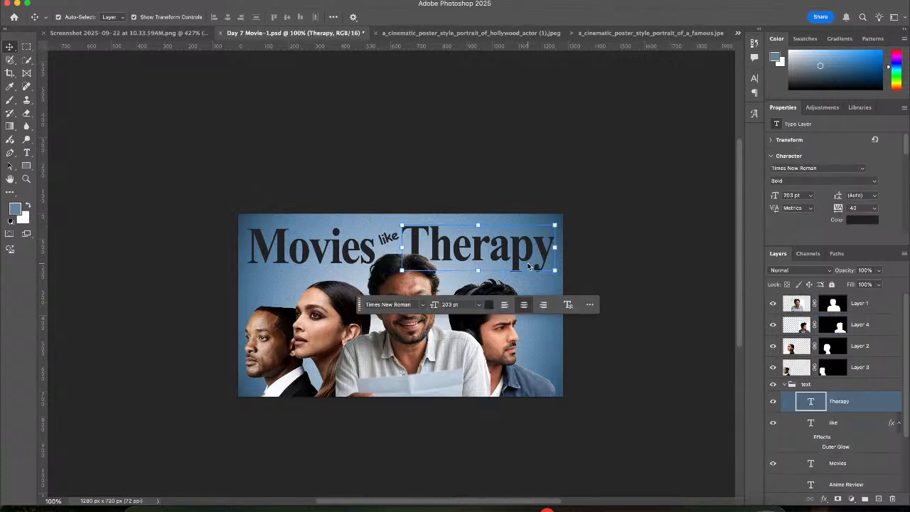
click(537, 362)
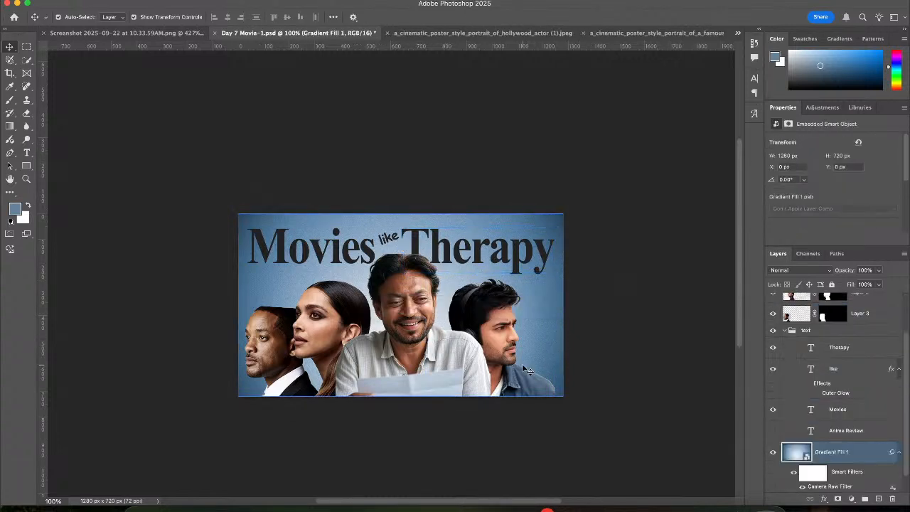
scroll(832, 349, up, 3)
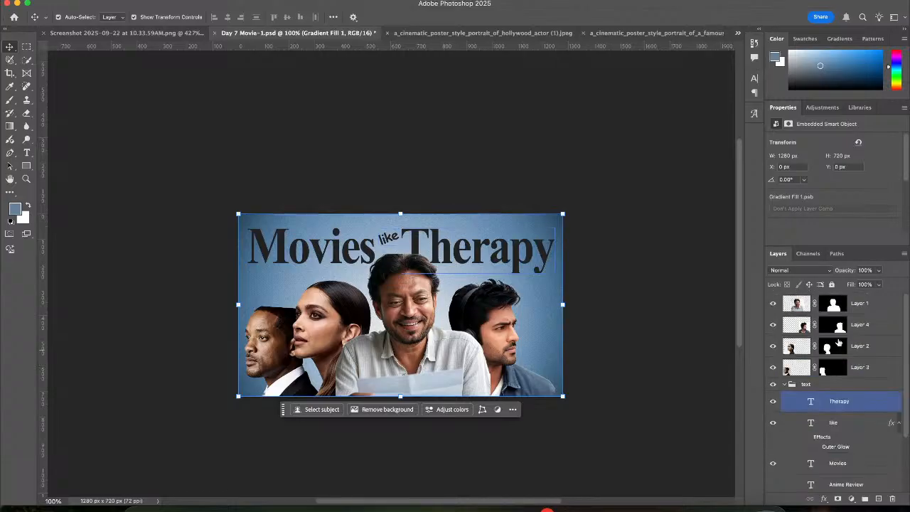
Nudge the headphone man's cutout up 10 px and deselect it
click(851, 331)
key(shift+Up)
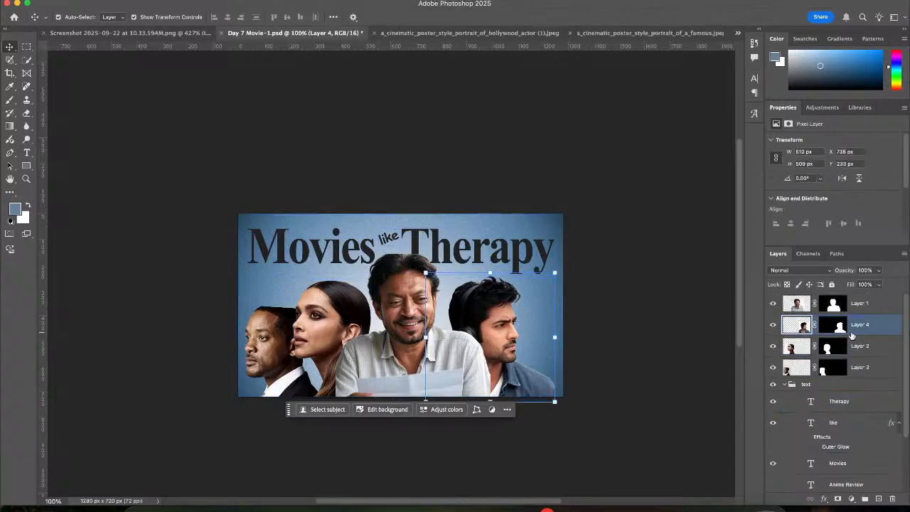
click(360, 142)
Switch to Finder and open the hooded anime boy's Gemini_Generated_Image PNG from the day 7 folder in Photoshop
click(141, 505)
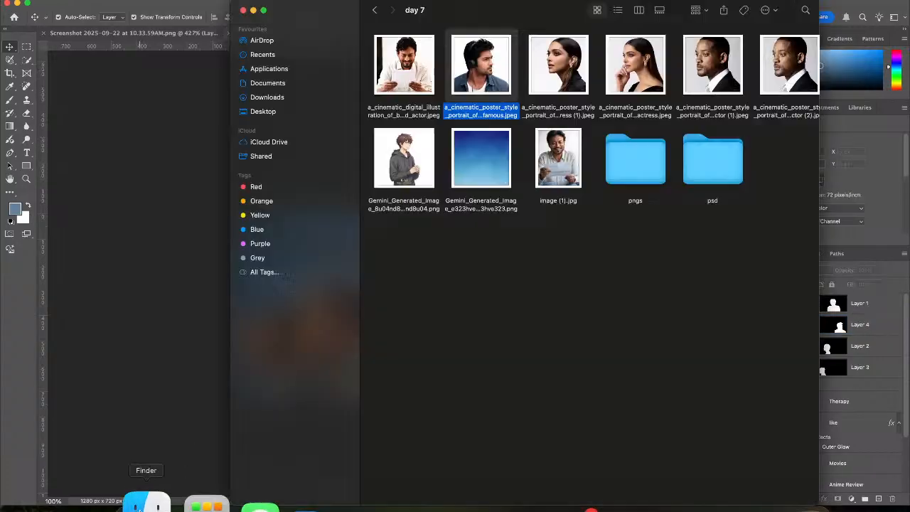
click(504, 242)
click(403, 169)
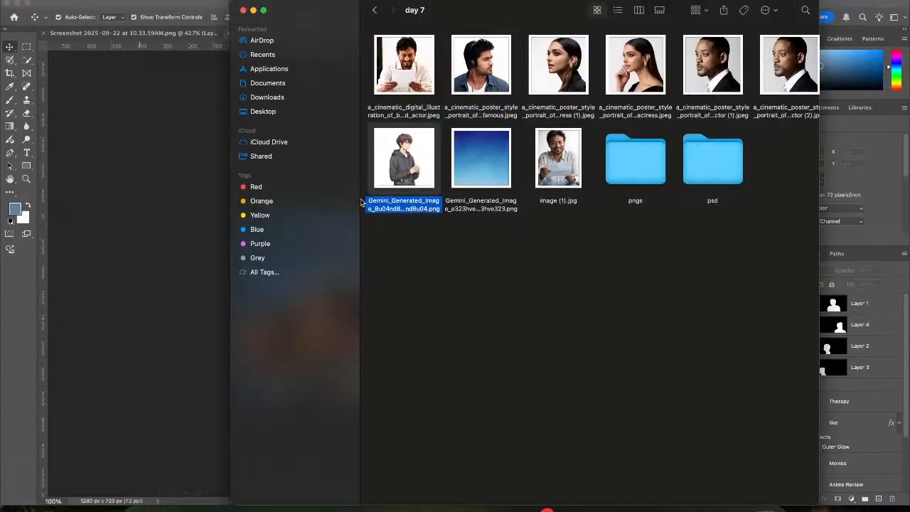
drag(362, 203, 437, 71)
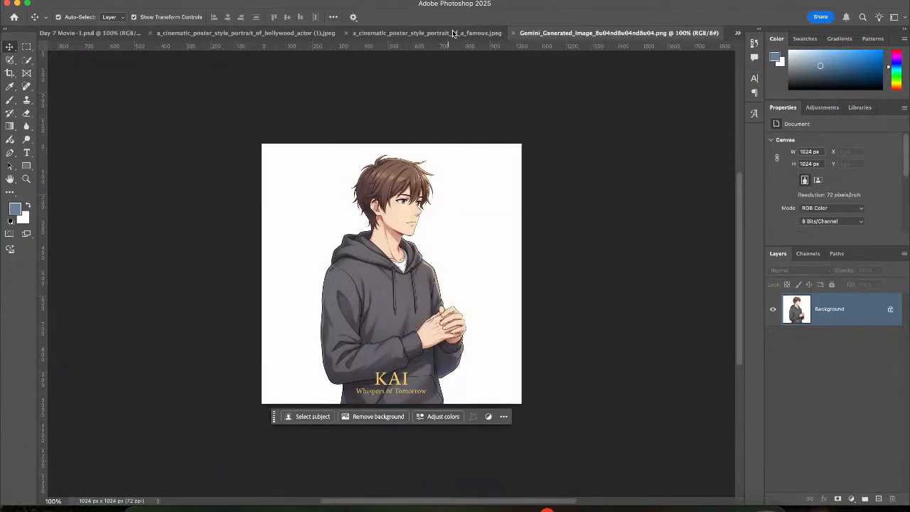
Close the suited man's and the headphone man's source portraits without saving their changes
click(152, 34)
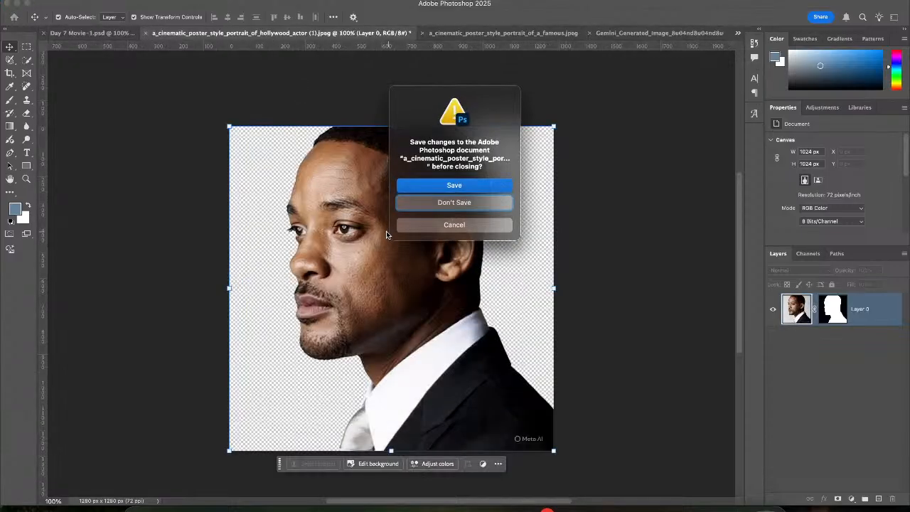
click(455, 207)
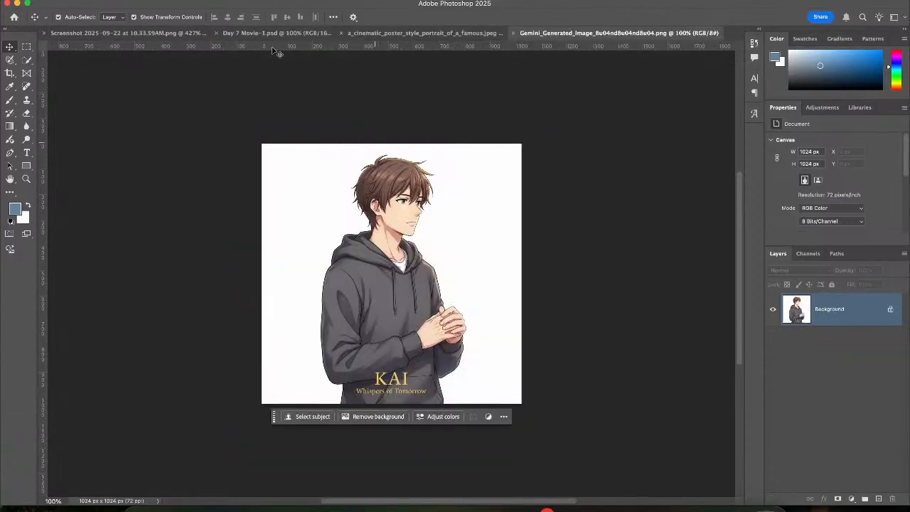
click(346, 34)
click(422, 199)
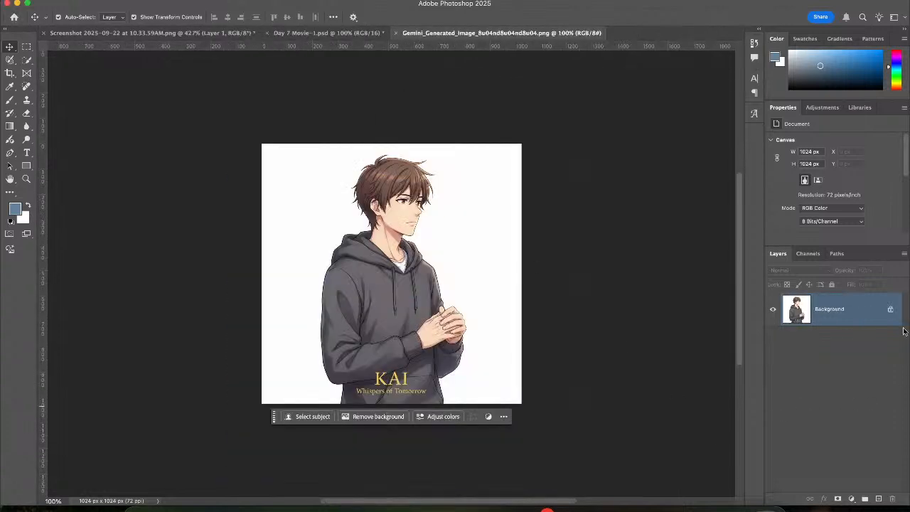
Unlock the anime boy's image, remove its background, and copy the cutout into Day 7 Movie-1.psd, accepting the different bit depth
click(892, 311)
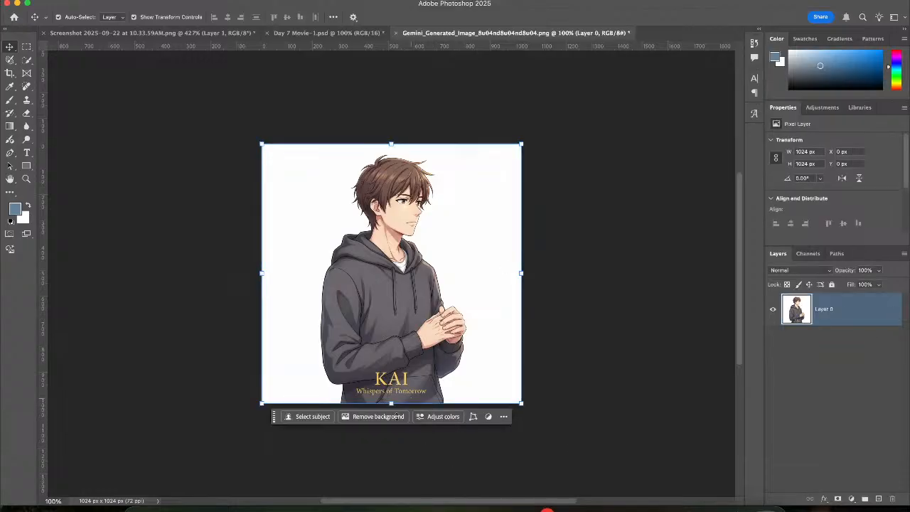
click(387, 417)
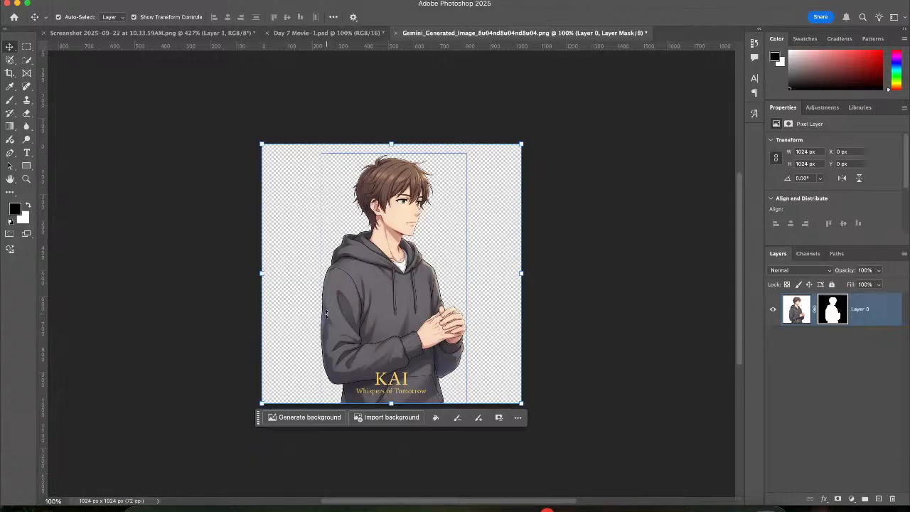
drag(371, 268, 378, 90)
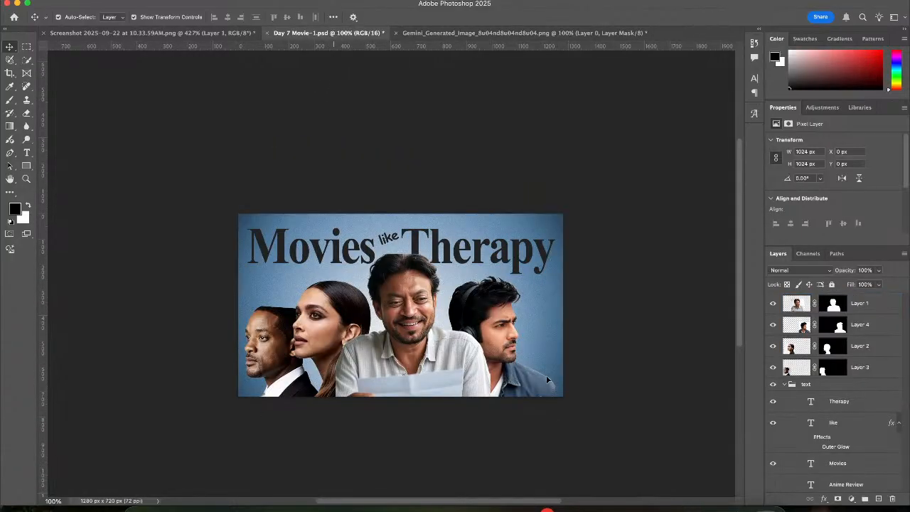
drag(547, 381, 549, 374)
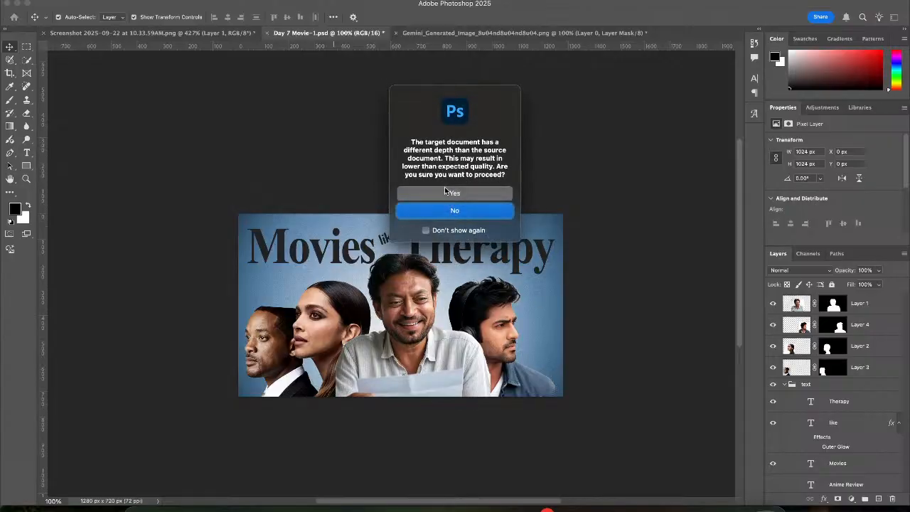
click(446, 192)
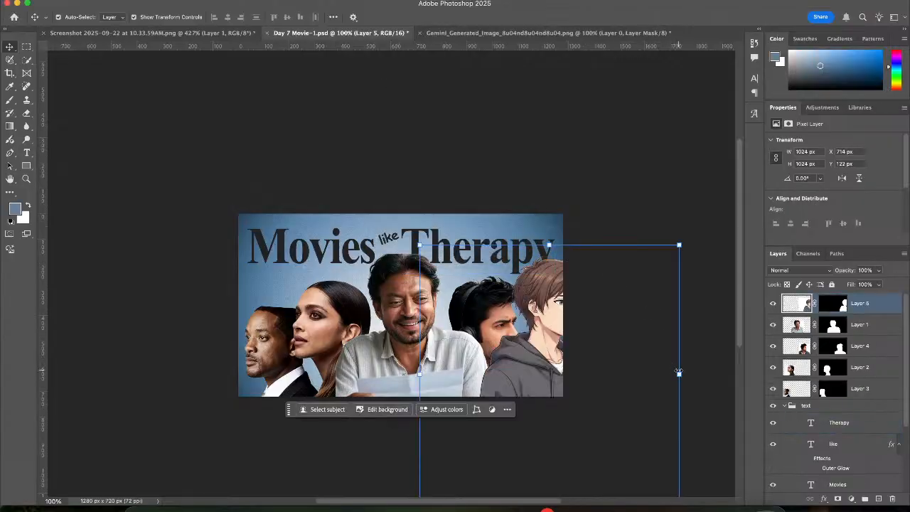
Scale the anime boy cutout to 79.5%, place it in the canvas's lower-right corner, and move its layer beneath the headphone man's
drag(680, 375, 626, 373)
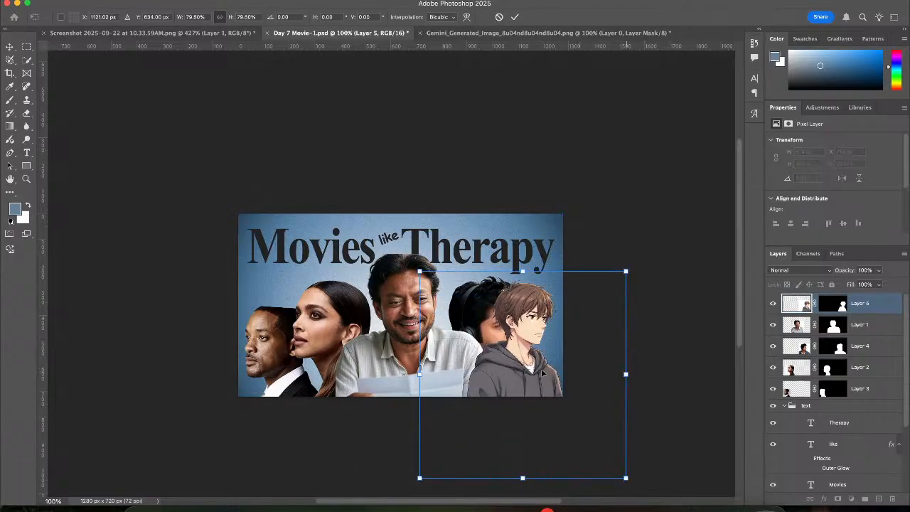
mouse_move(543, 373)
mouse_down()
mouse_move(560, 384)
mouse_move(549, 384)
mouse_up()
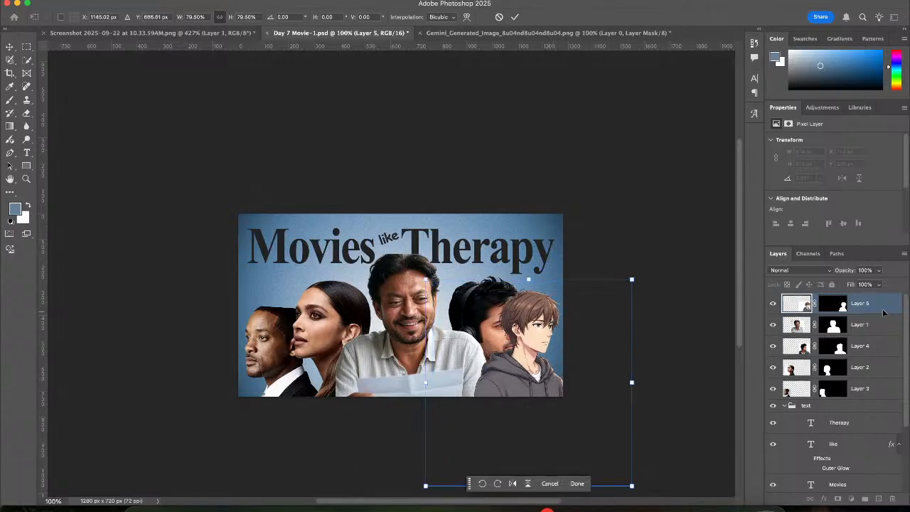
drag(883, 313, 885, 350)
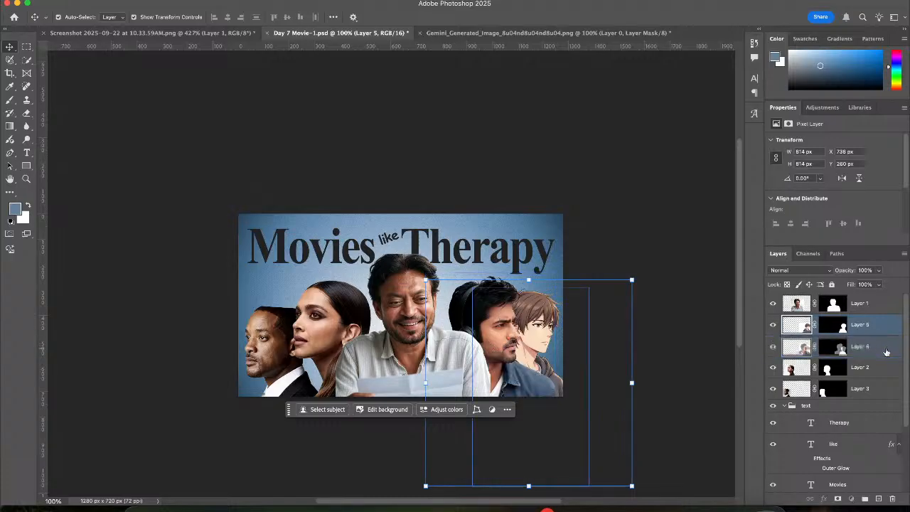
click(662, 280)
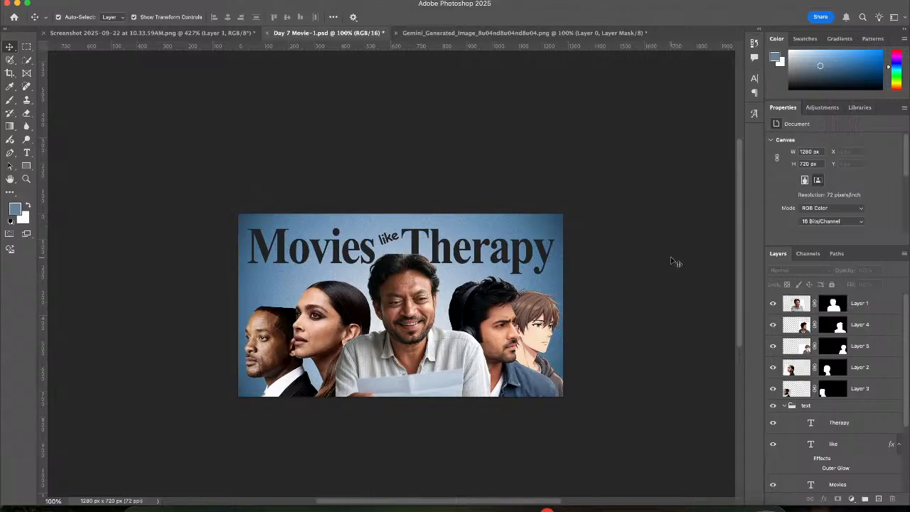
Scale the central smiling man's cutout down to about 756 px high, lowering his head slightly beneath the title
click(391, 279)
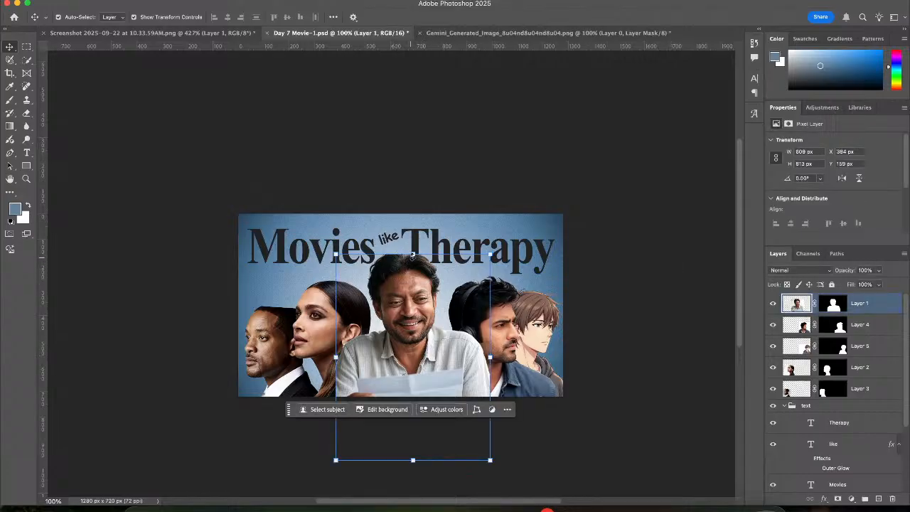
drag(412, 256, 412, 258)
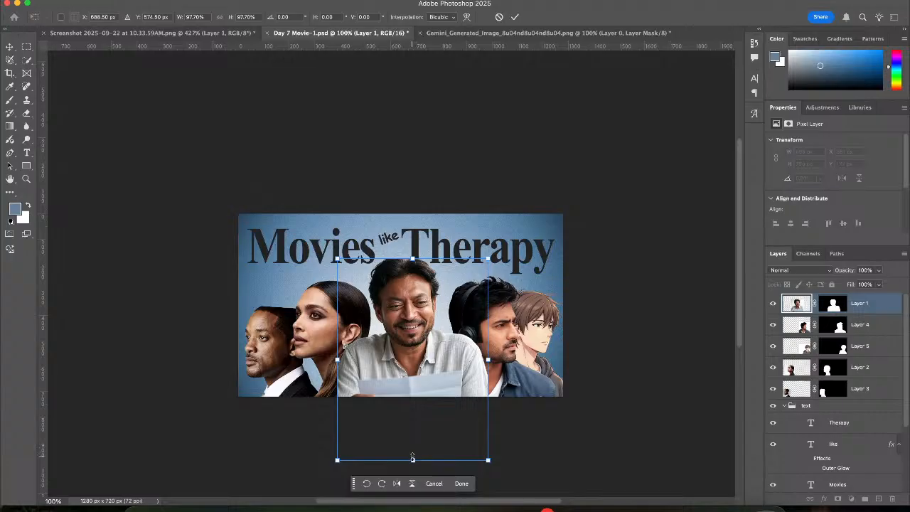
drag(413, 458, 412, 449)
click(514, 18)
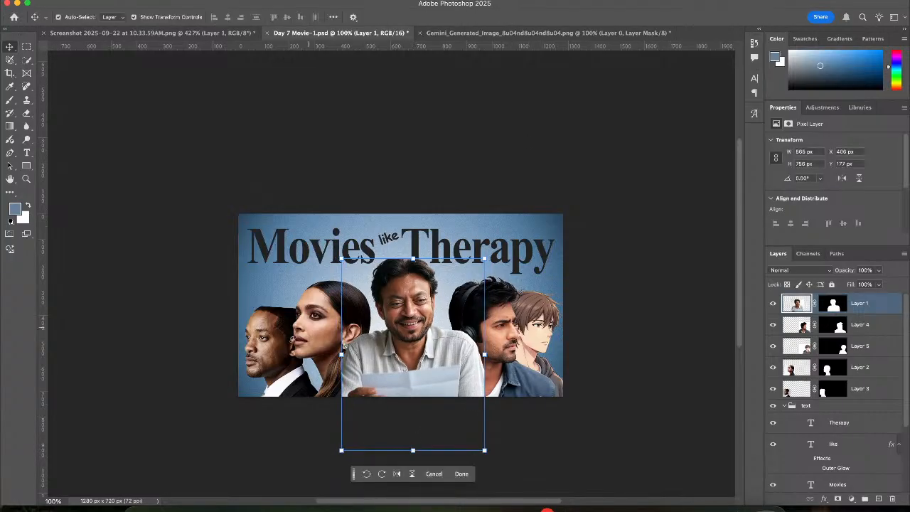
Move the woman's cutout 20 px down and 10 px right, and scale it to about 97%
click(298, 337)
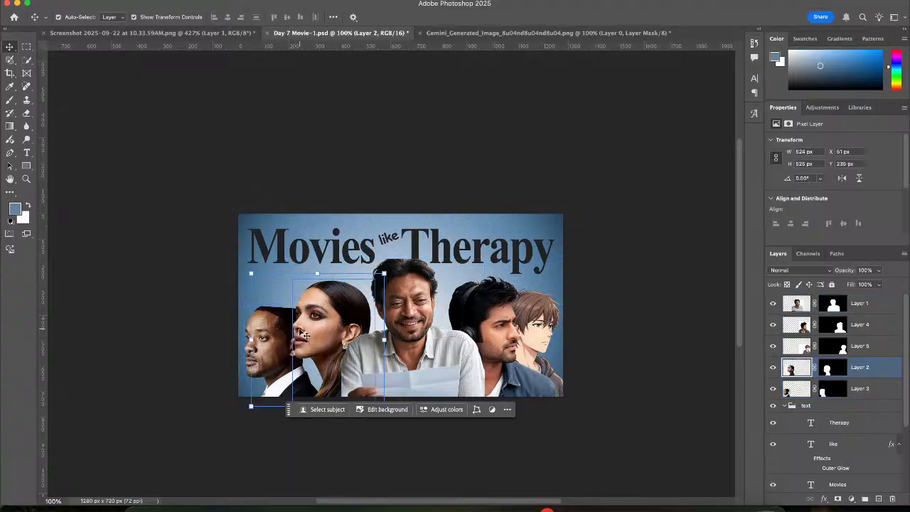
scroll(302, 334, up, 3)
key(shift+Down)
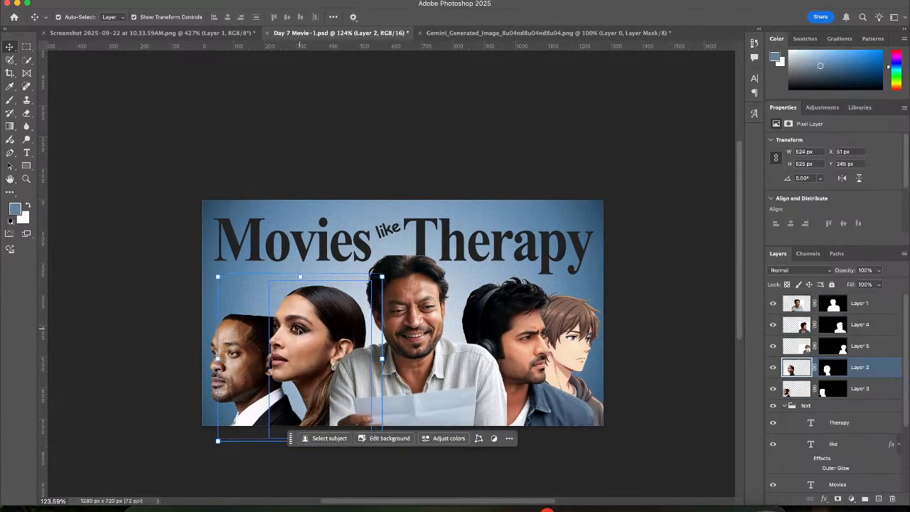
key(shift+Down)
key(shift+Right)
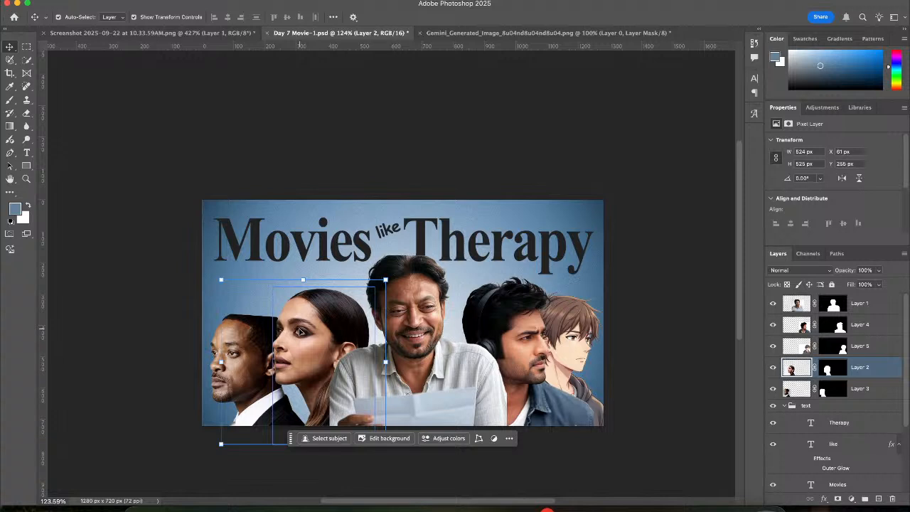
shift+click(273, 359)
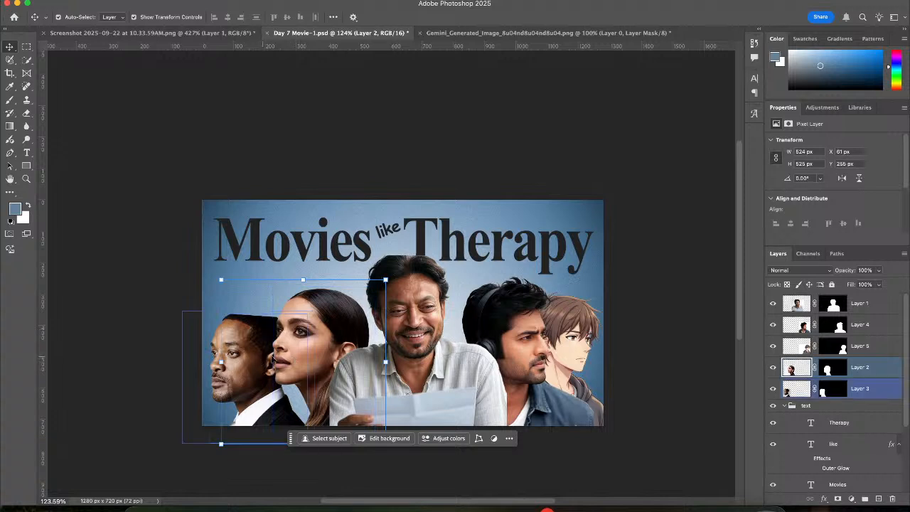
drag(222, 280, 230, 282)
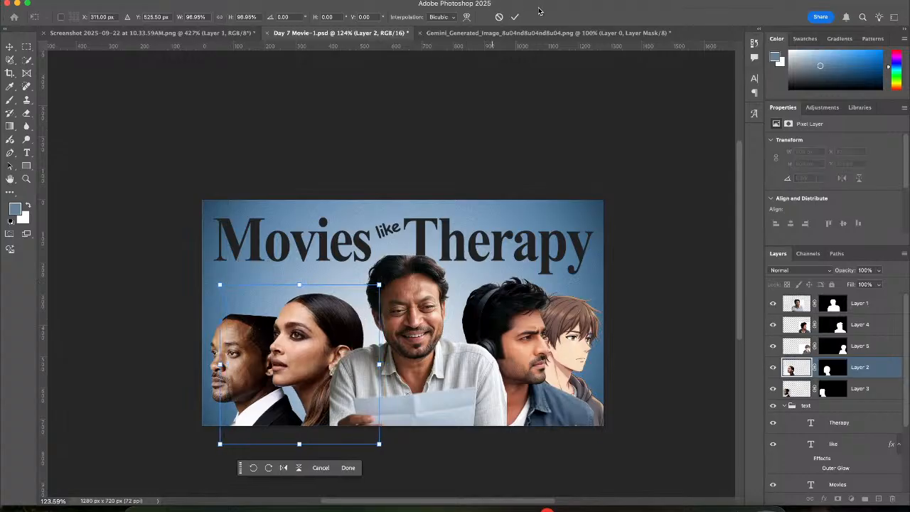
click(518, 18)
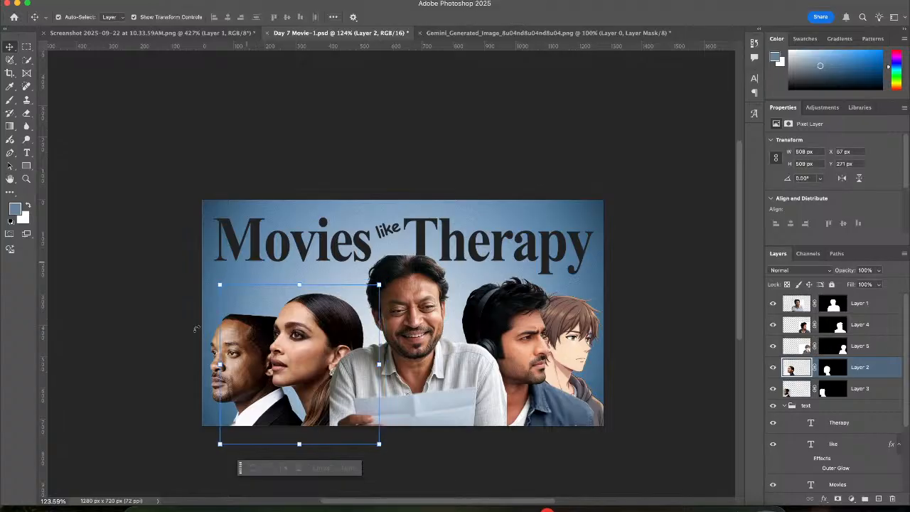
Scale the suited man's cutout to about 93% and shift it 20 px right, closer behind the woman
click(209, 354)
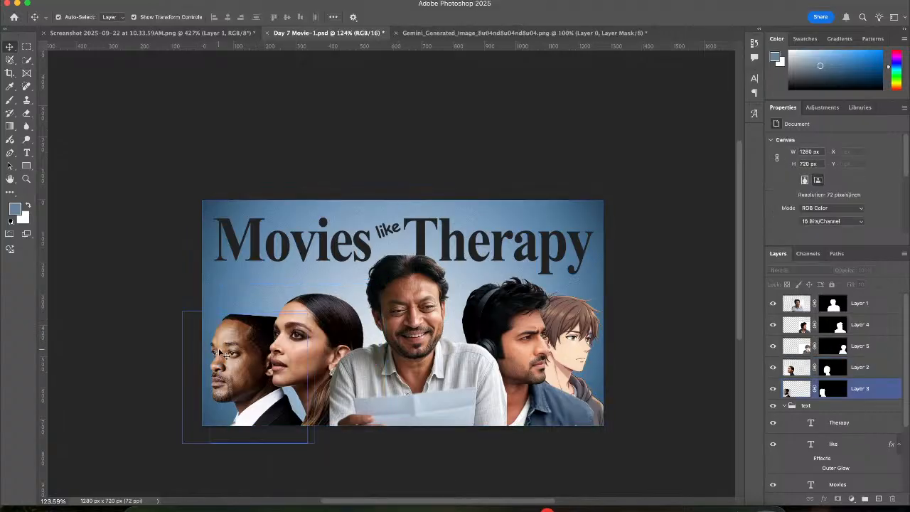
shift+click(310, 377)
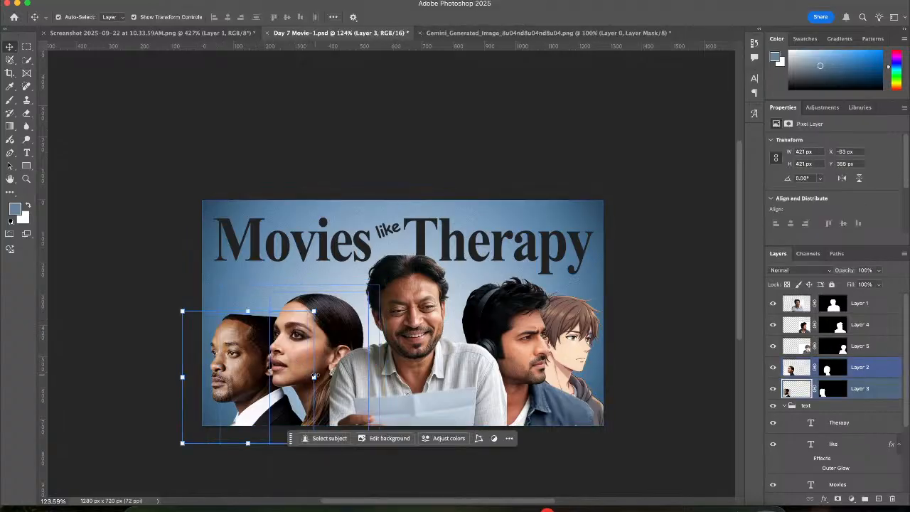
drag(314, 375, 308, 380)
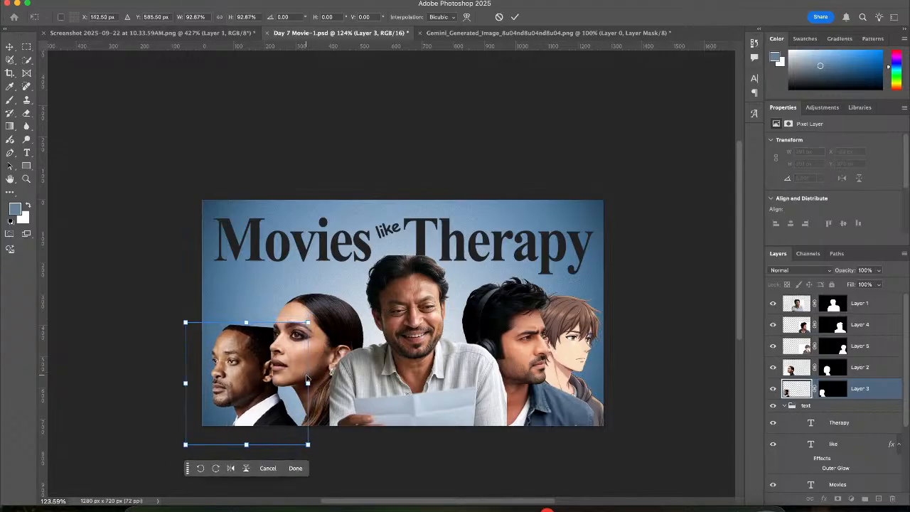
key(shift+Left)
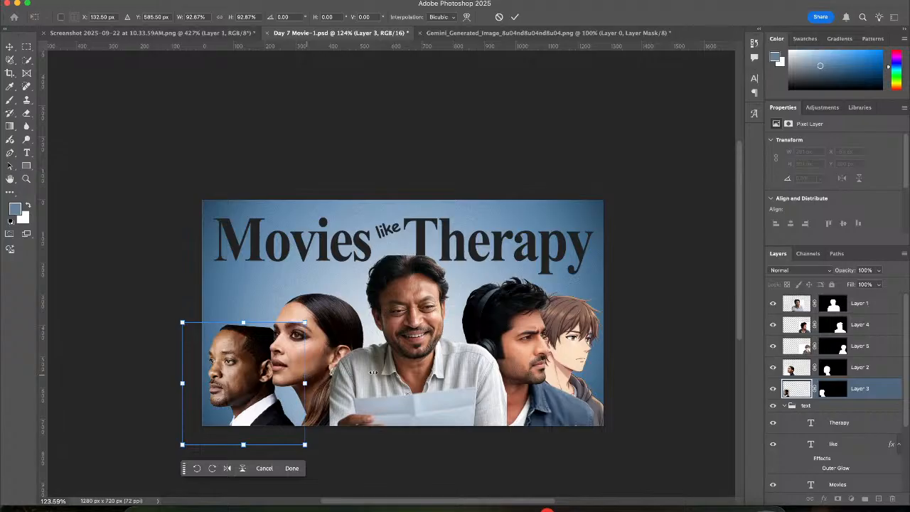
key(shift+Right)
key(shift+Right)
key(shift+Right)
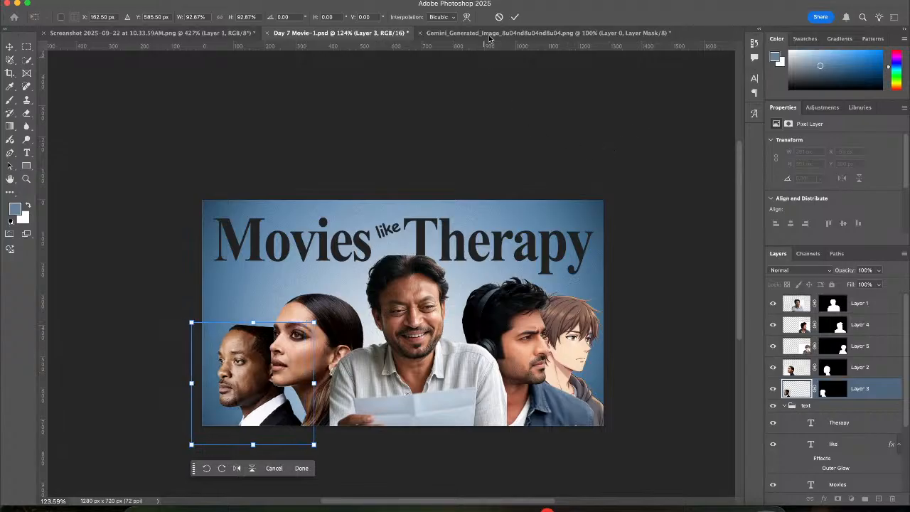
Scale the headphone man's cutout to about 86% and shift it 30 px down and 10 px left
click(509, 314)
click(509, 314)
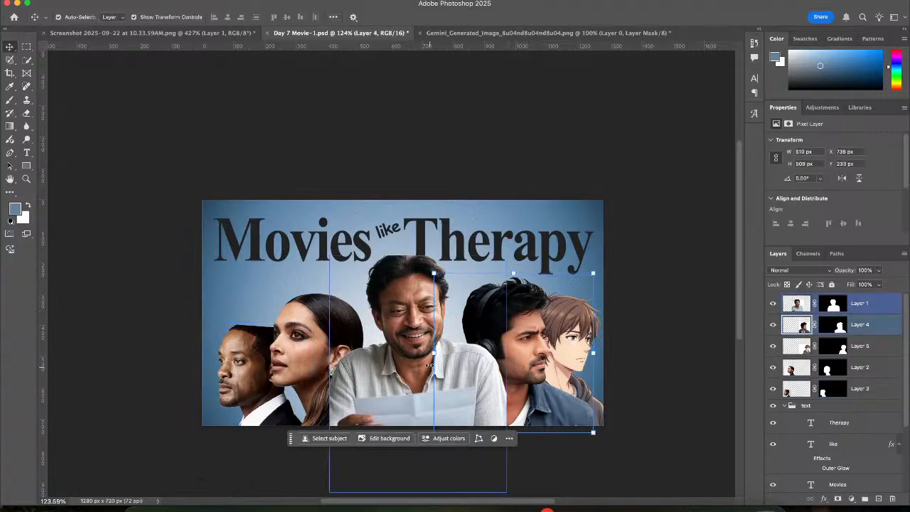
drag(434, 357, 456, 361)
key(shift+Down)
key(shift+Down)
key(shift+Down)
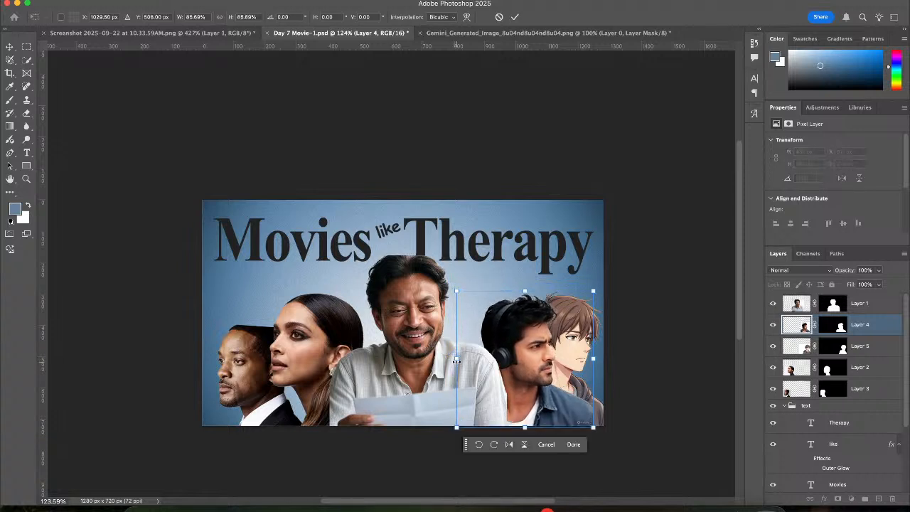
key(shift+Left)
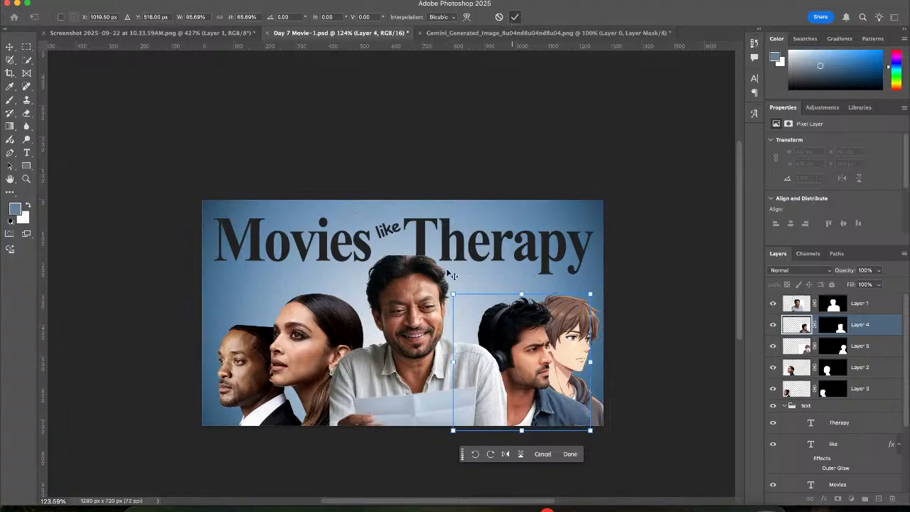
key(Return)
Move the smiling man 20 px left, and the headphone man 20 px left and 10 px up
click(403, 302)
key(shift+Left)
key(shift+Left)
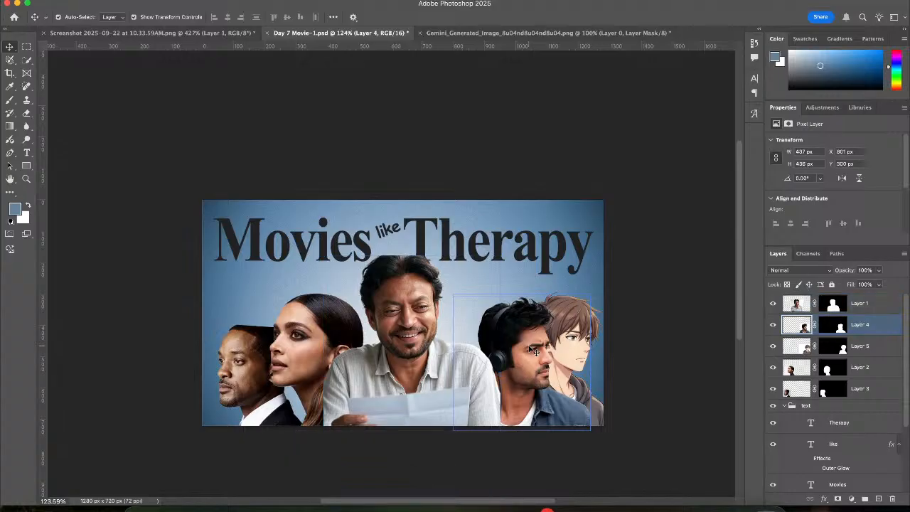
drag(535, 350, 530, 347)
key(shift+Left)
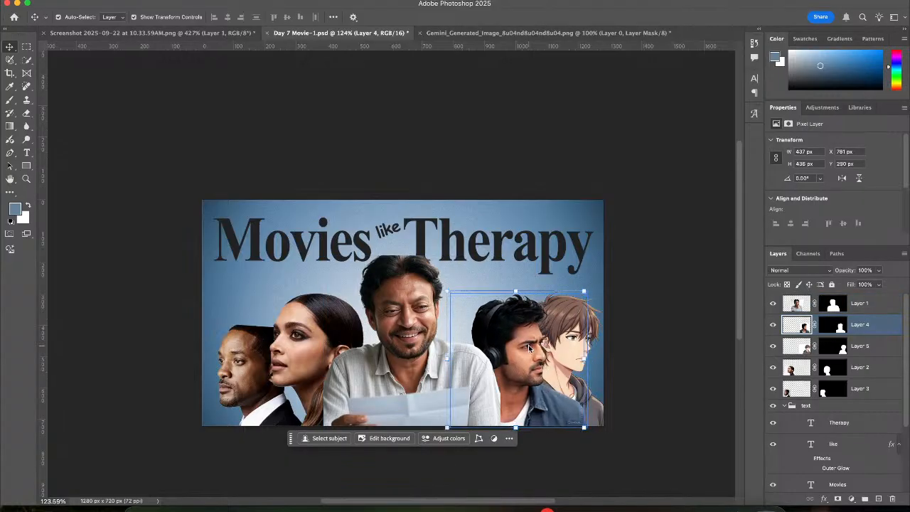
Move the headphone man's cutout 10 px down and scale it up to about 103%
key(shift+Down)
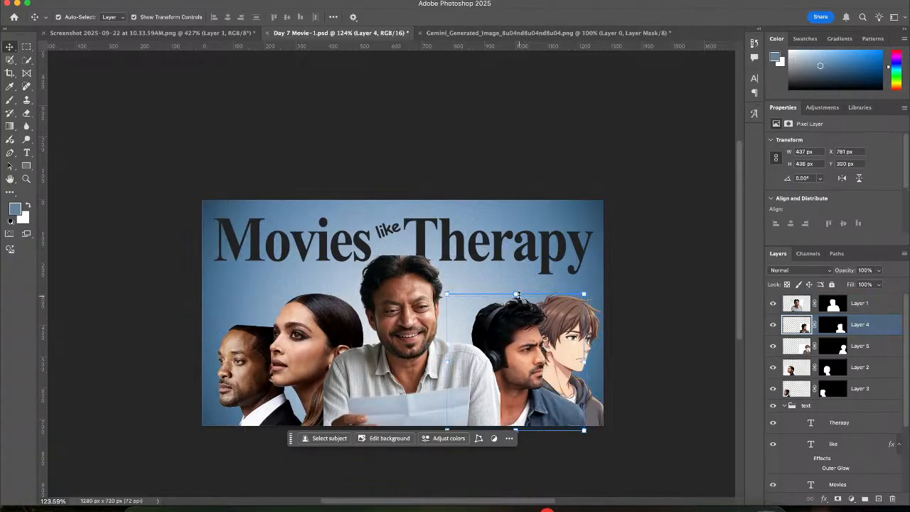
drag(518, 295, 517, 290)
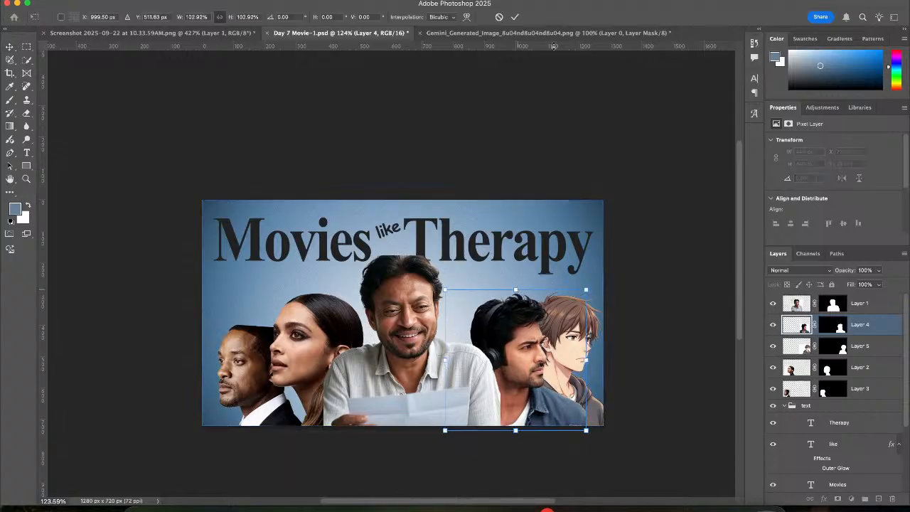
click(515, 18)
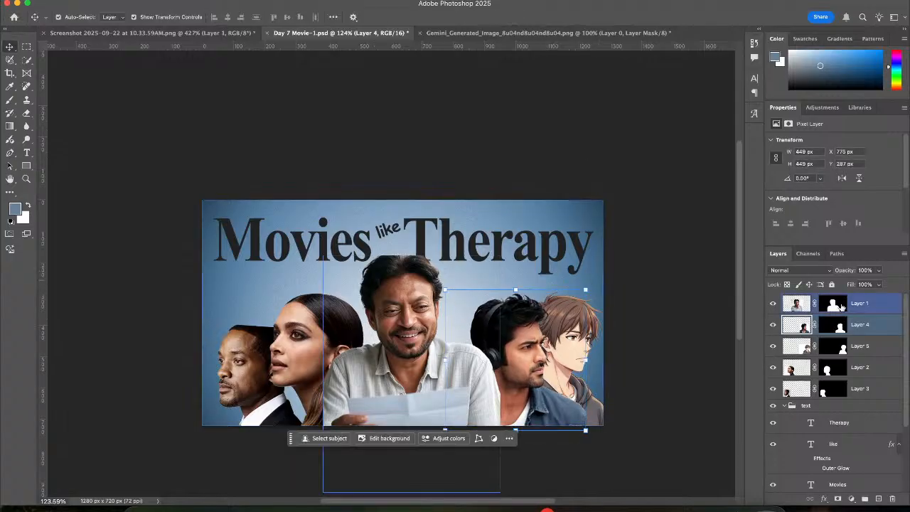
Shift the anime boy's cutout about 30 px right and 30 px down
shift+click(859, 347)
click(861, 348)
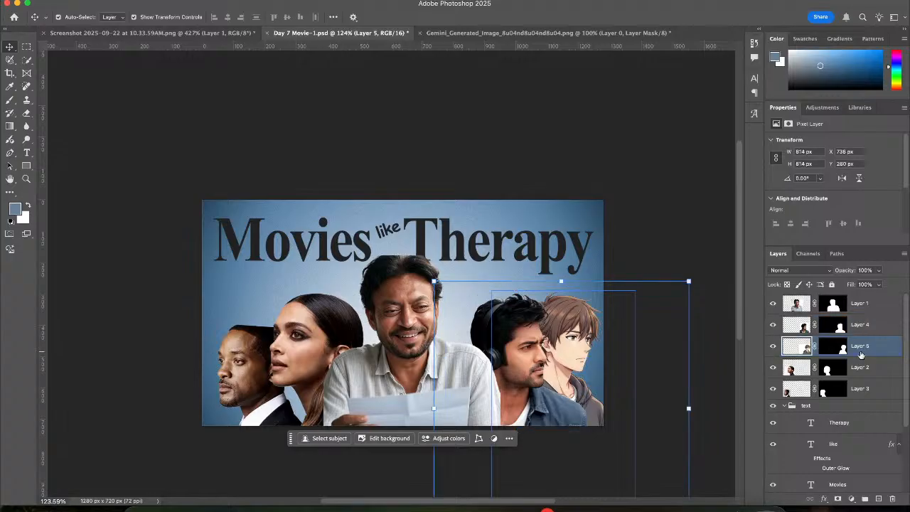
key(shift+Right)
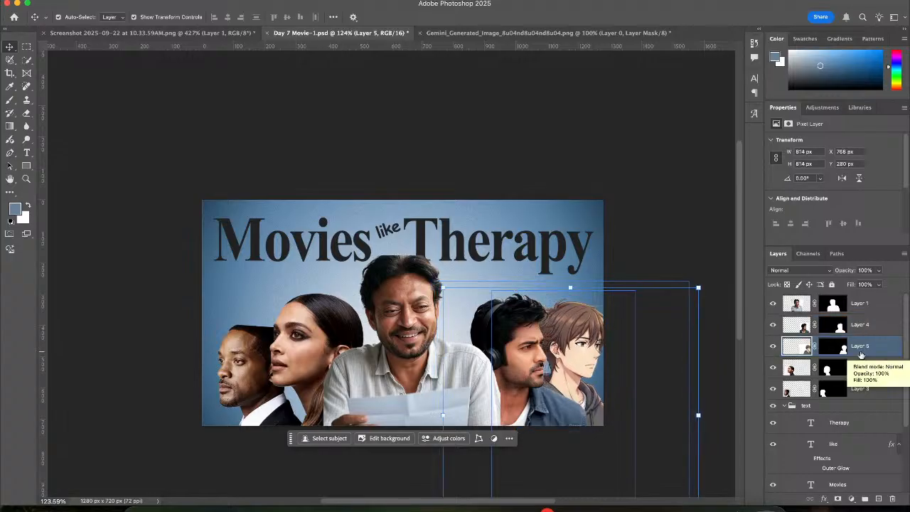
key(shift+Down)
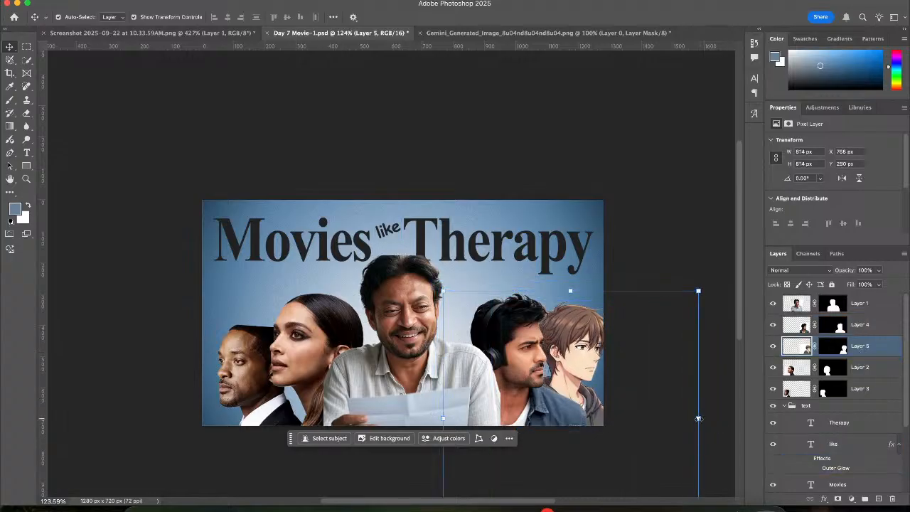
Scale the anime boy's cutout to about 87% and shift it 50 px right and 10 px up
drag(699, 419, 665, 420)
key(shift+Right)
key(shift+Right)
key(shift+Right)
key(shift+Right)
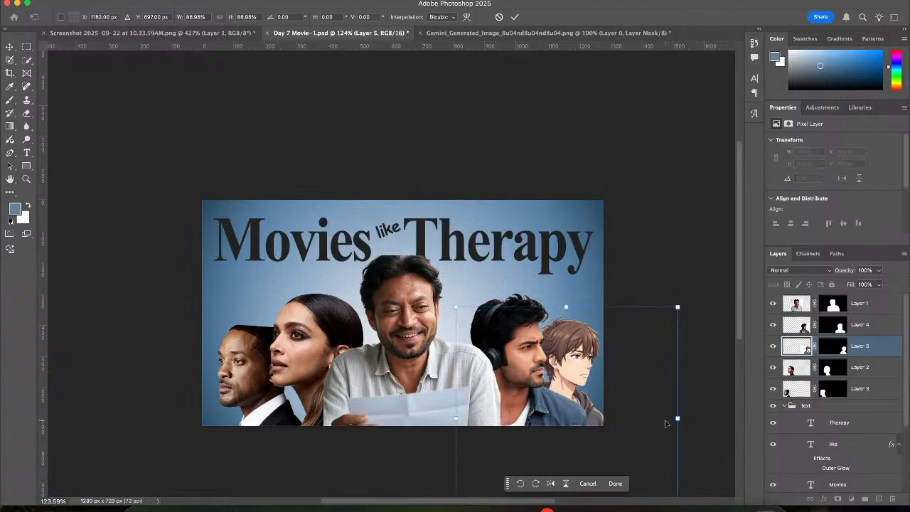
key(shift+Right)
key(shift+Up)
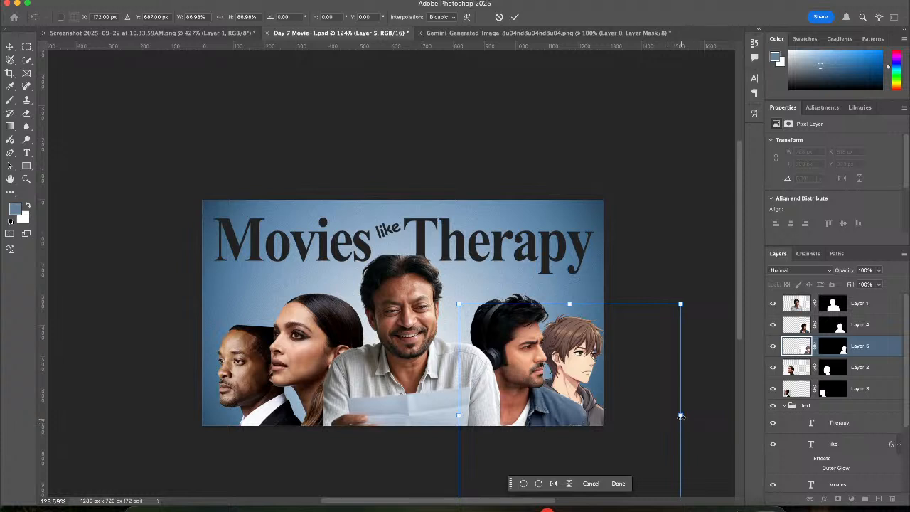
Stretch the anime boy's width to about 98% and shift him 20 px down and 60 px left, behind the headphone man
drag(681, 416, 710, 418)
key(shift+Down)
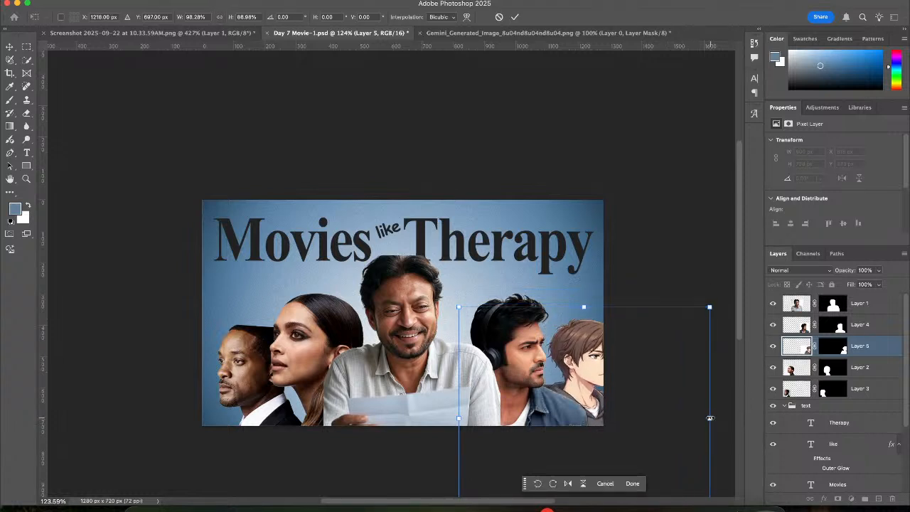
key(shift+Down)
key(shift+Left)
key(shift+Left)
key(shift+Left)
key(shift+Left)
key(shift+Left)
key(shift+Left)
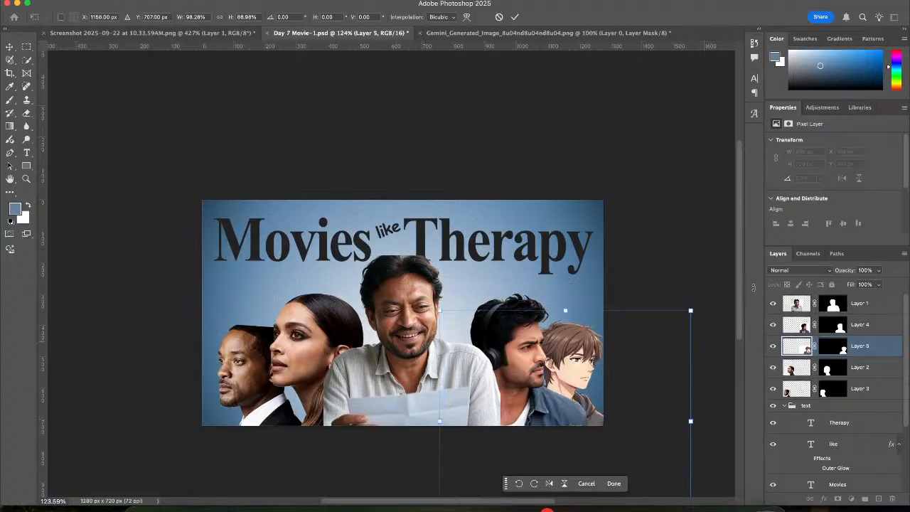
click(515, 17)
Deselect the cutout and compare the character arrangement with the reference thumbnail
click(525, 82)
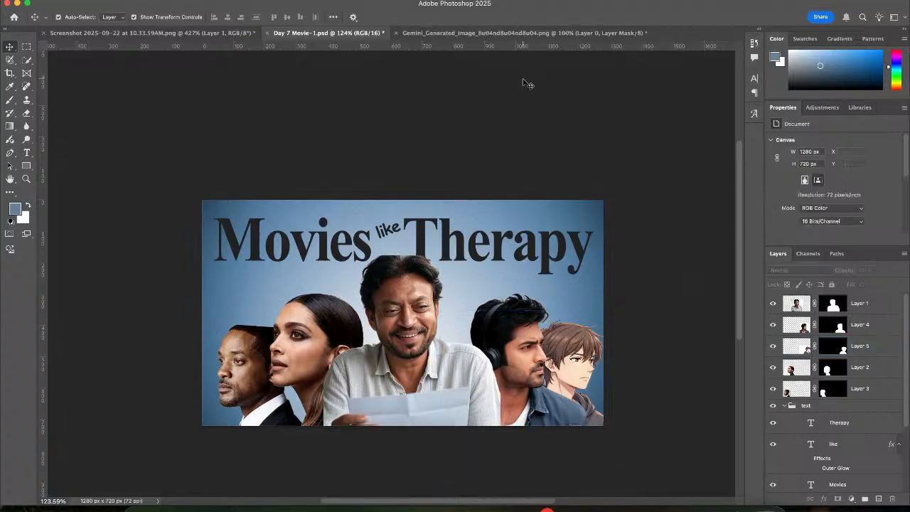
click(204, 34)
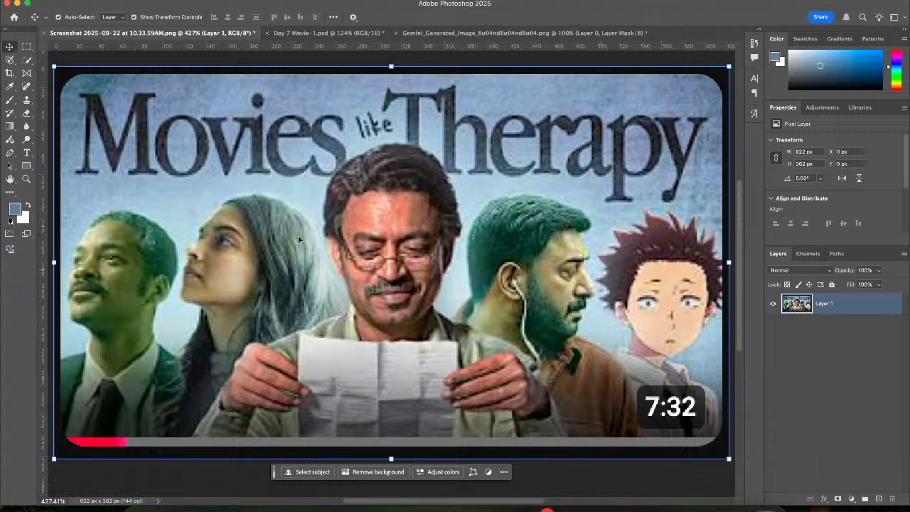
click(289, 37)
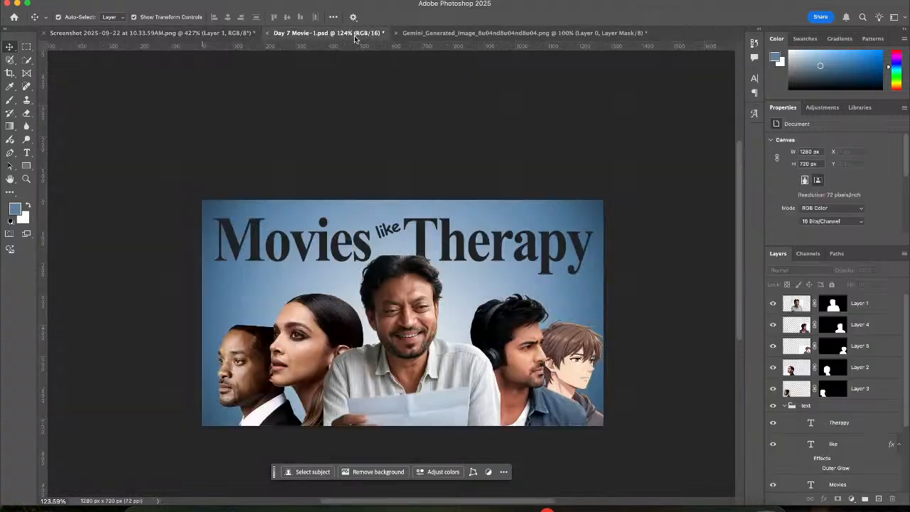
Try to soften the flat top of the smiling man's hair by painting black on his layer mask with a 65 px soft brush
click(430, 351)
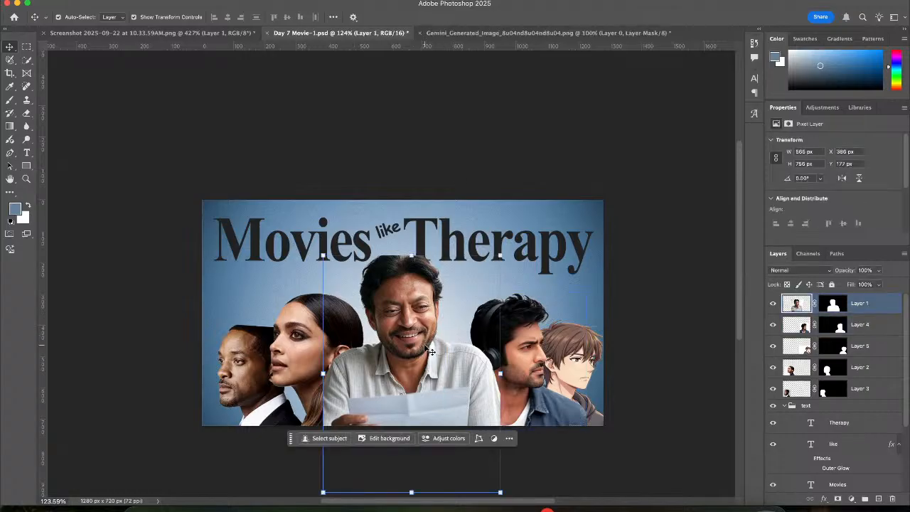
scroll(424, 311, up, 2)
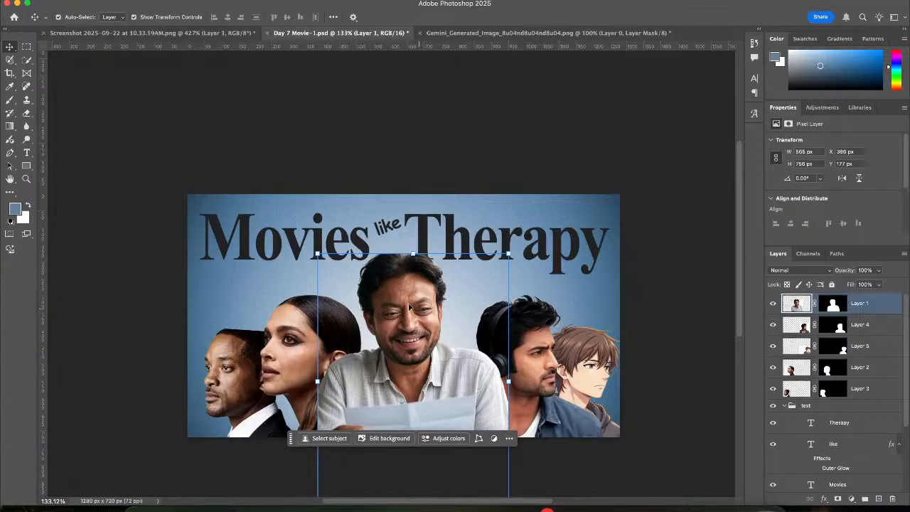
scroll(406, 306, up, 5)
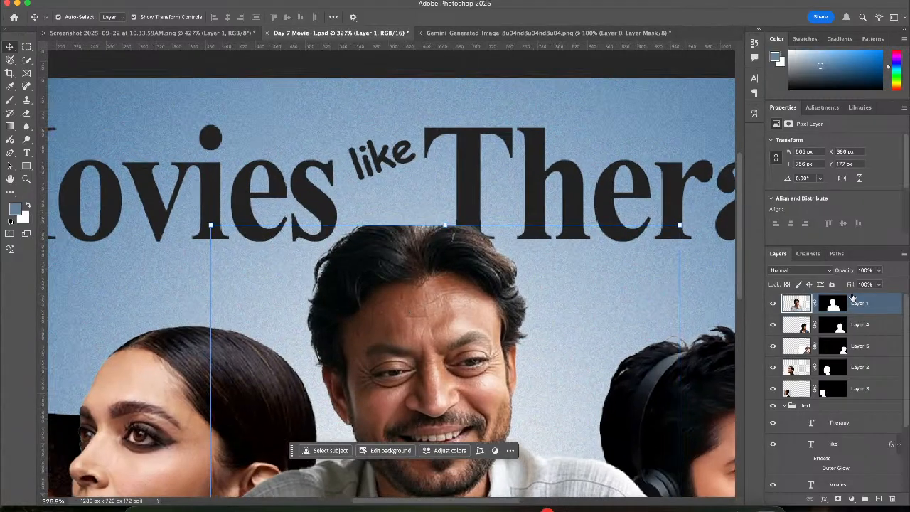
click(840, 303)
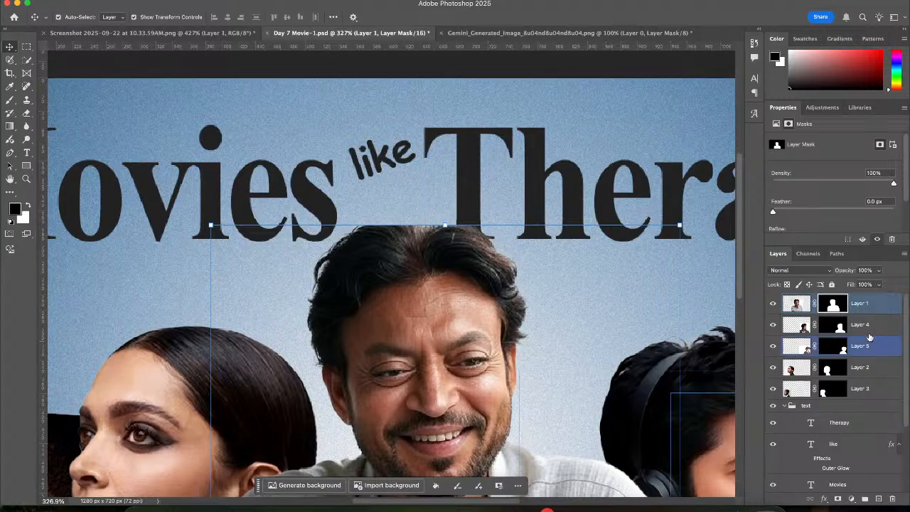
click(9, 102)
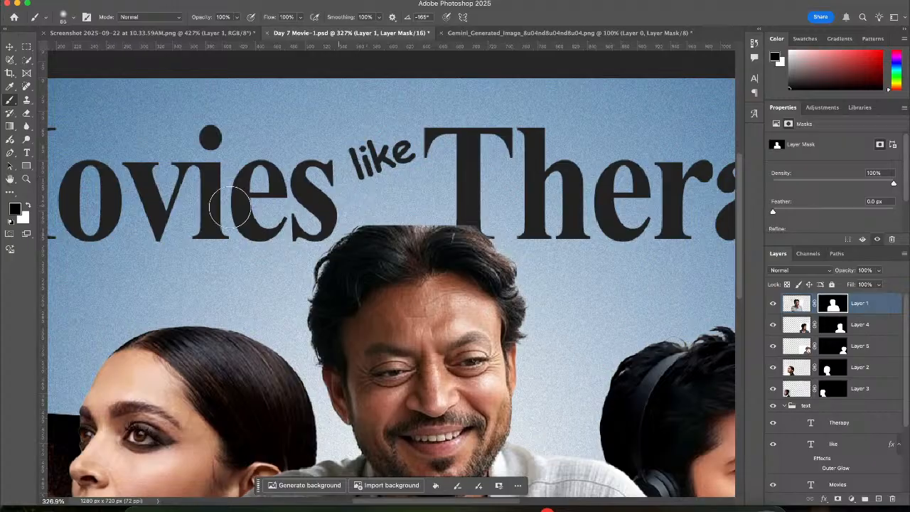
click(75, 18)
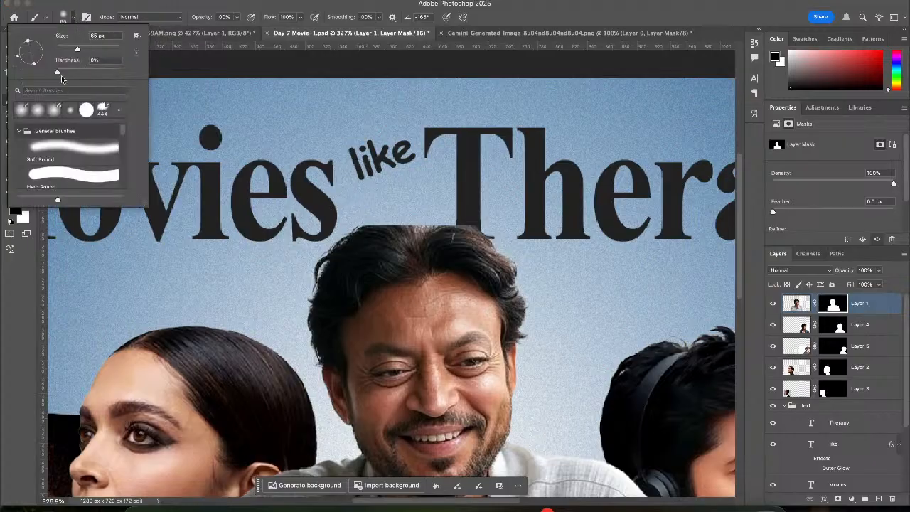
drag(12, 83, 12, 83)
mouse_move(362, 212)
mouse_down()
mouse_move(483, 209)
mouse_move(521, 224)
mouse_up()
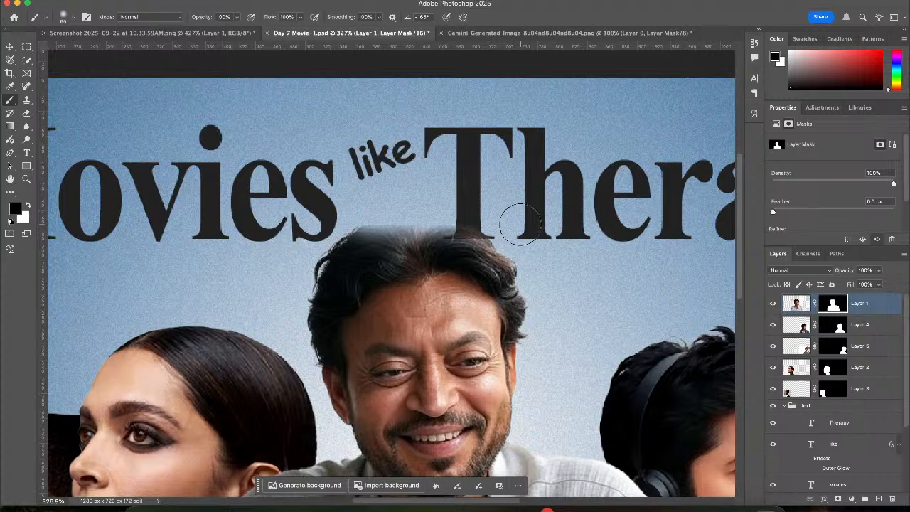
mouse_move(354, 219)
mouse_down()
mouse_move(321, 236)
mouse_move(332, 226)
mouse_up()
key(super+z)
key(super+z)
key(super+z)
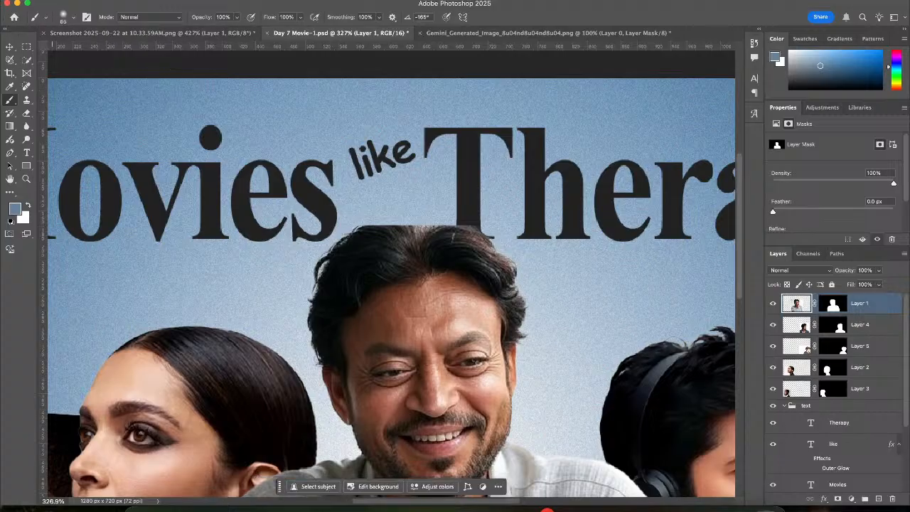
Try to blend the smiling man's cut-off hair edge by painting on his layer with a 31 px soft brush
click(71, 19)
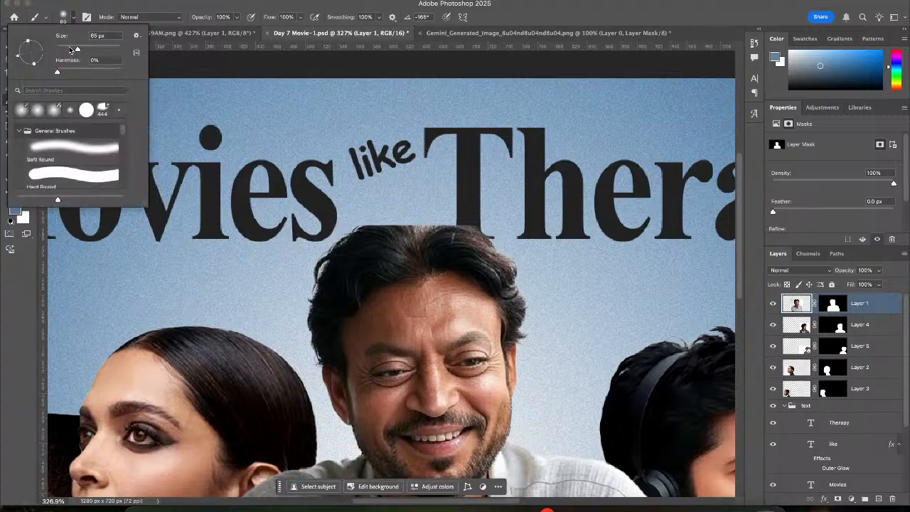
drag(70, 48, 66, 50)
scroll(387, 184, up, 2)
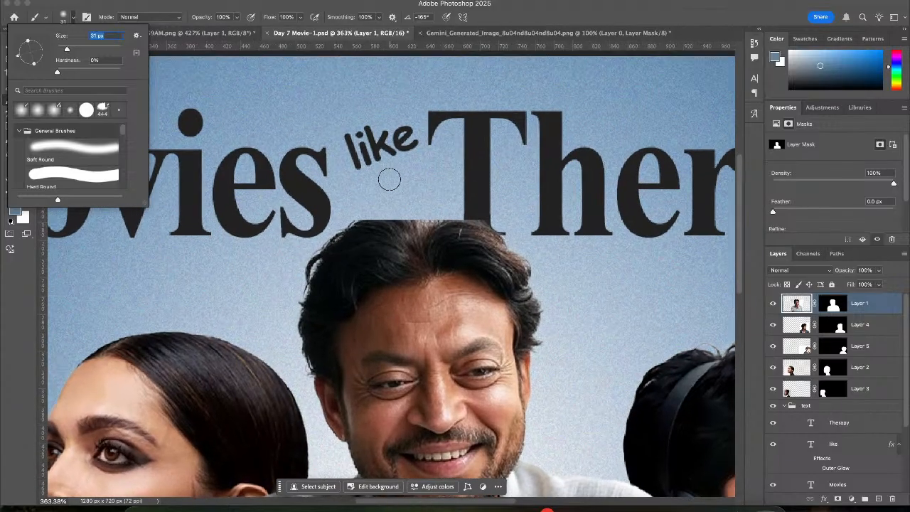
drag(509, 230, 467, 212)
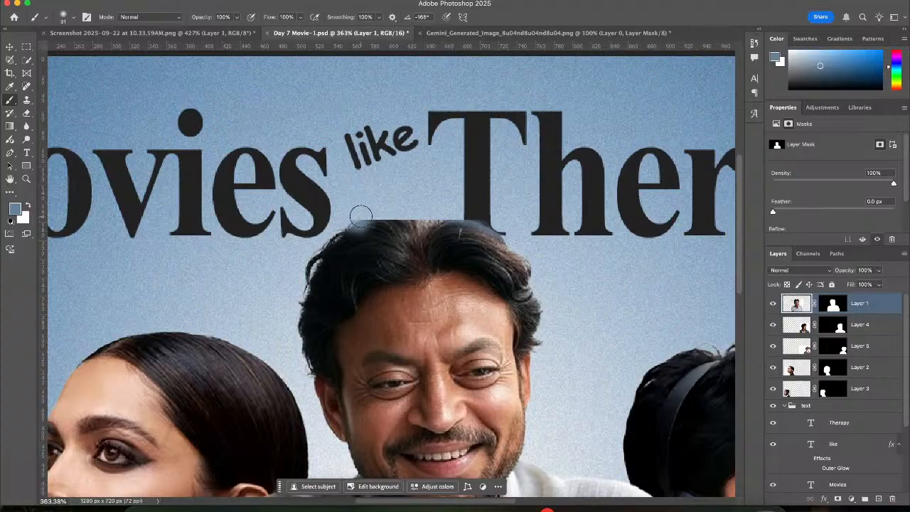
key(super+z)
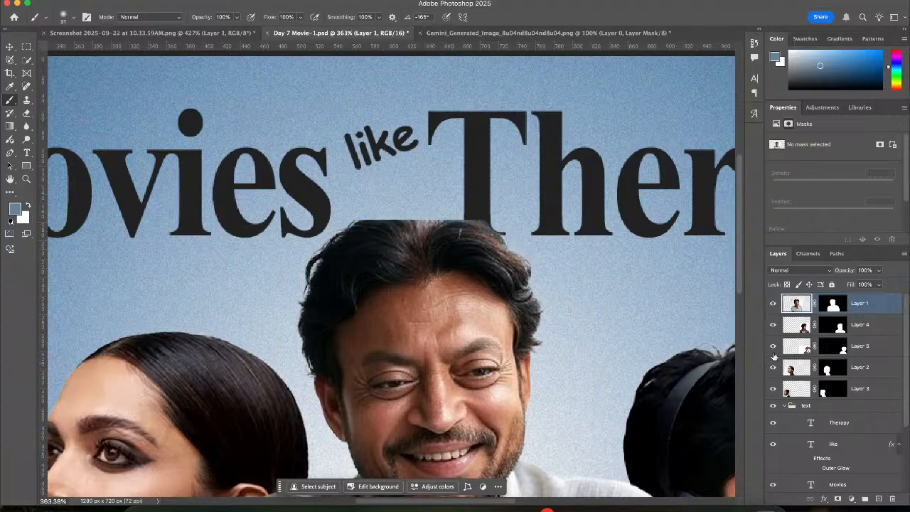
Select the smiling man's hair with the Lasso tool, down to the hairline and including a margin of background above it
click(10, 61)
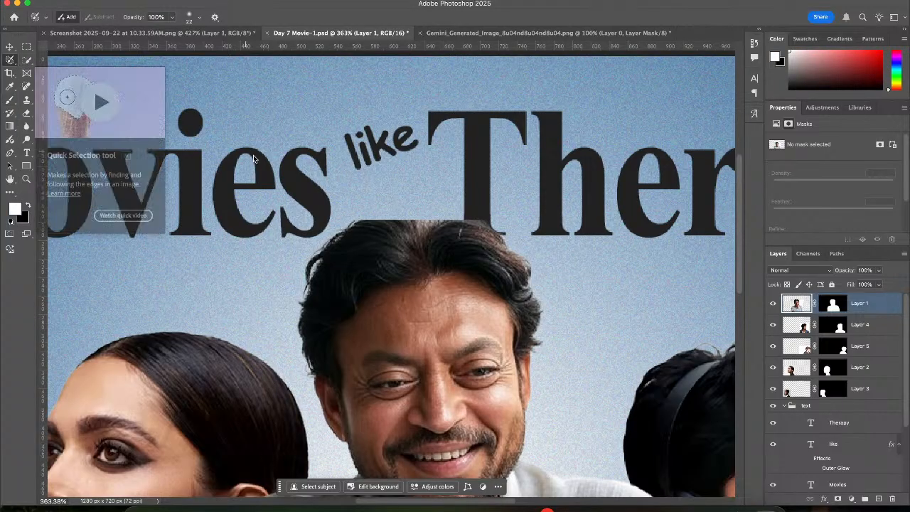
right_click(12, 60)
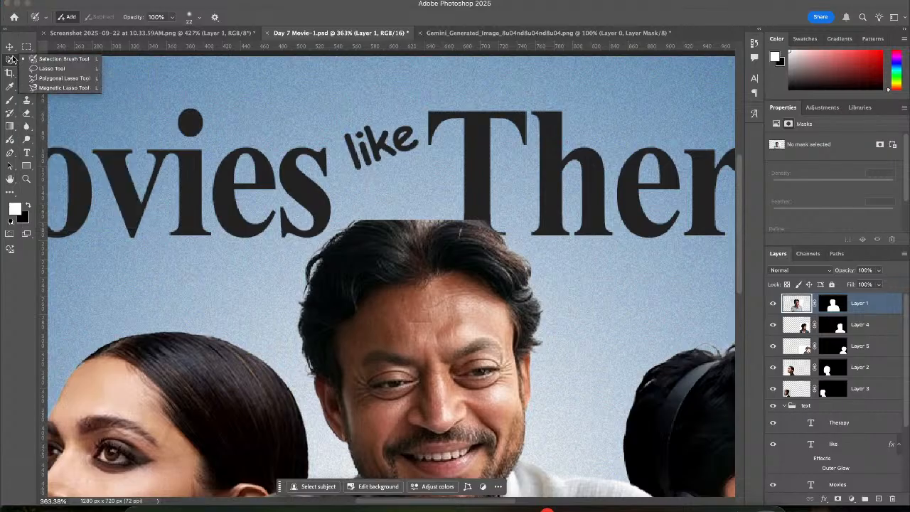
click(51, 68)
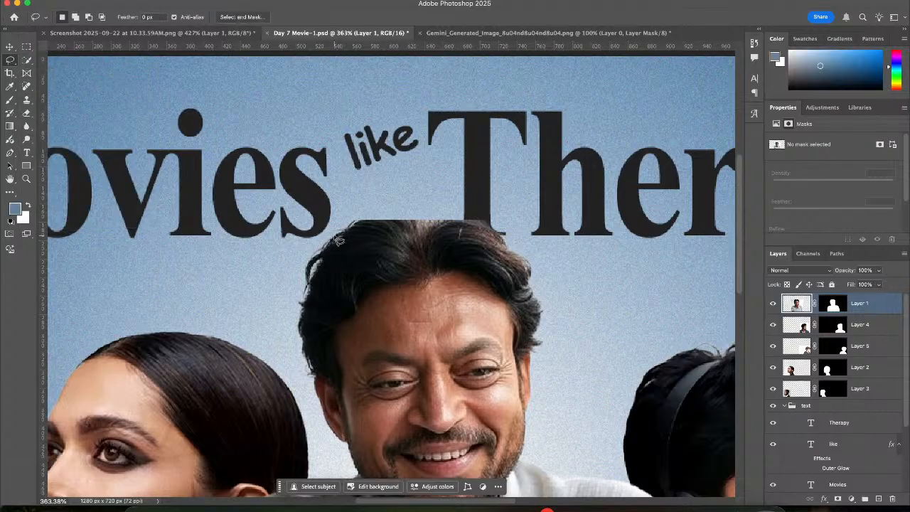
mouse_move(334, 234)
mouse_down()
mouse_move(394, 204)
mouse_move(472, 211)
mouse_move(502, 233)
mouse_move(526, 284)
mouse_move(440, 261)
mouse_move(369, 295)
mouse_move(341, 325)
mouse_move(342, 379)
mouse_move(332, 386)
mouse_move(299, 366)
mouse_move(293, 331)
mouse_move(320, 238)
mouse_move(350, 229)
mouse_up()
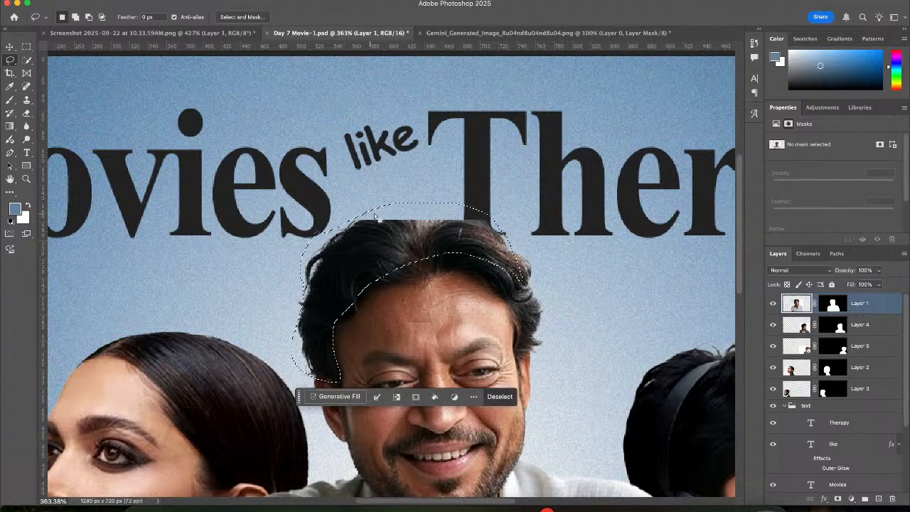
key(shift)
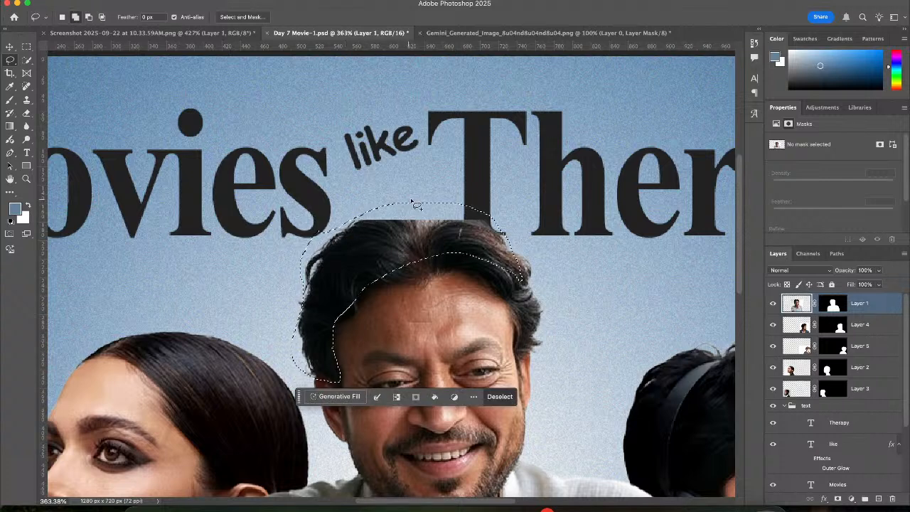
mouse_move(412, 201)
mouse_down()
mouse_move(448, 202)
mouse_move(530, 269)
mouse_move(537, 361)
mouse_move(520, 353)
mouse_move(509, 306)
mouse_move(486, 278)
mouse_move(448, 273)
mouse_move(377, 289)
mouse_up()
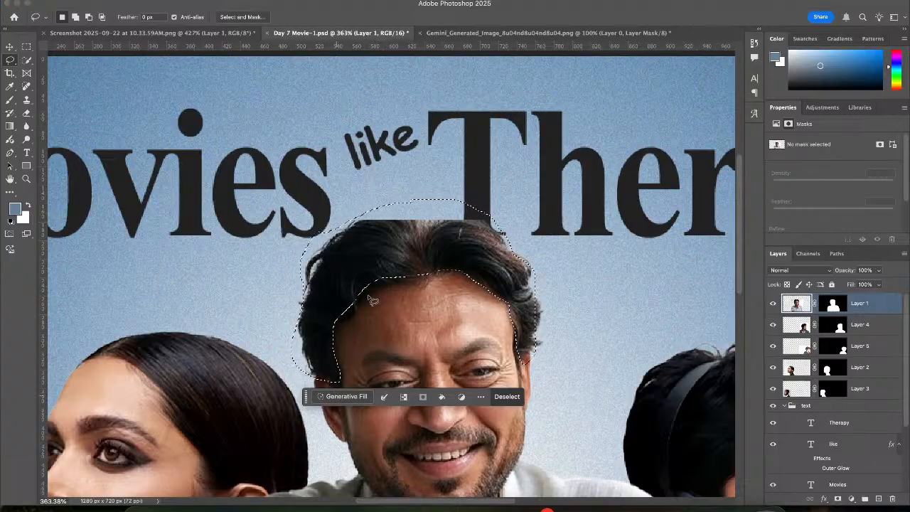
Run Generative Fill on the selected hair with the prompt "complete the hair"
click(346, 396)
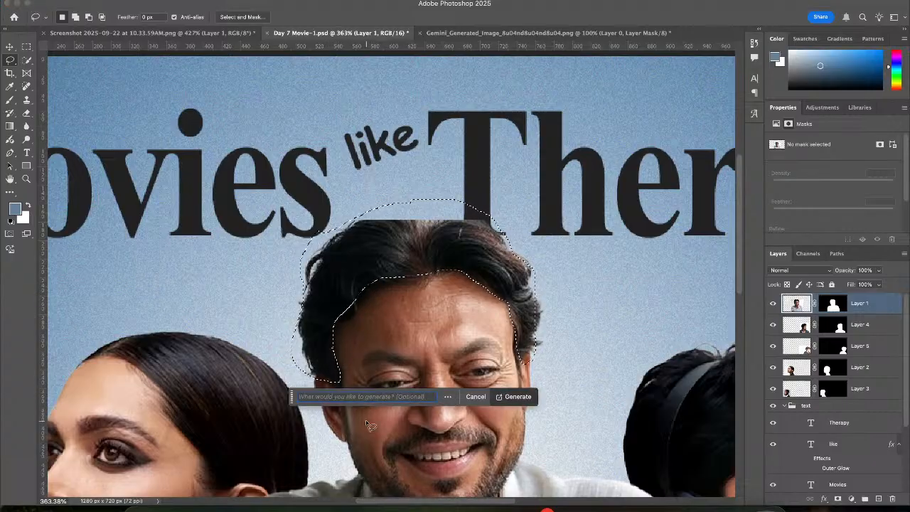
text(comple)
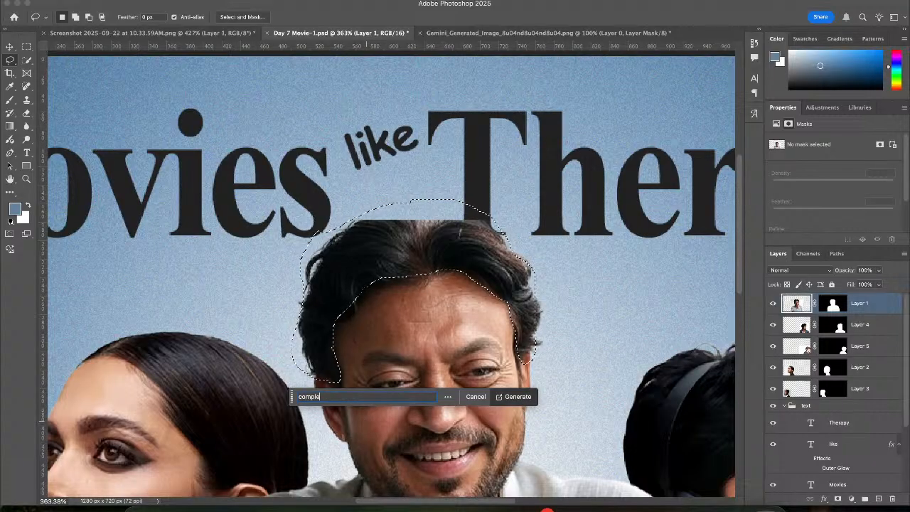
text(te the )
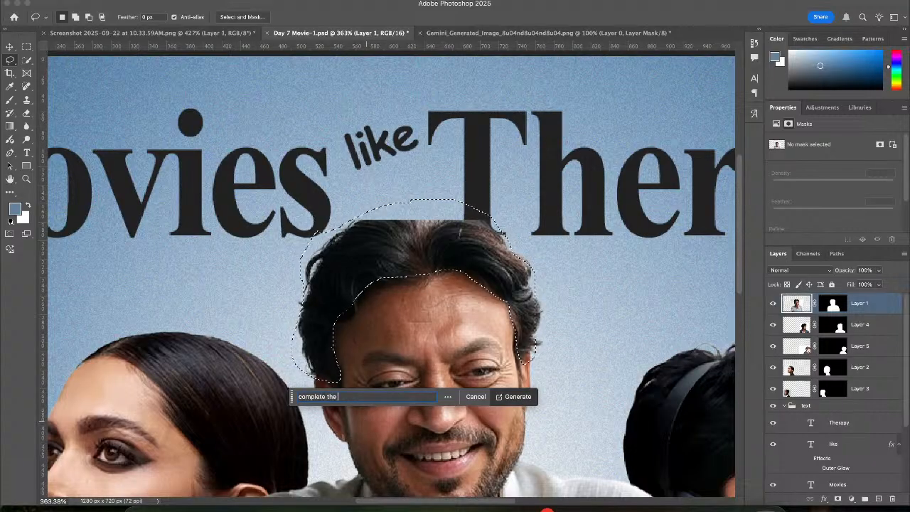
text(hair)
key(Return)
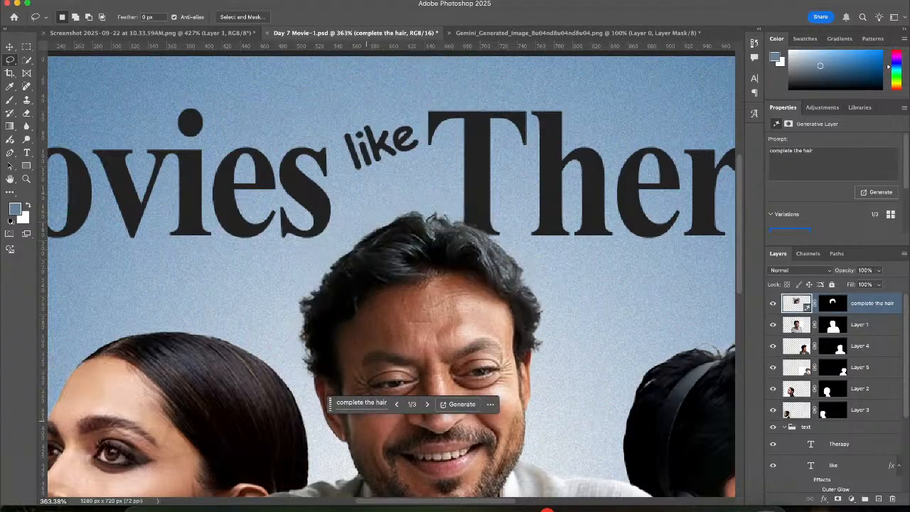
Compare the smiling man's hair with and without the generated fill by toggling the "complete the hair" layer's visibility
scroll(385, 331, down, 2)
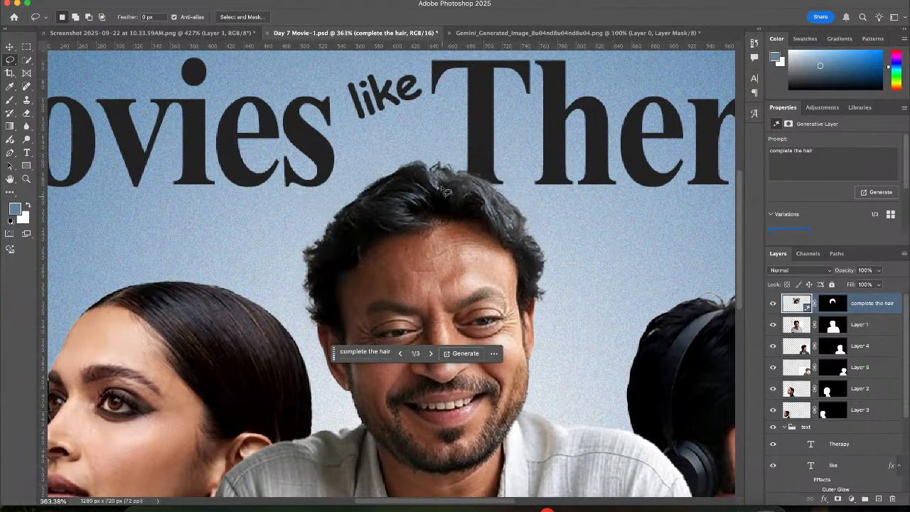
click(773, 303)
click(773, 303)
click(773, 303)
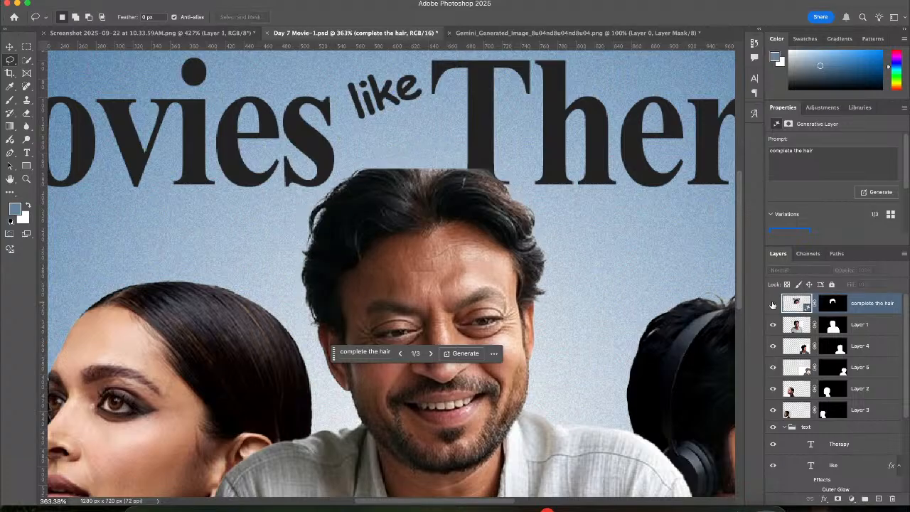
click(773, 304)
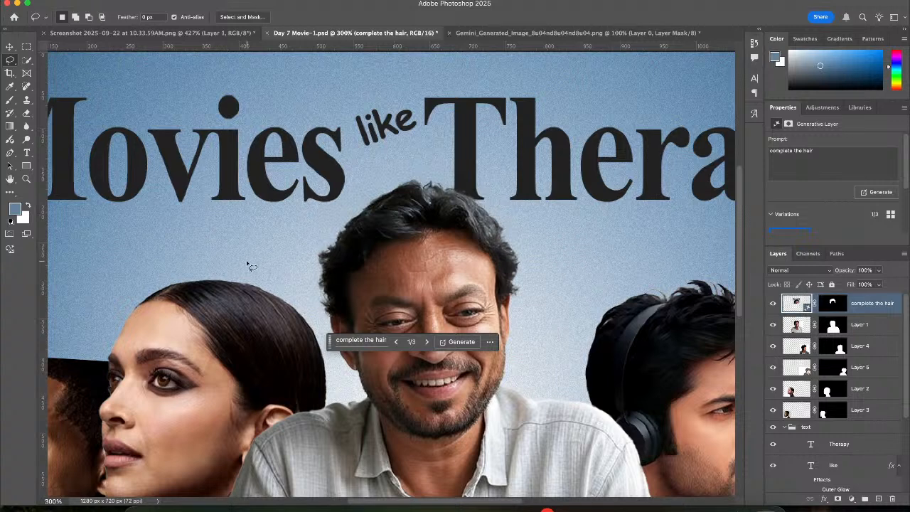
Select the suited man's cut-off hair on Layer 3 with the Lasso tool, including a margin of background above and behind his head
drag(193, 258, 340, 132)
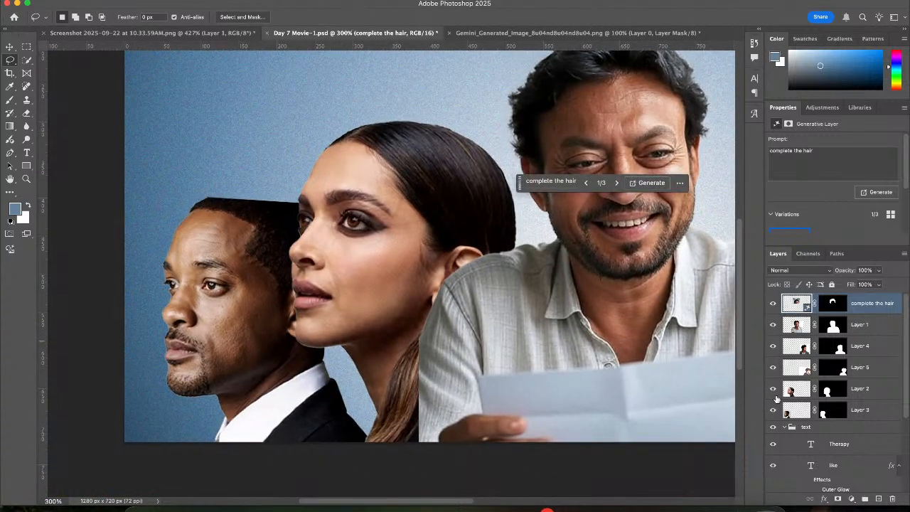
click(792, 417)
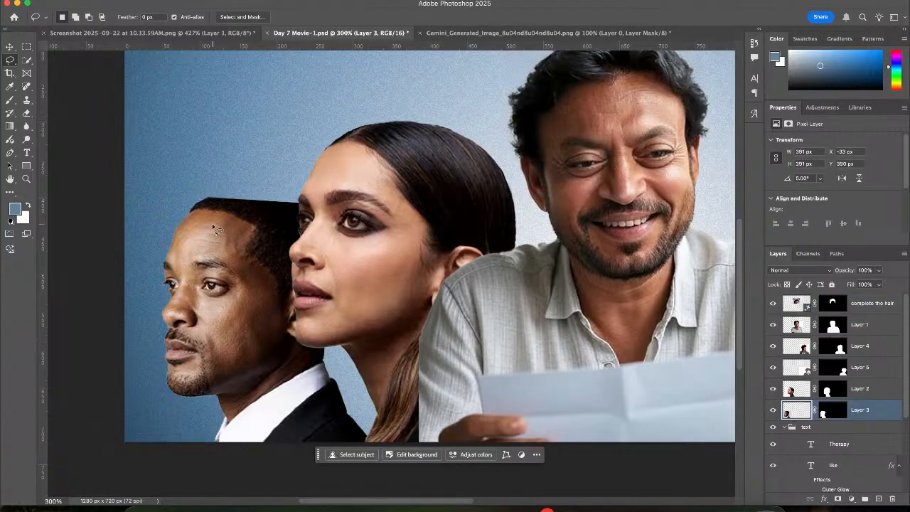
mouse_move(204, 206)
mouse_down()
mouse_move(256, 226)
mouse_move(254, 253)
mouse_move(298, 341)
mouse_move(322, 332)
mouse_move(356, 259)
mouse_up()
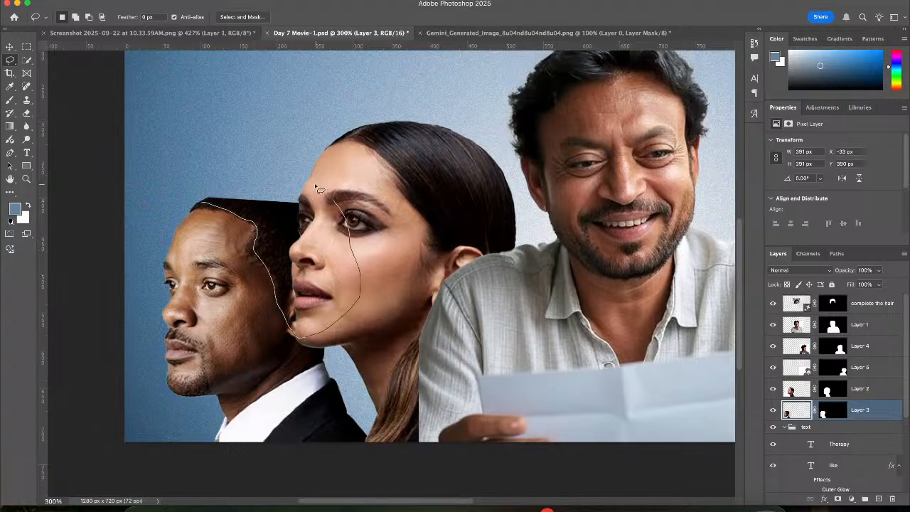
mouse_move(317, 188)
mouse_down()
mouse_move(234, 184)
mouse_move(190, 205)
mouse_move(252, 227)
mouse_move(253, 256)
mouse_move(276, 265)
mouse_up()
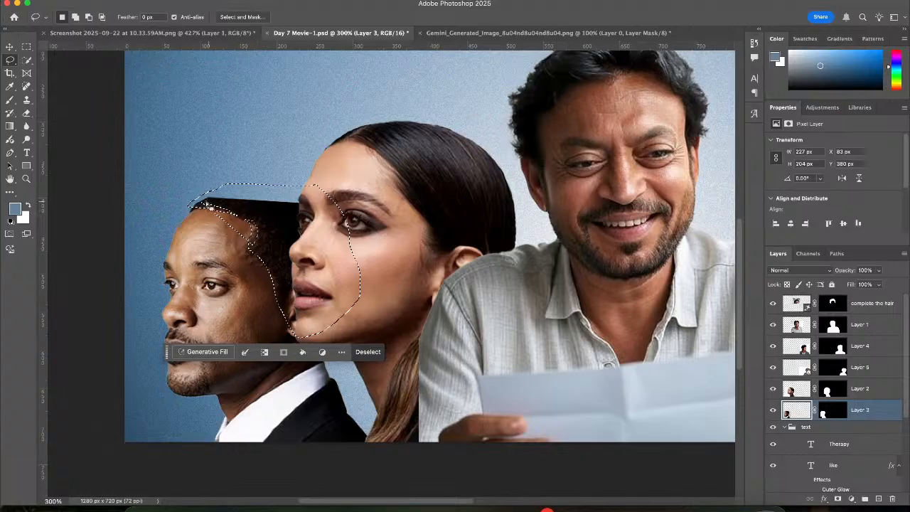
mouse_move(204, 205)
mouse_down()
mouse_move(195, 197)
mouse_move(264, 260)
mouse_move(283, 249)
mouse_move(283, 225)
mouse_up()
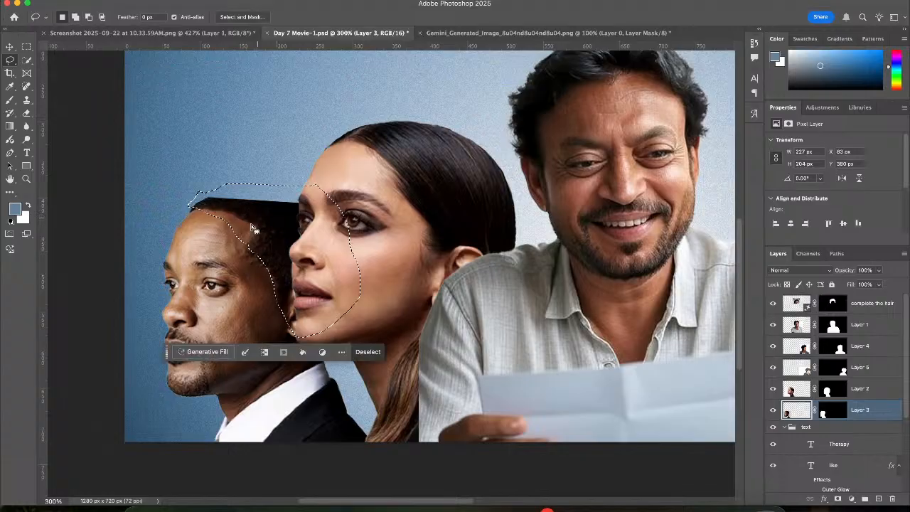
click(194, 217)
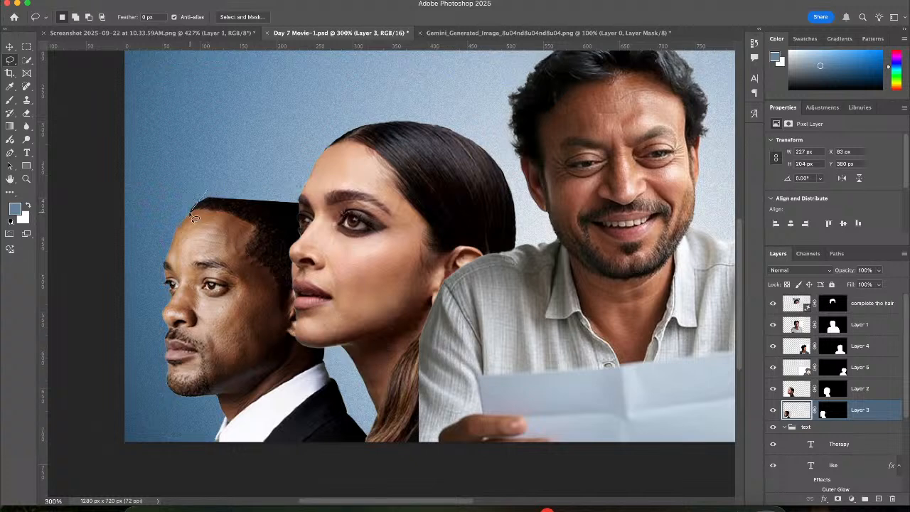
drag(195, 217, 189, 216)
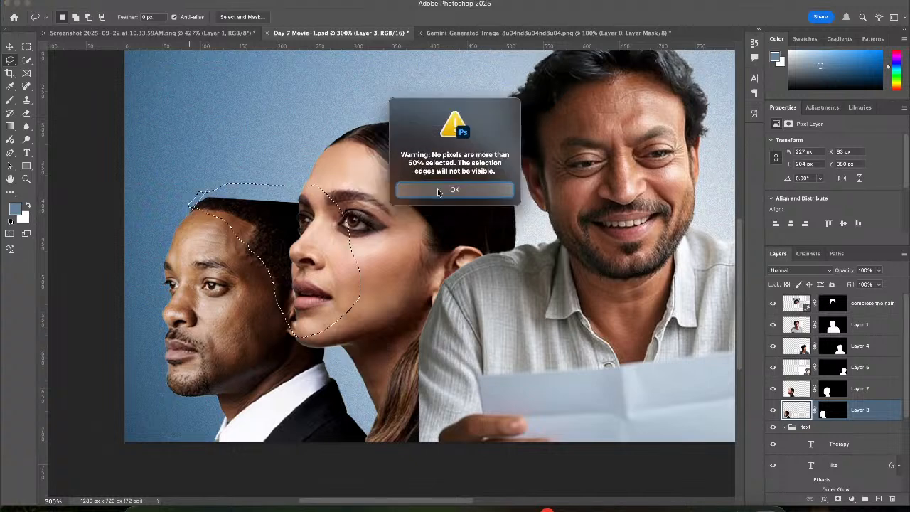
click(437, 190)
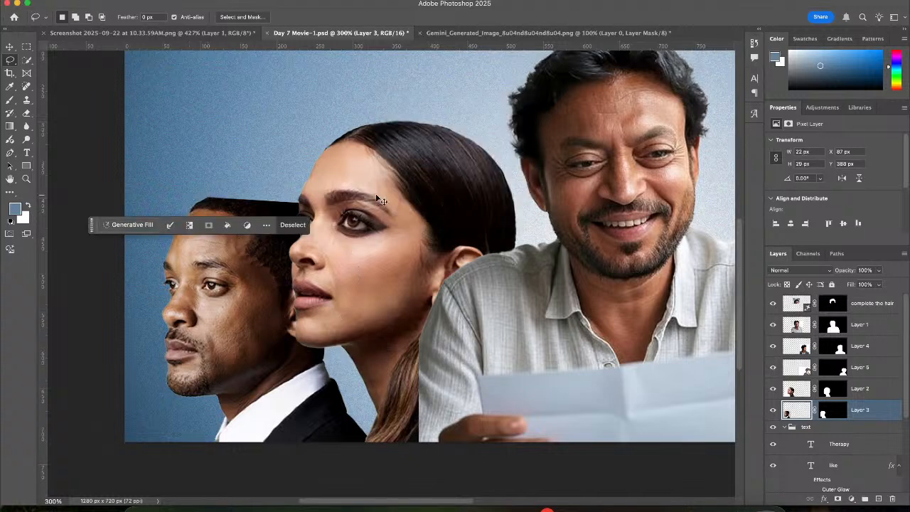
key(super+z)
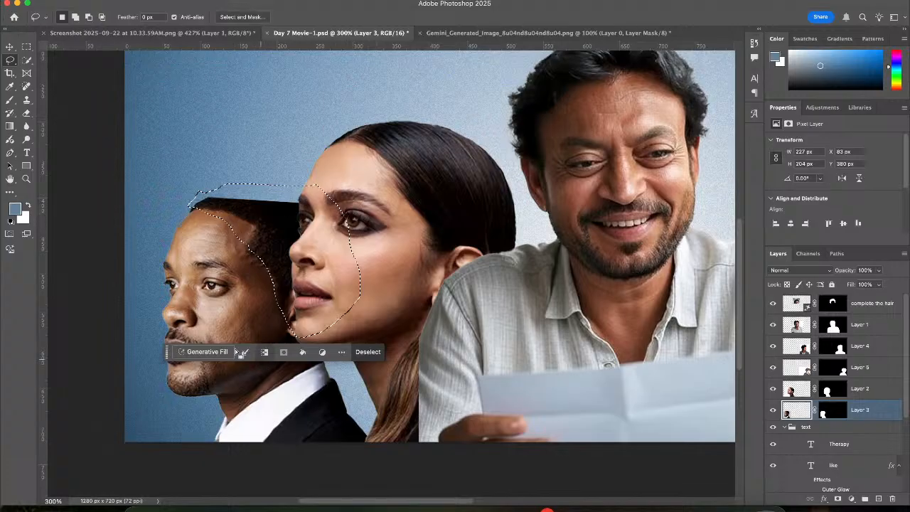
Run Generative Fill on the suited man's hair selection with the prompt "complete the hair" and choose the third variation
click(212, 354)
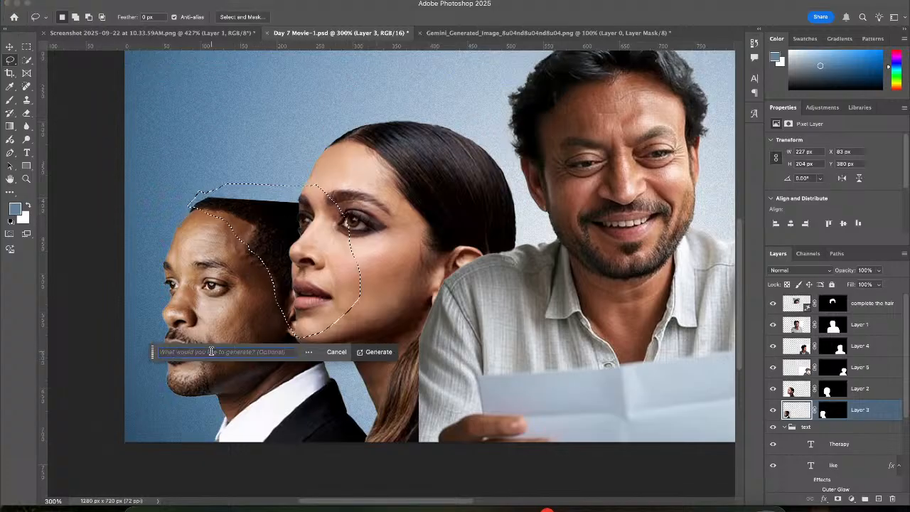
text(comple)
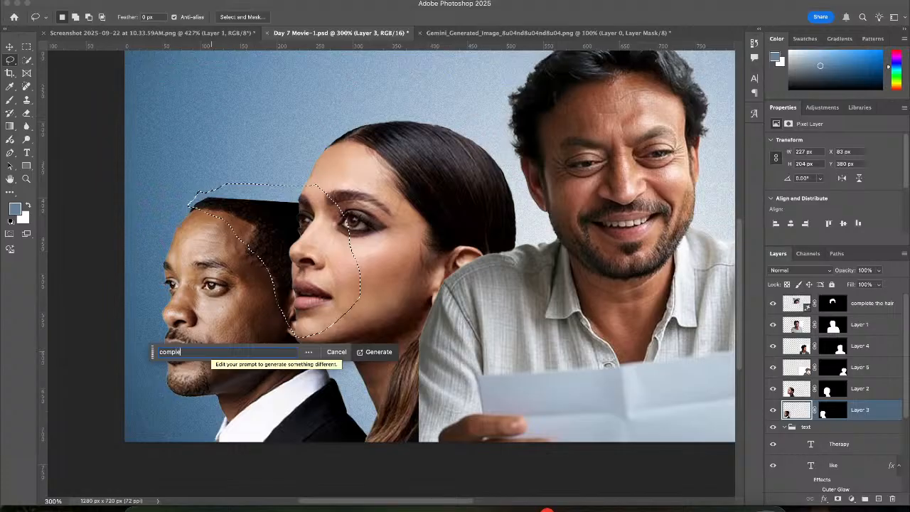
text(te the hair)
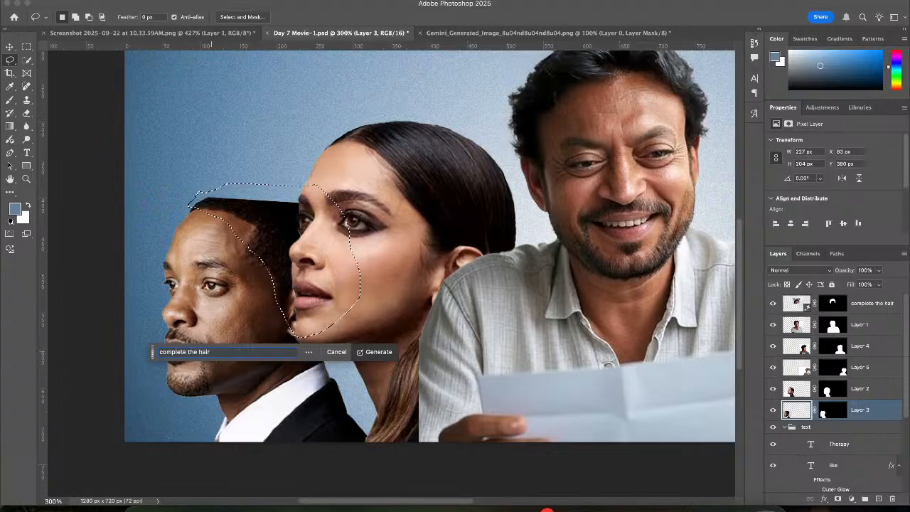
key(Return)
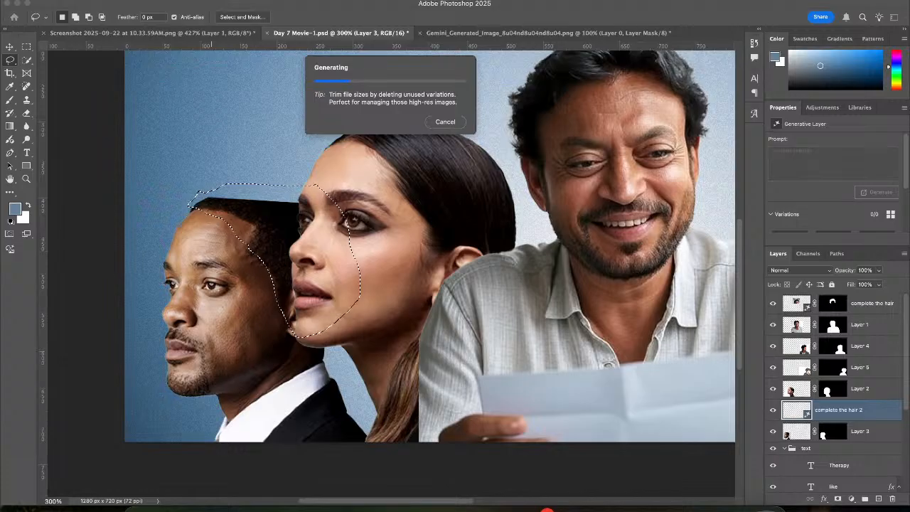
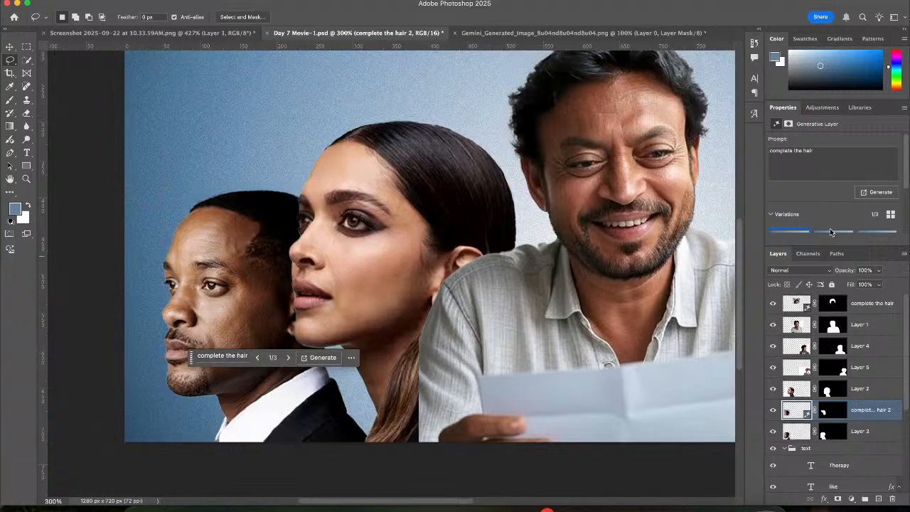
scroll(832, 213, down, 2)
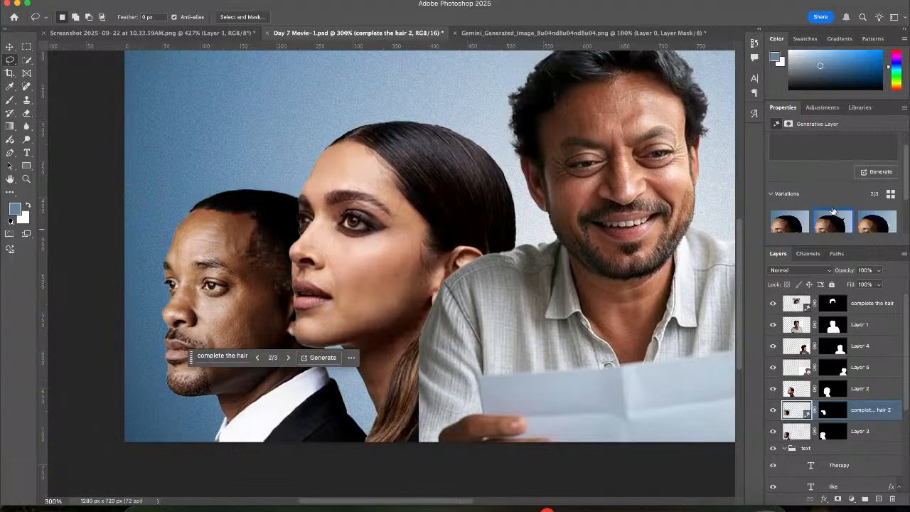
click(865, 200)
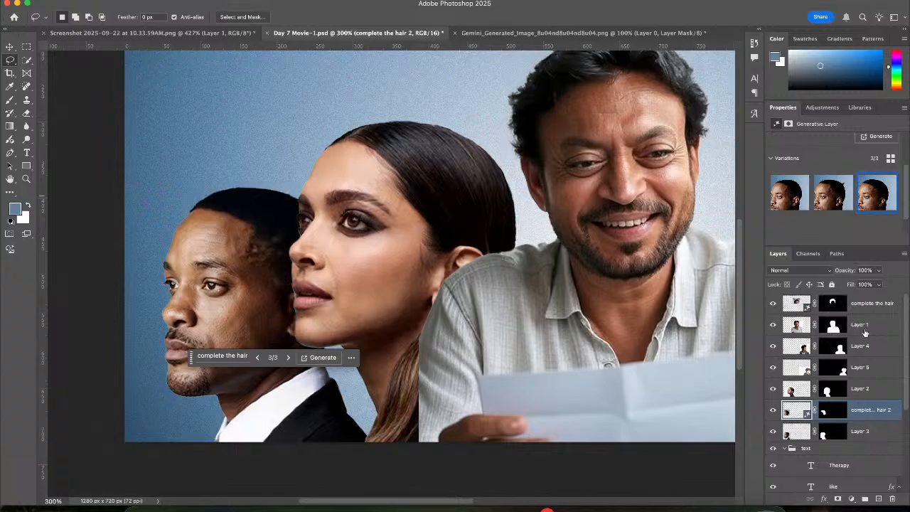
Compare the generated hair variations on the smiling man's "complete the hair" layer and keep the first one
click(796, 306)
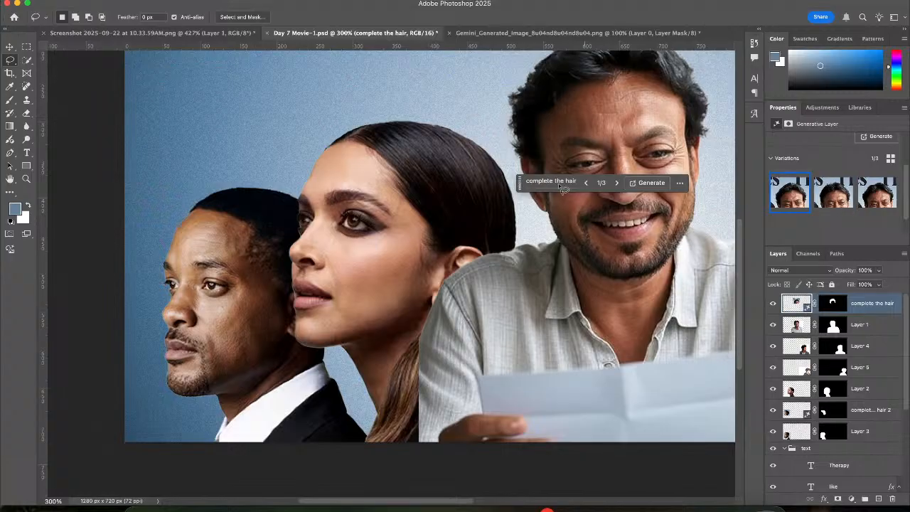
drag(426, 166, 301, 235)
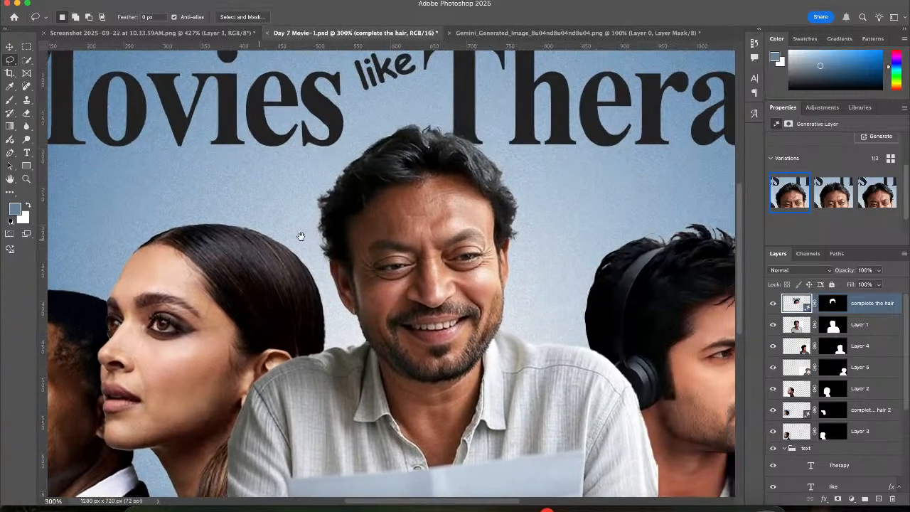
click(827, 201)
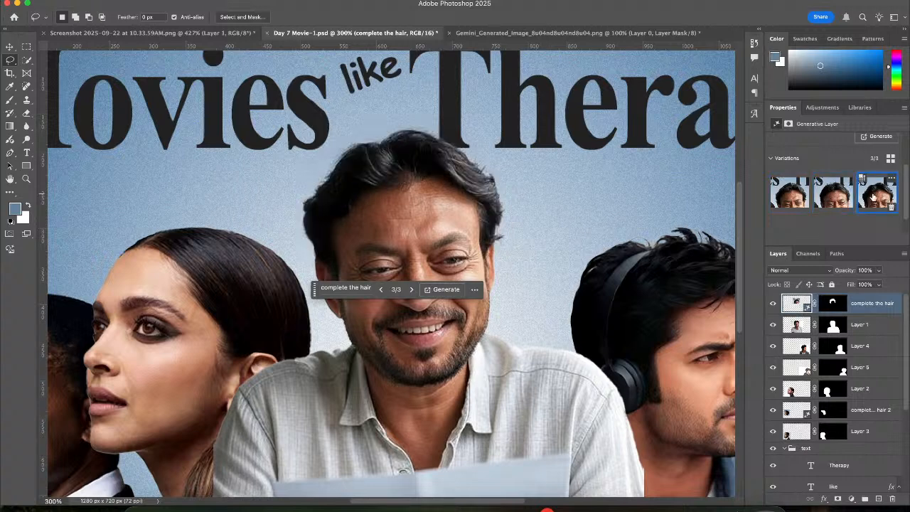
click(802, 195)
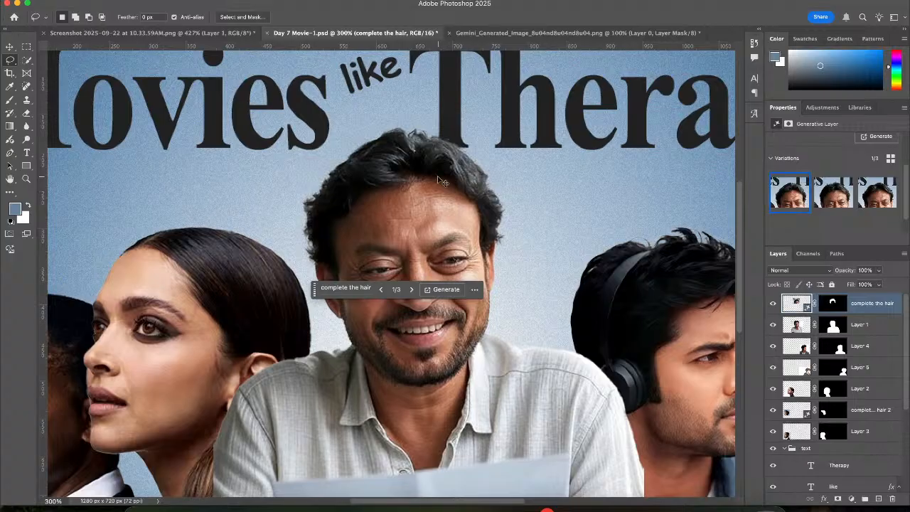
Merge the smiling man's "complete the hair" layer with Layer 1
key(super+minus)
key(super+minus)
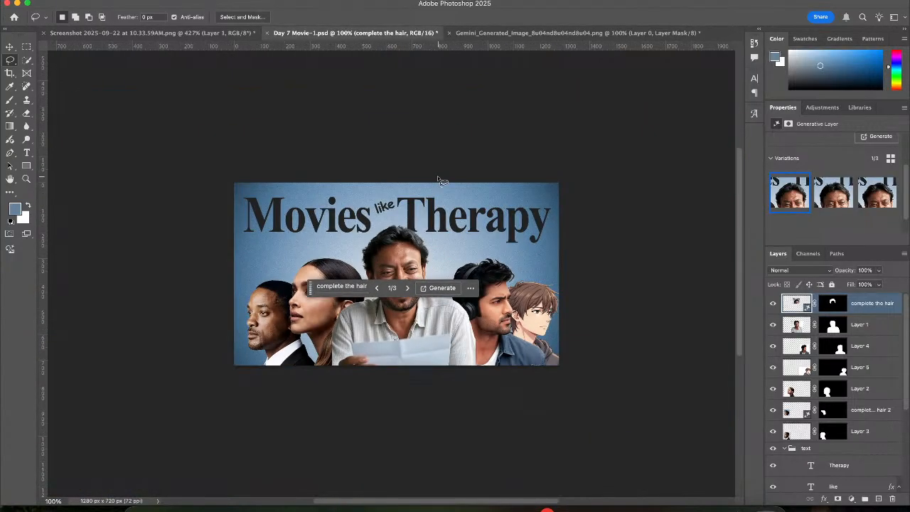
click(10, 50)
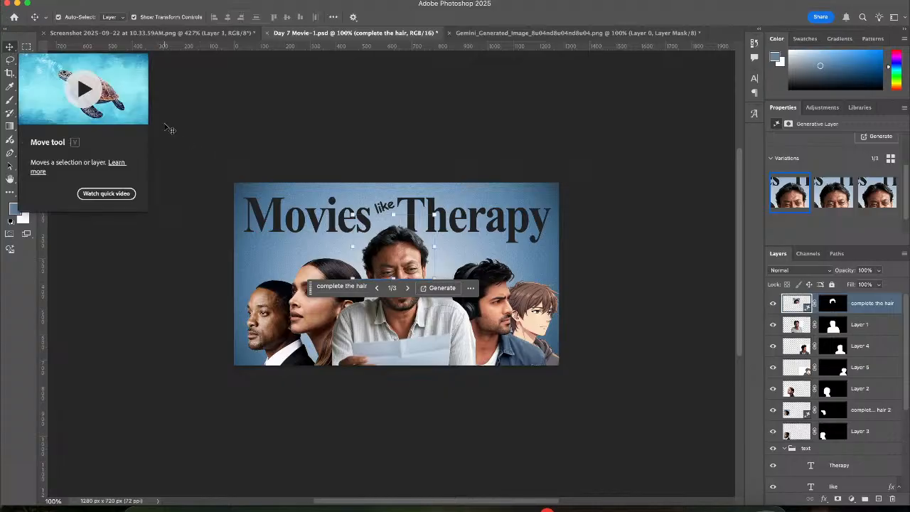
click(206, 129)
click(868, 309)
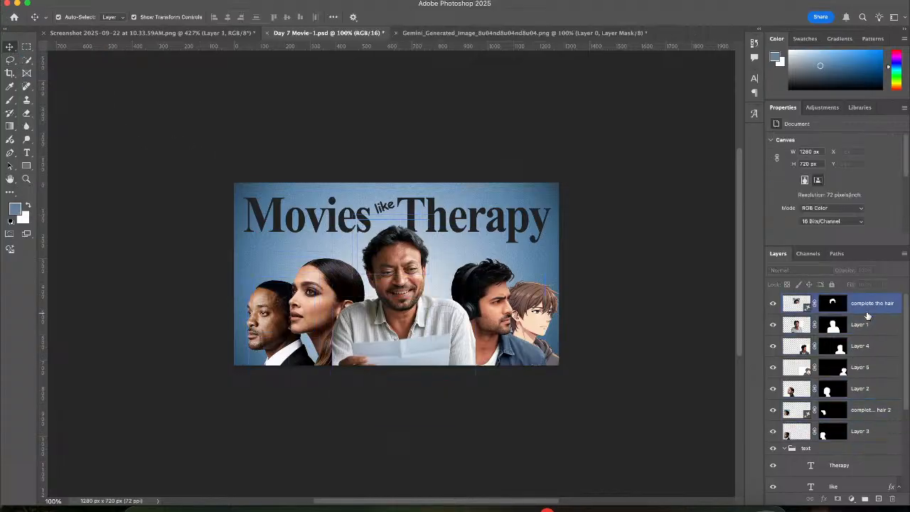
shift+click(871, 324)
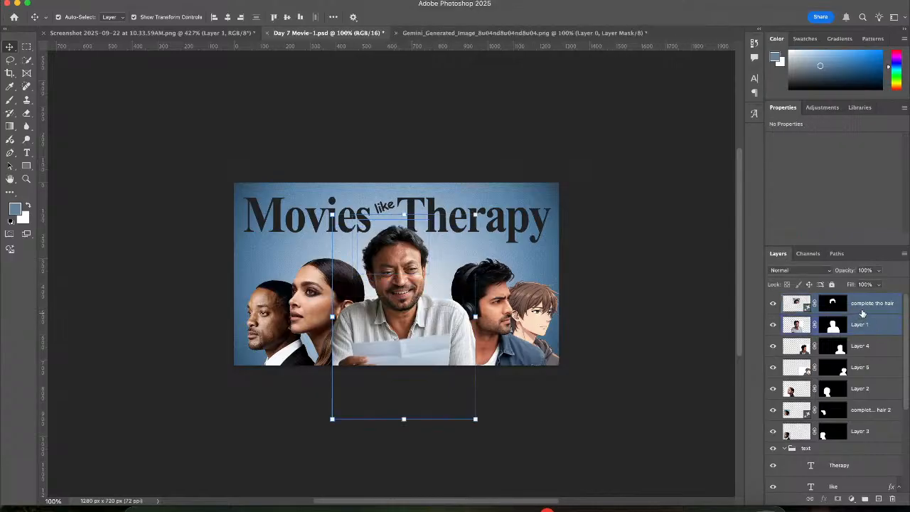
right_click(863, 313)
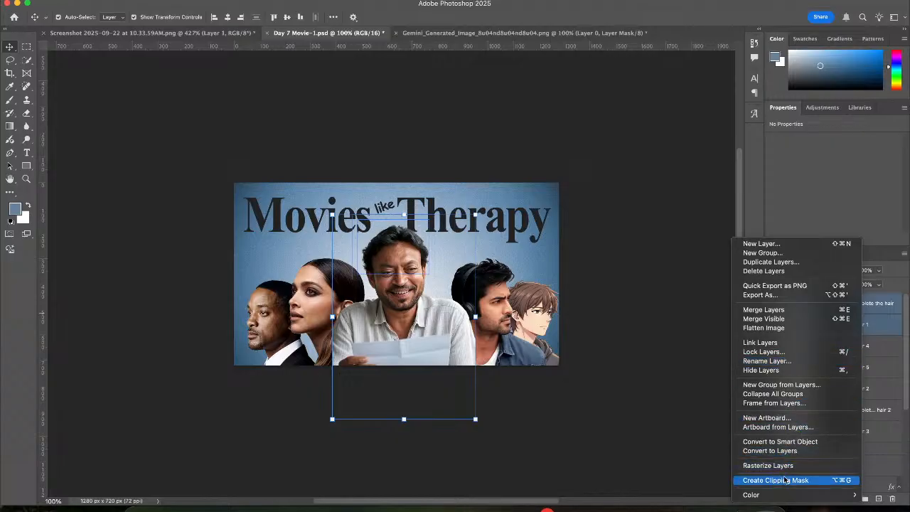
click(778, 313)
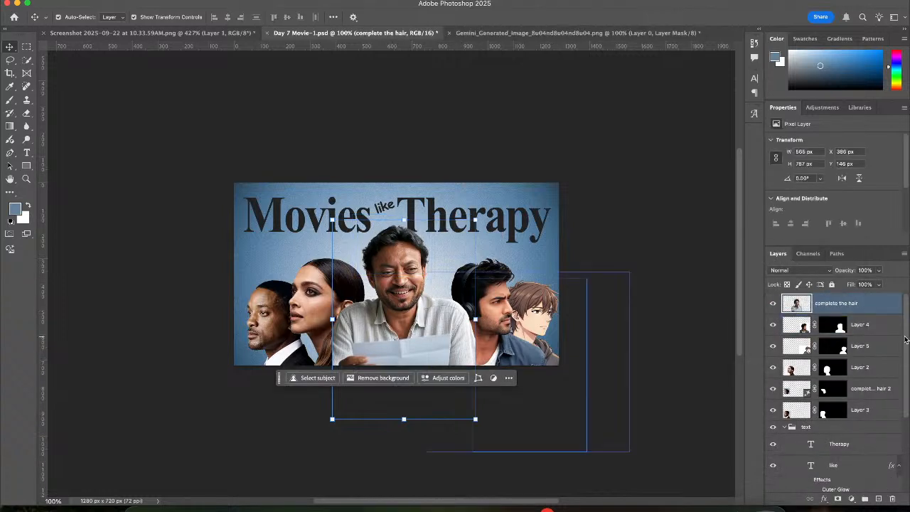
Merge the suited man's "complete the hair 2" layer with Layer 3
click(267, 333)
shift+click(791, 385)
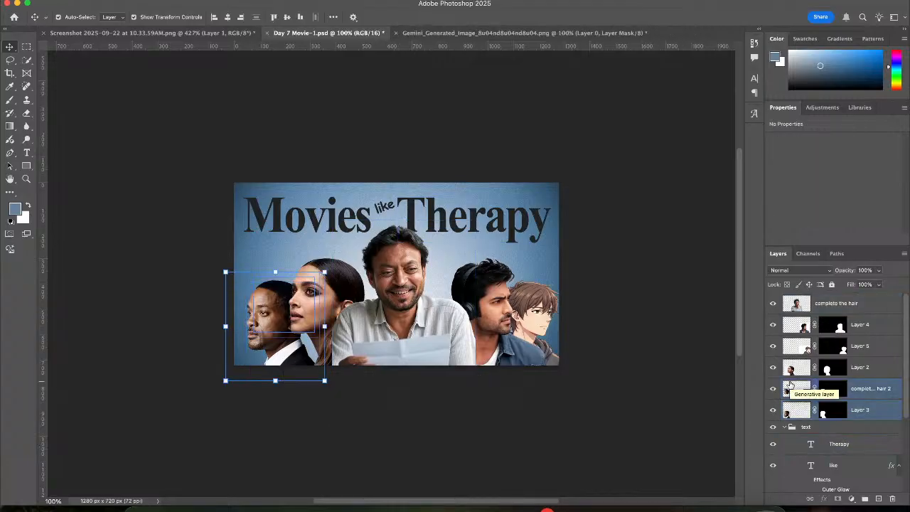
right_click(791, 384)
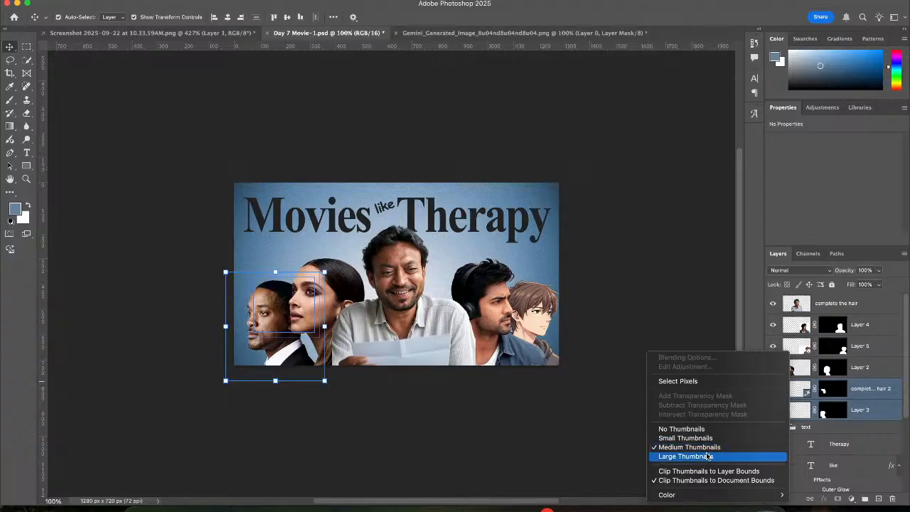
click(886, 407)
click(879, 397)
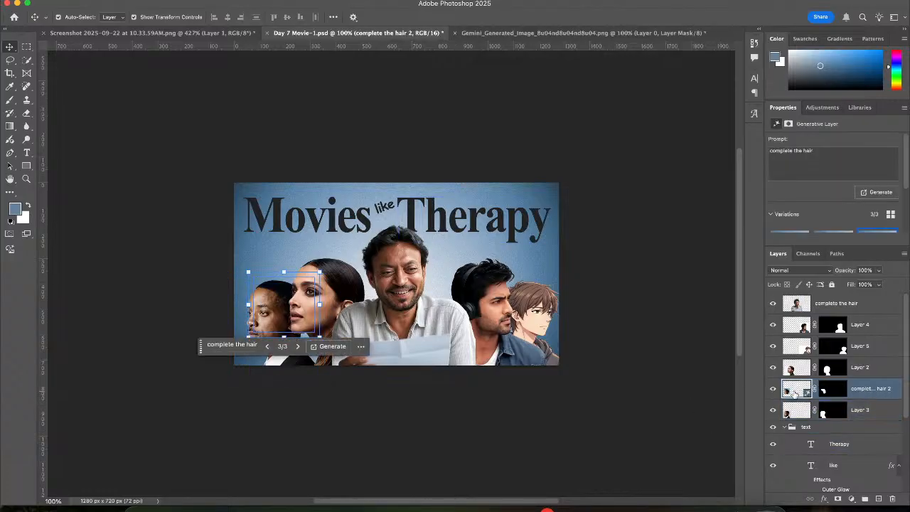
shift+click(799, 413)
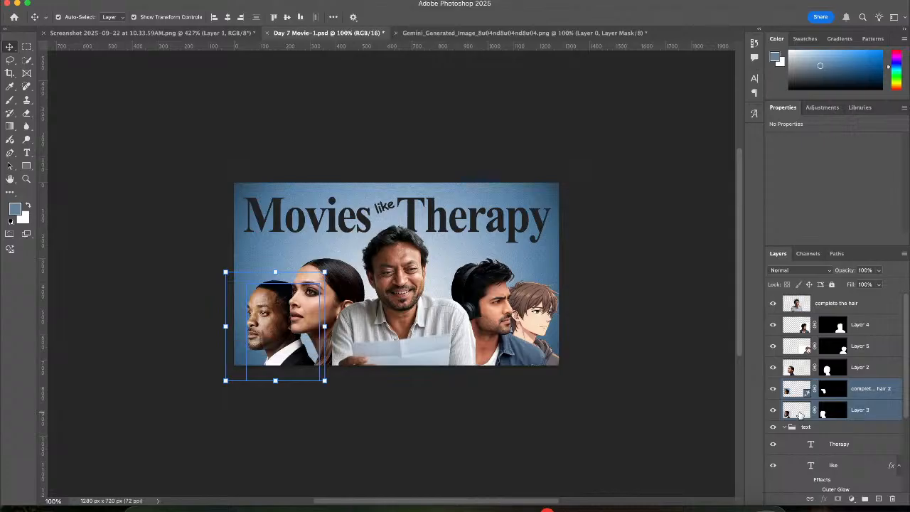
right_click(799, 403)
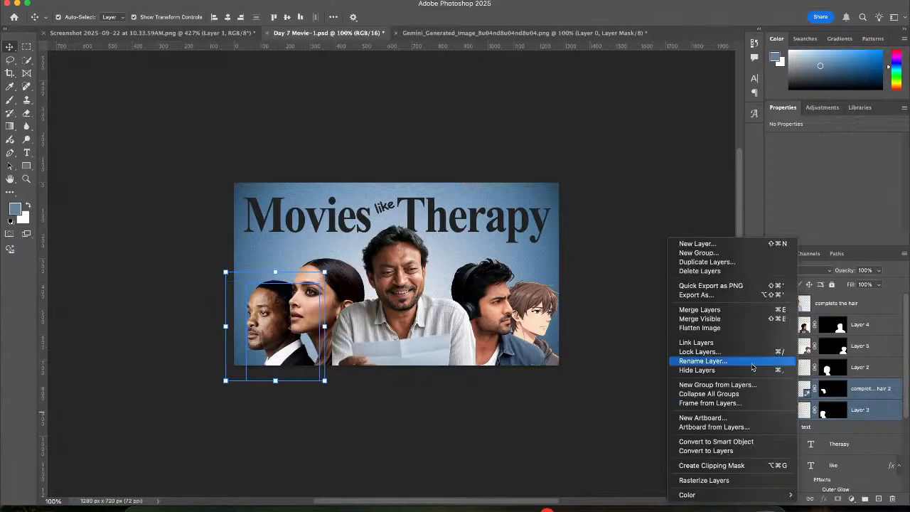
click(731, 312)
click(313, 290)
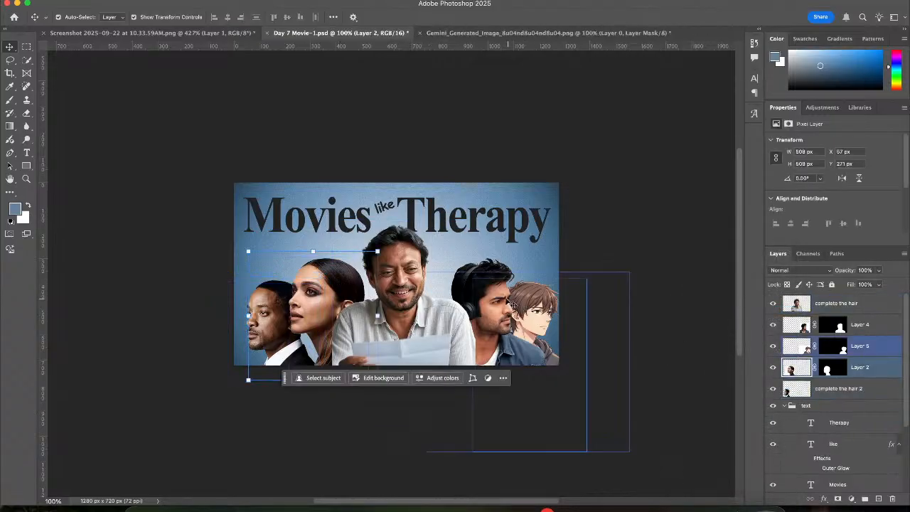
Try merging all visible layers, and undo the merge
right_click(881, 369)
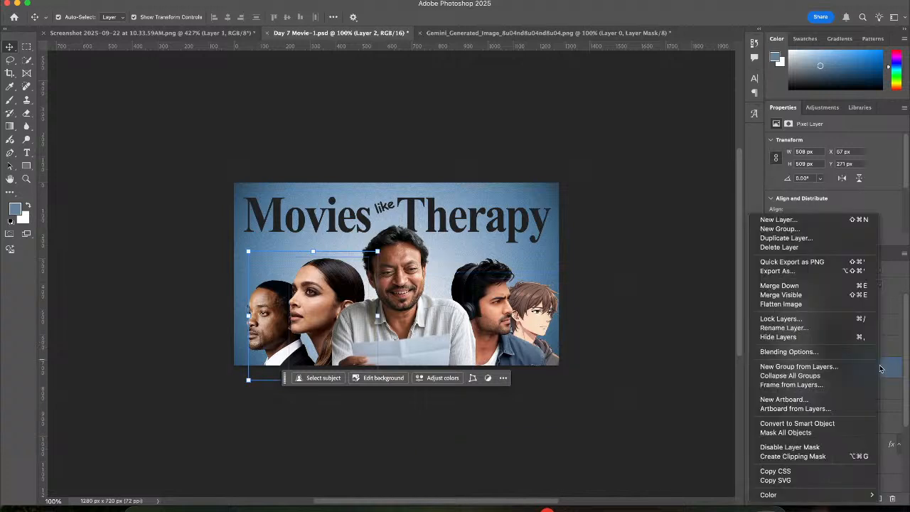
click(797, 295)
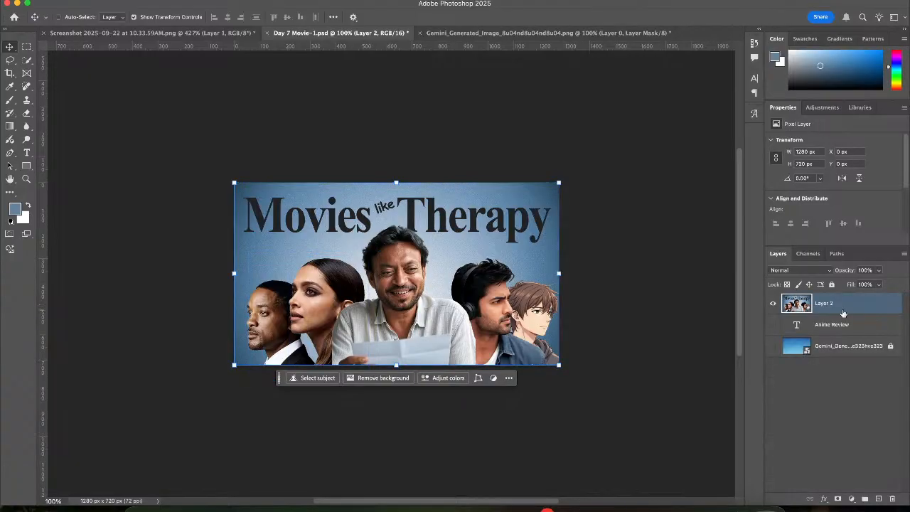
key(super+z)
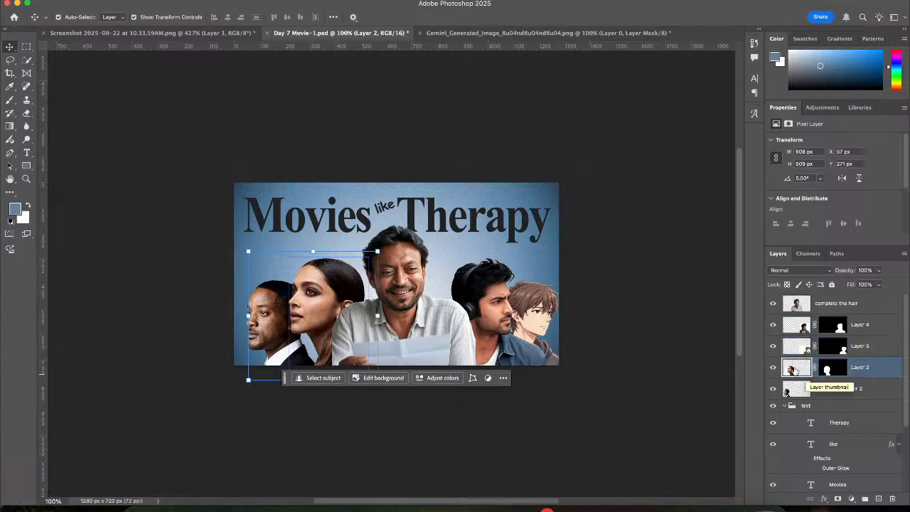
right_click(795, 369)
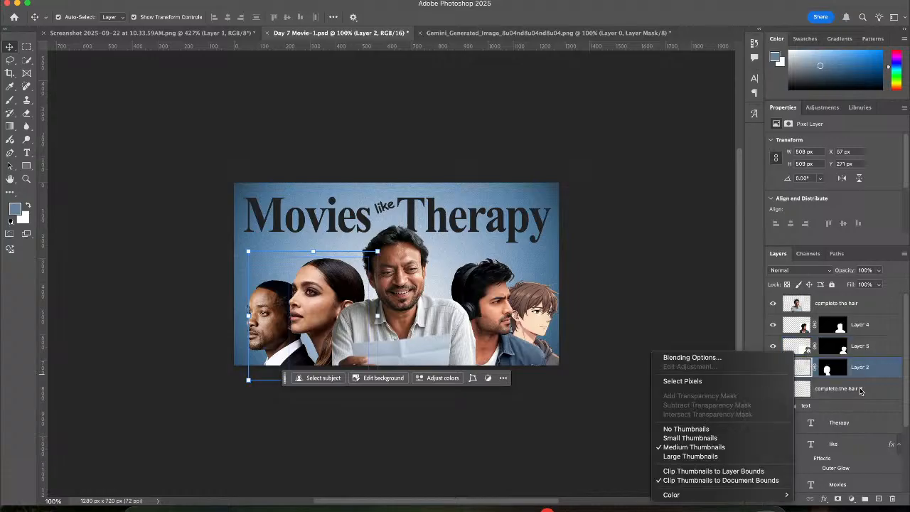
click(872, 367)
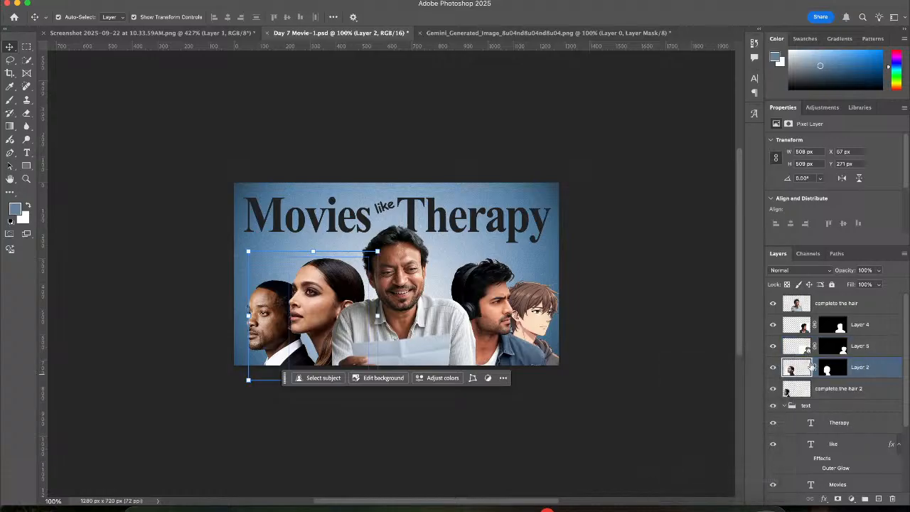
right_click(795, 369)
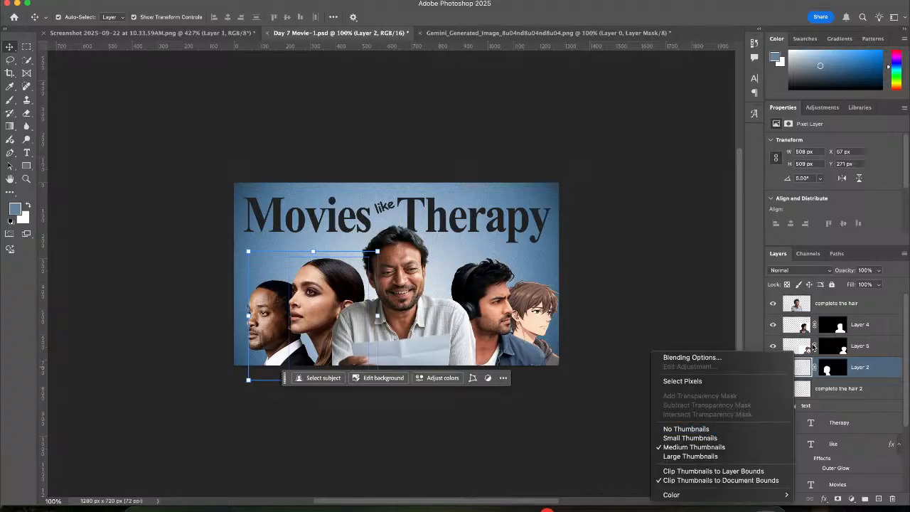
click(800, 346)
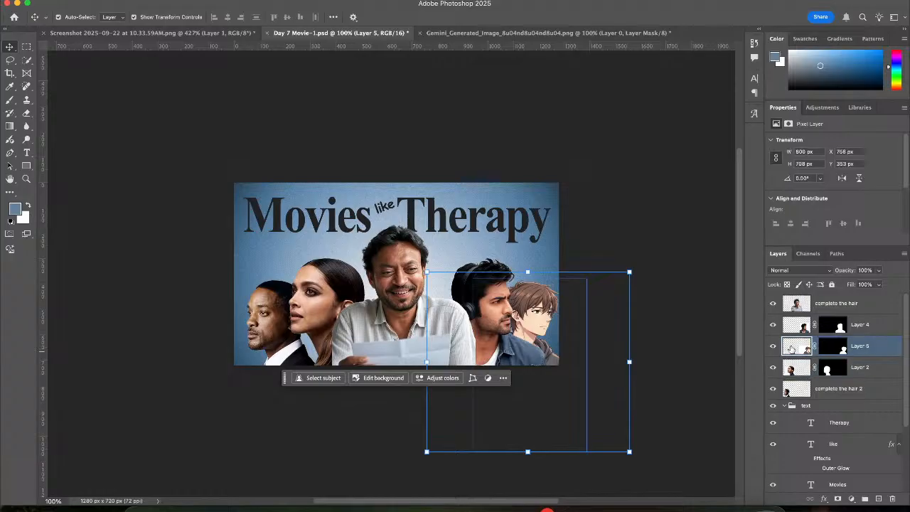
right_click(791, 348)
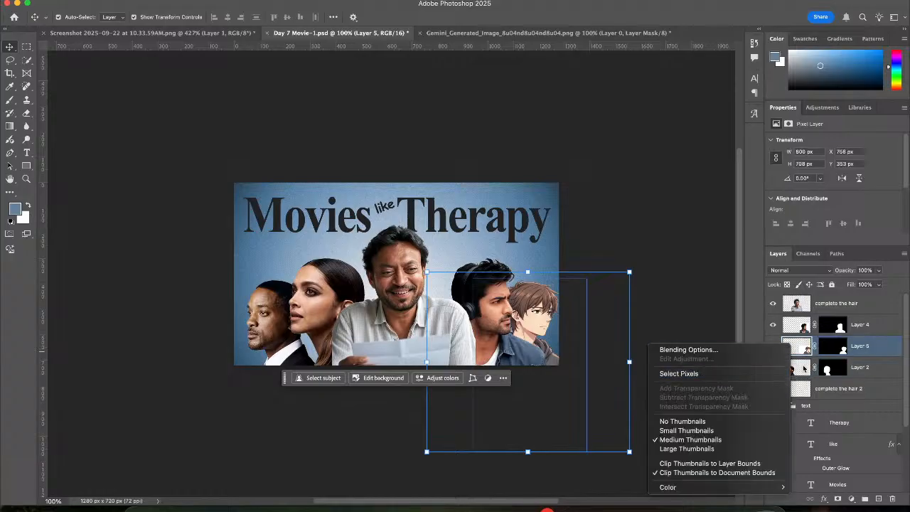
click(806, 347)
click(796, 326)
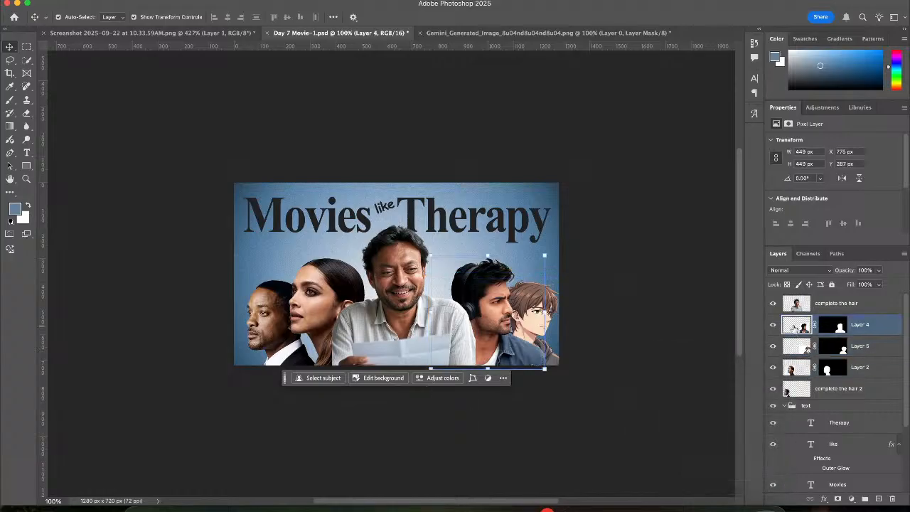
right_click(500, 276)
click(797, 325)
right_click(797, 325)
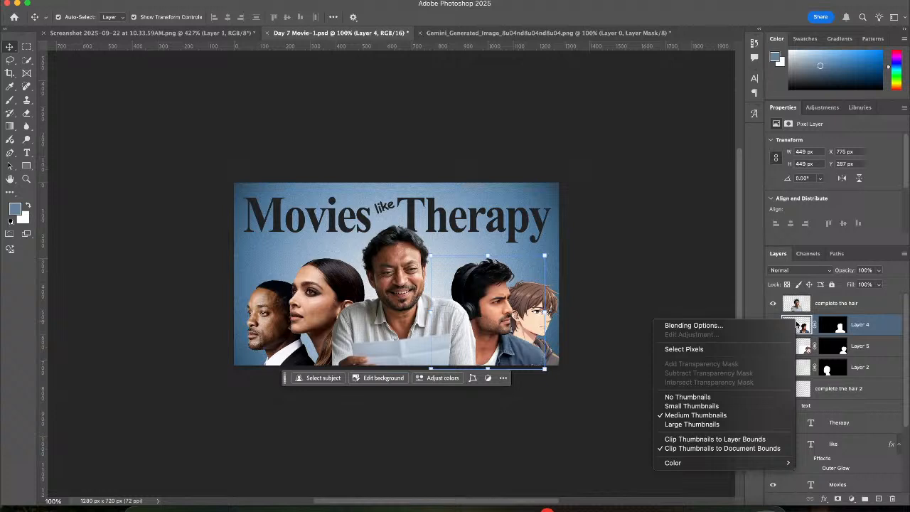
click(661, 266)
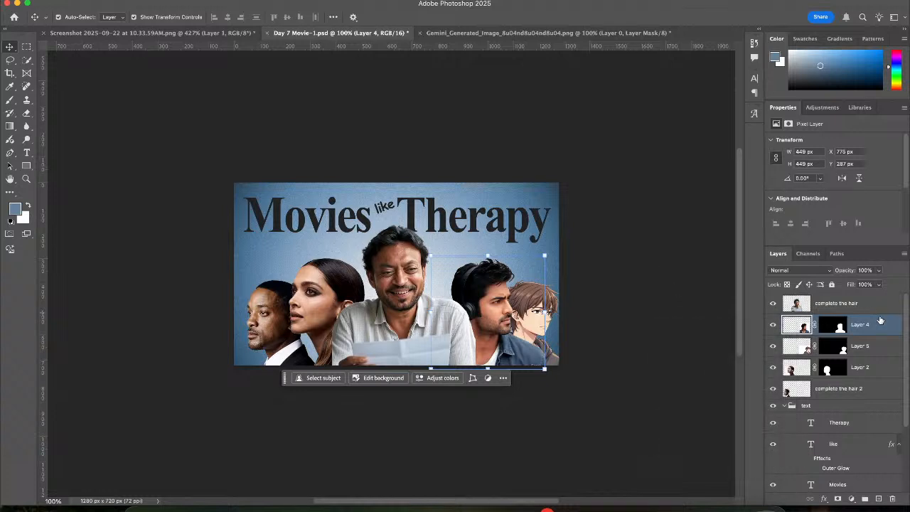
Try to merge Layer 4 down into Layer 5 with the underlying mask applied, and undo the merge
right_click(879, 324)
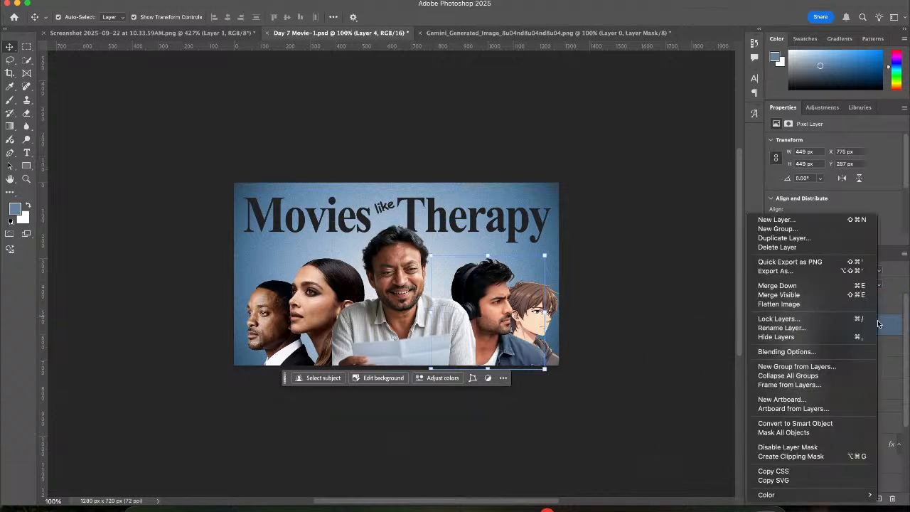
click(800, 286)
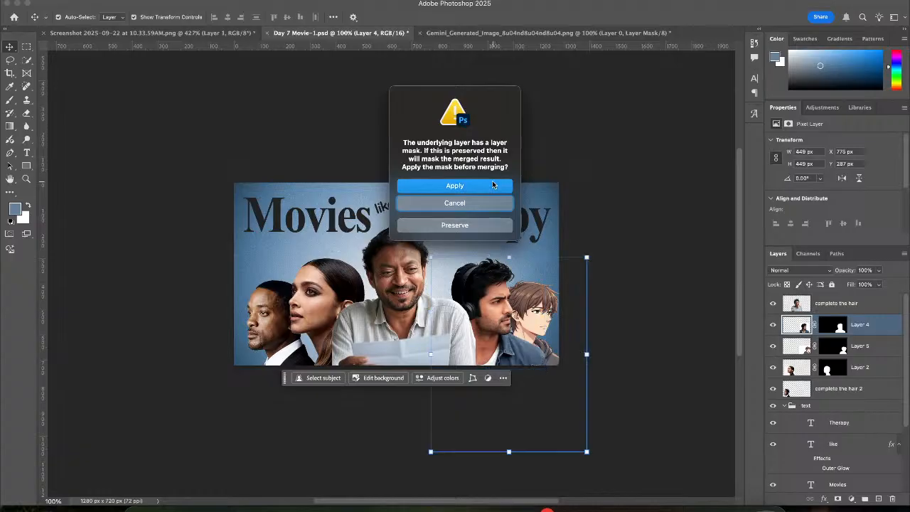
click(496, 185)
shift+click(869, 346)
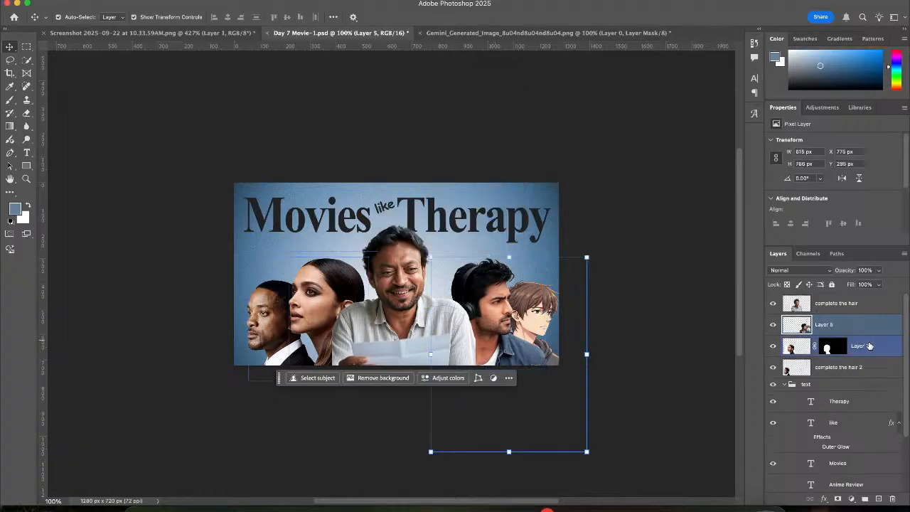
right_click(871, 346)
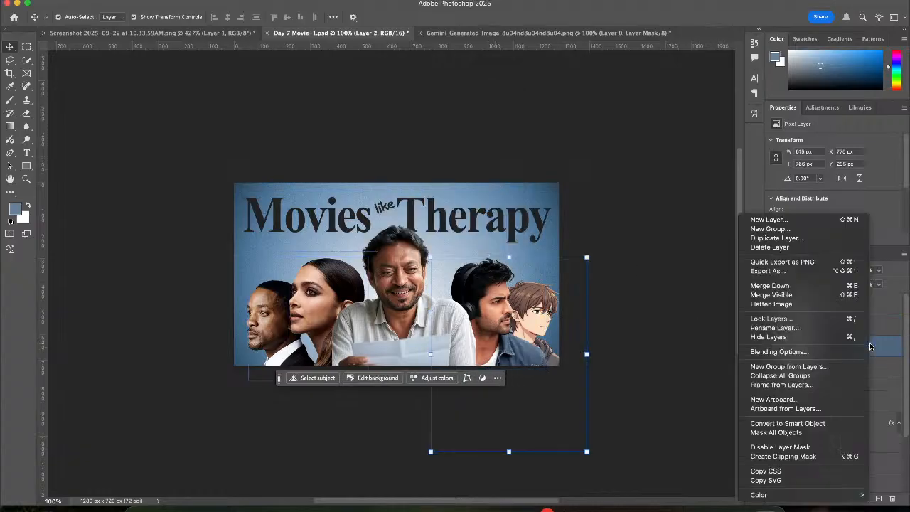
click(662, 334)
key(super+z)
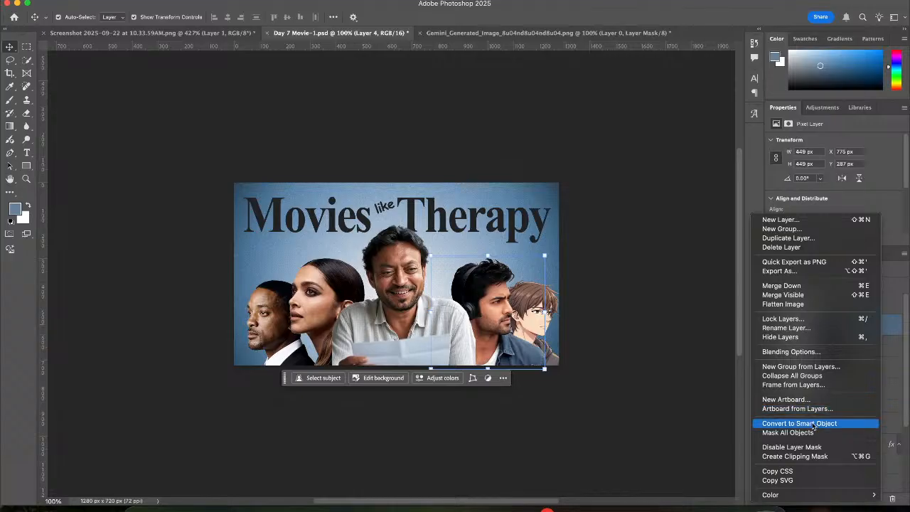
Convert Layer 4, Layer 5 and Layer 2 each to its own smart object
click(811, 423)
click(859, 347)
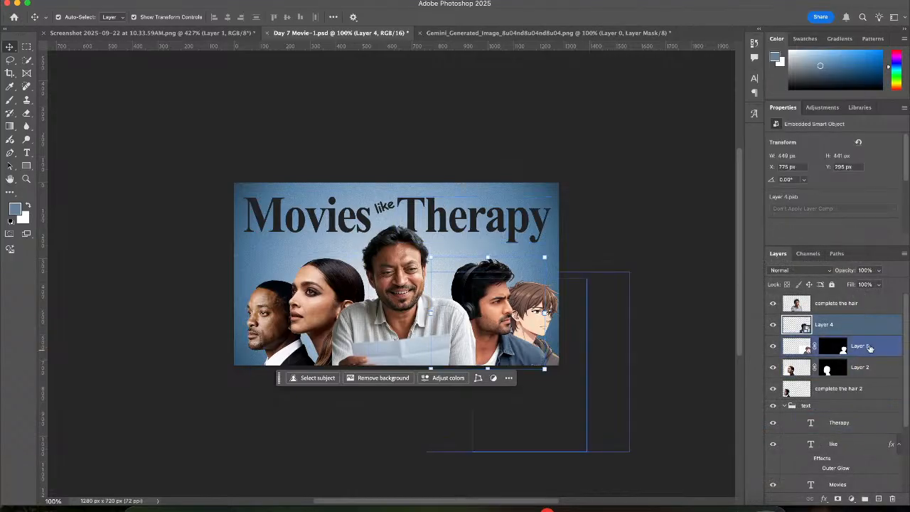
right_click(869, 349)
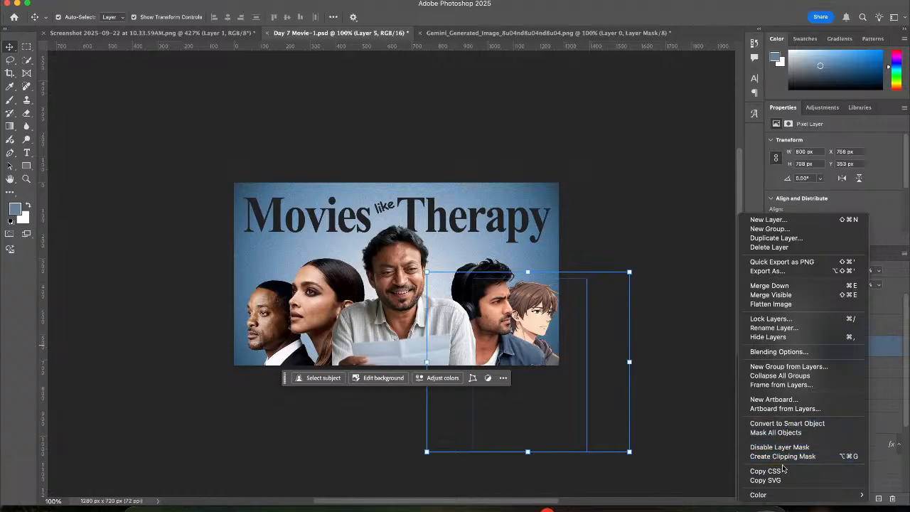
click(782, 425)
shift+click(875, 365)
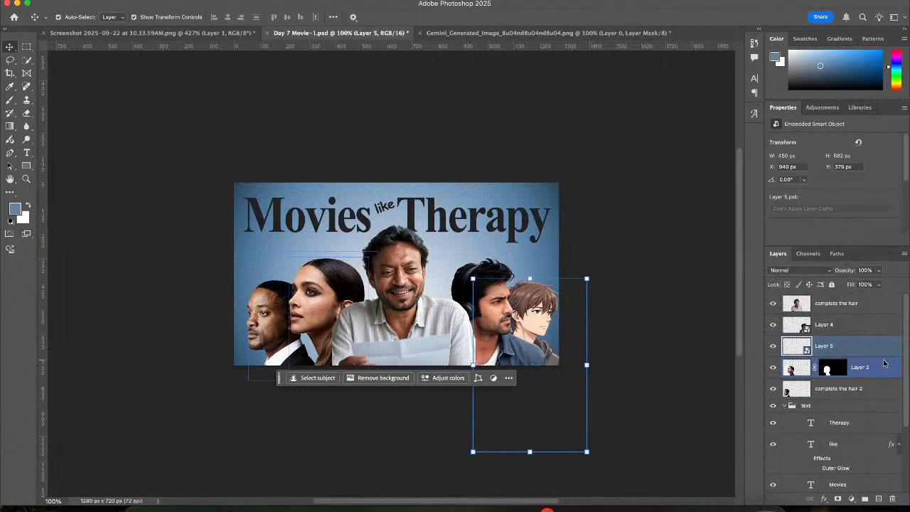
right_click(883, 364)
click(789, 423)
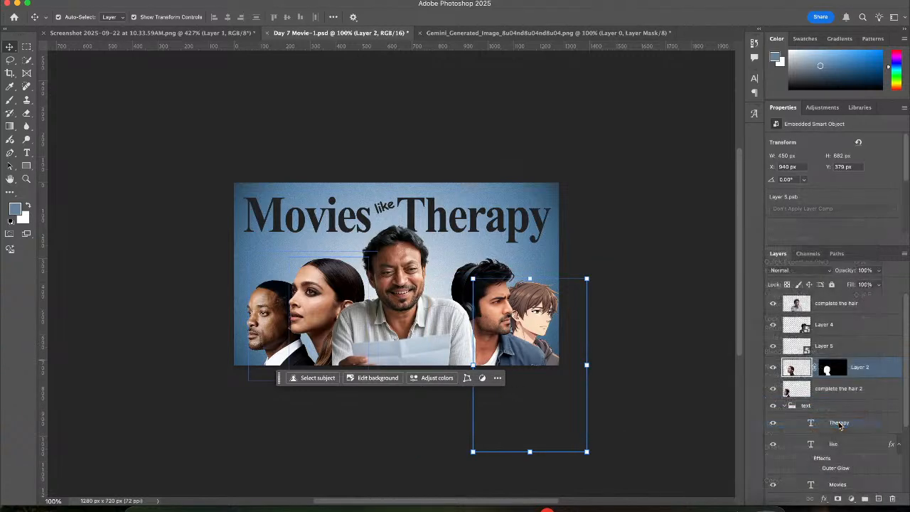
click(662, 306)
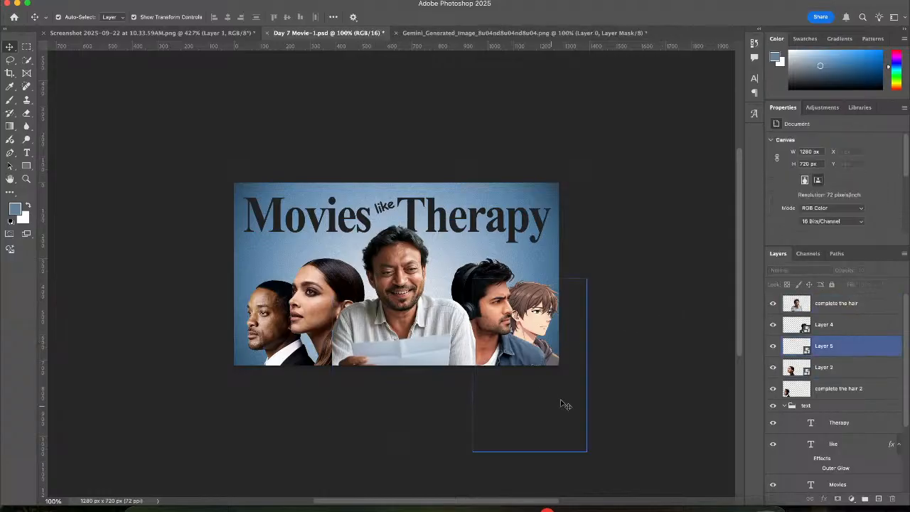
Close the Gemini-generated anime character document without saving its changes
click(209, 34)
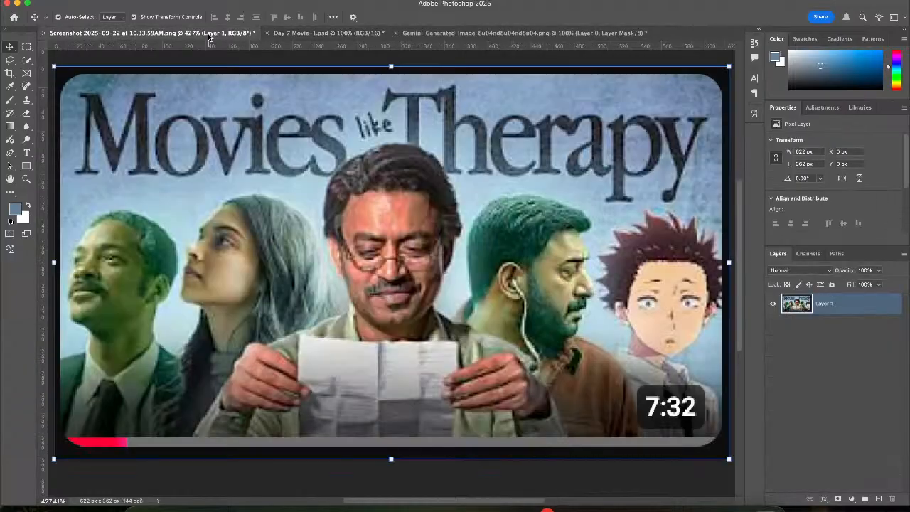
click(467, 34)
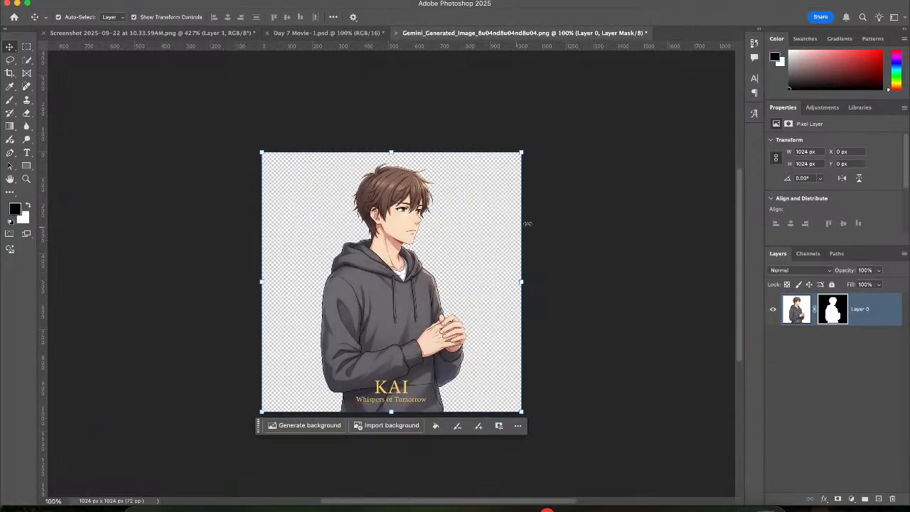
click(397, 33)
click(472, 204)
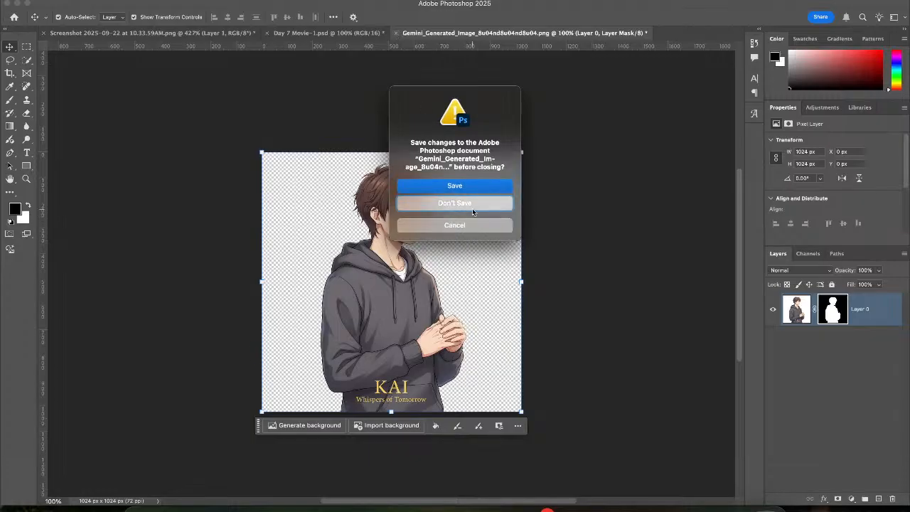
Save the "Day 7 Movie-1.psd" thumbnail document with Maximize Compatibility enabled
click(321, 33)
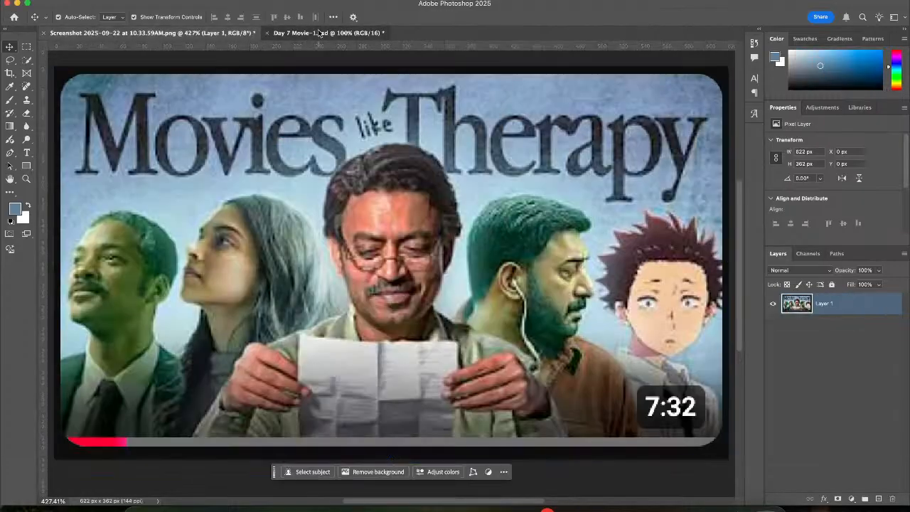
key(super+s)
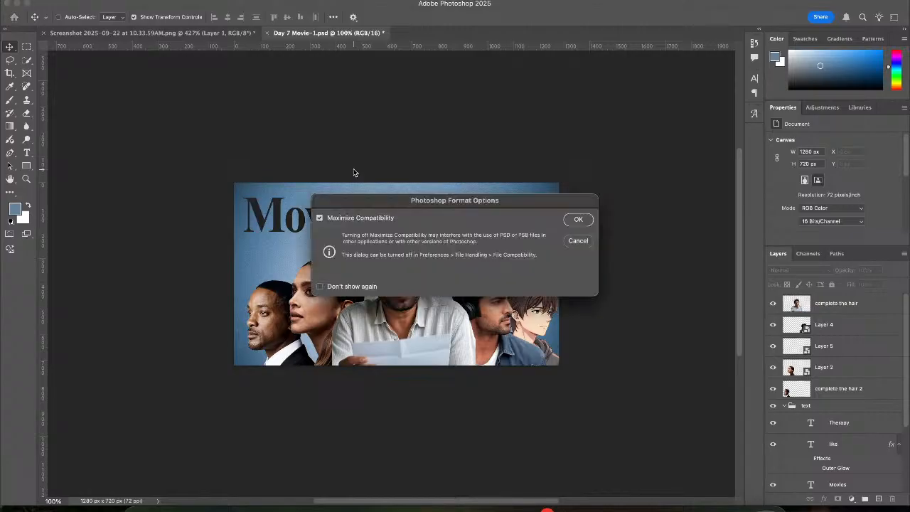
click(578, 220)
Try a 2 px white outside Stroke on the smiling man's "complete the hair" layer and discard the effect
key(super+equal)
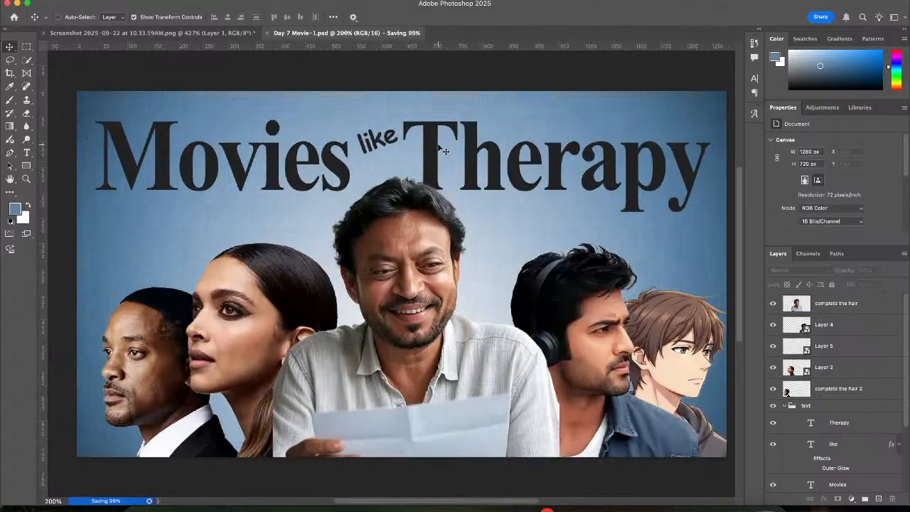
super+click(444, 150)
click(404, 226)
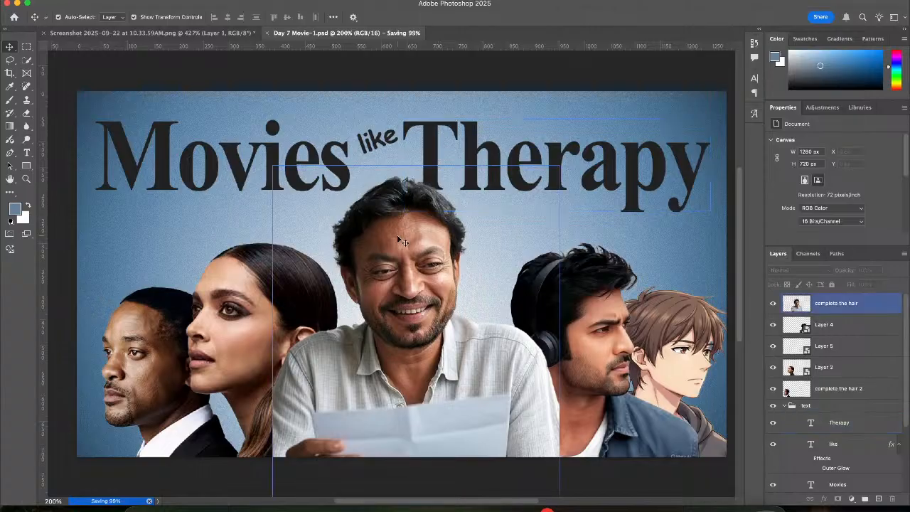
double_click(881, 310)
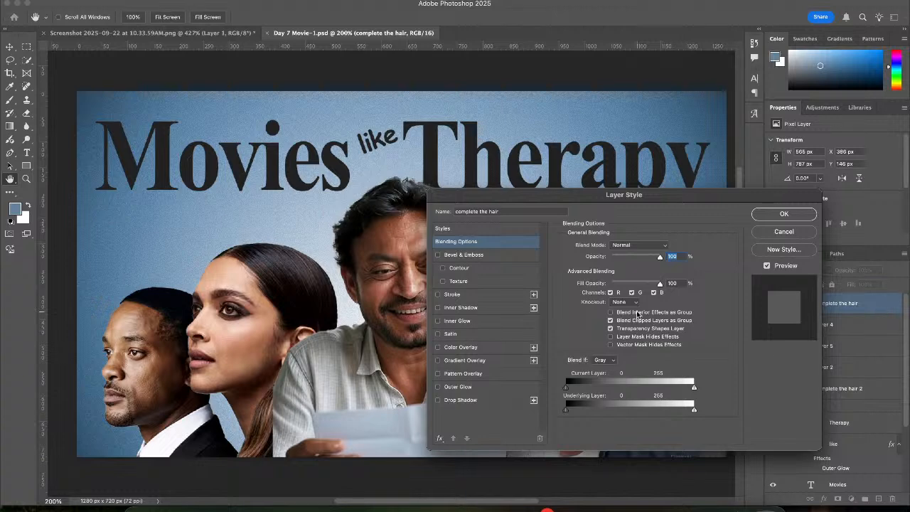
click(453, 294)
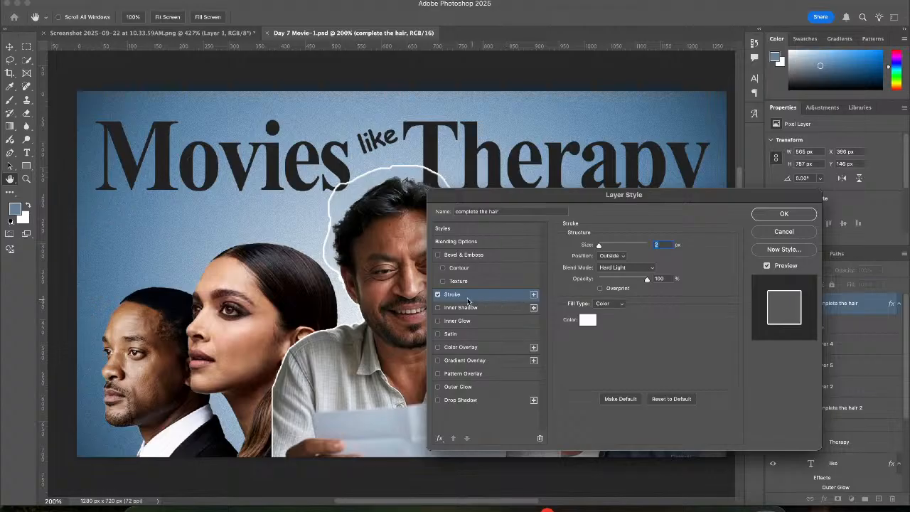
click(438, 295)
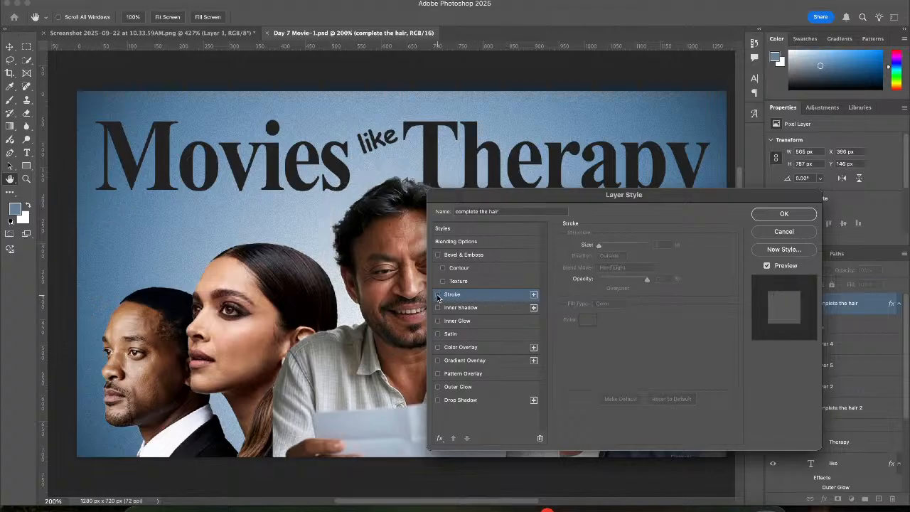
click(784, 232)
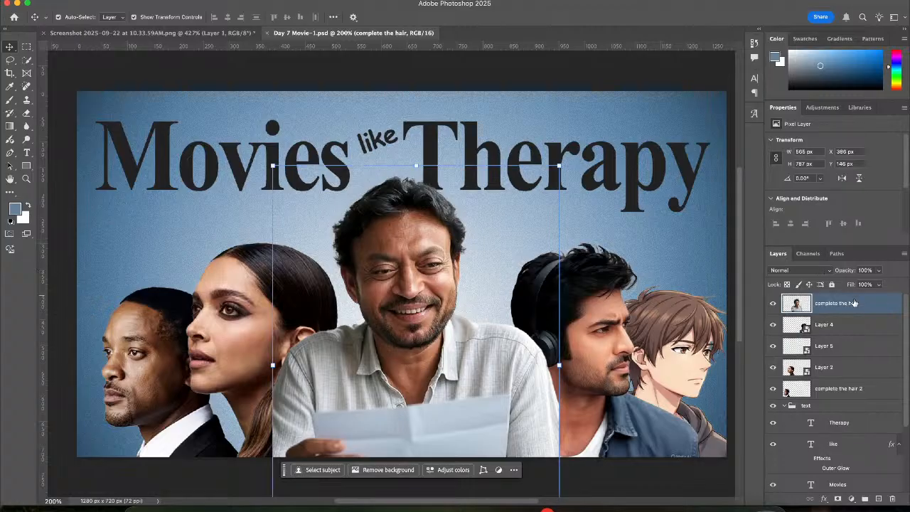
Convert the smiling man's "complete the hair" layer to a smart object
right_click(854, 303)
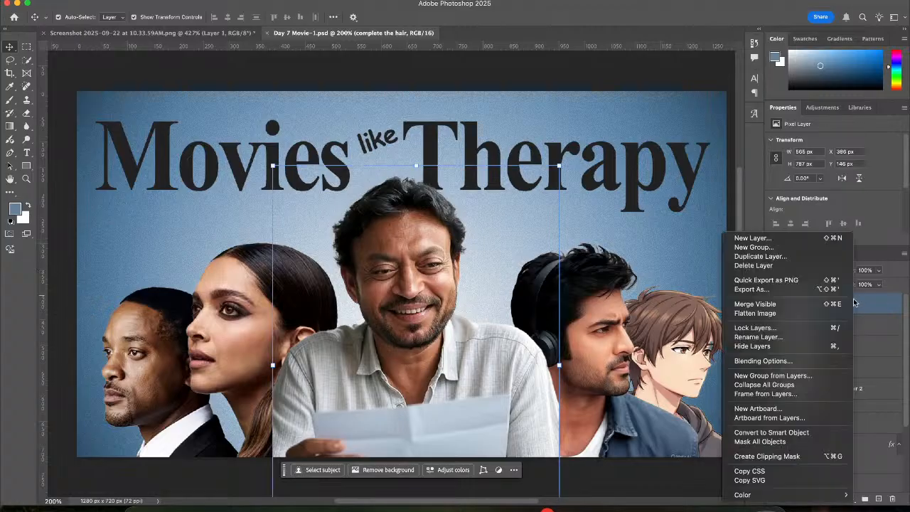
click(779, 434)
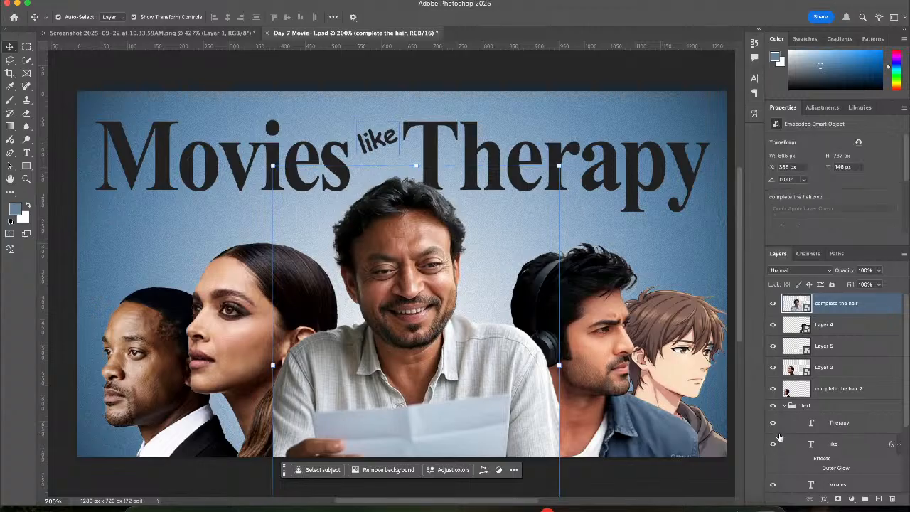
Try a 2 px white outside Stroke on the "complete the hair" smart object
double_click(876, 305)
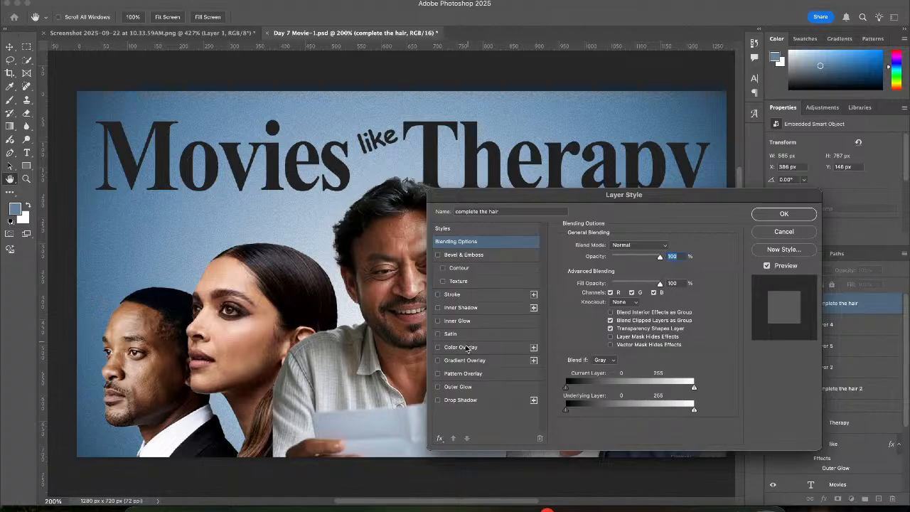
click(452, 294)
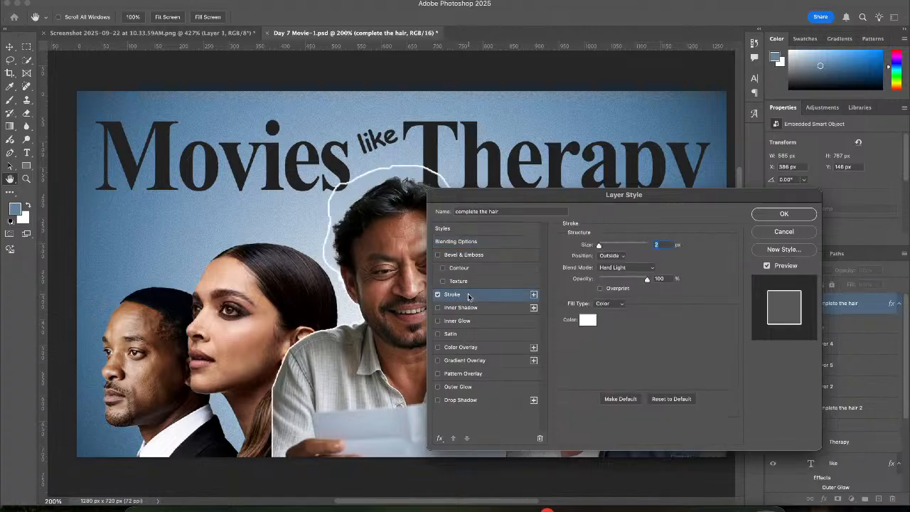
click(782, 232)
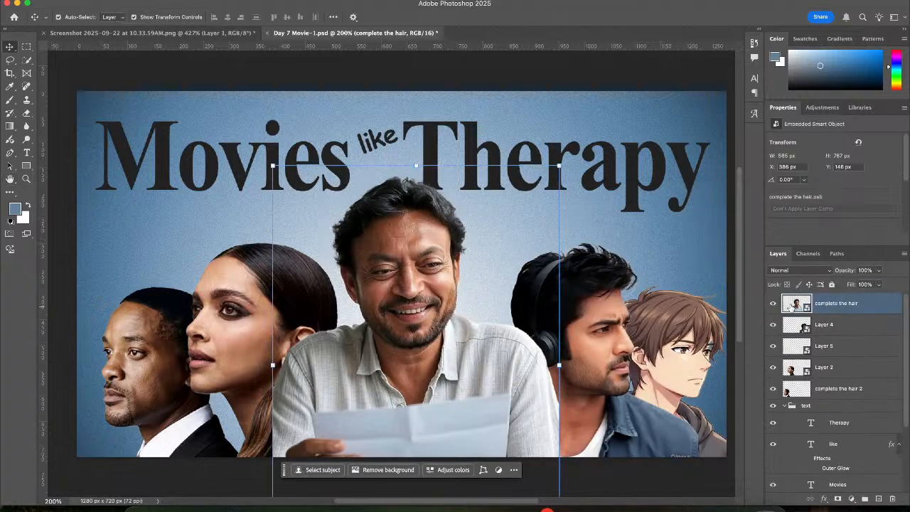
Open the contents of the "complete the hair" smart object and select the man with Select Subject
double_click(795, 306)
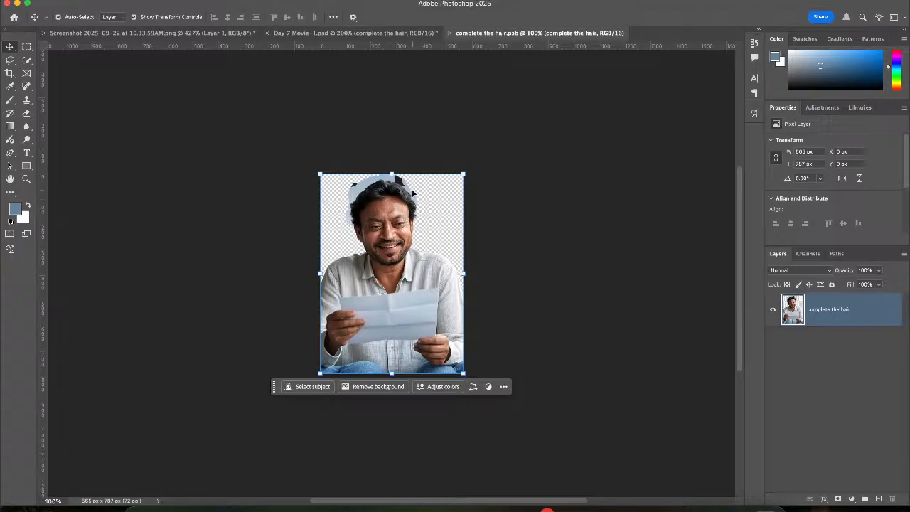
scroll(392, 171, up, 5)
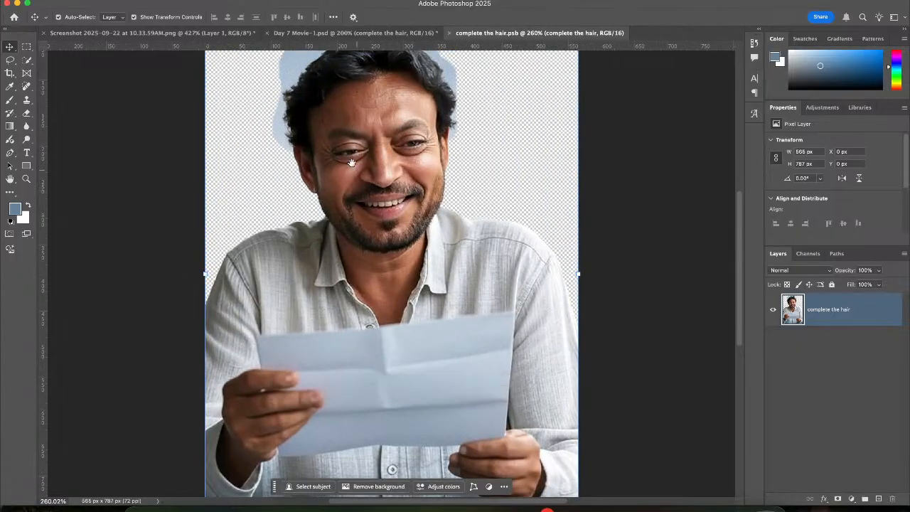
drag(351, 163, 348, 250)
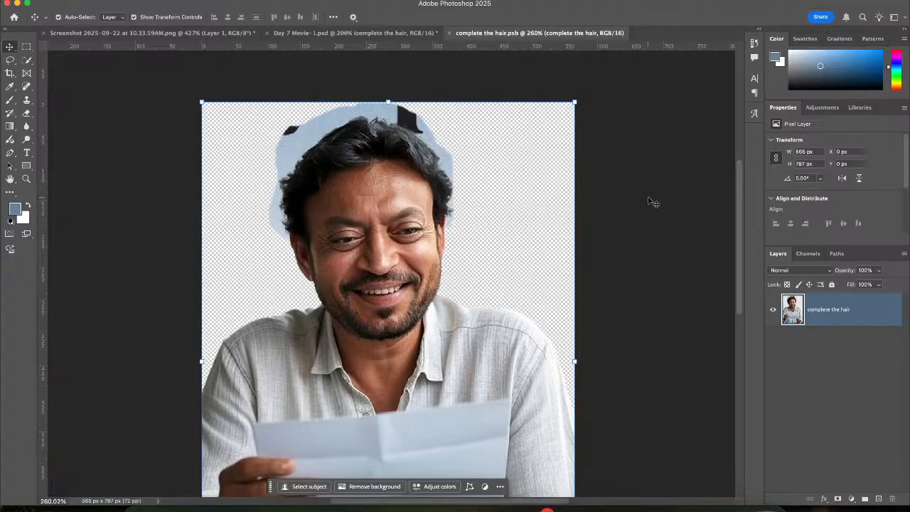
click(774, 308)
click(774, 310)
click(829, 333)
click(320, 187)
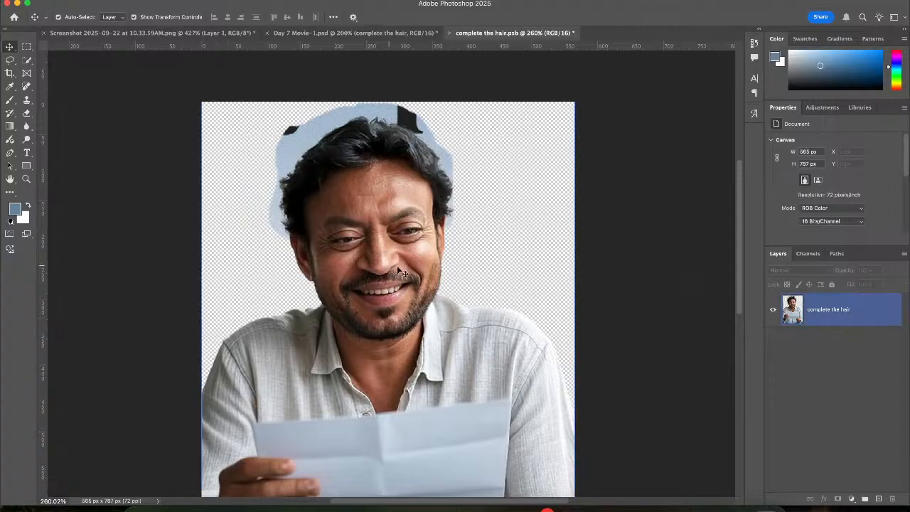
right_click(364, 294)
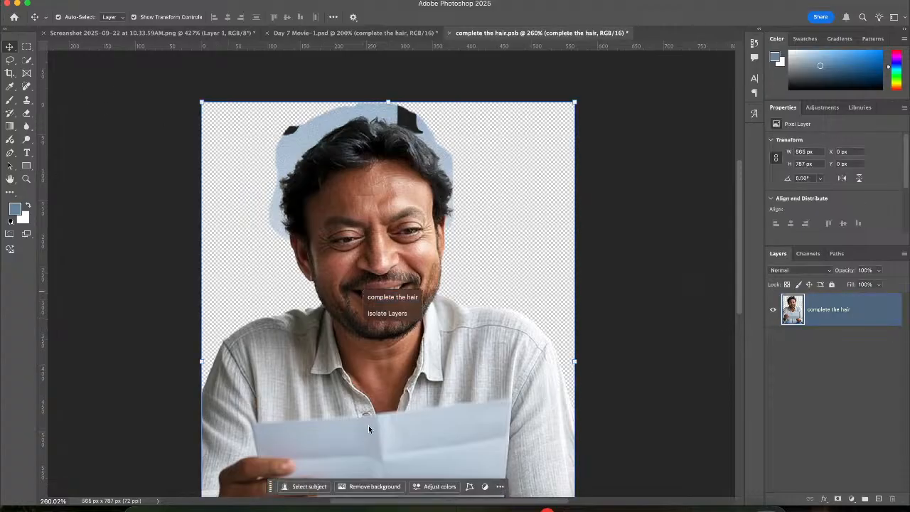
click(309, 490)
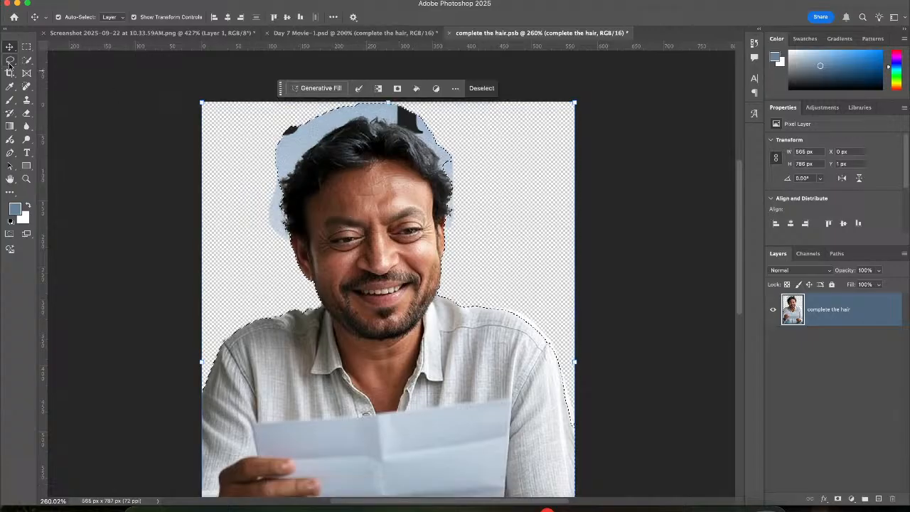
Exclude the leftover blue and black background around the man's hair from the selection with the Selection Brush
mouse_move(11, 64)
mouse_down()
mouse_move(53, 78)
mouse_move(59, 57)
mouse_up()
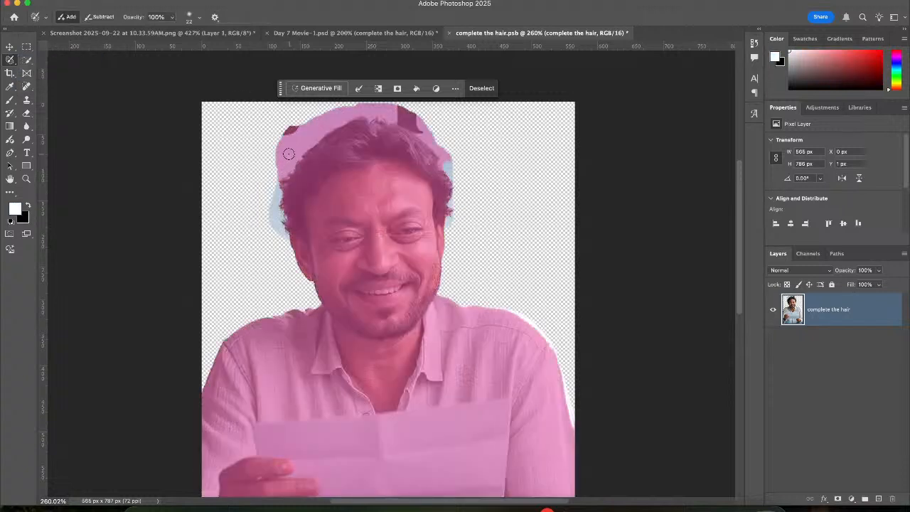
key(x)
mouse_move(289, 153)
mouse_down()
mouse_move(308, 115)
mouse_move(393, 102)
mouse_move(437, 136)
mouse_move(419, 127)
mouse_move(431, 142)
mouse_move(384, 114)
mouse_move(401, 109)
mouse_move(445, 142)
mouse_move(447, 163)
mouse_up()
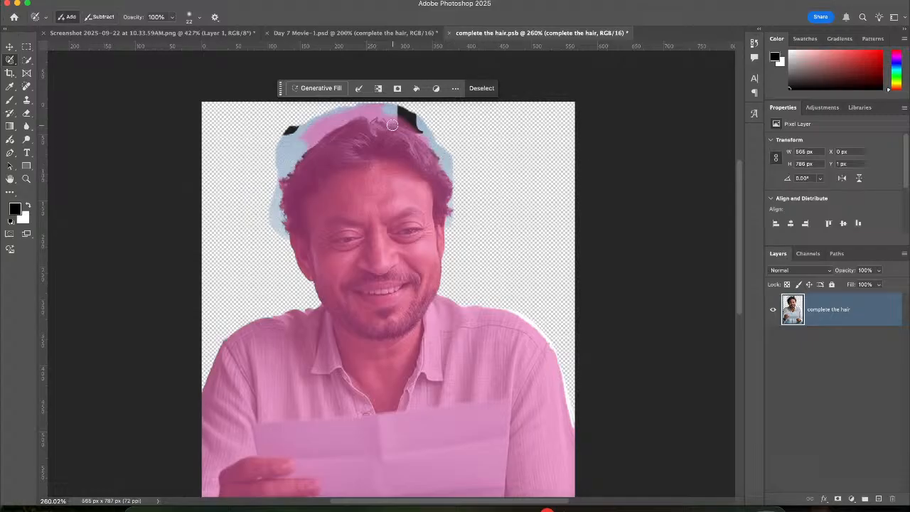
key(alt)
key(alt)
mouse_move(395, 118)
mouse_down()
mouse_move(336, 119)
mouse_move(286, 148)
mouse_move(324, 116)
mouse_move(403, 103)
mouse_up()
key(alt)
drag(322, 127, 295, 153)
key(x)
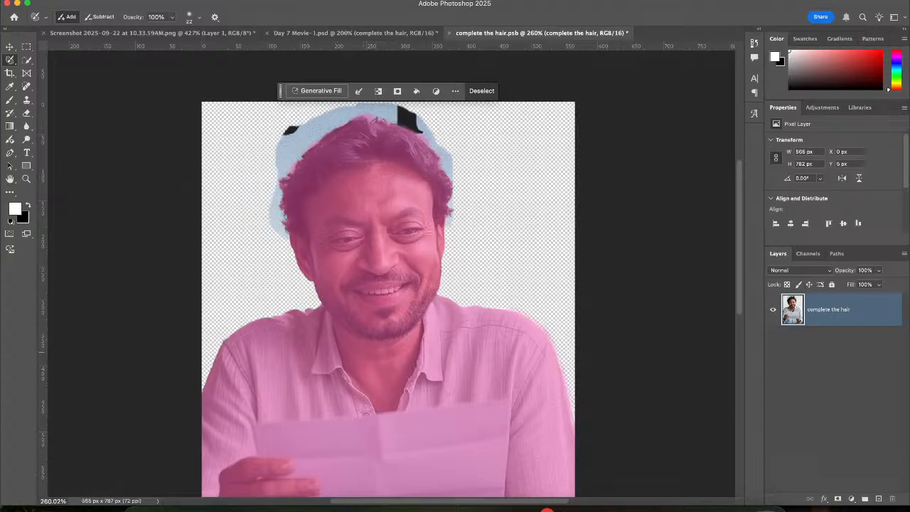
Mask the "complete the hair" layer with the refined selection and save the smart object's contents
click(838, 499)
key(super+s)
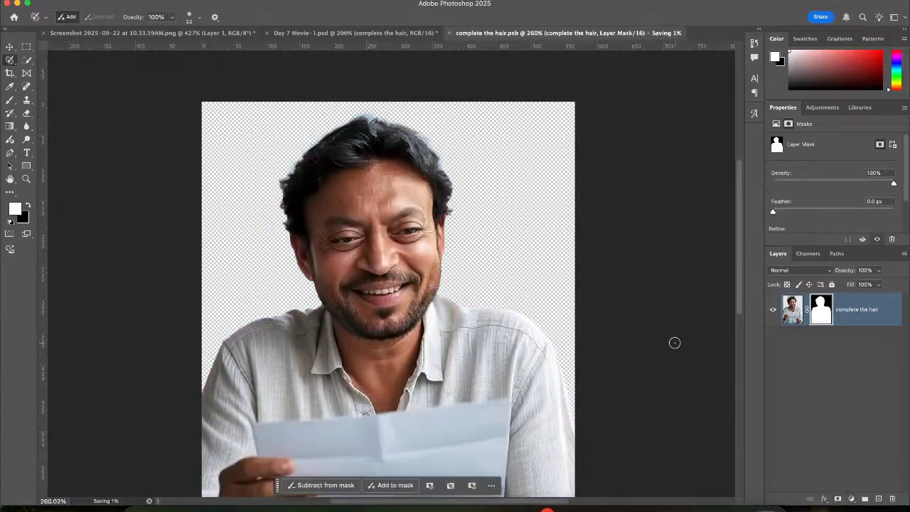
key(v)
key(x)
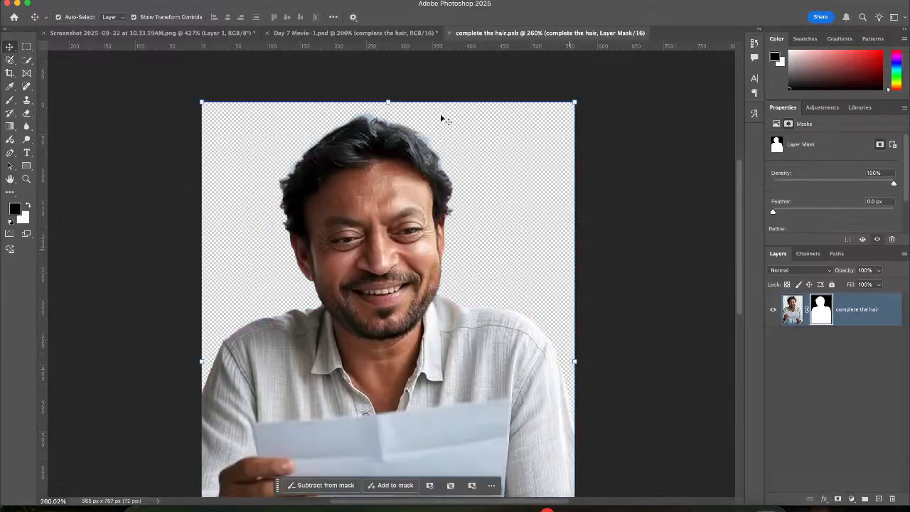
In Day 7 Movie-1.psd, apply a 2 px white outside Stroke with Hard Light blending to the "complete the hair" smart object
click(332, 33)
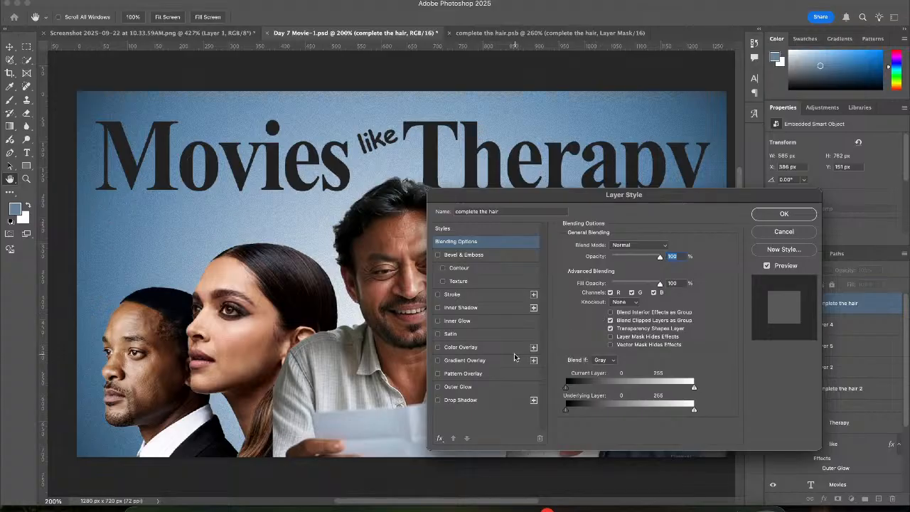
click(483, 294)
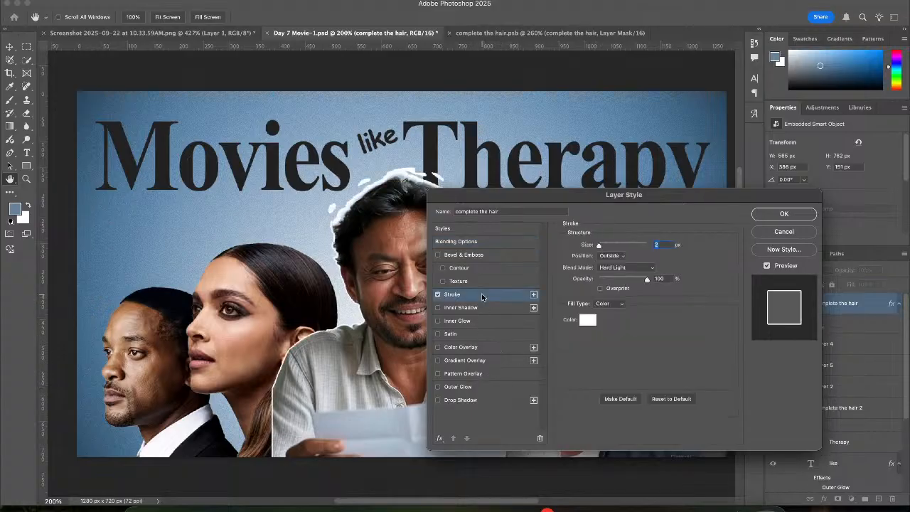
click(785, 213)
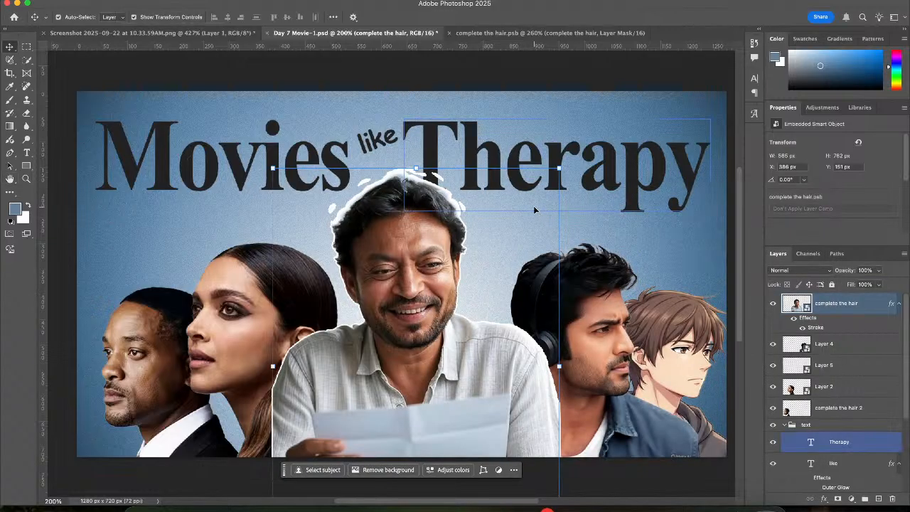
scroll(391, 207, up, 5)
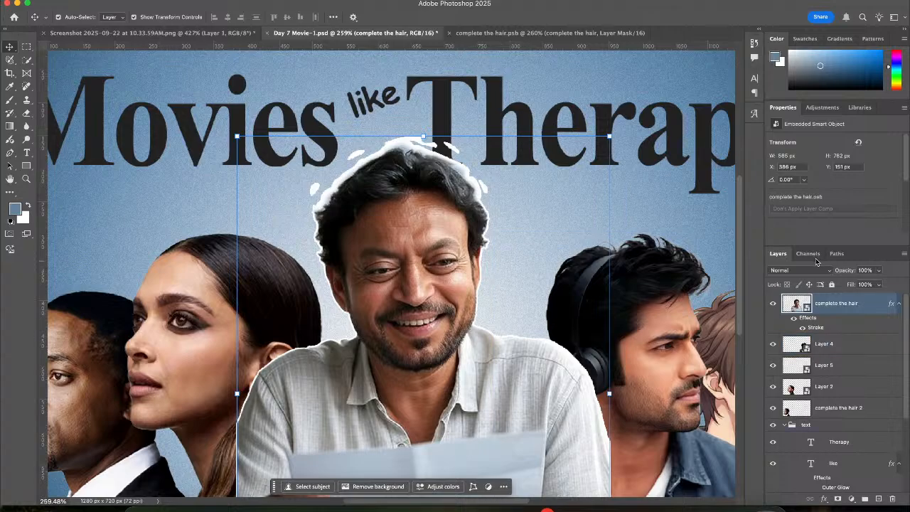
In complete the hair.psb, apply a 2 px white outside Stroke with Hard Light blending to the masked layer
click(512, 33)
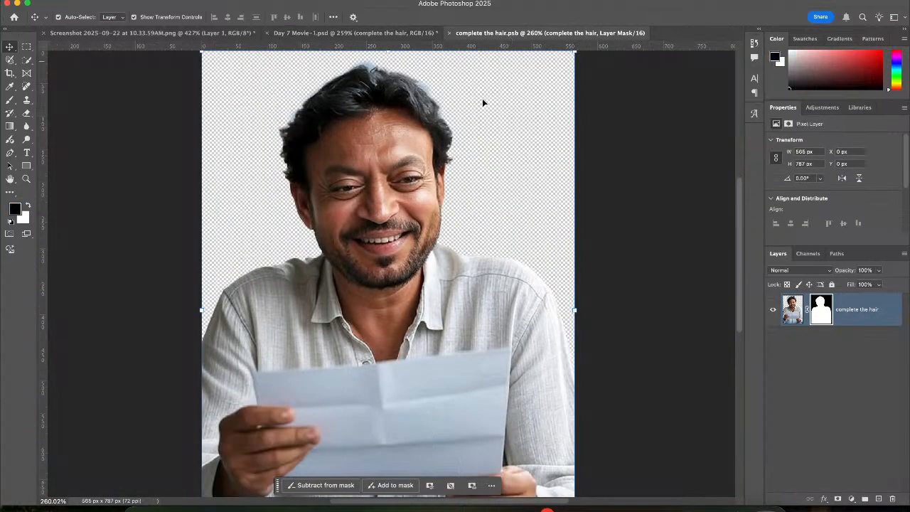
double_click(882, 319)
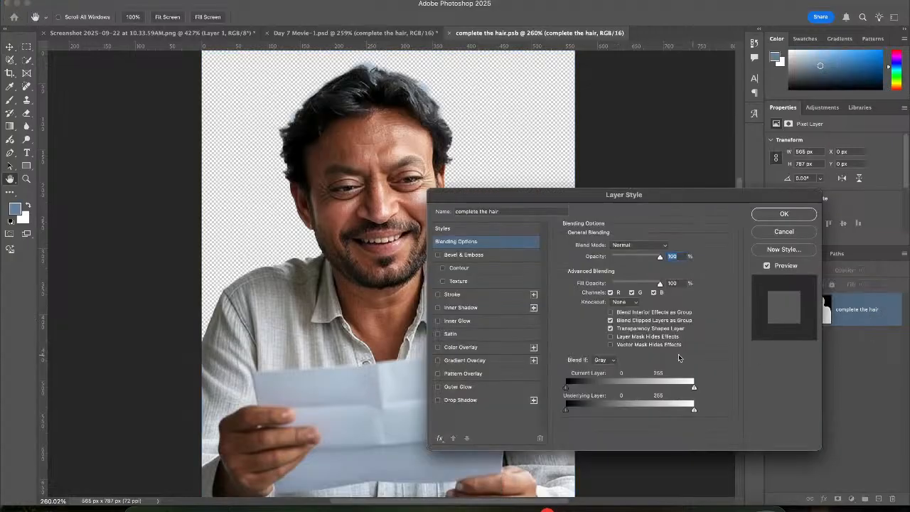
click(480, 298)
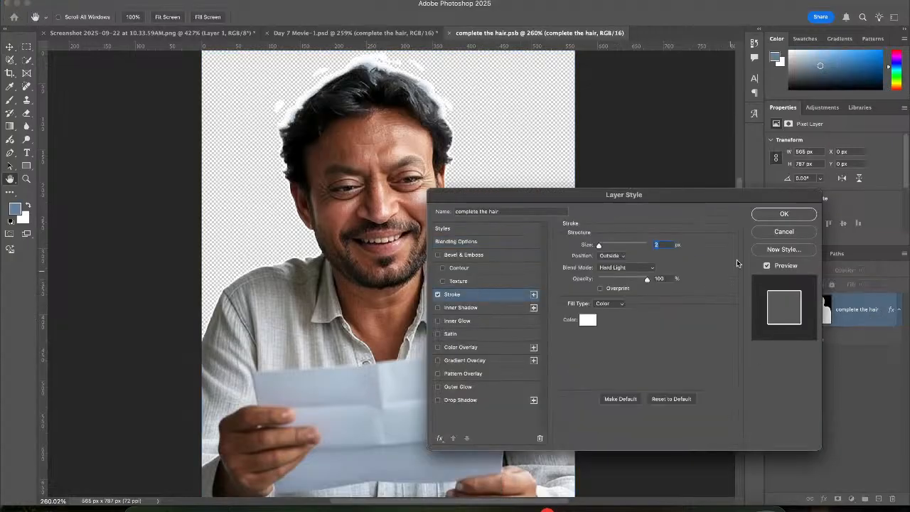
click(784, 214)
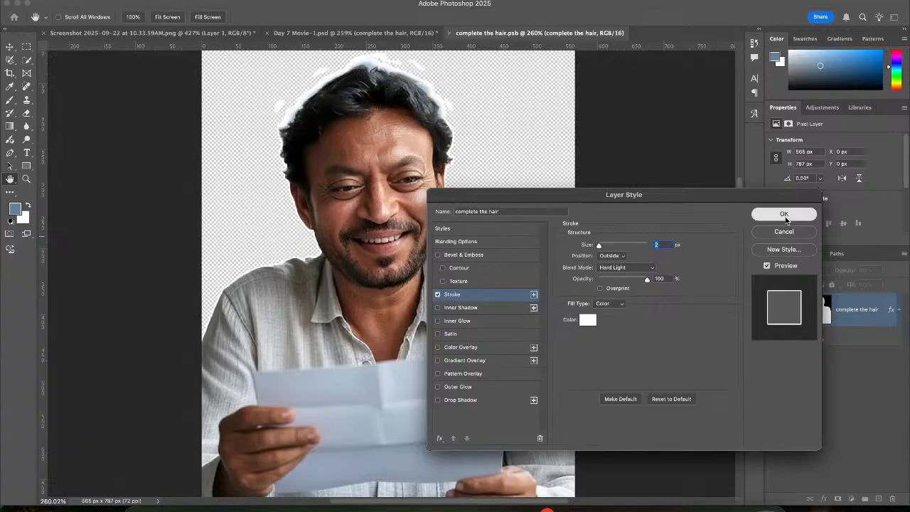
Add a dark grey #2c2c2c Solid Color fill layer and place it beneath the "complete the hair" layer
click(862, 426)
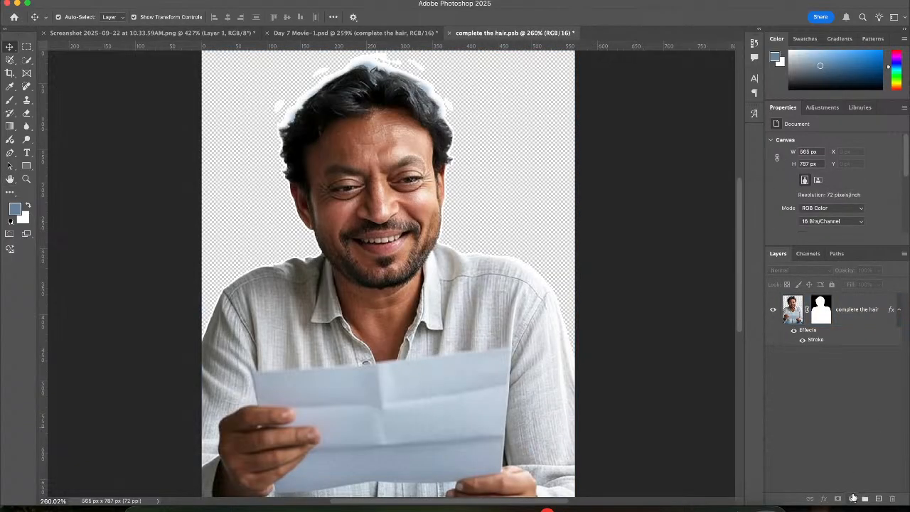
click(851, 499)
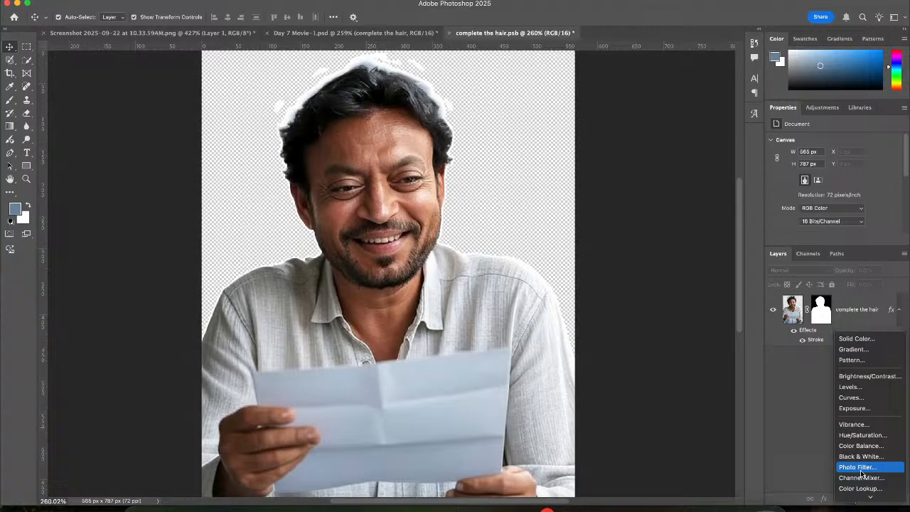
click(857, 338)
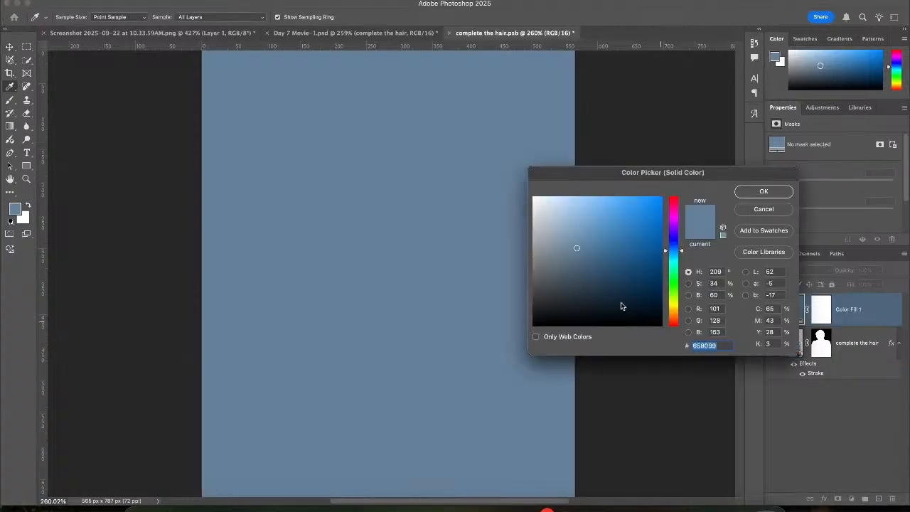
drag(560, 283, 516, 306)
click(762, 192)
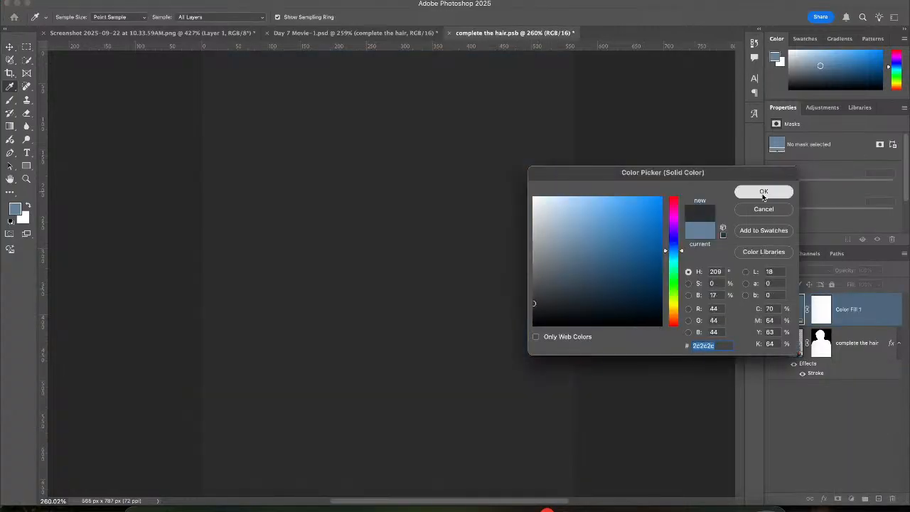
drag(882, 315, 880, 410)
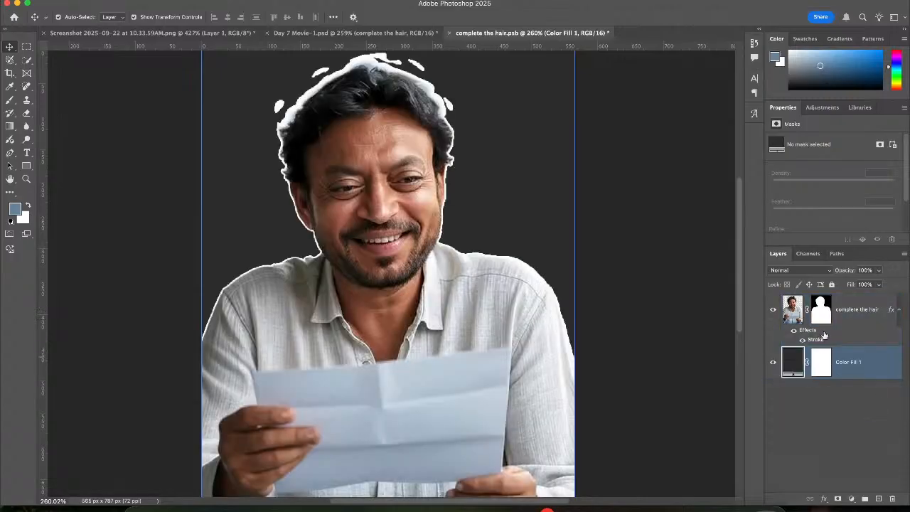
Paint black on the "complete the hair" layer mask to remove the stray specks and excess edge around the top of the hair
click(821, 310)
key(b)
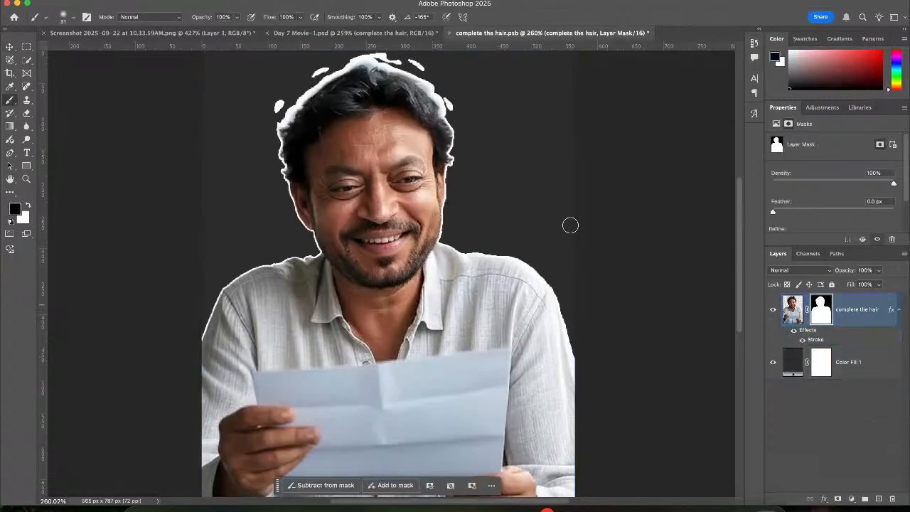
key(ctrl+plus)
key(ctrl+plus)
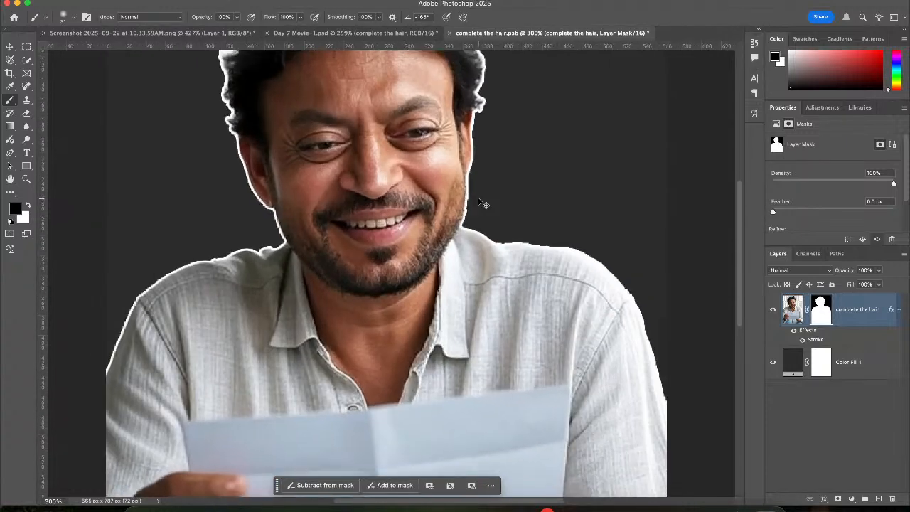
drag(478, 197, 472, 325)
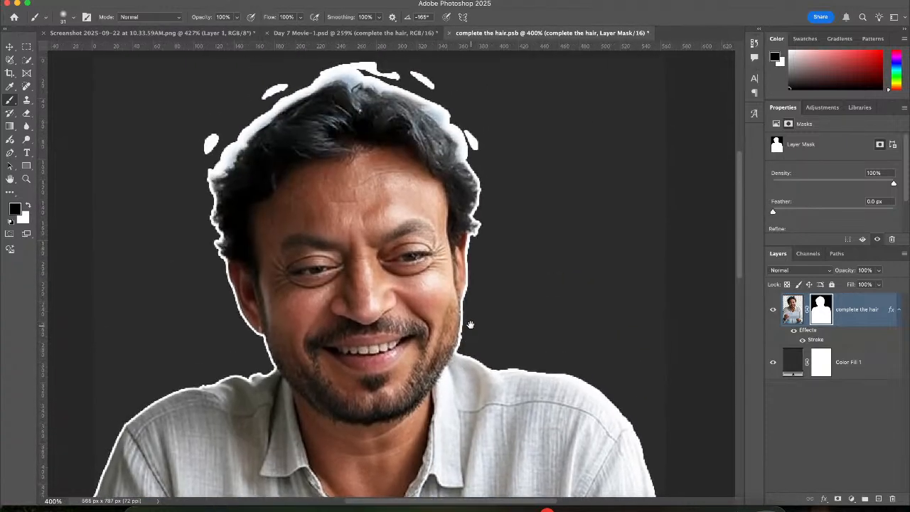
drag(268, 240, 270, 261)
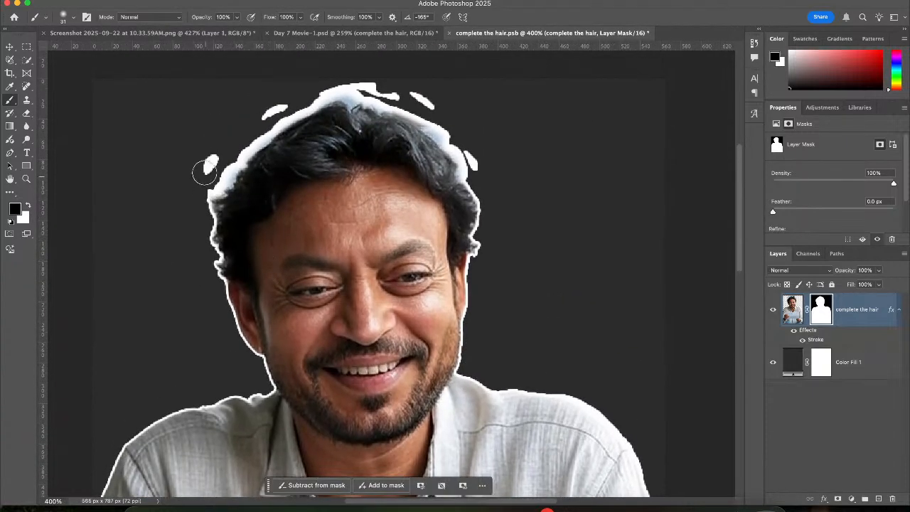
mouse_move(205, 173)
mouse_down()
mouse_move(222, 152)
mouse_move(215, 168)
mouse_move(274, 109)
mouse_move(260, 110)
mouse_move(366, 73)
mouse_move(339, 80)
mouse_move(379, 84)
mouse_move(310, 84)
mouse_move(357, 78)
mouse_move(391, 93)
mouse_move(357, 82)
mouse_move(414, 86)
mouse_move(361, 92)
mouse_move(428, 101)
mouse_move(413, 95)
mouse_move(448, 111)
mouse_move(462, 137)
mouse_move(453, 130)
mouse_move(455, 145)
mouse_move(480, 166)
mouse_up()
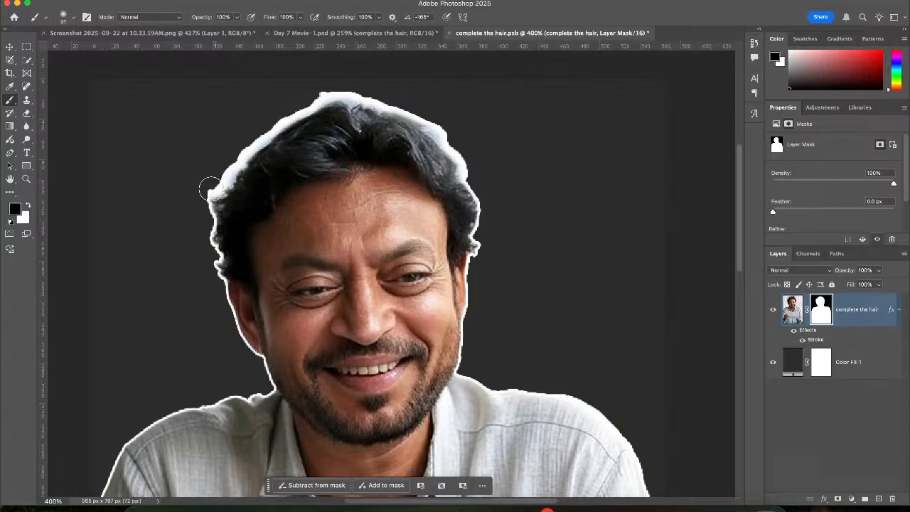
mouse_move(211, 187)
mouse_down()
mouse_move(262, 129)
mouse_move(247, 137)
mouse_move(309, 92)
mouse_move(283, 92)
mouse_move(344, 86)
mouse_move(439, 122)
mouse_up()
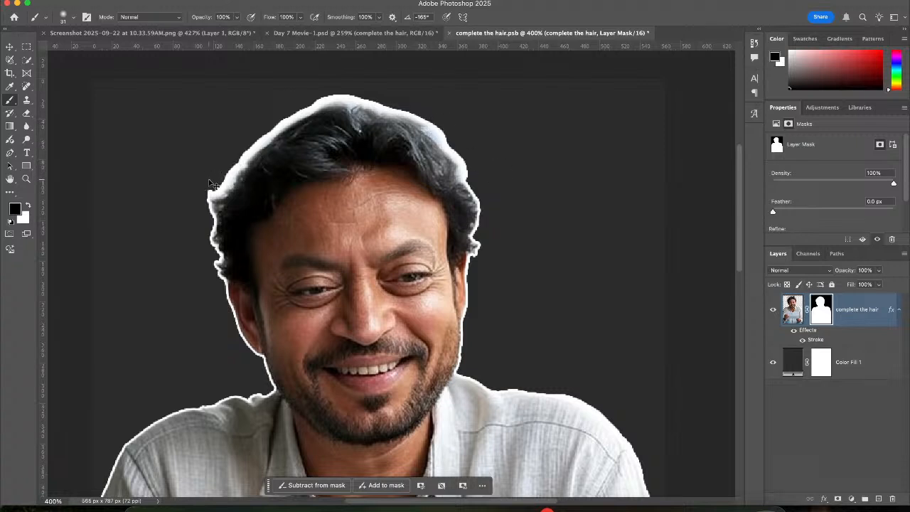
In complete the hair.psb, delete the Color Fill 1 layer and hide the Stroke effect on the masked layer
key(ctrl+s)
click(858, 364)
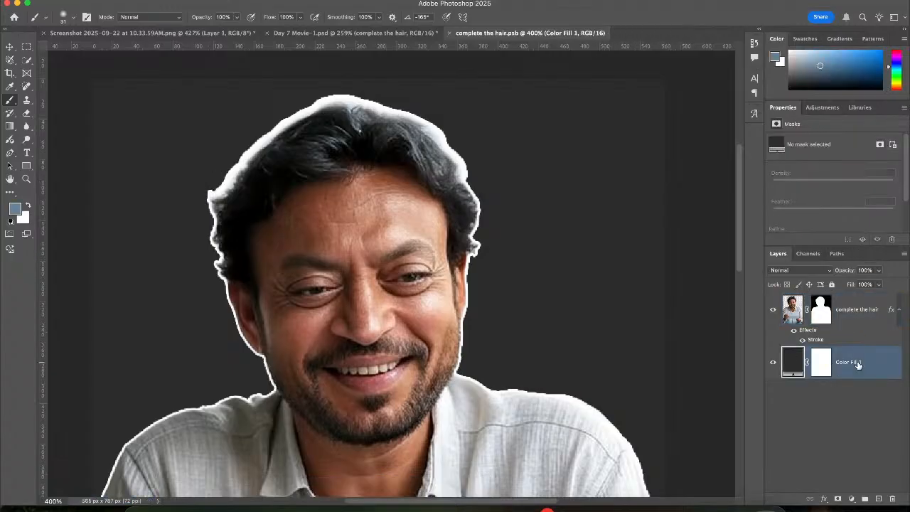
key(Delete)
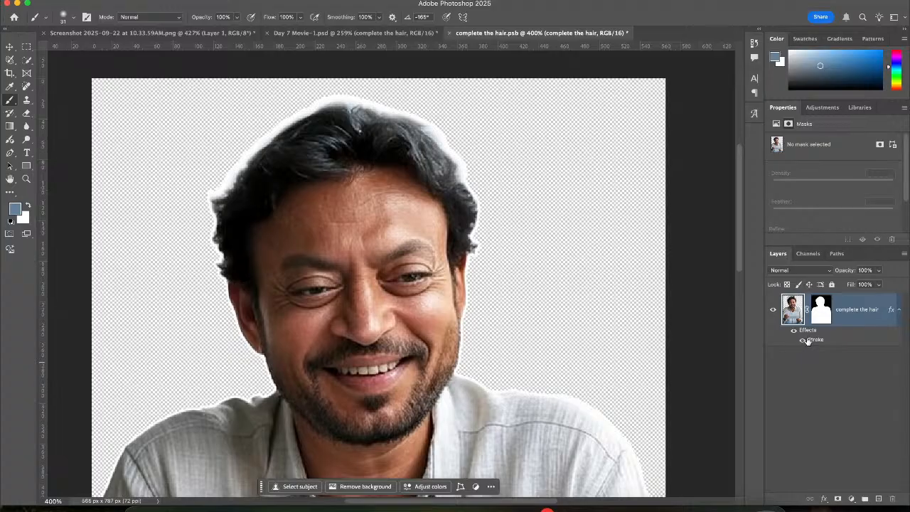
click(805, 343)
Save and close complete the hair.psb, and save Day 7 Movie-1.psd
key(super+s)
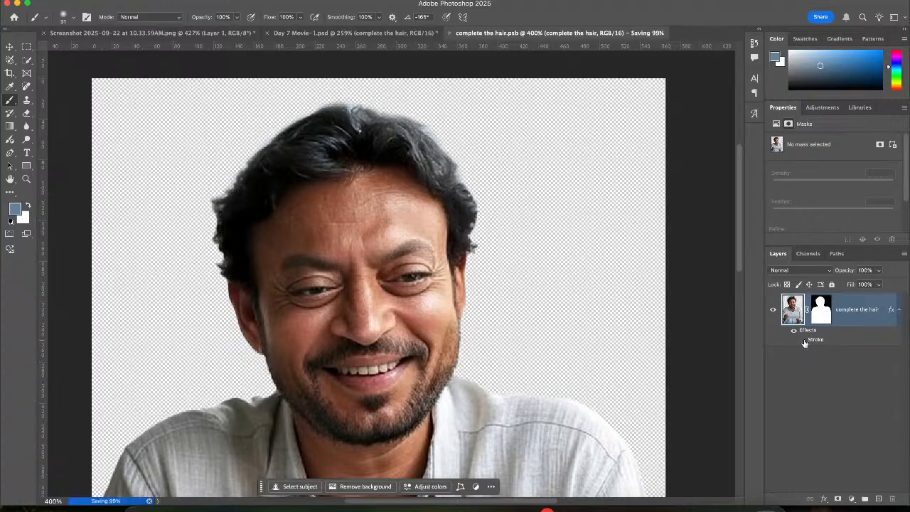
key(v)
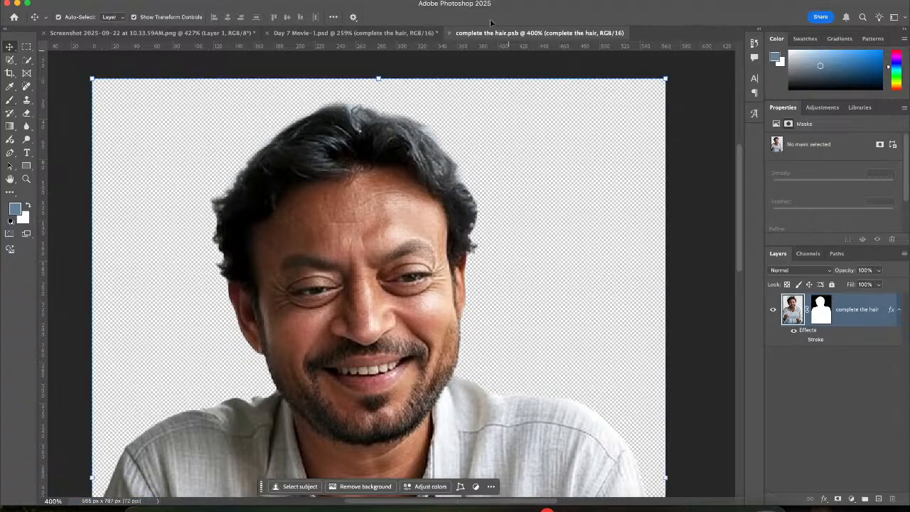
click(448, 32)
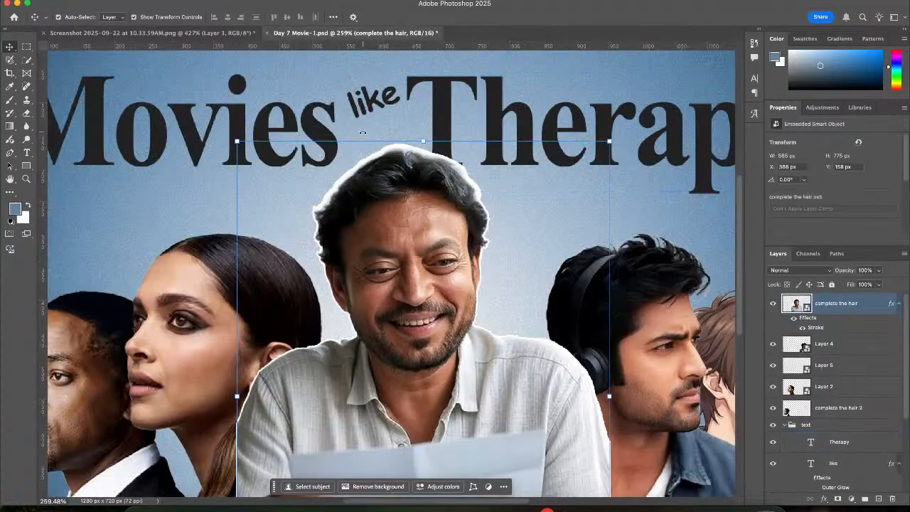
key(super+s)
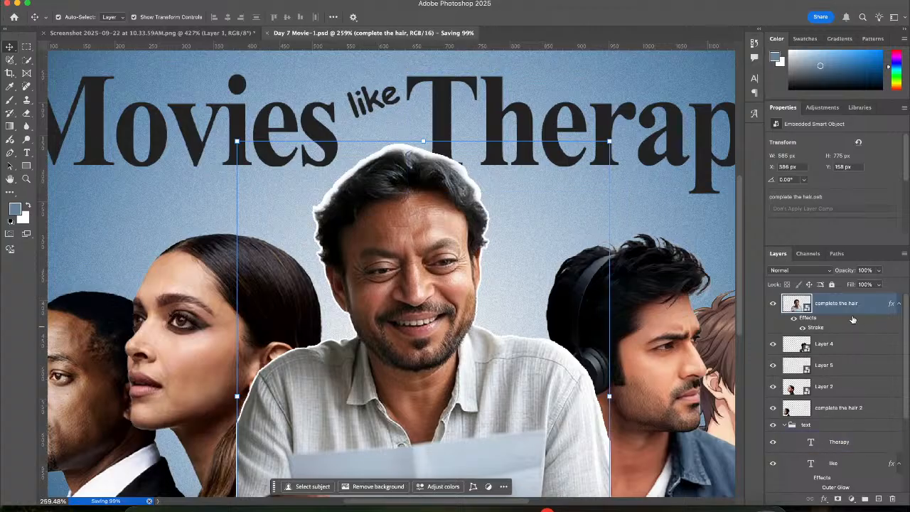
For the "complete the hair" Stroke, try the Center and Inside positions, return to Outside, and set 47% opacity with Overprint enabled
double_click(880, 304)
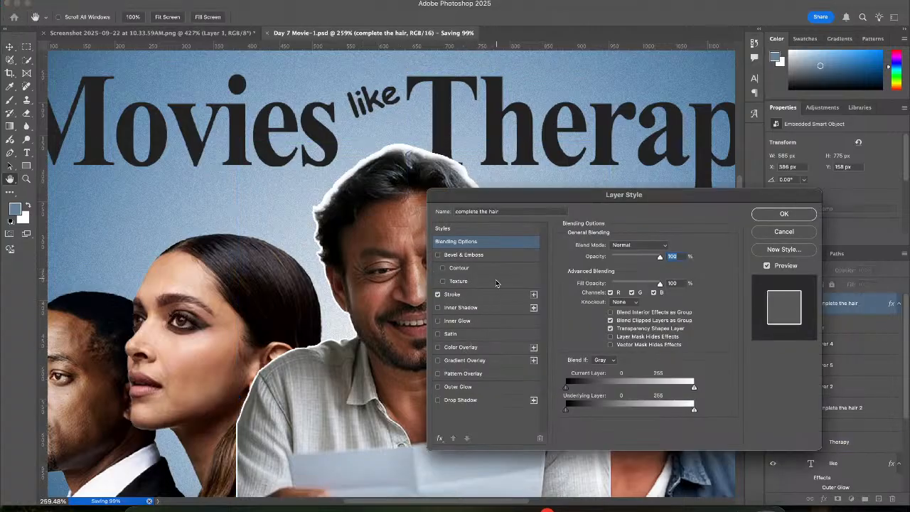
click(489, 294)
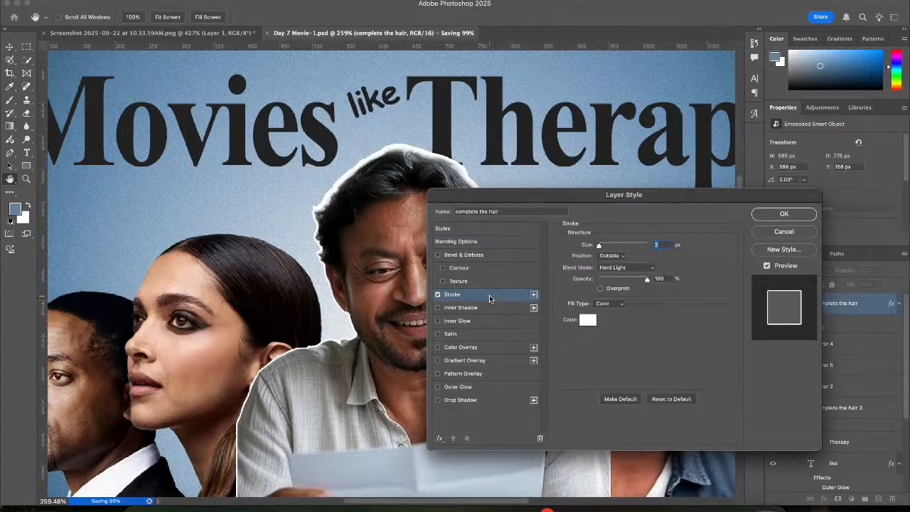
click(611, 255)
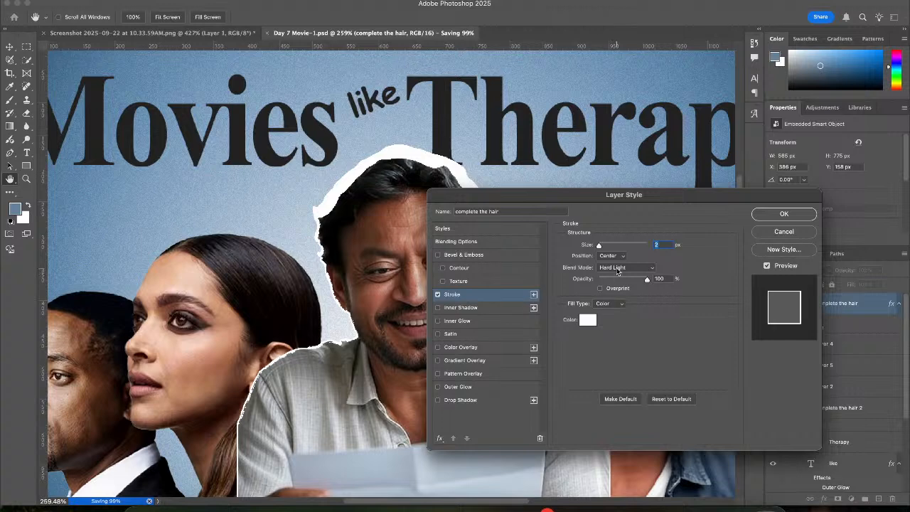
click(617, 258)
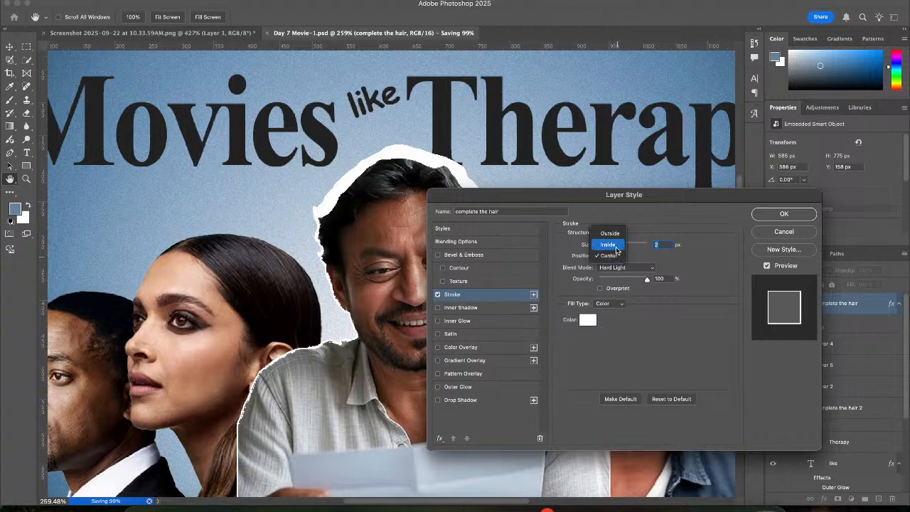
click(617, 246)
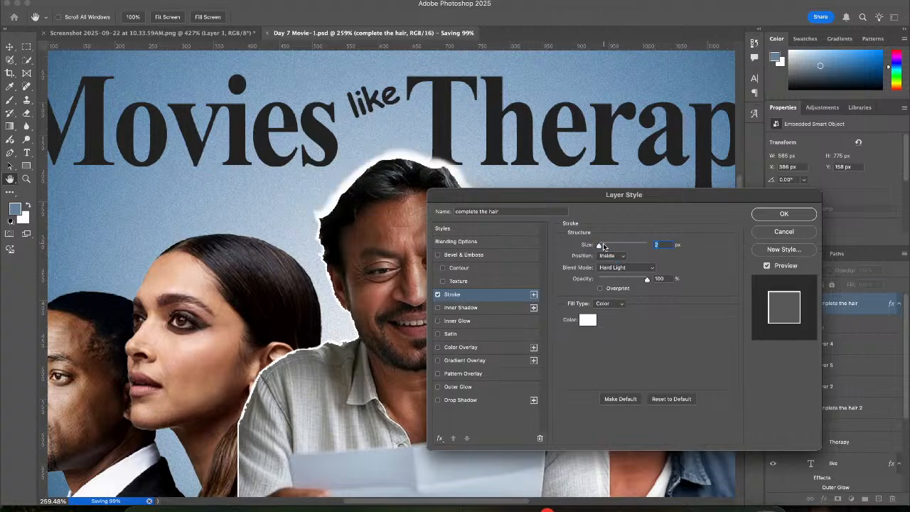
click(603, 258)
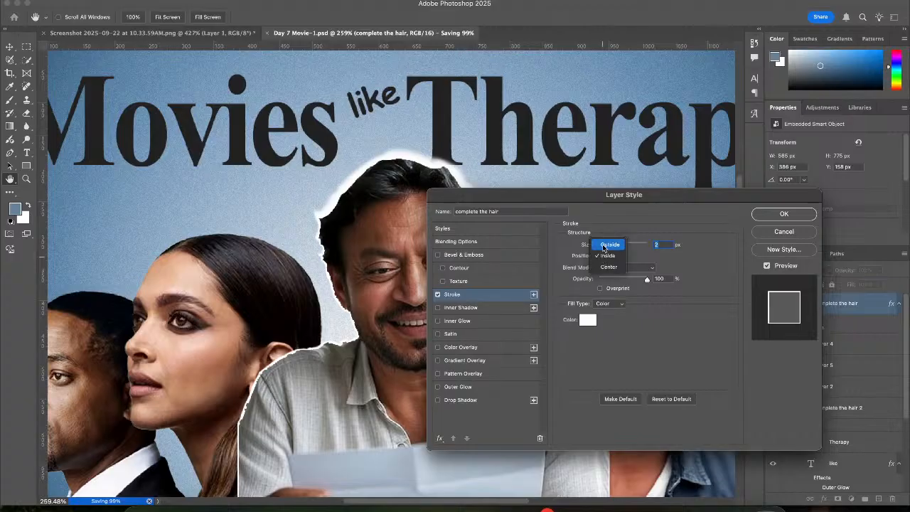
click(610, 245)
mouse_move(621, 280)
mouse_down()
mouse_move(611, 278)
mouse_move(629, 281)
mouse_up()
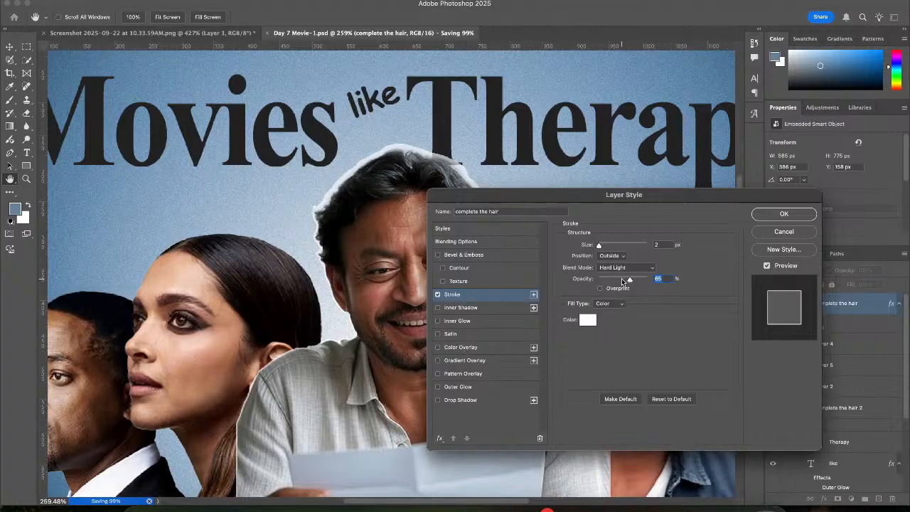
drag(622, 281, 621, 281)
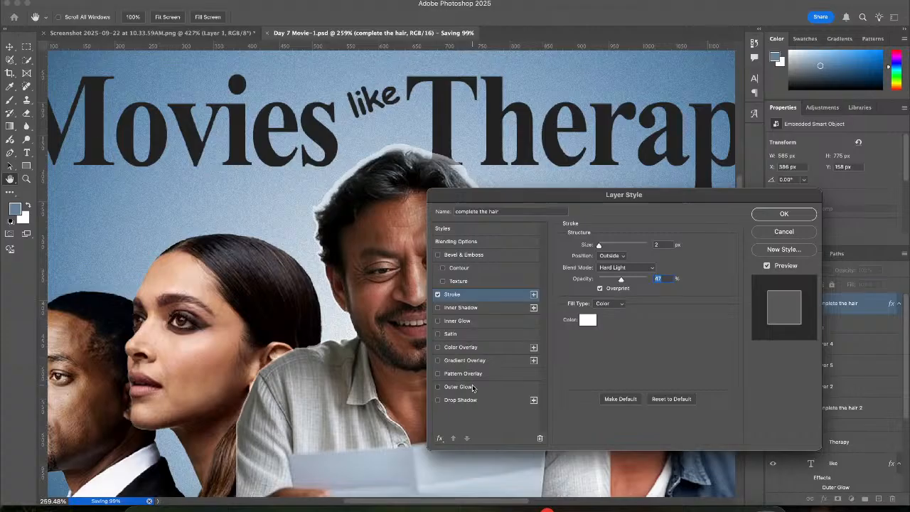
Add a white Outer Glow to "complete the hair" with Screen blending, about 48% opacity, 10% noise, 39% spread and 18 px size
click(459, 387)
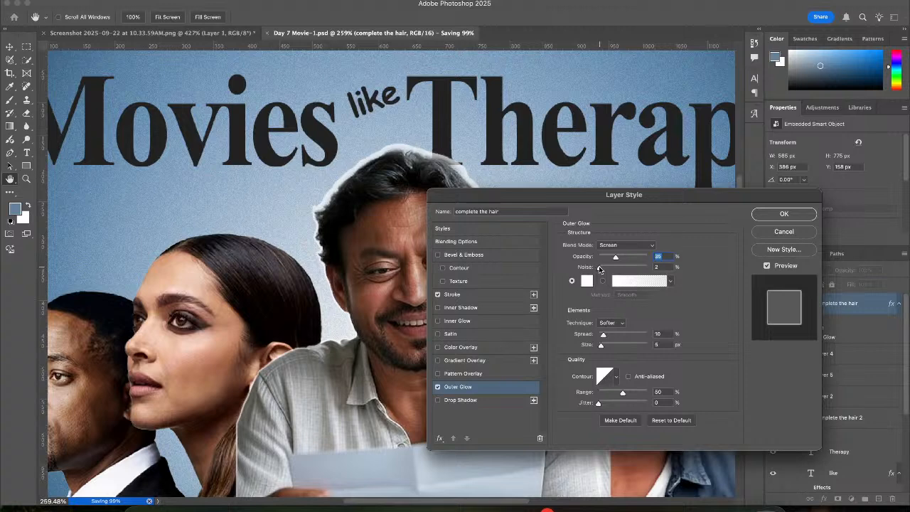
drag(604, 268, 635, 261)
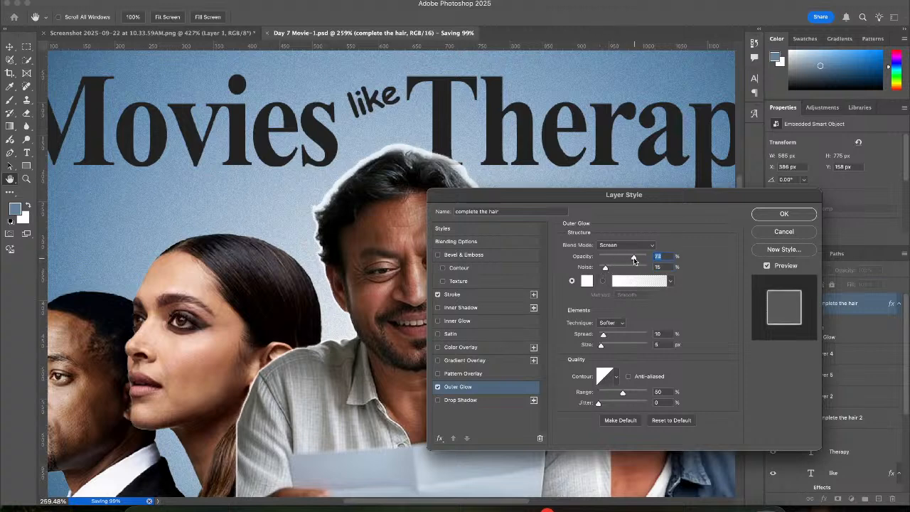
click(609, 336)
mouse_move(609, 336)
mouse_down()
mouse_move(621, 337)
mouse_move(605, 348)
mouse_up()
key(Tab)
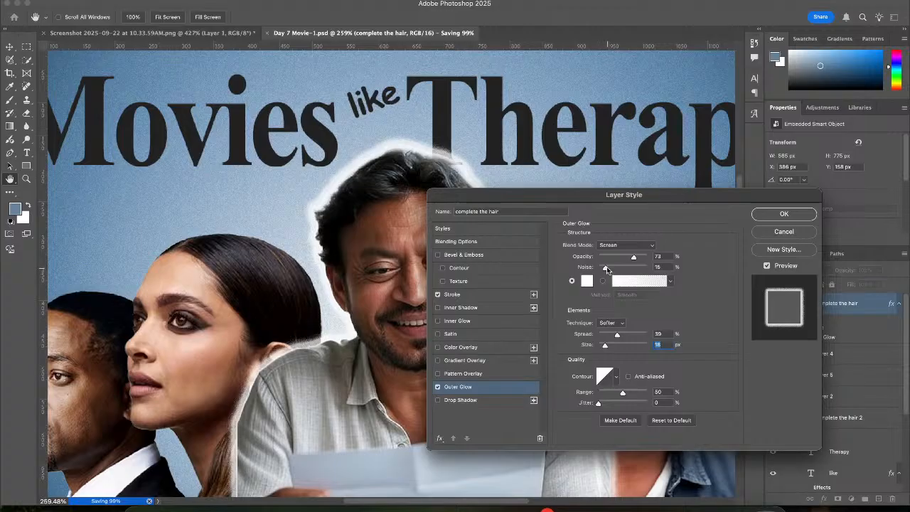
mouse_move(605, 267)
mouse_down()
mouse_move(630, 257)
mouse_move(620, 259)
mouse_up()
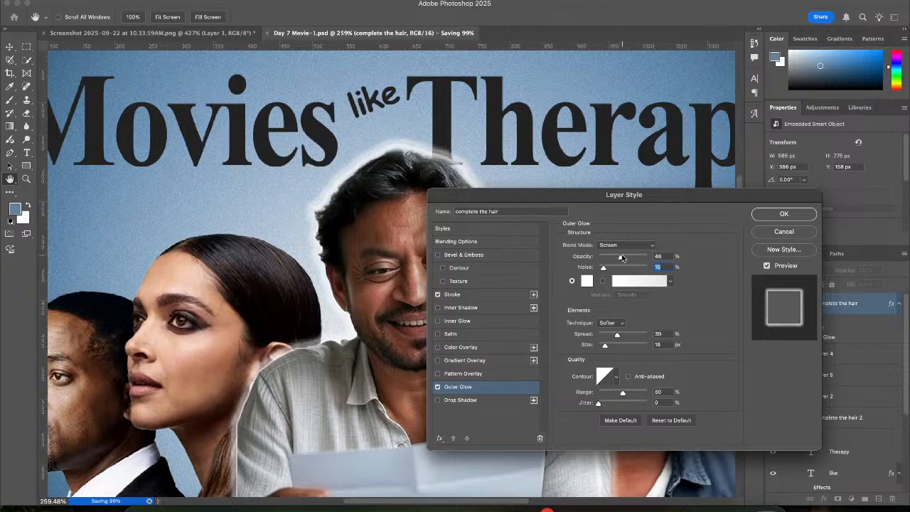
click(623, 257)
Set the "complete the hair" layer's Stroke opacity to 46% and apply the layer style
click(488, 294)
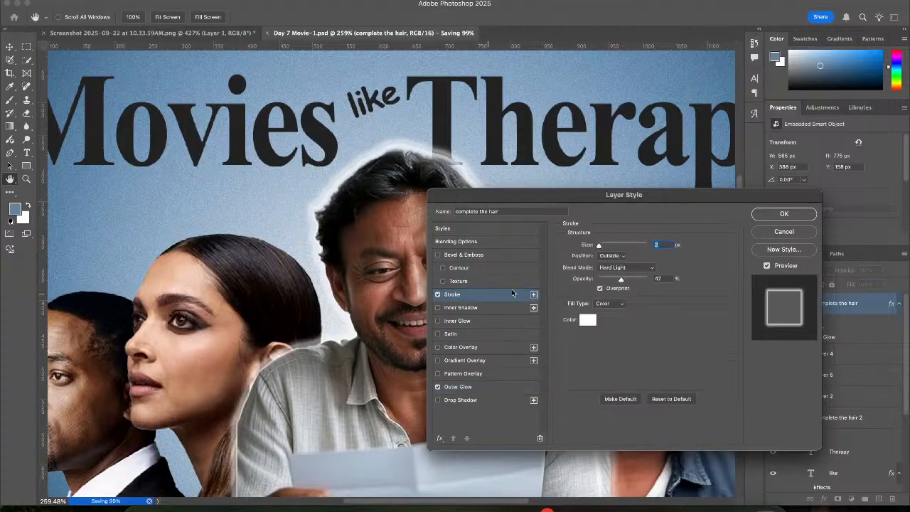
click(622, 280)
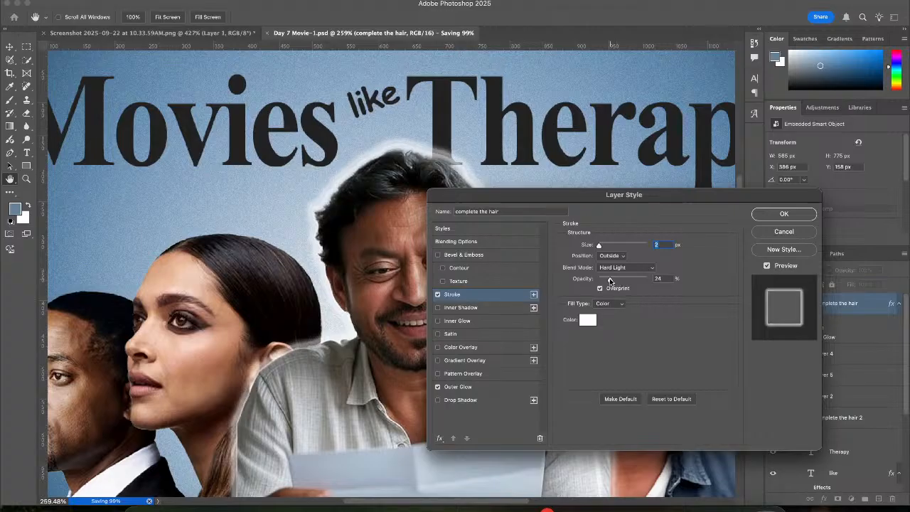
drag(618, 280, 605, 280)
click(621, 282)
click(620, 280)
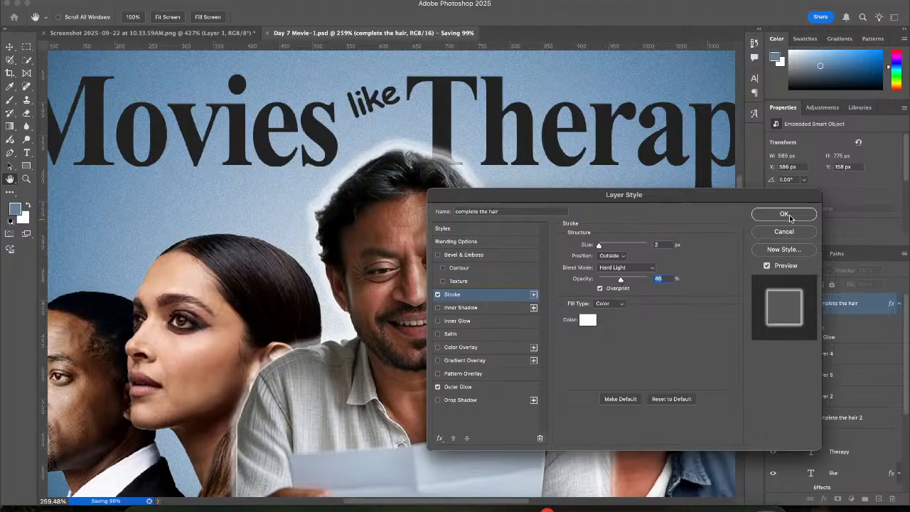
click(784, 215)
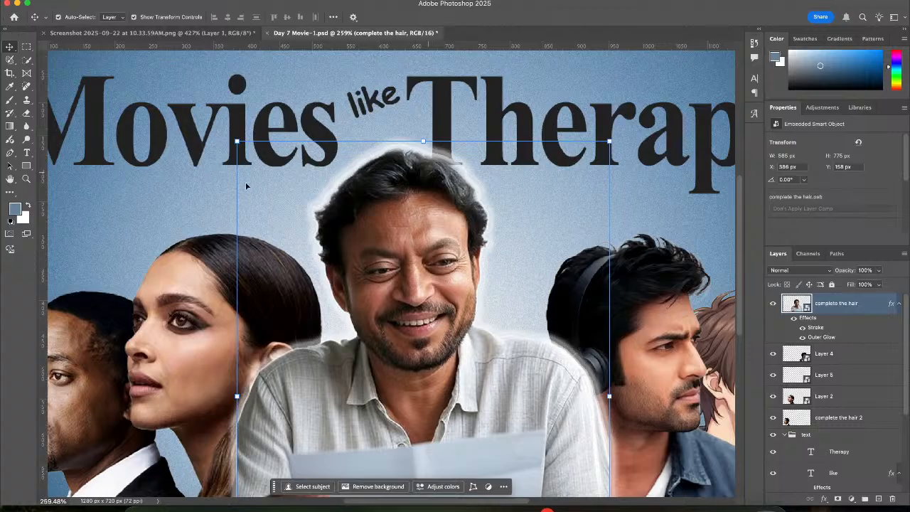
Collapse the text group and the effects list of the "complete the hair" layer in the layer stack
click(185, 190)
scroll(183, 191, down, 2)
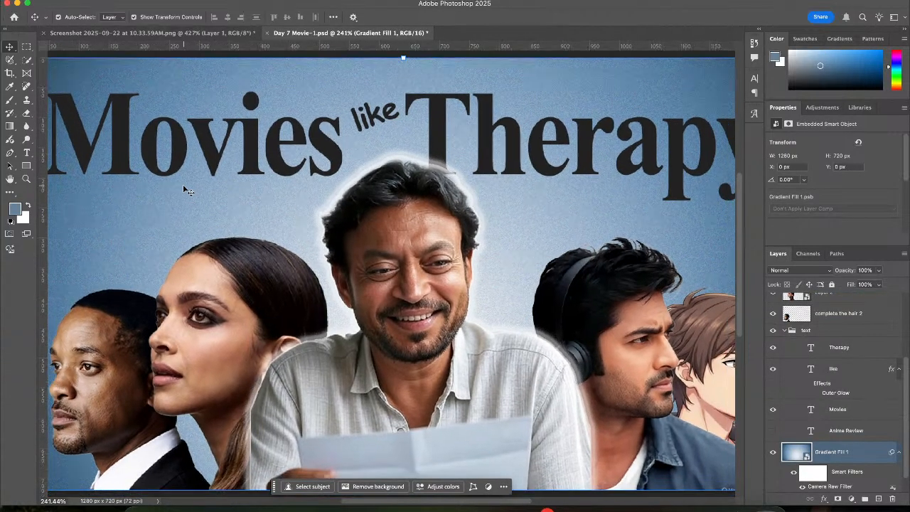
scroll(185, 190, down, 2)
click(245, 294)
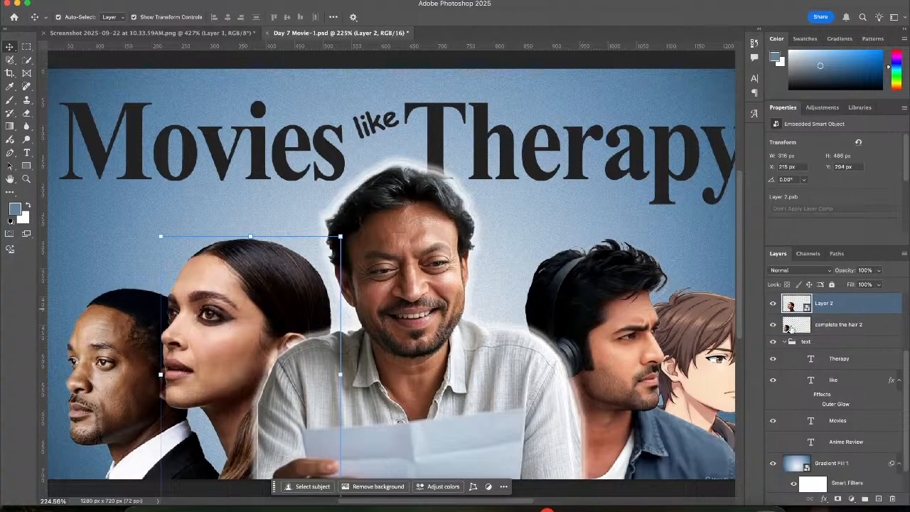
super+click(787, 342)
click(785, 343)
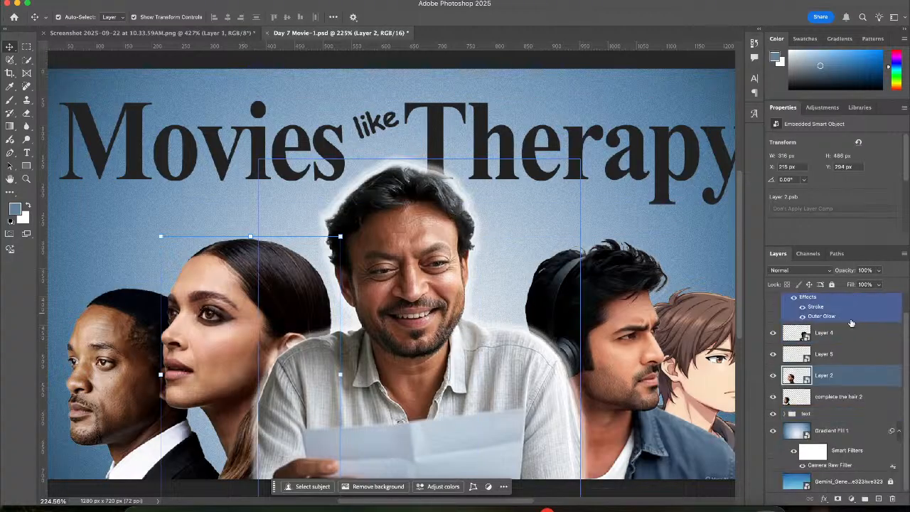
scroll(852, 322, up, 2)
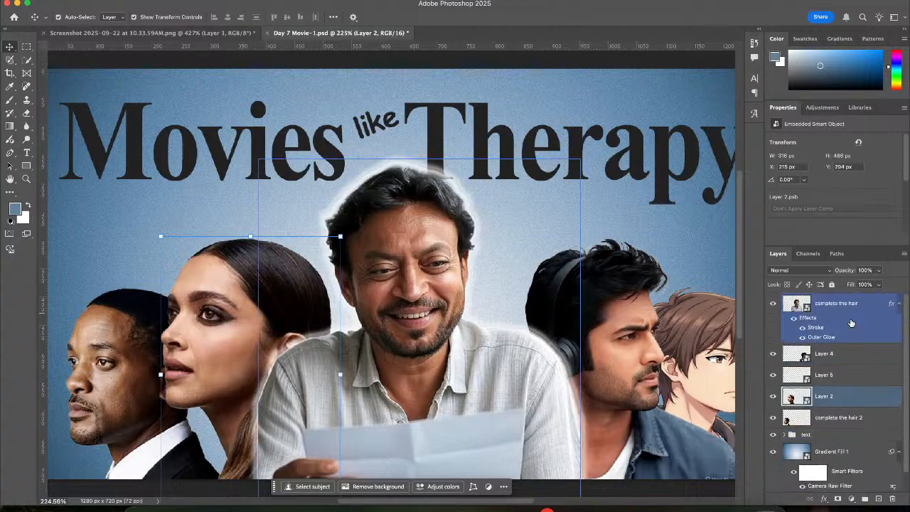
click(900, 305)
Give Layer 2, the woman's cutout, a 2 px white outside Hard Light Stroke at 46% opacity and a white Screen Outer Glow
click(773, 327)
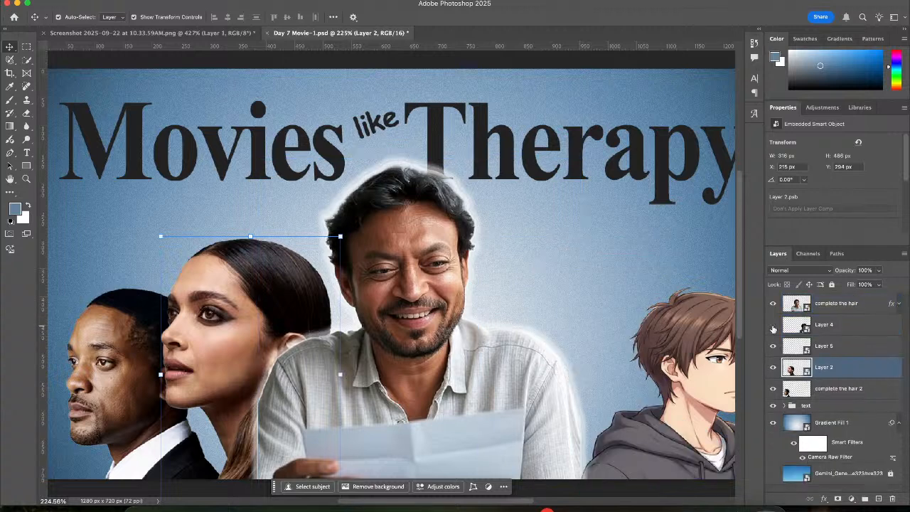
click(774, 327)
click(865, 373)
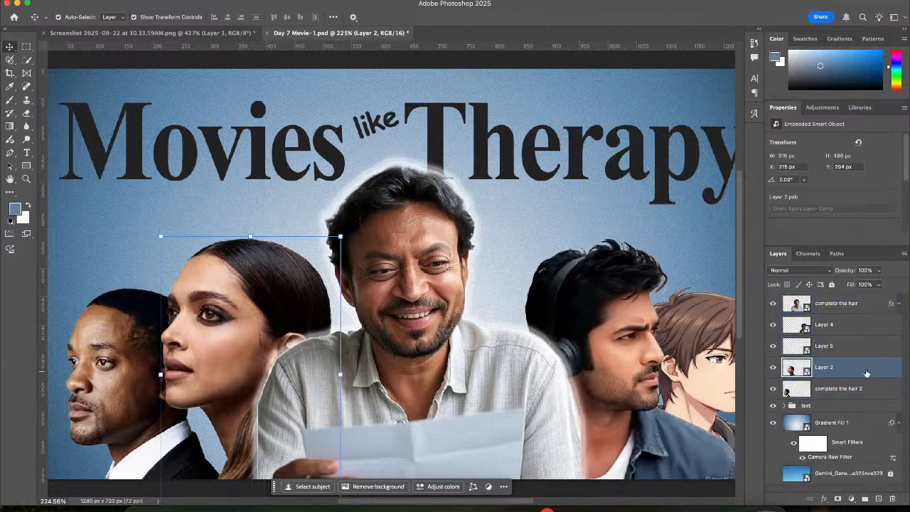
double_click(865, 369)
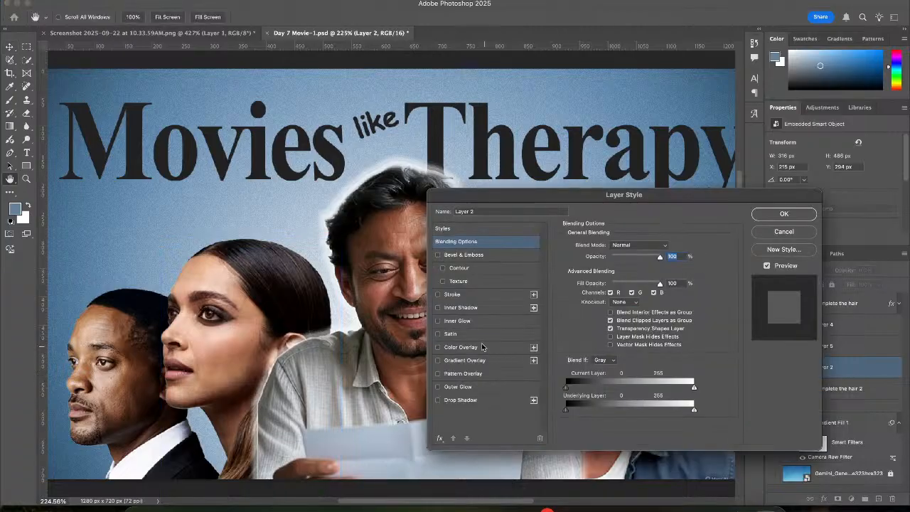
click(451, 294)
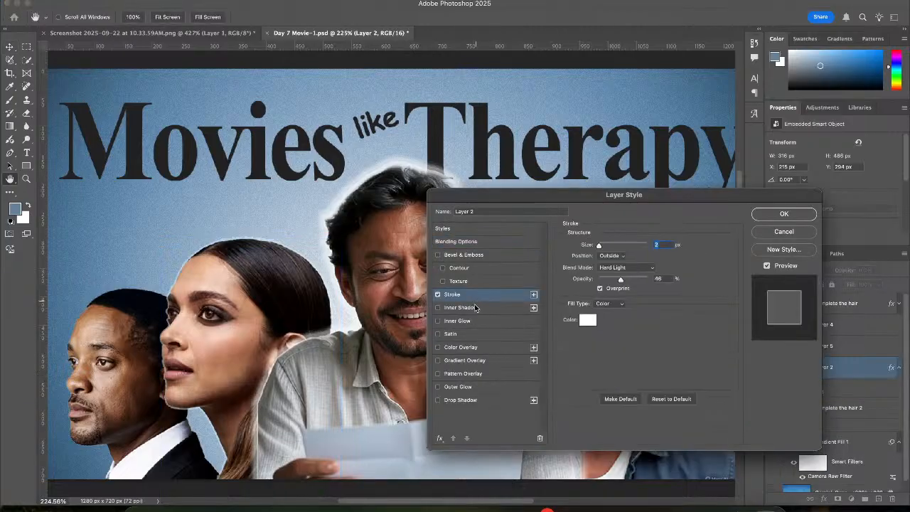
click(461, 347)
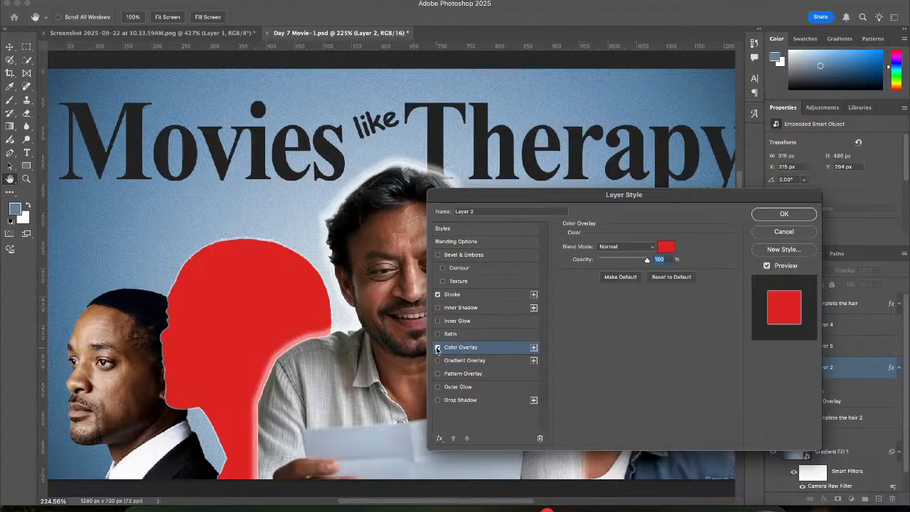
click(437, 348)
click(456, 385)
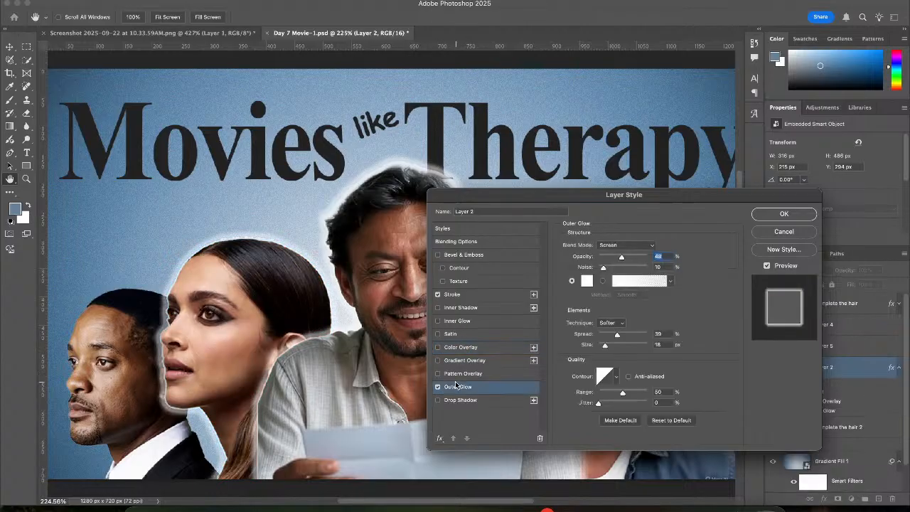
click(762, 216)
click(117, 377)
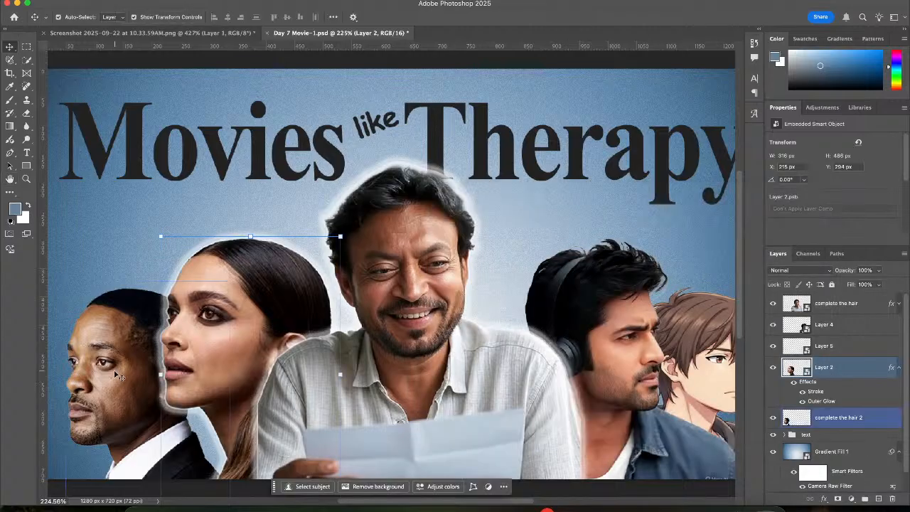
double_click(791, 417)
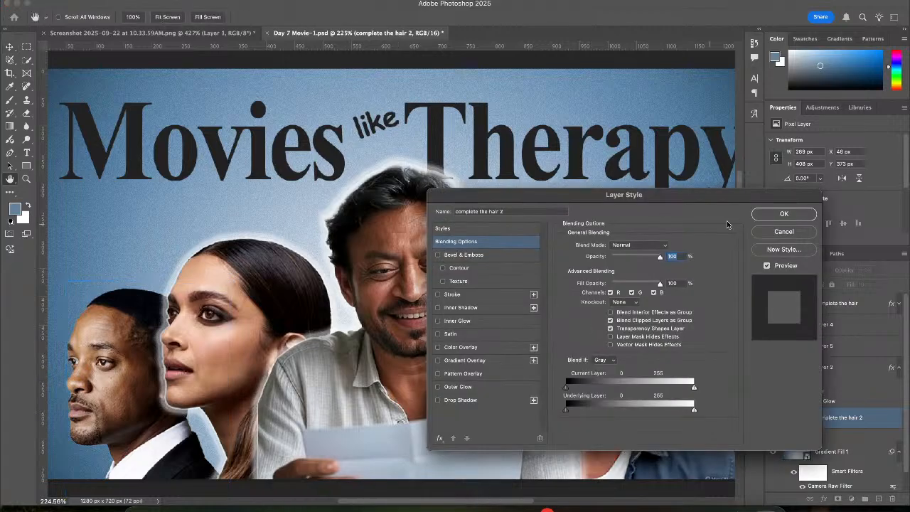
click(783, 232)
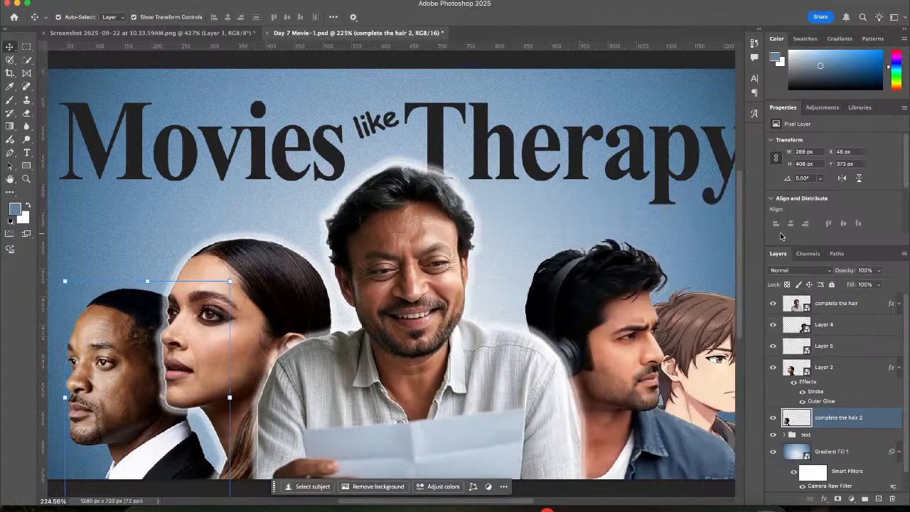
Convert the "complete the hair 2" layer to a smart object and open its contents for editing
right_click(869, 421)
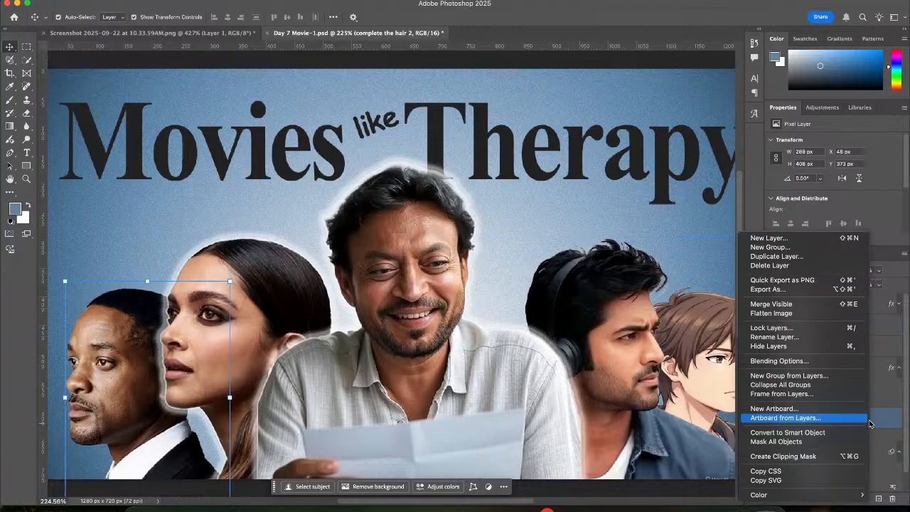
click(806, 434)
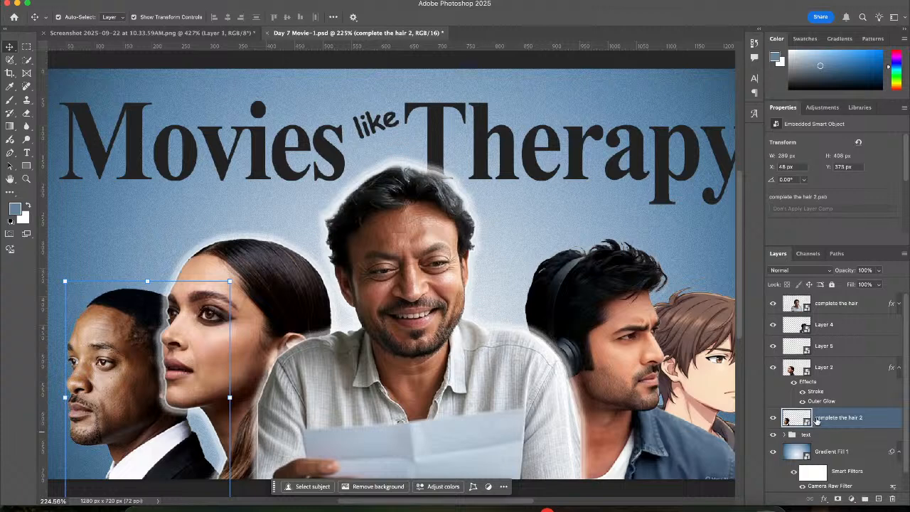
double_click(800, 422)
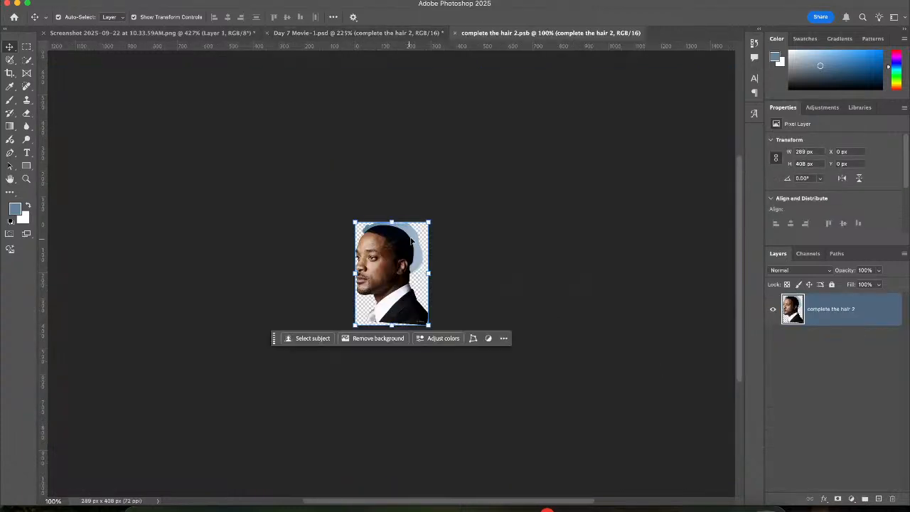
scroll(411, 242, up, 5)
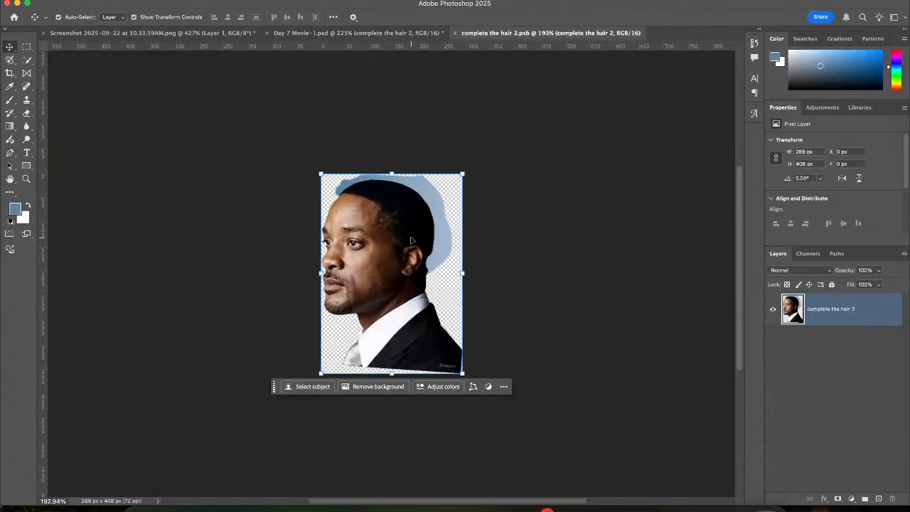
scroll(389, 226, up, 4)
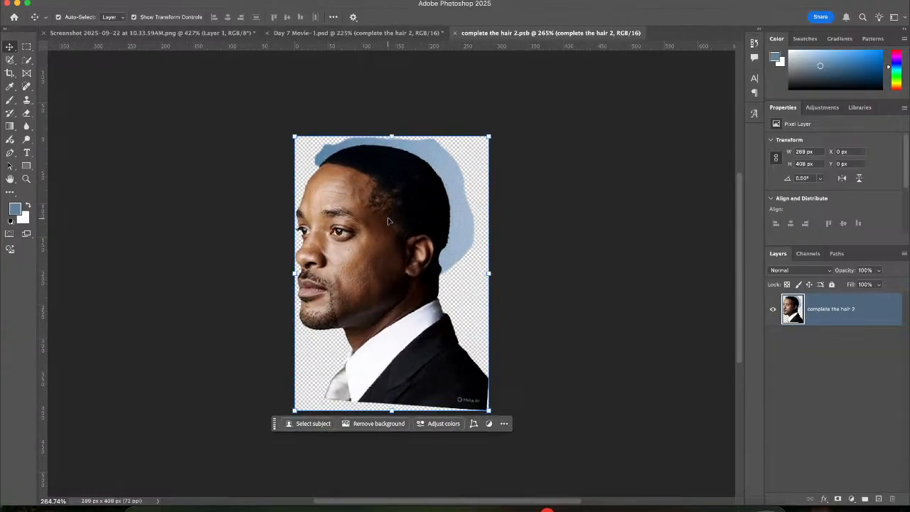
Select the man in the smart object and subtract the leftover blue patch above his forehead from the selection
click(313, 424)
key(super+plus)
key(super+plus)
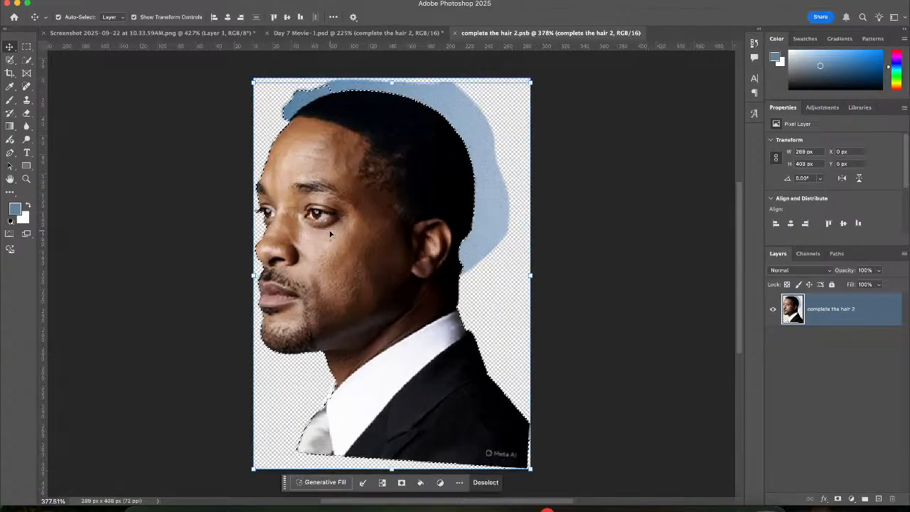
drag(322, 172, 321, 265)
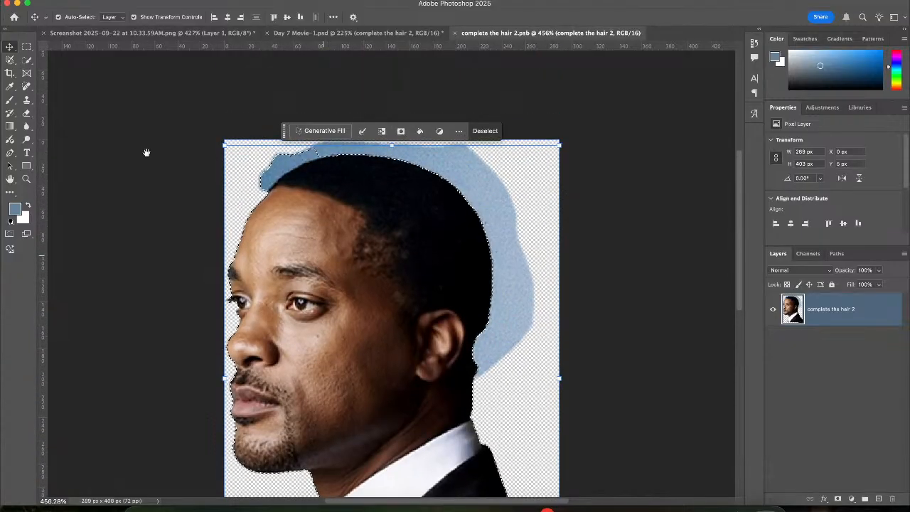
click(26, 61)
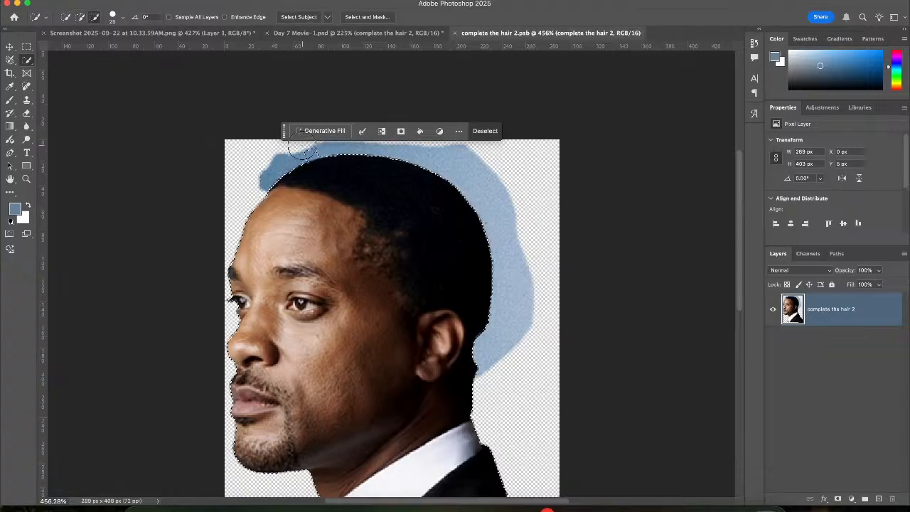
alt+click(291, 152)
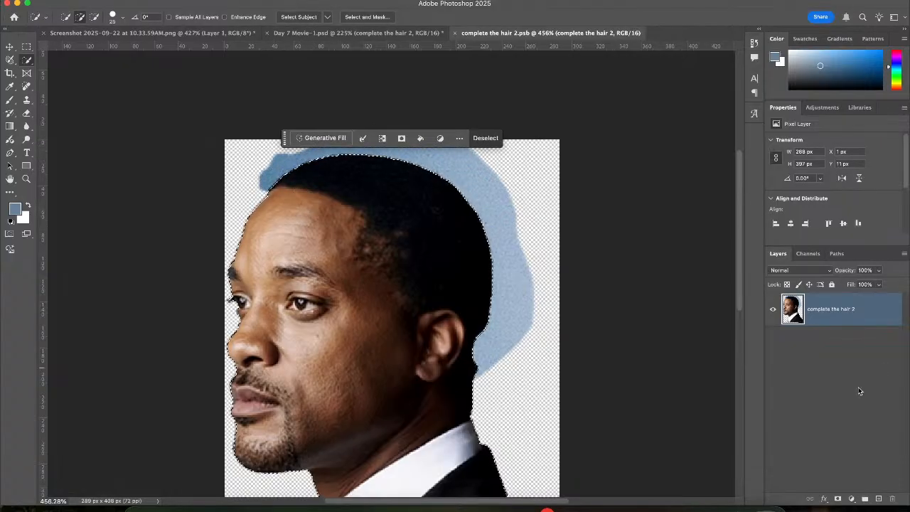
Mask the man's cutout with the current selection, then save and close the smart object's contents
click(837, 499)
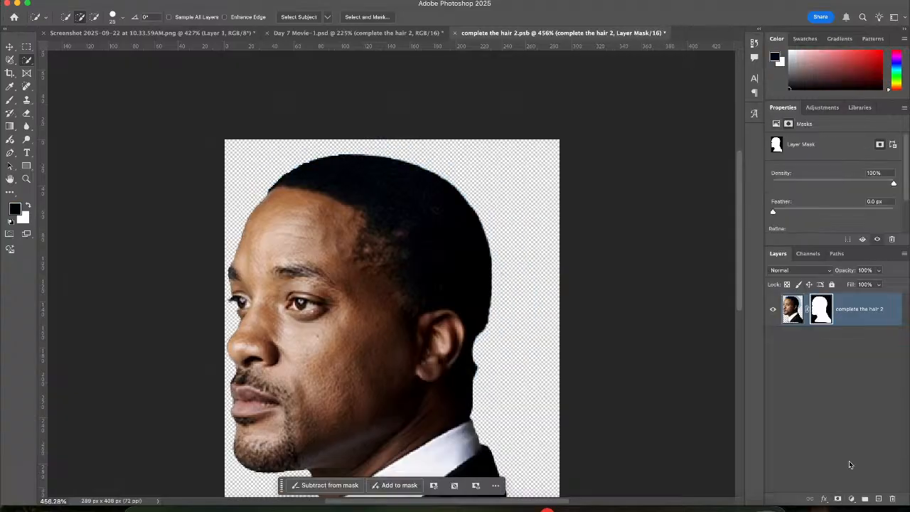
key(v)
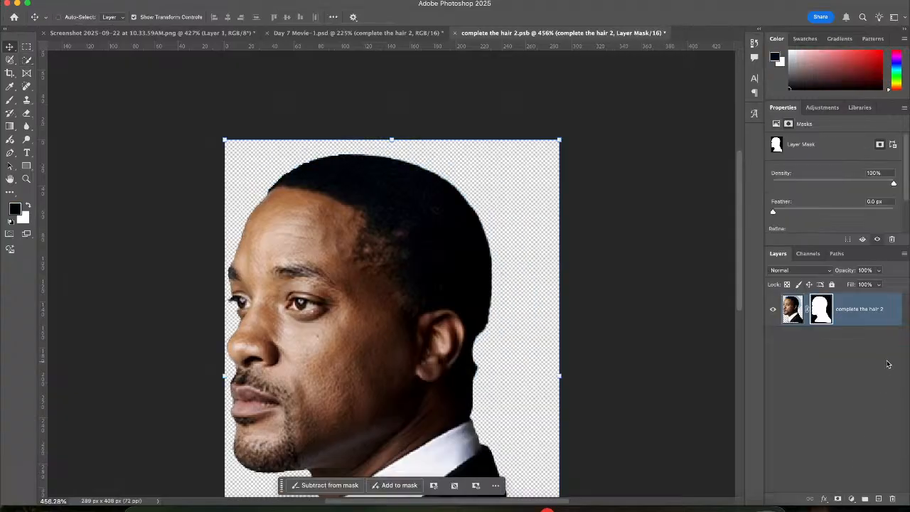
key(super+s)
click(456, 32)
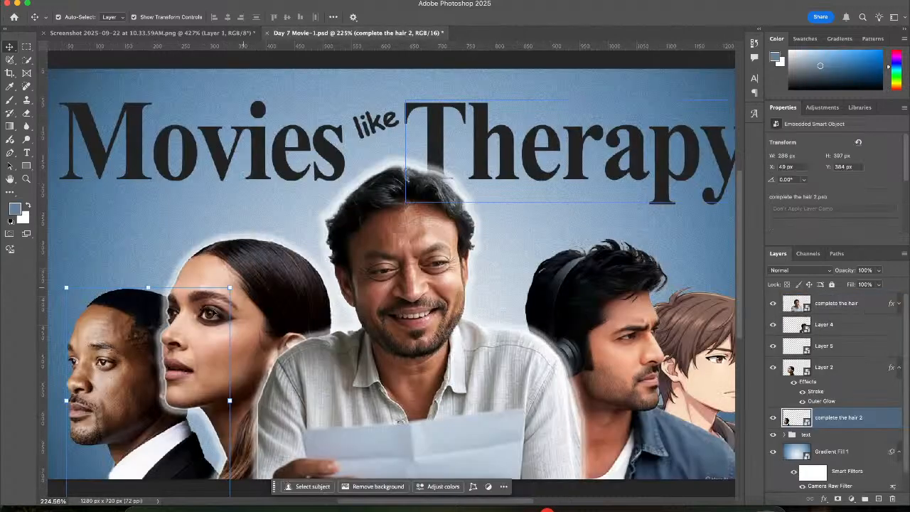
Give "complete the hair 2" a 2 px white outside Hard Light Stroke at 46% opacity and a white Screen Outer Glow at 48% opacity, 18 px size
double_click(871, 421)
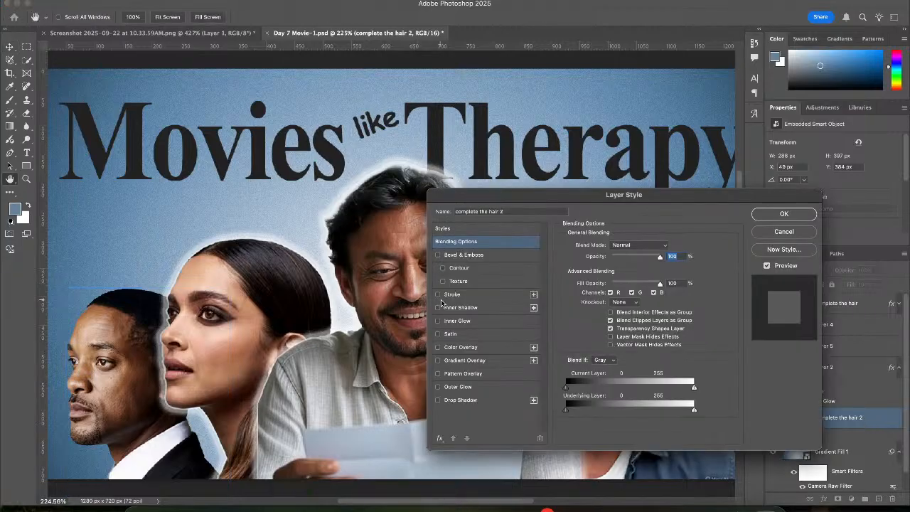
click(475, 285)
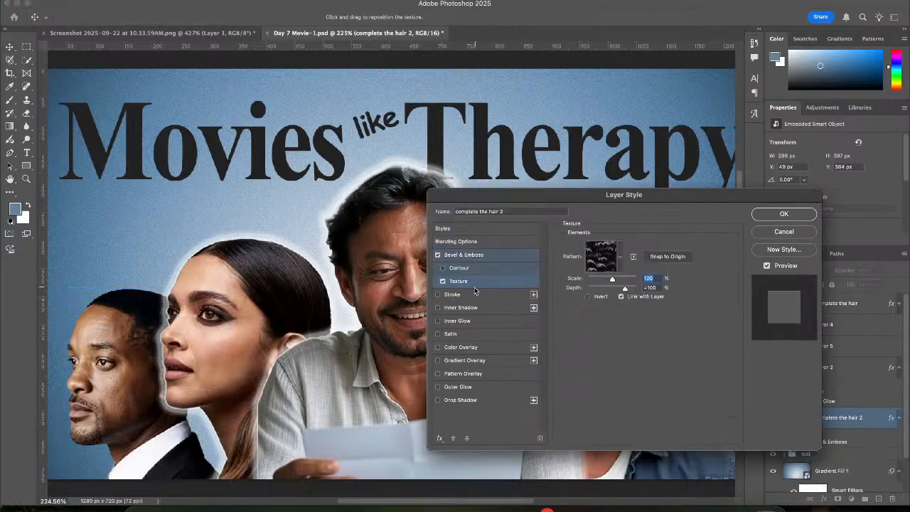
click(439, 256)
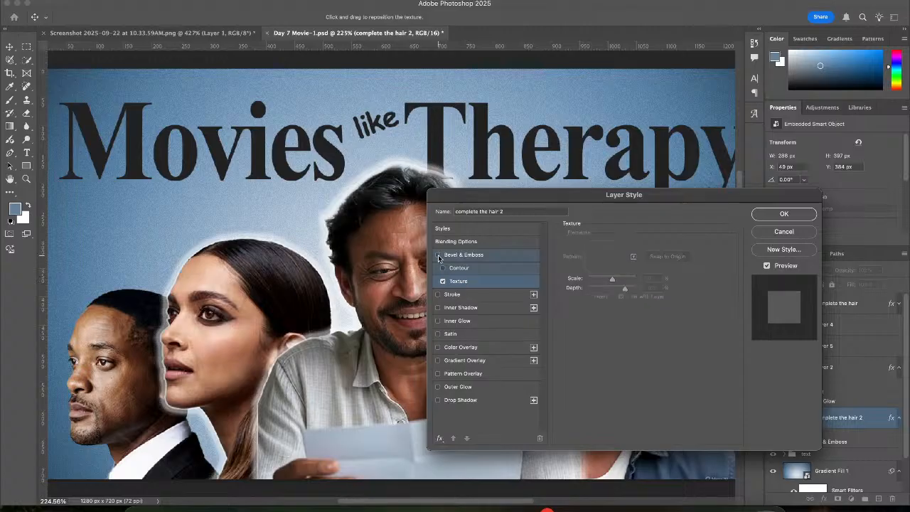
click(455, 294)
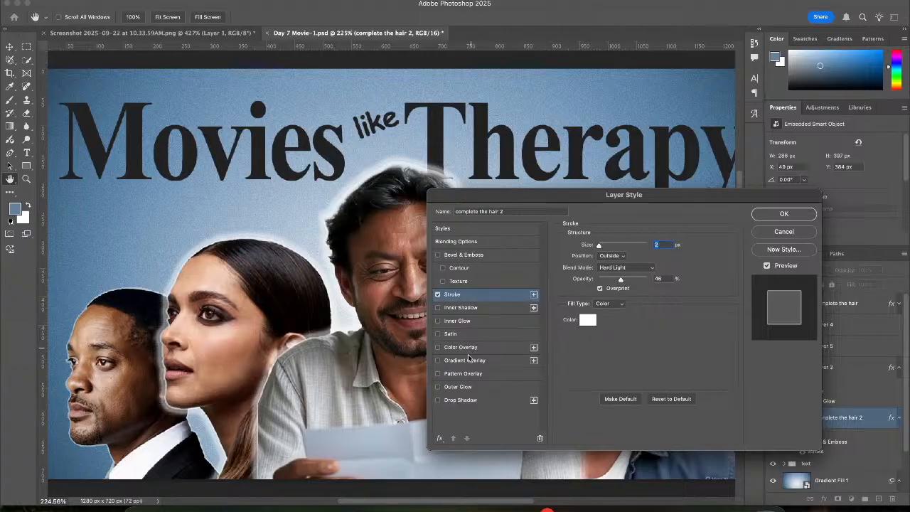
click(458, 387)
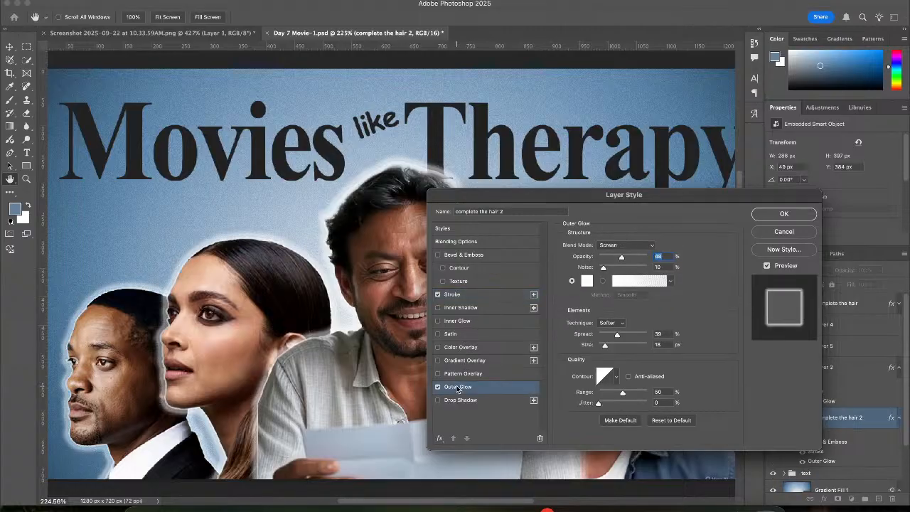
click(798, 213)
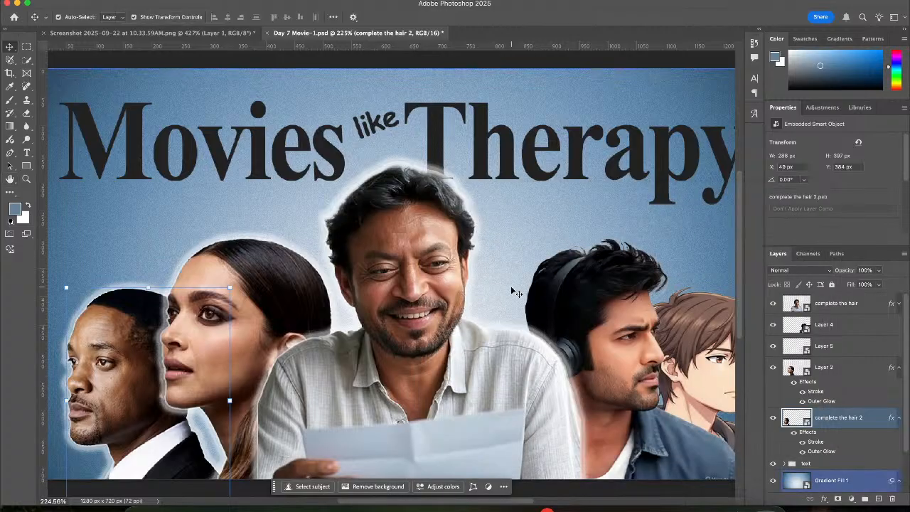
Give Layer 4, the man with headphones, a white Screen Outer Glow at 48% opacity and a 2 px white outside Hard Light Stroke at 46%
key(ctrl+0)
click(592, 288)
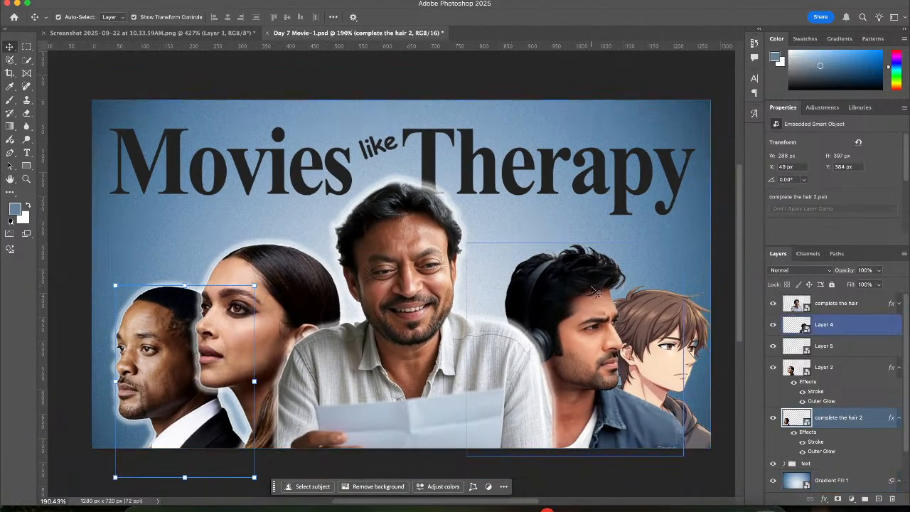
click(878, 349)
click(883, 330)
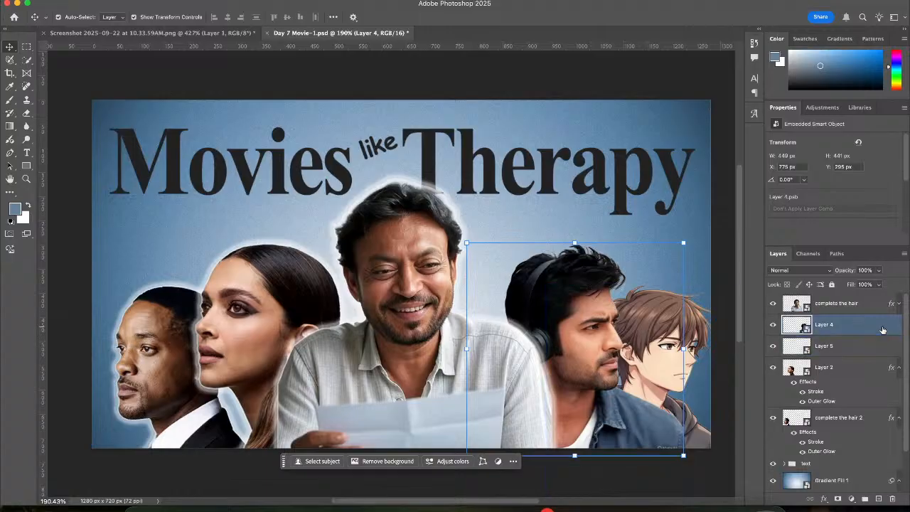
double_click(883, 330)
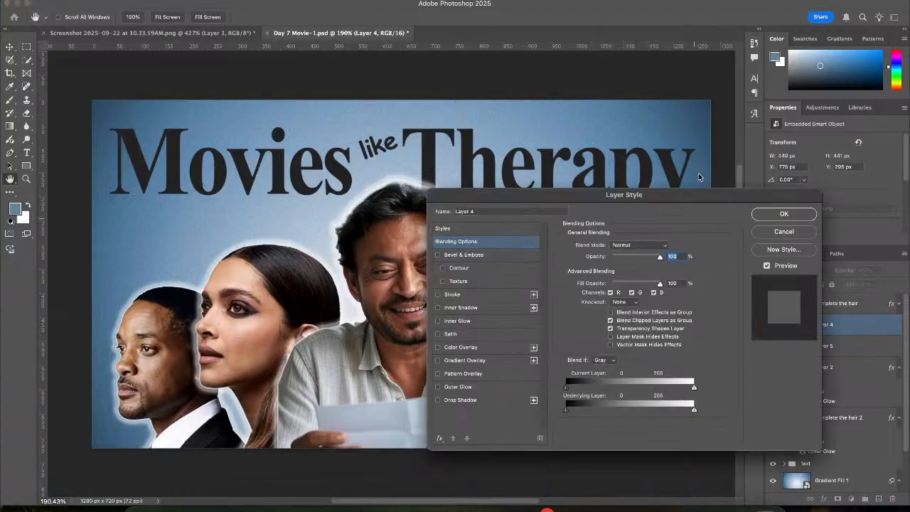
drag(694, 192, 353, 183)
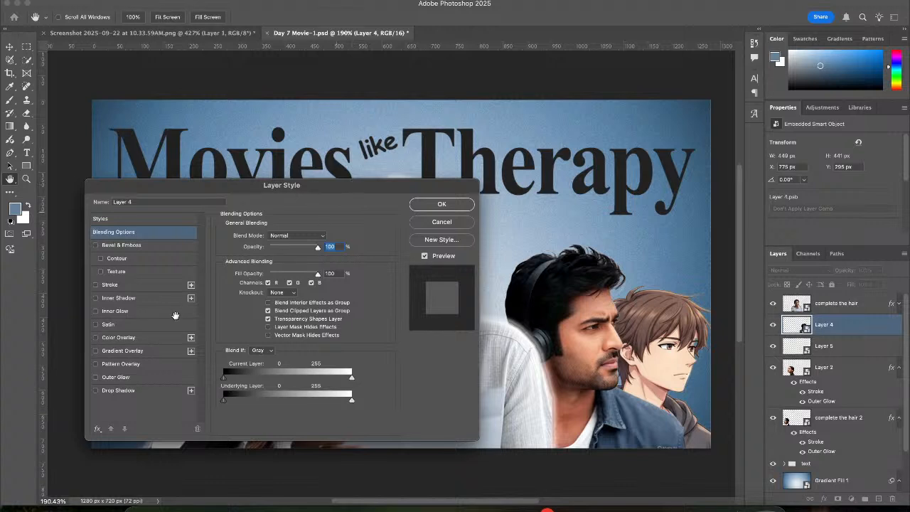
click(115, 377)
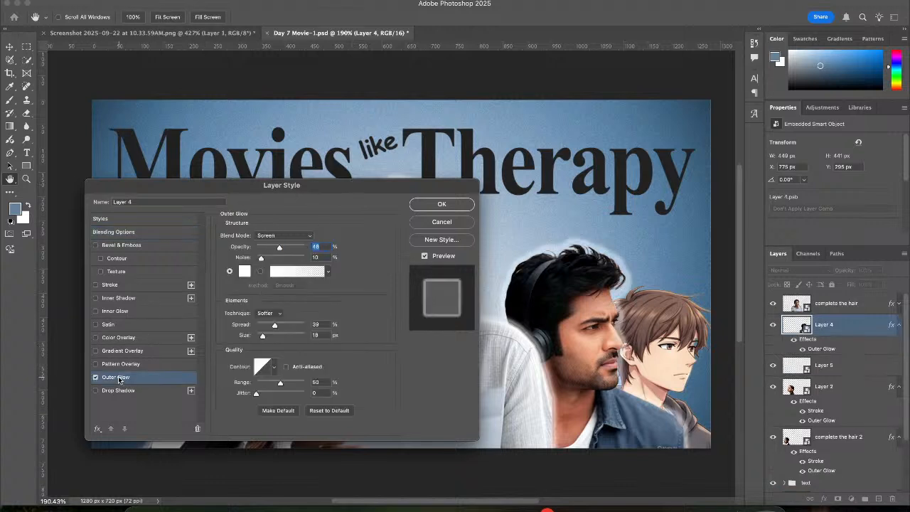
click(118, 284)
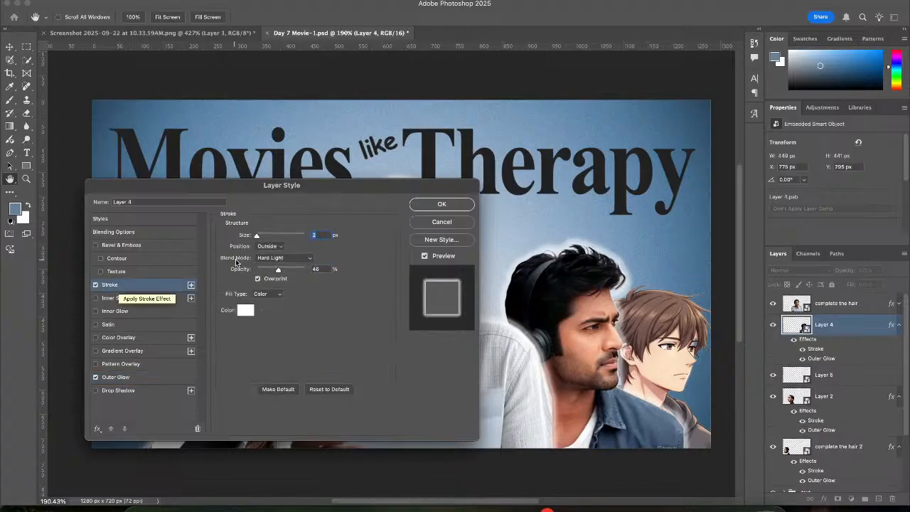
key(Return)
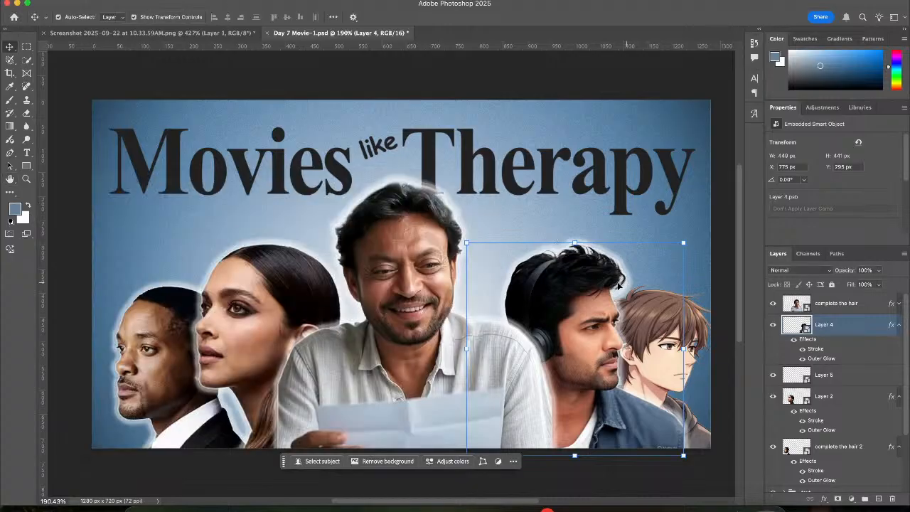
Give Layer 5, the anime boy, a 2 px white outside Hard Light Stroke at 46% opacity and a white 18 px Screen Outer Glow
click(708, 337)
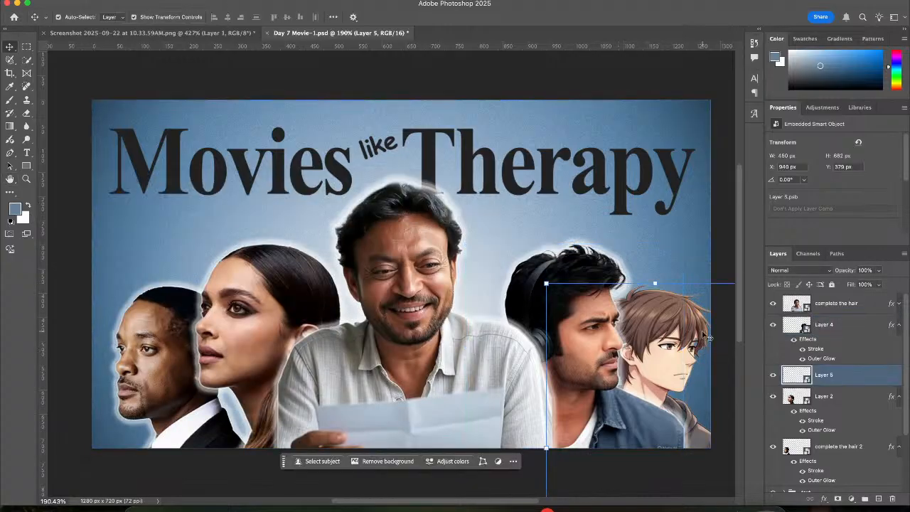
double_click(872, 377)
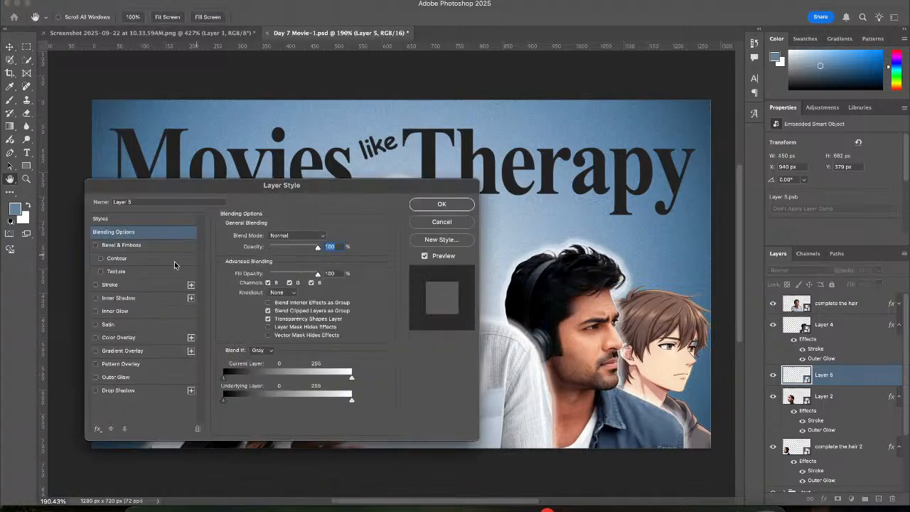
click(138, 284)
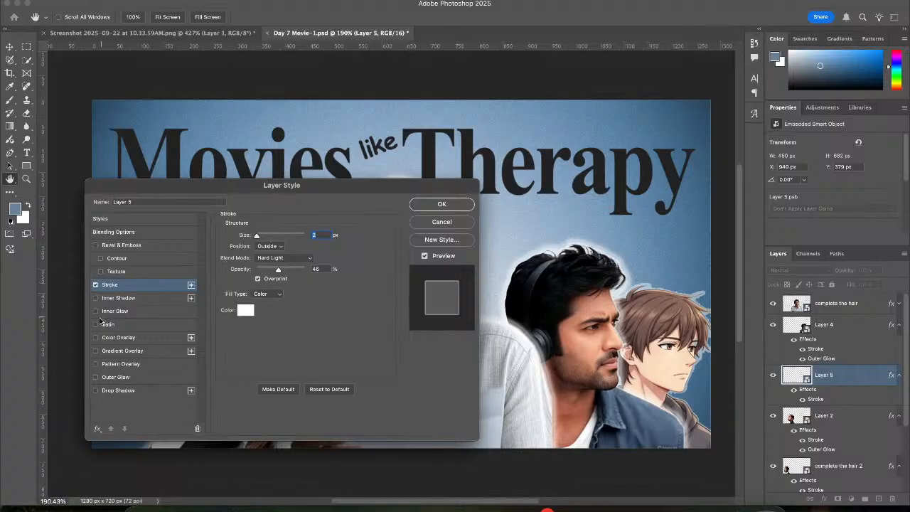
click(108, 378)
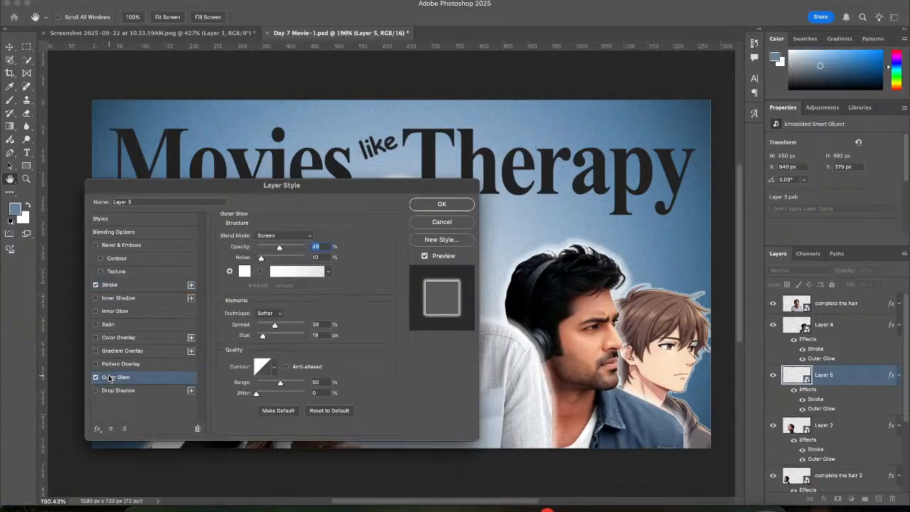
click(441, 205)
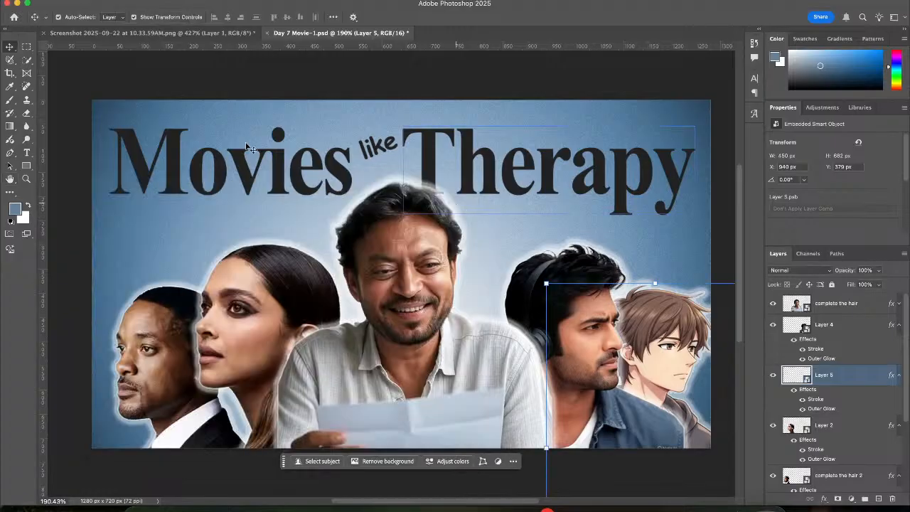
Compare the thumbnail with the reference screenshot in the other open document
click(201, 34)
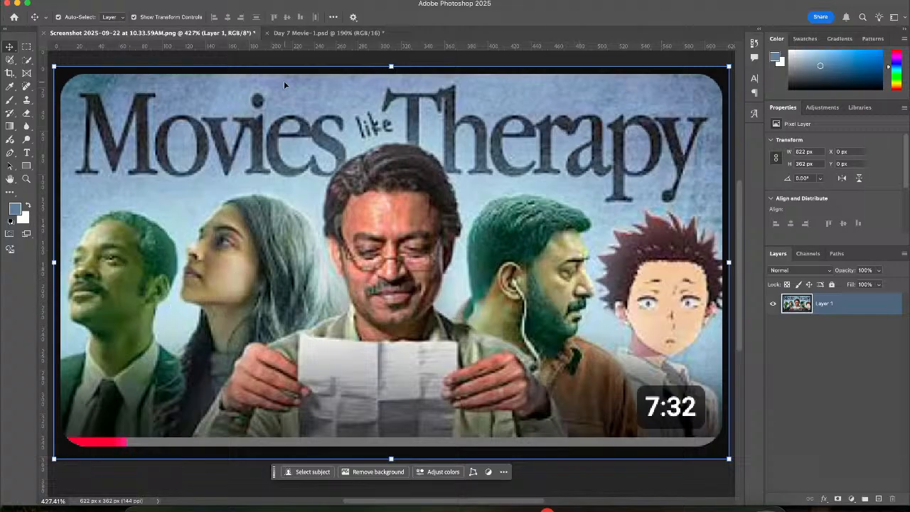
click(303, 34)
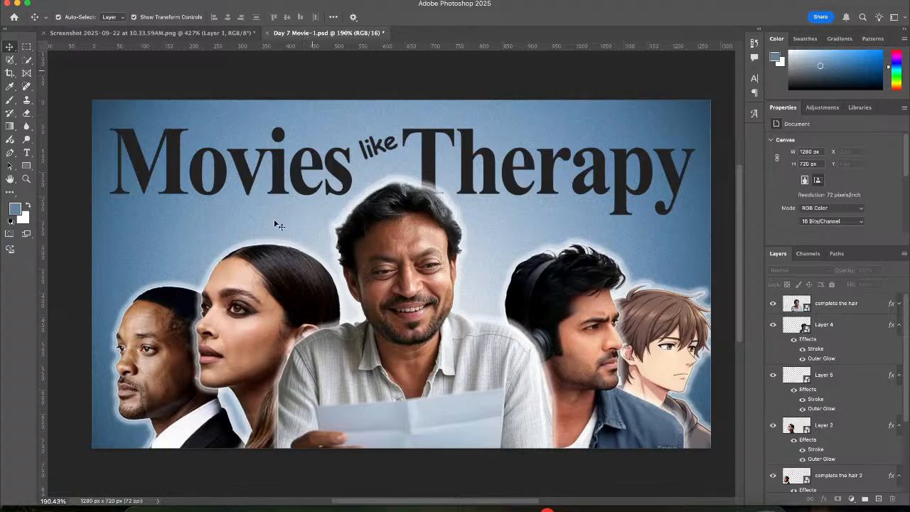
click(343, 263)
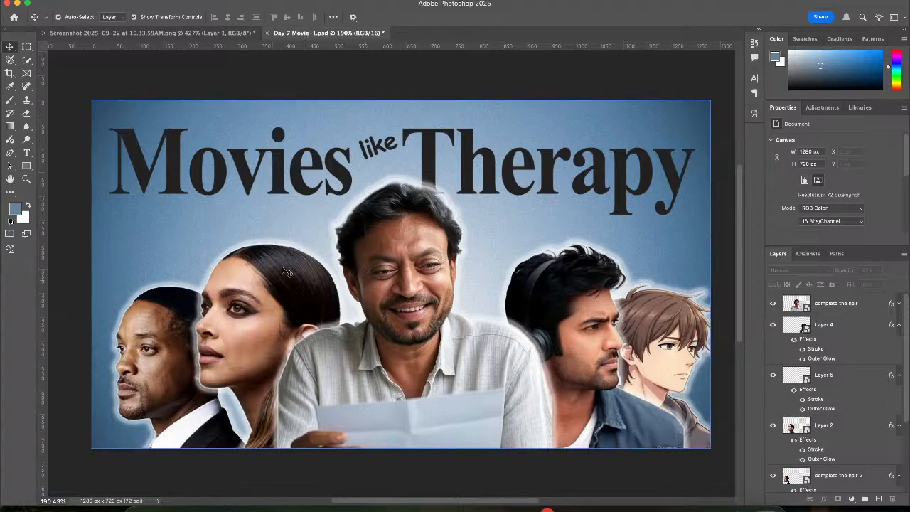
click(292, 104)
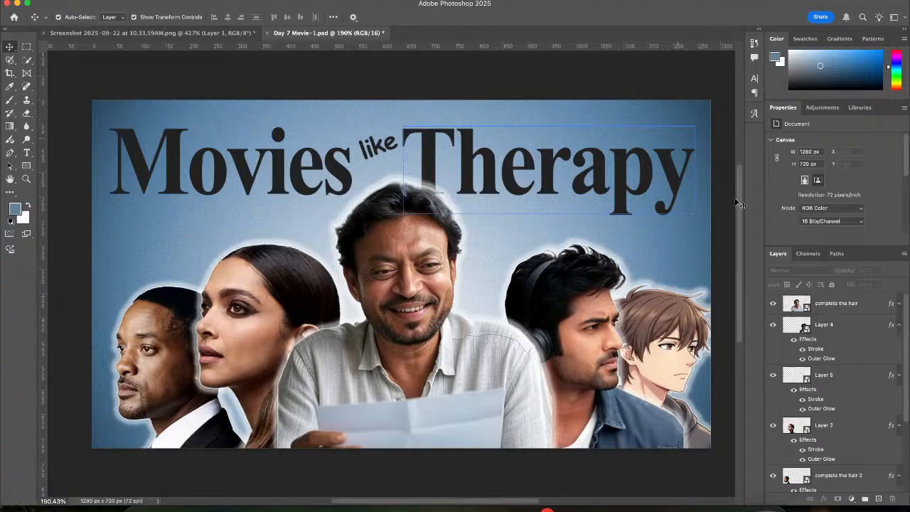
Collapse the effects lists of Layer 4, Layer 5, Layer 2 and "complete the hair 2" in the layer stack
click(871, 328)
click(899, 326)
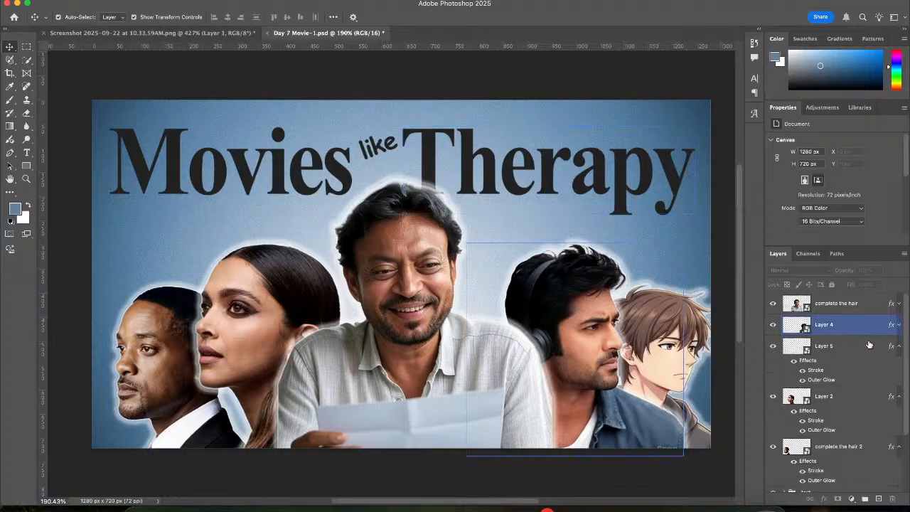
click(869, 345)
click(898, 354)
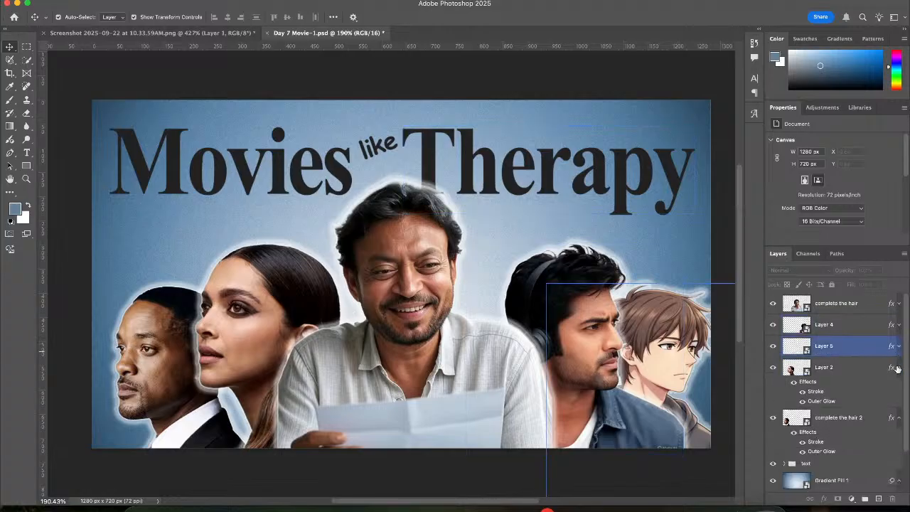
click(898, 368)
click(898, 369)
click(898, 389)
click(899, 389)
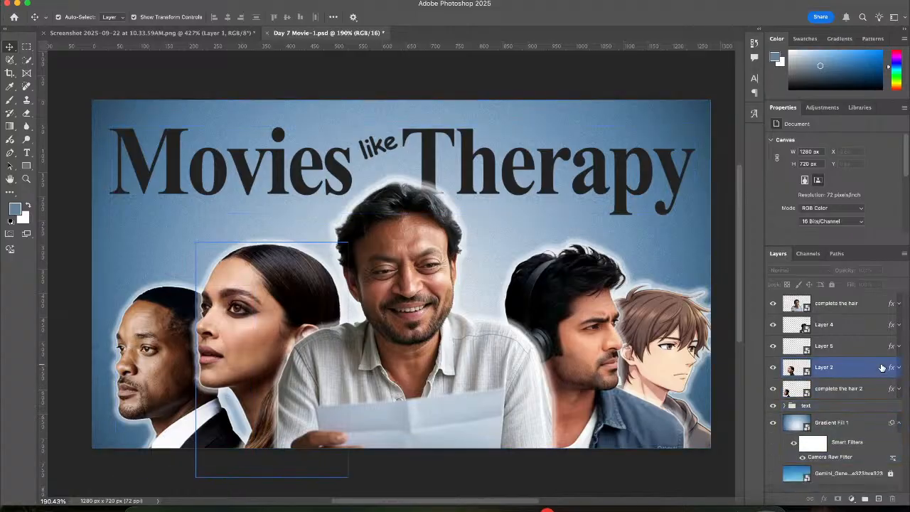
click(244, 160)
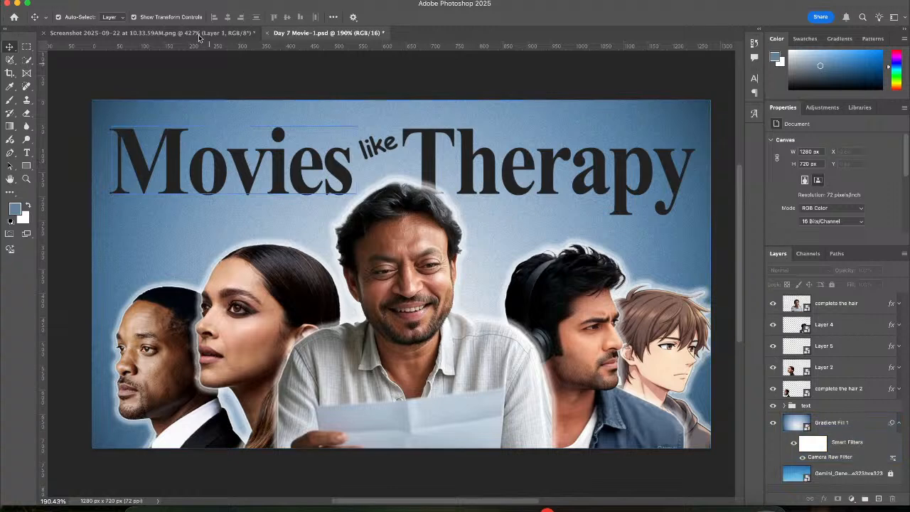
Check the reference thumbnail screenshot and add a Gradient fill layer at the top of the Day 7 Movie-1.psd layer stack
key(ctrl+Tab)
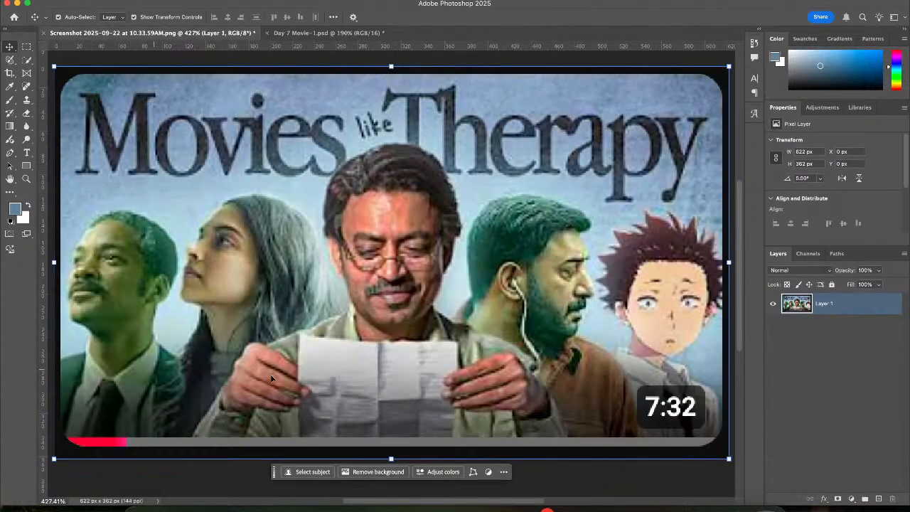
click(327, 33)
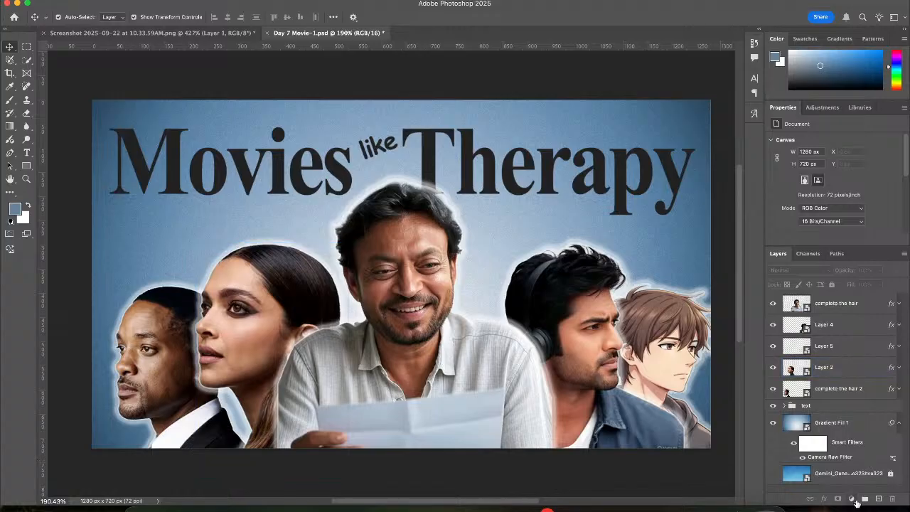
click(855, 499)
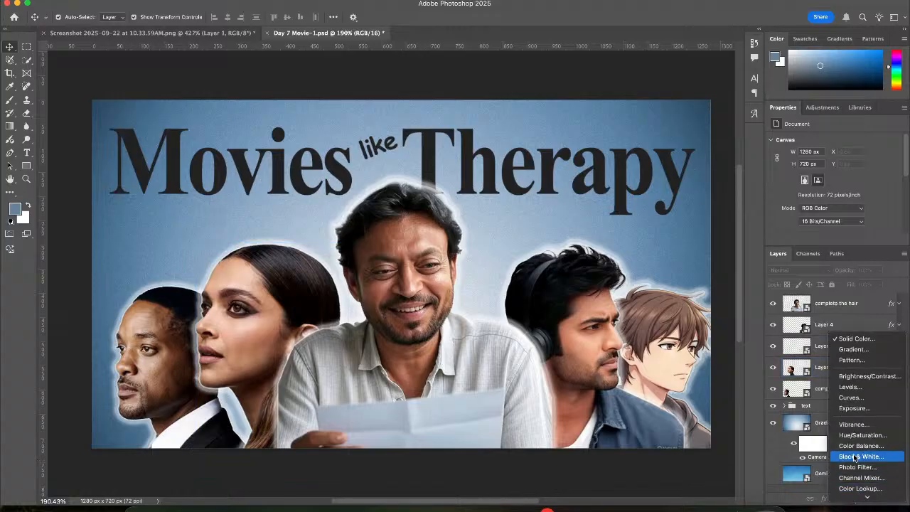
click(853, 350)
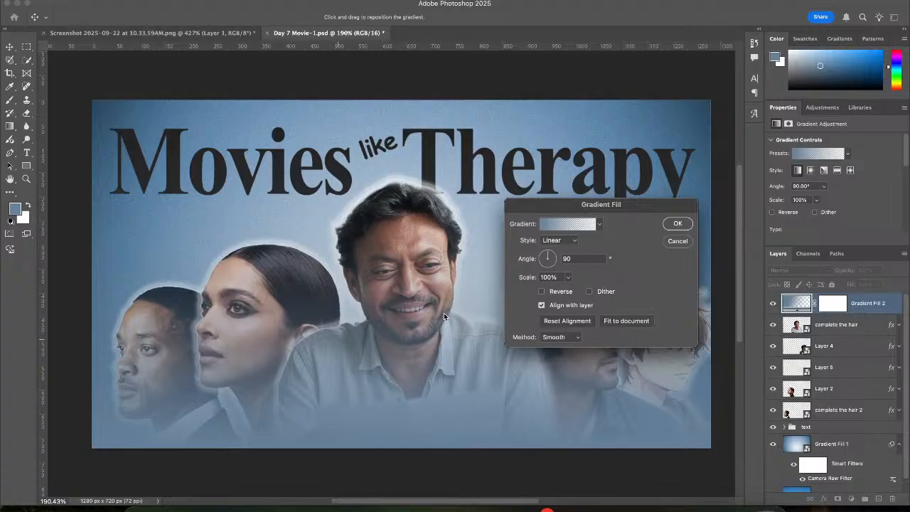
Set the start colour stop of the new gradient to white (ffffff)
click(549, 225)
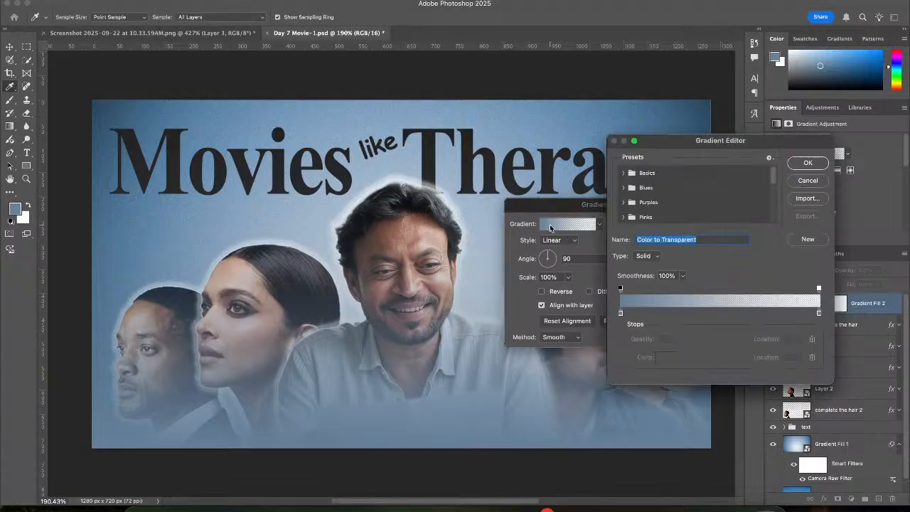
click(620, 314)
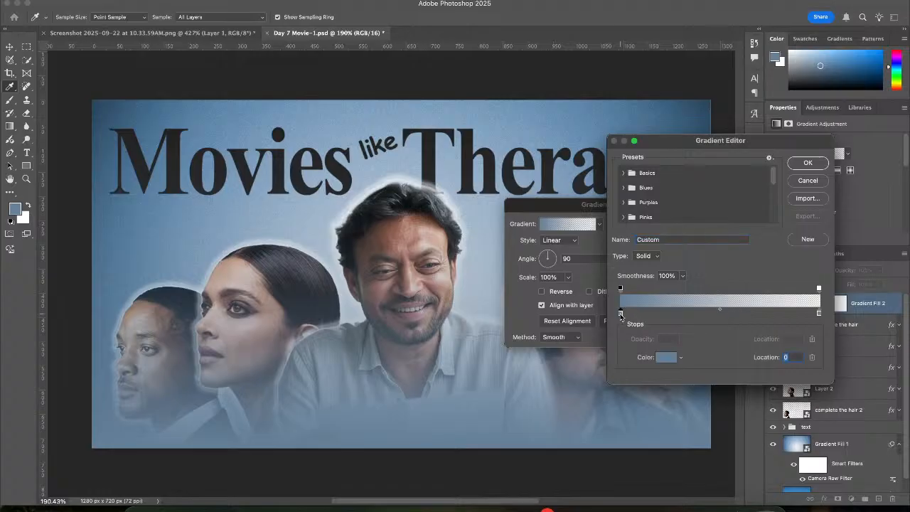
click(660, 358)
text(ffffff)
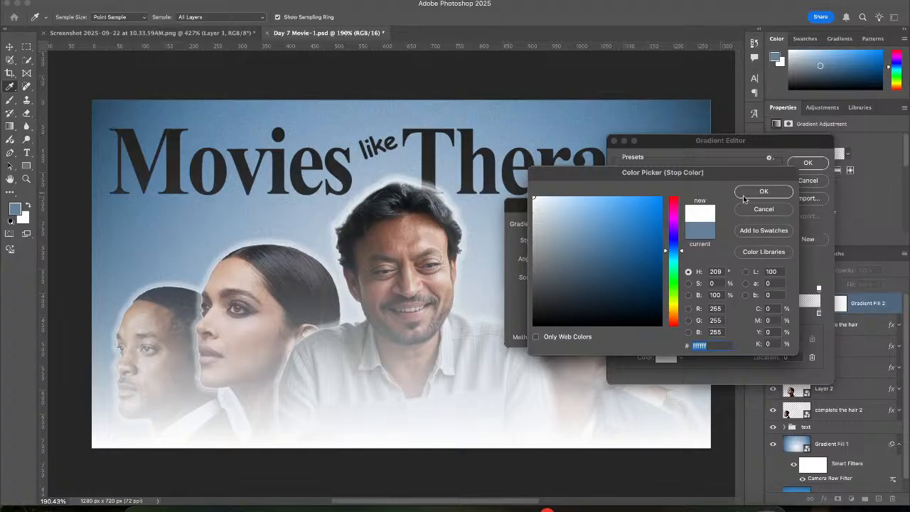
click(525, 206)
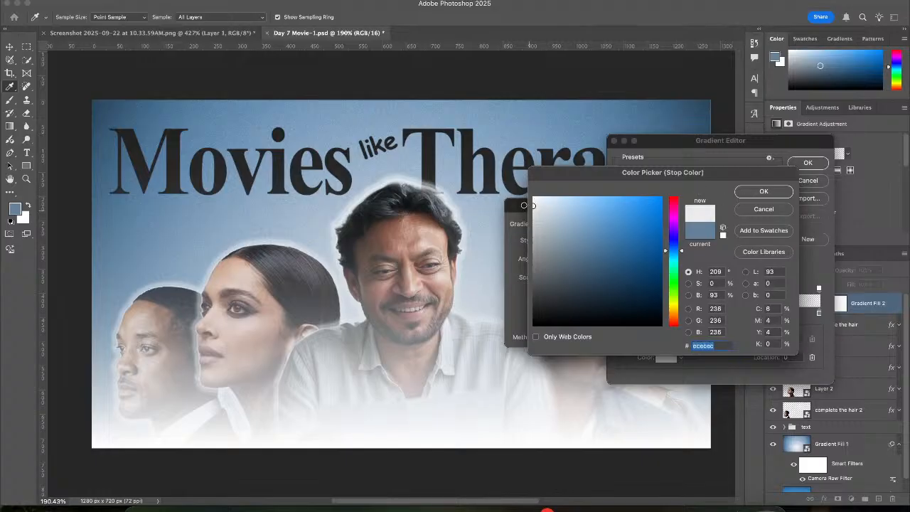
drag(524, 204, 509, 180)
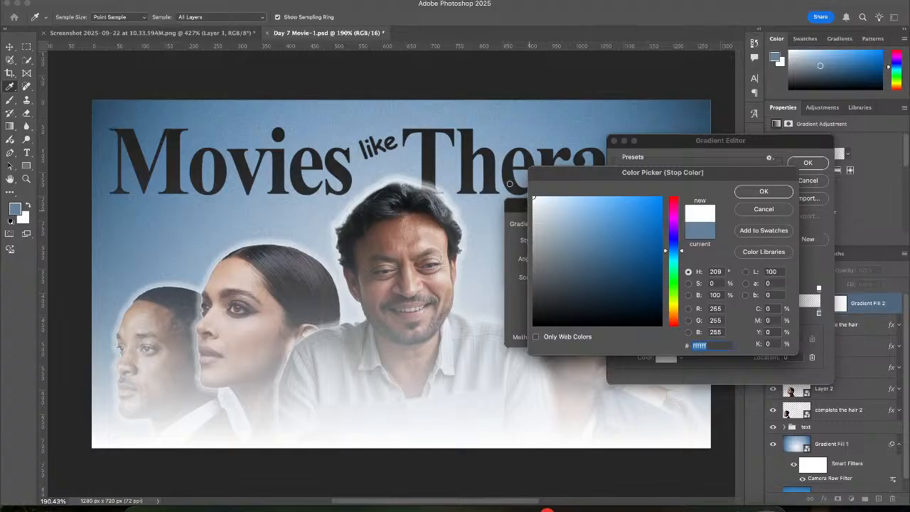
click(762, 192)
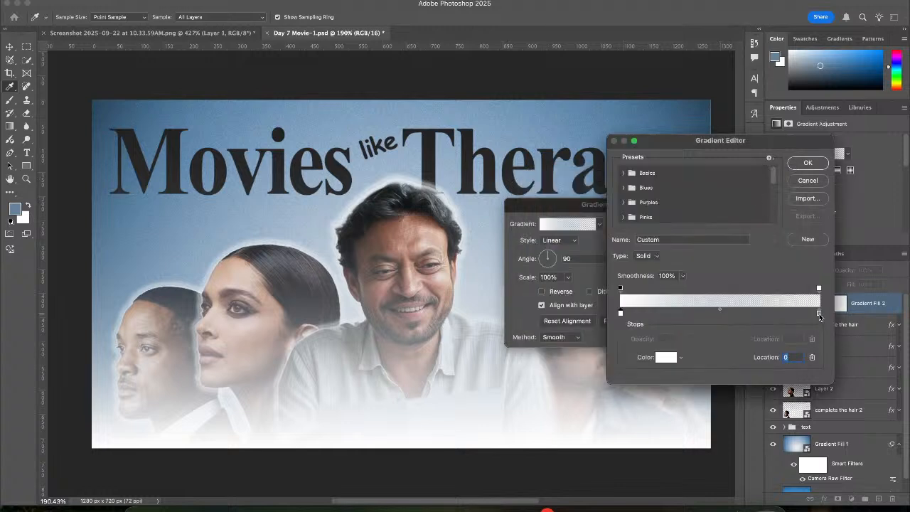
Set the gradient's end colour stop to white (ffffff) and apply the linear 90° gradient fill
click(819, 314)
click(659, 358)
drag(576, 238, 532, 180)
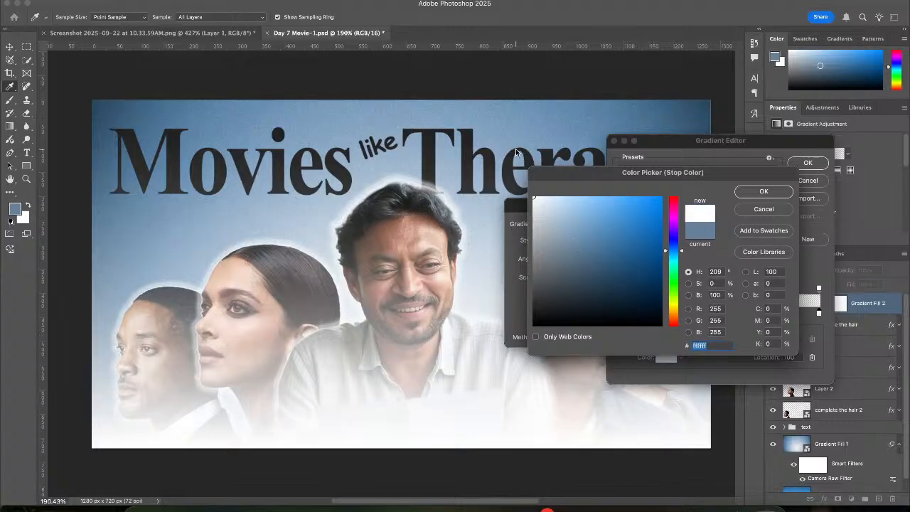
click(759, 196)
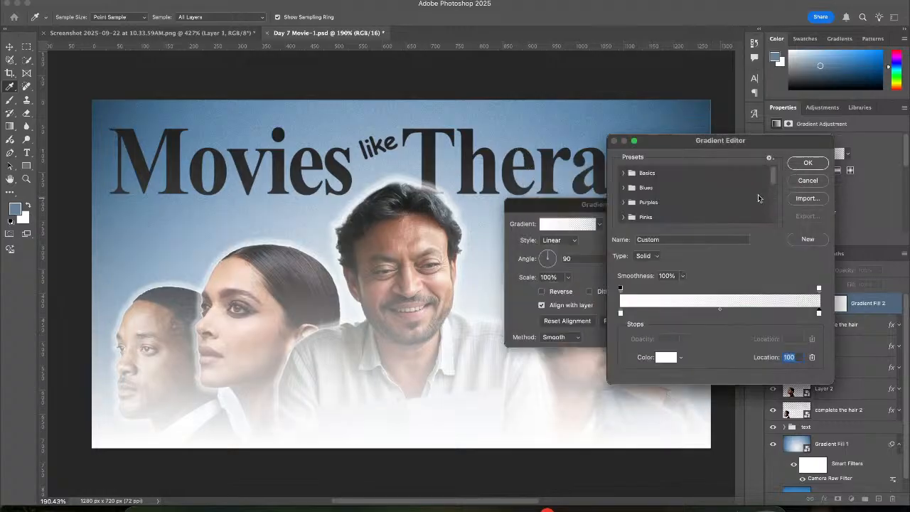
click(807, 165)
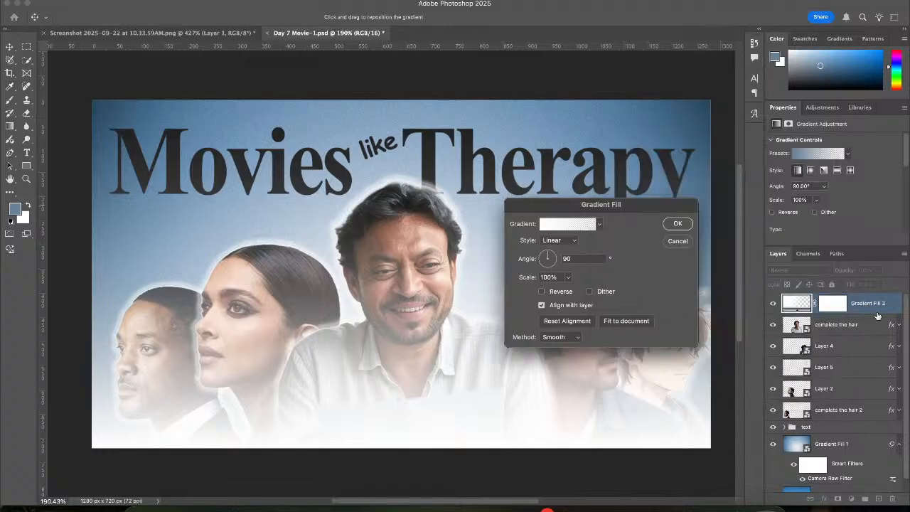
click(672, 223)
Move the white gradient layer beneath the "complete the hair 2" layer, above the text group, and rasterize it
drag(875, 312, 872, 420)
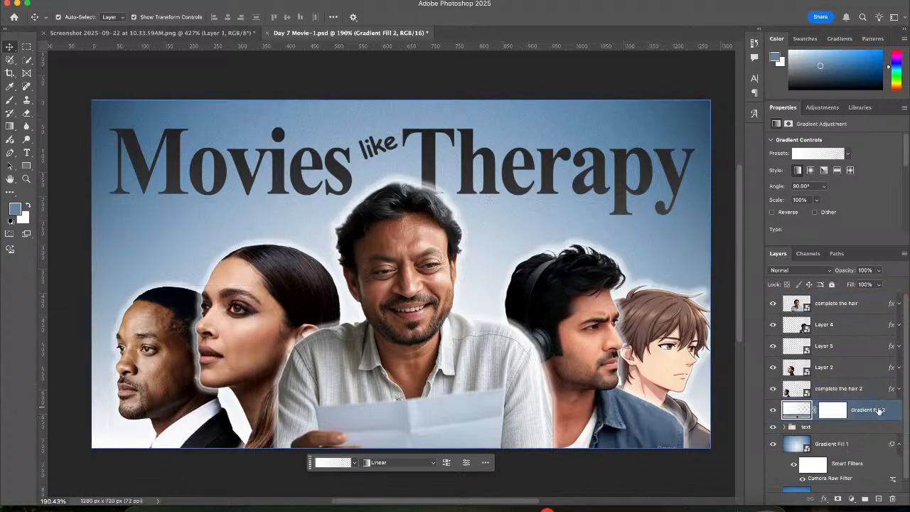
right_click(879, 411)
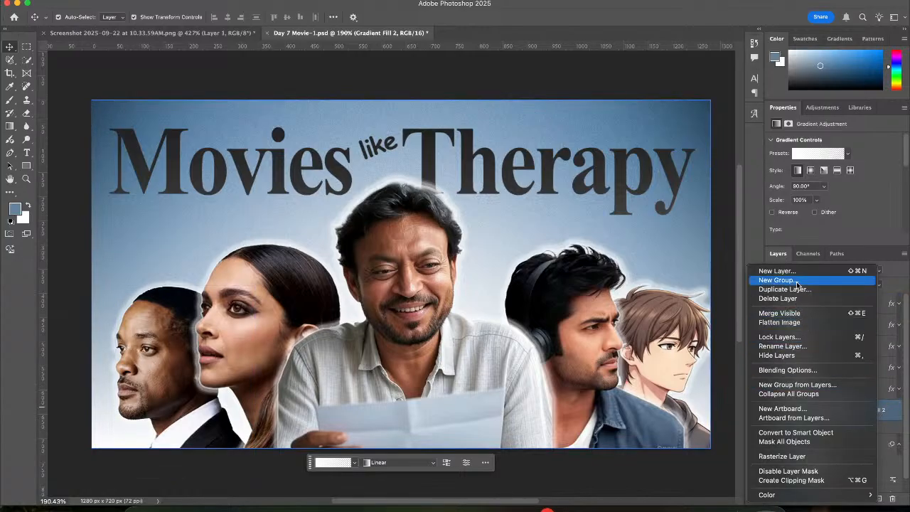
click(796, 458)
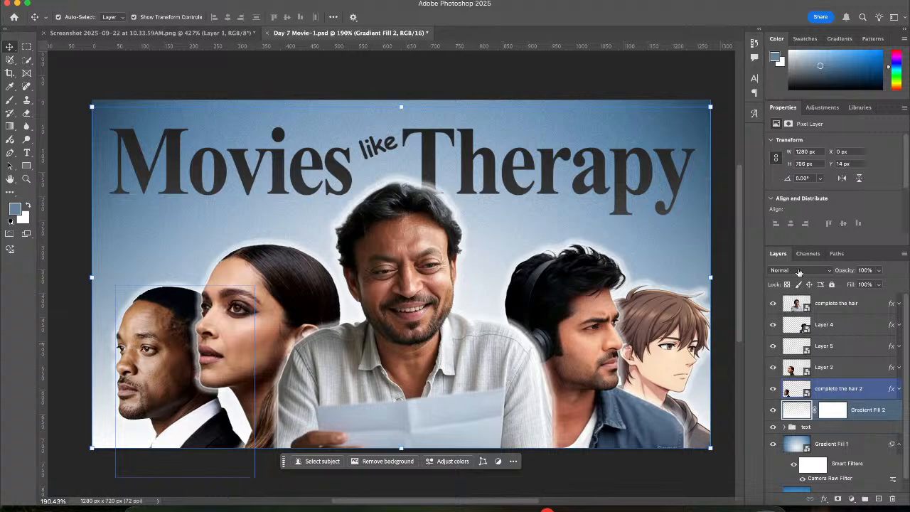
Preview blend modes on the rasterized gradient layer and set it to Lighten
click(798, 271)
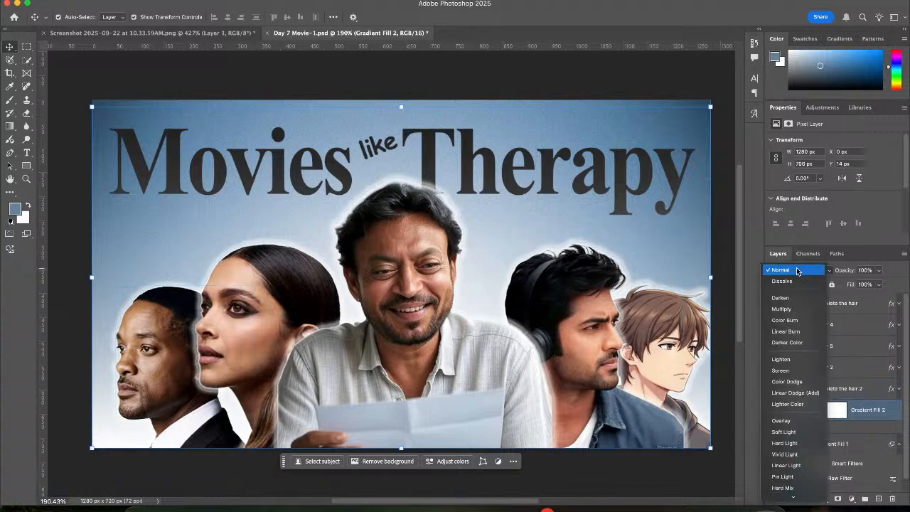
key(Down)
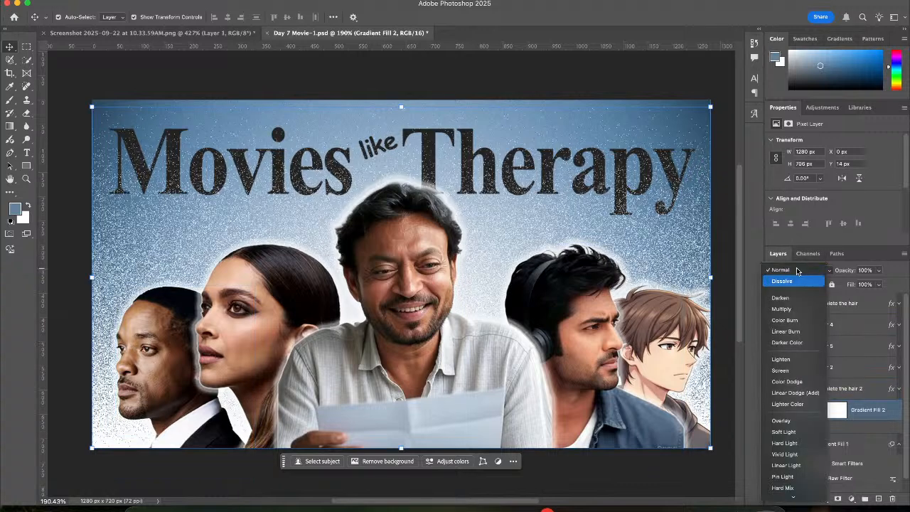
key(Down)
key(Down)
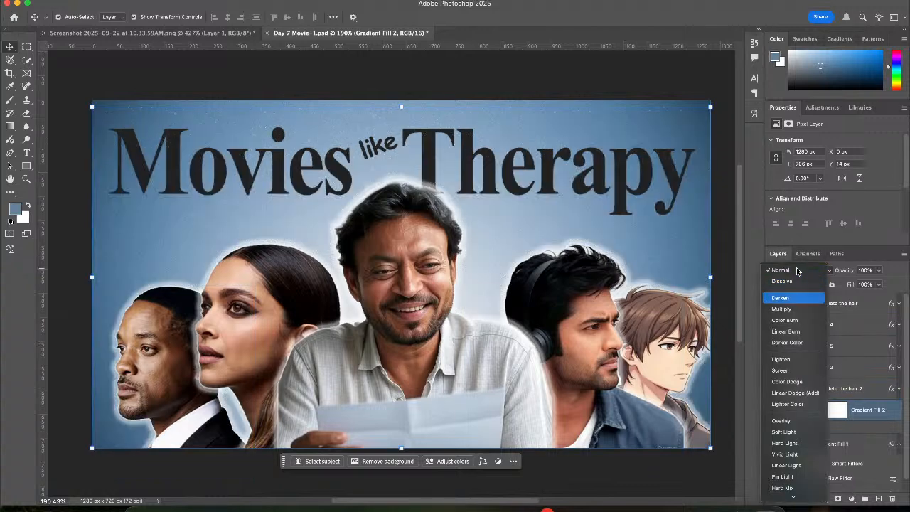
key(Down)
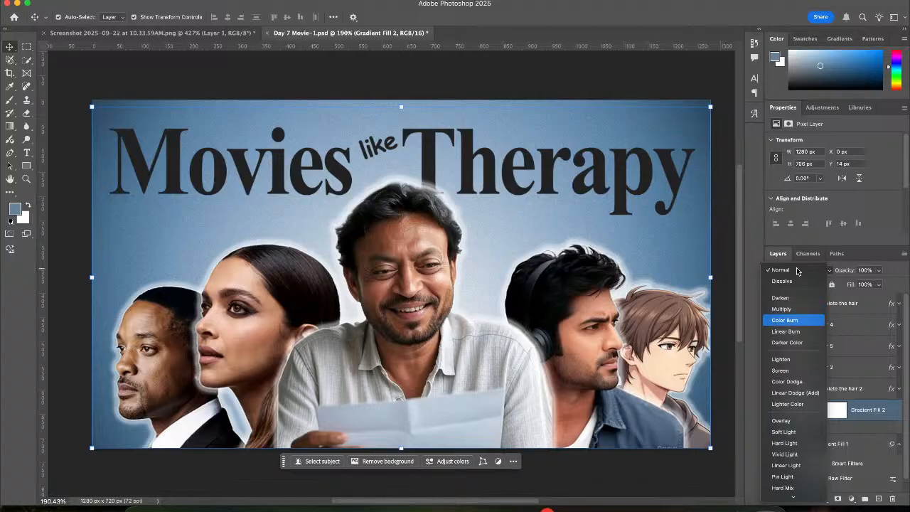
key(Down)
key(Down)
key(Down)
key(Down)
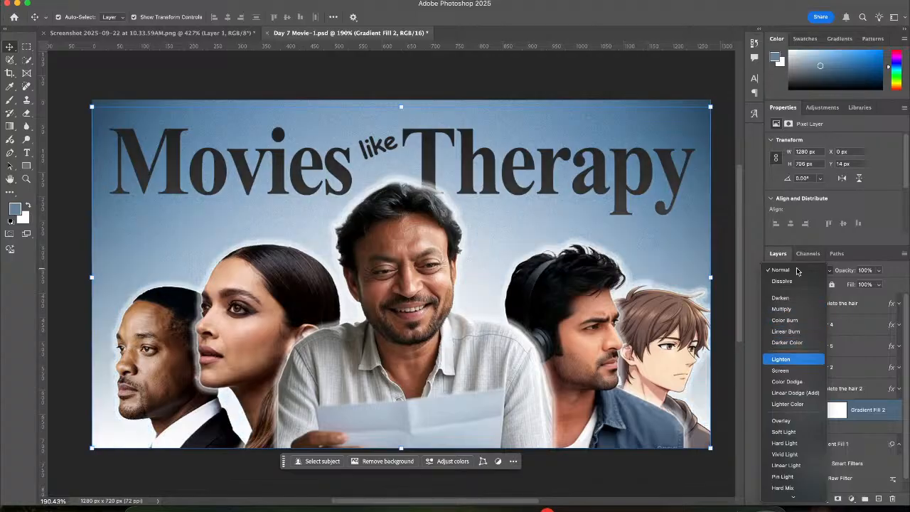
key(Up)
key(Down)
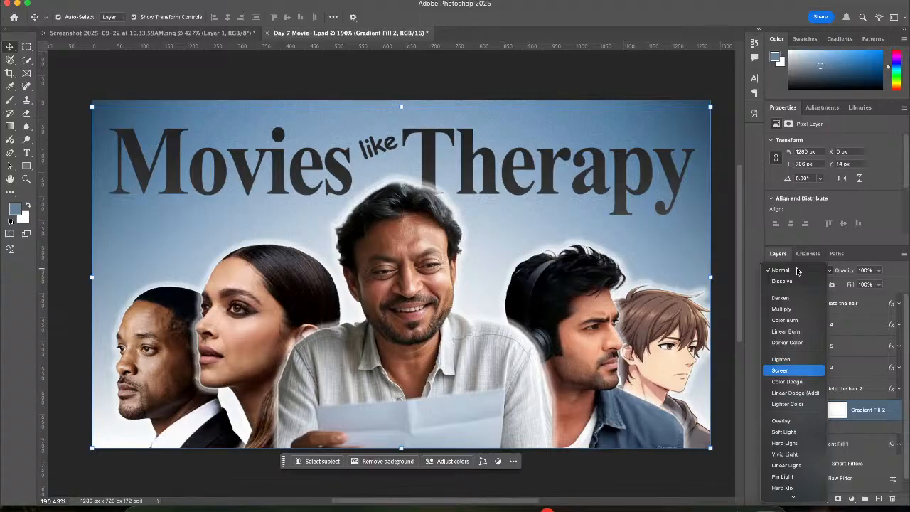
key(Up)
key(Down)
key(Down)
key(Down)
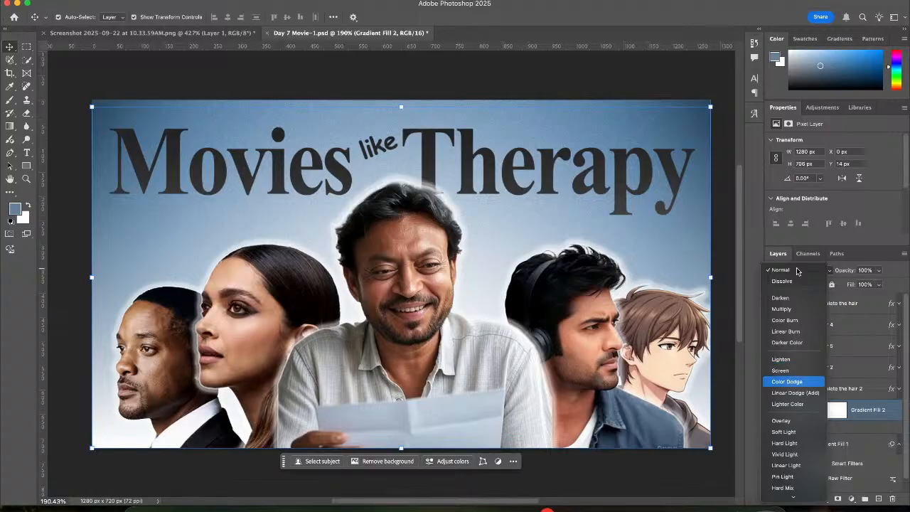
key(Down)
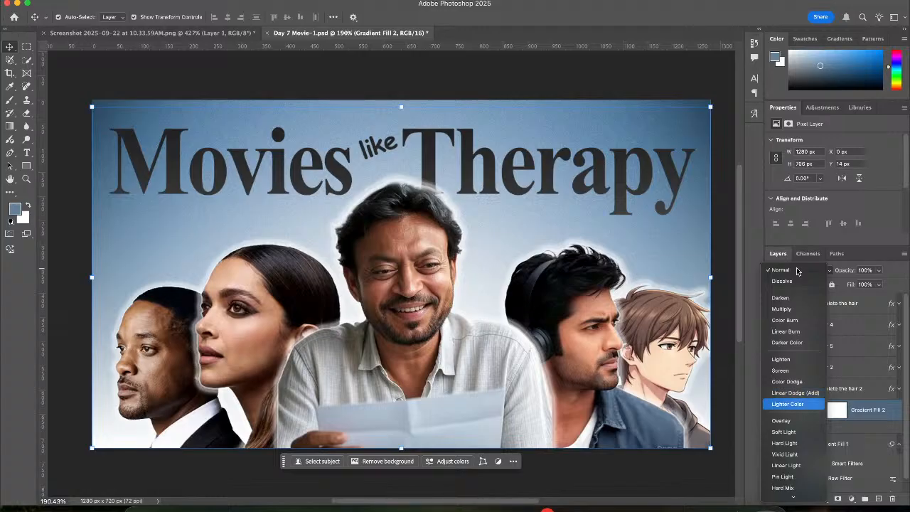
key(Down)
key(Down)
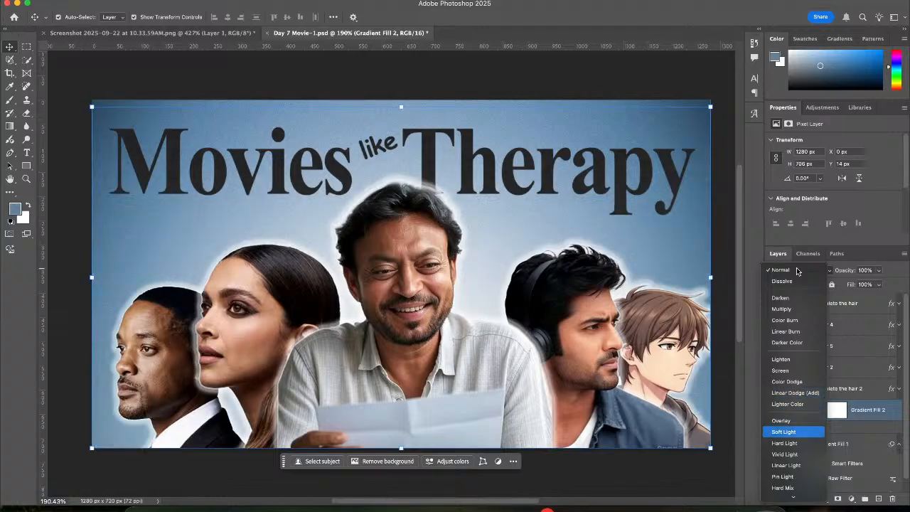
key(Up)
key(Up)
key(Up)
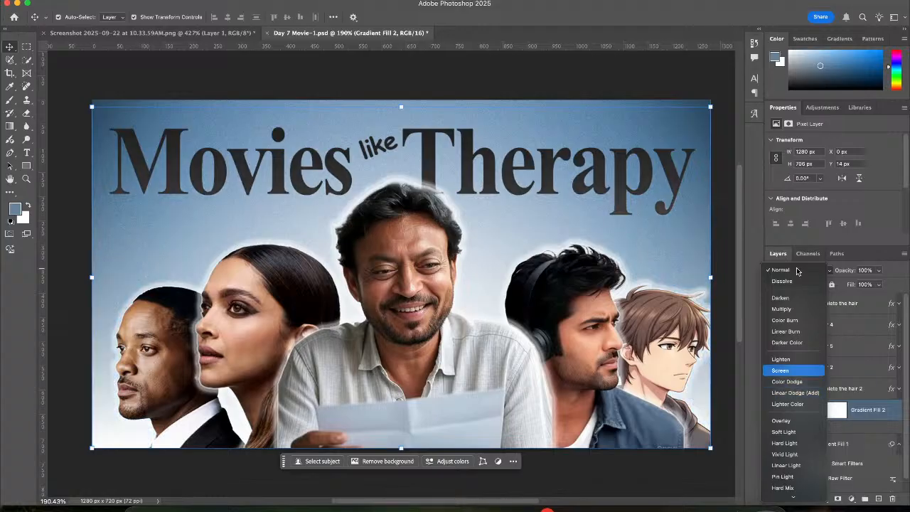
key(Down)
key(Up)
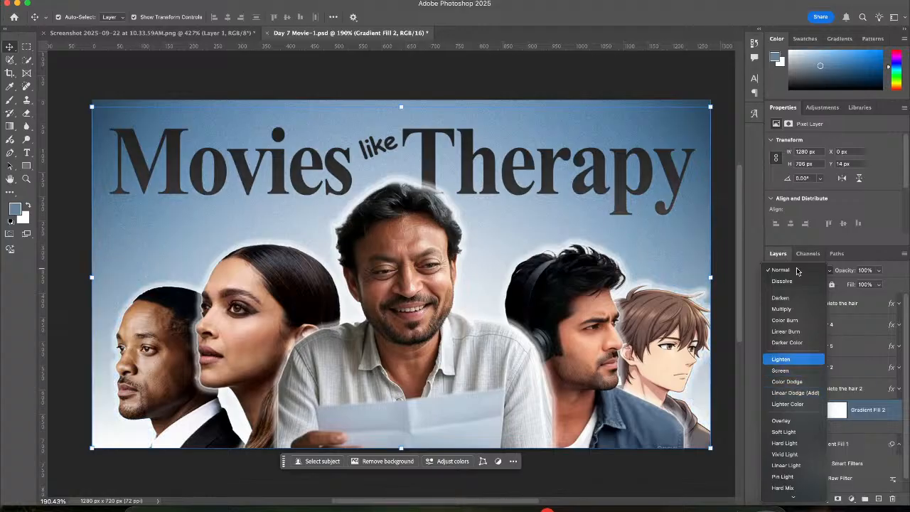
key(Return)
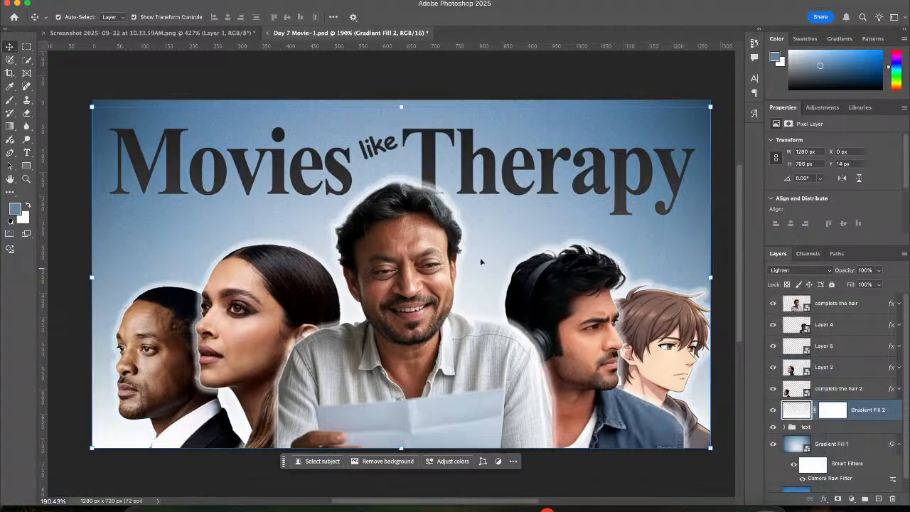
Check the reference screenshot and add a Color Lookup adjustment clipped to the "complete the hair 2" layer
click(185, 34)
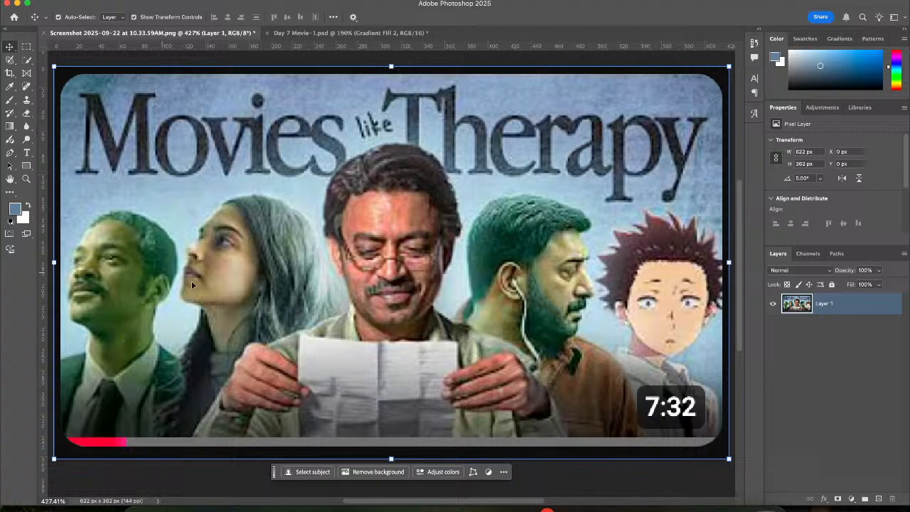
click(322, 34)
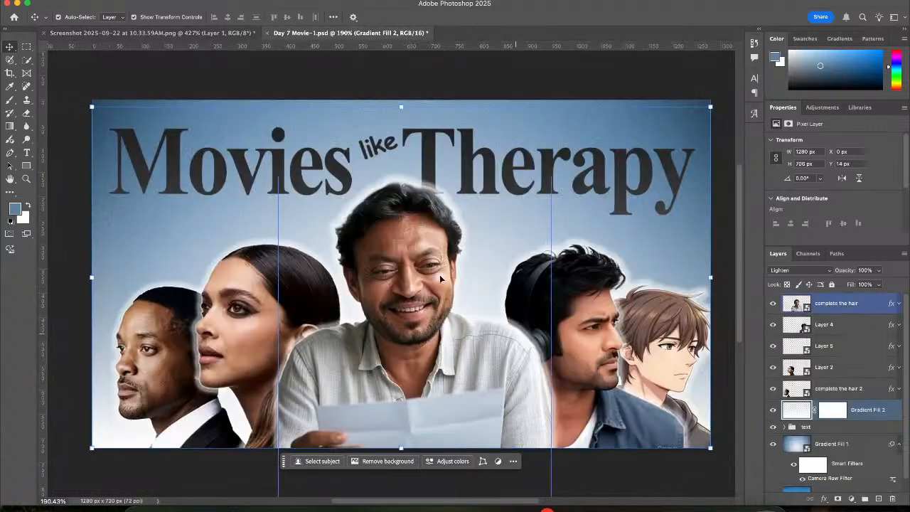
click(151, 349)
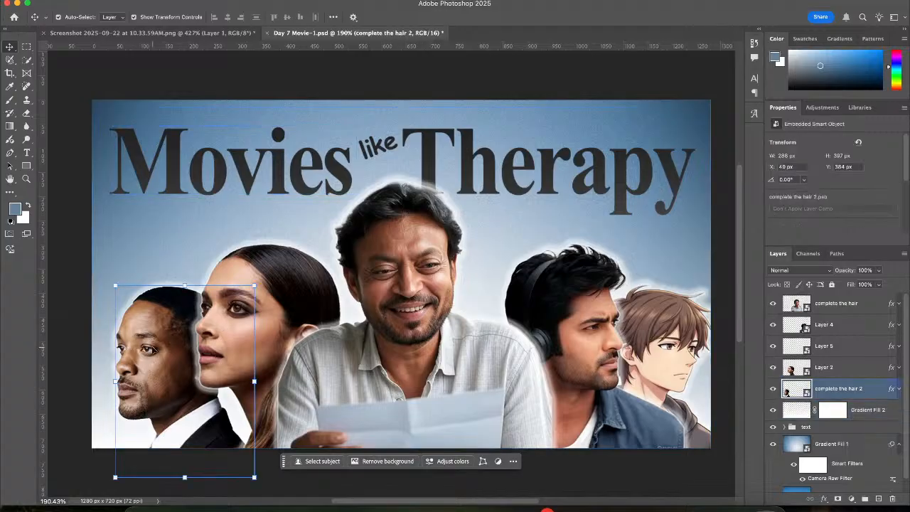
shift+click(199, 248)
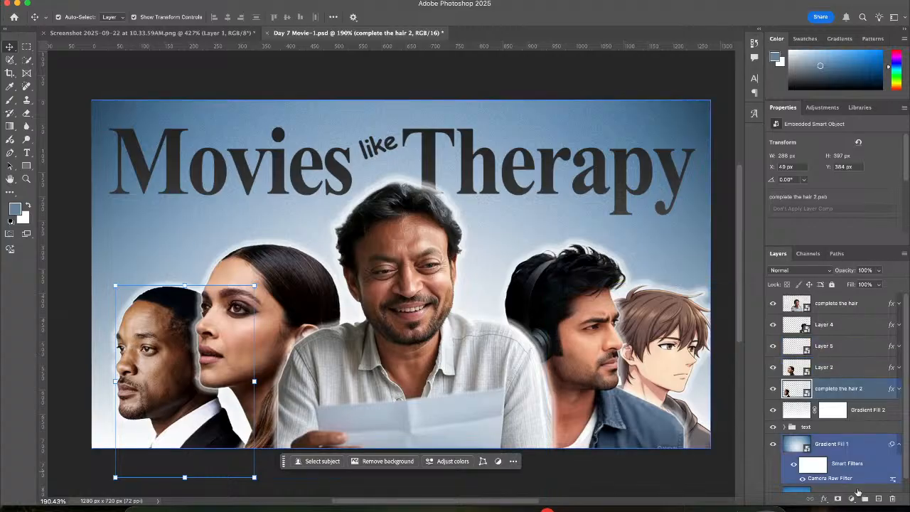
click(853, 497)
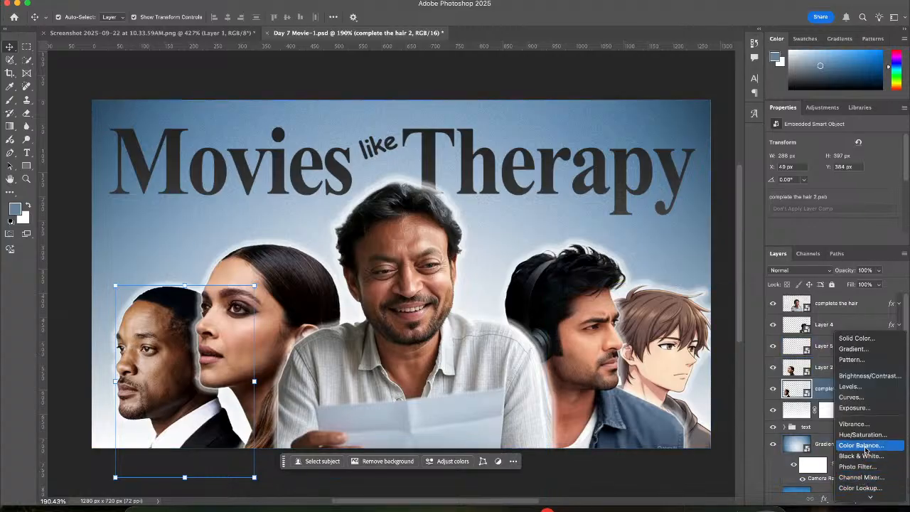
click(861, 488)
click(861, 488)
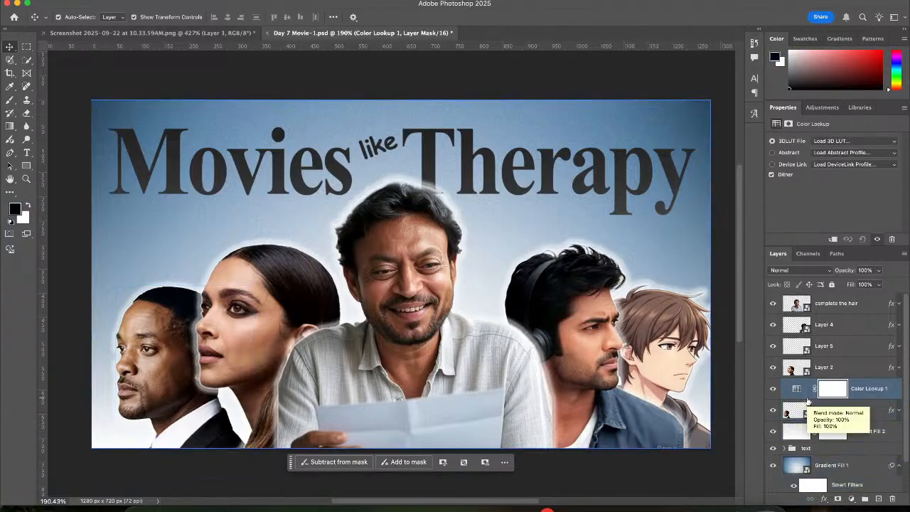
alt+click(809, 400)
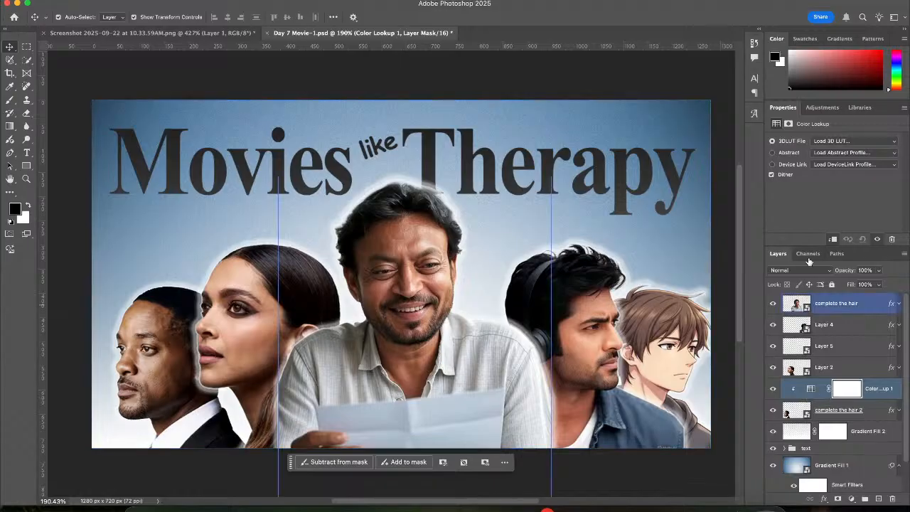
Try the FoggyNight.3DL 3D LUT on the Color Lookup adjustment clipped to the "complete the hair 2" layer
click(840, 142)
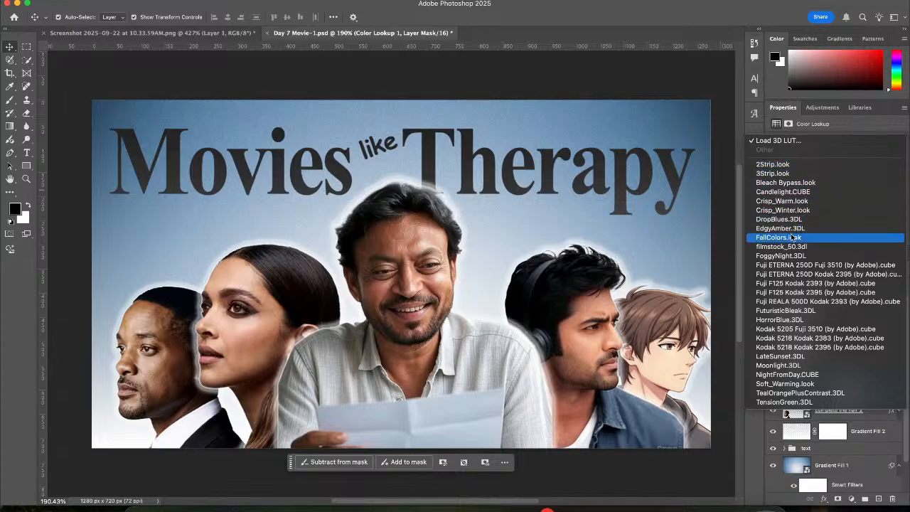
click(791, 256)
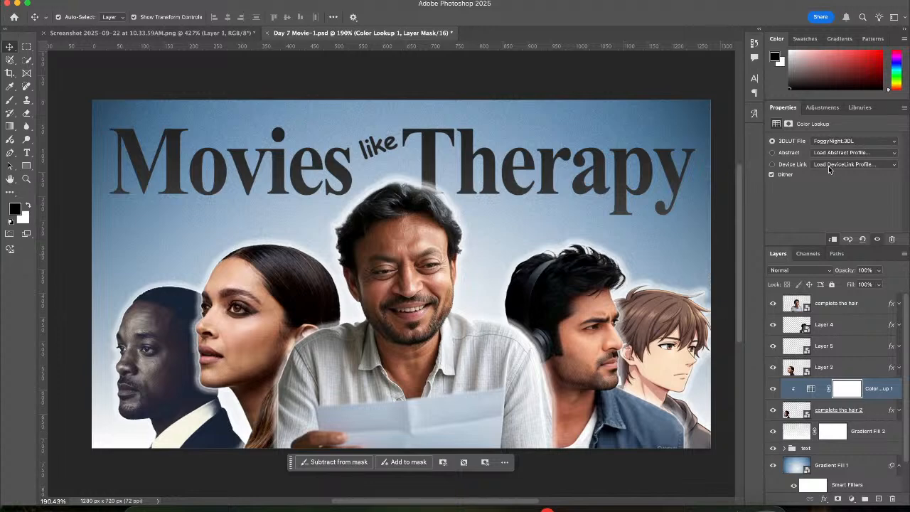
click(839, 143)
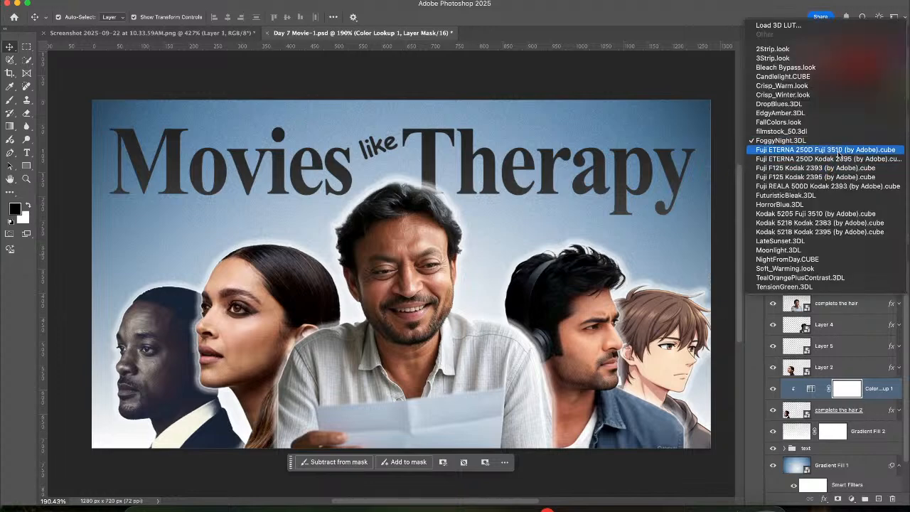
key(Escape)
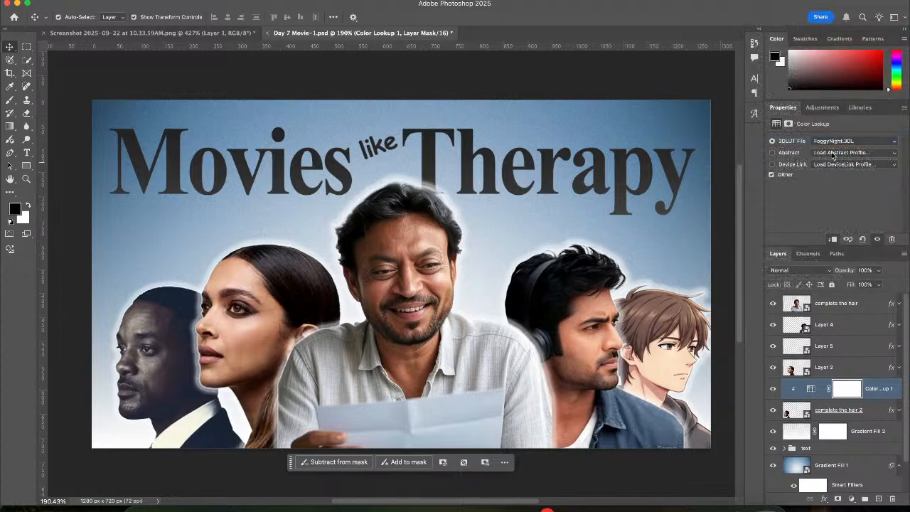
Apply the Blue Tone abstract profile to the Color Lookup adjustment at 60% opacity and compare the colours with the reference screenshot
click(834, 153)
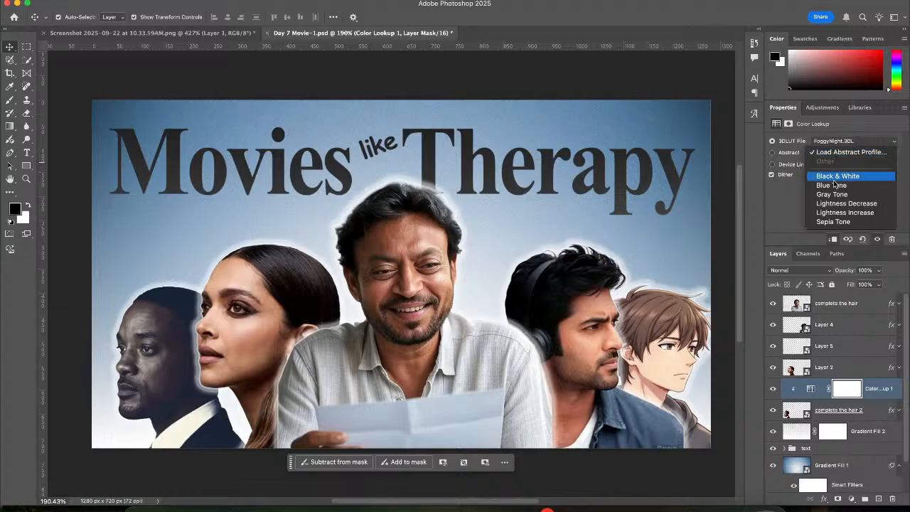
click(835, 187)
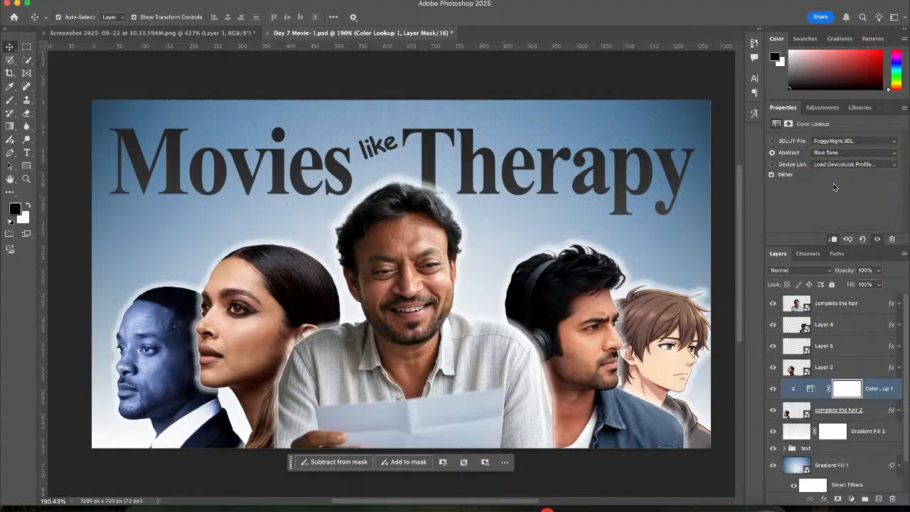
click(832, 346)
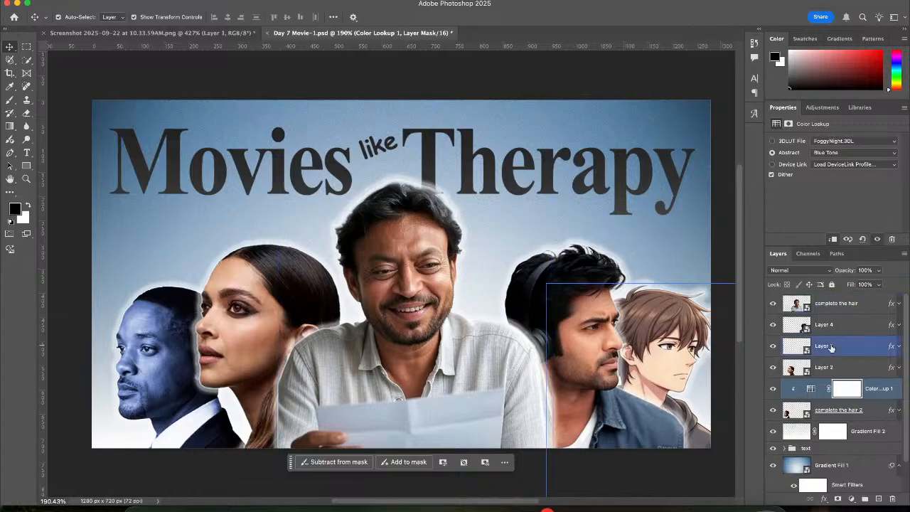
click(865, 270)
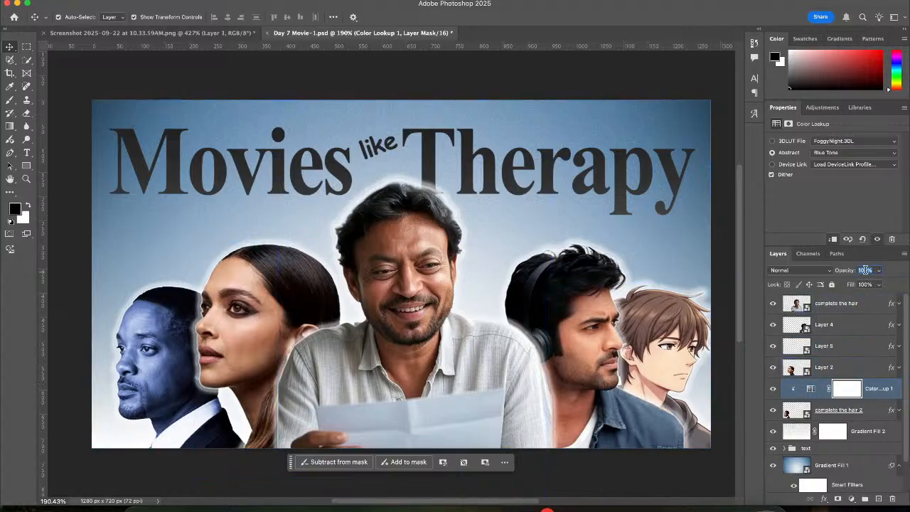
text(80)
click(177, 33)
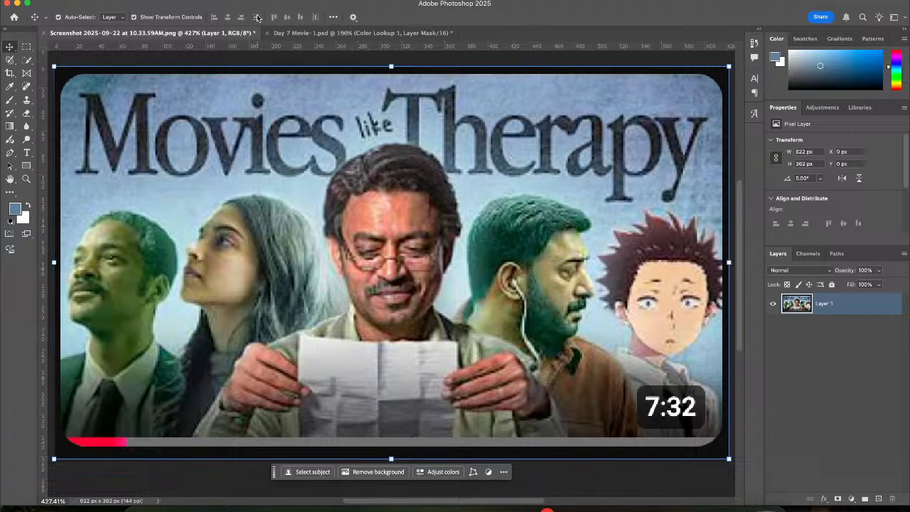
click(304, 33)
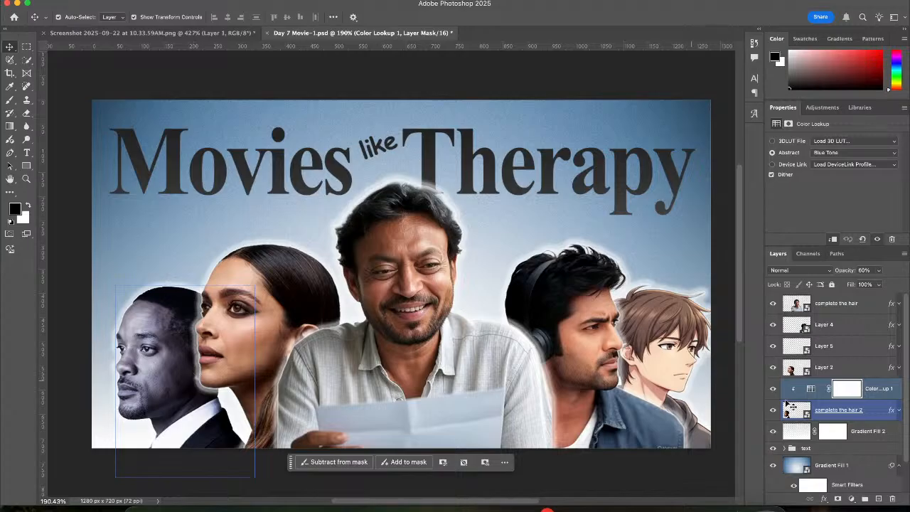
Try copying the Color Lookup adjustment's layer mask onto Layer 5 and undo the change
click(845, 385)
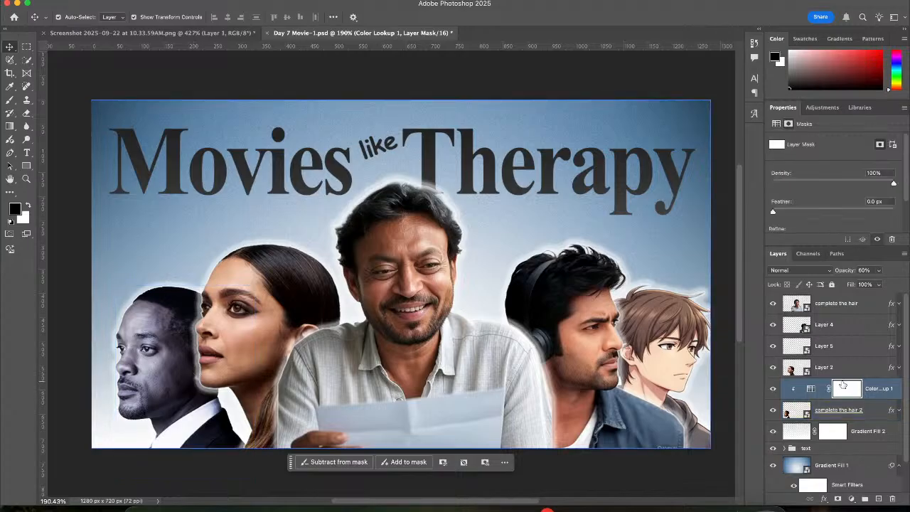
drag(843, 384, 844, 350)
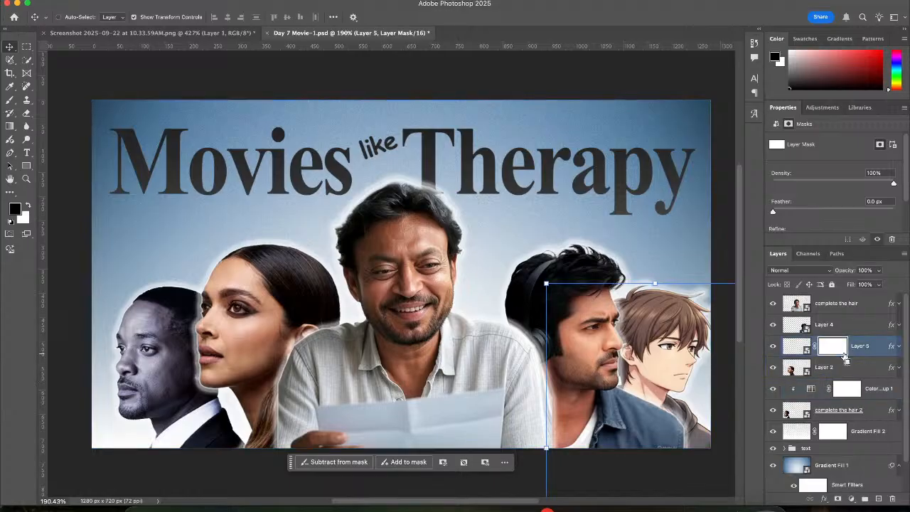
key(super+z)
key(super+z)
Duplicate the Color Lookup adjustment directly above Layer 2 and clip the copy to that layer
click(811, 388)
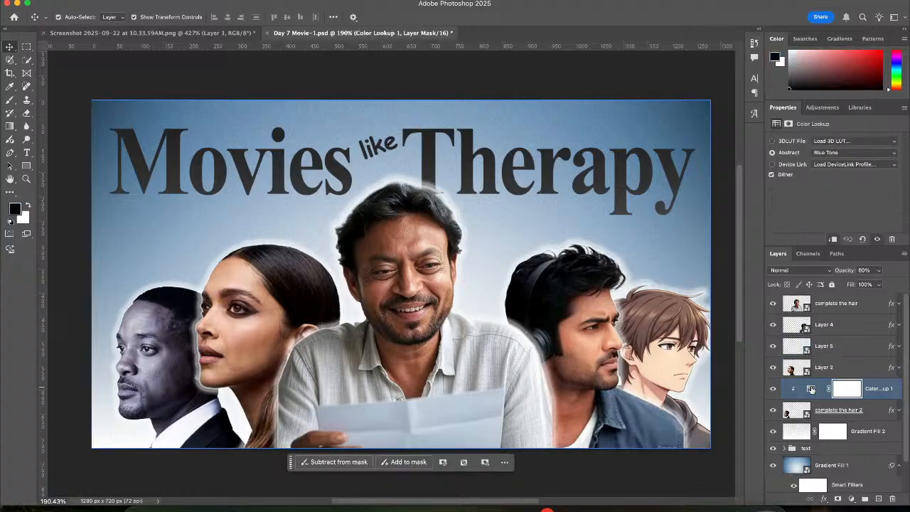
drag(812, 388, 815, 360)
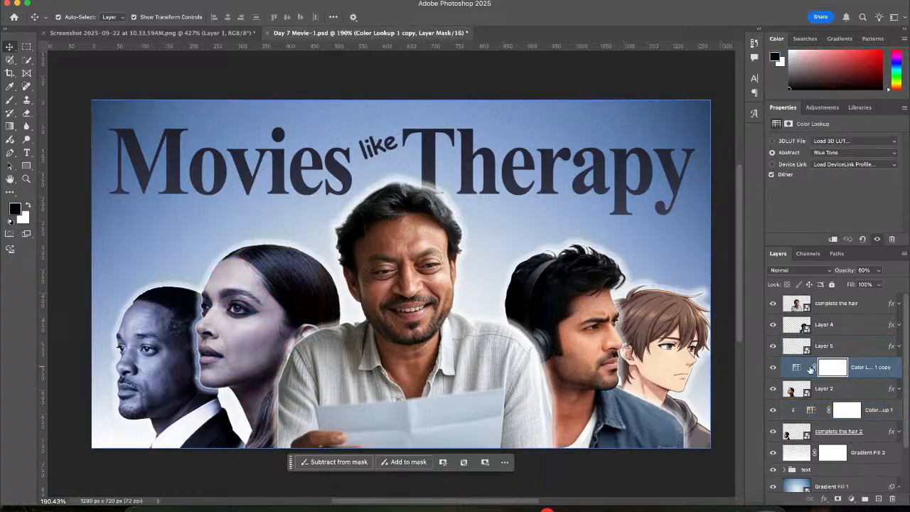
alt+click(802, 378)
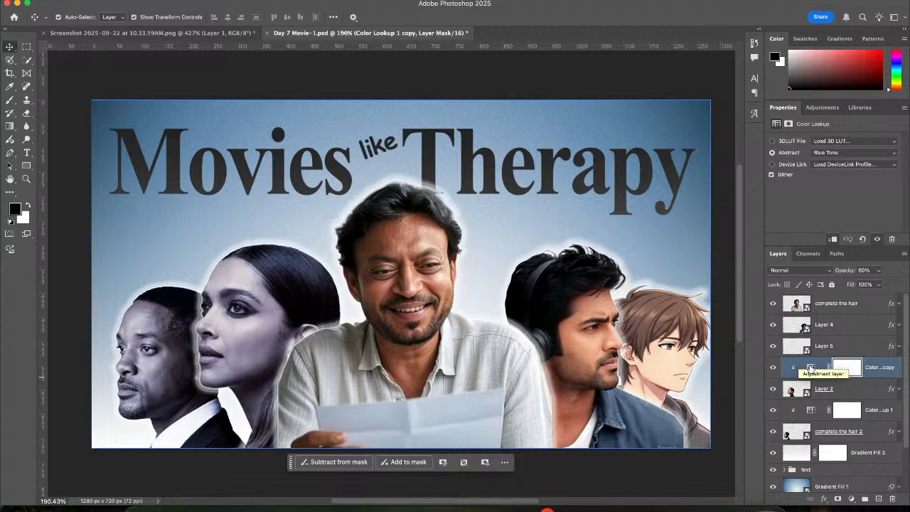
Duplicate the Color Lookup adjustment above Layer 5, Layer 4 and the "complete the hair" layer, clipping each copy to the layer beneath
drag(811, 370, 806, 322)
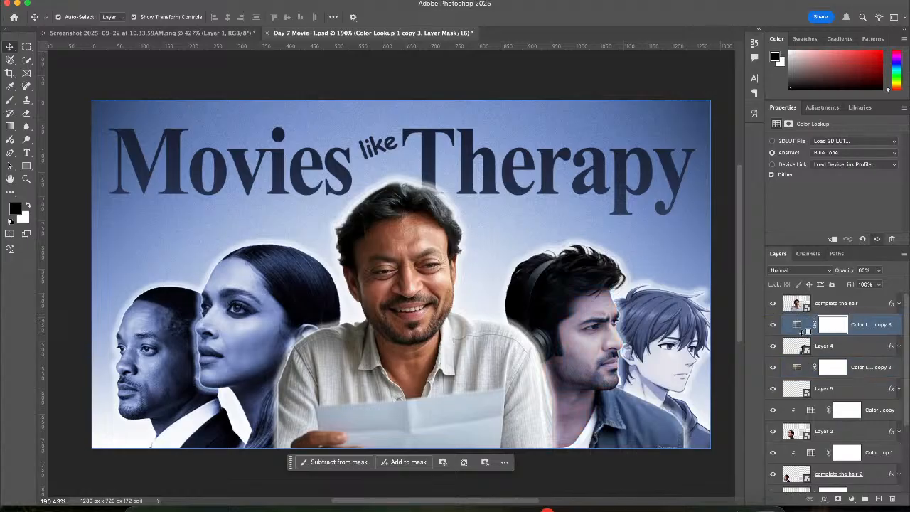
alt+click(805, 334)
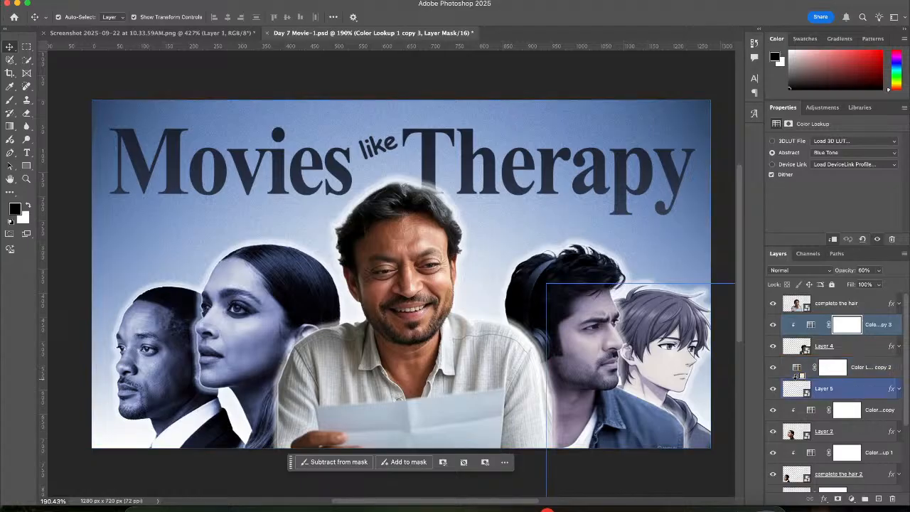
alt+click(796, 376)
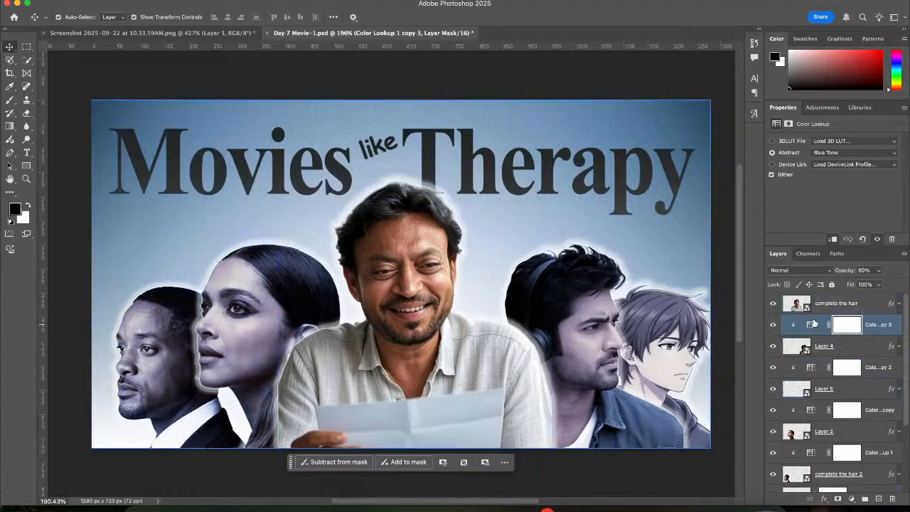
drag(813, 324, 823, 295)
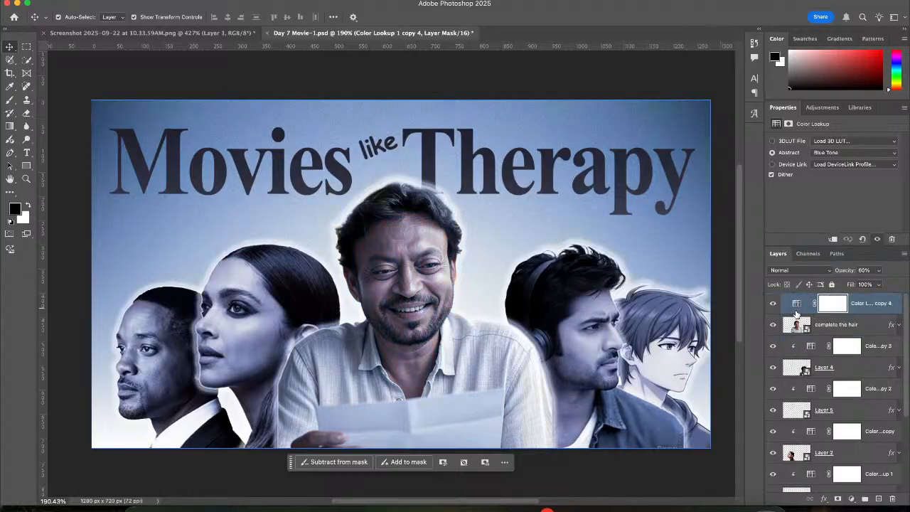
alt+click(797, 311)
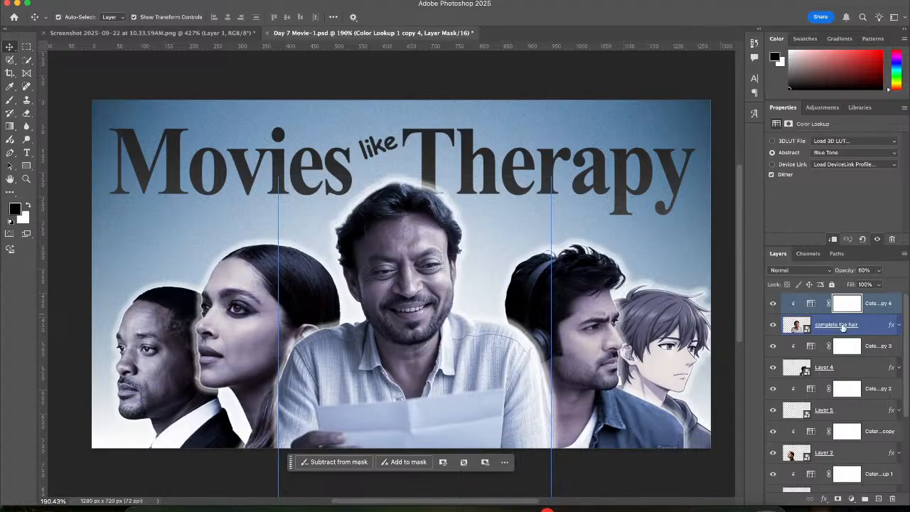
Set the opacity of the Color Lookup copy on the central man to 20% and compare the thumbnail with the reference screenshot
click(866, 270)
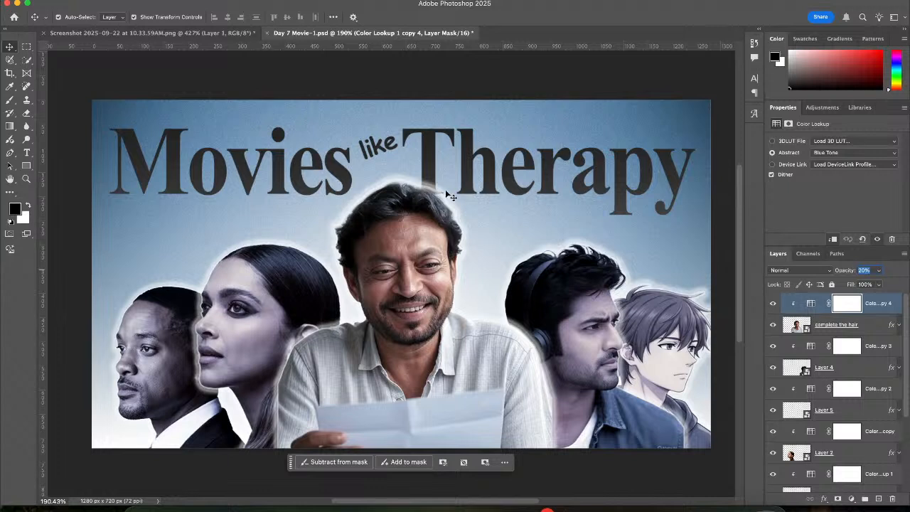
click(289, 81)
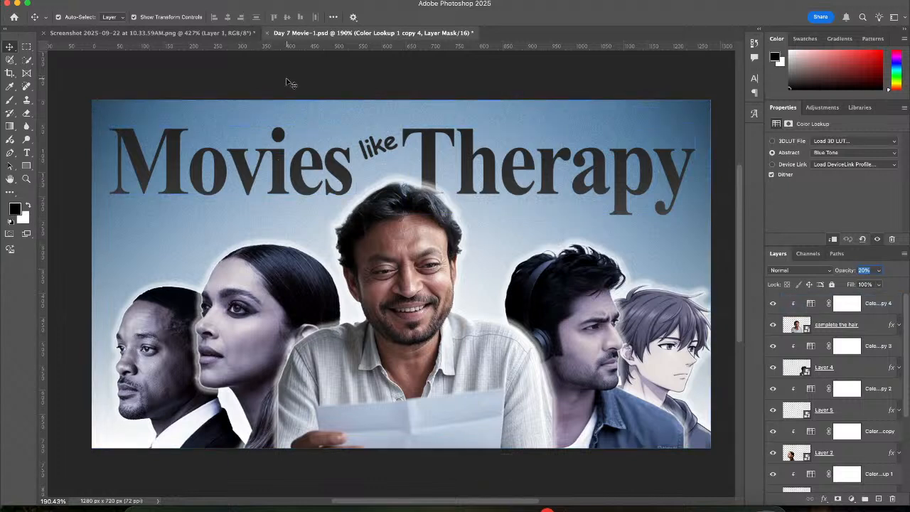
click(557, 394)
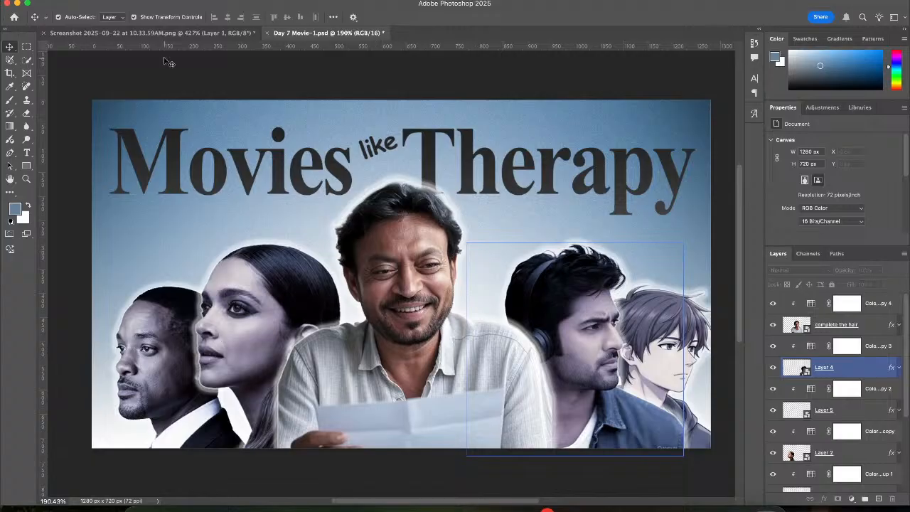
click(170, 33)
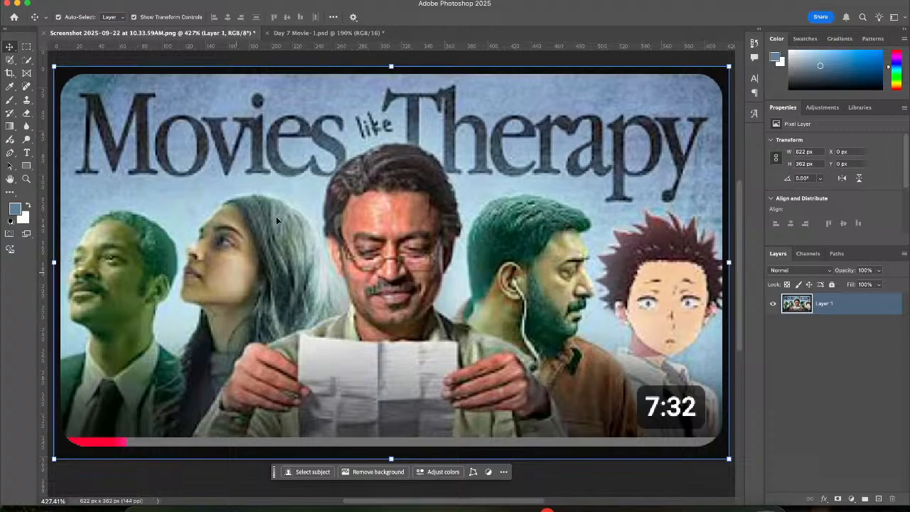
click(280, 33)
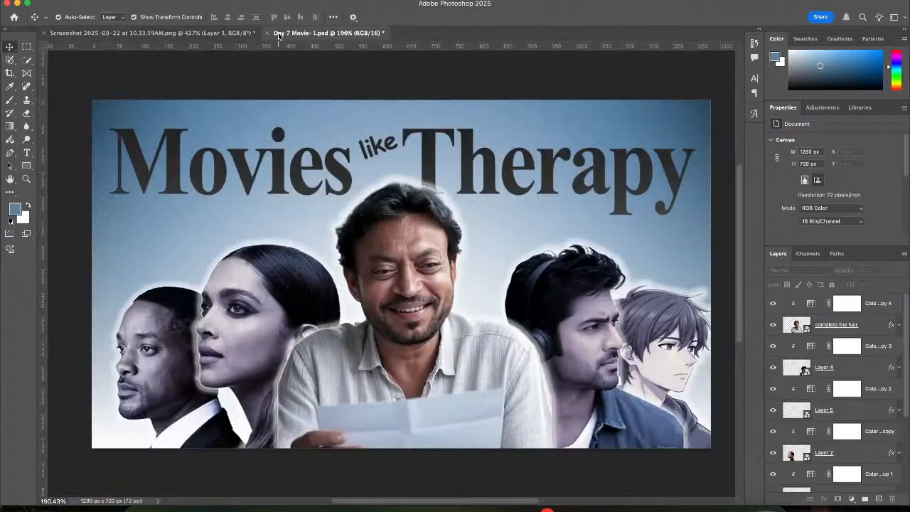
click(188, 363)
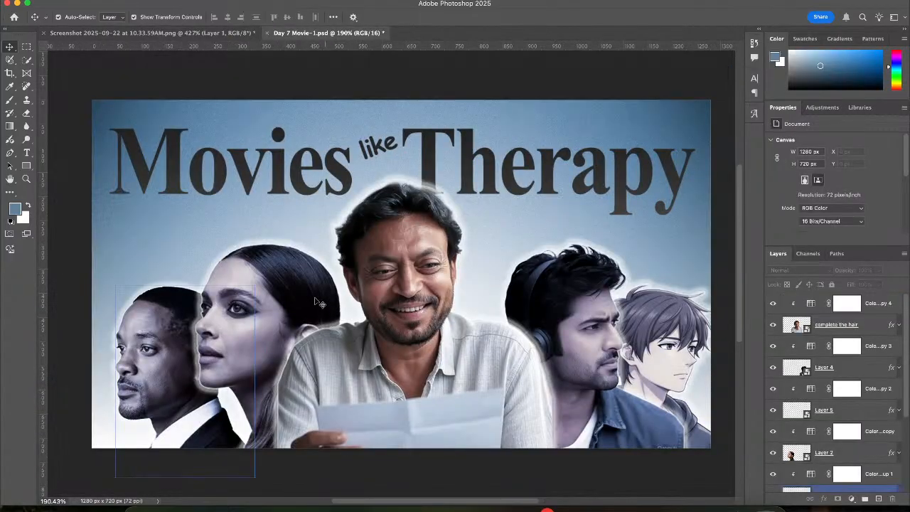
click(310, 304)
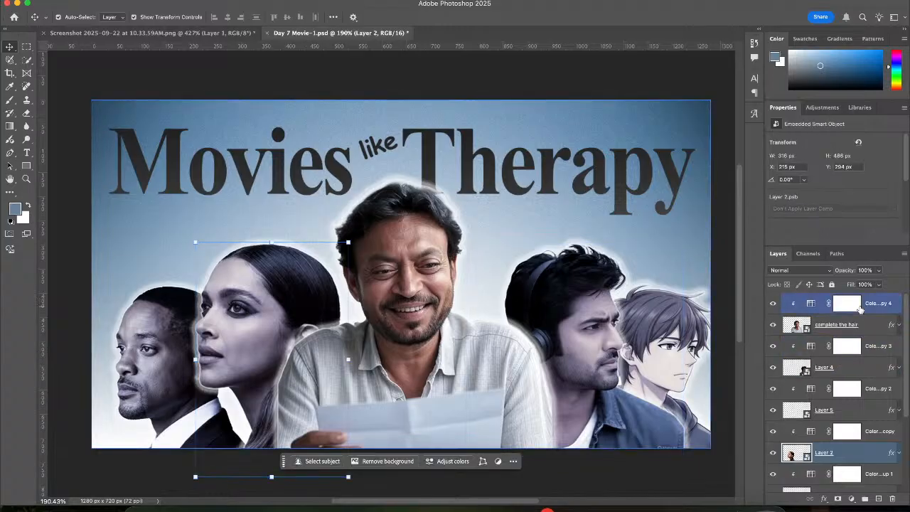
Merge the "complete the hair" layer with the Color Lookup copy clipped to it
click(864, 324)
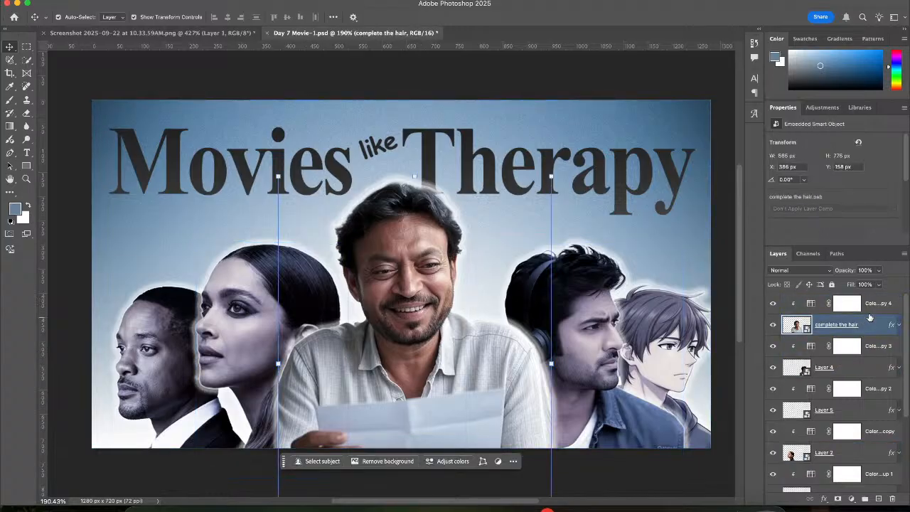
right_click(869, 303)
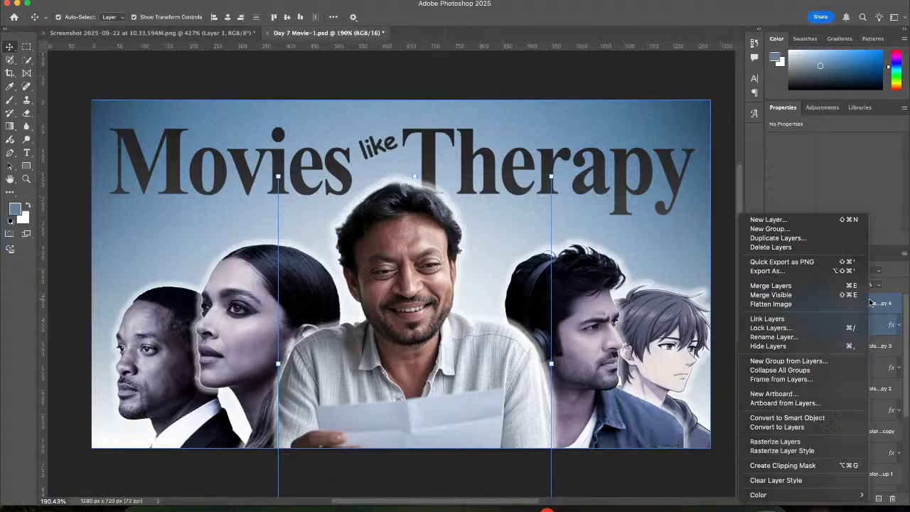
click(815, 286)
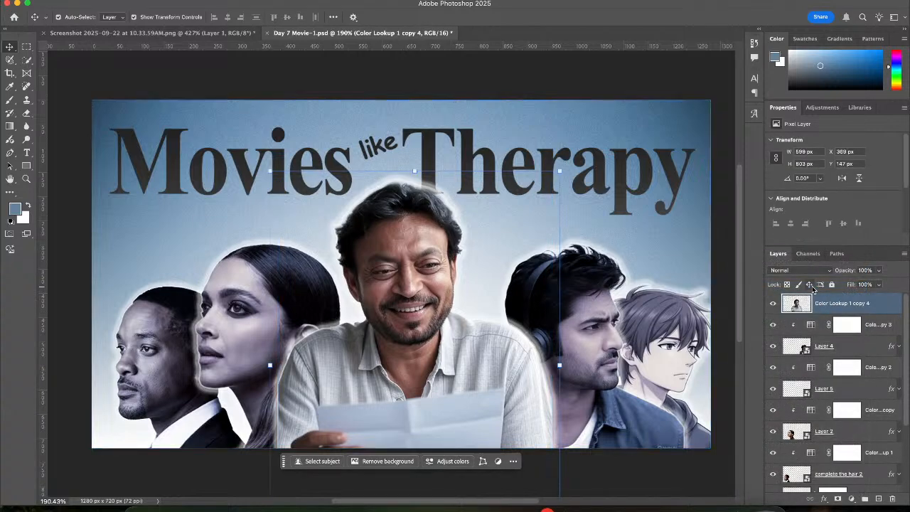
Merge Layer 4, the man with headphones, with its clipped Color Lookup copy
shift+click(852, 325)
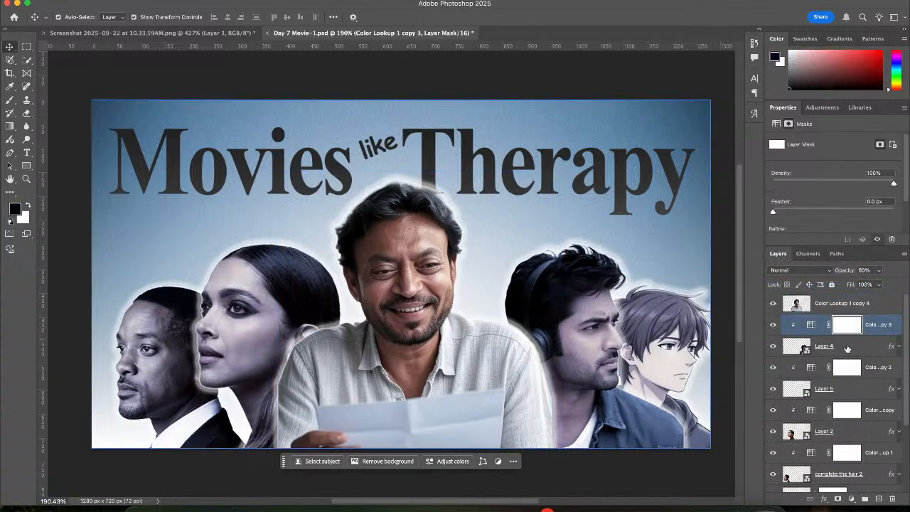
click(846, 348)
right_click(847, 348)
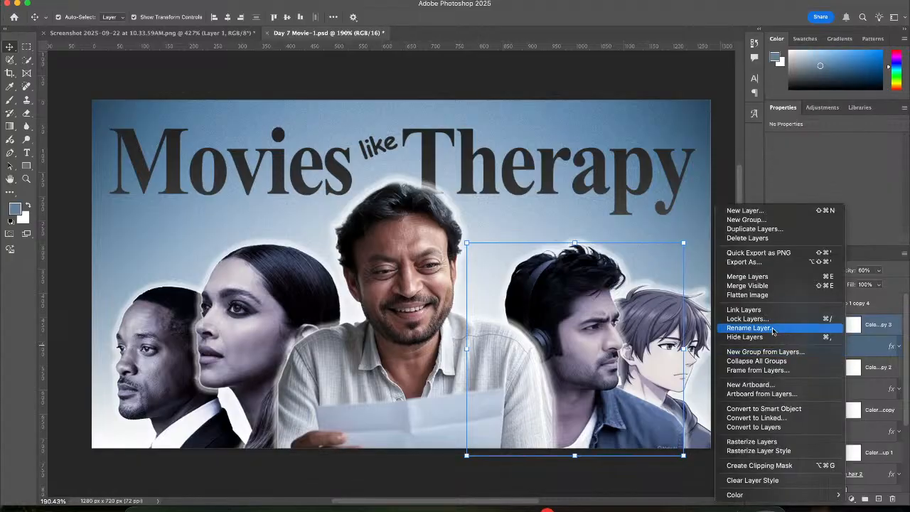
click(768, 285)
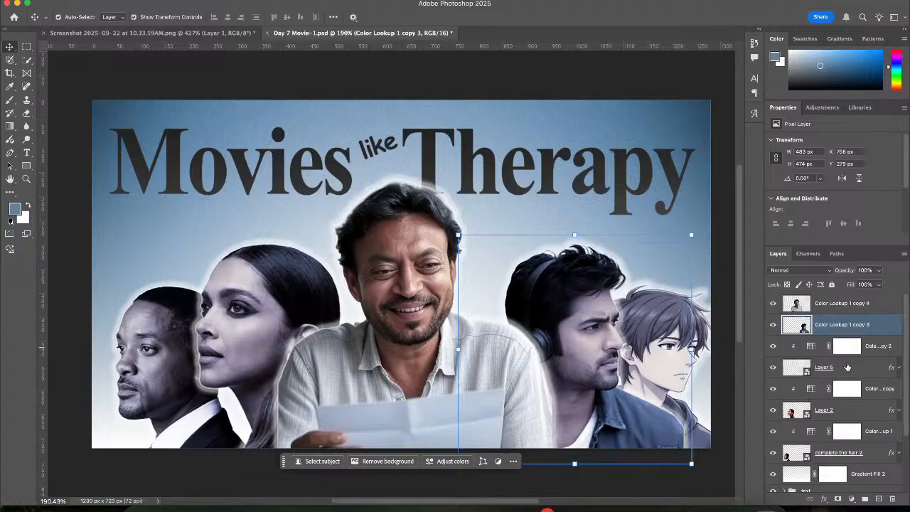
Merge Layer 5, the anime character, with its clipped Color Lookup copy
click(852, 361)
click(849, 350)
shift+click(852, 363)
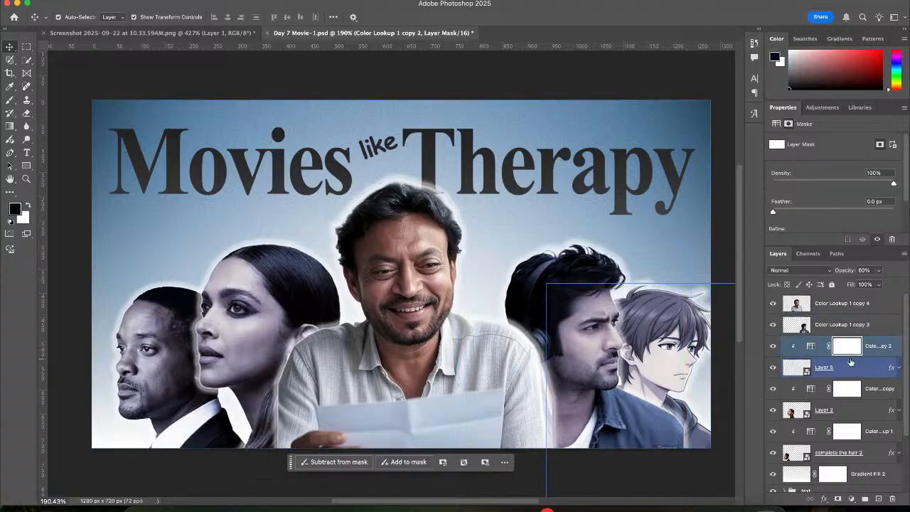
right_click(805, 359)
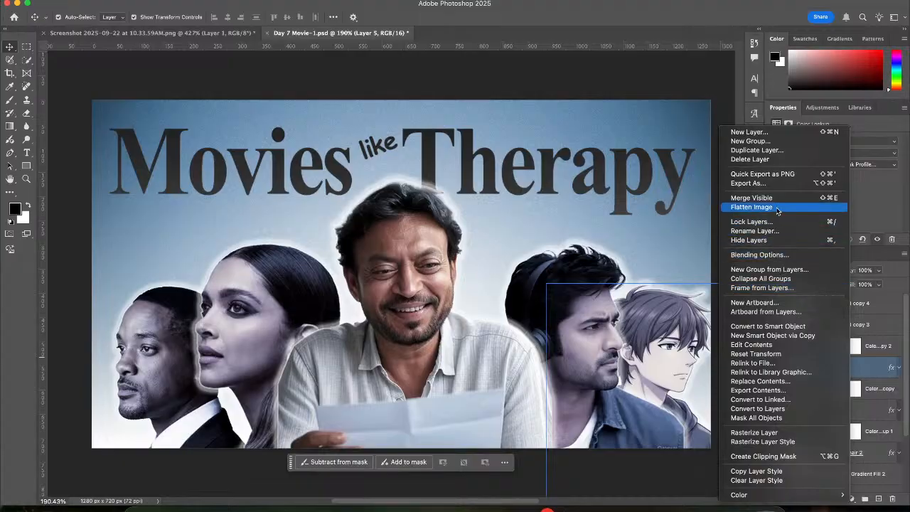
click(888, 360)
shift+click(882, 352)
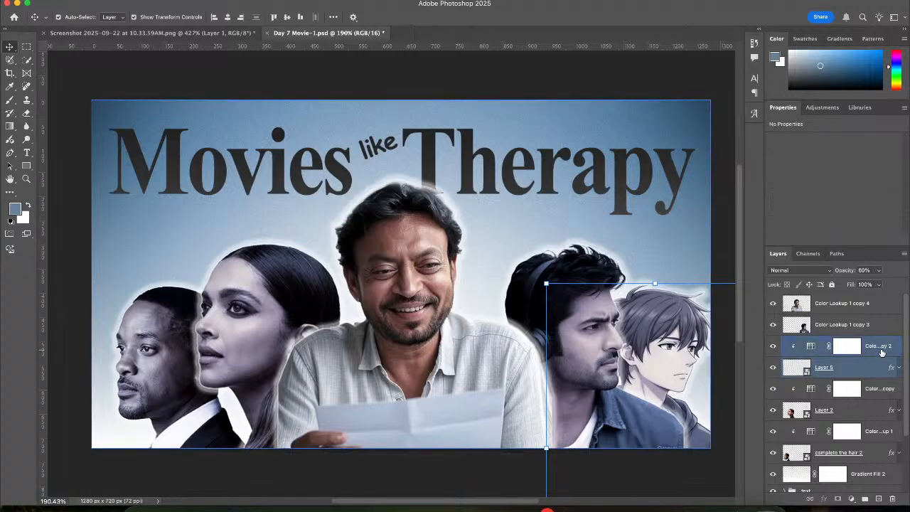
right_click(881, 352)
click(823, 285)
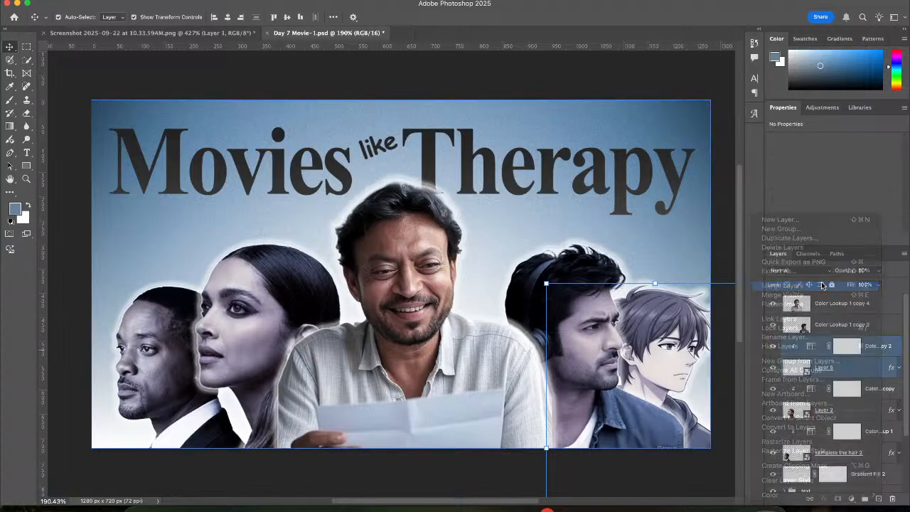
Merge Layer 2, the woman in profile, with its clipped Color Lookup copy
click(877, 375)
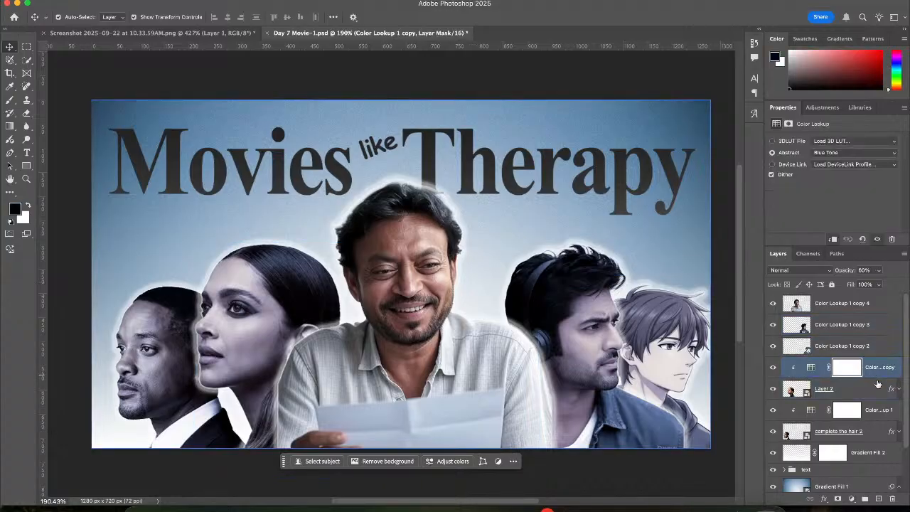
shift+click(877, 384)
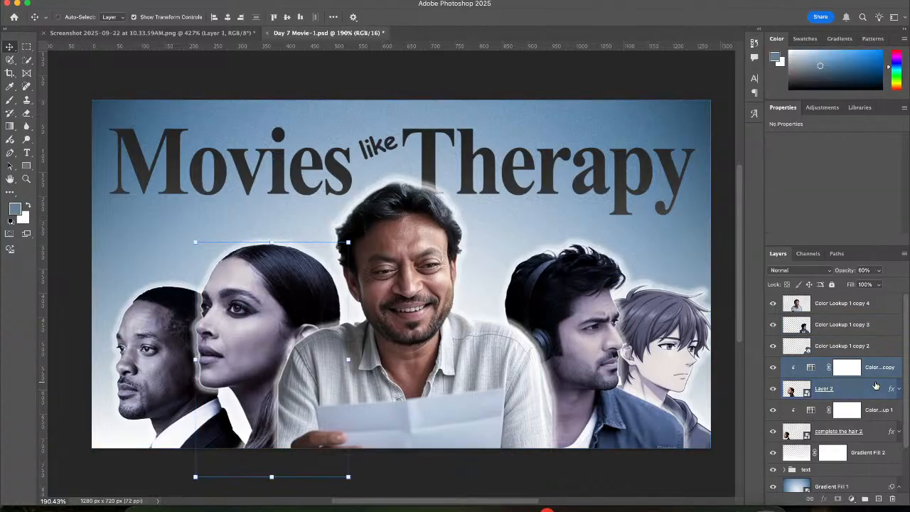
key(super+e)
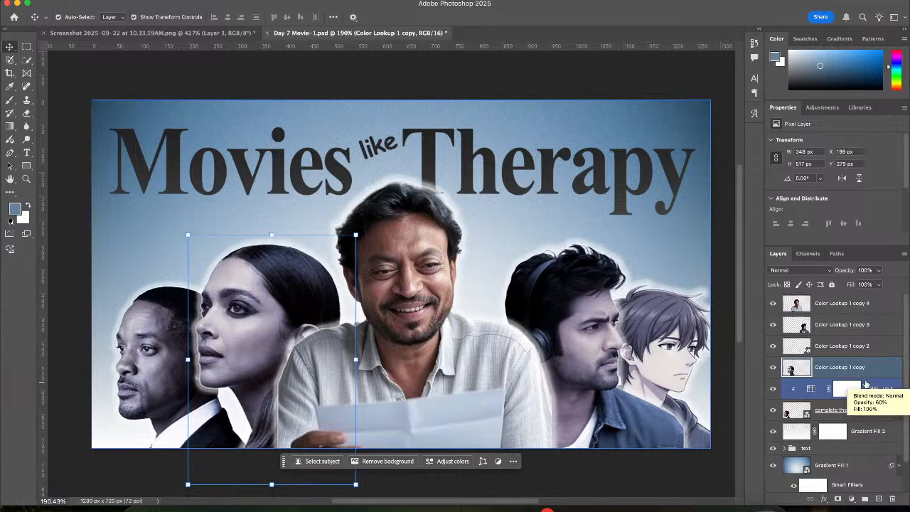
Merge the "complete the hair 2" layer with the Color Lookup adjustment clipped to it
click(866, 385)
shift+click(875, 410)
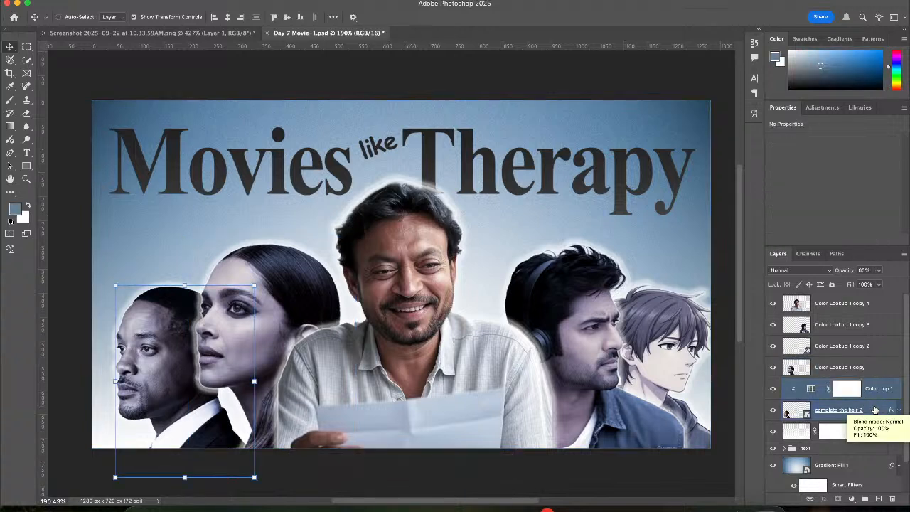
key(super+e)
shift+click(854, 367)
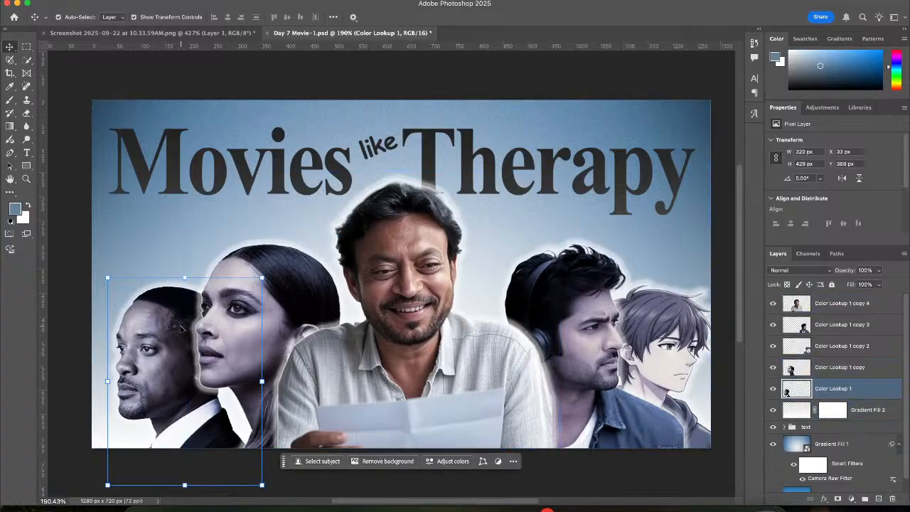
scroll(181, 324, up, 5)
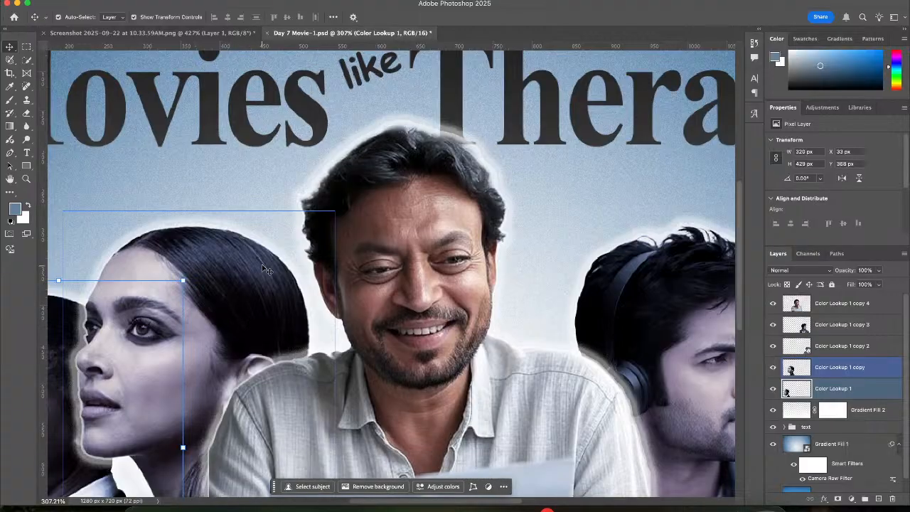
scroll(276, 265, down, 2)
scroll(276, 265, left, 2)
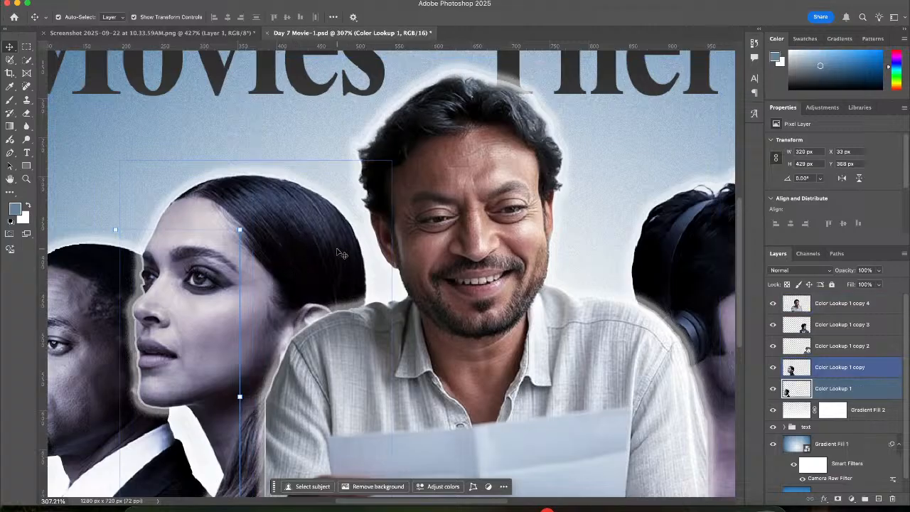
click(254, 229)
key(super+t)
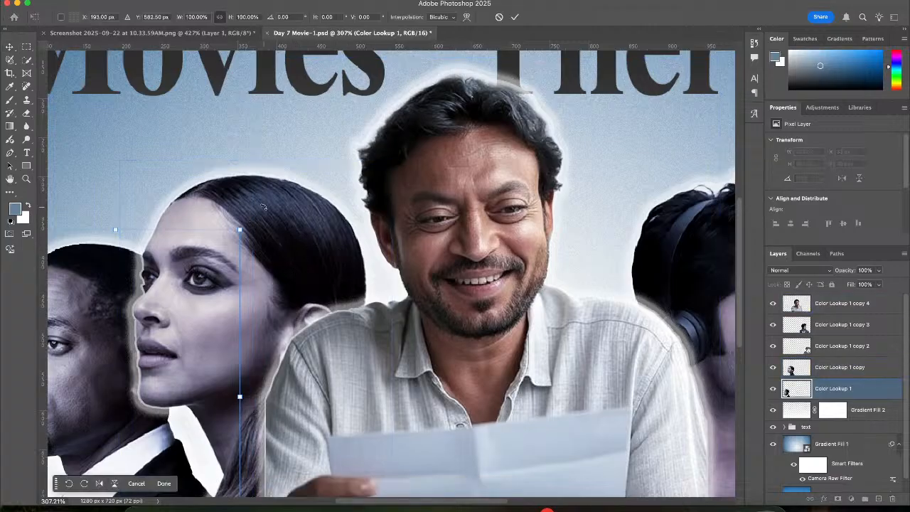
click(515, 16)
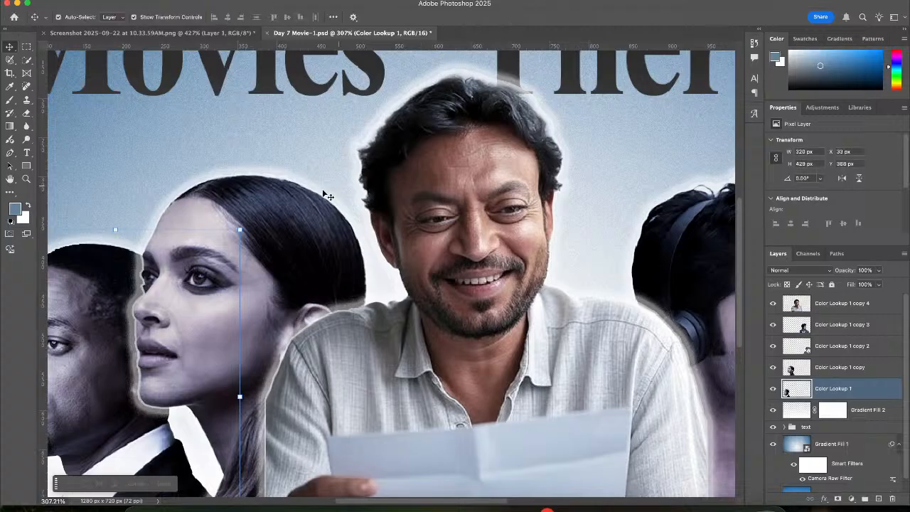
Add a new empty layer directly above the woman's merged layer
shift+click(285, 194)
shift+click(658, 332)
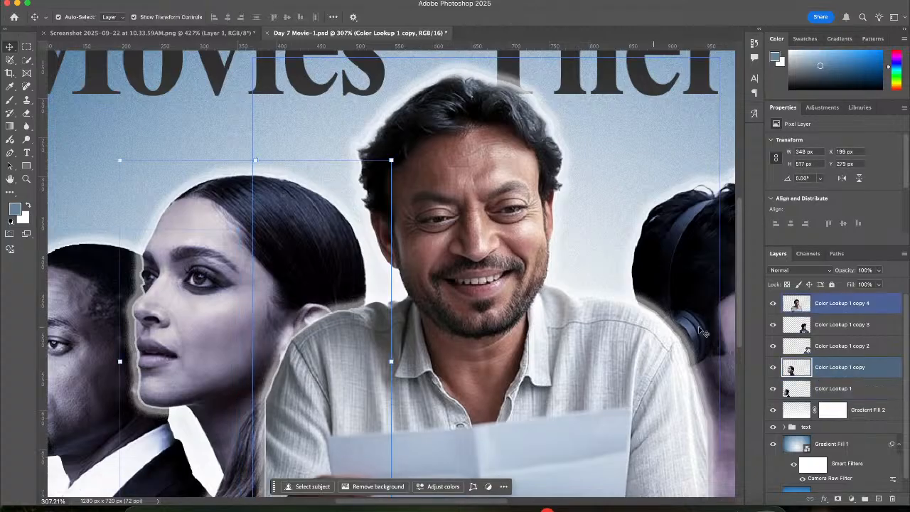
click(879, 499)
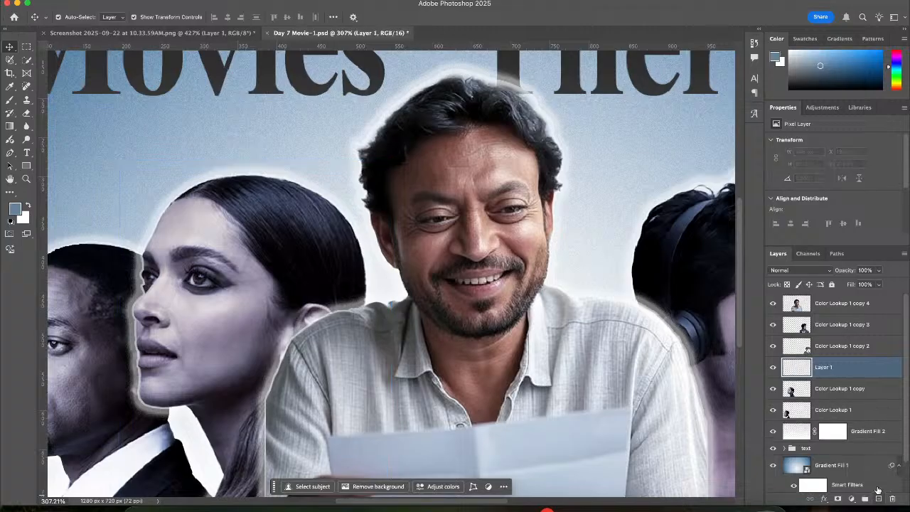
shift+click(453, 304)
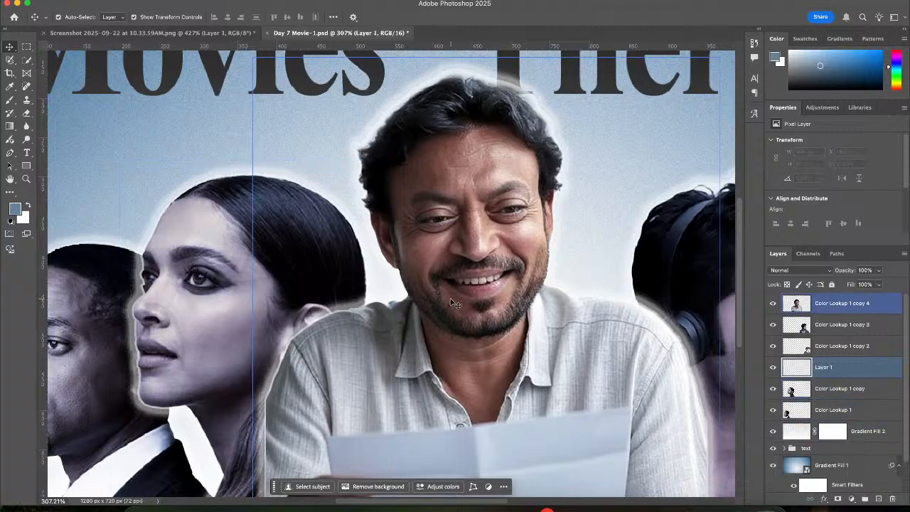
shift+click(351, 266)
key(b)
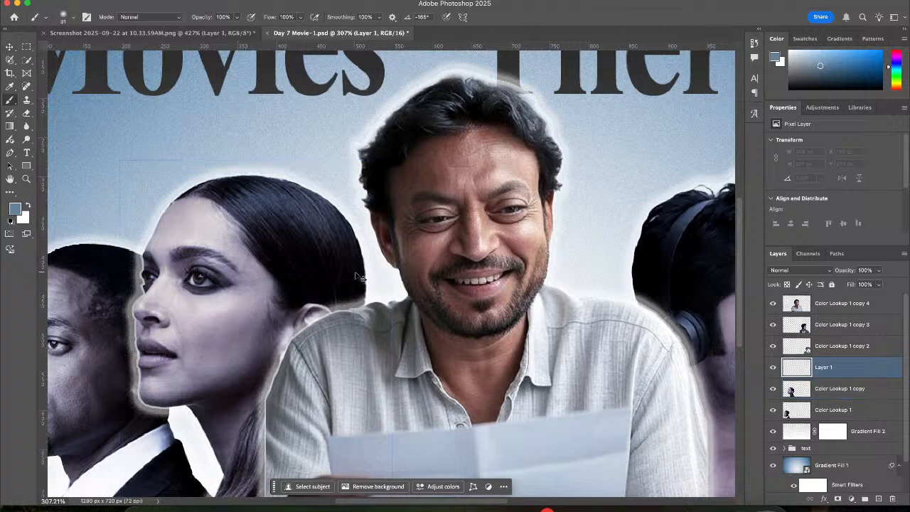
key(v)
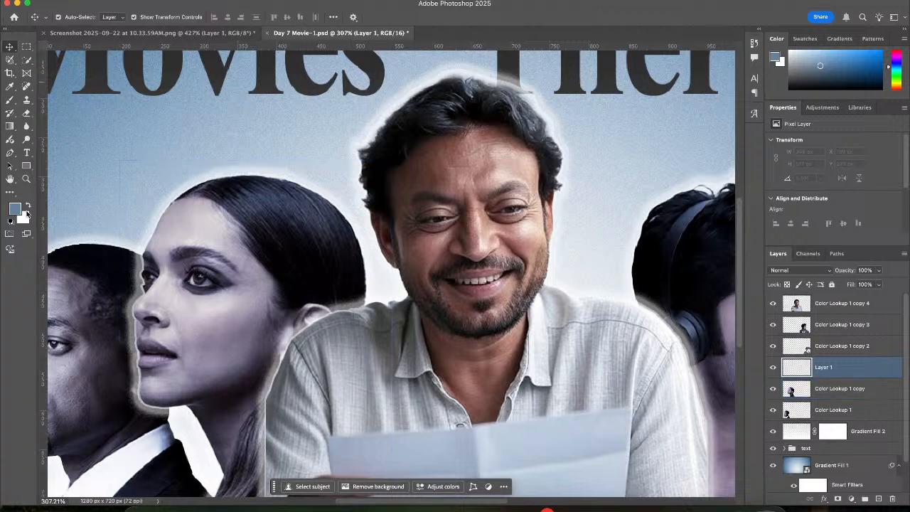
Paint a white glow between the woman and the central man on the new layer with a soft 111 px brush
click(28, 206)
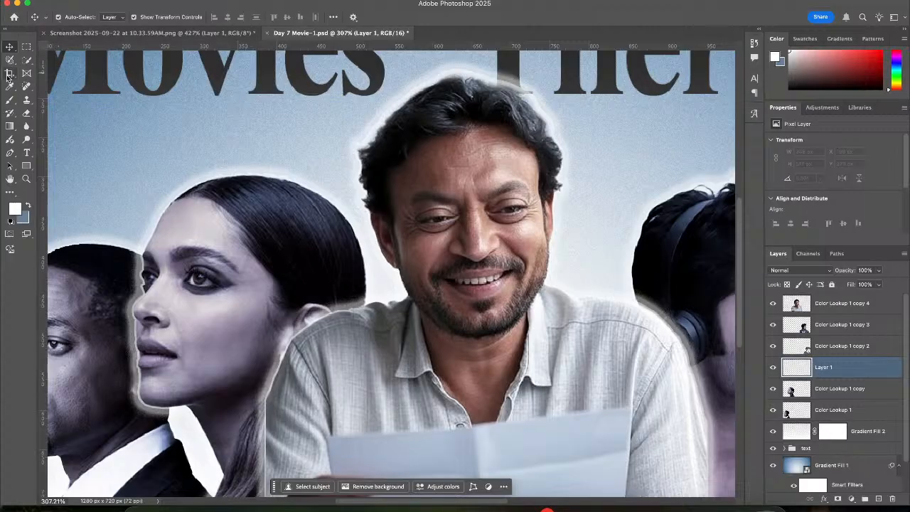
click(9, 101)
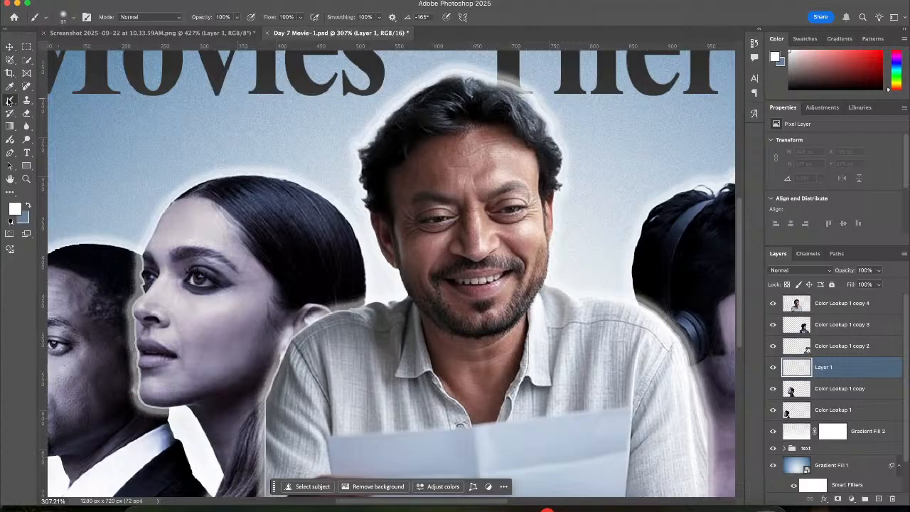
click(74, 19)
click(89, 52)
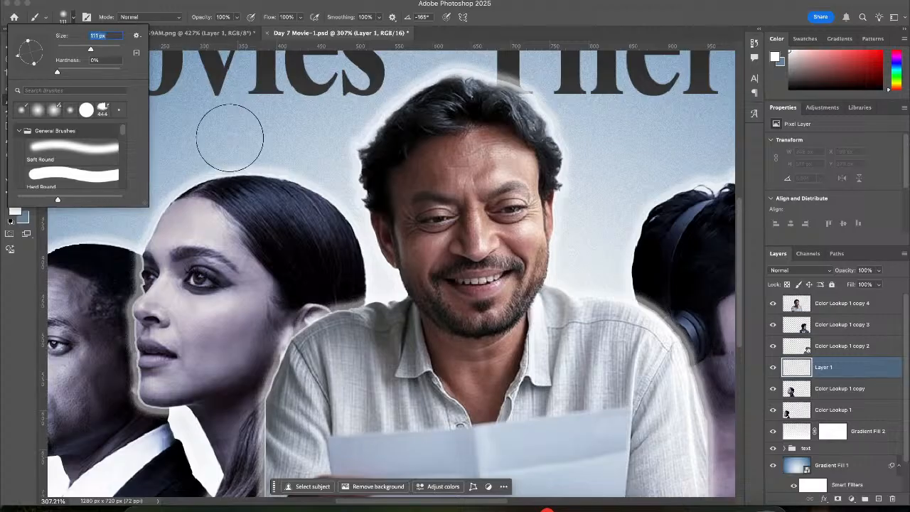
click(284, 165)
mouse_move(316, 217)
mouse_down()
mouse_move(327, 280)
mouse_move(349, 254)
mouse_move(321, 209)
mouse_move(298, 215)
mouse_move(292, 427)
mouse_move(280, 468)
mouse_move(246, 458)
mouse_move(248, 469)
mouse_move(306, 426)
mouse_up()
mouse_move(352, 235)
mouse_down()
mouse_move(371, 368)
mouse_move(361, 261)
mouse_move(336, 196)
mouse_move(350, 234)
mouse_up()
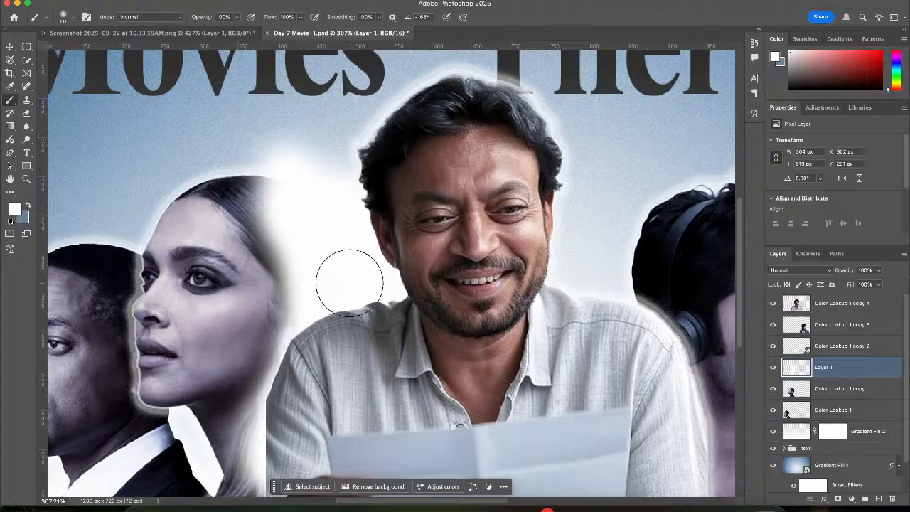
drag(325, 294, 316, 216)
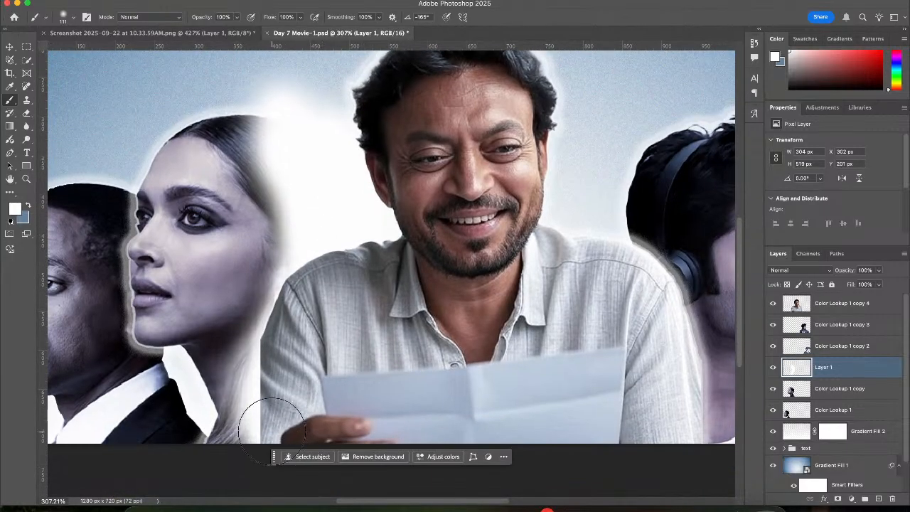
Try white dabs on the woman's cheek and undo them
click(252, 246)
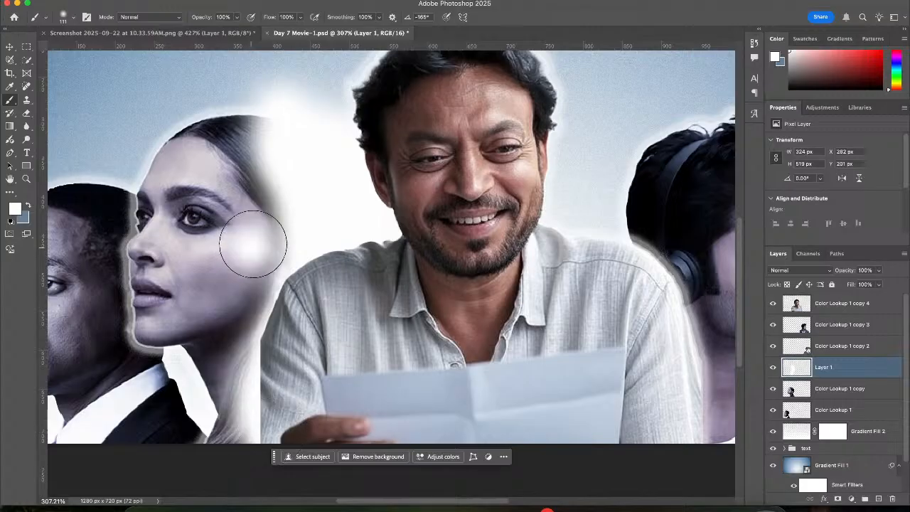
click(256, 214)
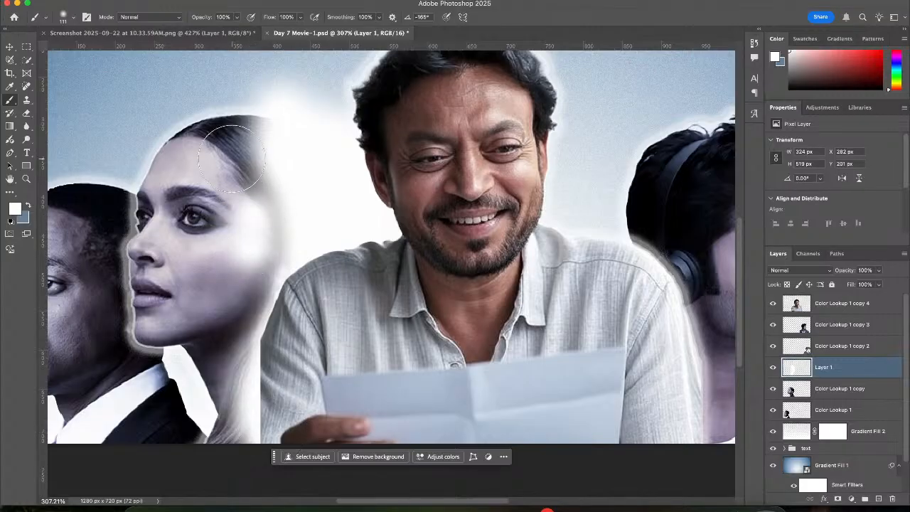
key(super+z)
key(super+z)
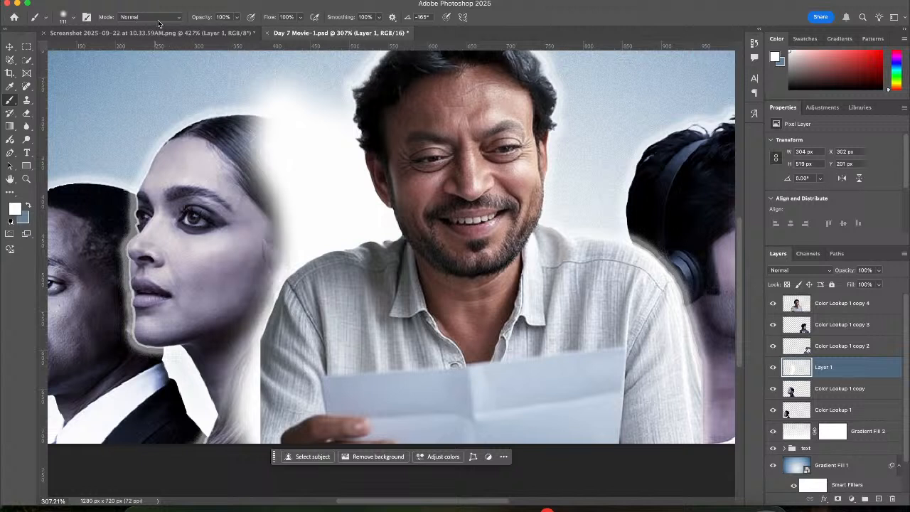
Set the brush opacity to 61% and paint white over the woman's hair and the side of her face
click(238, 20)
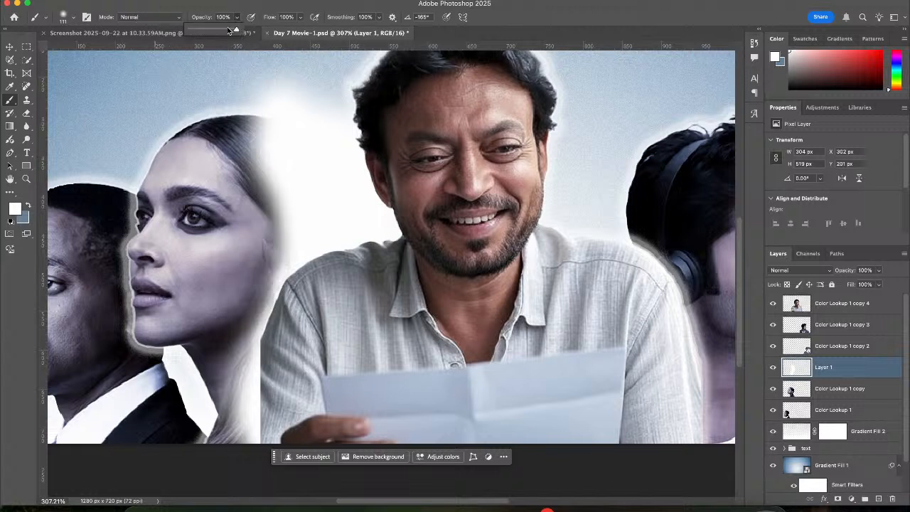
drag(225, 31, 216, 28)
mouse_move(260, 166)
mouse_down()
mouse_move(266, 261)
mouse_move(233, 259)
mouse_move(179, 277)
mouse_move(229, 295)
mouse_move(226, 313)
mouse_move(253, 354)
mouse_move(243, 361)
mouse_move(272, 302)
mouse_move(270, 233)
mouse_move(226, 200)
mouse_move(264, 234)
mouse_up()
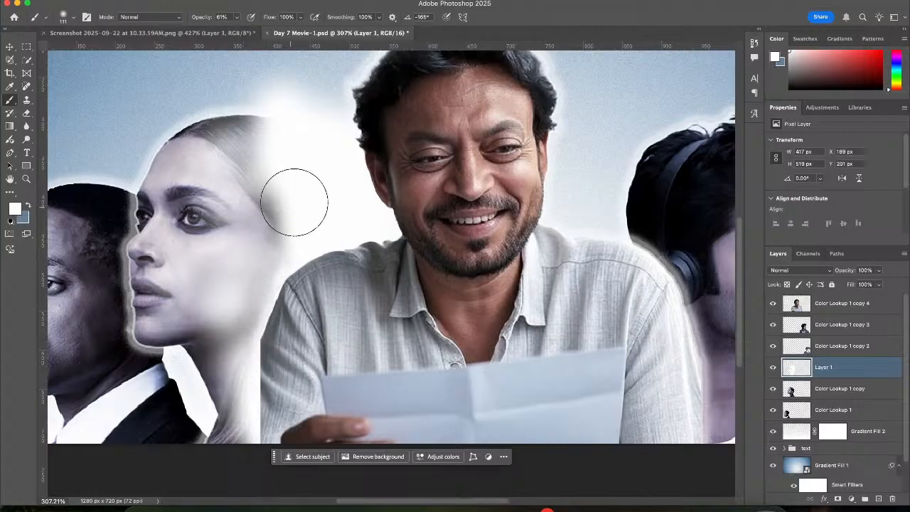
Paint black (#000000) soft shading along the front of the woman's face and forehead, where she meets the man behind her
click(17, 209)
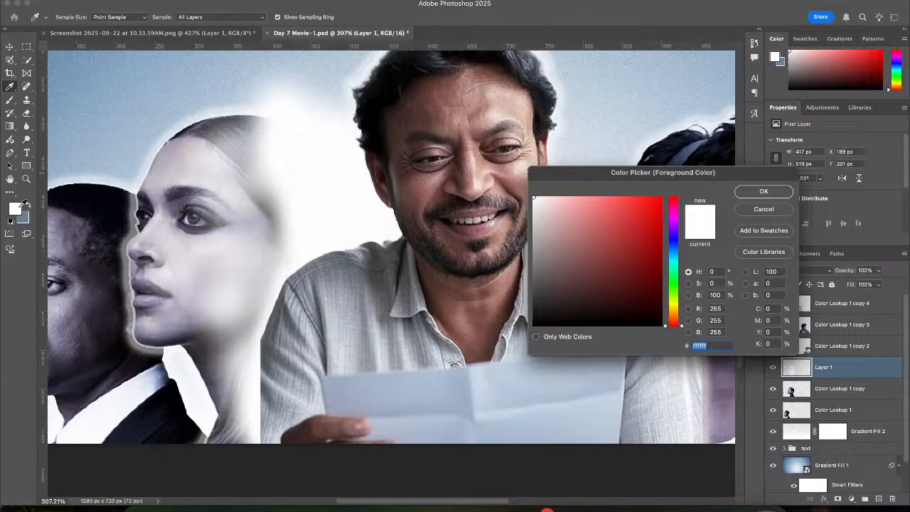
click(788, 198)
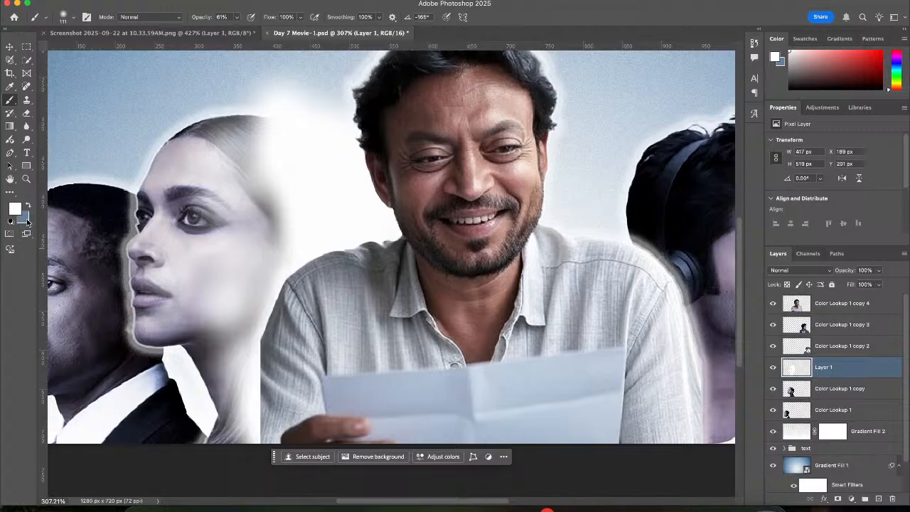
click(27, 223)
click(534, 325)
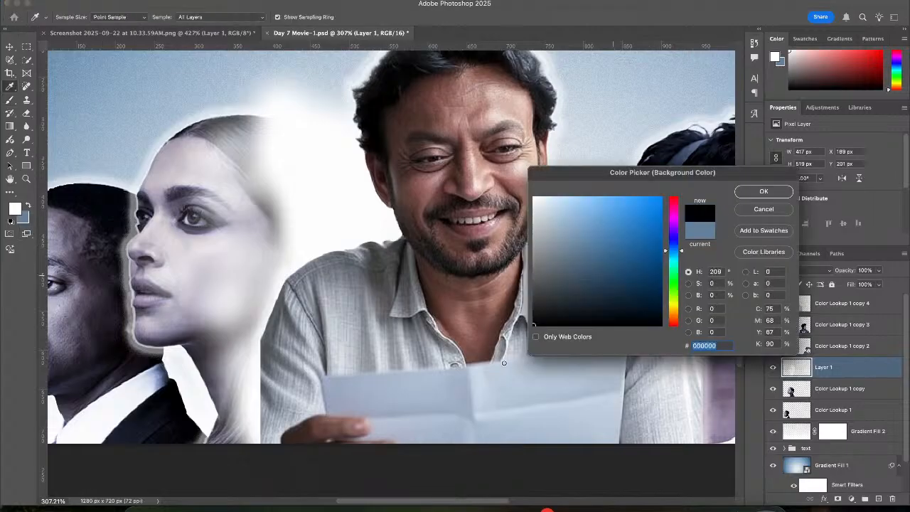
click(763, 192)
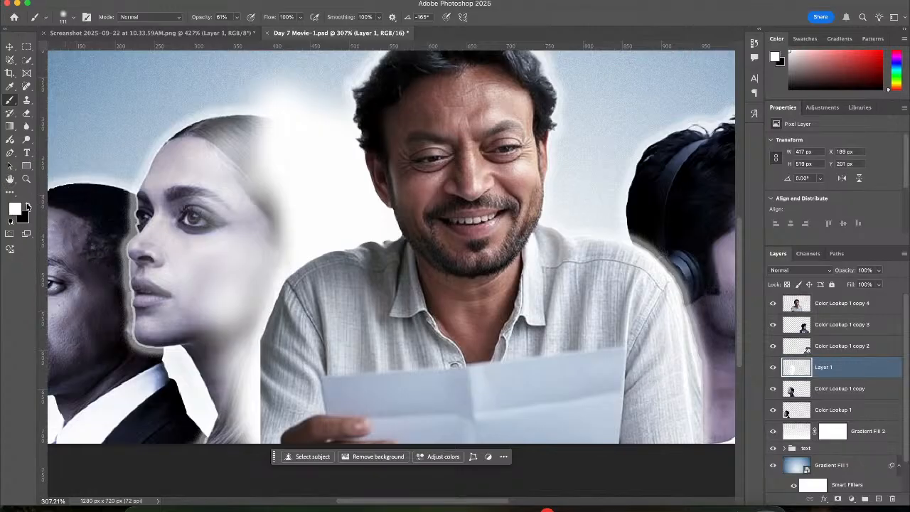
click(27, 206)
mouse_move(132, 195)
mouse_down()
mouse_move(111, 254)
mouse_move(121, 325)
mouse_up()
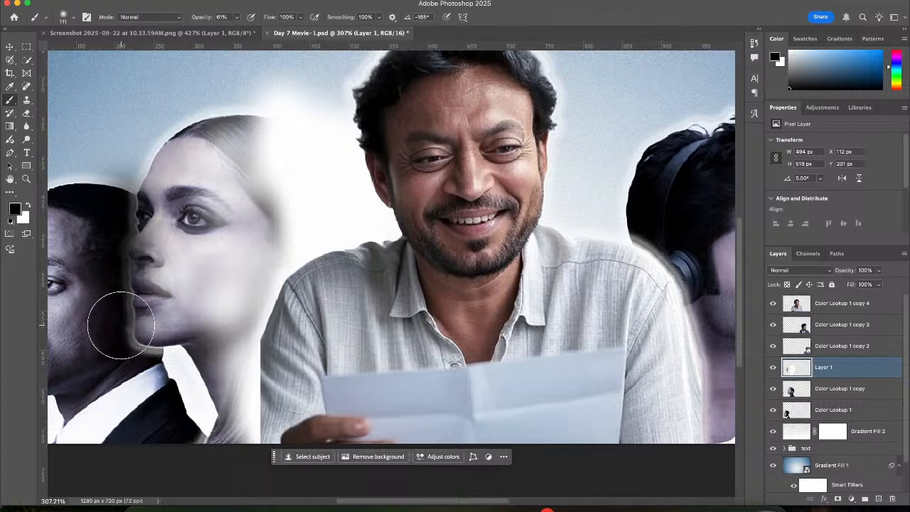
mouse_move(122, 199)
mouse_down()
mouse_move(163, 142)
mouse_move(152, 153)
mouse_move(146, 132)
mouse_move(142, 142)
mouse_up()
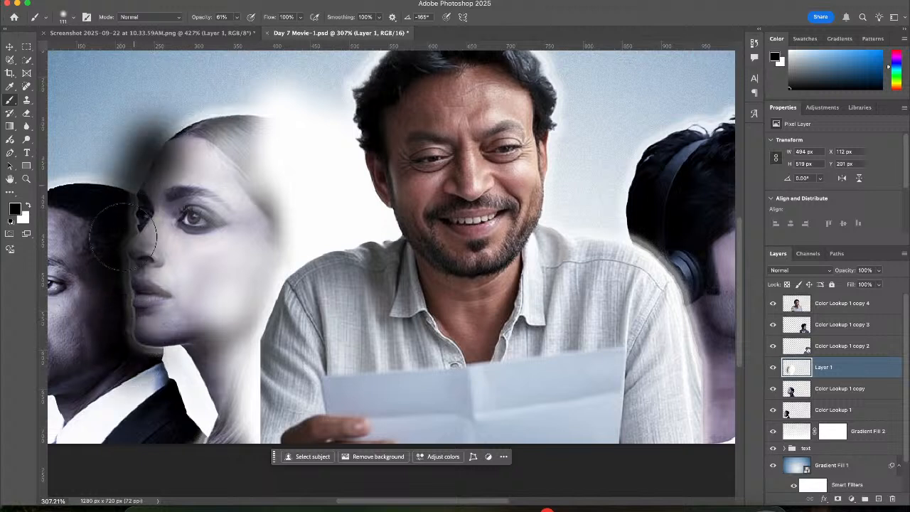
drag(122, 235, 125, 345)
key(v)
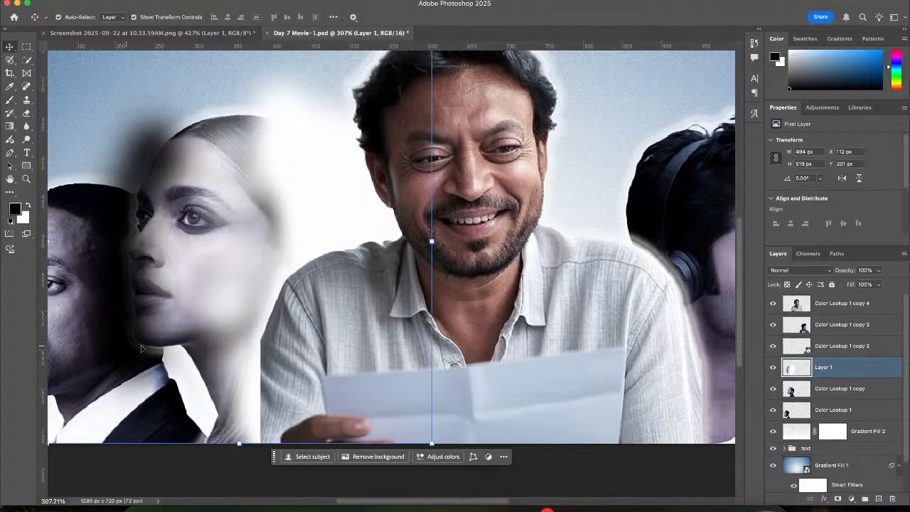
Compare the composition with and without the painted Layer 1 and with and without the Gradient Fill 2 layer
shift+click(825, 388)
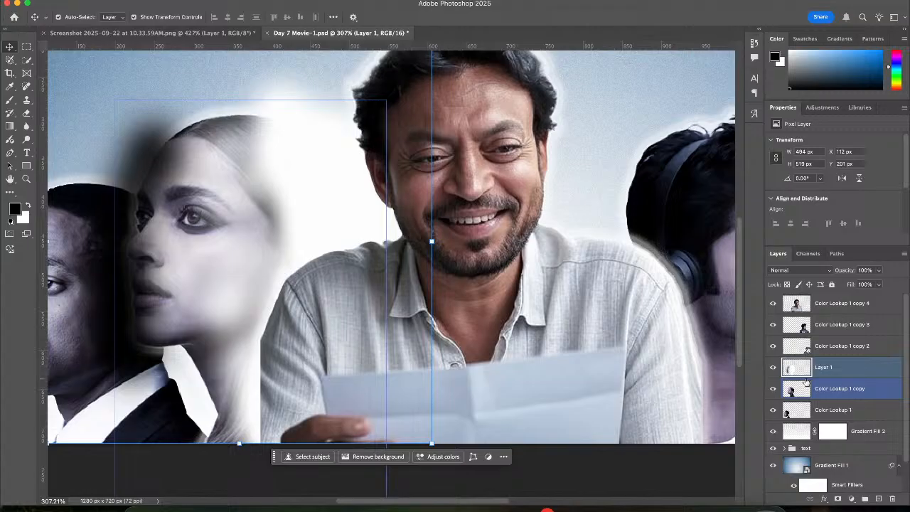
click(805, 368)
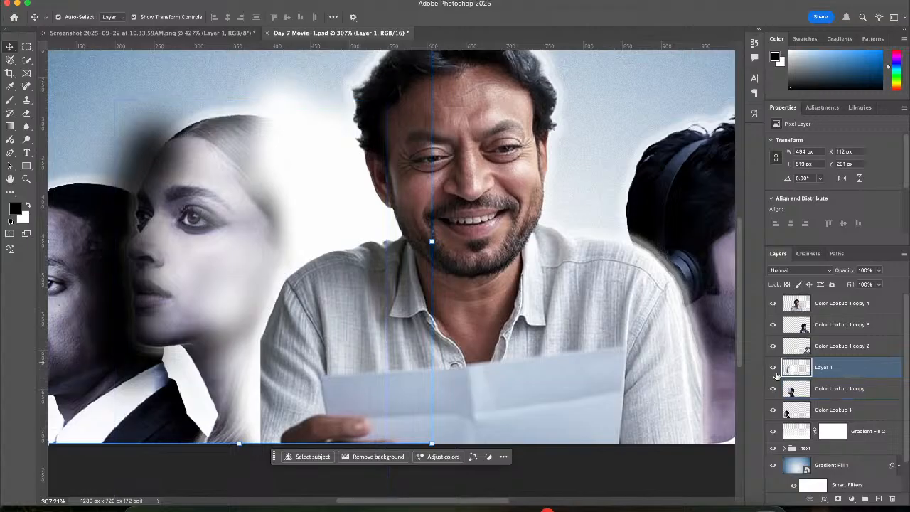
click(775, 368)
click(775, 367)
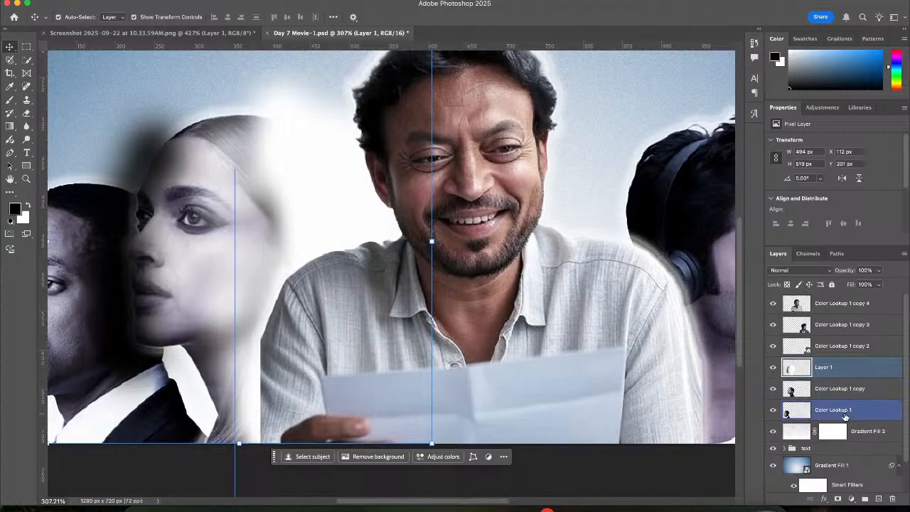
scroll(845, 418, down, 3)
scroll(845, 417, up, 1)
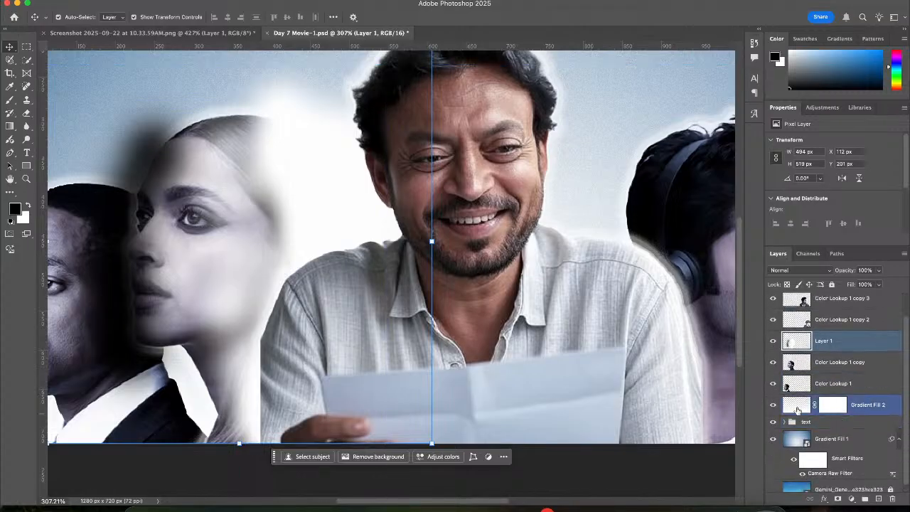
click(774, 406)
click(774, 406)
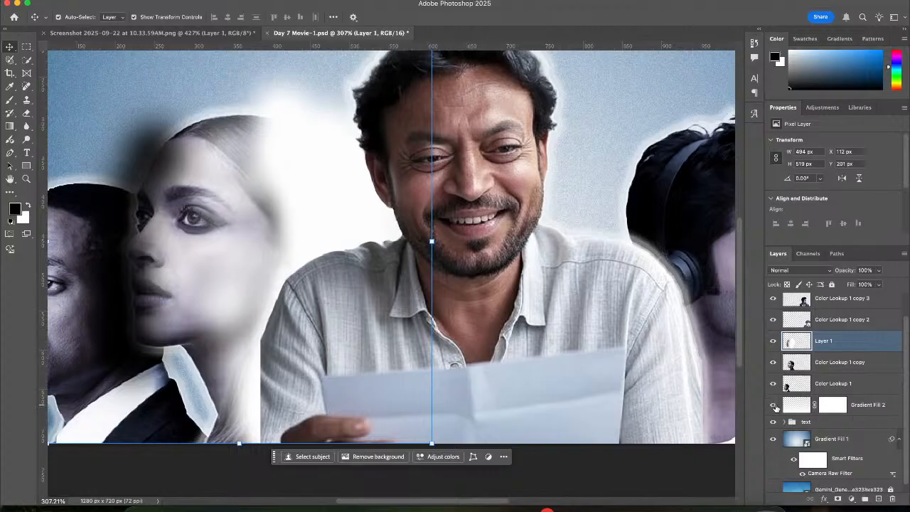
scroll(836, 362, up, 3)
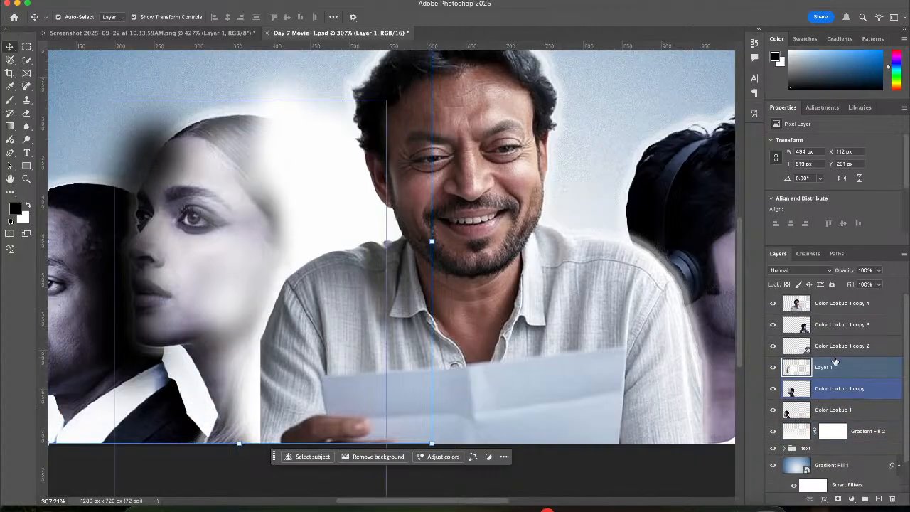
scroll(836, 362, down, 4)
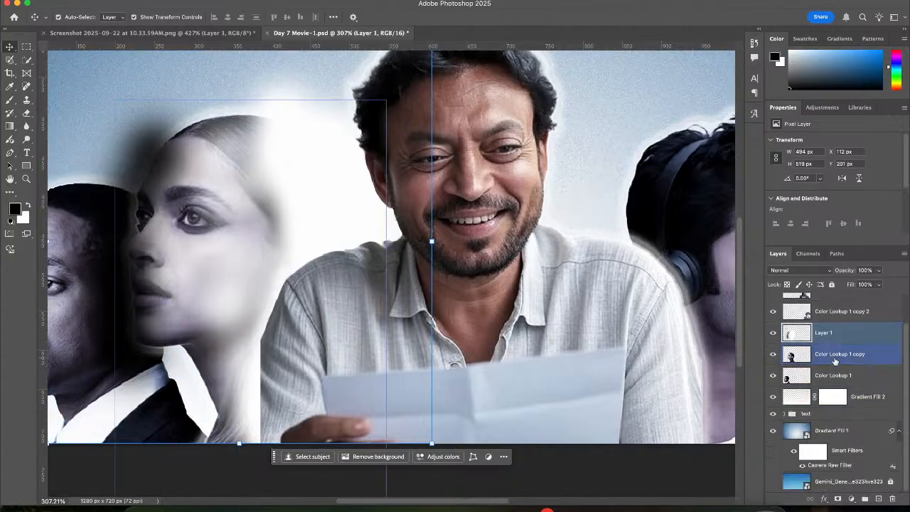
scroll(828, 373, up, 4)
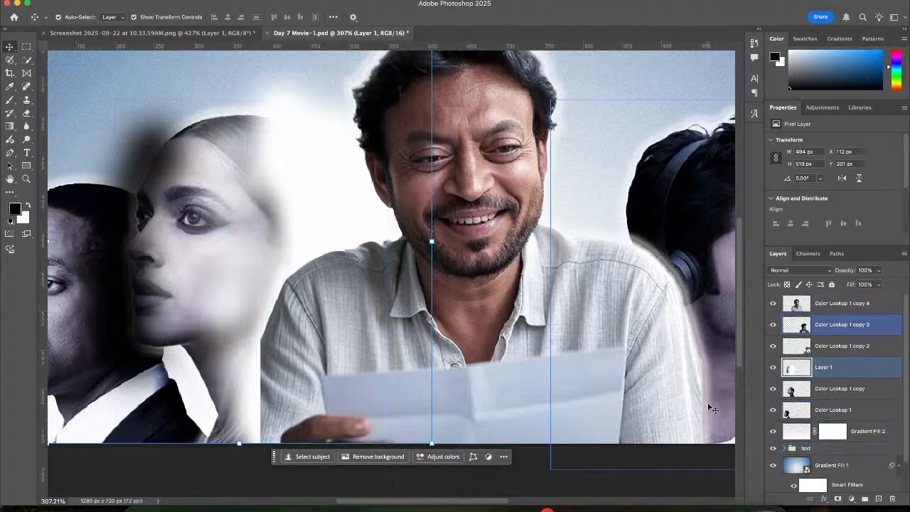
key(super+comma)
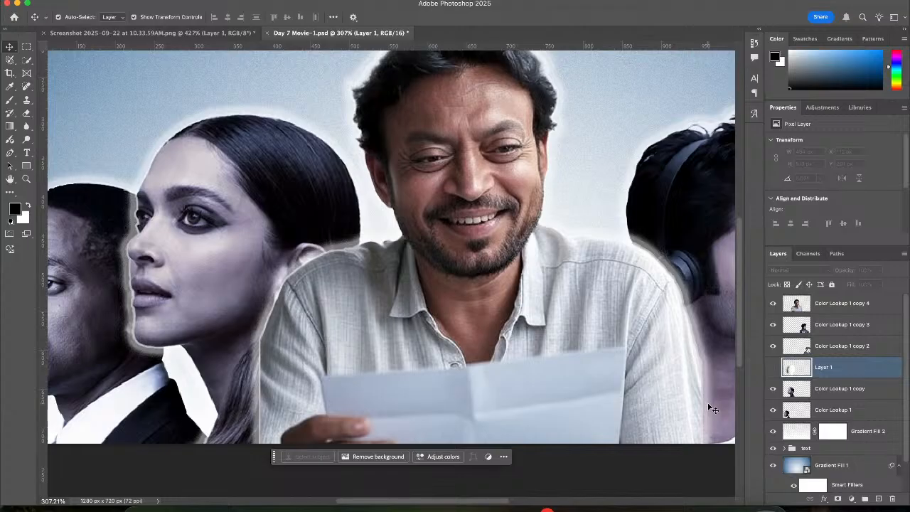
key(super+comma)
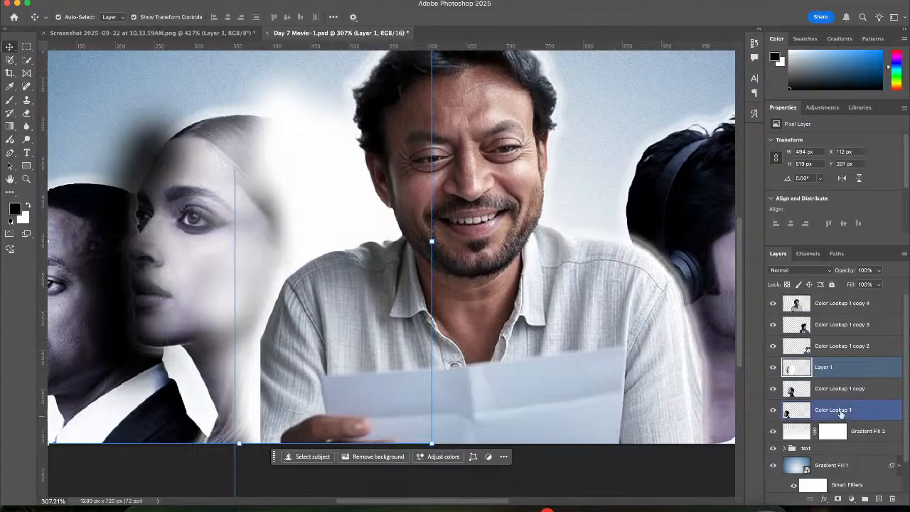
click(773, 431)
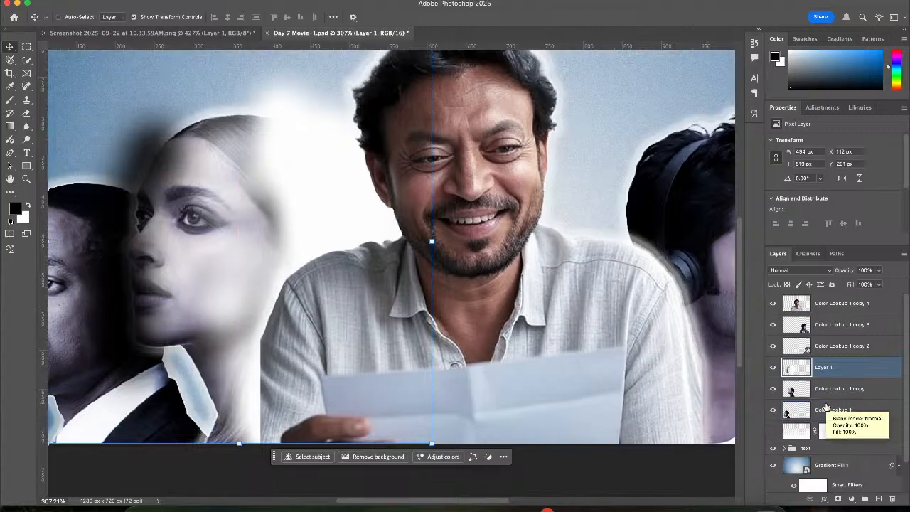
key(super+z)
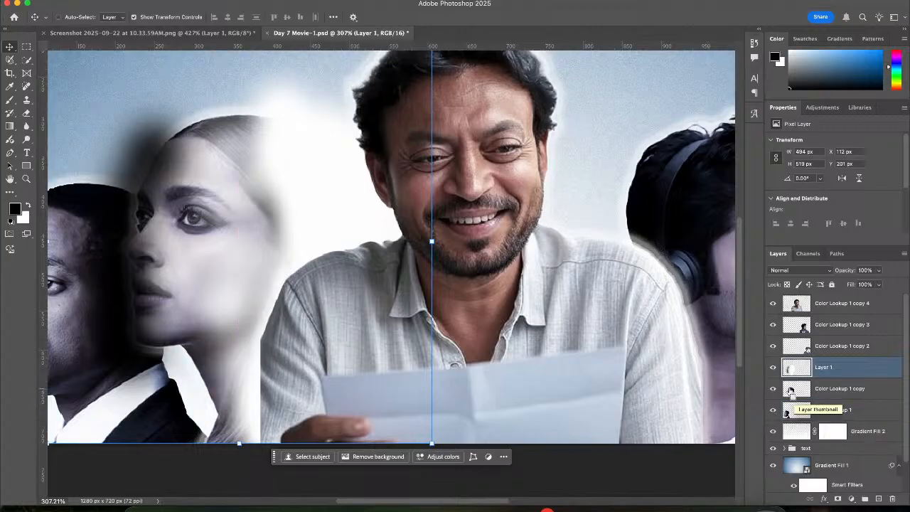
click(773, 367)
click(773, 368)
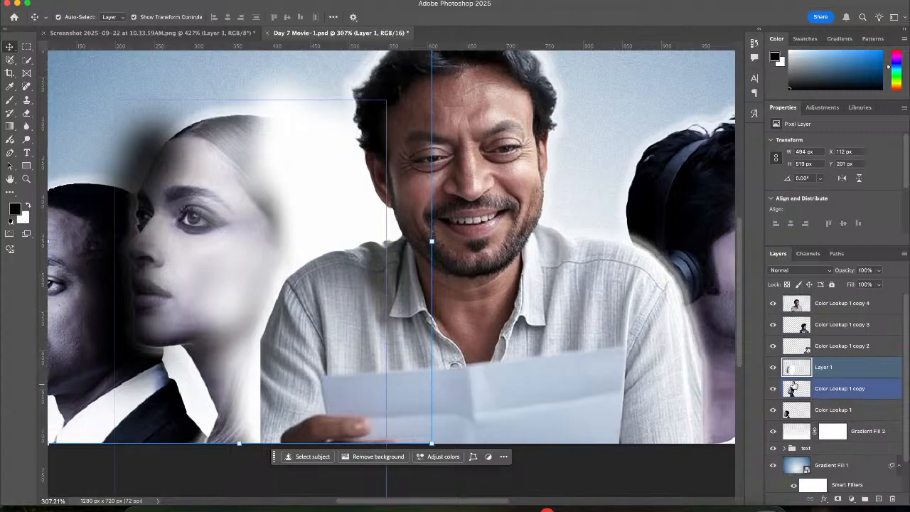
Clip Layer 1 to the woman's layer, Color Lookup 1 copy, and set its blending mode to Screen after previewing other modes
alt+click(794, 378)
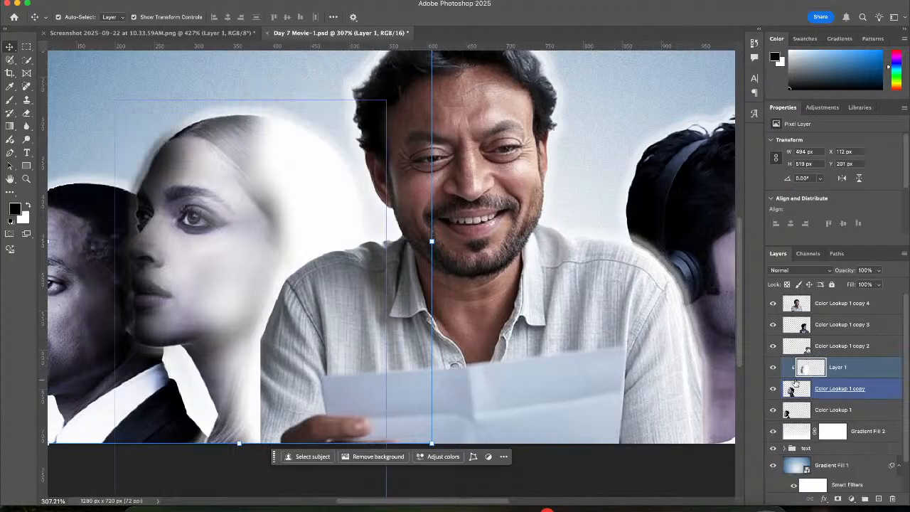
click(776, 270)
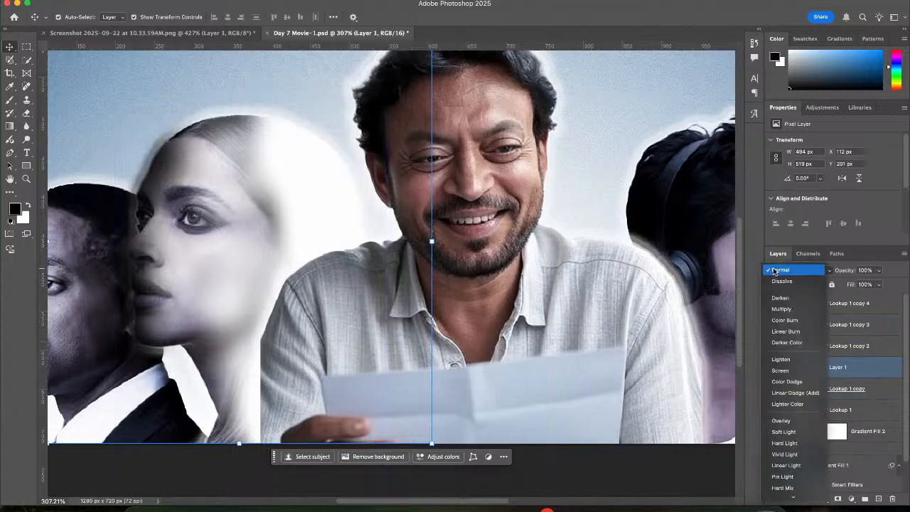
key(Down)
key(Down)
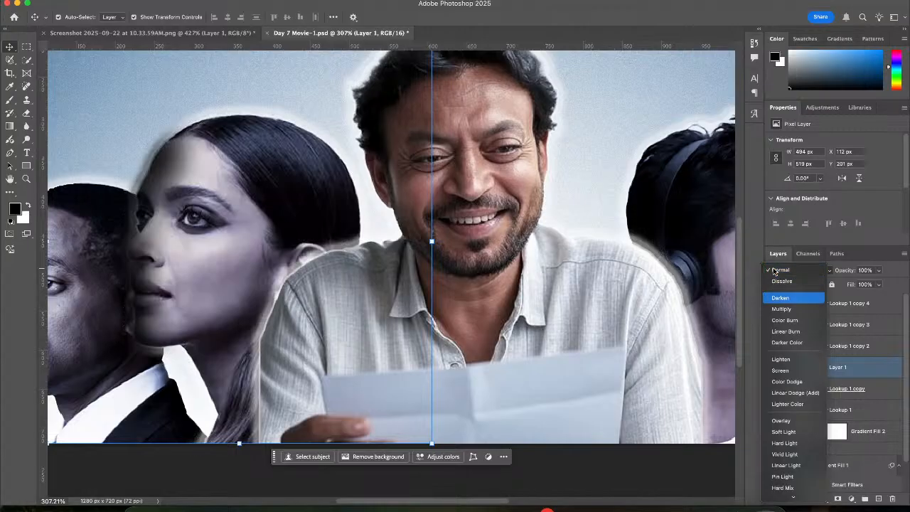
key(Down)
key(Down)
key(Down)
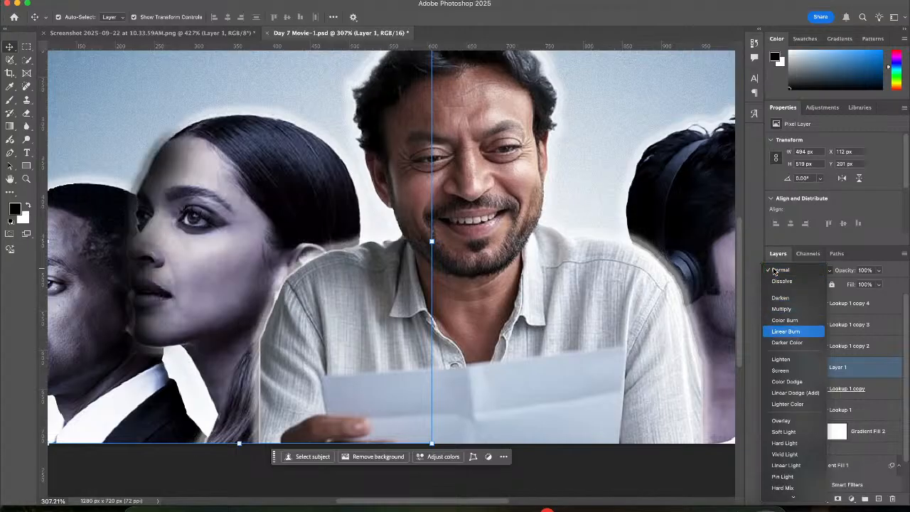
key(Down)
key(Down)
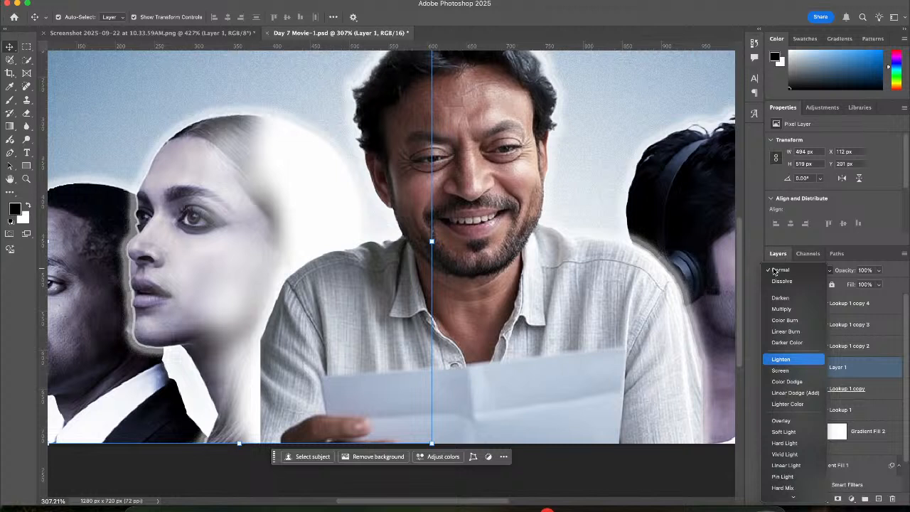
key(Down)
key(Down)
key(Down)
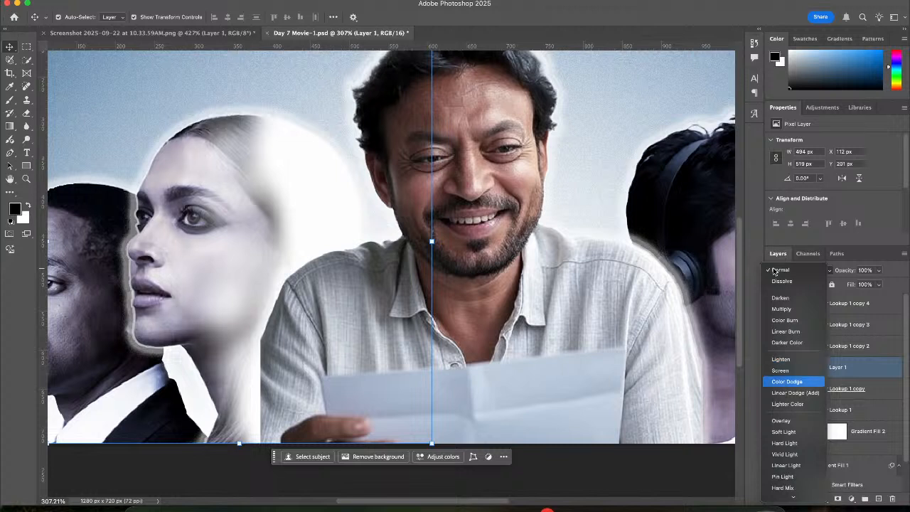
key(Down)
key(Down)
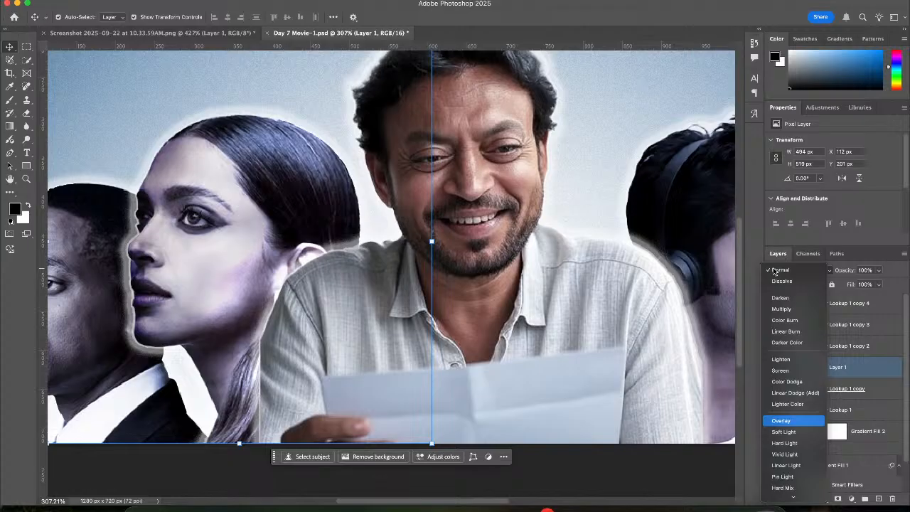
key(Down)
key(Down)
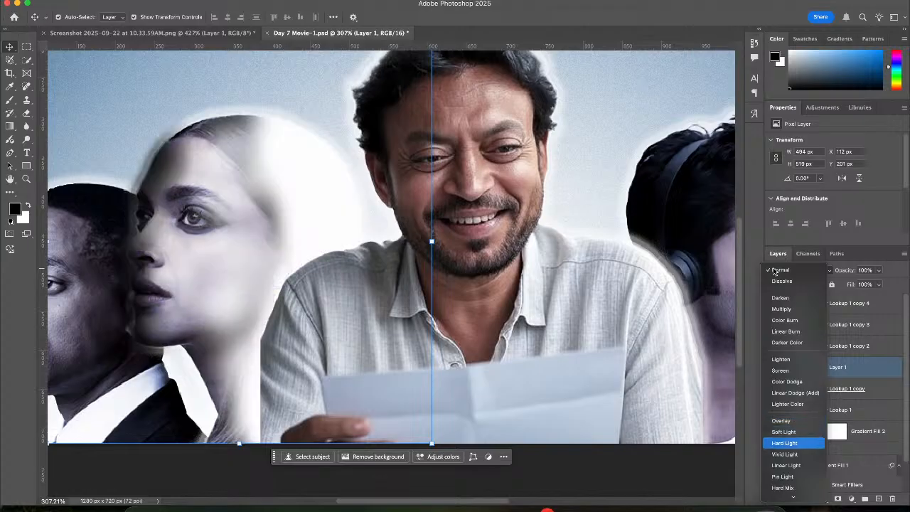
key(Down)
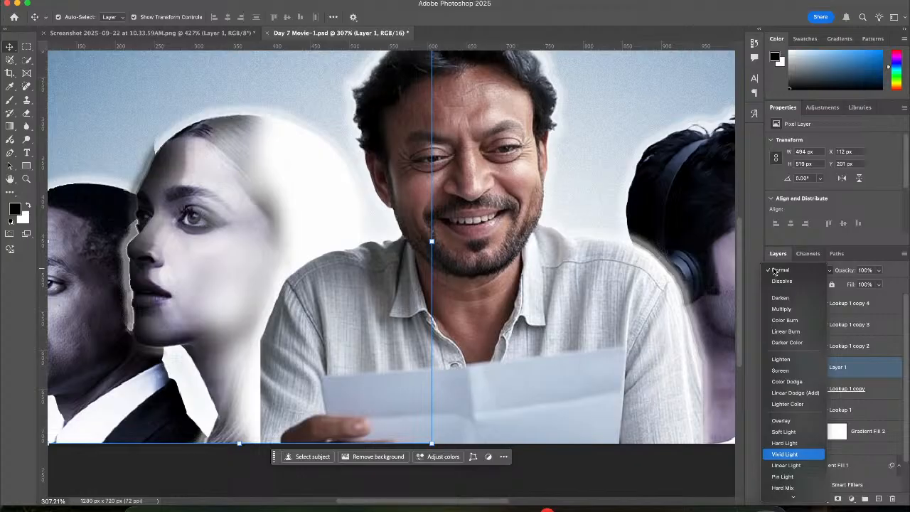
key(Down)
key(Up)
key(Up)
key(Up)
key(Up)
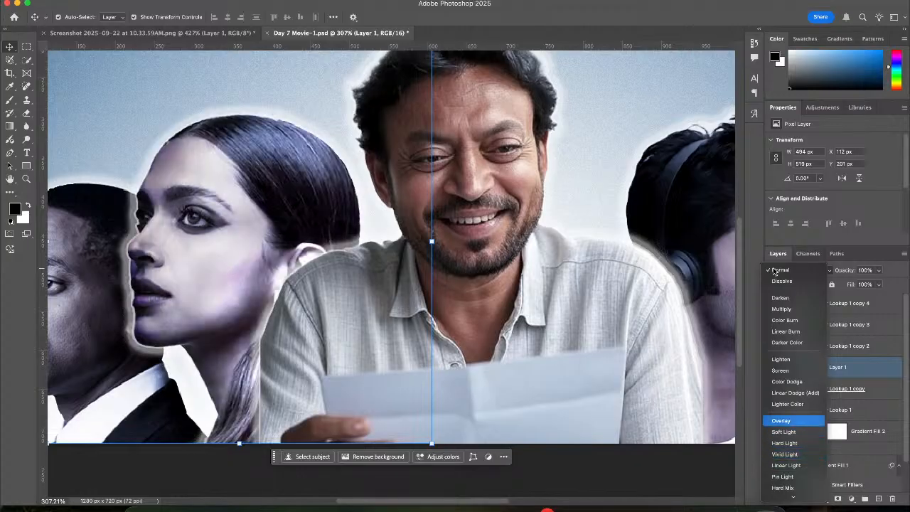
key(Up)
key(Up)
key(Up)
key(Up)
key(Up)
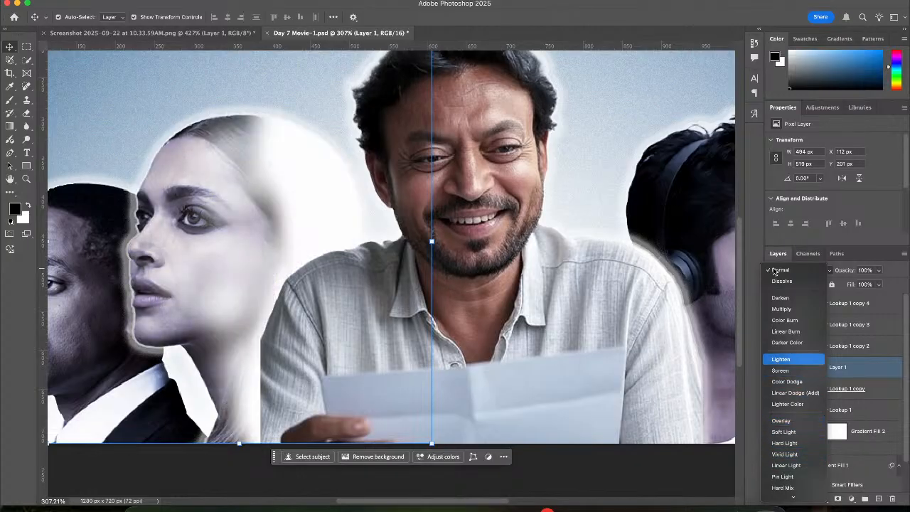
key(Down)
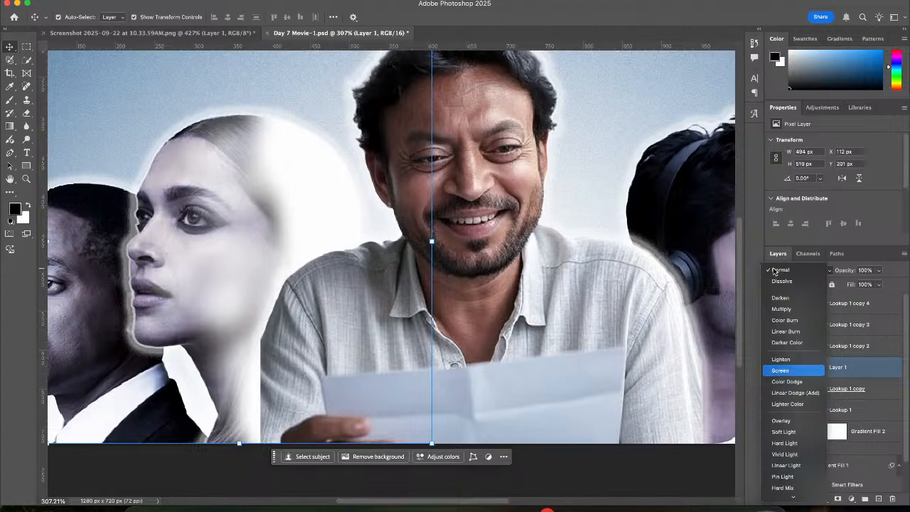
key(Return)
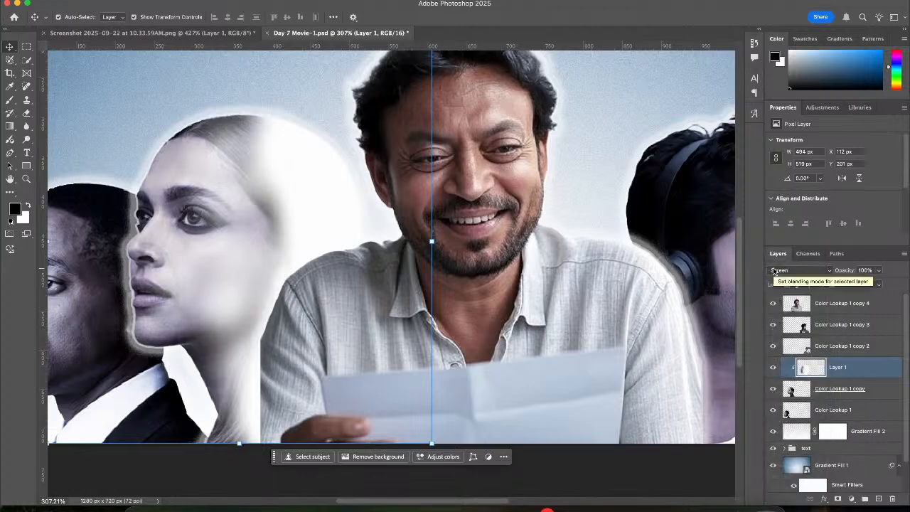
Reduce the opacity of the clipped Layer 1 to 60%
click(864, 269)
text(0)
key(Return)
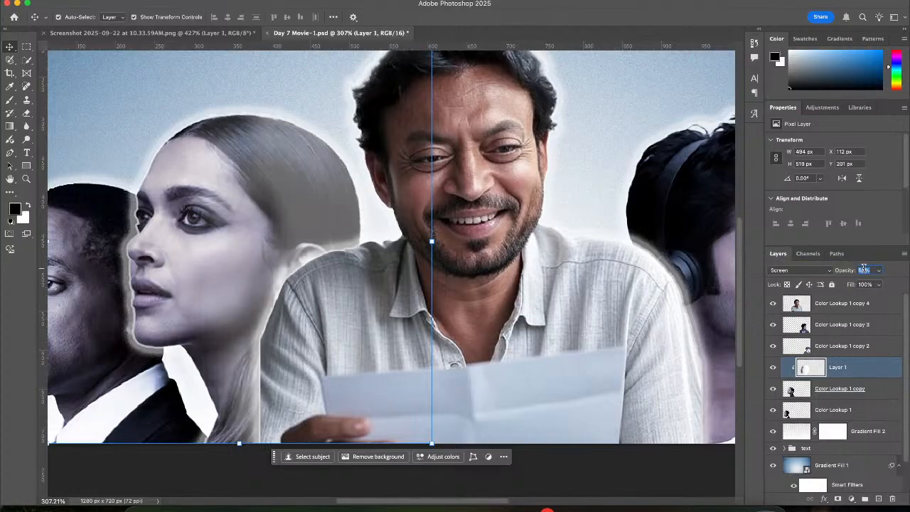
key(shift+Up)
key(shift+Up)
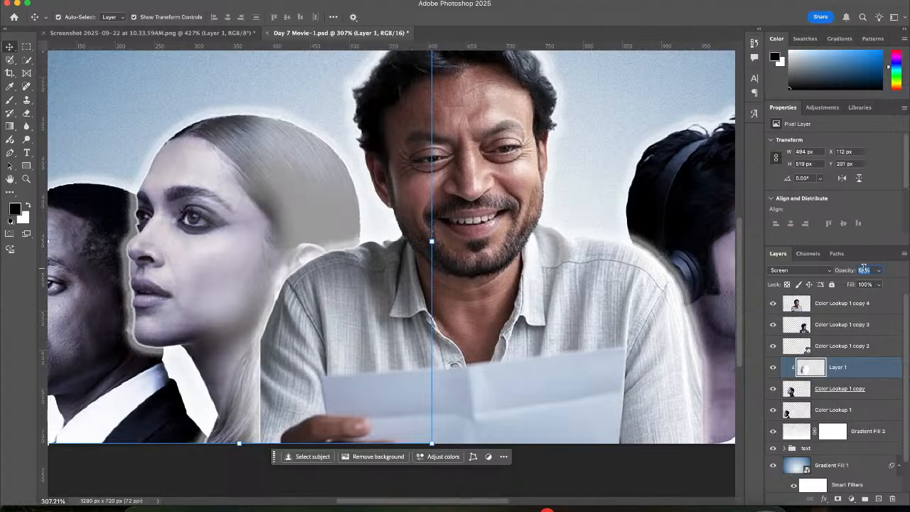
key(shift+Up)
key(shift+Down)
key(shift+Down)
key(shift+Up)
double_click(884, 366)
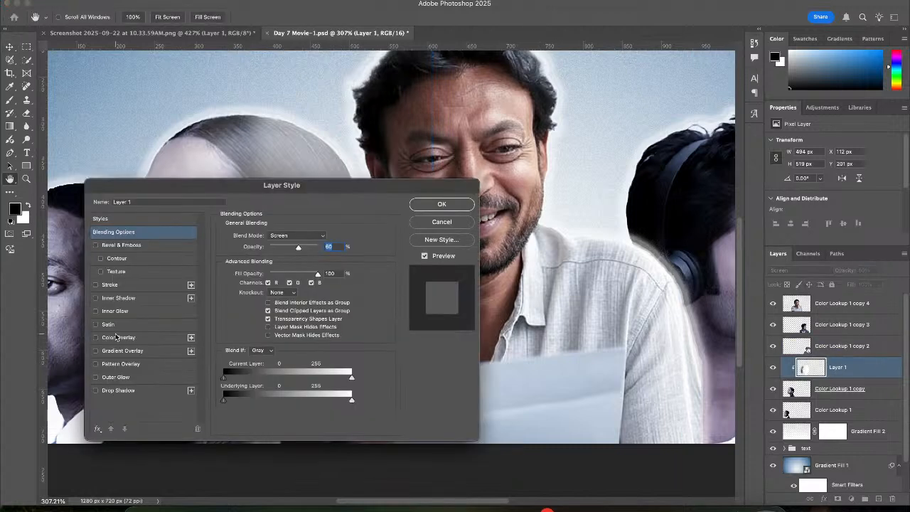
click(116, 338)
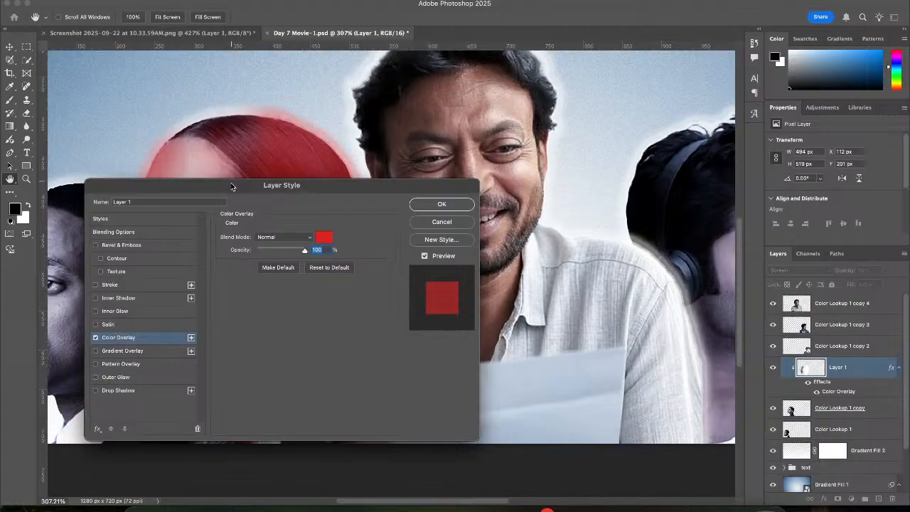
drag(229, 184, 445, 258)
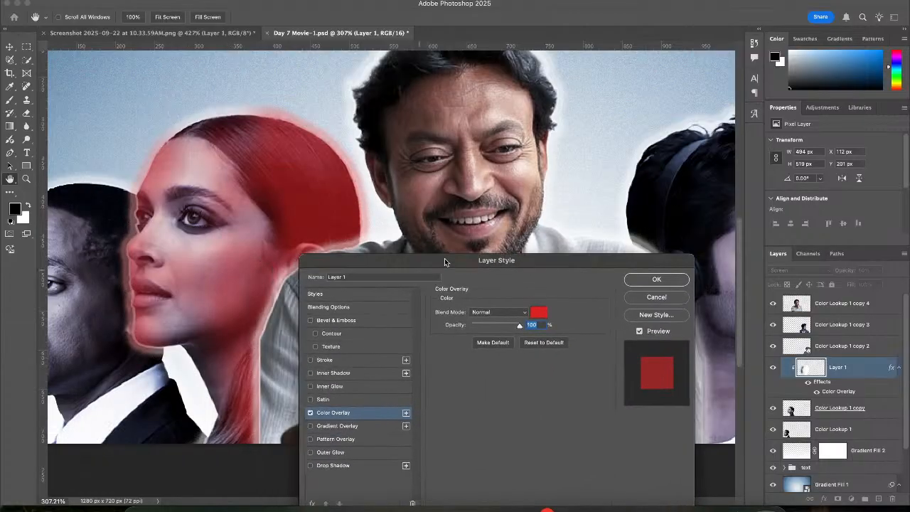
click(540, 314)
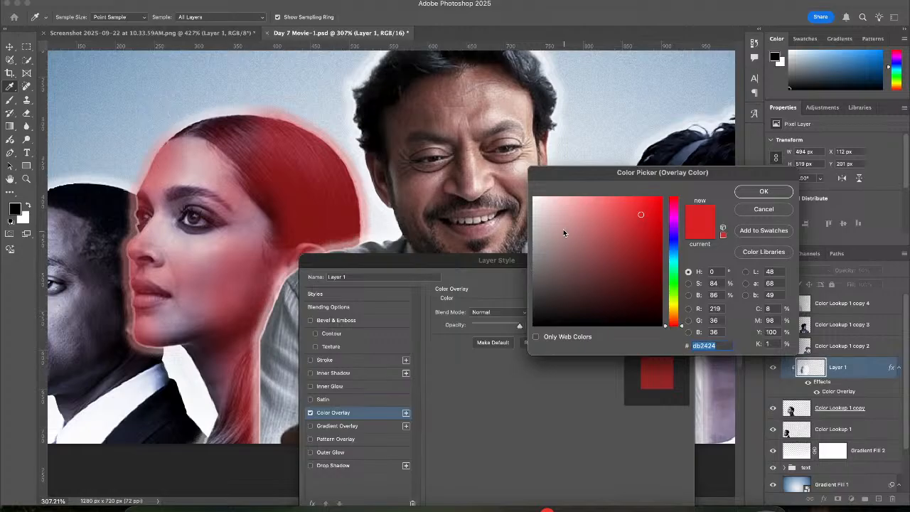
click(118, 63)
mouse_move(576, 213)
mouse_down()
mouse_move(573, 194)
mouse_move(562, 189)
mouse_up()
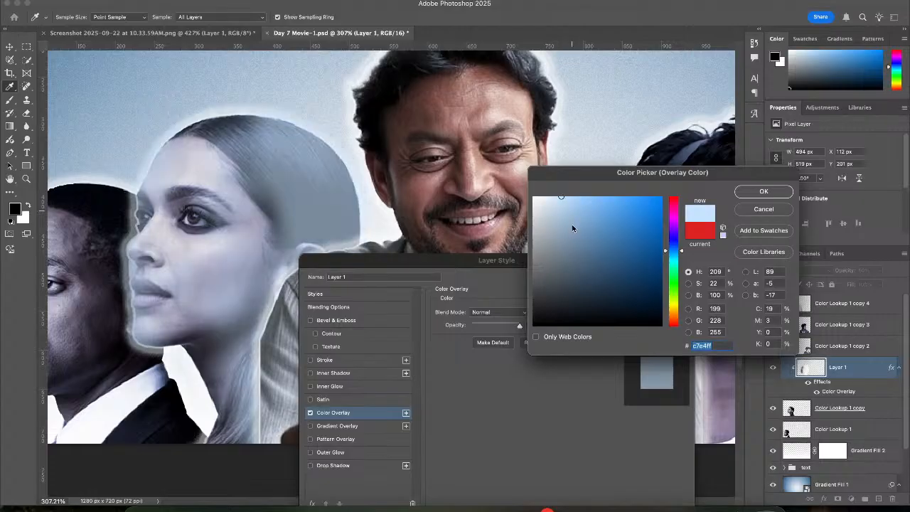
drag(573, 225, 604, 271)
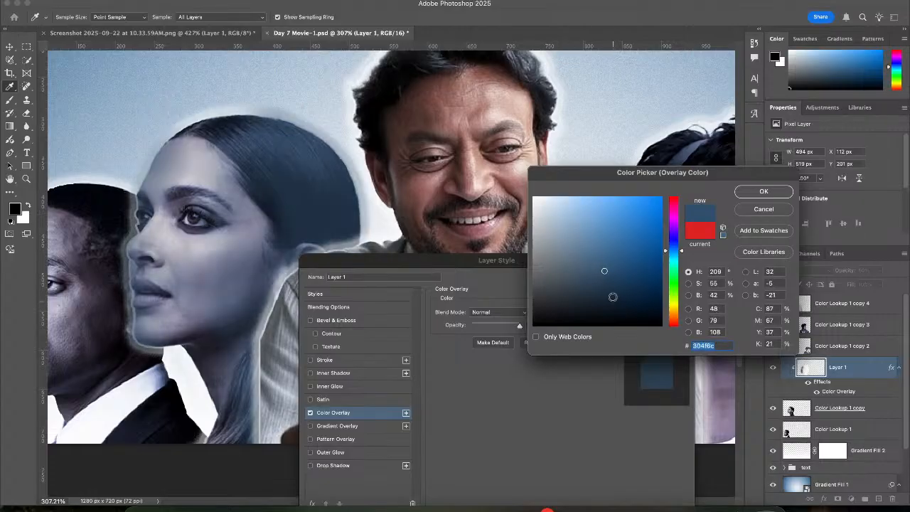
click(596, 234)
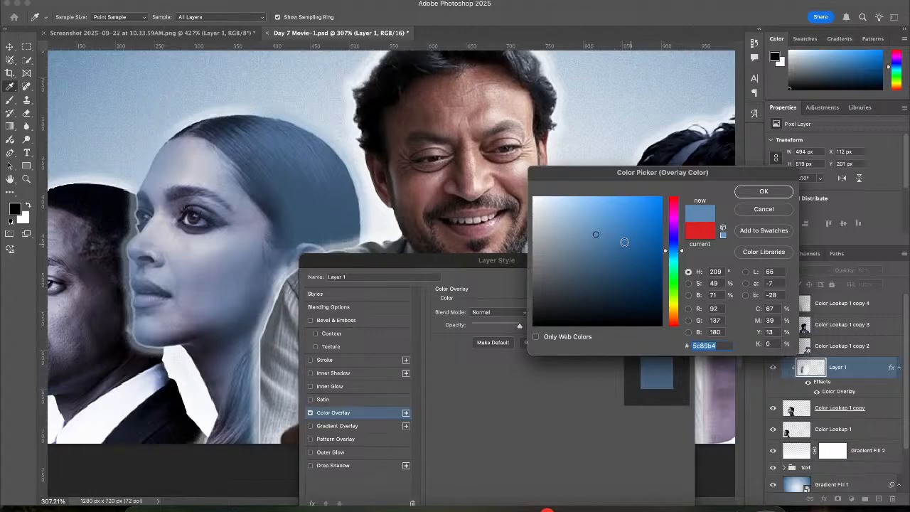
click(617, 234)
drag(574, 228, 539, 153)
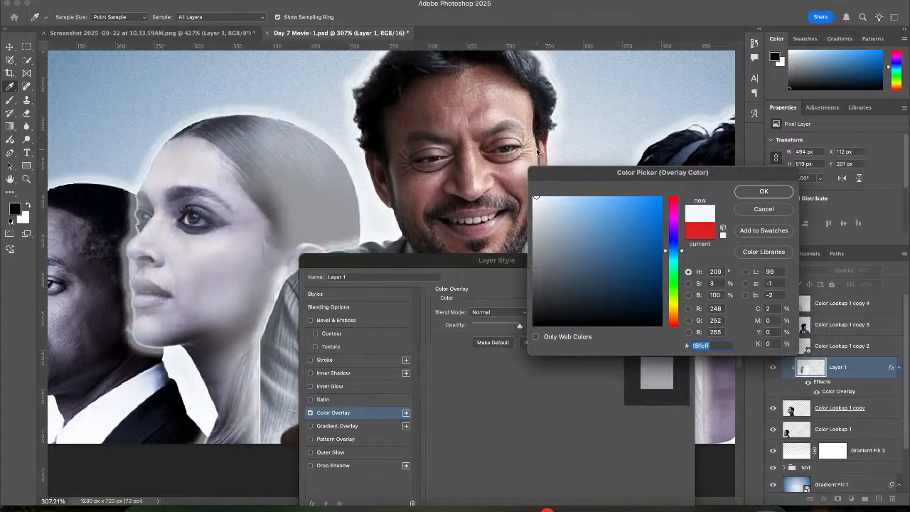
click(758, 214)
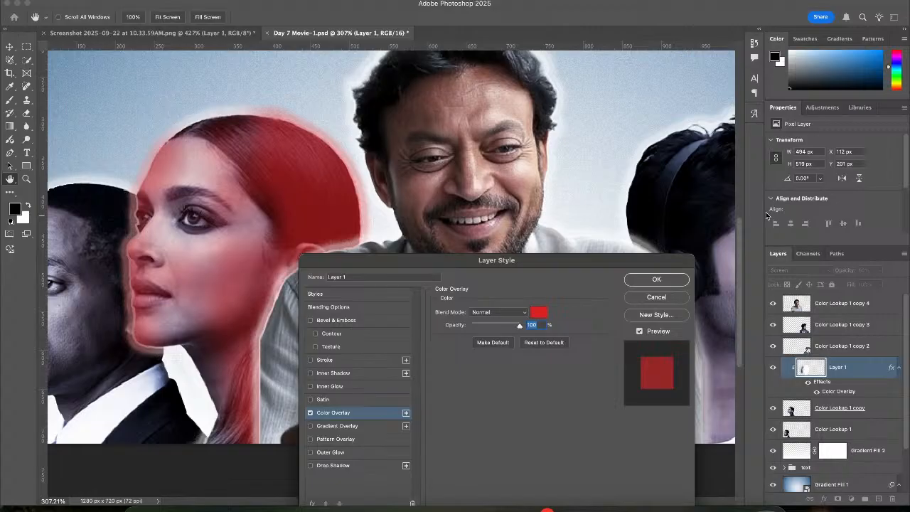
click(658, 298)
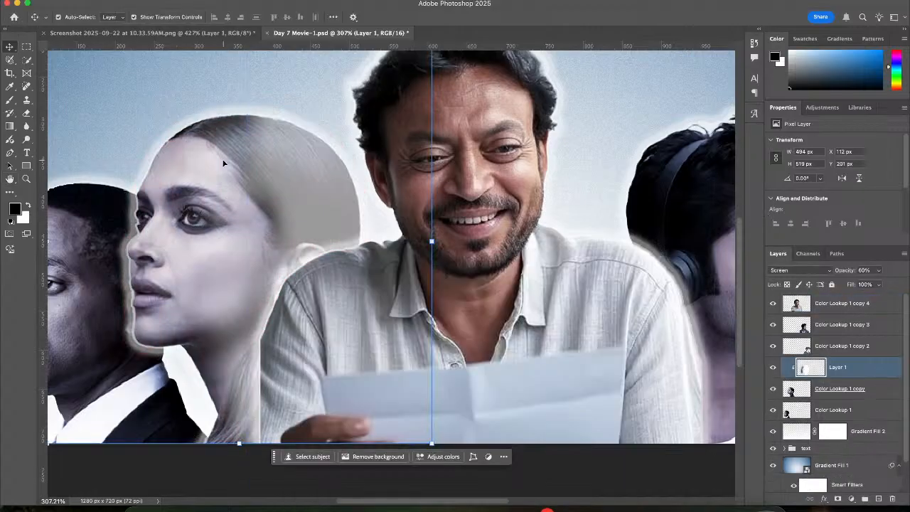
Compare the composition with and without the clipped Layer 1 and delete that layer
key(ctrl+minus)
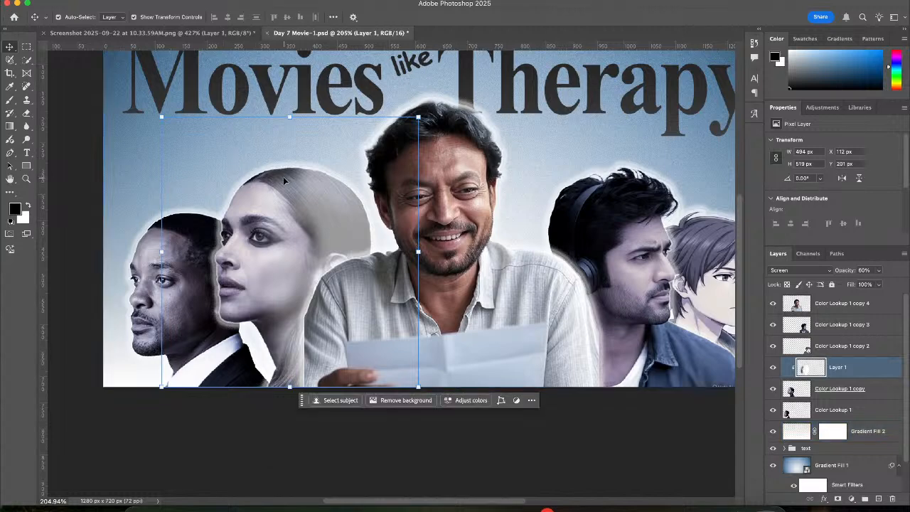
scroll(283, 178, down, 3)
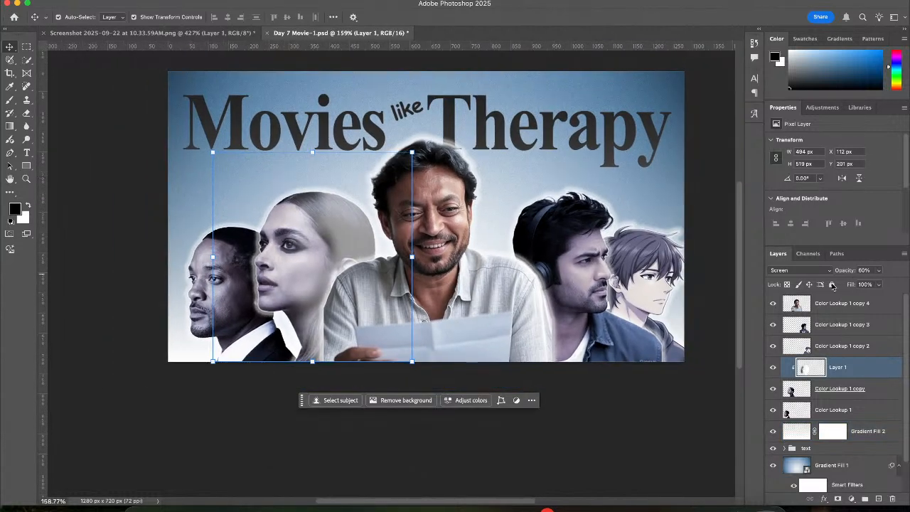
click(774, 367)
click(774, 367)
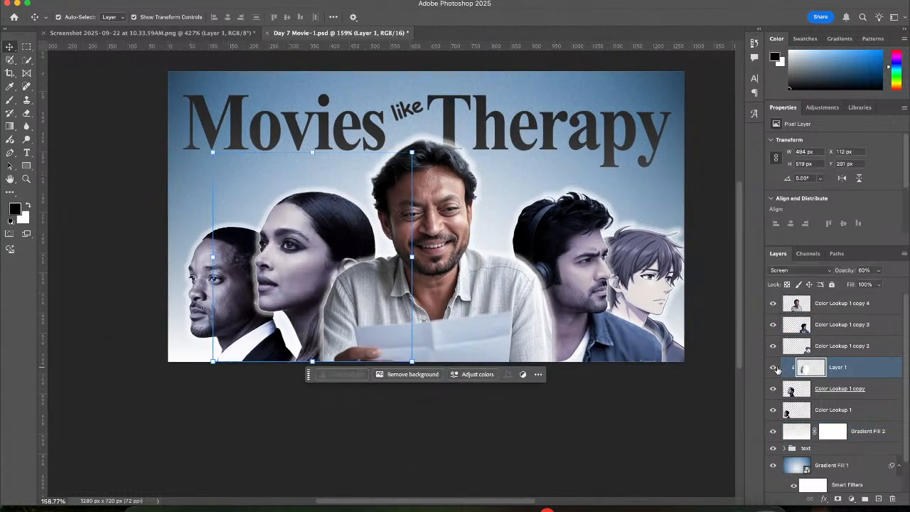
click(773, 367)
click(774, 367)
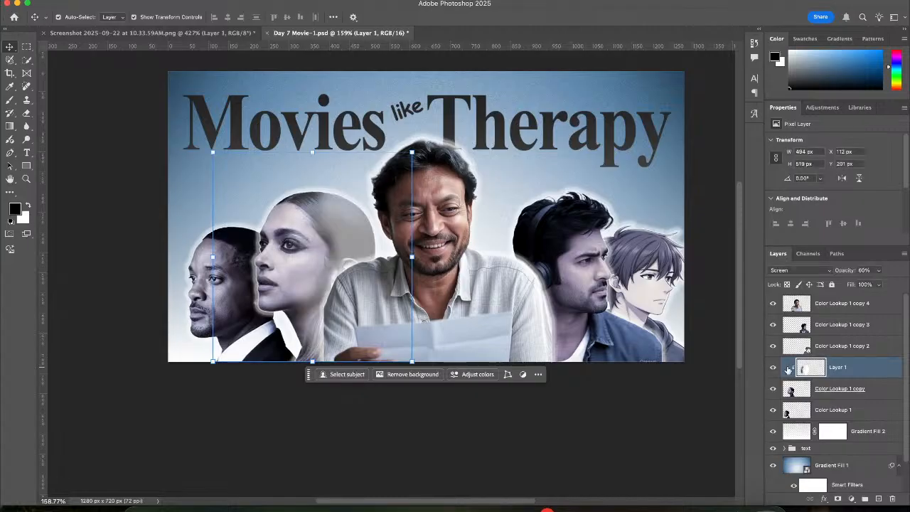
key(BackSpace)
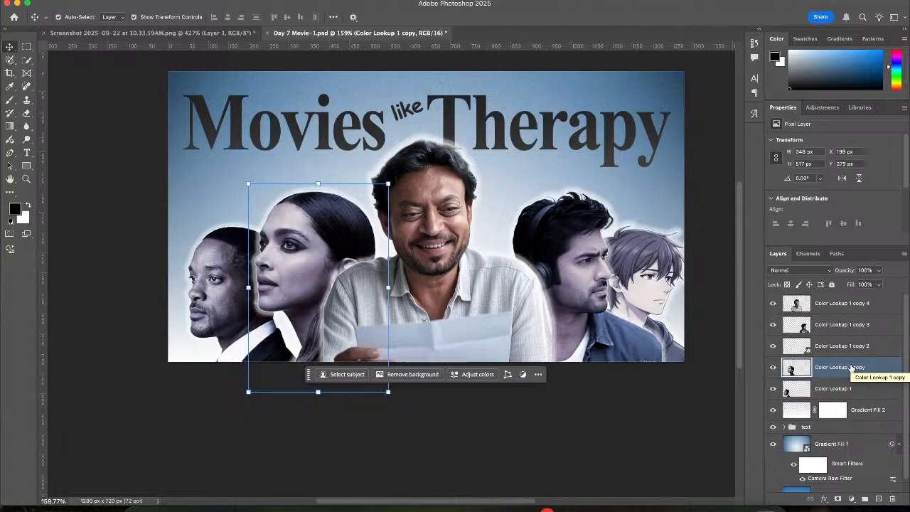
click(503, 423)
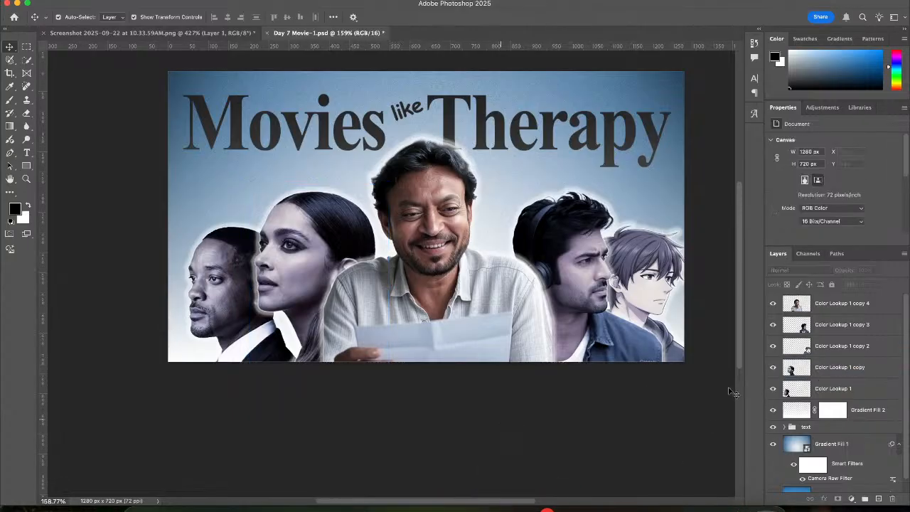
Preview the image without Gradient Fill 2, and place a duplicate of that layer directly beneath Color Lookup 1 copy 4
click(816, 409)
click(772, 412)
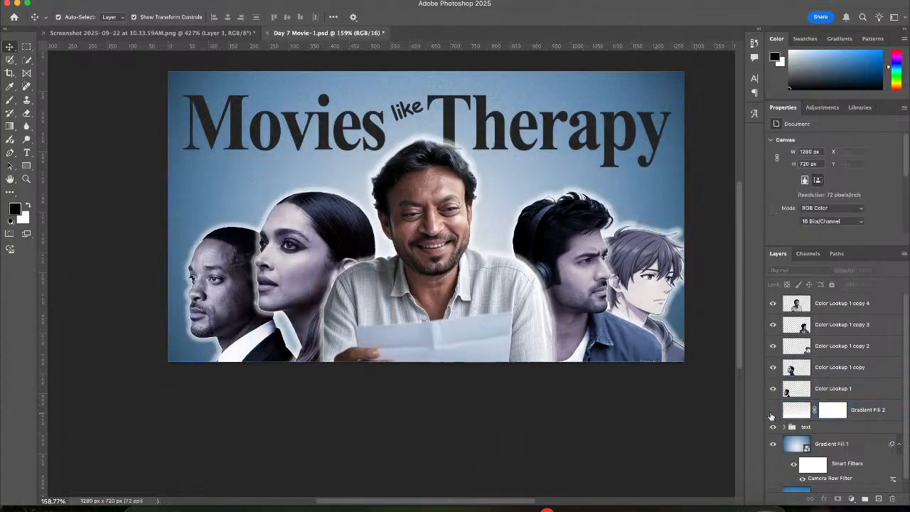
click(772, 413)
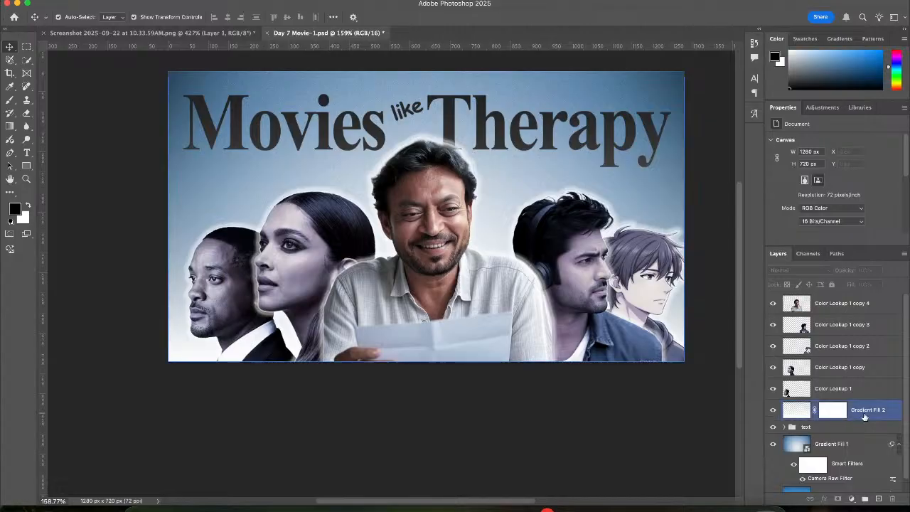
drag(865, 416, 857, 322)
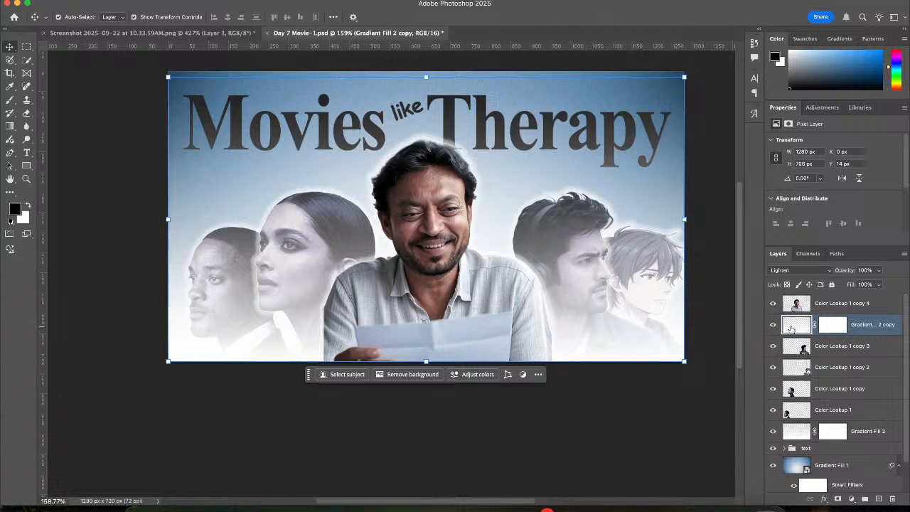
Add a Gradient Overlay effect to the Gradient Fill 2 copy layer and set its style to Radial
double_click(792, 328)
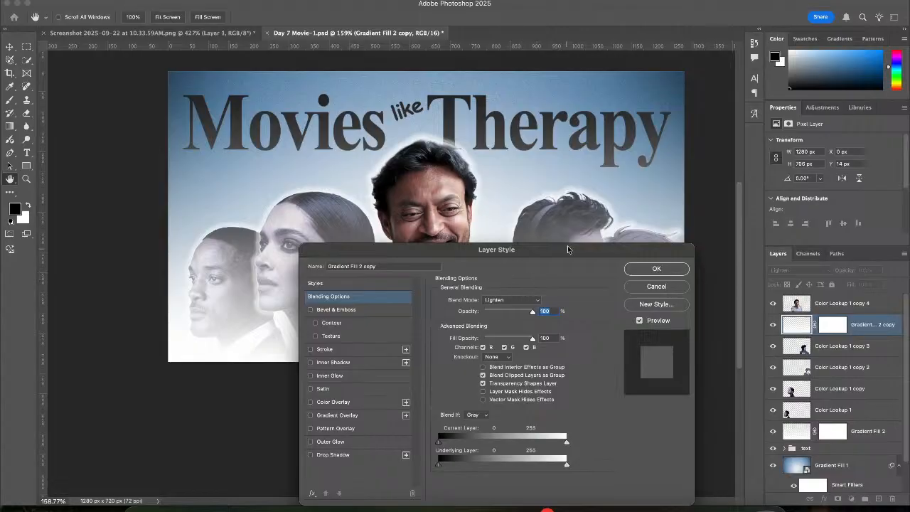
drag(567, 249, 777, 176)
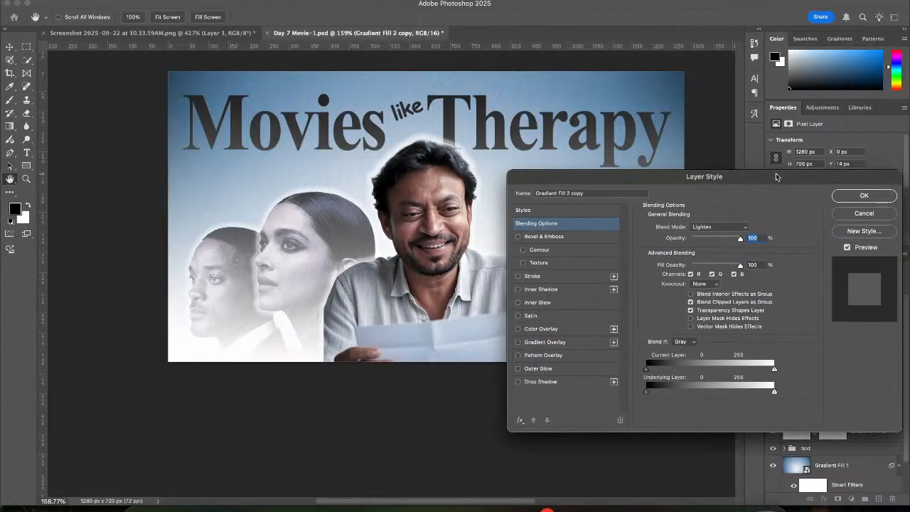
click(520, 343)
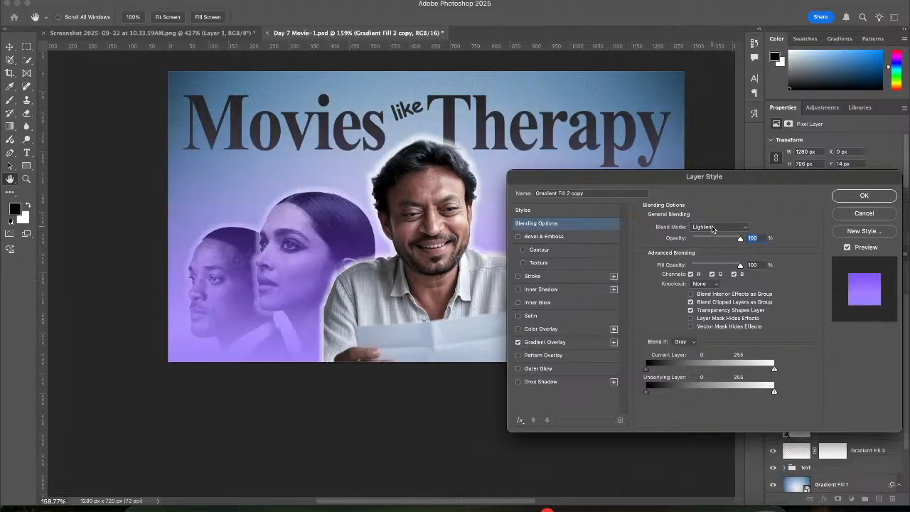
click(575, 343)
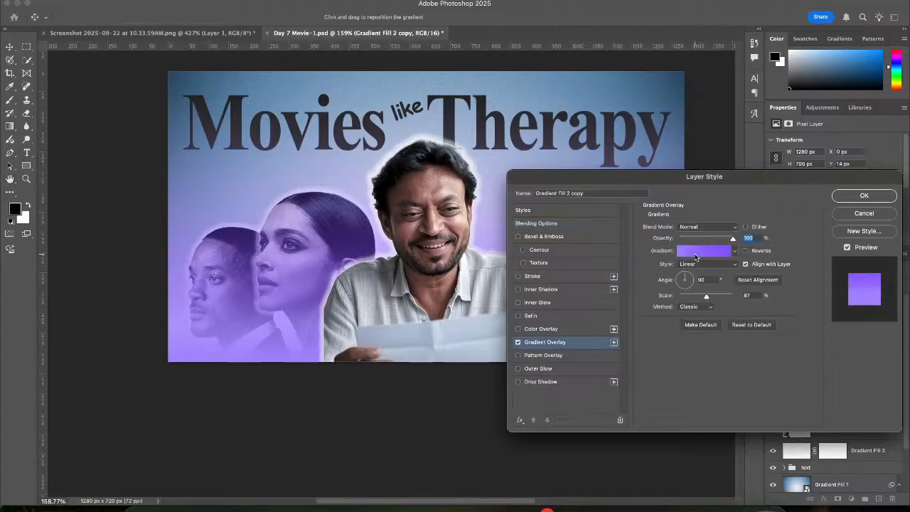
click(693, 265)
click(693, 275)
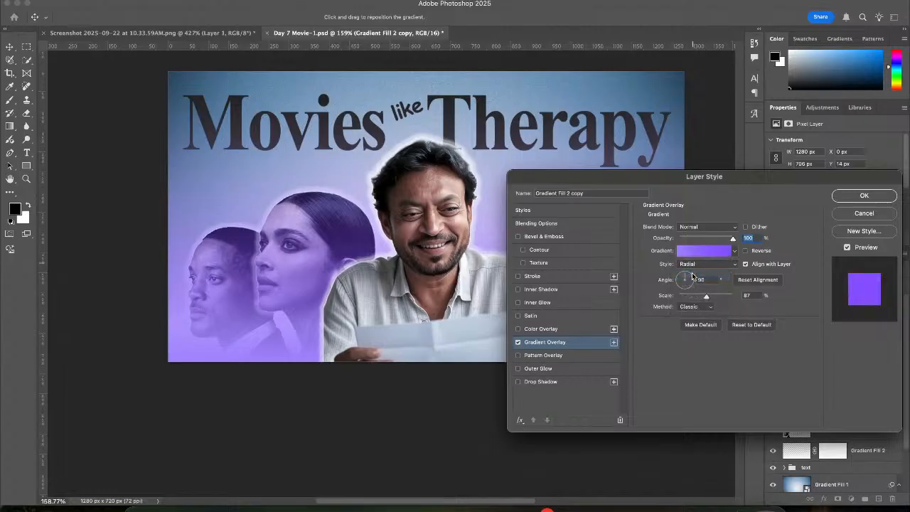
drag(714, 179, 404, 329)
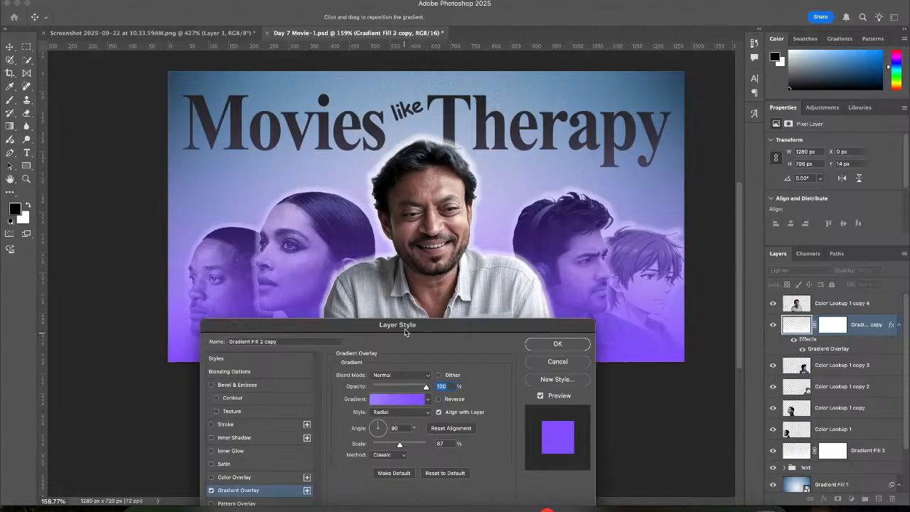
Set both colour stops of the overlay gradient to white (#ffffff)
click(395, 399)
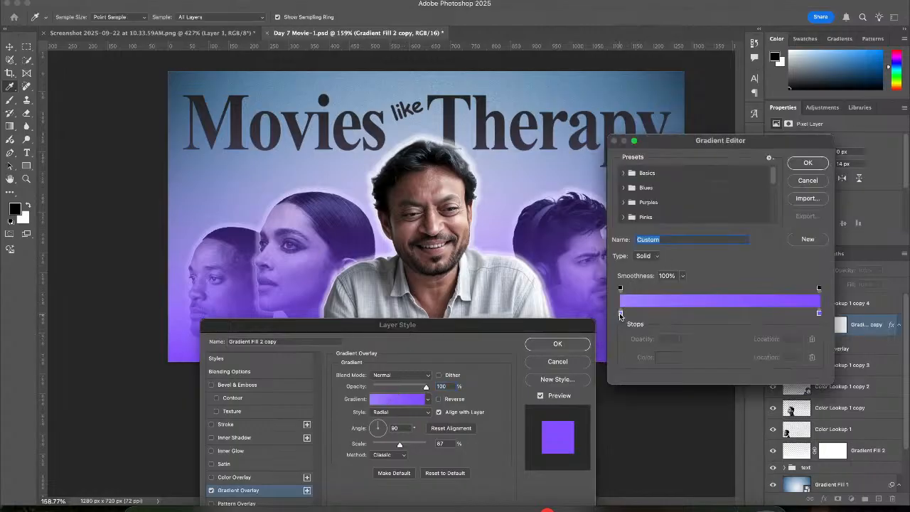
click(620, 313)
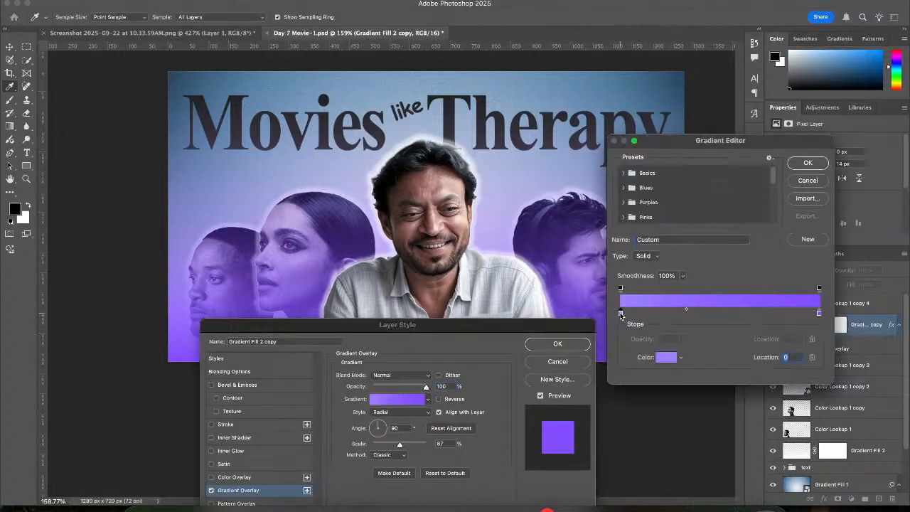
click(669, 357)
drag(583, 257, 490, 143)
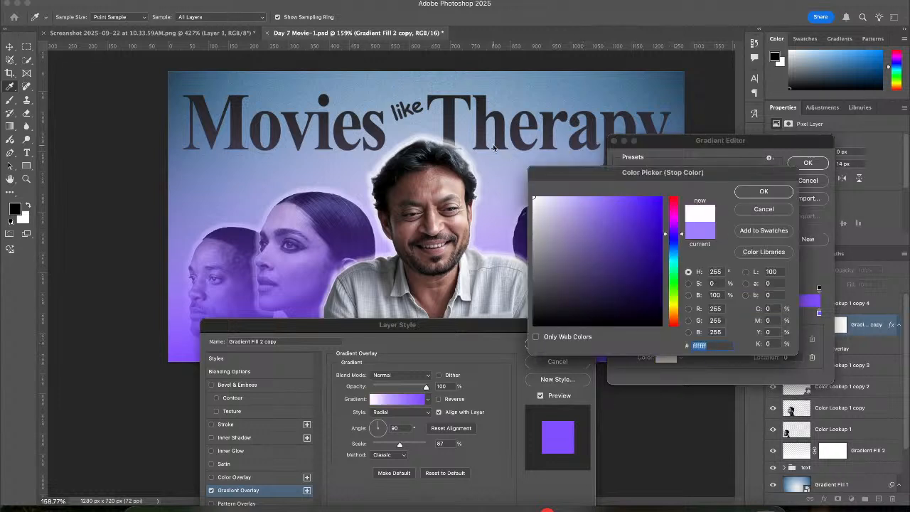
click(762, 193)
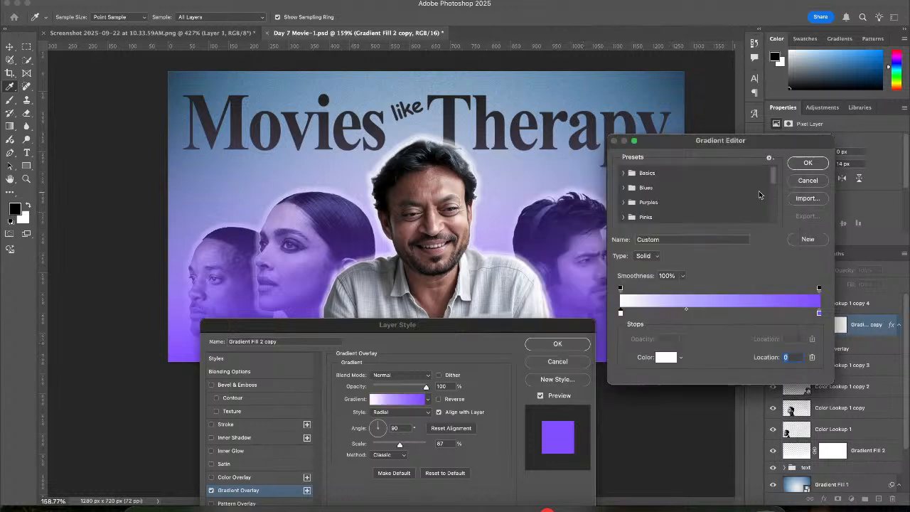
click(819, 313)
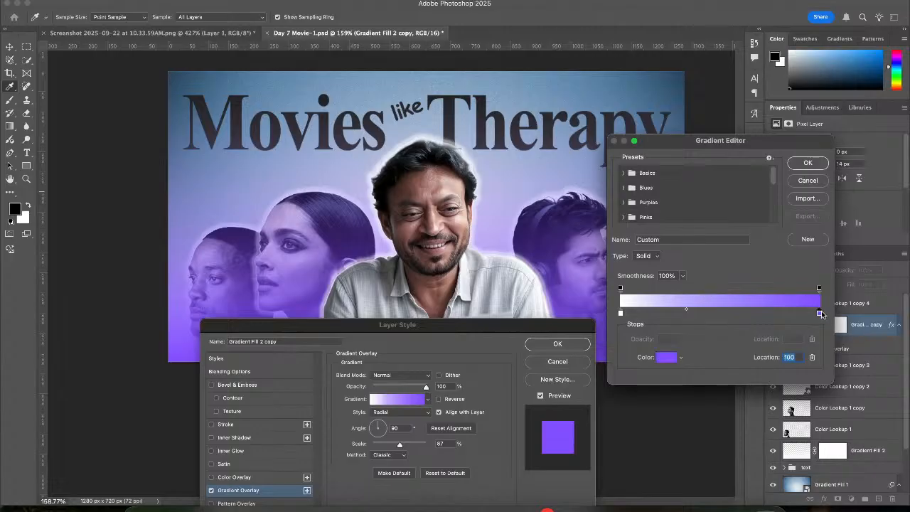
click(661, 359)
text(ffffff)
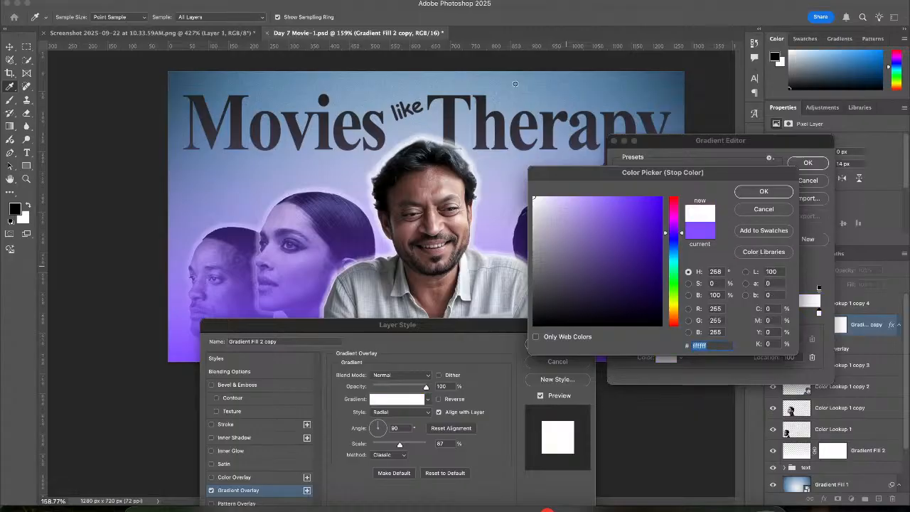
click(755, 193)
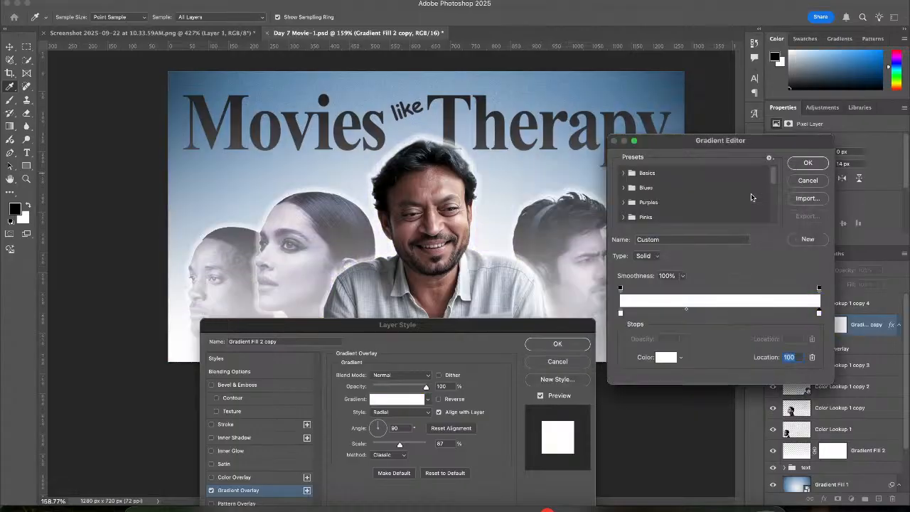
Set the overlay gradient's opacity stop at location 100 to 0% and accept the edited gradient
click(821, 290)
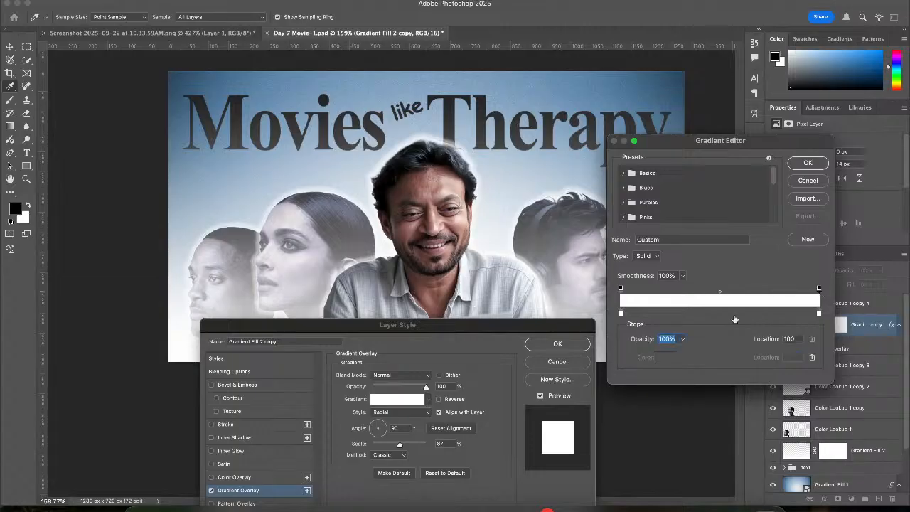
click(684, 340)
drag(681, 351, 592, 355)
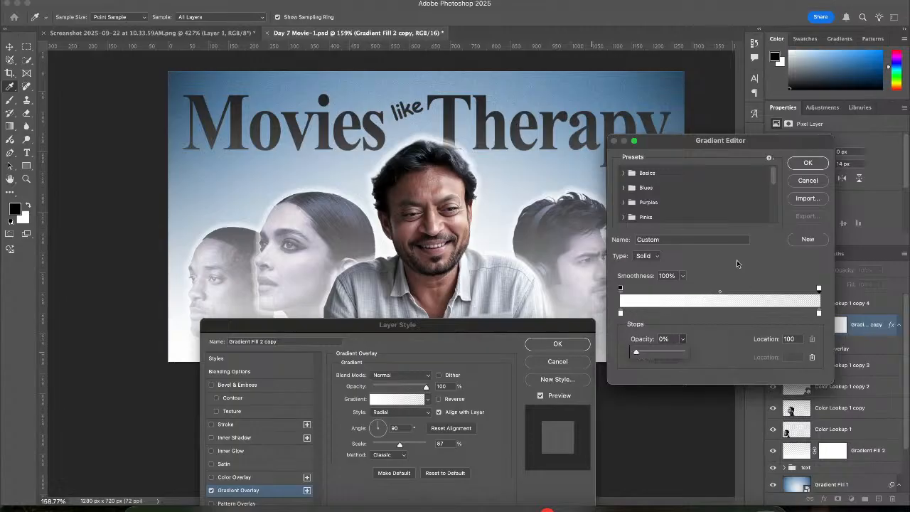
click(809, 164)
drag(540, 326, 868, 148)
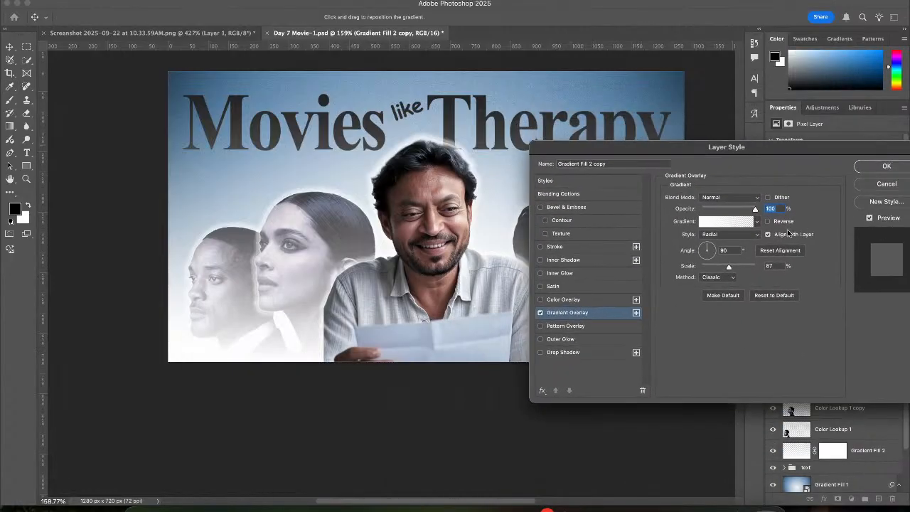
Reverse the overlay gradient, set its angle to 171°, scale to 44% and opacity to 32%, and accept the layer style
drag(711, 268, 785, 265)
click(712, 269)
click(716, 253)
click(769, 222)
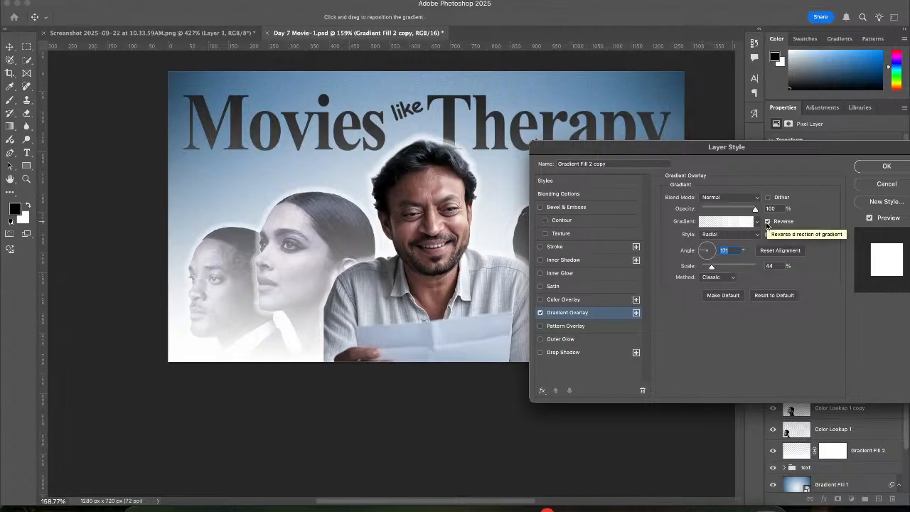
drag(741, 211, 720, 211)
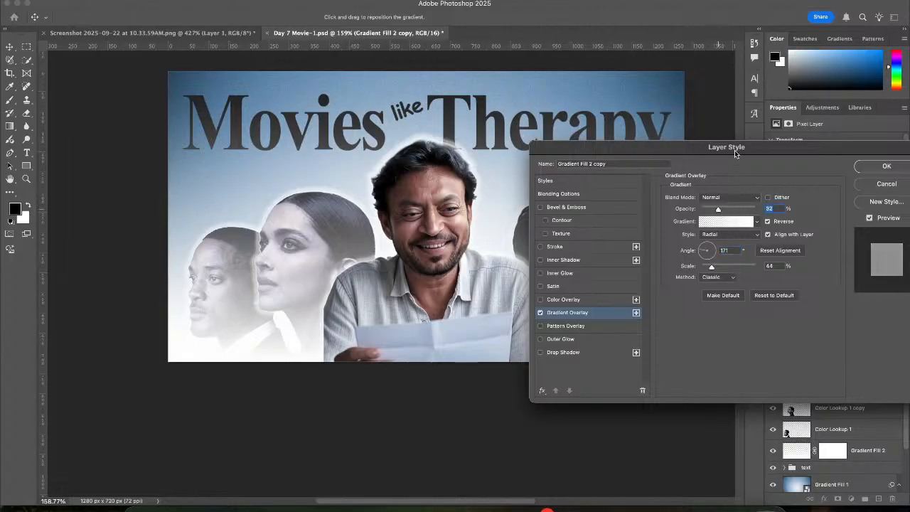
drag(735, 150, 585, 154)
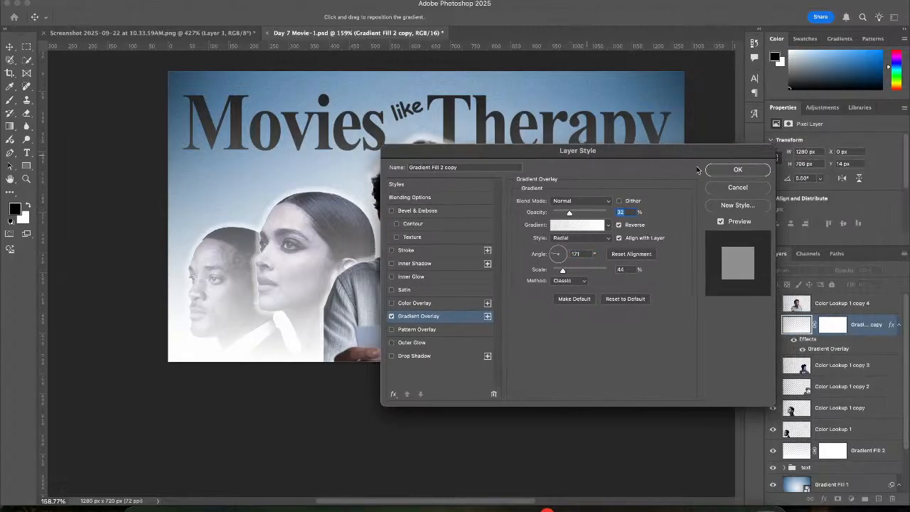
click(738, 171)
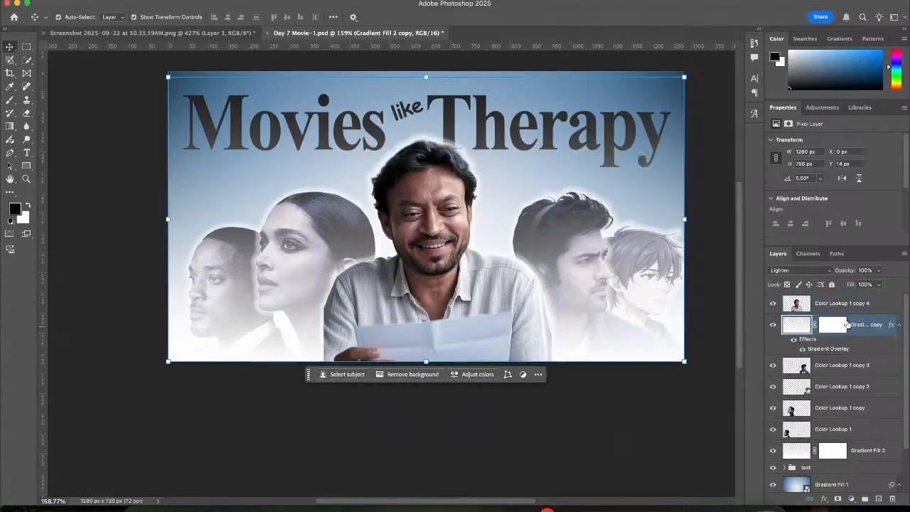
Lower the Gradient Fill 2 copy layer's opacity to 62% and set its blend mode to Overlay
click(879, 271)
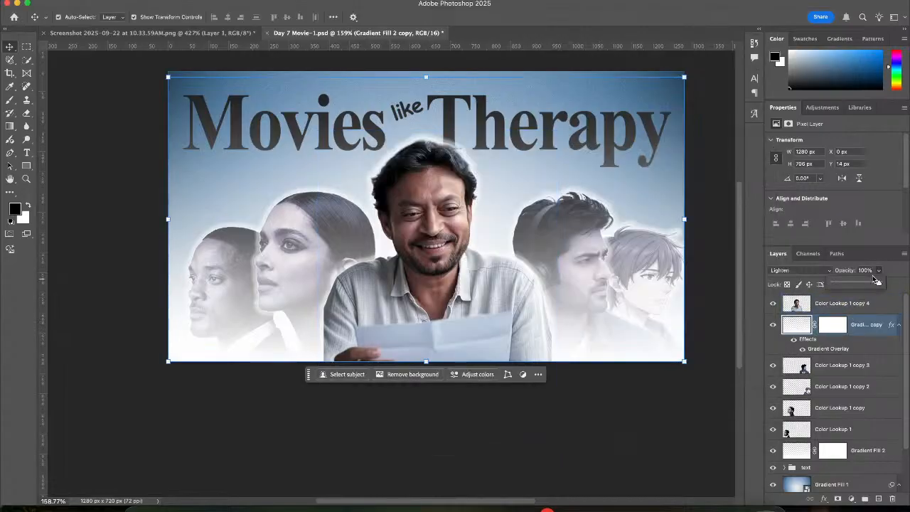
mouse_move(877, 281)
mouse_down()
mouse_move(841, 285)
mouse_move(875, 284)
mouse_move(864, 284)
mouse_up()
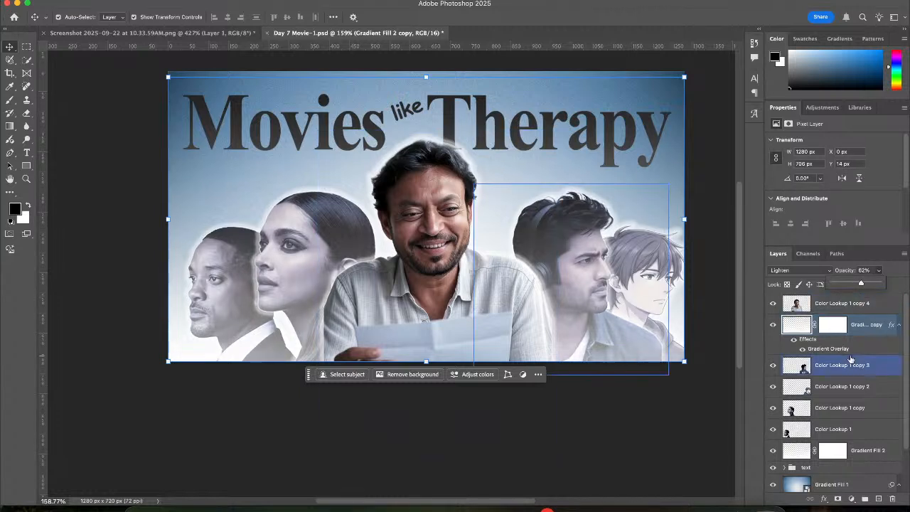
click(805, 272)
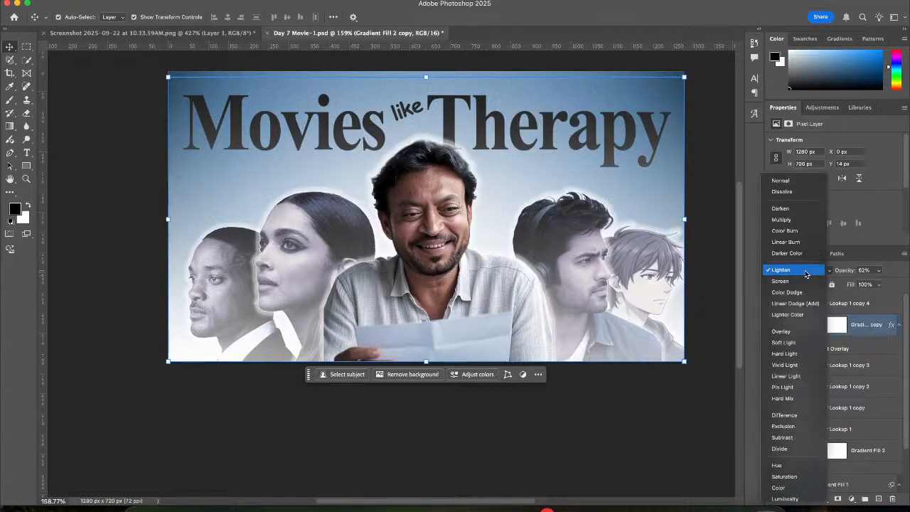
key(Up)
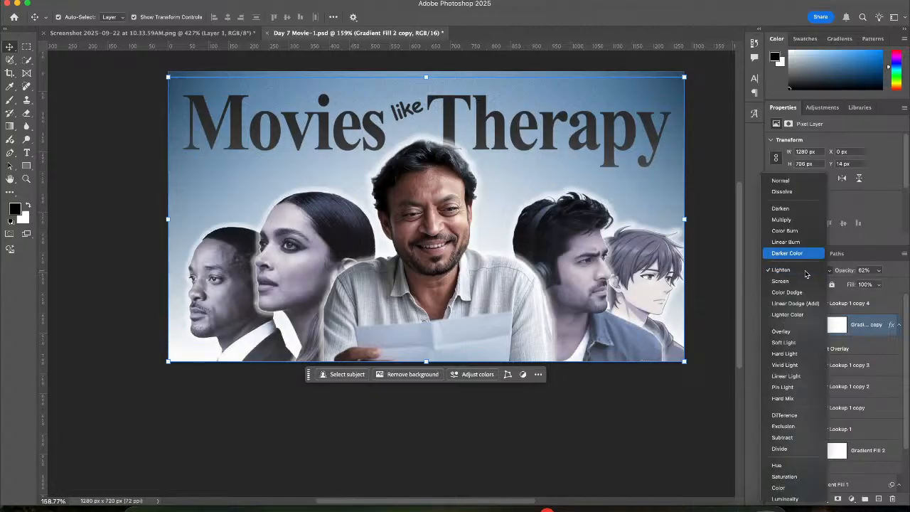
key(Down)
key(Down)
key(Down)
key(Down)
key(Down)
key(Down)
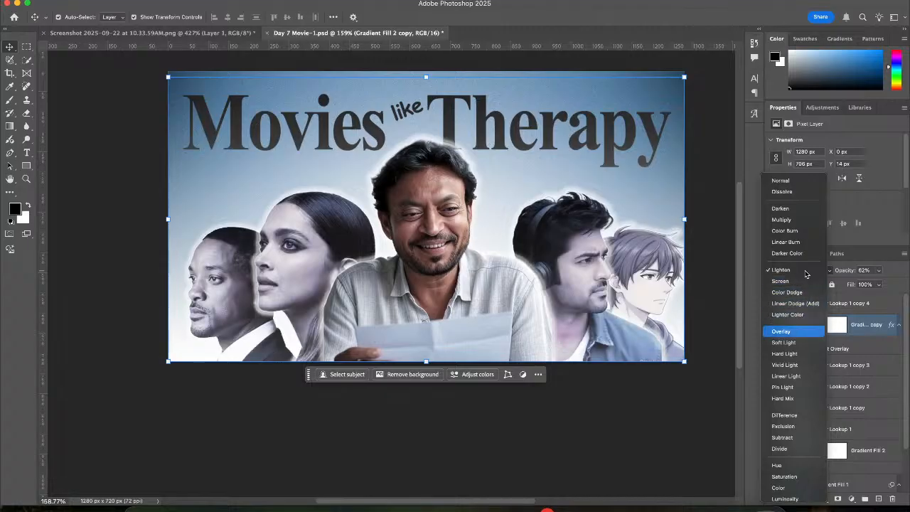
key(Up)
key(Down)
key(Return)
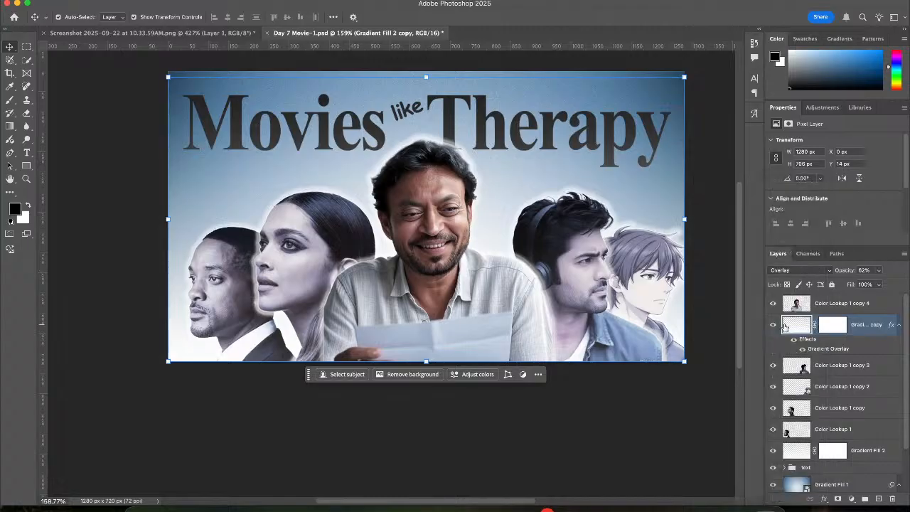
Preview the image without the Gradient Fill 2 copy layer, and raise that layer's opacity to 92%
click(773, 327)
click(773, 328)
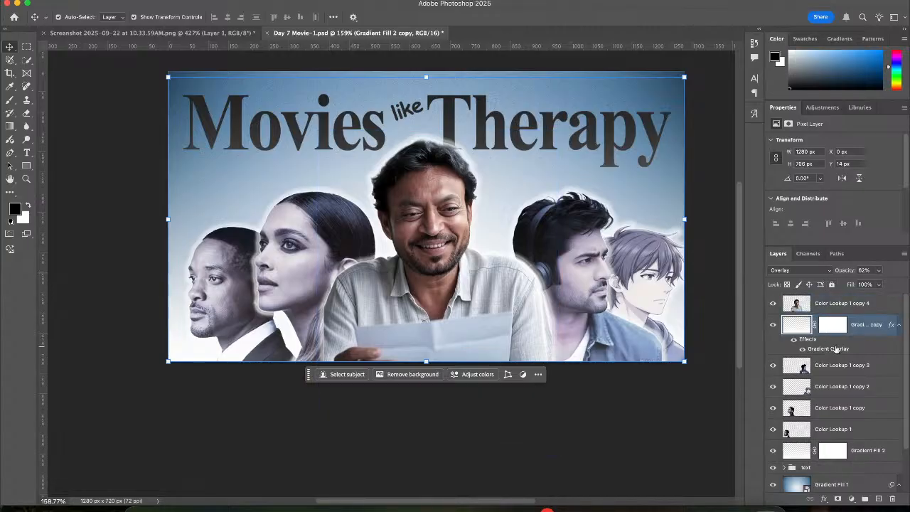
click(867, 271)
key(shift+Up)
key(shift+Up)
key(shift+Up)
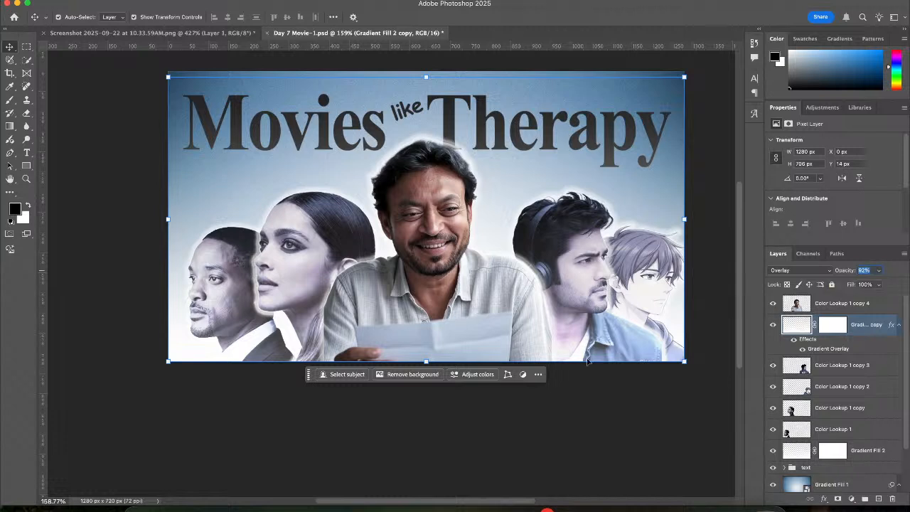
click(623, 430)
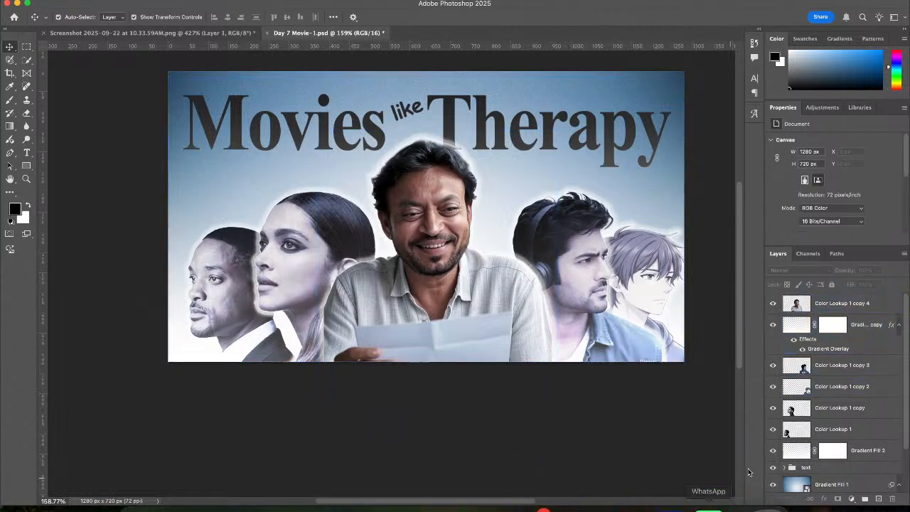
Preview the image without the Color Lookup 1 copy layer and compare the design with the reference screenshot
click(773, 407)
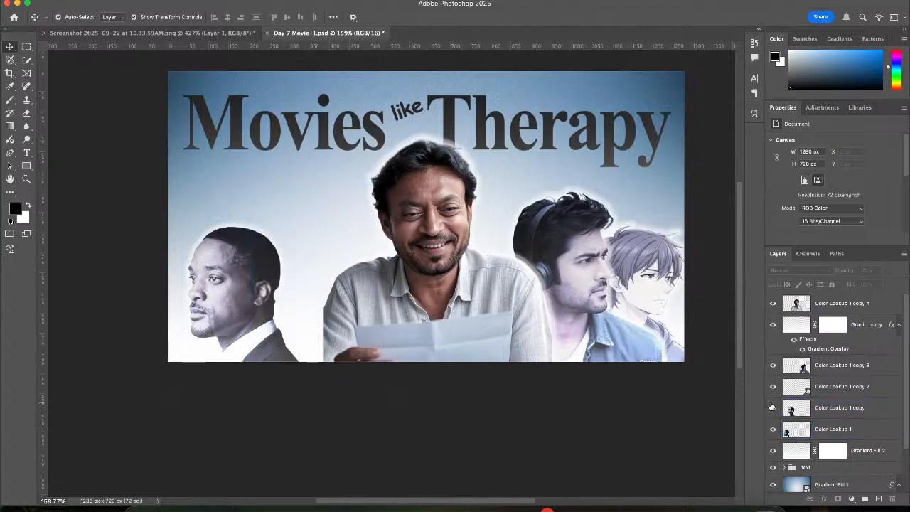
click(773, 407)
click(284, 151)
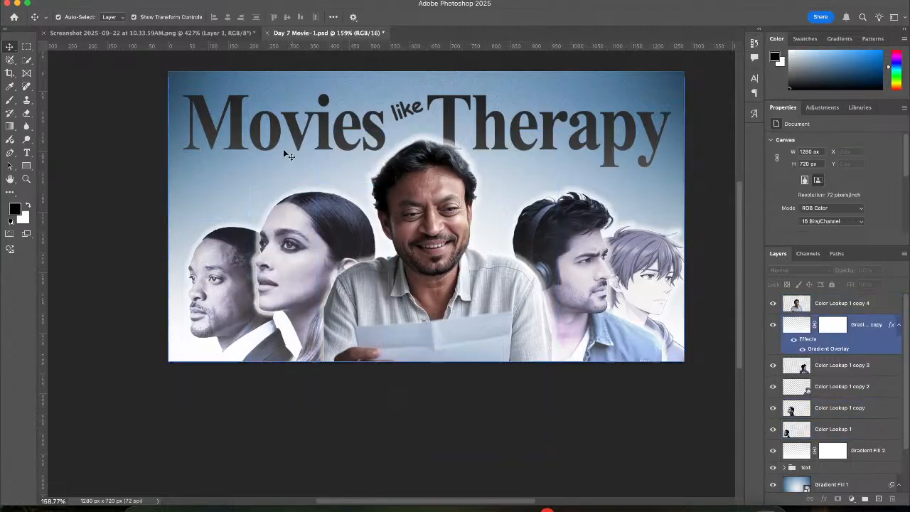
click(214, 137)
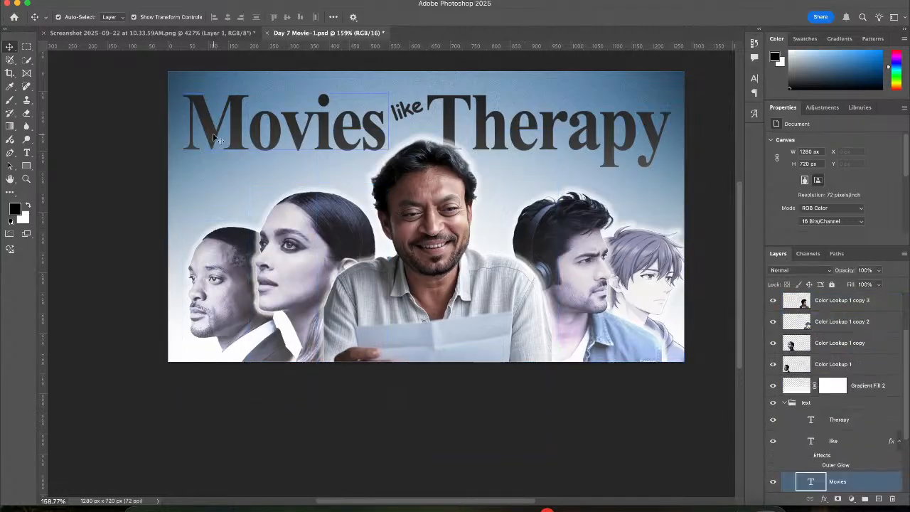
click(136, 146)
click(175, 34)
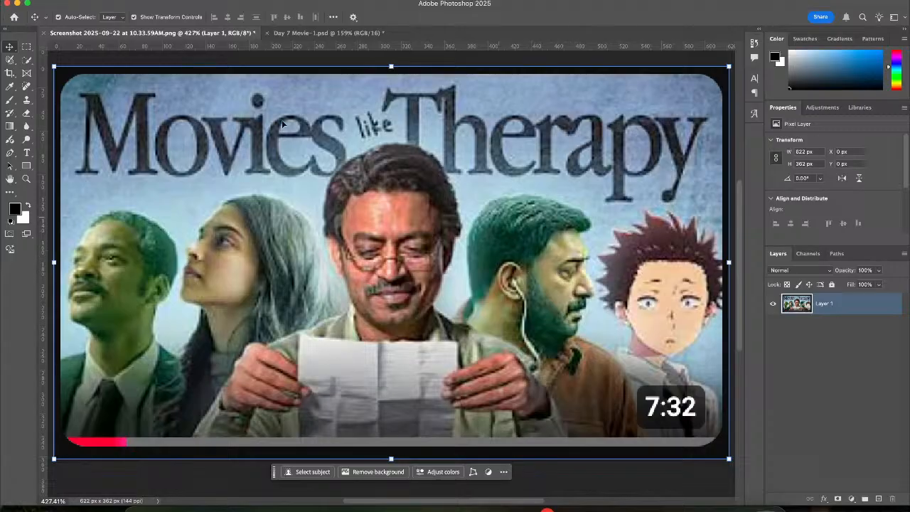
click(305, 33)
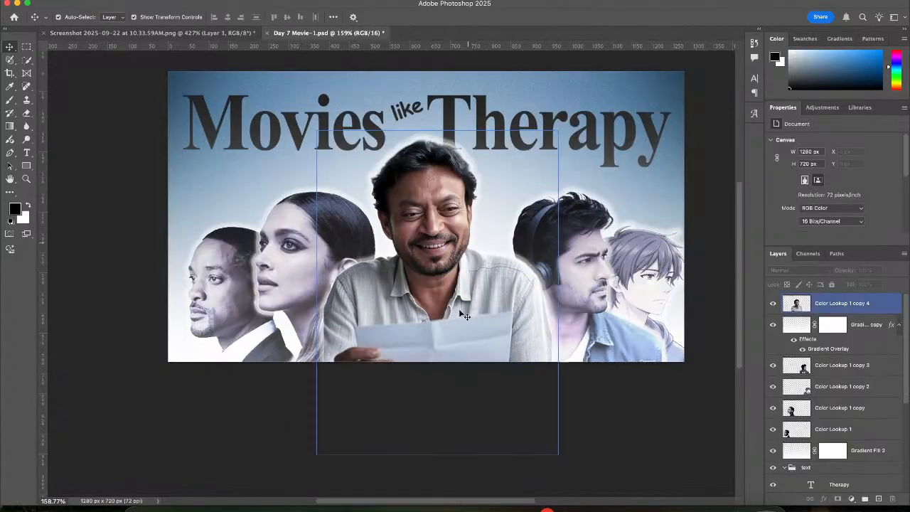
click(860, 325)
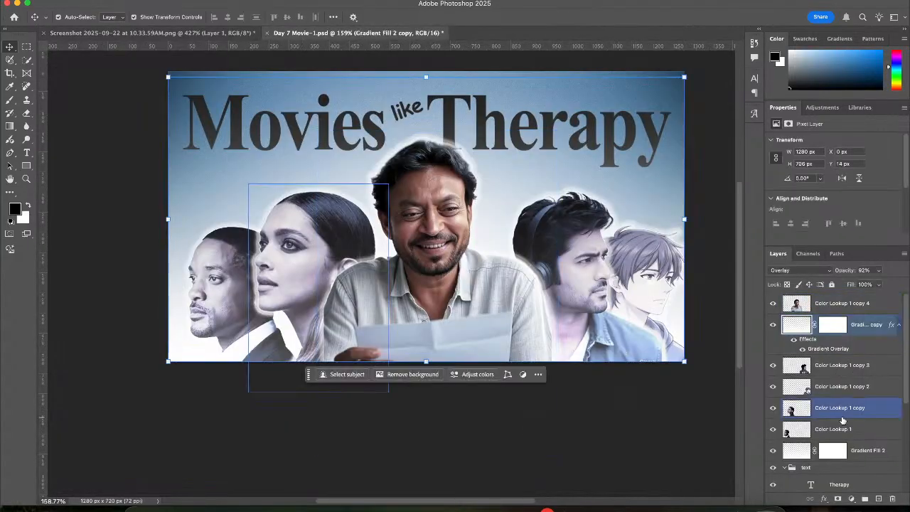
click(653, 447)
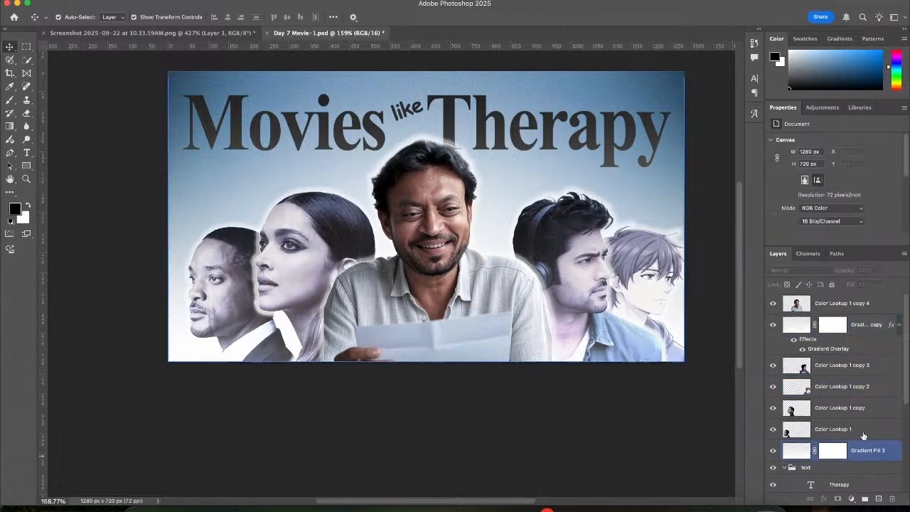
scroll(863, 454, down, 4)
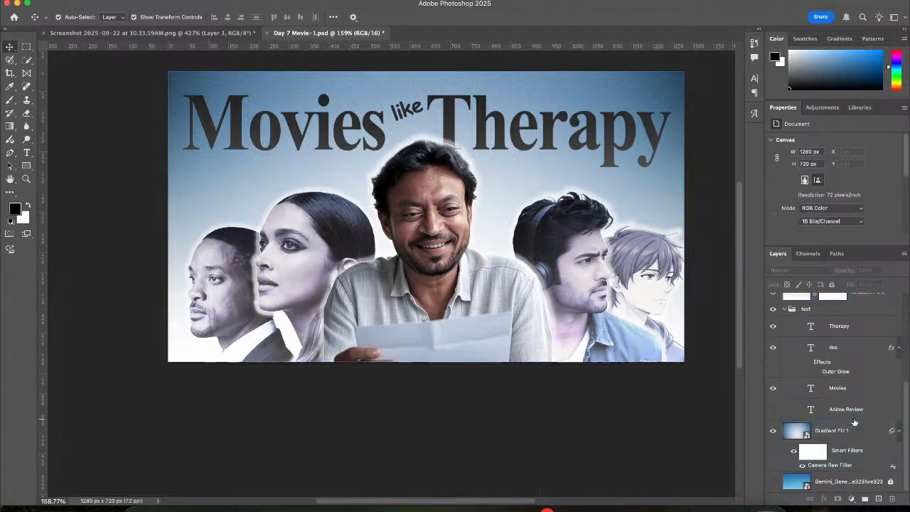
scroll(847, 398, up, 4)
Add a Color Lookup adjustment layer above all other layers and set its abstract profile to Blue Tone
click(831, 304)
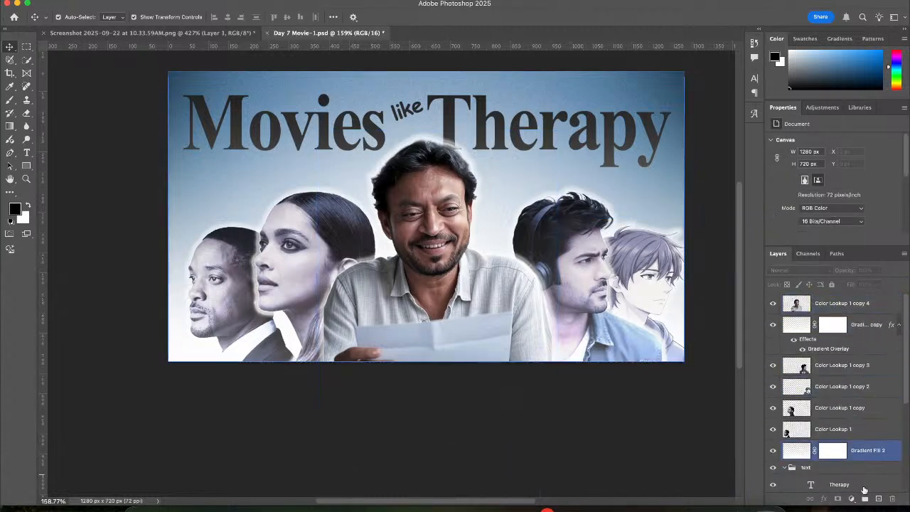
click(851, 499)
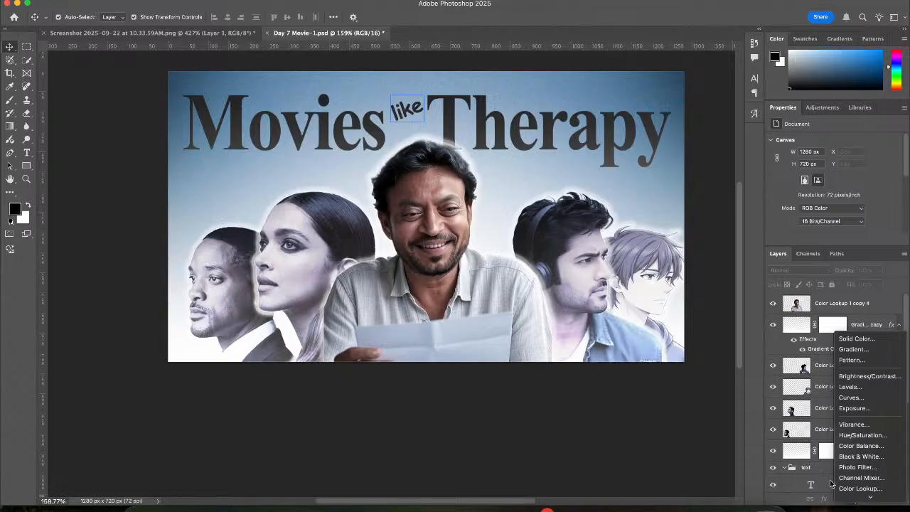
click(857, 489)
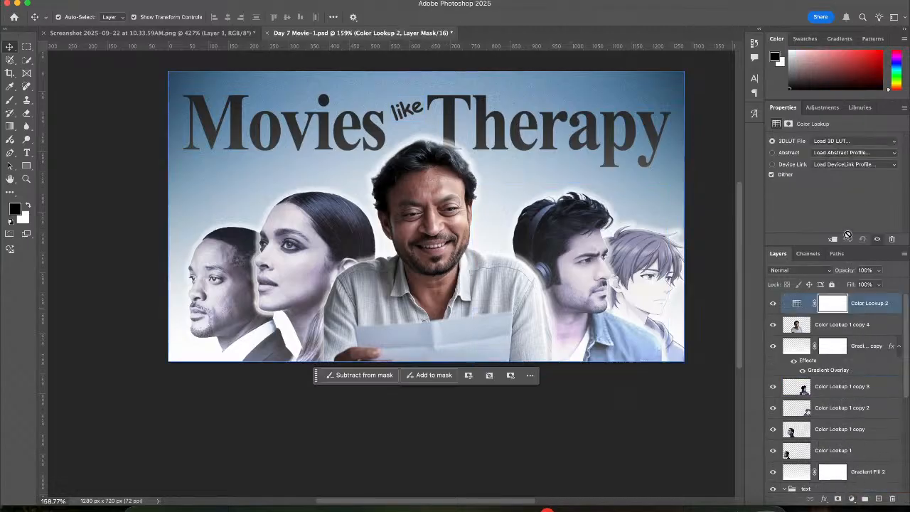
click(850, 153)
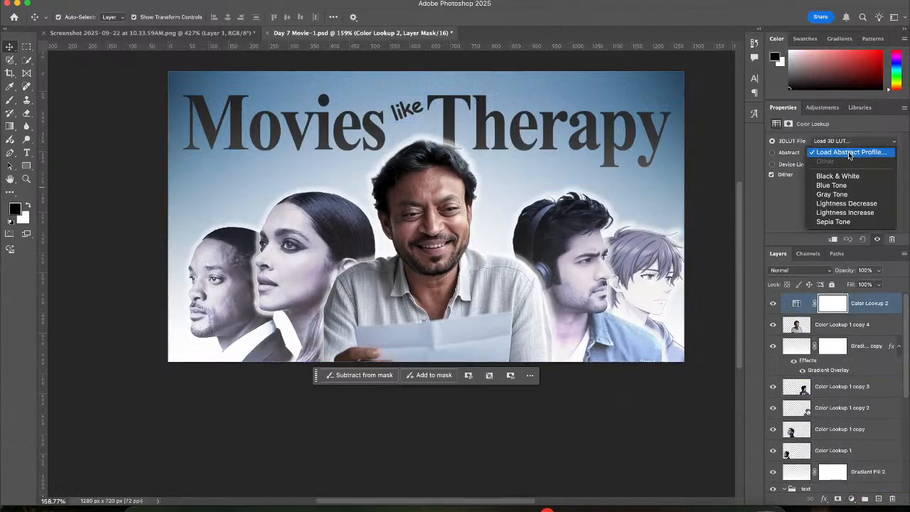
click(847, 186)
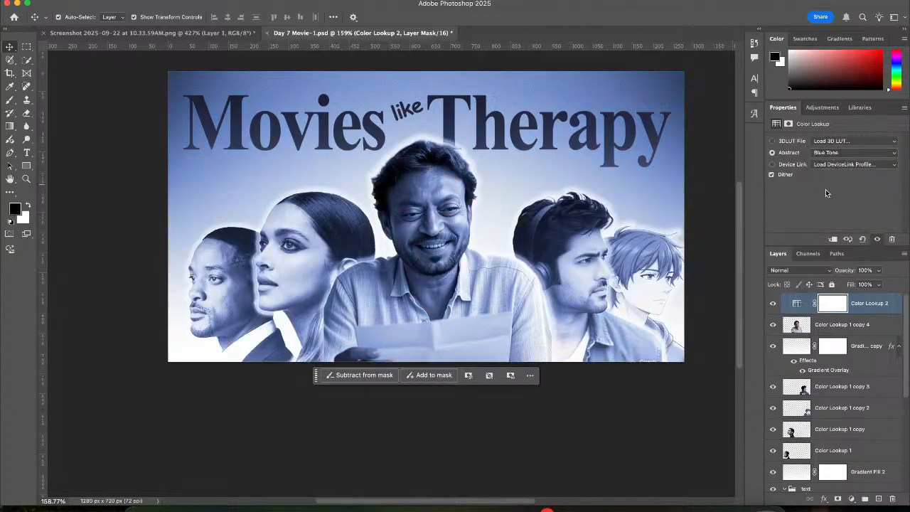
Set the opacity of the Color Lookup 2 adjustment layer to 40% and deselect the layer
click(865, 271)
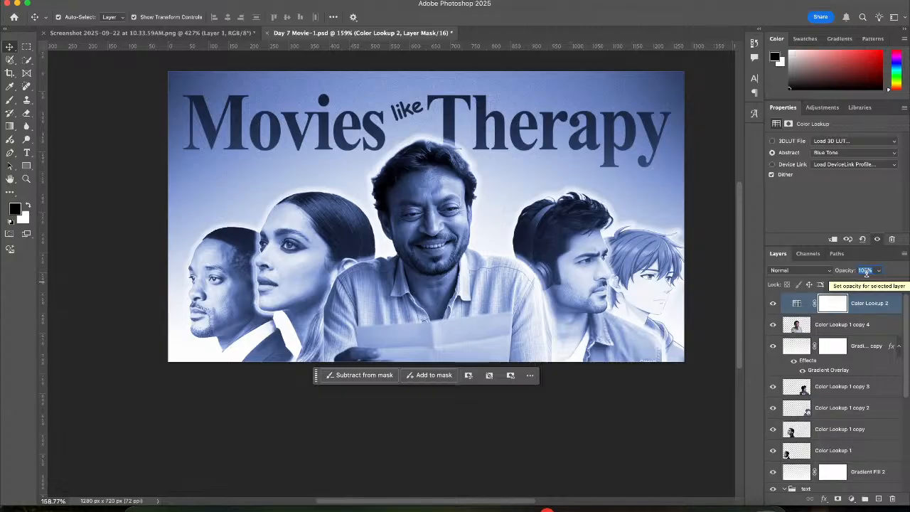
key(shift+Down)
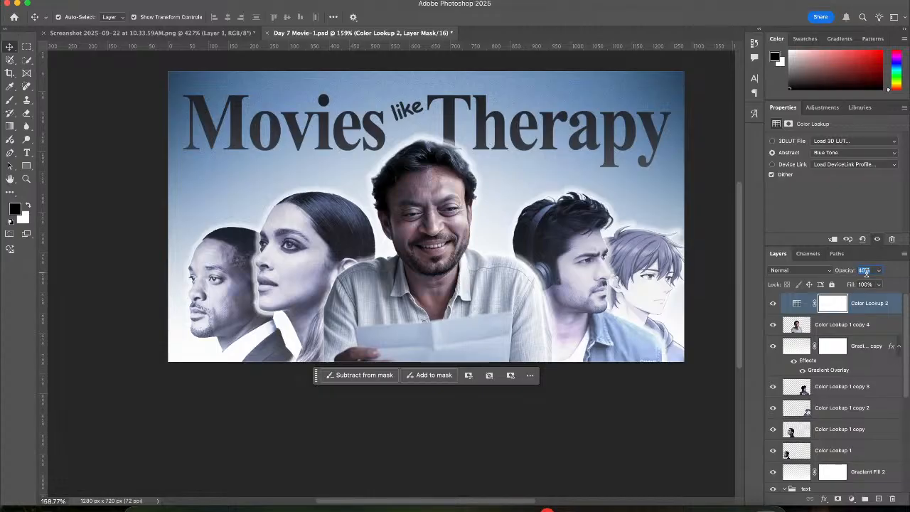
click(646, 388)
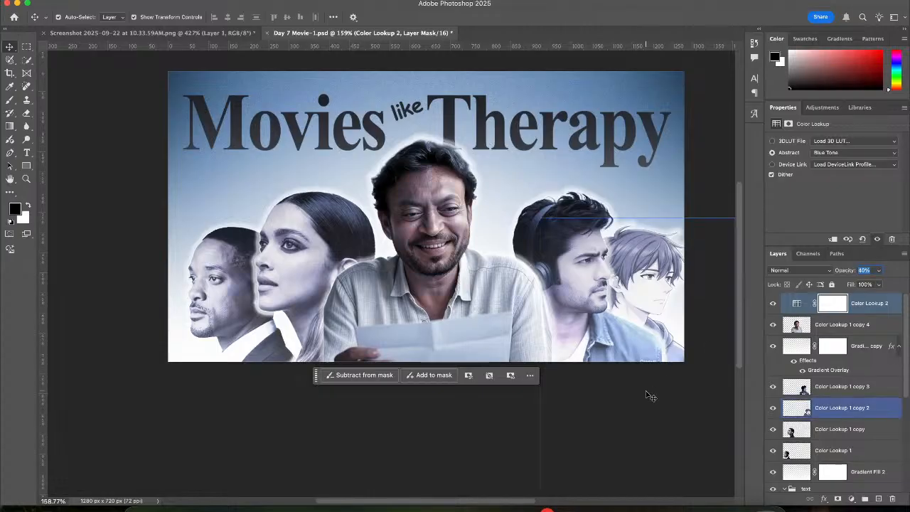
click(407, 444)
Add a Brightness/Contrast adjustment layer above Color Lookup 2 with brightness -3 and contrast 15
click(812, 340)
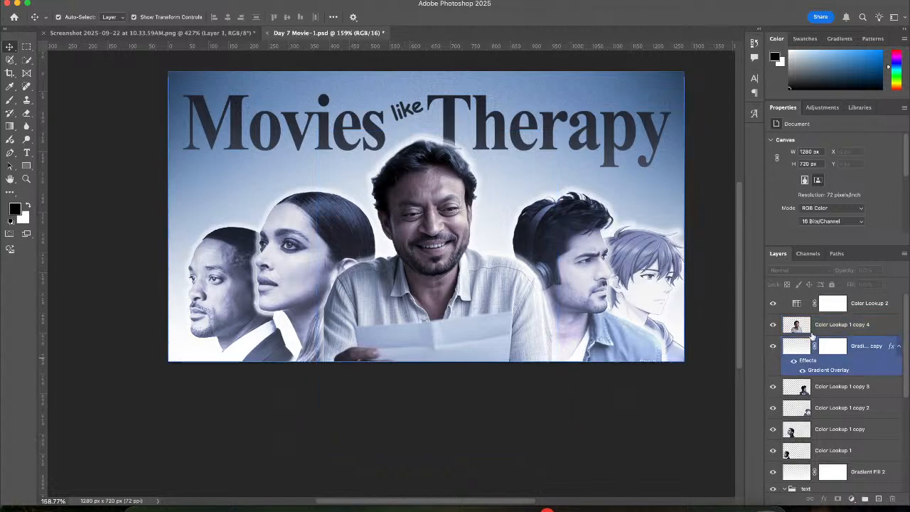
click(859, 311)
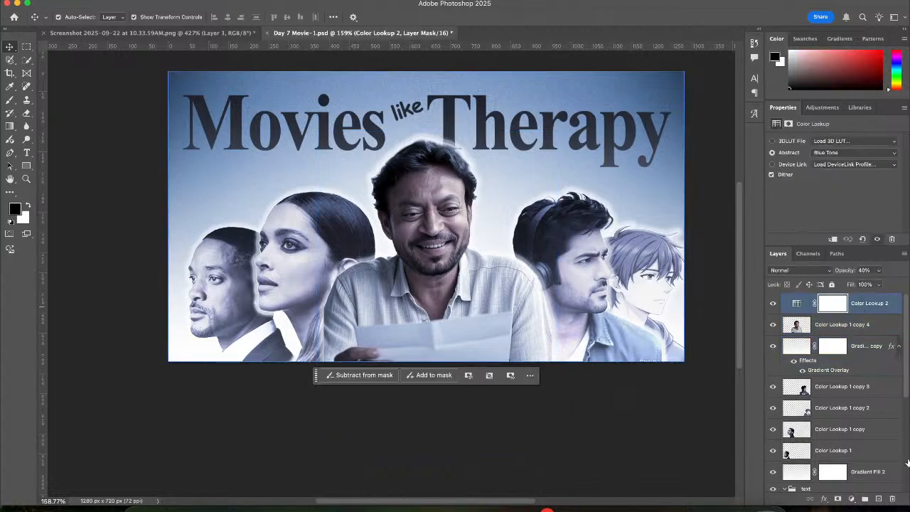
click(852, 500)
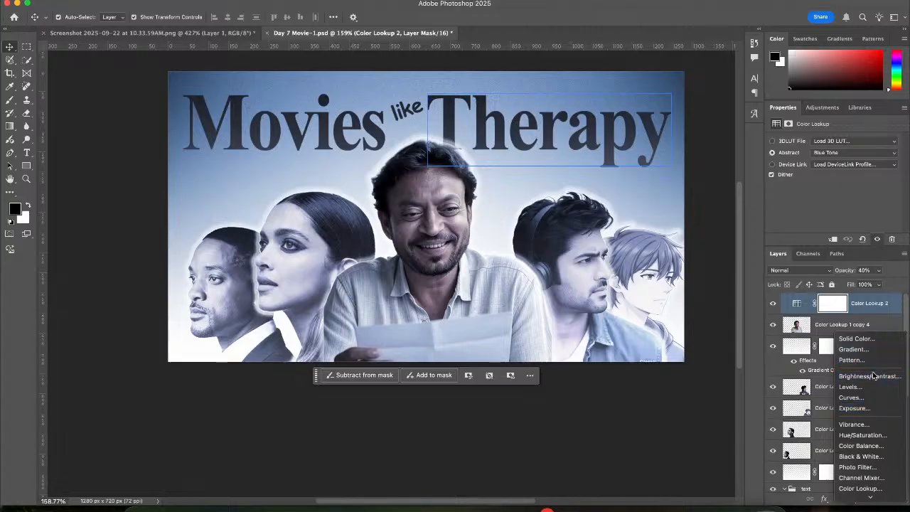
click(874, 375)
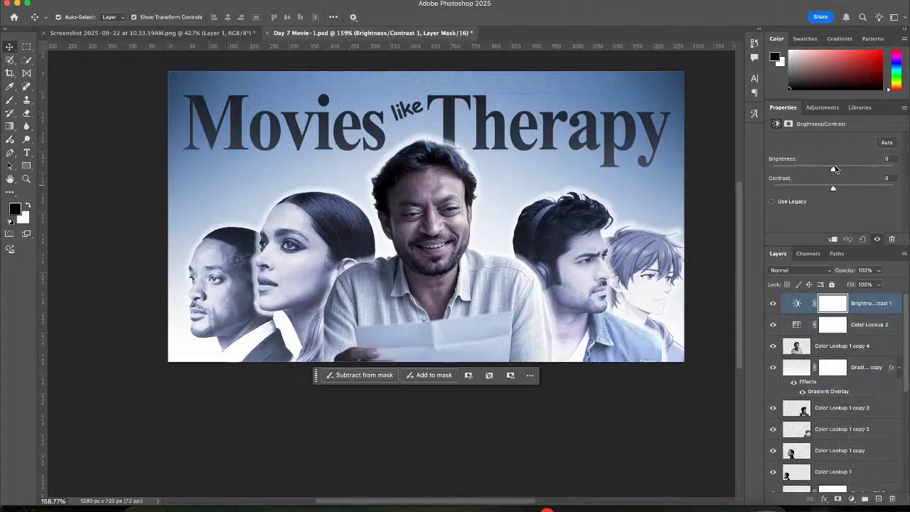
drag(834, 170, 848, 188)
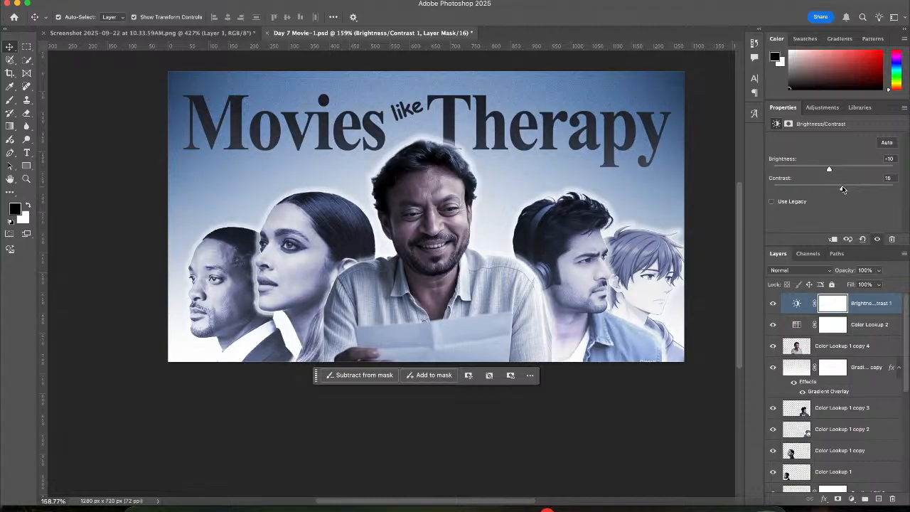
drag(832, 170, 833, 174)
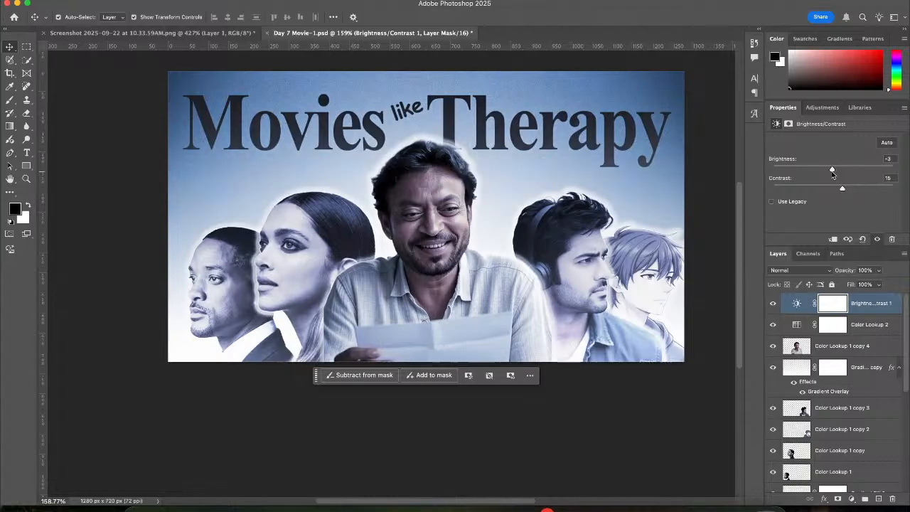
Lower the opacity of the Color Lookup 2 adjustment layer and deselect the layer
click(854, 326)
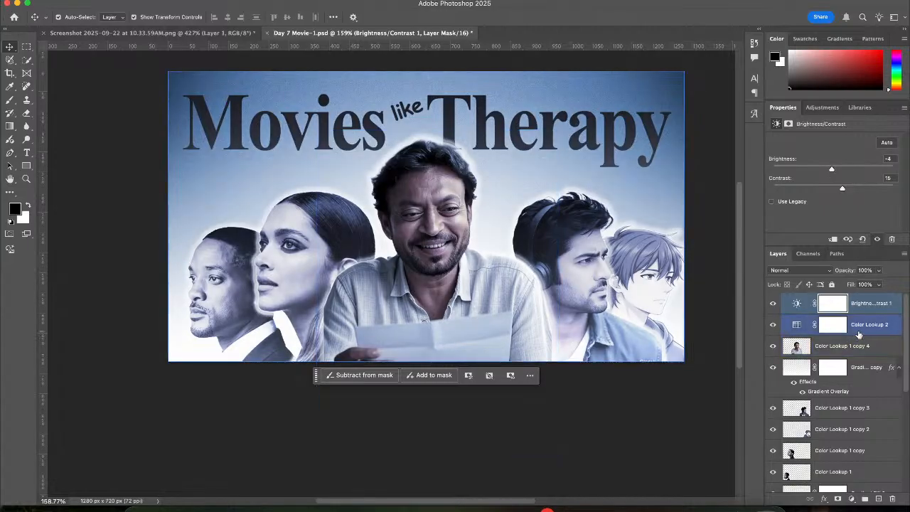
click(869, 270)
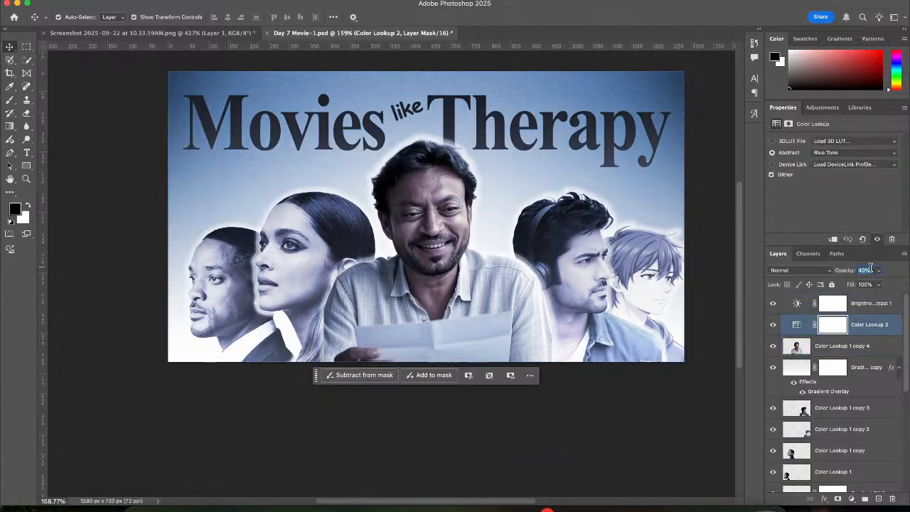
key(shift+Down)
click(390, 453)
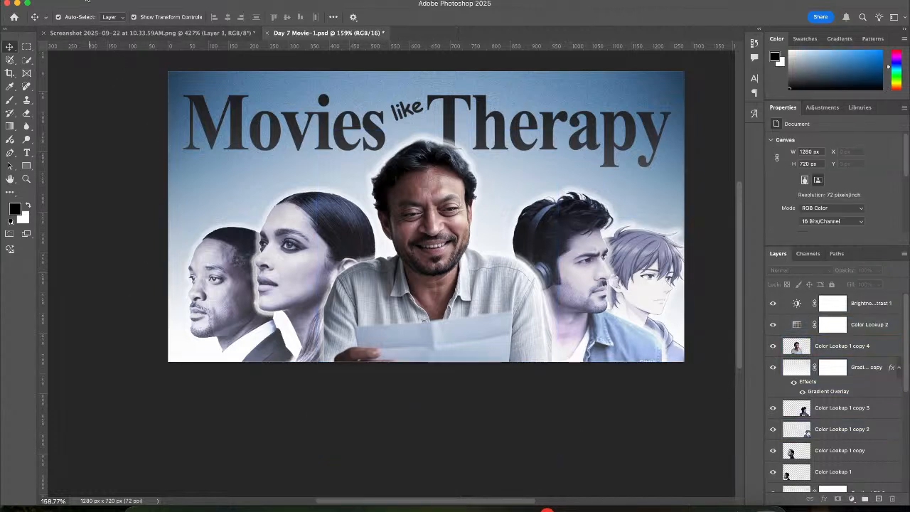
Export the design as a PNG named Day 7 Movie-1 into the pngs folder of day 7 and save the PSD document
click(101, 0)
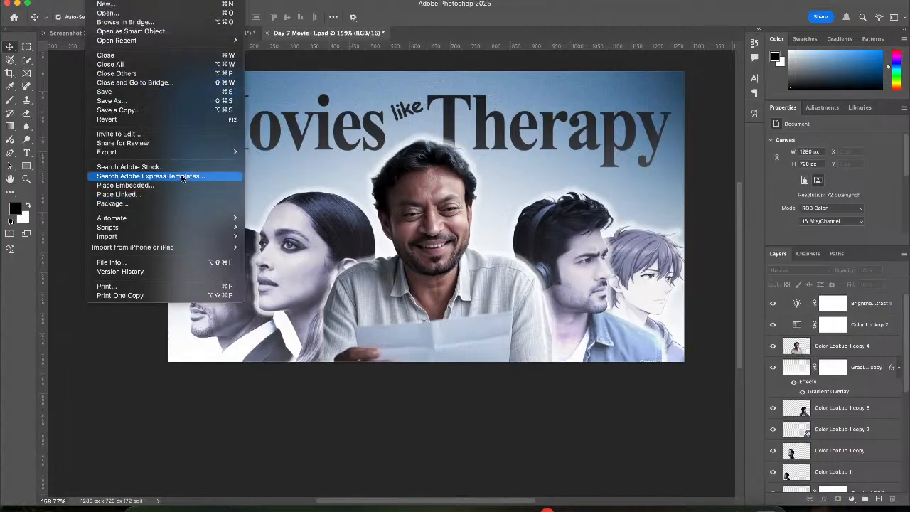
mouse_move(226, 152)
click(282, 152)
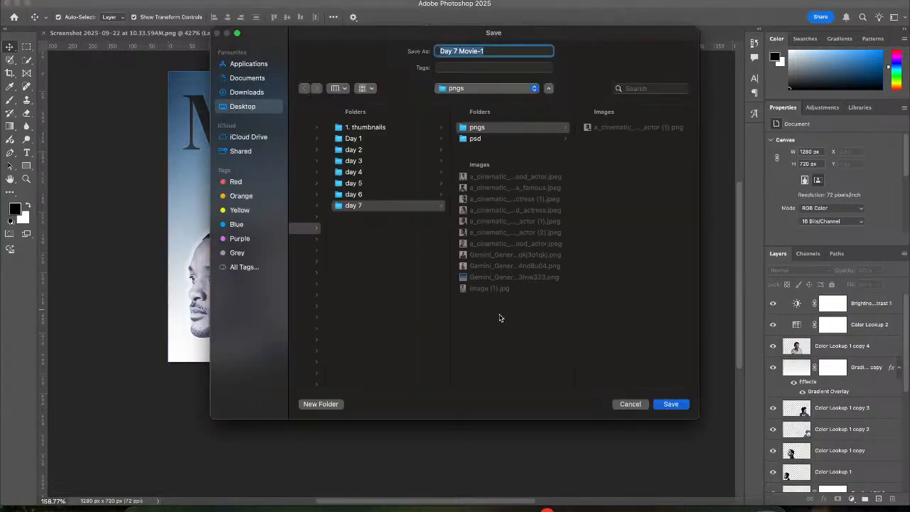
click(671, 404)
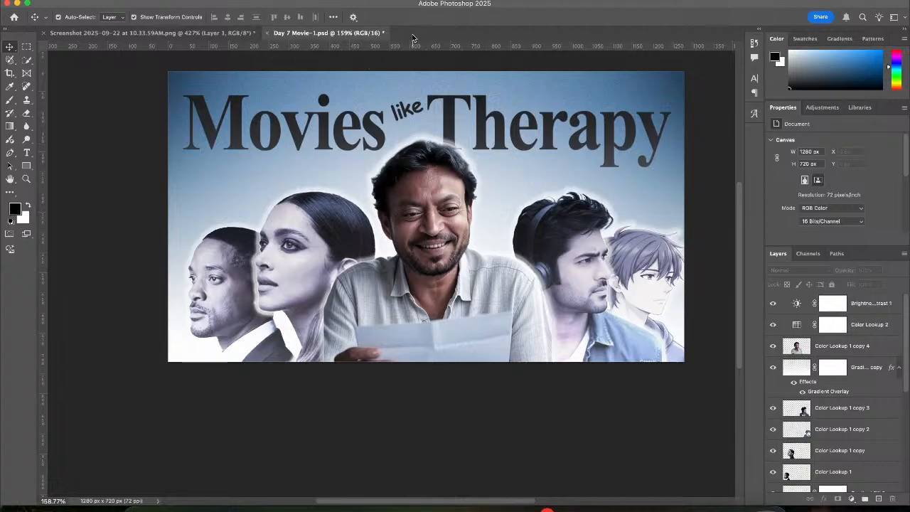
click(146, 502)
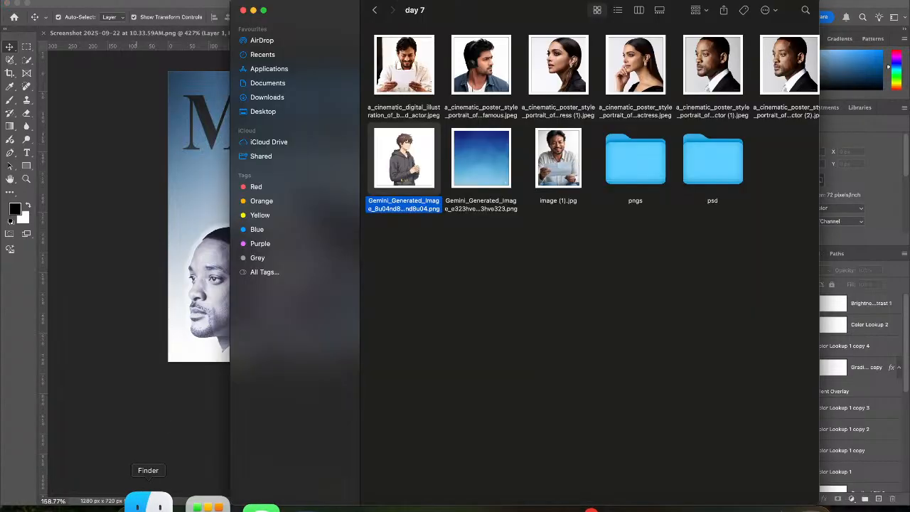
click(131, 419)
key(super+s)
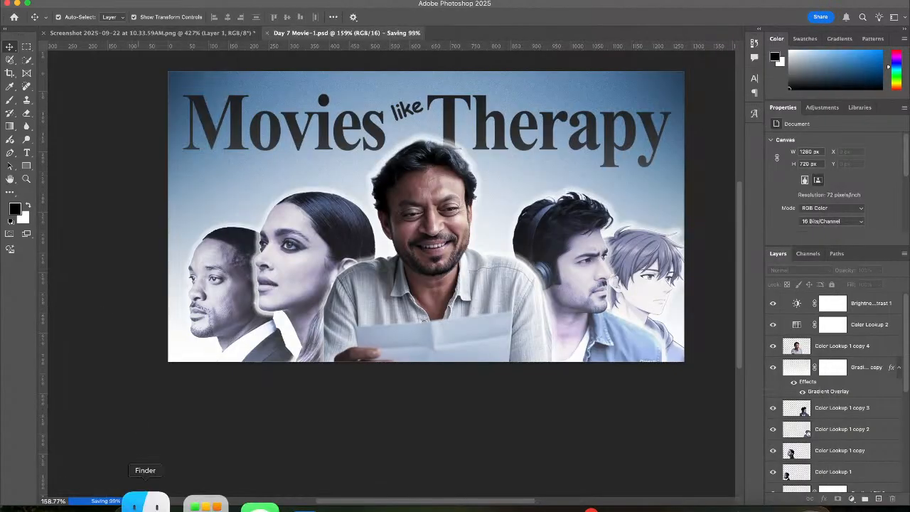
Switch to Finder and open Day 7 Movie-1.png from the pngs folder in Photoshop
click(146, 503)
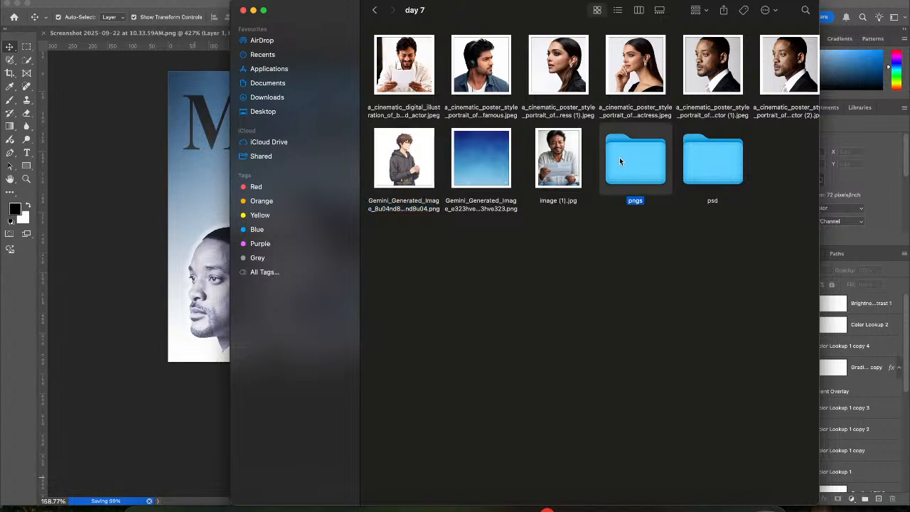
double_click(619, 153)
click(460, 53)
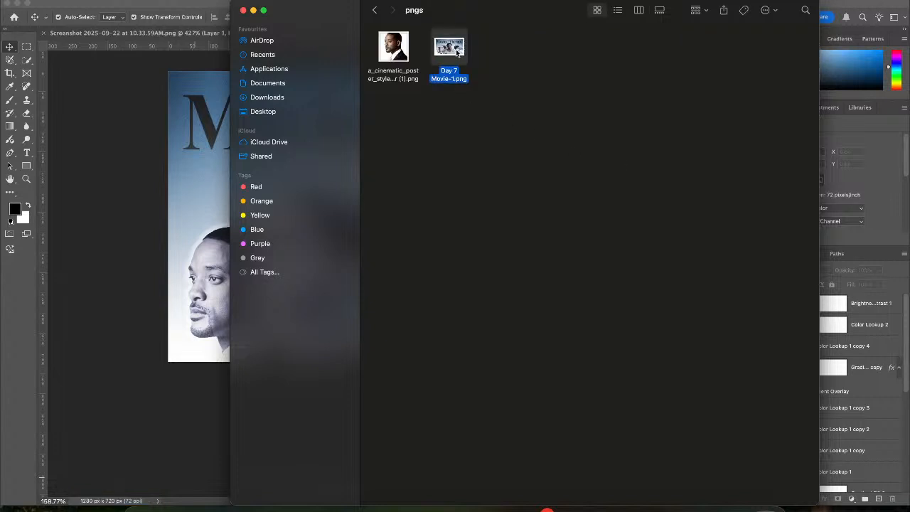
mouse_move(458, 52)
mouse_down()
mouse_move(178, 165)
mouse_move(146, 165)
mouse_move(484, 13)
mouse_move(457, 37)
mouse_up()
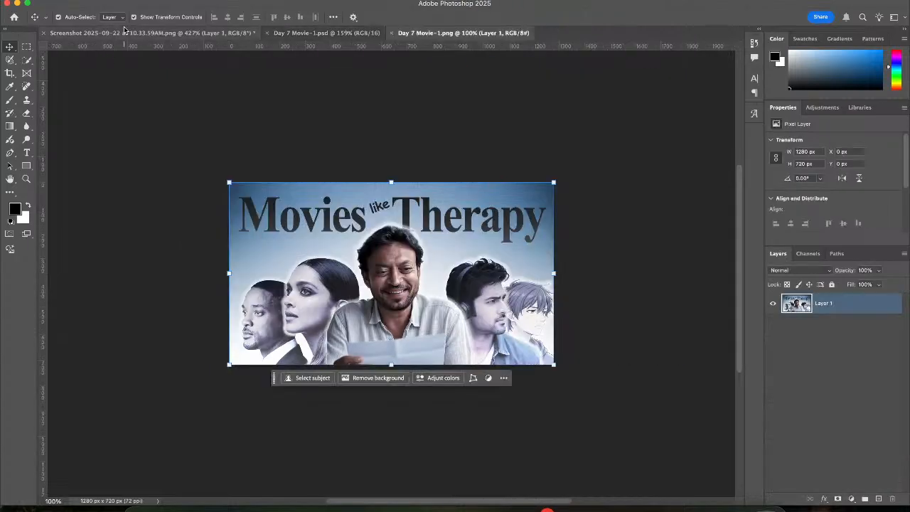
Compare the exported PNG with the reference screenshot and return to the PSD document
click(124, 32)
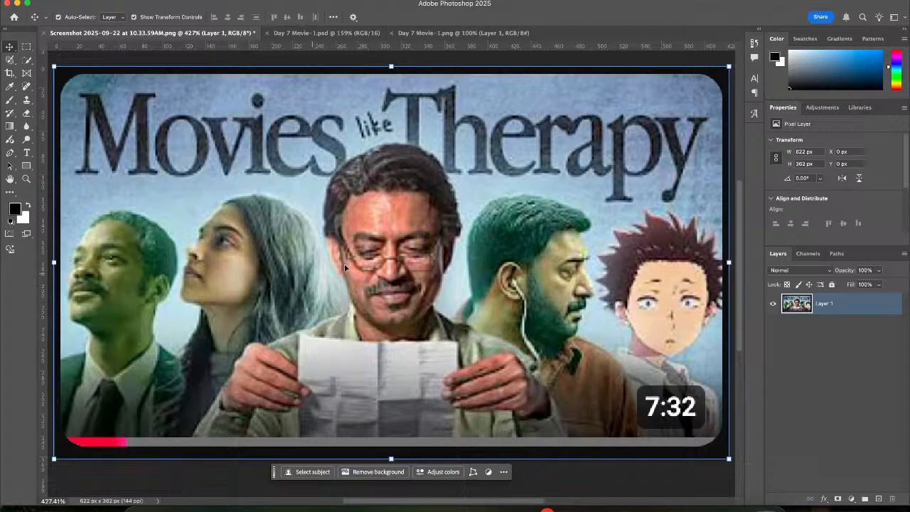
click(457, 36)
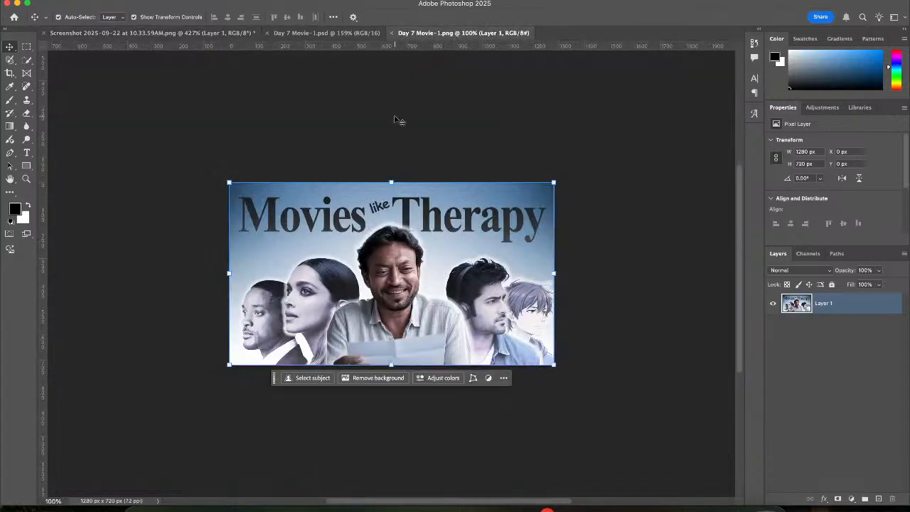
click(335, 33)
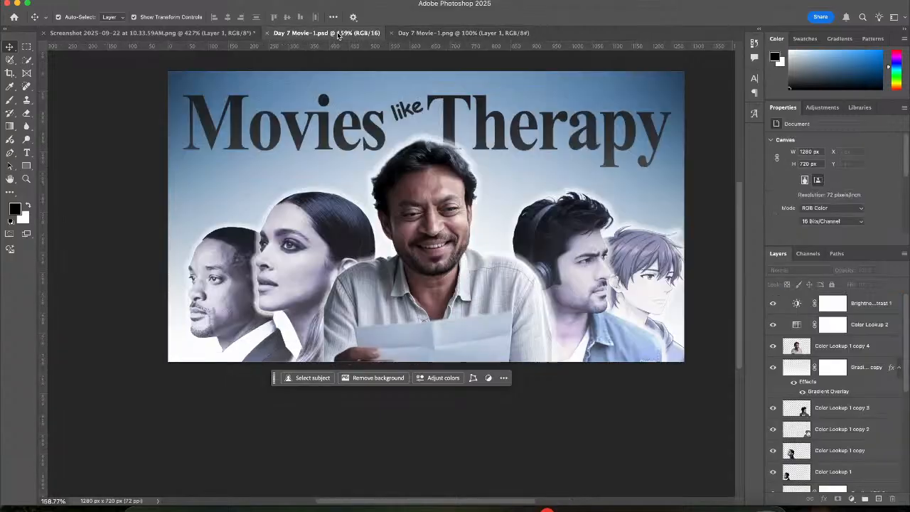
Preview the design without the Gradient Fill 2 copy layer, restoring its visibility and keeping that layer selected
click(772, 326)
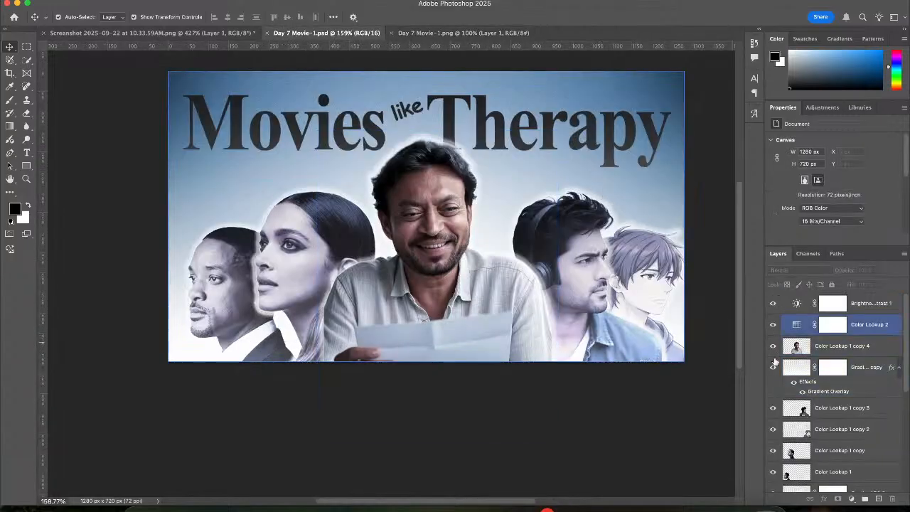
click(773, 367)
click(773, 367)
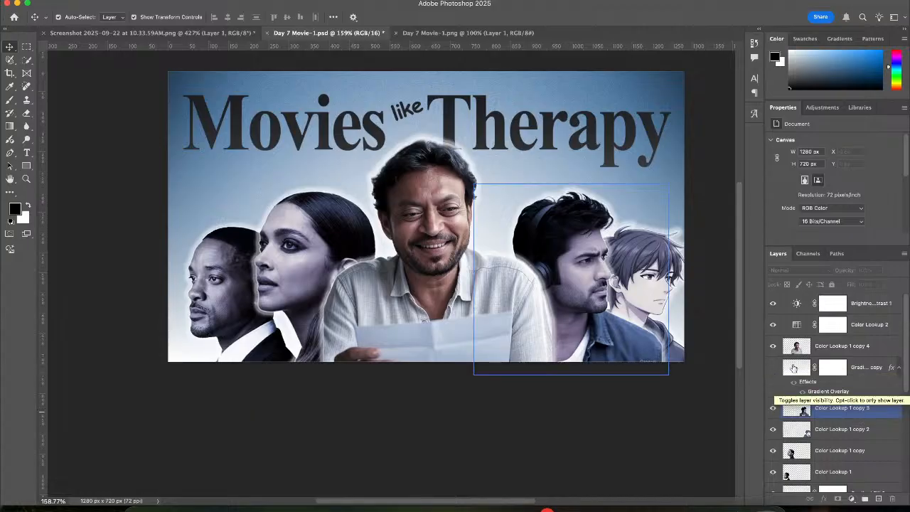
click(853, 369)
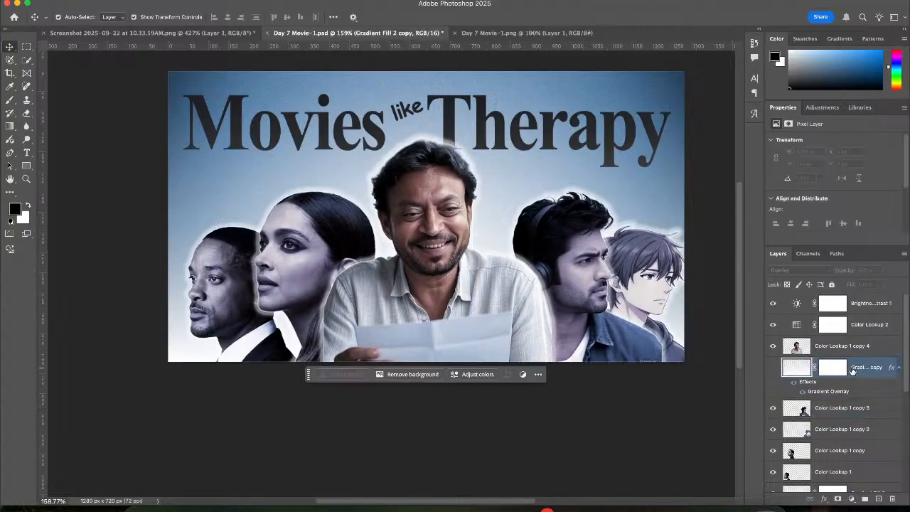
click(790, 409)
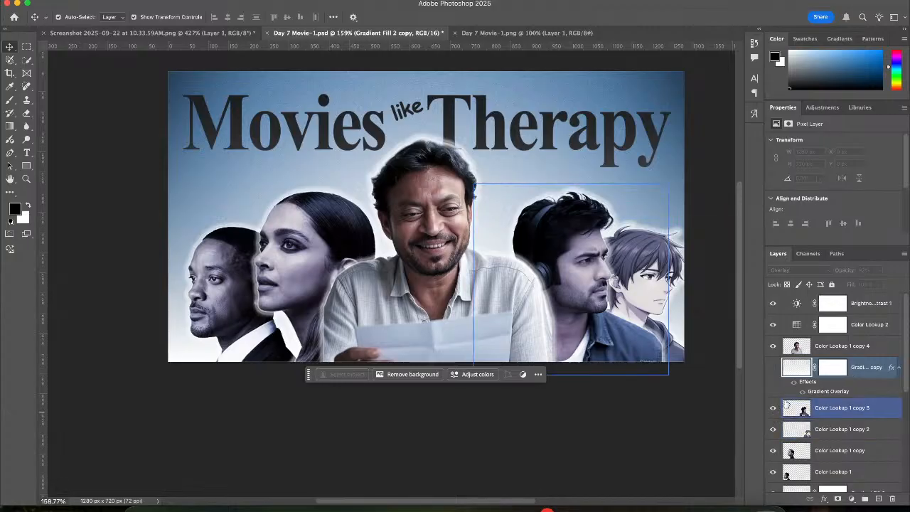
click(783, 371)
click(773, 367)
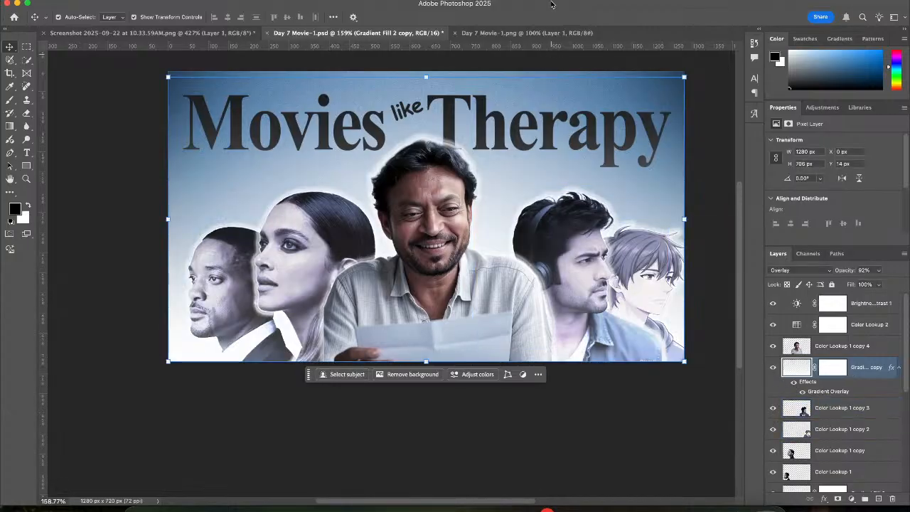
Open the Camera Raw Filter for Layer 1 of Day 7 Movie-1.png
click(508, 33)
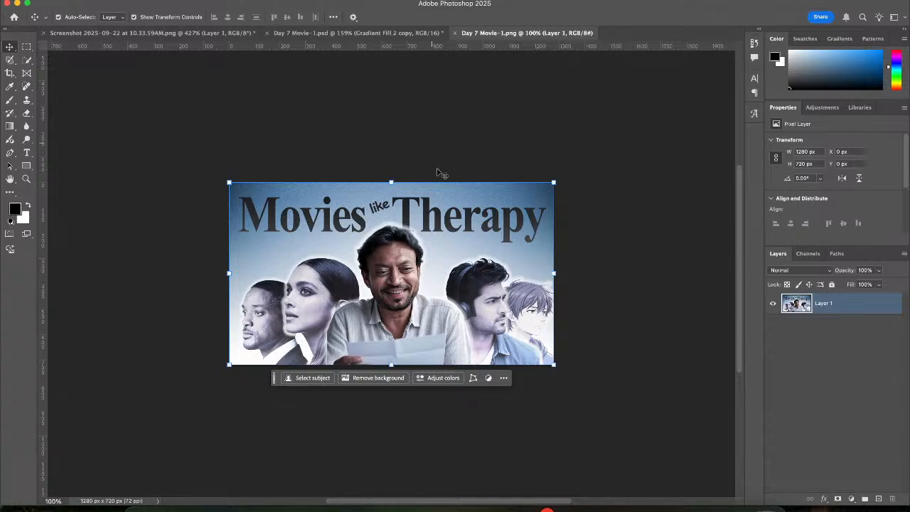
click(374, 142)
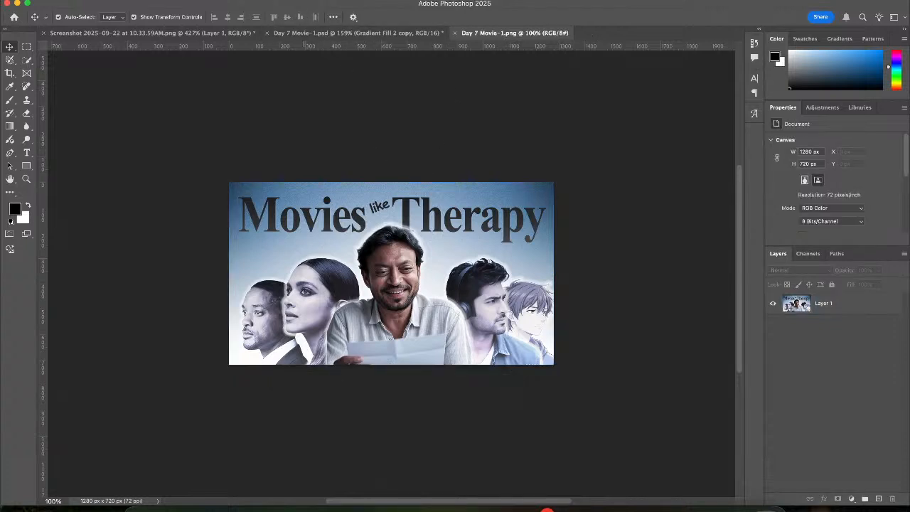
click(253, 1)
click(138, 195)
click(831, 308)
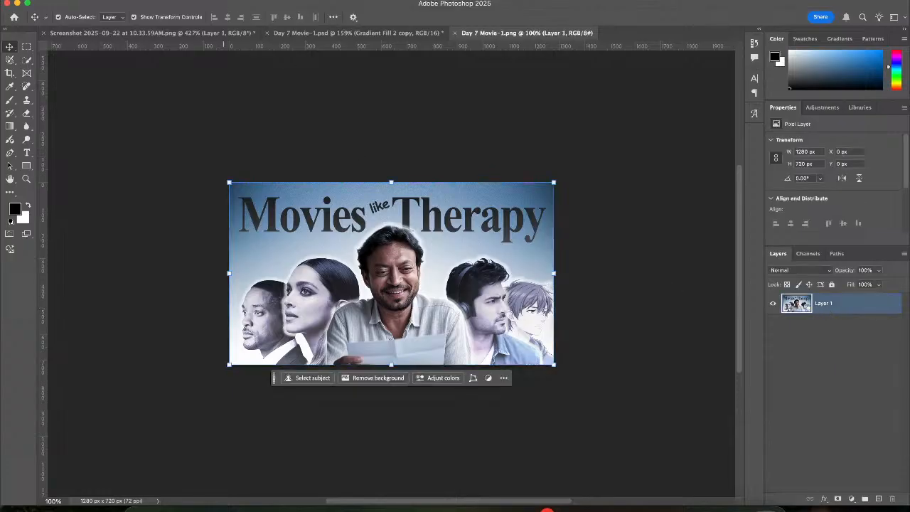
click(252, 1)
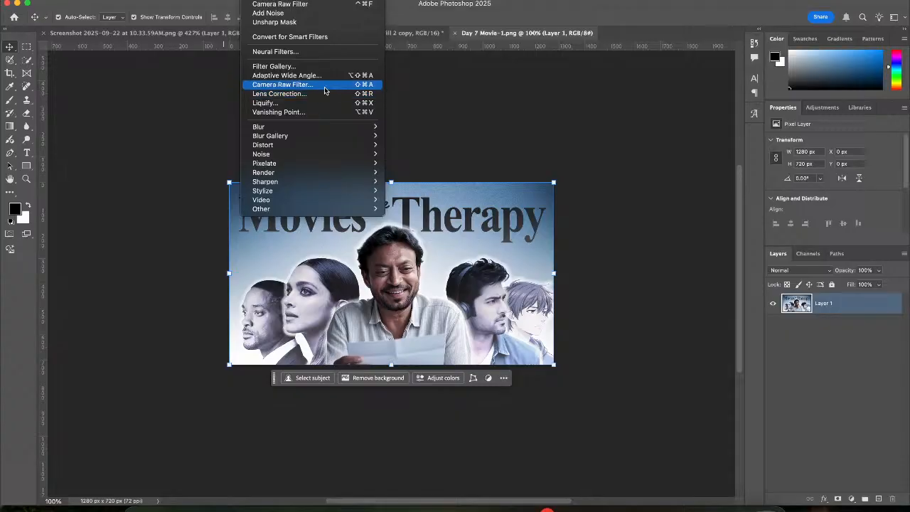
click(325, 88)
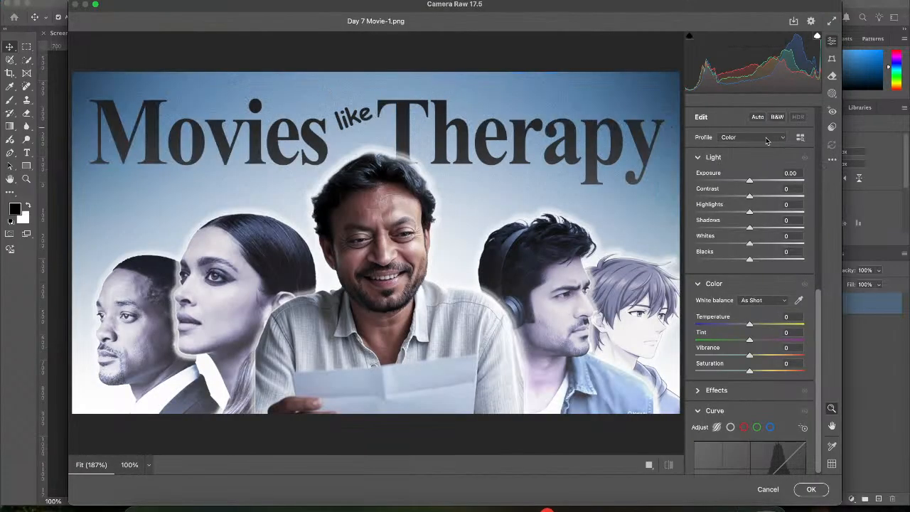
Warm the image to temperature +8 and reduce the curve's lights to -18
scroll(756, 279, down, 1)
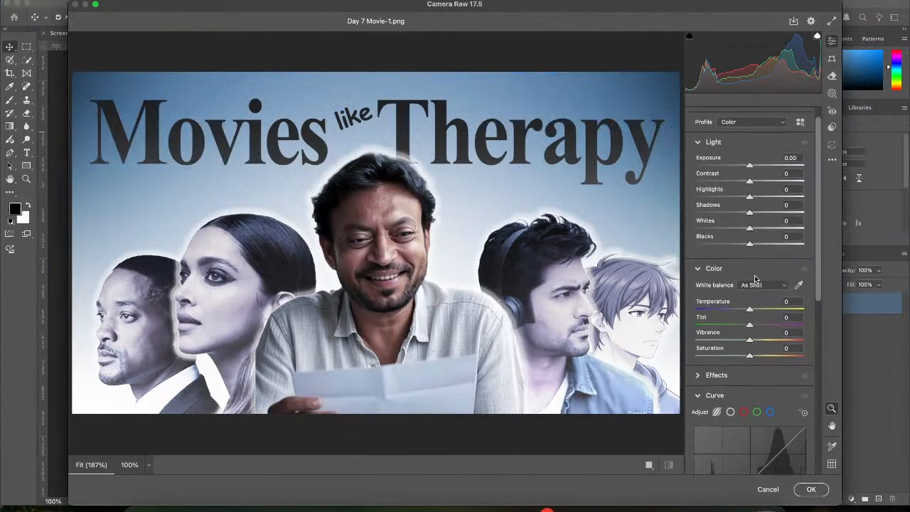
scroll(755, 279, down, 5)
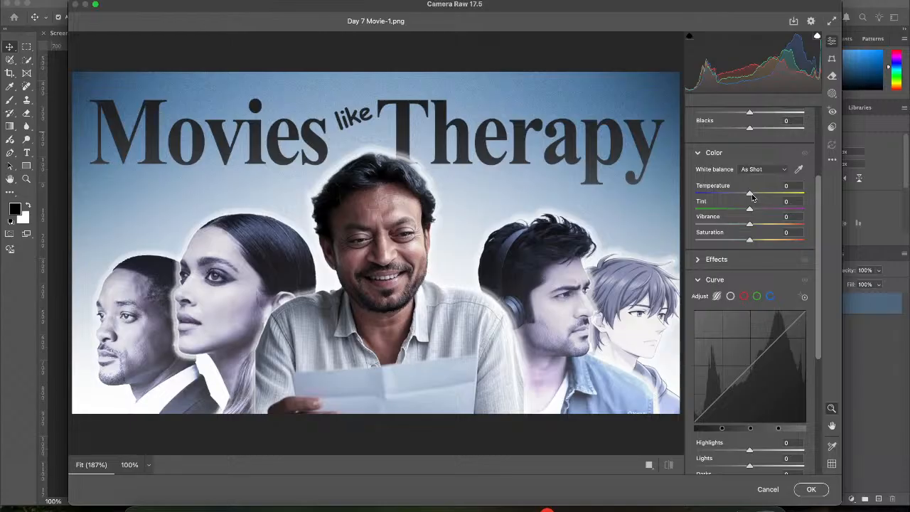
drag(752, 196, 757, 199)
drag(744, 370, 779, 346)
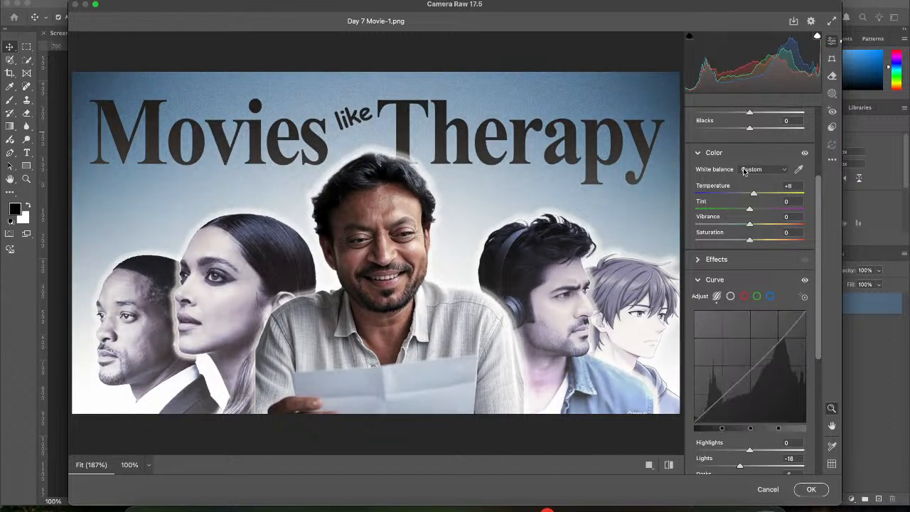
Set exposure -0.40, contrast +18, highlights +14, shadows -5, whites +8, blacks -1, tint -9, vibrance +33 and saturation +30
scroll(743, 174, up, 5)
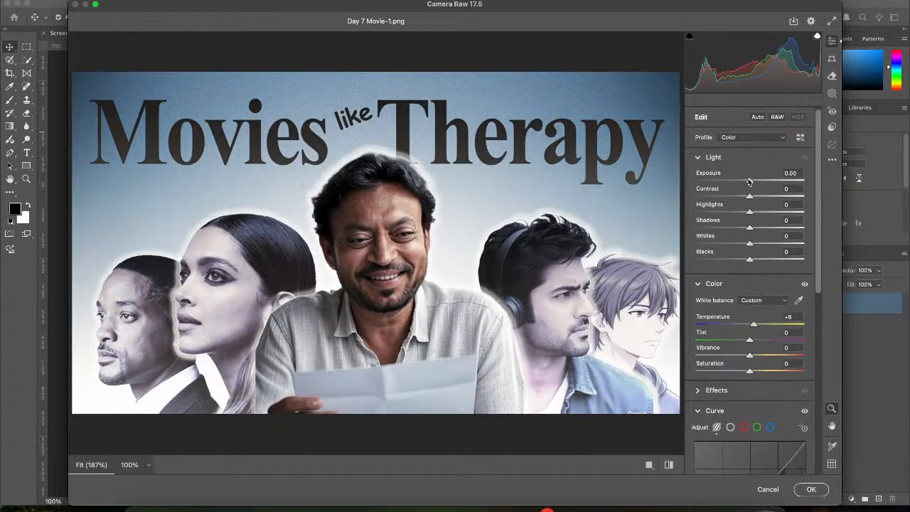
drag(748, 183, 749, 261)
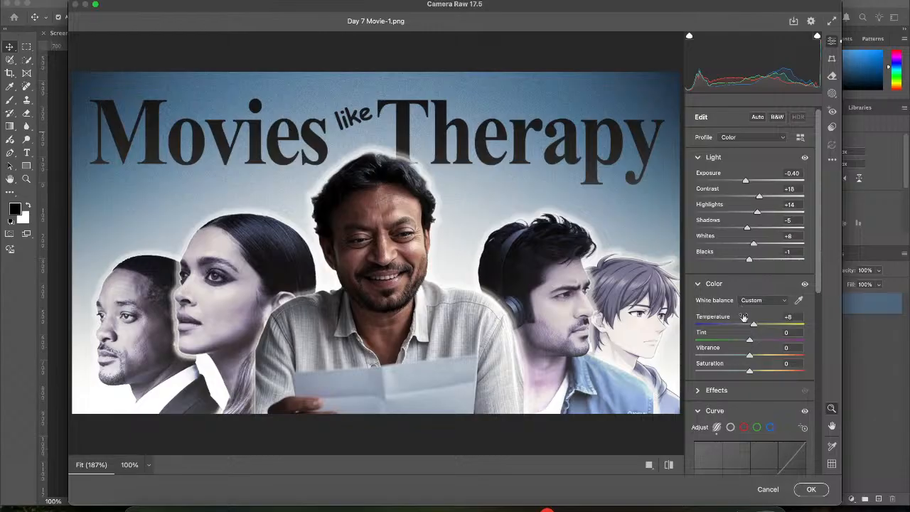
drag(751, 343, 768, 370)
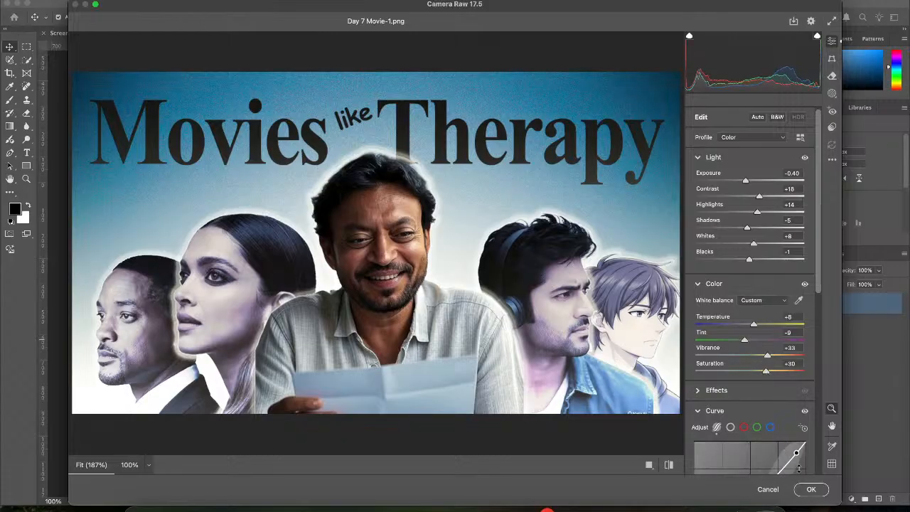
Raise the curve's highlights to 5 and apply the Camera Raw filter to the layer
click(811, 490)
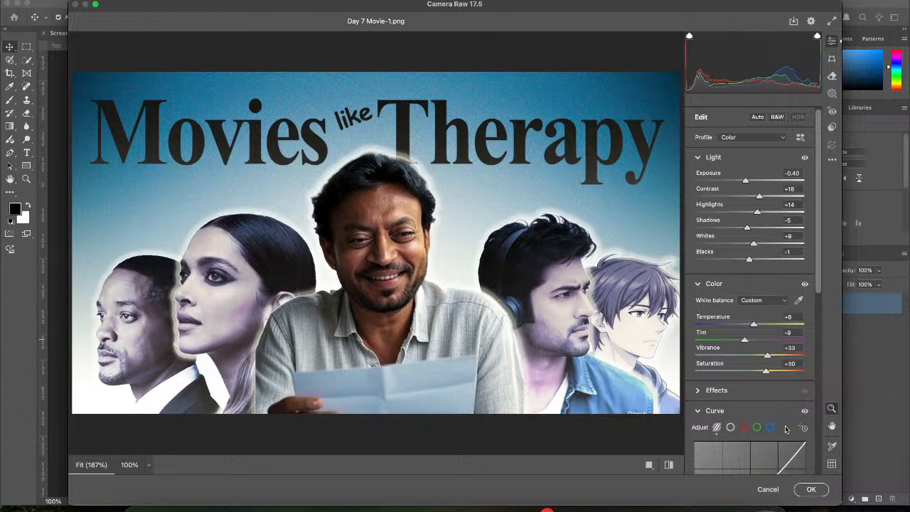
scroll(781, 423, down, 5)
mouse_move(779, 402)
mouse_down()
mouse_move(779, 377)
mouse_move(779, 400)
mouse_up()
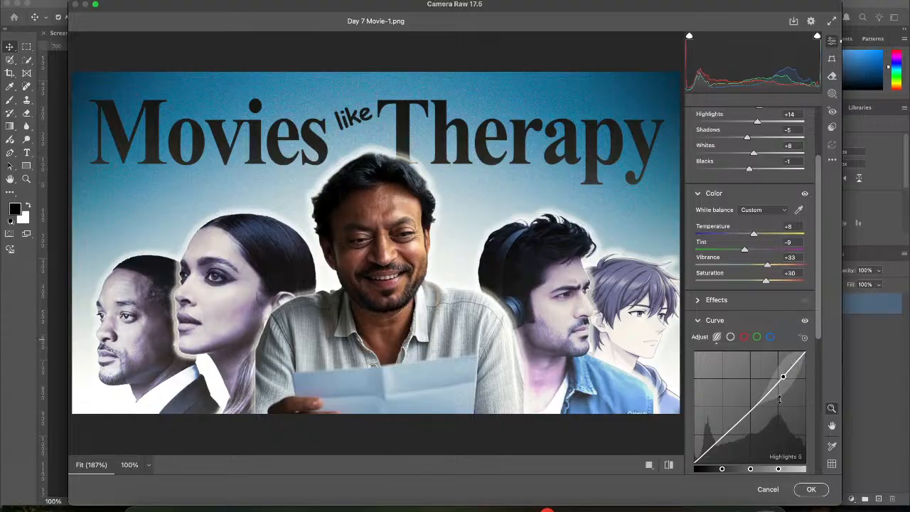
click(810, 490)
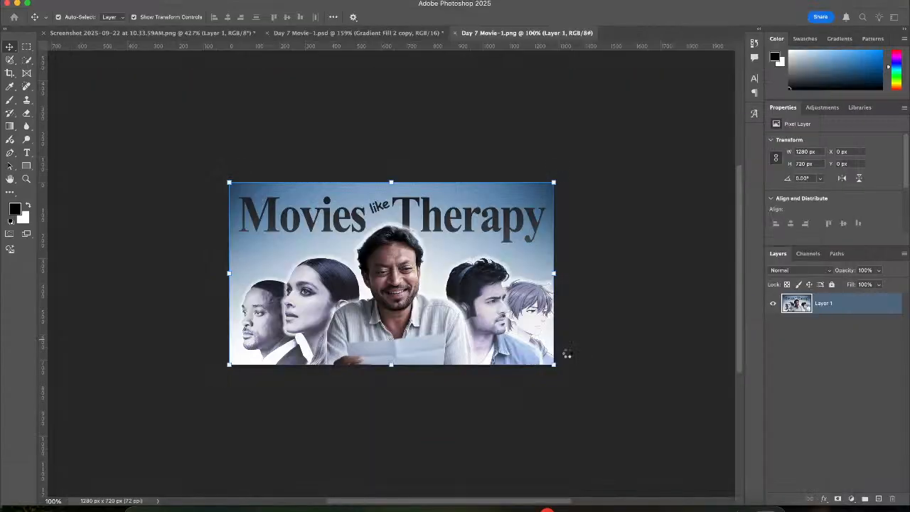
Deselect the filtered layer and compare the PNG's colors with the PSD version
click(469, 144)
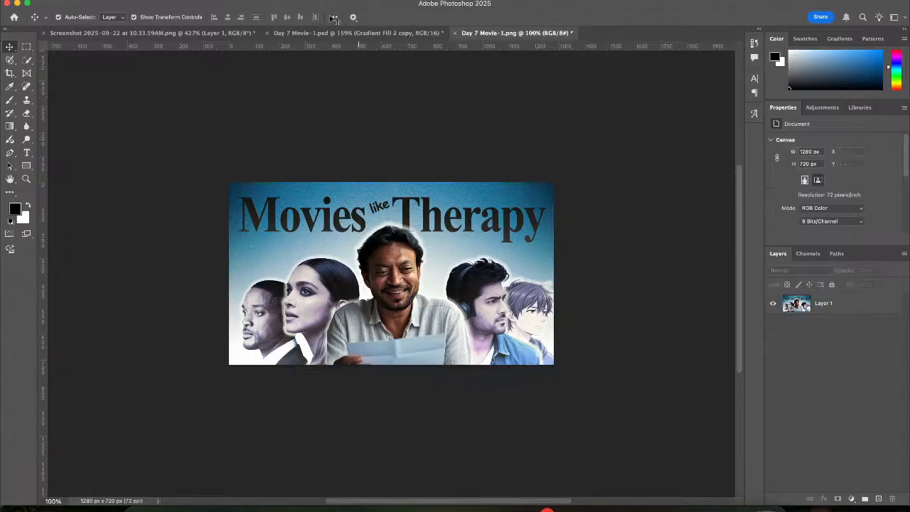
click(304, 33)
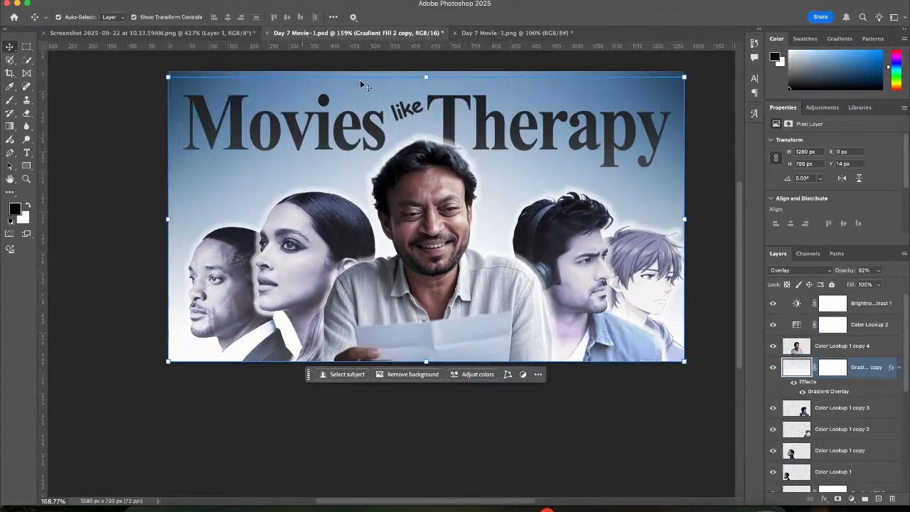
Compare the layered PSD thumbnail with the color-corrected PNG, enlarging the PNG to 200%
scroll(323, 191, up, 3)
scroll(323, 191, right, 2)
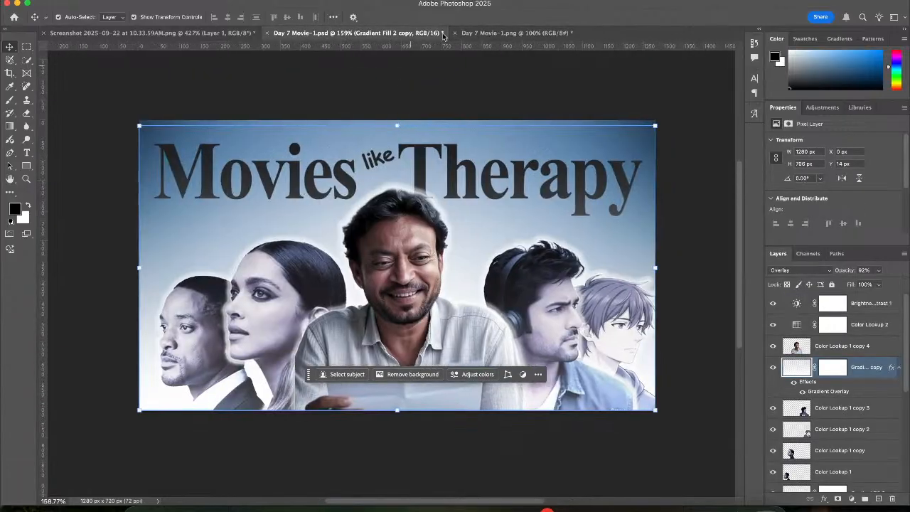
click(474, 34)
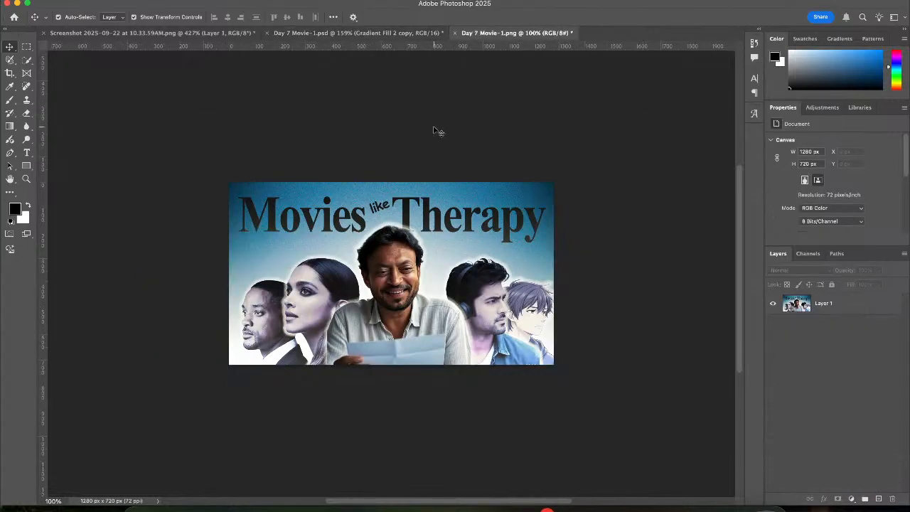
key(super+equal)
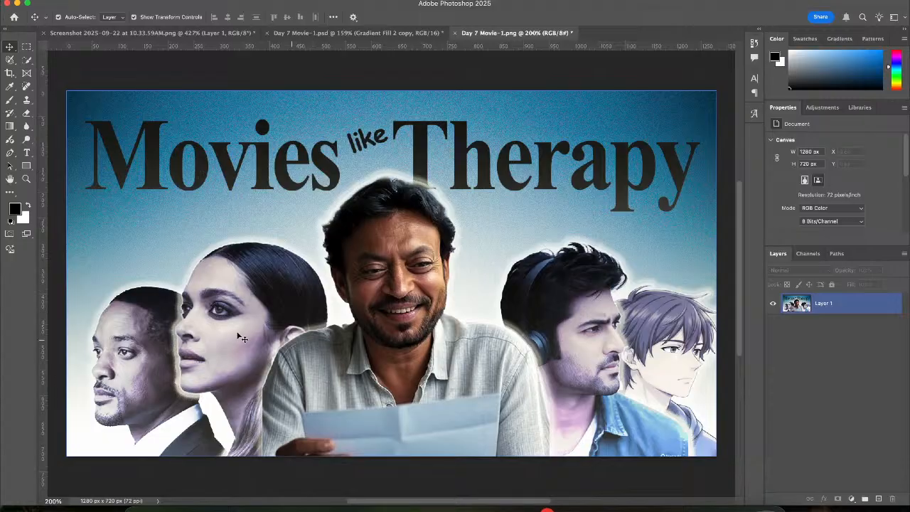
click(376, 33)
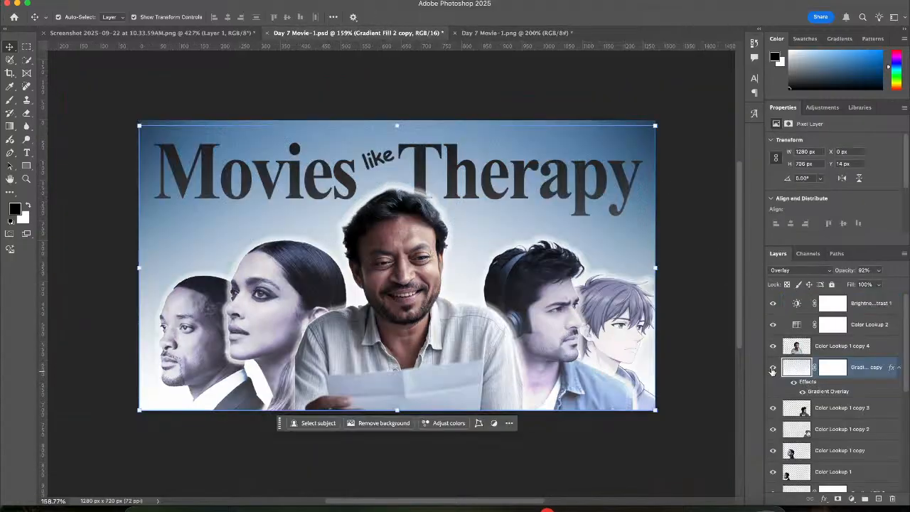
Delete the overlay gradient fill copy layer from the PSD
click(773, 368)
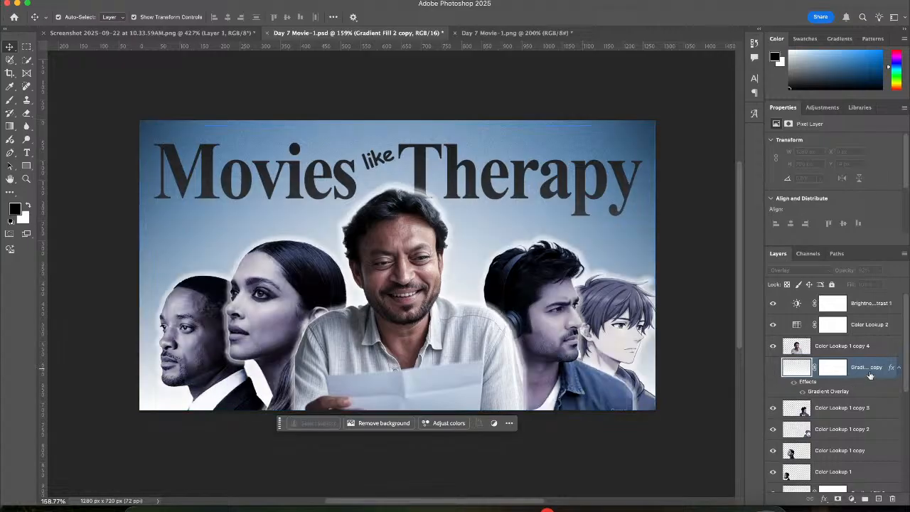
key(BackSpace)
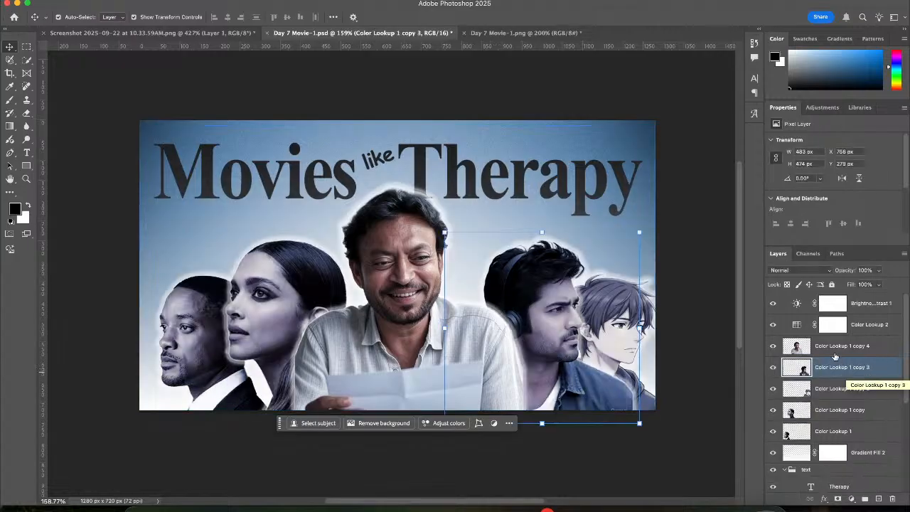
shift+click(843, 347)
Check the image without the Color Lookup 2 and Brightness/Contrast 1 adjustment layers, delete both, and clear the layer selection
click(773, 324)
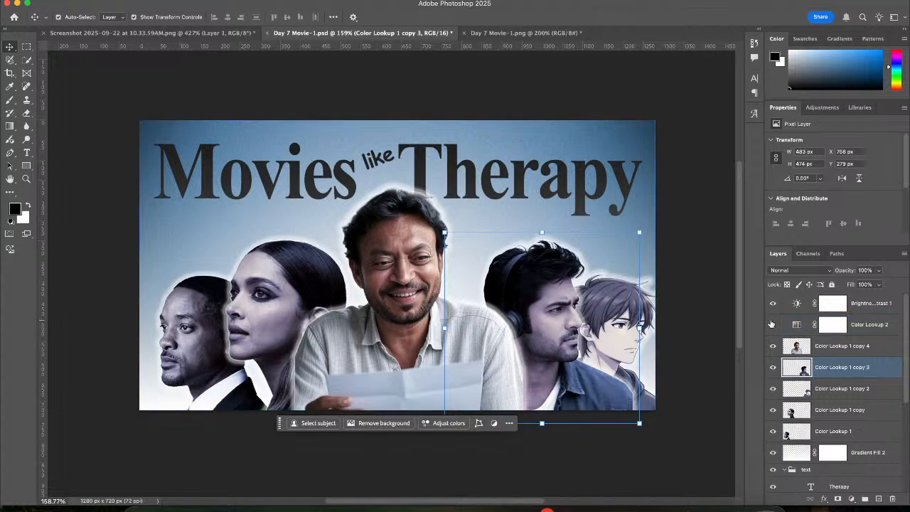
click(878, 325)
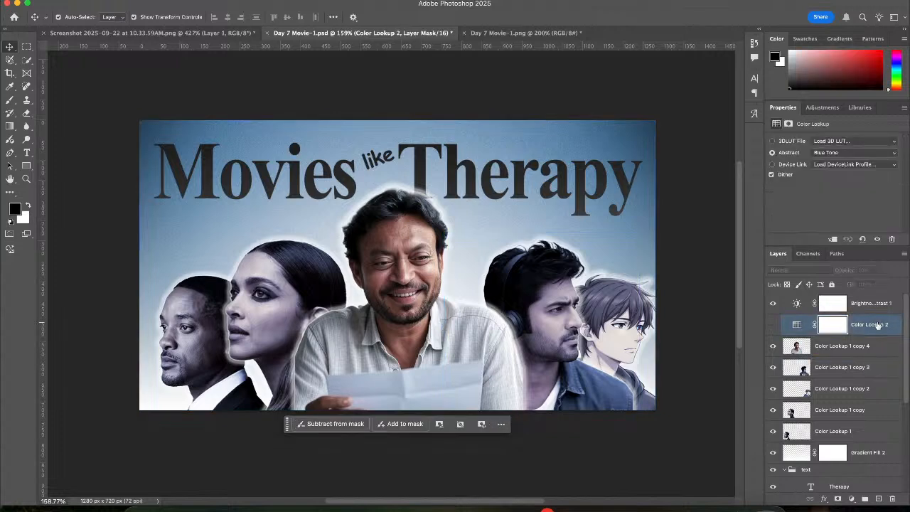
click(773, 304)
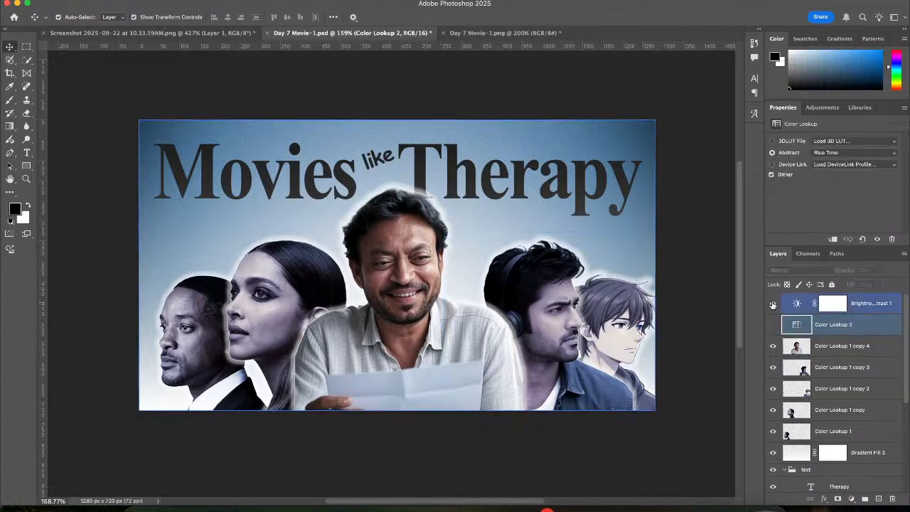
click(773, 303)
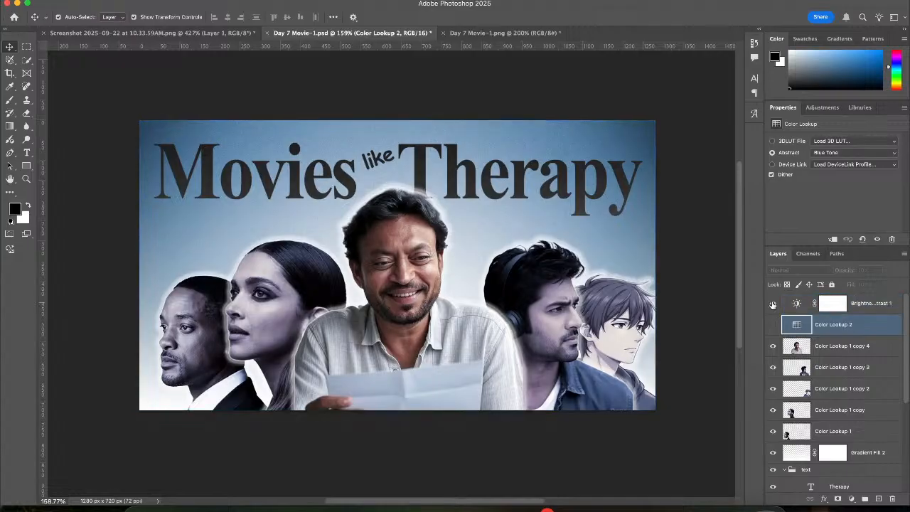
click(773, 304)
click(845, 309)
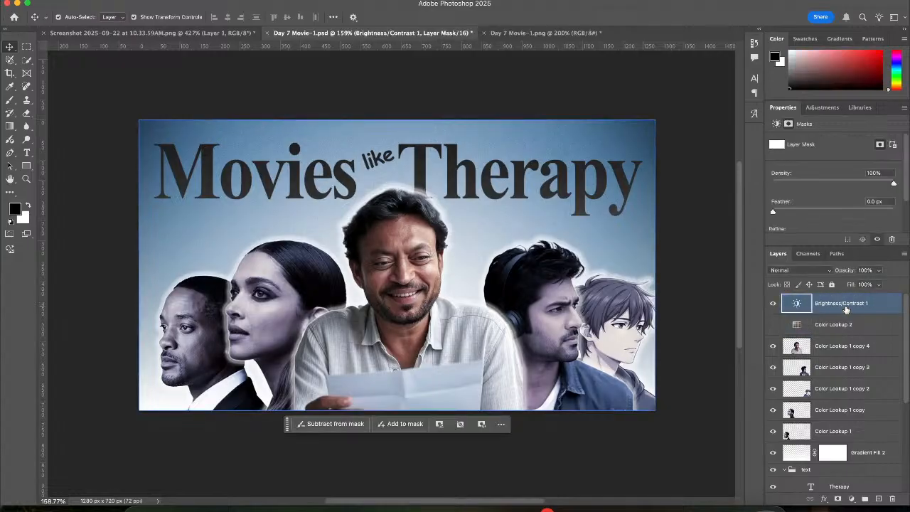
key(BackSpace)
key(BackSpace)
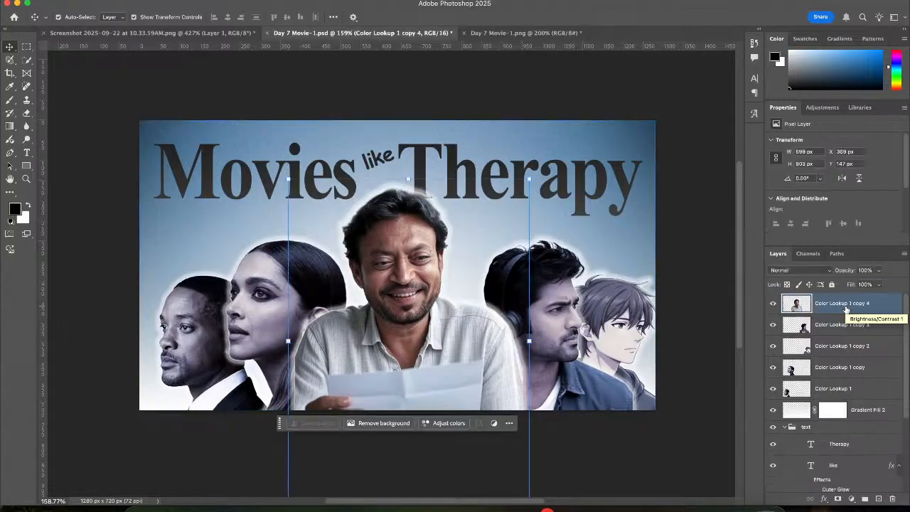
click(684, 400)
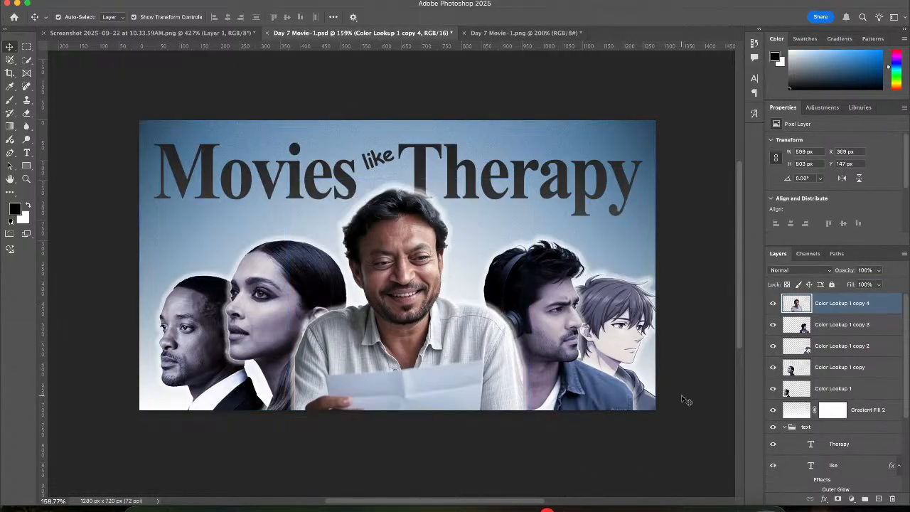
Add a Hue/Saturation adjustment on top, try and undo a negative master hue shift, and try shifting the yellows' hue to -18
click(850, 499)
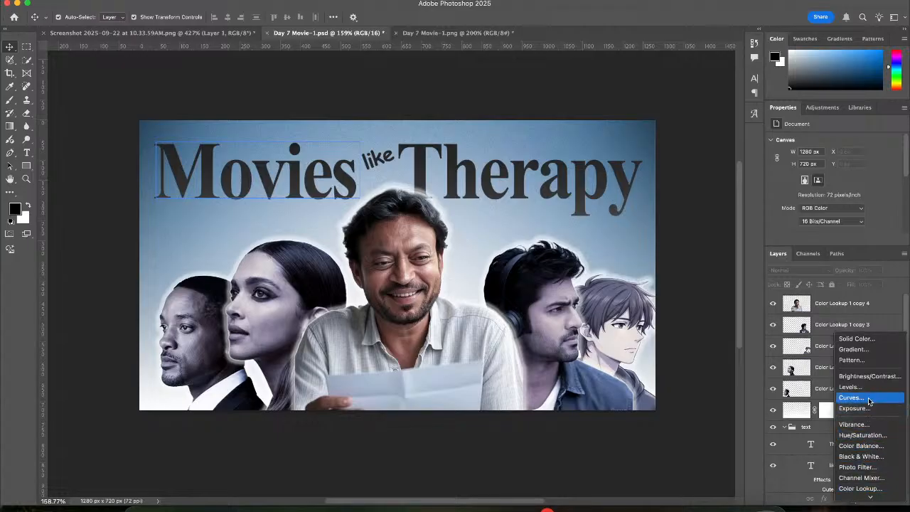
click(863, 436)
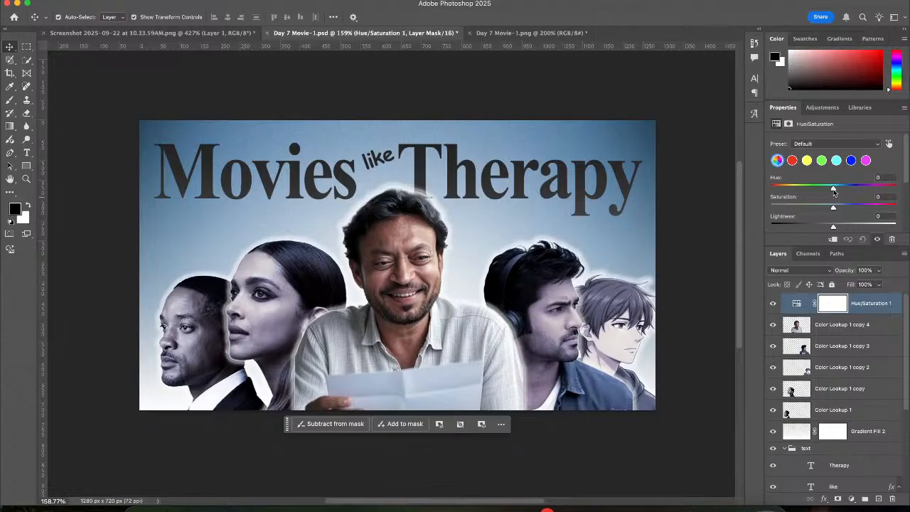
drag(834, 192, 803, 194)
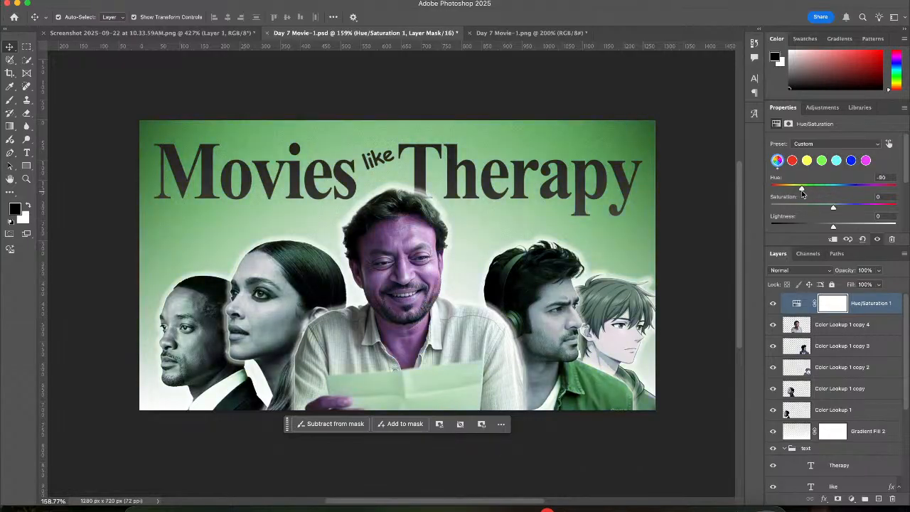
key(super+z)
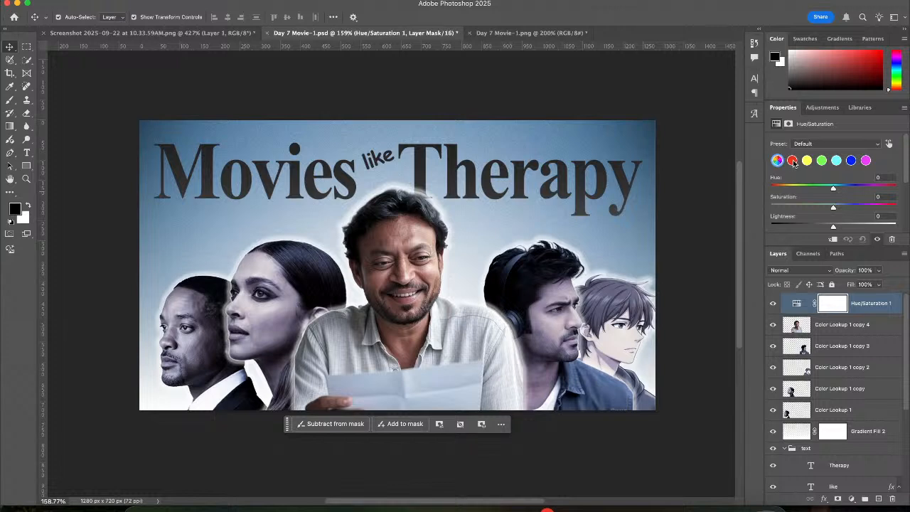
click(809, 161)
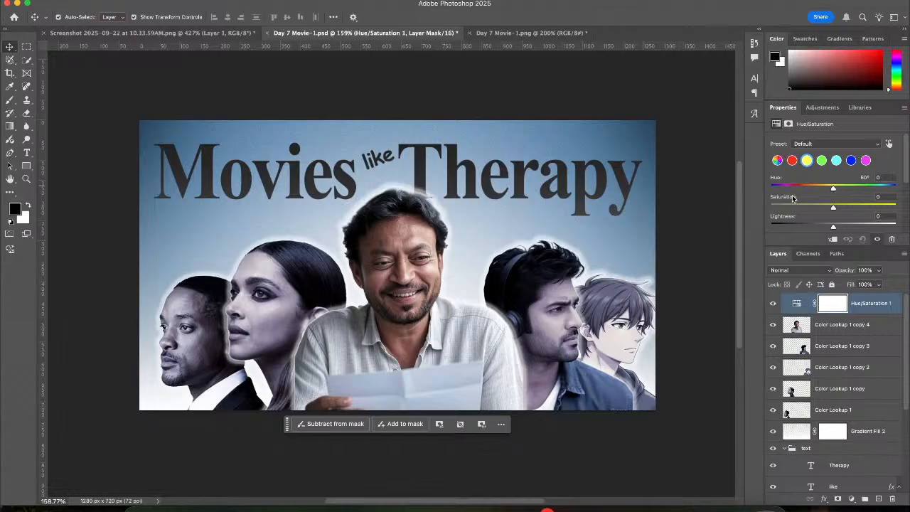
drag(835, 191, 810, 194)
key(super+z)
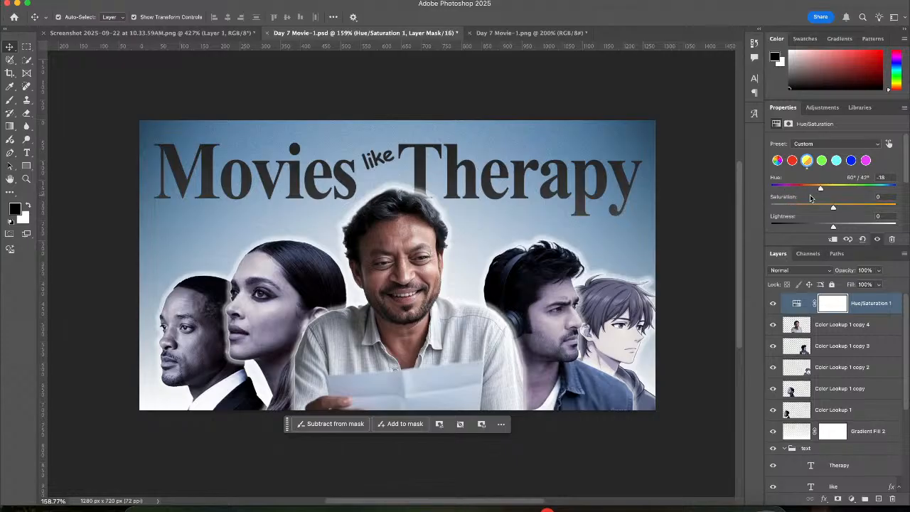
Try a master hue of -49, saturation +11 and lightness +2 in the Hue/Saturation adjustment
click(785, 161)
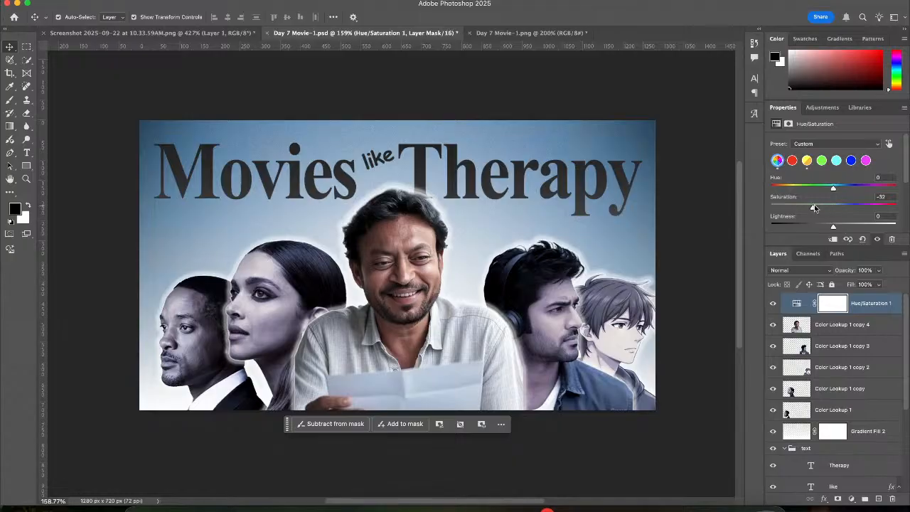
drag(815, 205, 834, 227)
click(840, 228)
drag(840, 228, 836, 228)
click(825, 188)
mouse_move(825, 188)
mouse_down()
mouse_move(816, 188)
mouse_move(841, 188)
mouse_move(816, 190)
mouse_up()
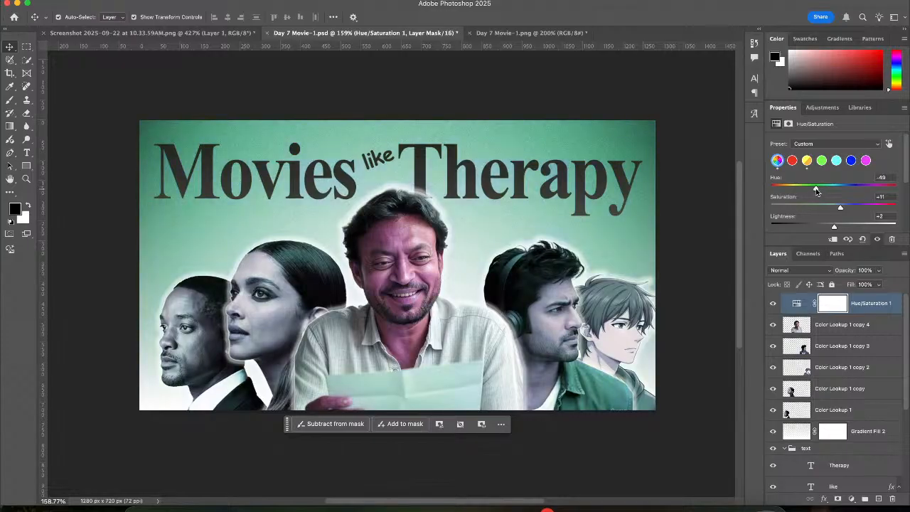
Hide and delete the Hue/Saturation adjustment layer, leaving no layer selected
click(774, 304)
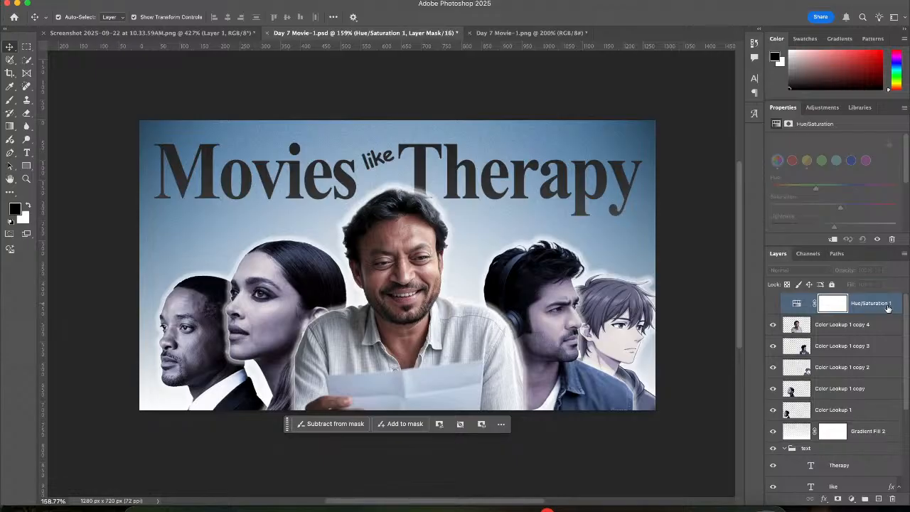
key(BackSpace)
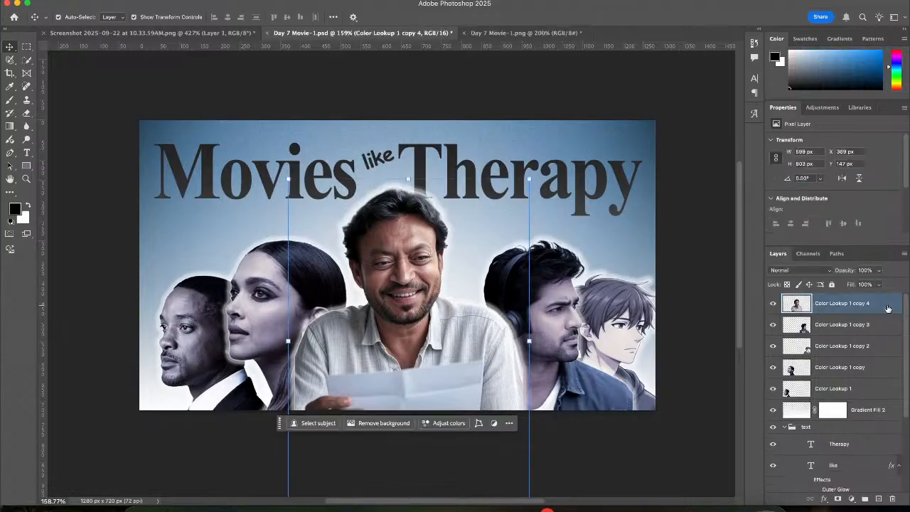
click(85, 147)
Quick-export the PSD as a PNG named "Day 7 Movie-2" in the pngs folder and switch to Finder
click(94, 1)
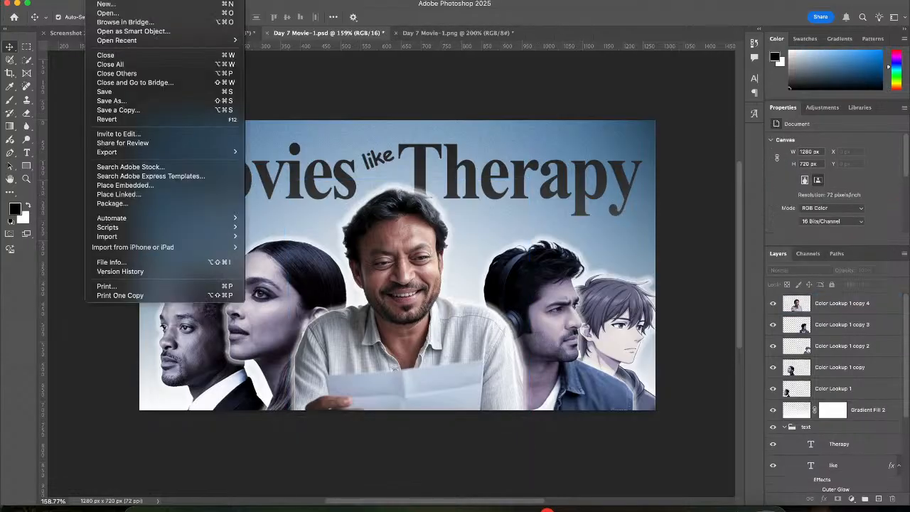
mouse_move(216, 153)
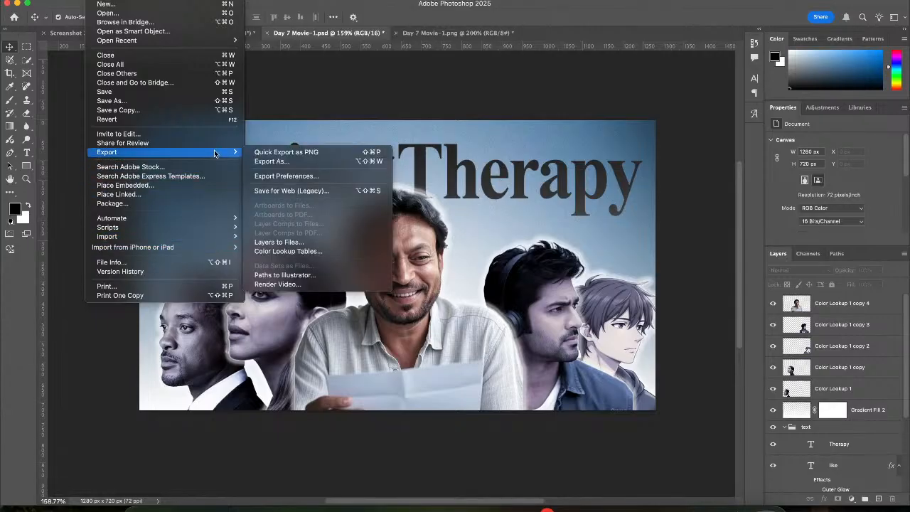
click(304, 152)
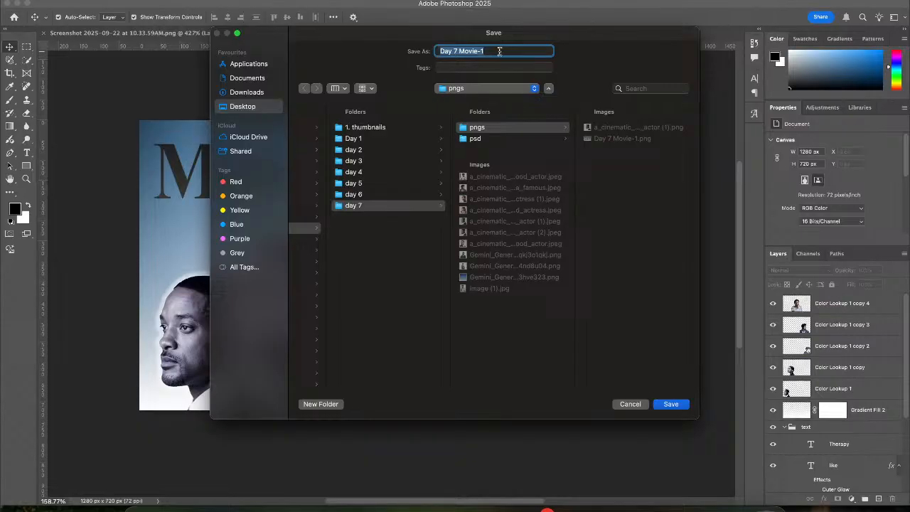
click(500, 51)
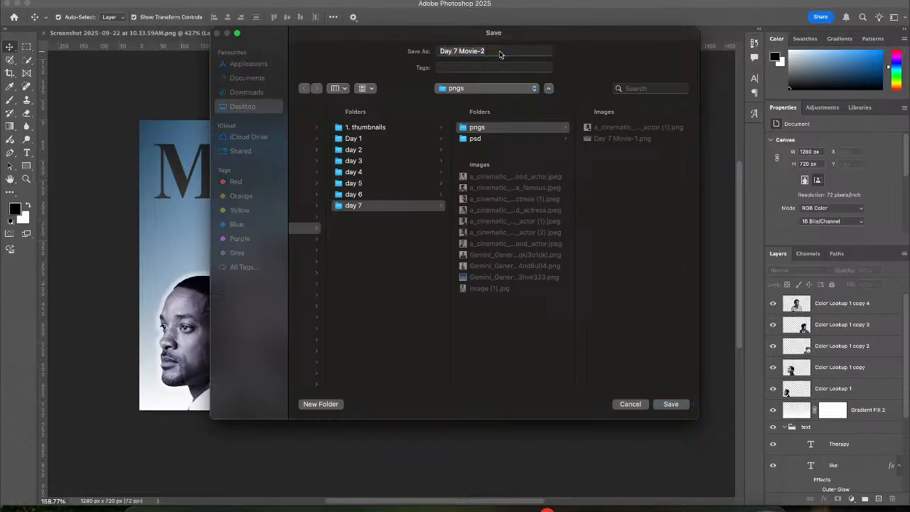
key(Return)
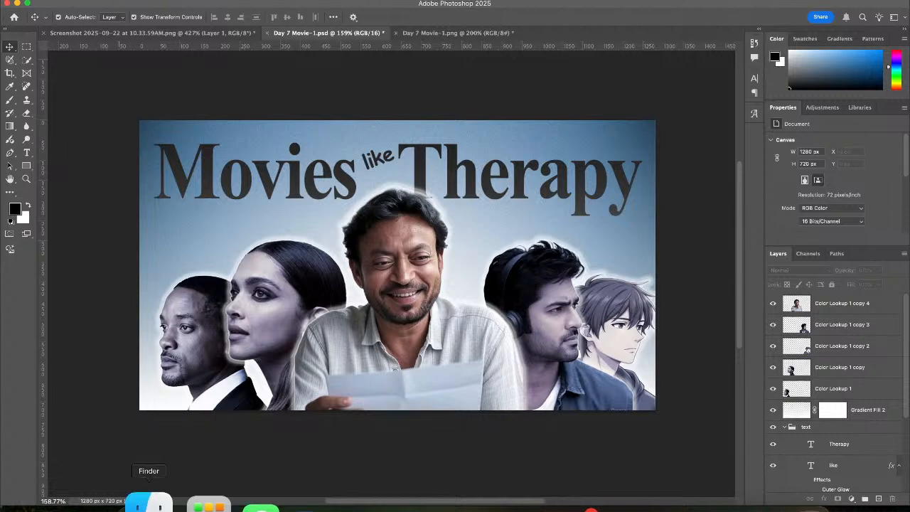
click(150, 506)
drag(459, 50, 577, 32)
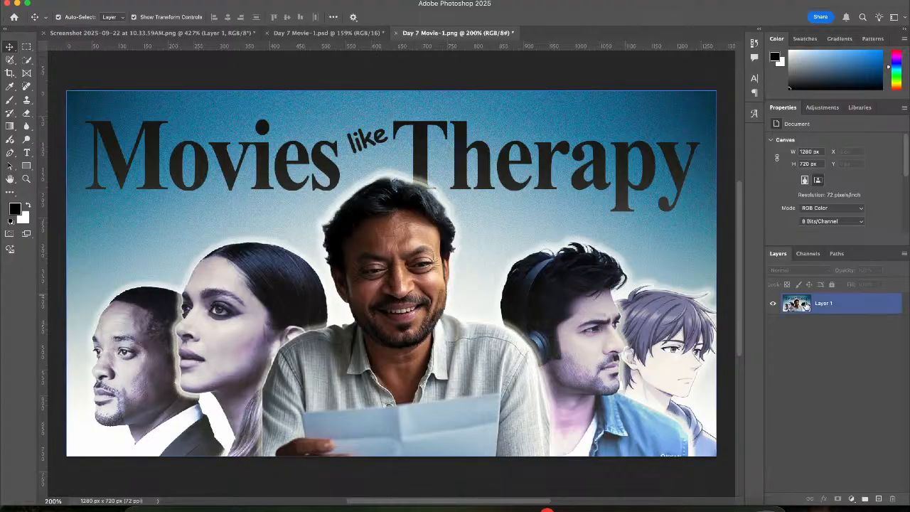
Apply an Add Noise filter with an amount of 2% to Layer 1 of Day 7 Movie-1.png
click(798, 299)
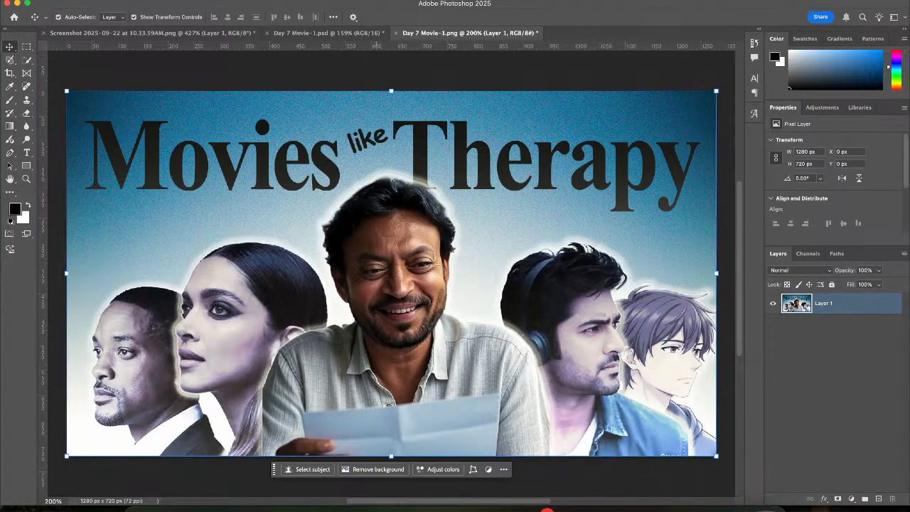
click(255, 0)
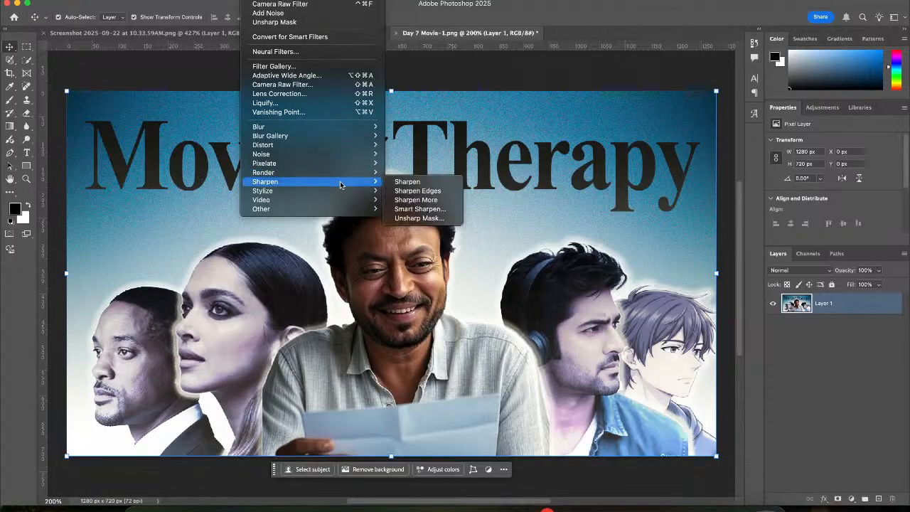
mouse_move(358, 153)
click(422, 155)
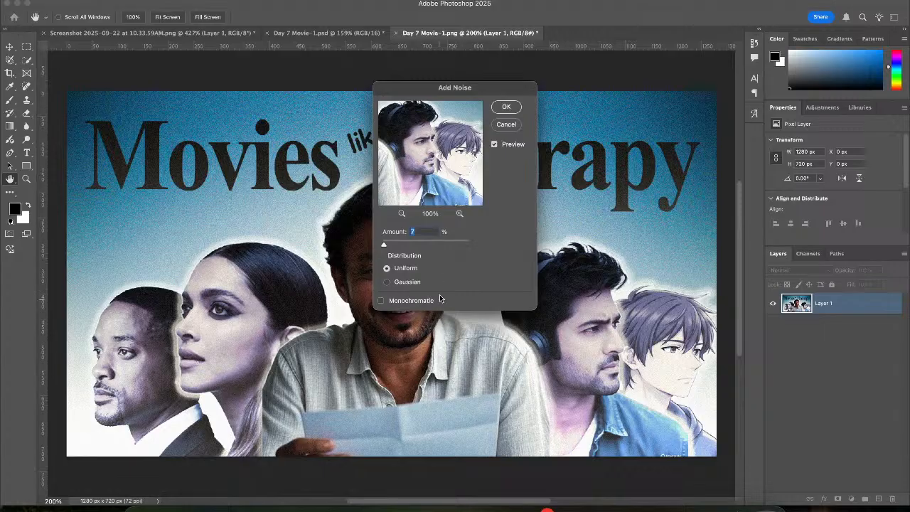
text(2)
click(504, 107)
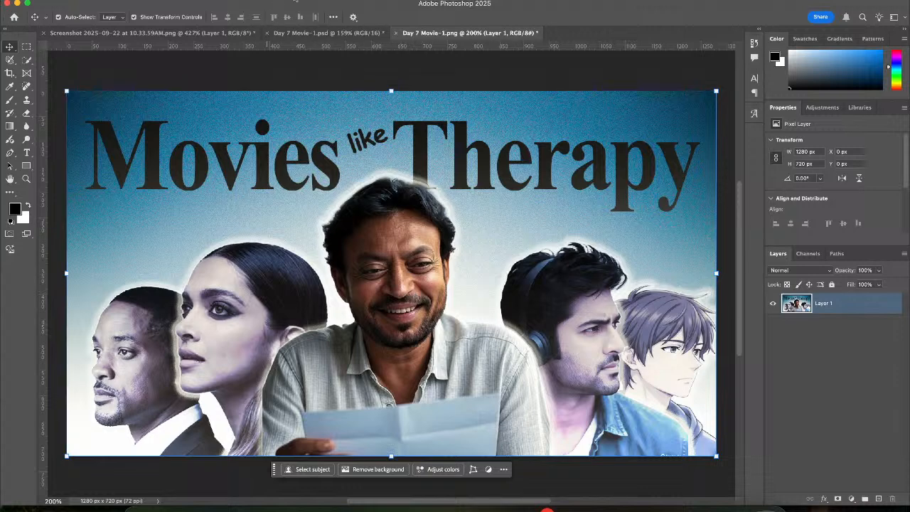
In a Camera Raw filter on Layer 1, set exposure +0.35, contrast +6, temperature +4, tint +23, vibrance +1 and saturation +9
click(259, 0)
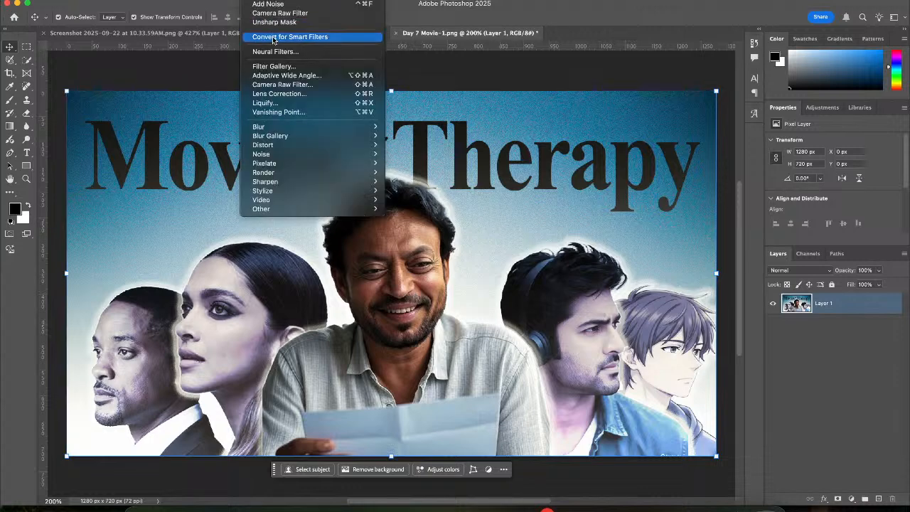
click(283, 85)
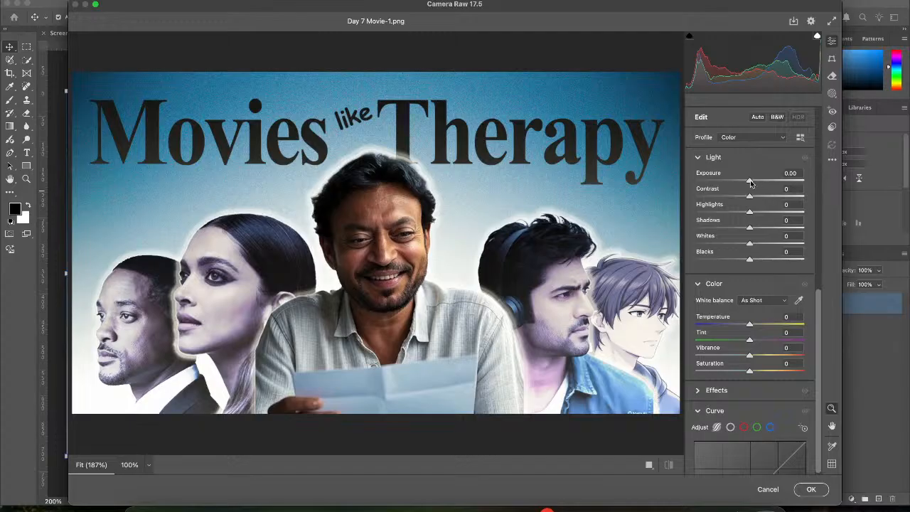
drag(751, 182, 754, 197)
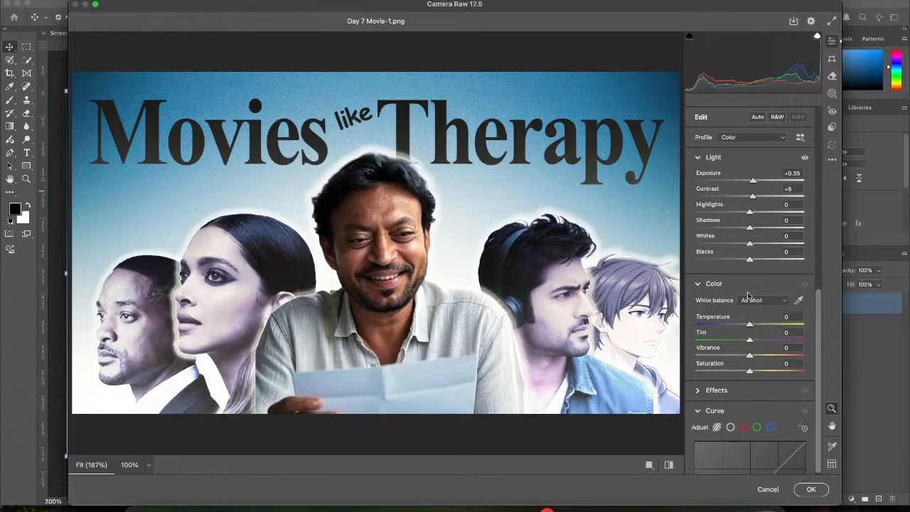
mouse_move(751, 325)
mouse_down()
mouse_move(740, 325)
mouse_move(752, 326)
mouse_move(744, 340)
mouse_up()
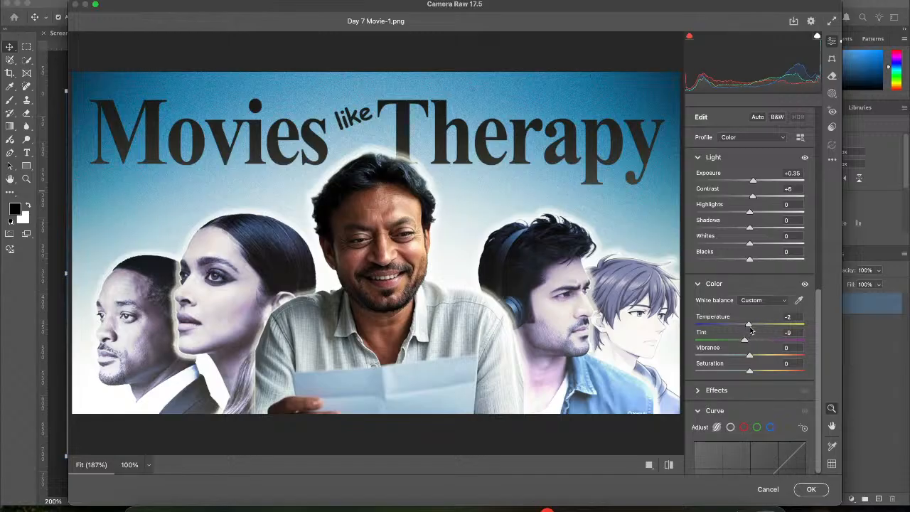
drag(751, 328, 758, 374)
Set highlights to -48, shadows +19, whites +2 and blacks -7, and apply the Camera Raw filter
scroll(758, 375, down, 3)
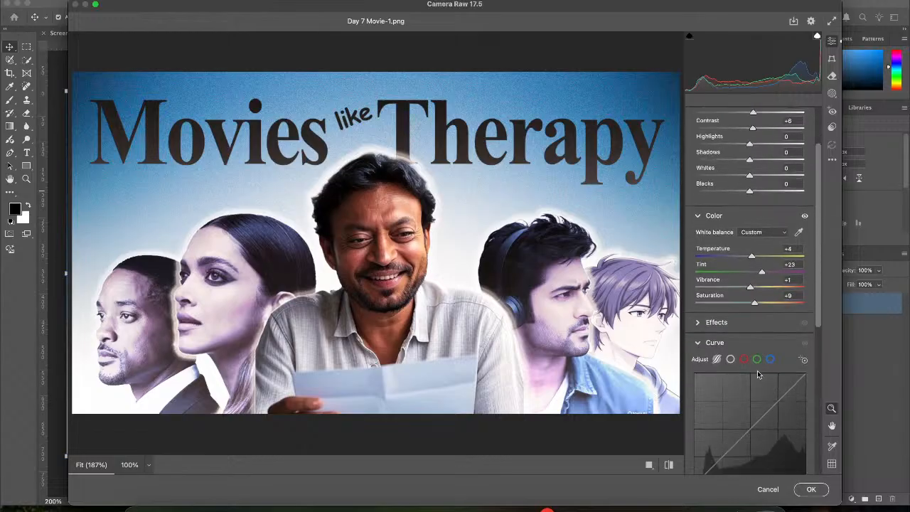
drag(744, 422, 744, 424)
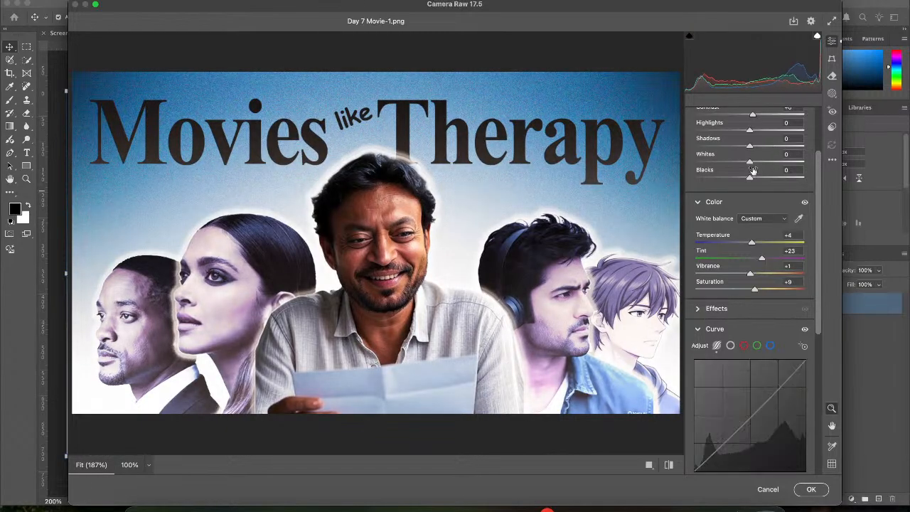
drag(752, 164, 750, 169)
drag(751, 147, 725, 136)
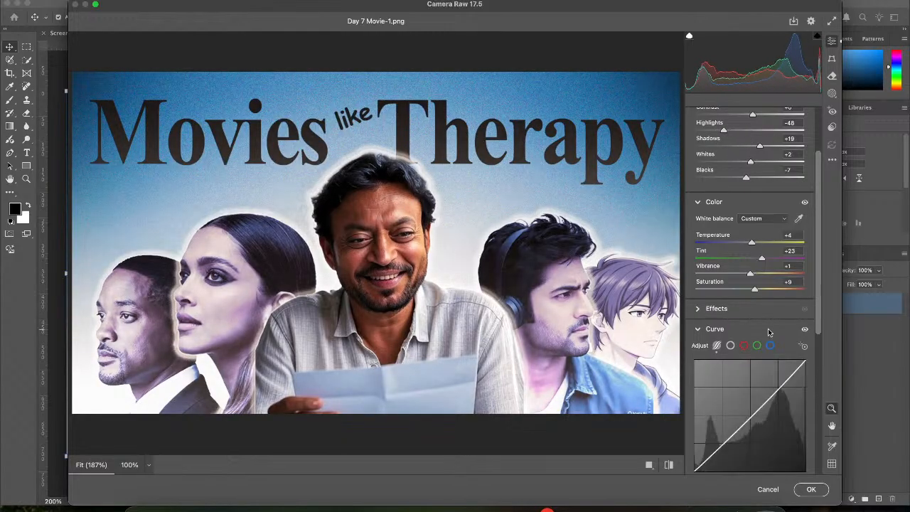
scroll(767, 305, down, 4)
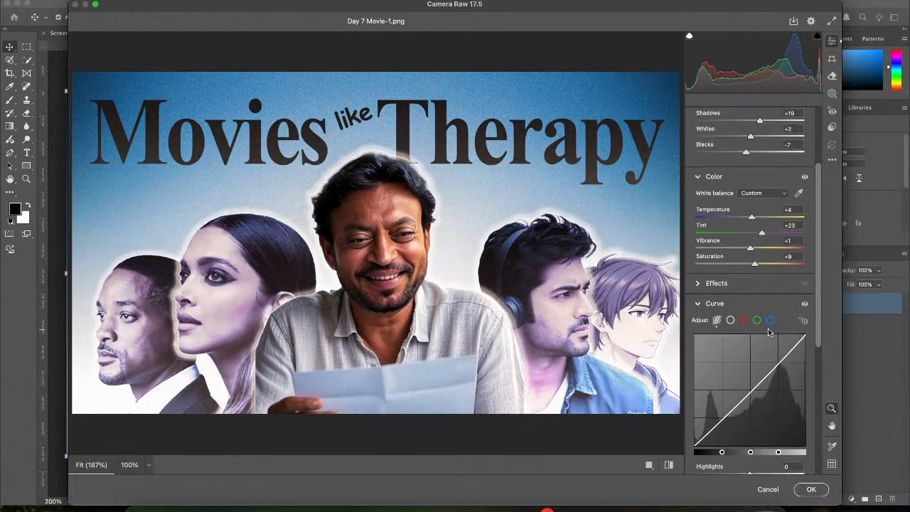
click(812, 489)
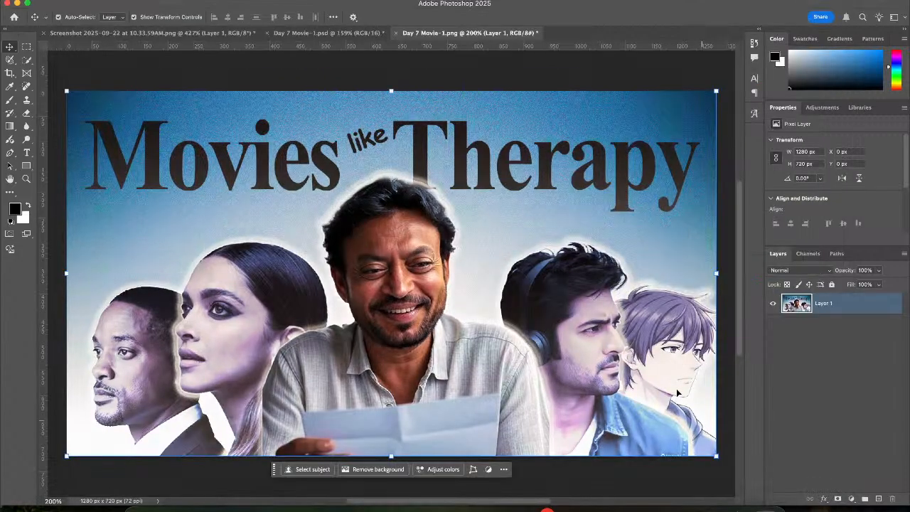
Compare the graded Day 7 Movie-1.png with the original Day 7 Movie-1.psd by switching between the two documents
click(339, 34)
click(298, 246)
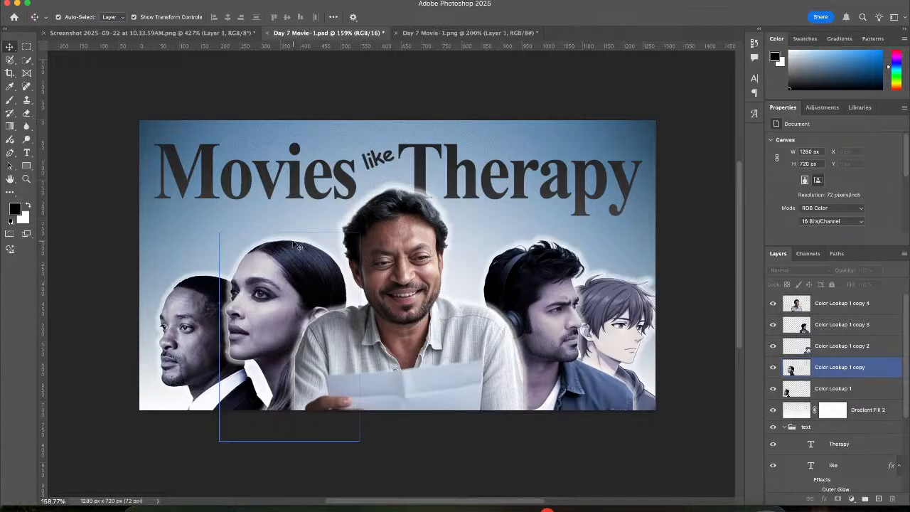
click(445, 34)
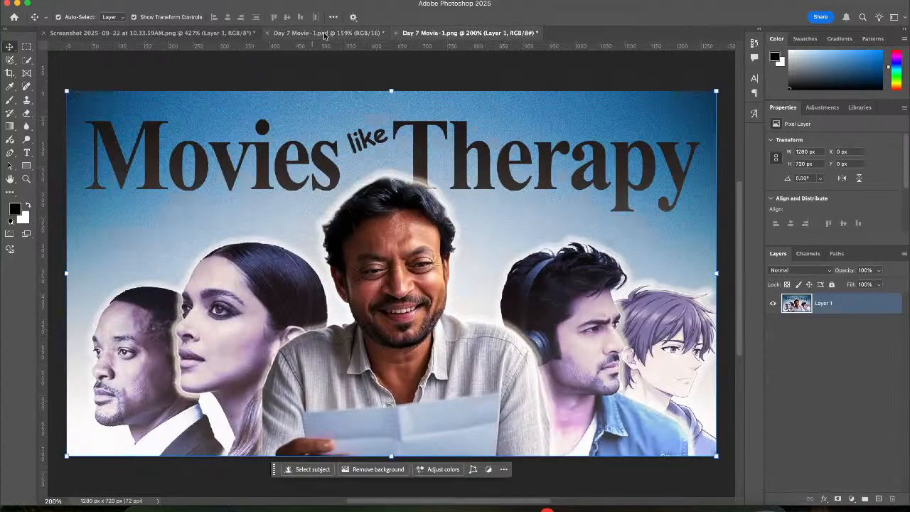
click(210, 35)
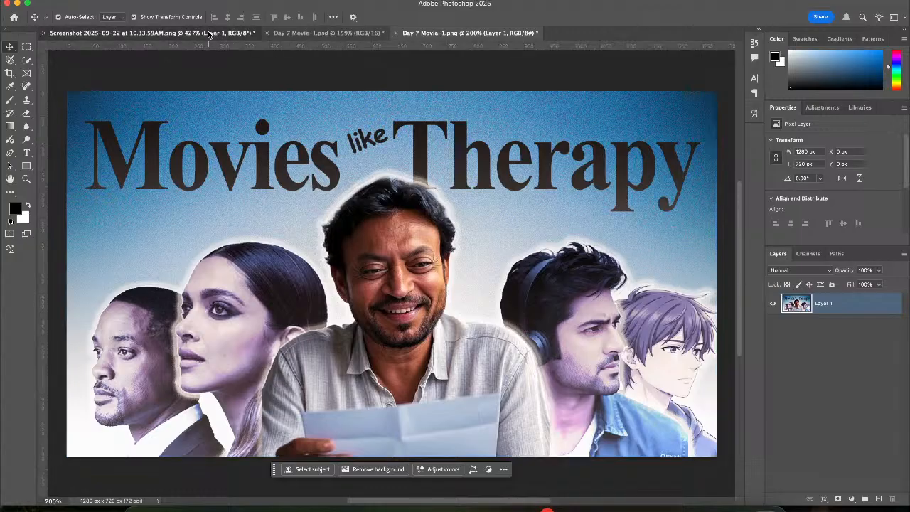
click(298, 34)
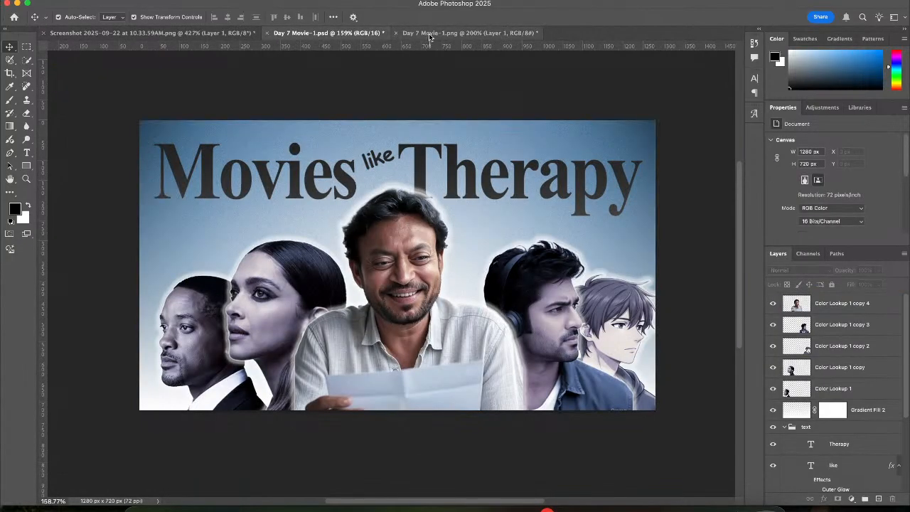
click(430, 33)
click(409, 72)
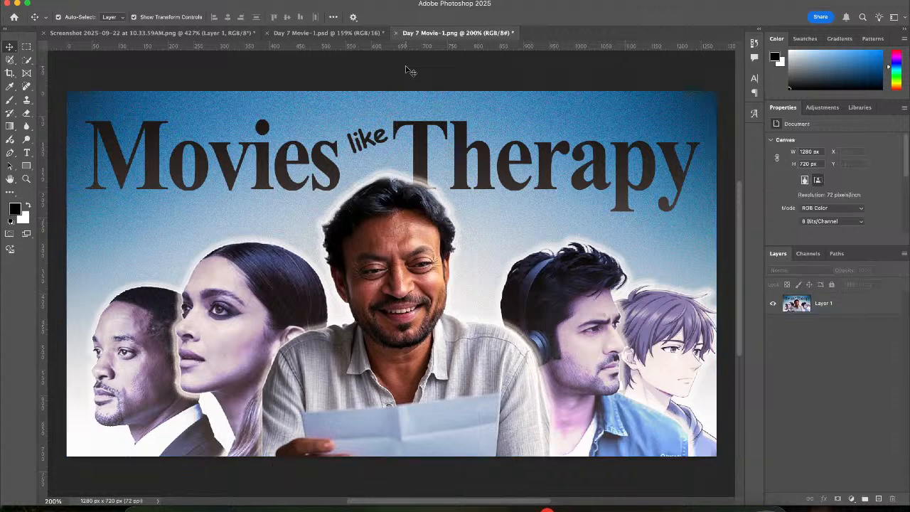
click(315, 35)
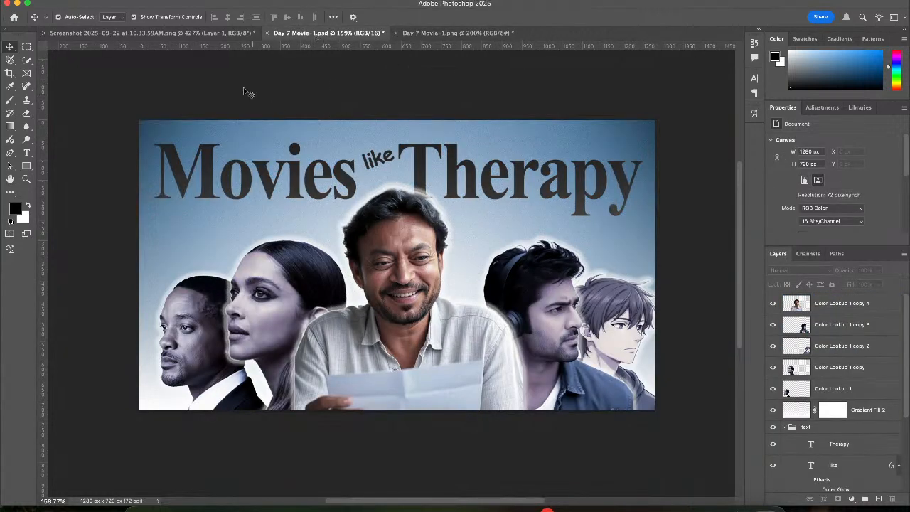
Quick-export the graded Day 7 Movie-1.png as a PNG named "Day 7 Movie-3" in the pngs folder
click(434, 32)
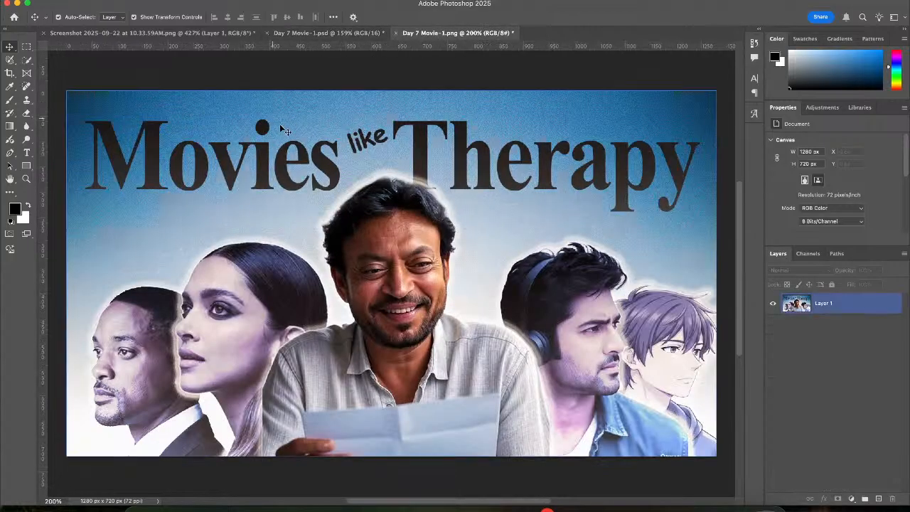
click(92, 0)
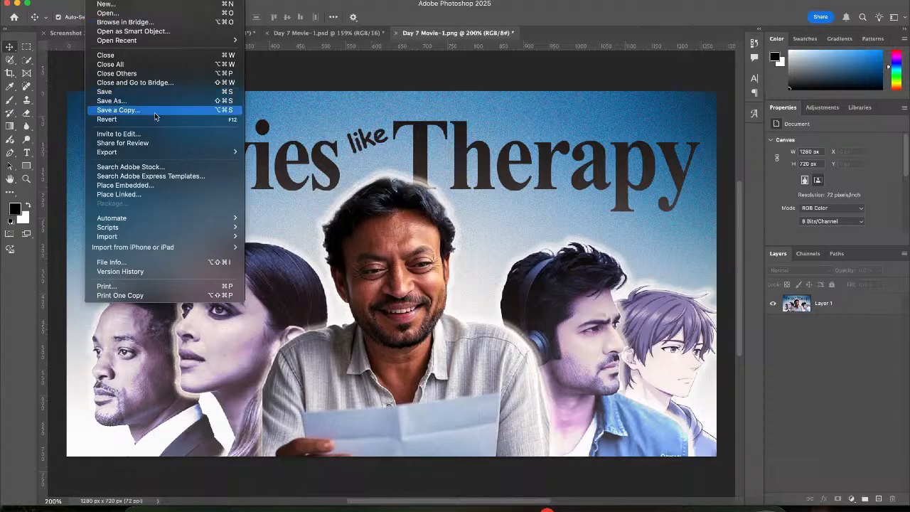
mouse_move(223, 157)
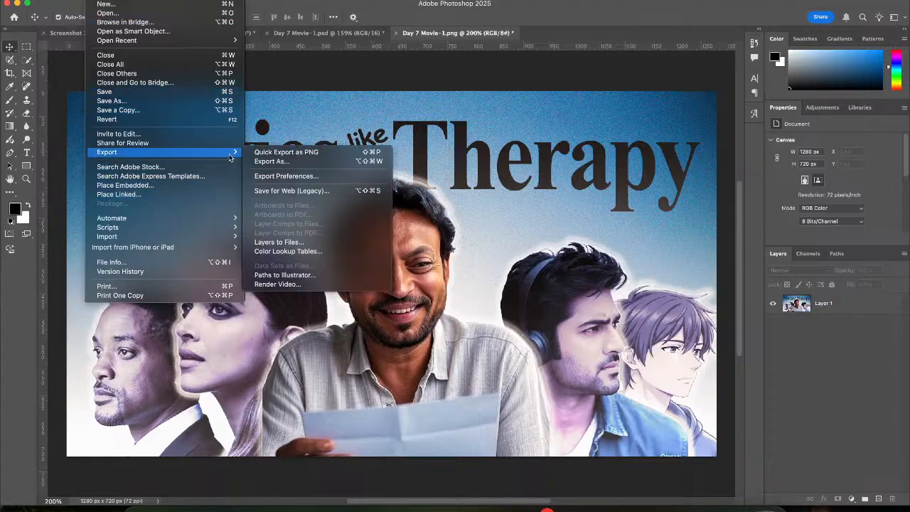
click(298, 157)
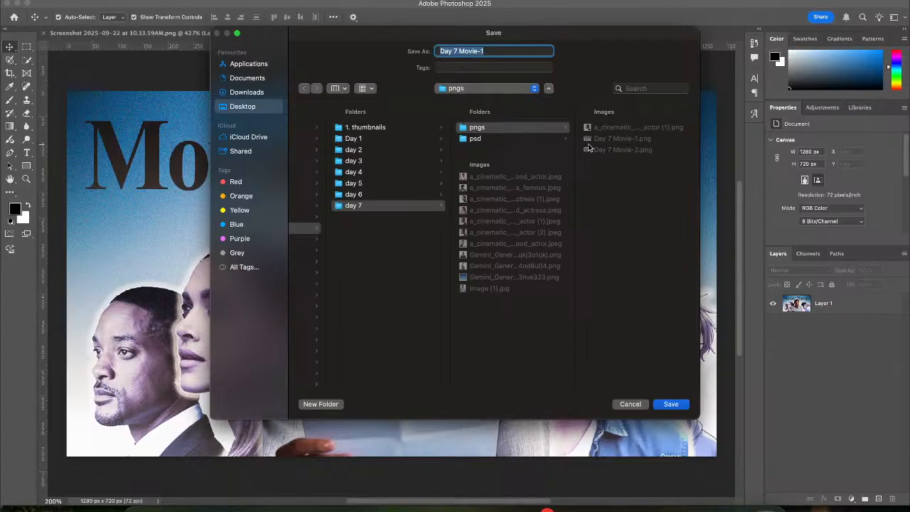
click(508, 51)
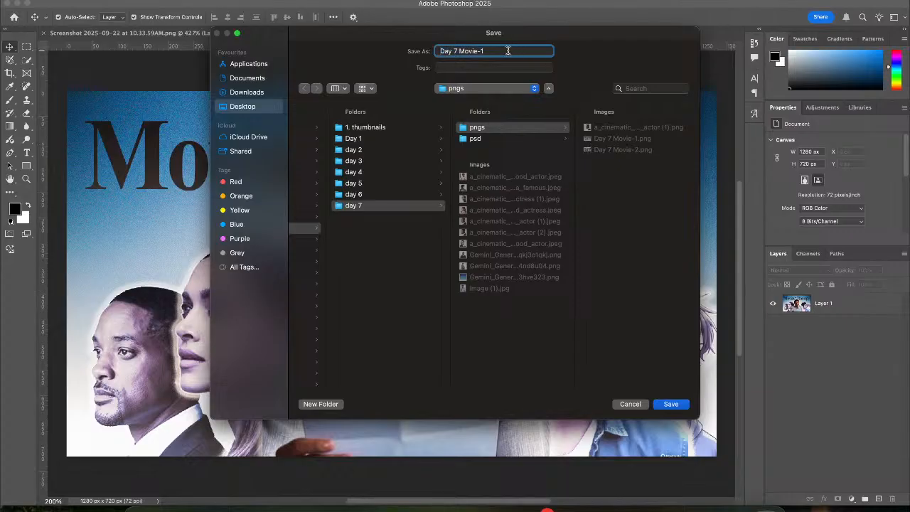
text(3)
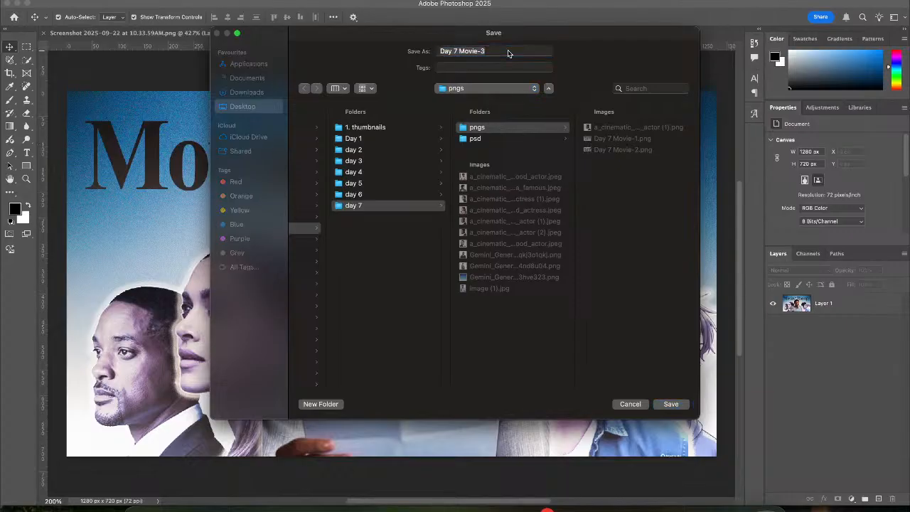
key(Return)
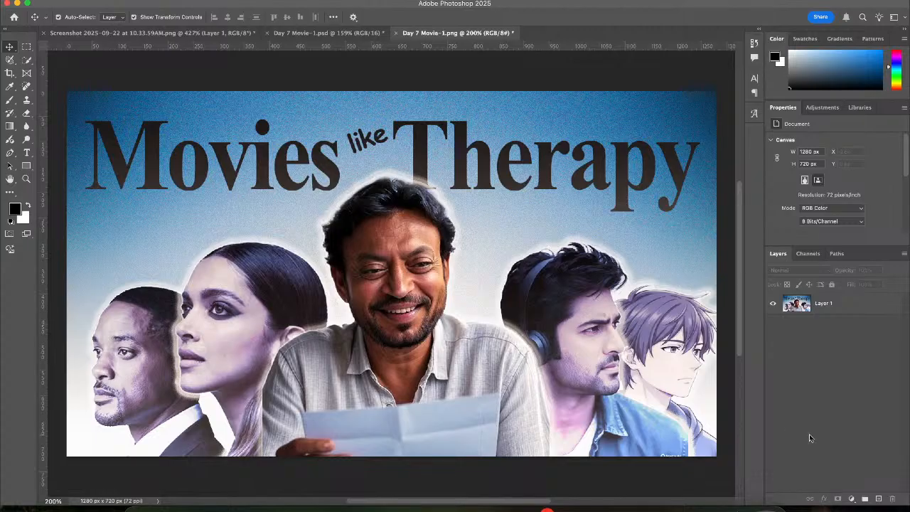
Switch to Day 7 Movie-1.psd and open the layer style settings of Color Lookup 1 copy, dismissing them without changes
click(332, 34)
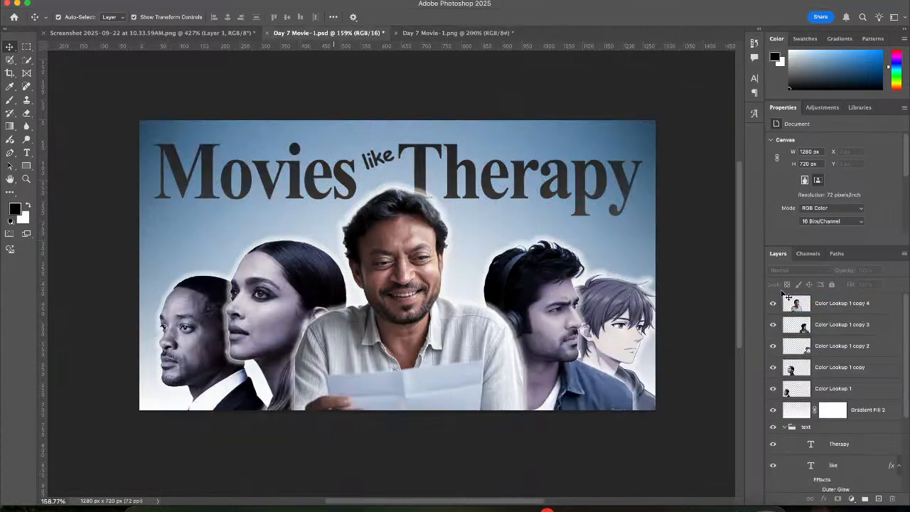
click(792, 368)
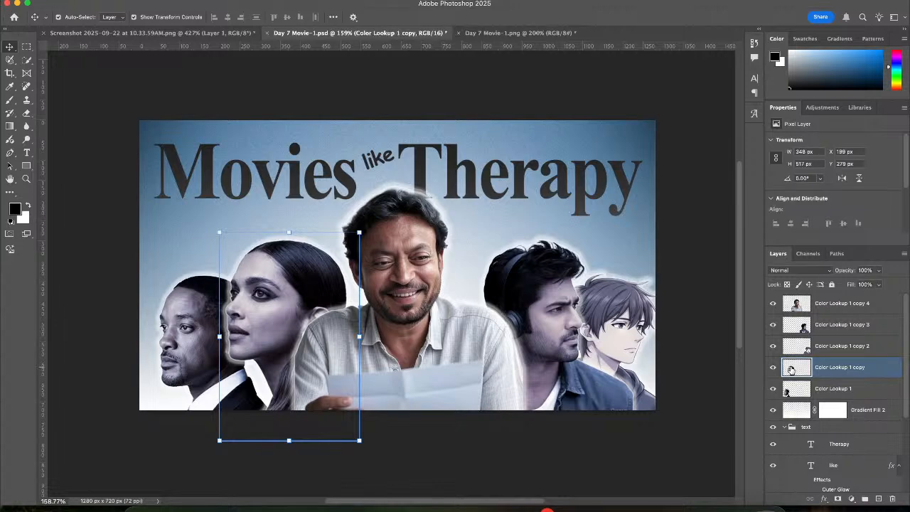
double_click(791, 368)
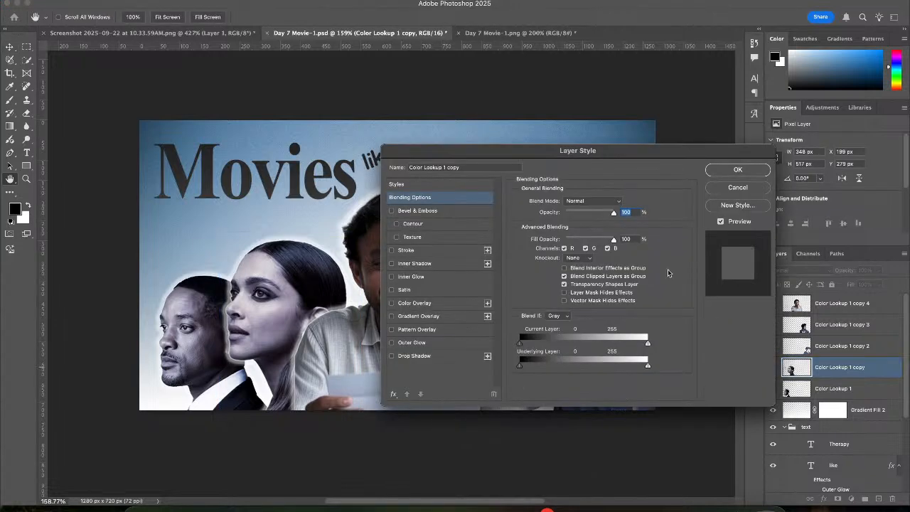
click(737, 188)
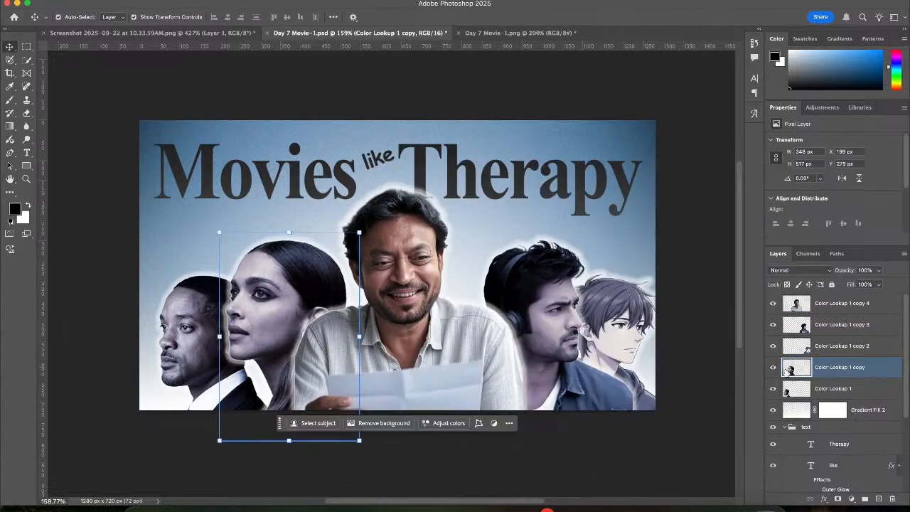
Try a Hue/Saturation adjustment with hue +38, saturation +3 and lightness +13, clipped to the Color Lookup 1 copy layer
shift+click(384, 313)
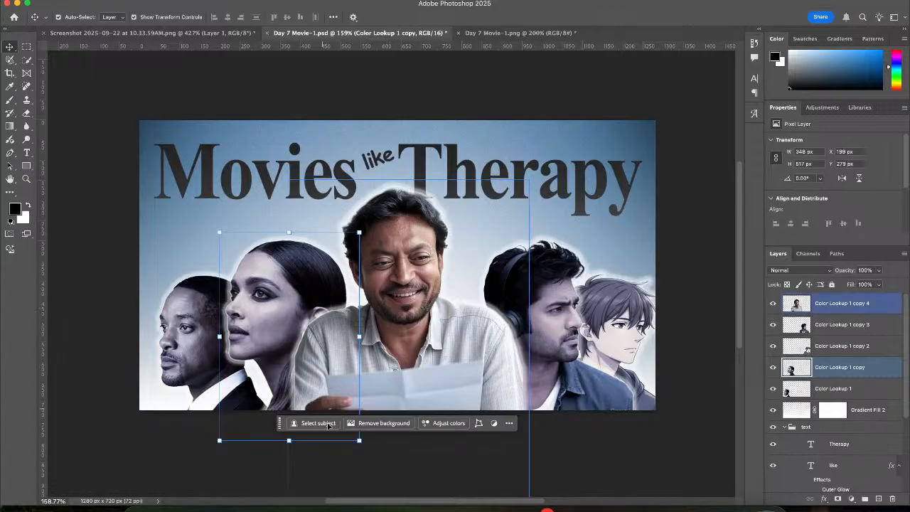
click(447, 424)
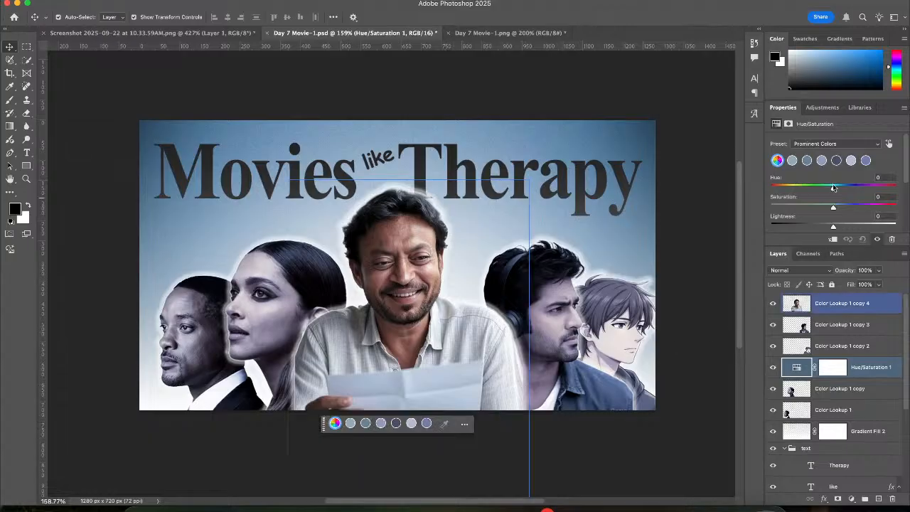
mouse_move(834, 187)
mouse_down()
mouse_move(825, 189)
mouse_move(847, 188)
mouse_up()
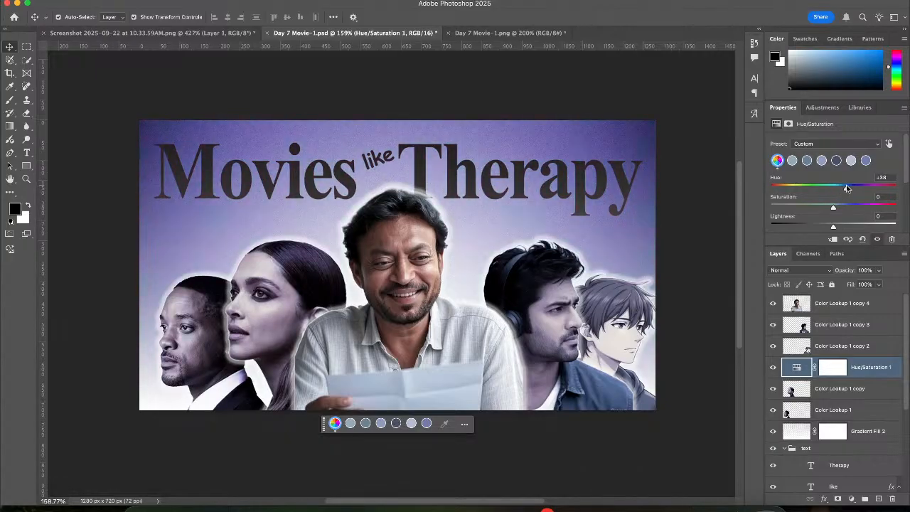
click(820, 207)
drag(819, 206, 833, 227)
mouse_move(841, 227)
mouse_down()
mouse_move(849, 227)
mouse_move(826, 232)
mouse_move(843, 228)
mouse_up()
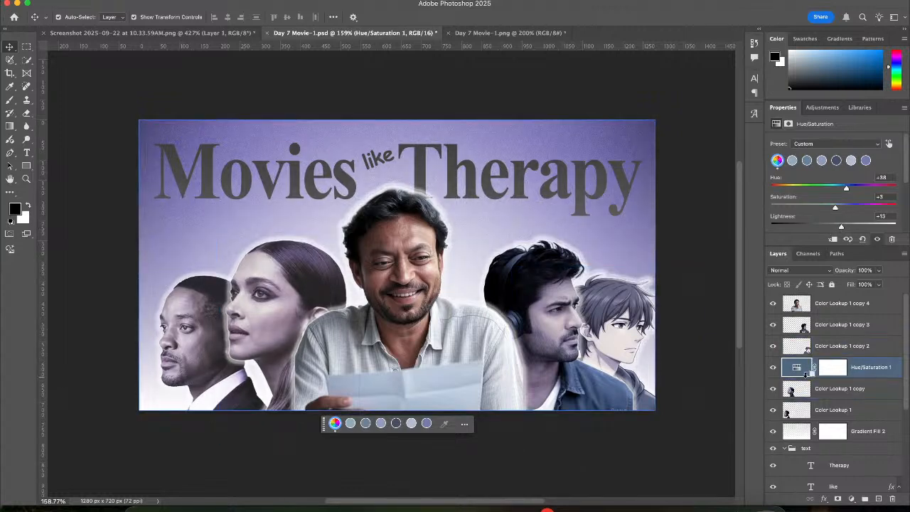
alt+click(806, 377)
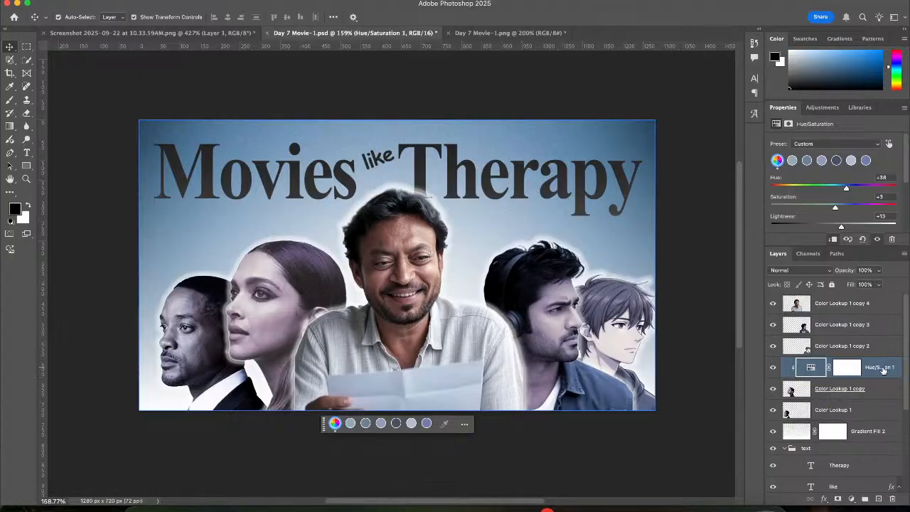
Delete the clipped Hue/Saturation adjustment layer and save the PSD, leaving no layer selected
key(BackSpace)
click(883, 371)
key(super+s)
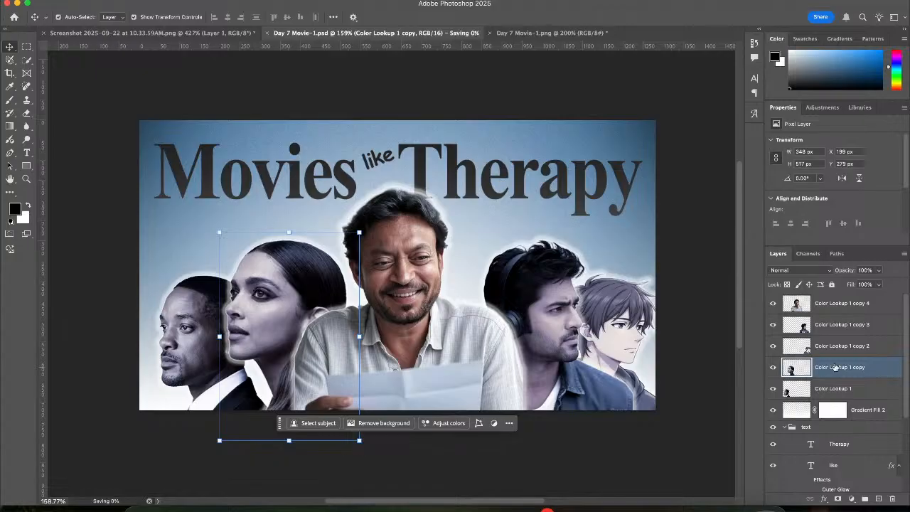
click(376, 107)
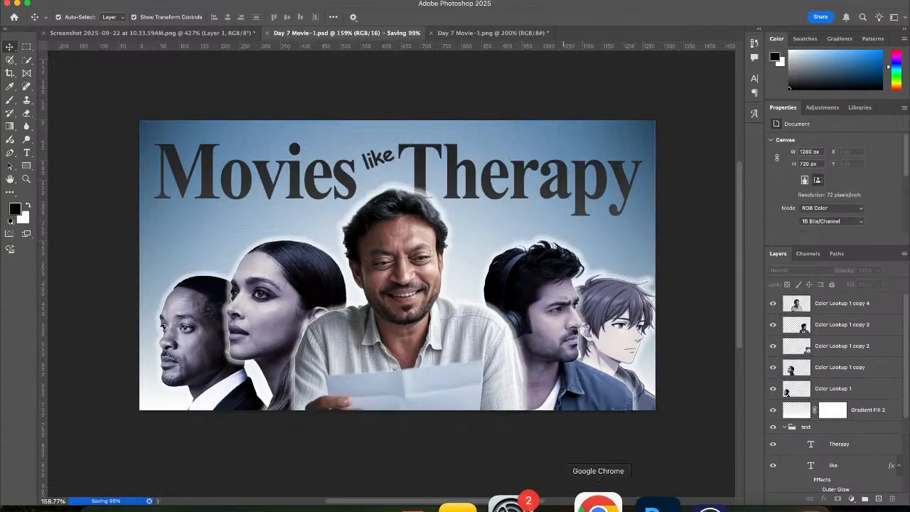
Switch to Google Chrome and open a window in the first listed profile marked (Work)
click(589, 502)
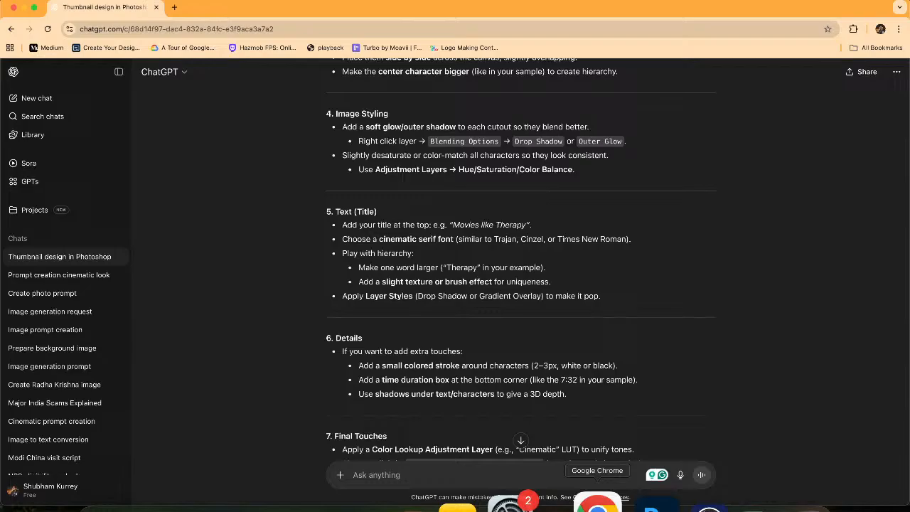
click(881, 28)
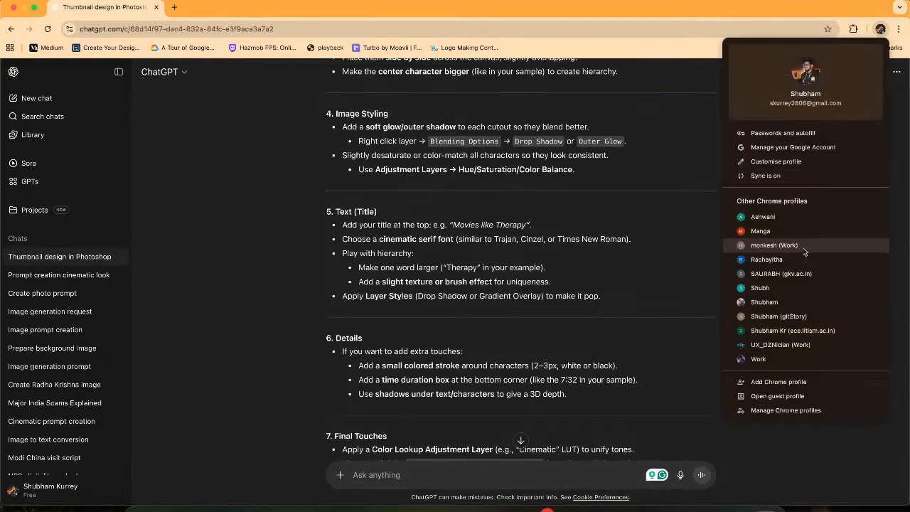
click(804, 246)
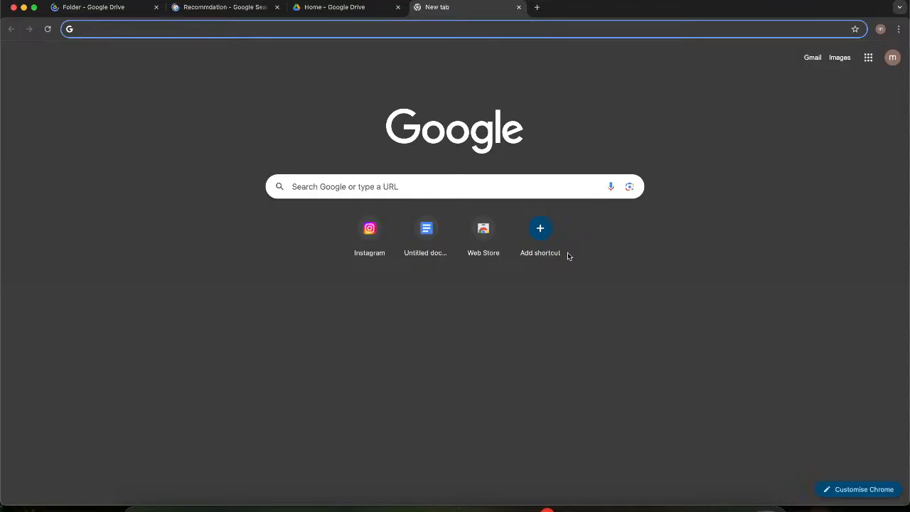
In the Day 7 movie recommendation folder on Google Drive, move the pngs subfolder to trash
click(319, 10)
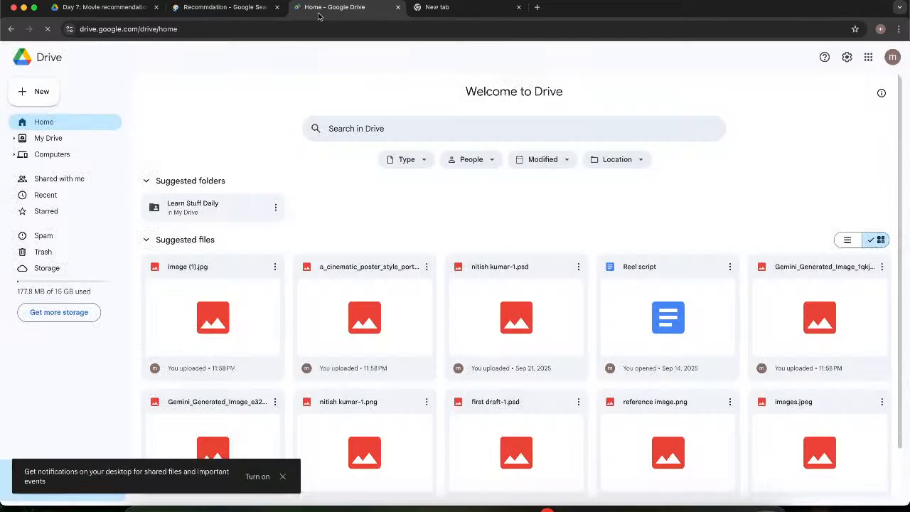
click(106, 10)
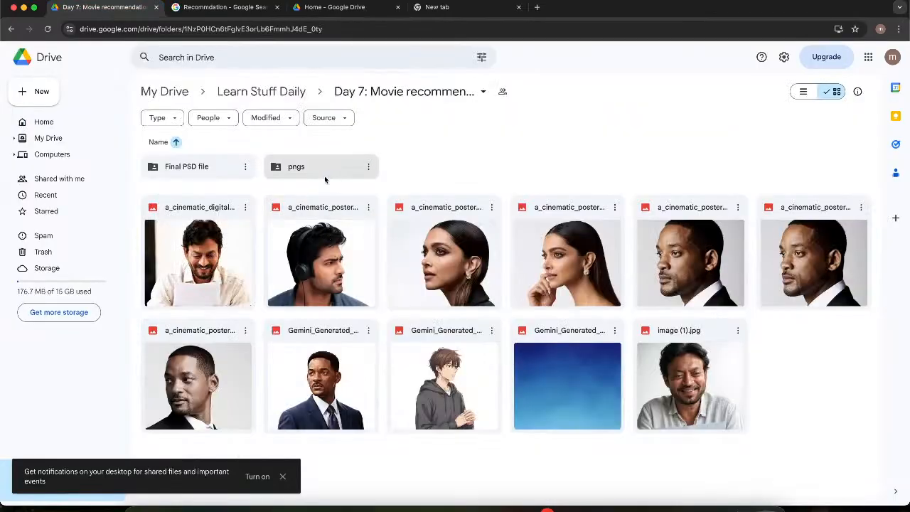
click(370, 168)
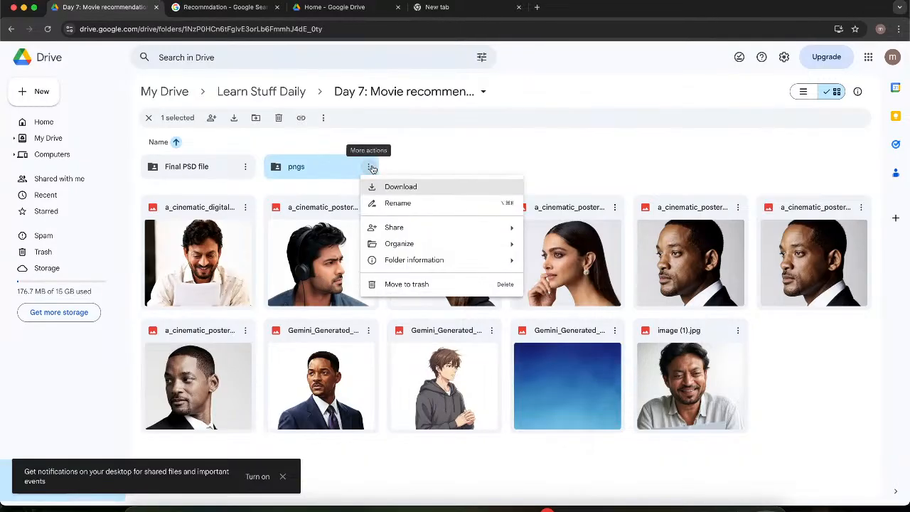
click(387, 284)
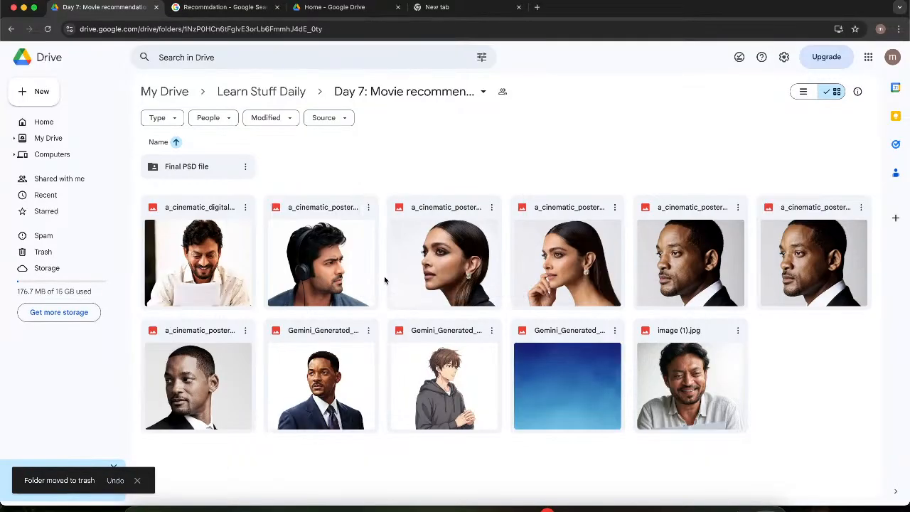
Upload Day 7 Movie-1.png, Day 7 Movie-2.png and Day 7 Movie-3.png from the local pngs folder to Drive's Final PSD file folder
double_click(197, 167)
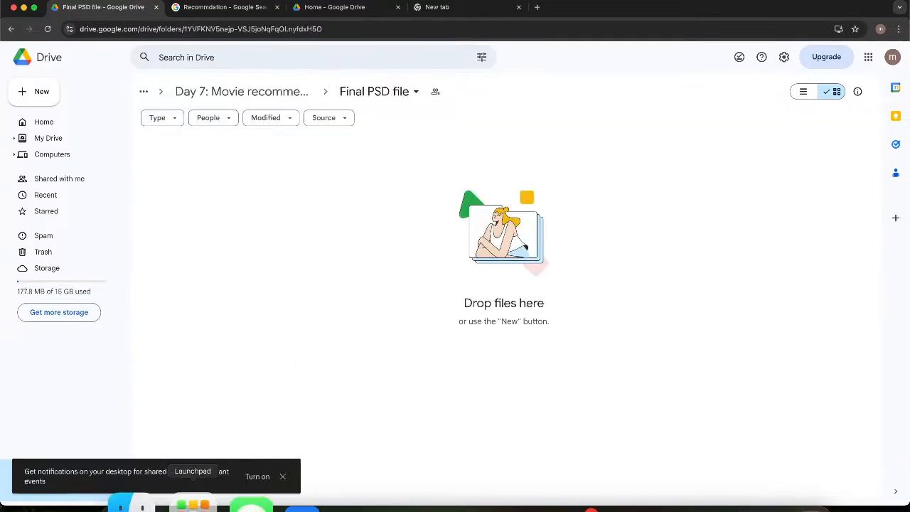
click(138, 500)
click(438, 114)
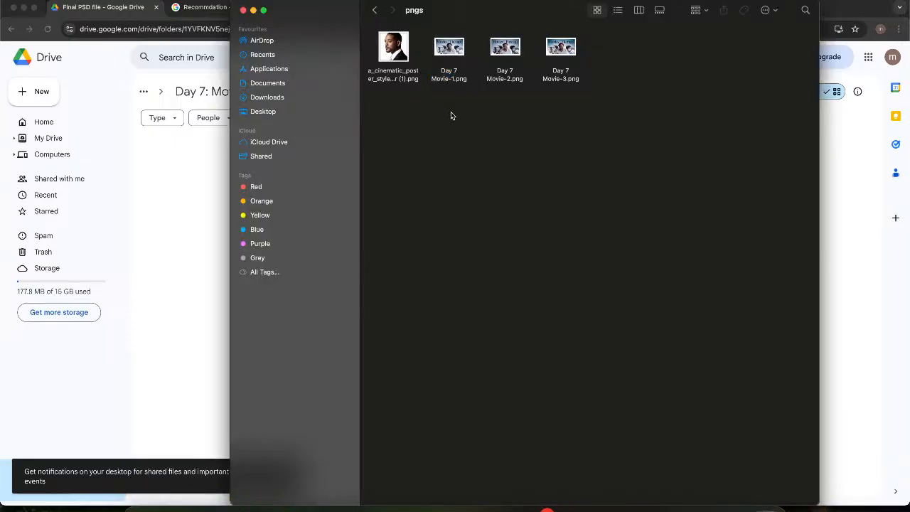
drag(451, 116, 189, 209)
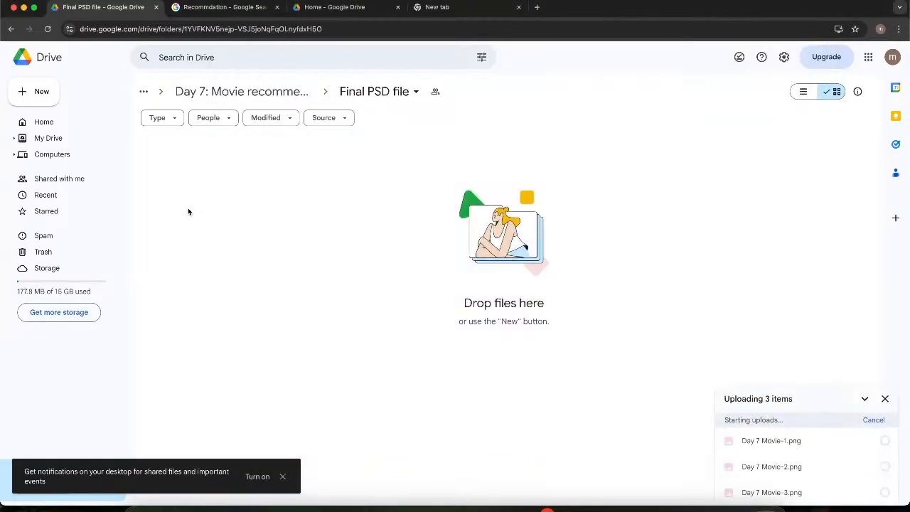
Upload Day 7 Movie-1.psd from the local day 7 psd folder to the Final PSD file folder on Drive
click(132, 501)
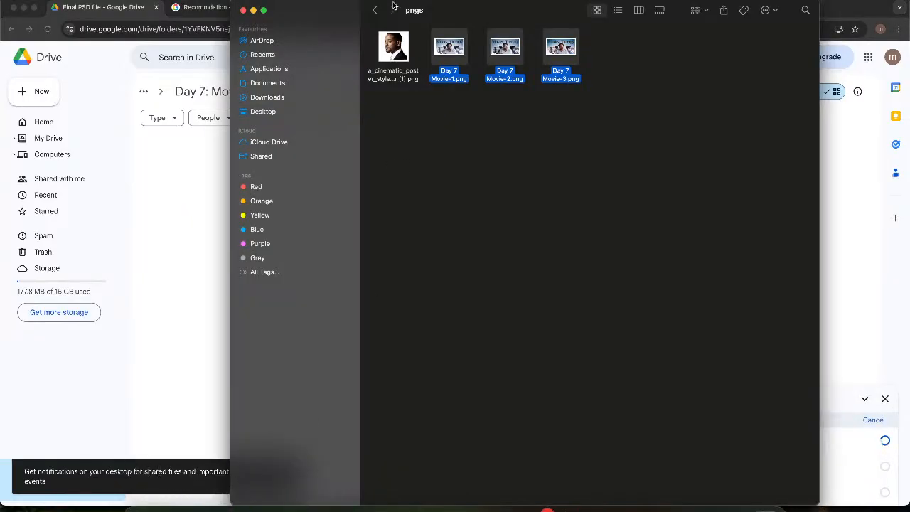
click(374, 10)
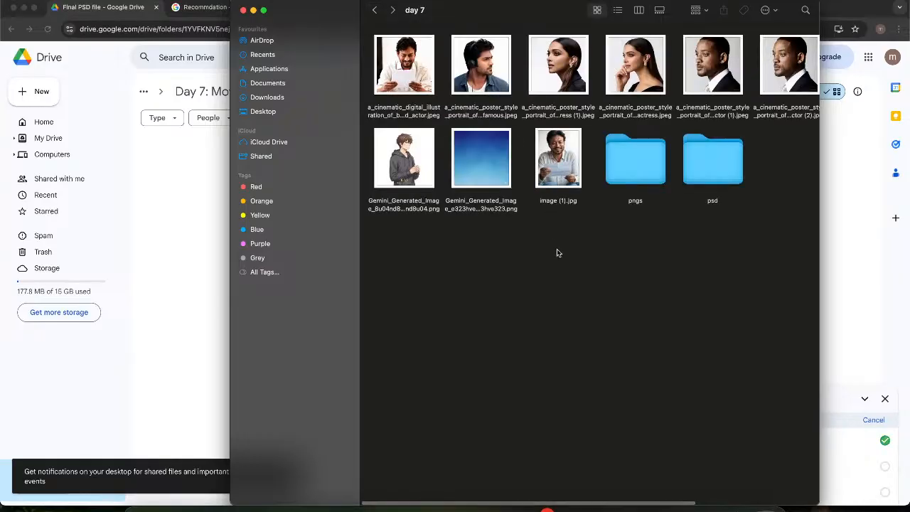
double_click(701, 174)
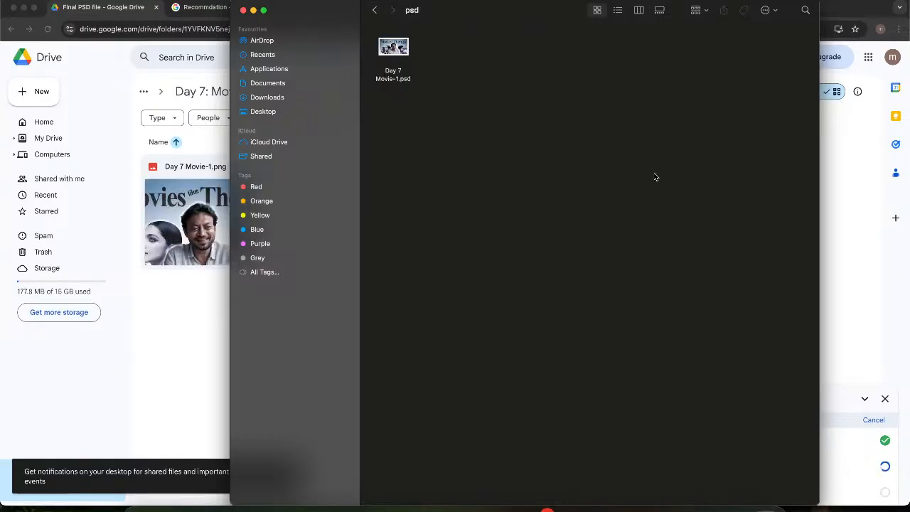
drag(408, 58, 208, 336)
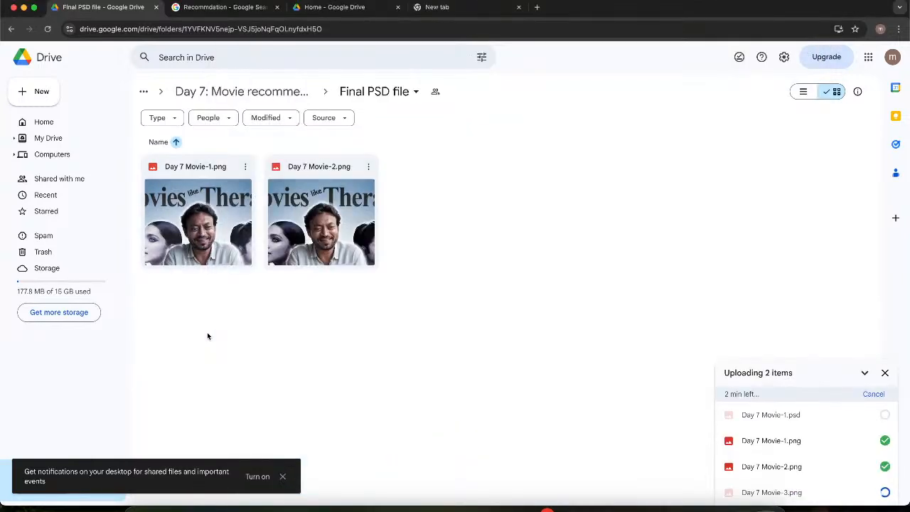